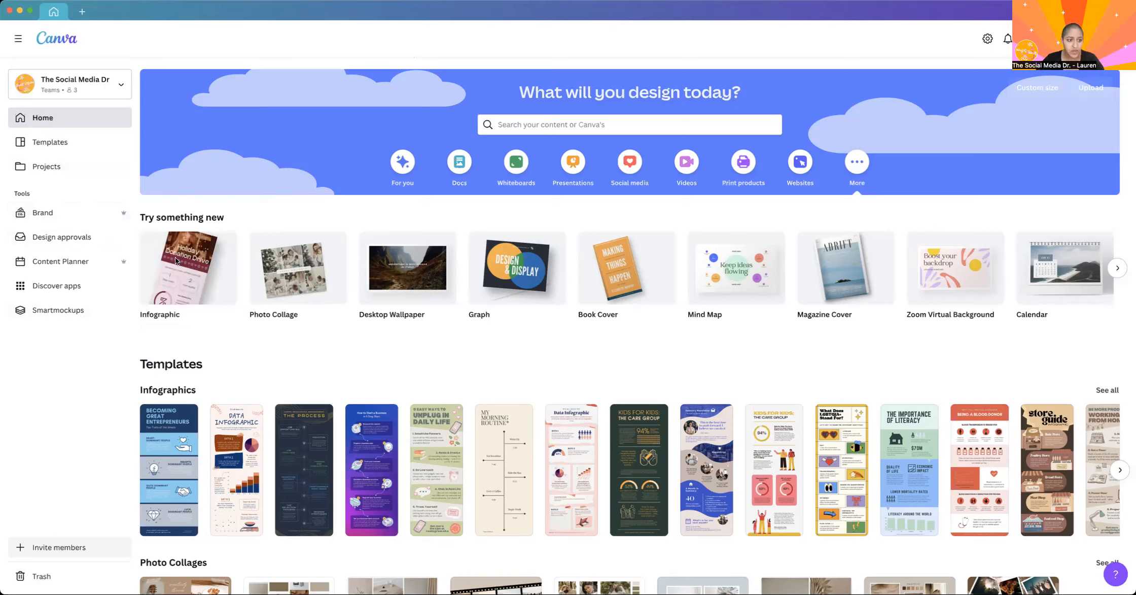
Look through the home page's suggested template rows, from Infographics and Photo Collages down to Book Covers.
scroll(223, 357, down, 3)
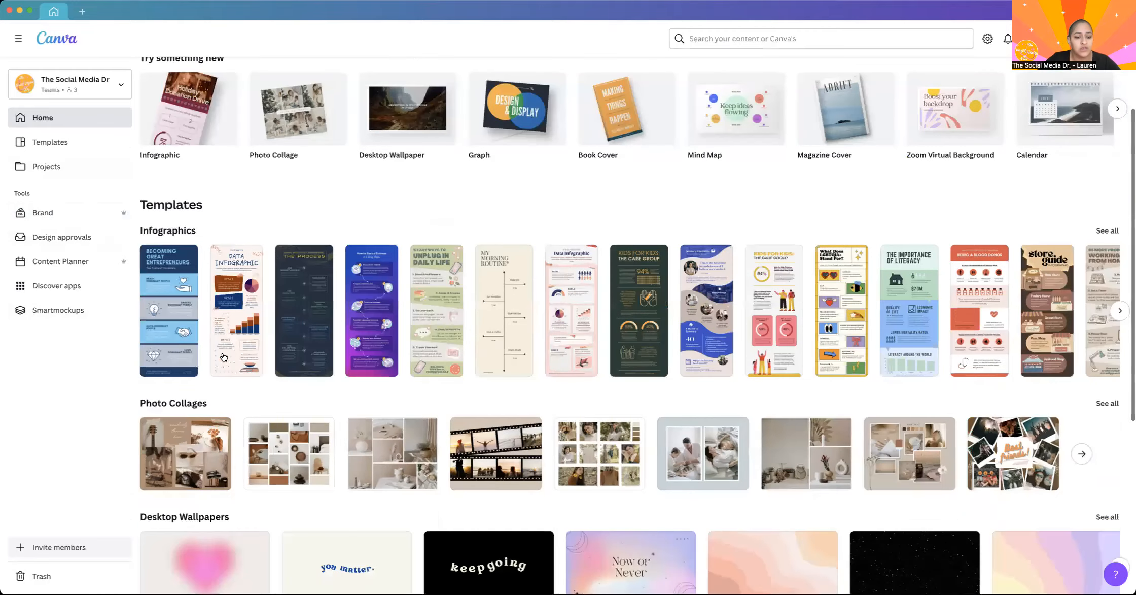
scroll(224, 357, down, 5)
scroll(226, 339, down, 1)
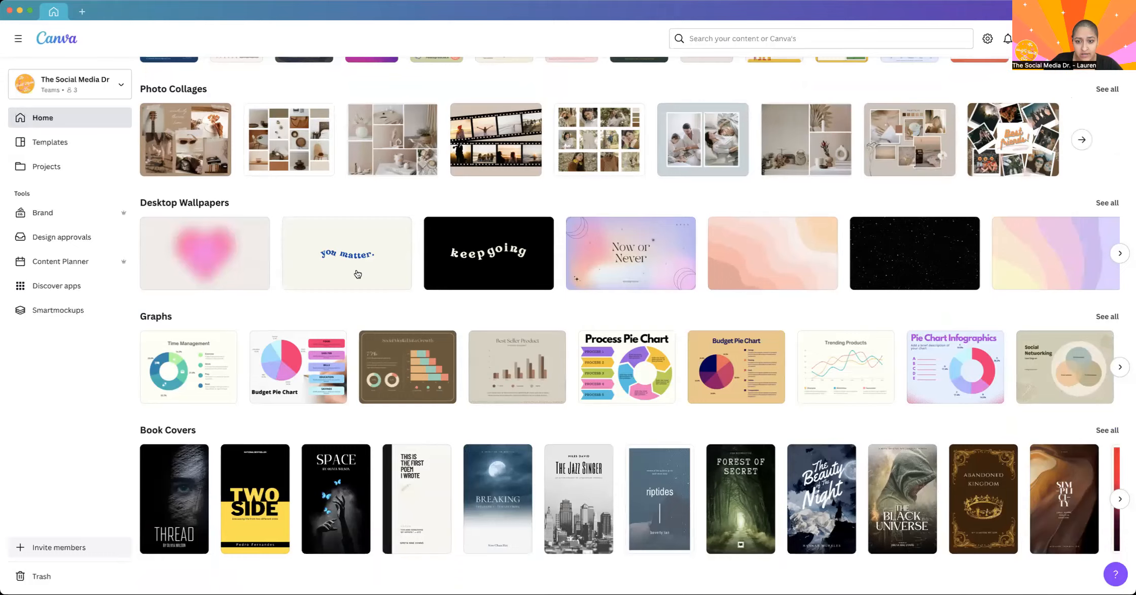
scroll(358, 274, up, 3)
scroll(358, 273, down, 1)
scroll(358, 274, up, 4)
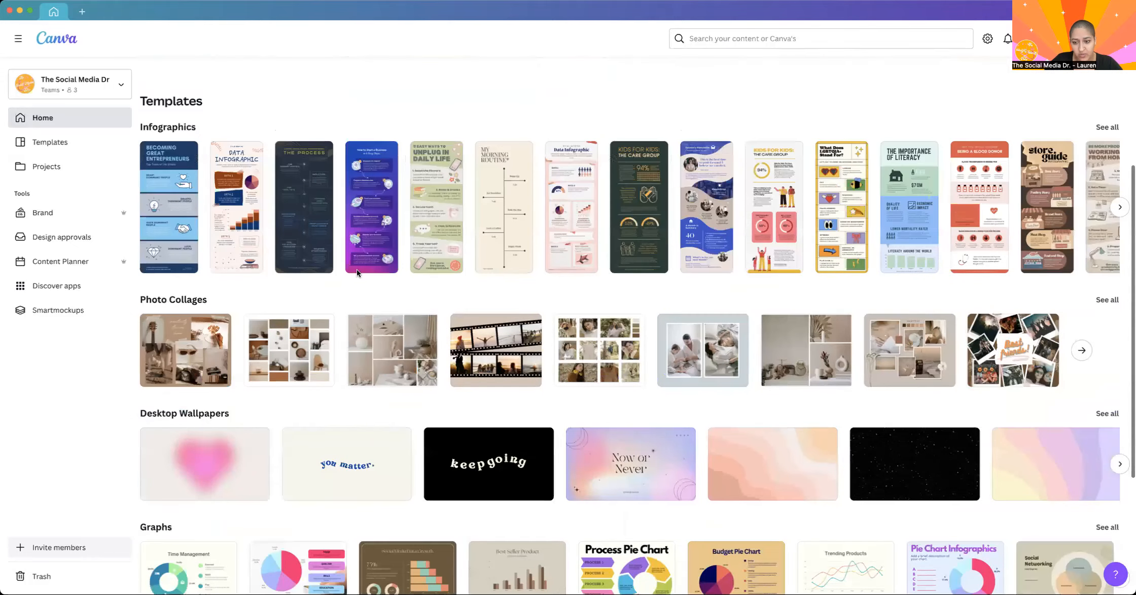
scroll(358, 274, down, 5)
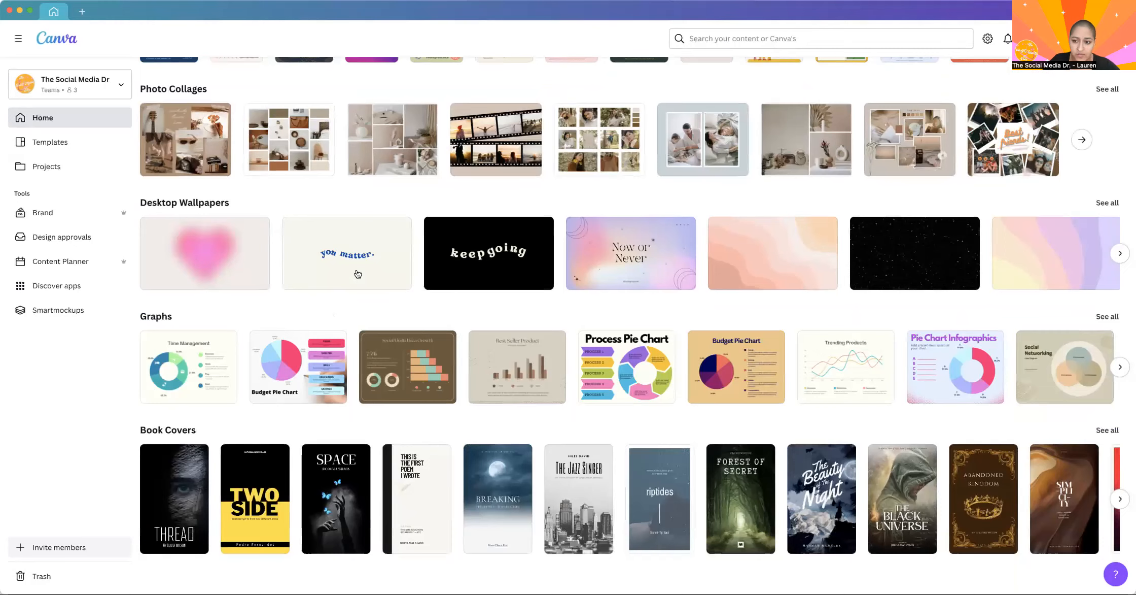
scroll(542, 205, up, 3)
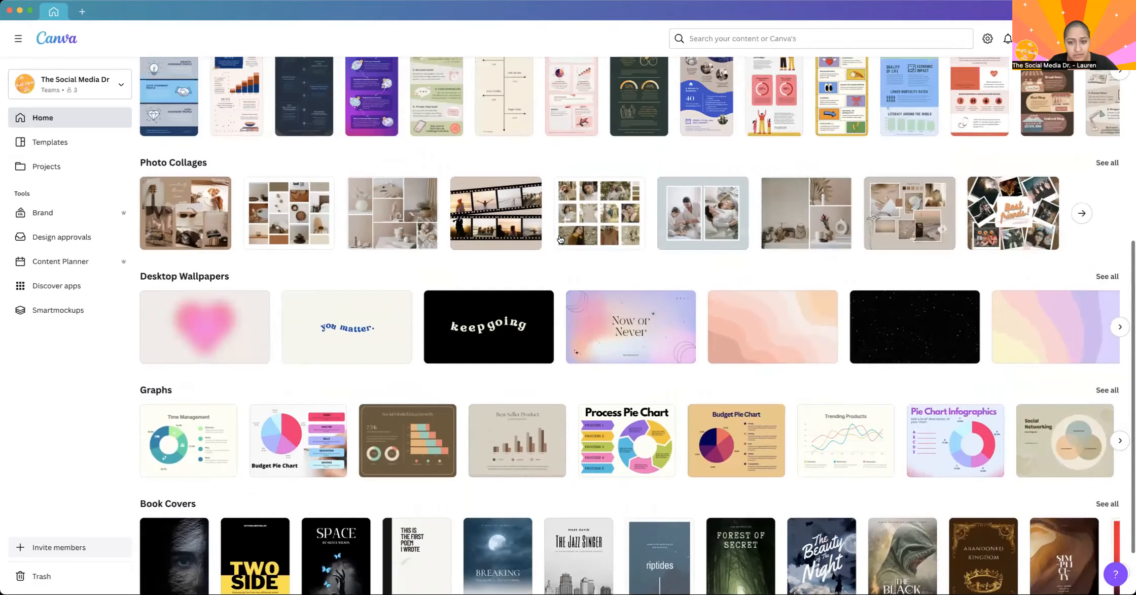
scroll(561, 239, up, 7)
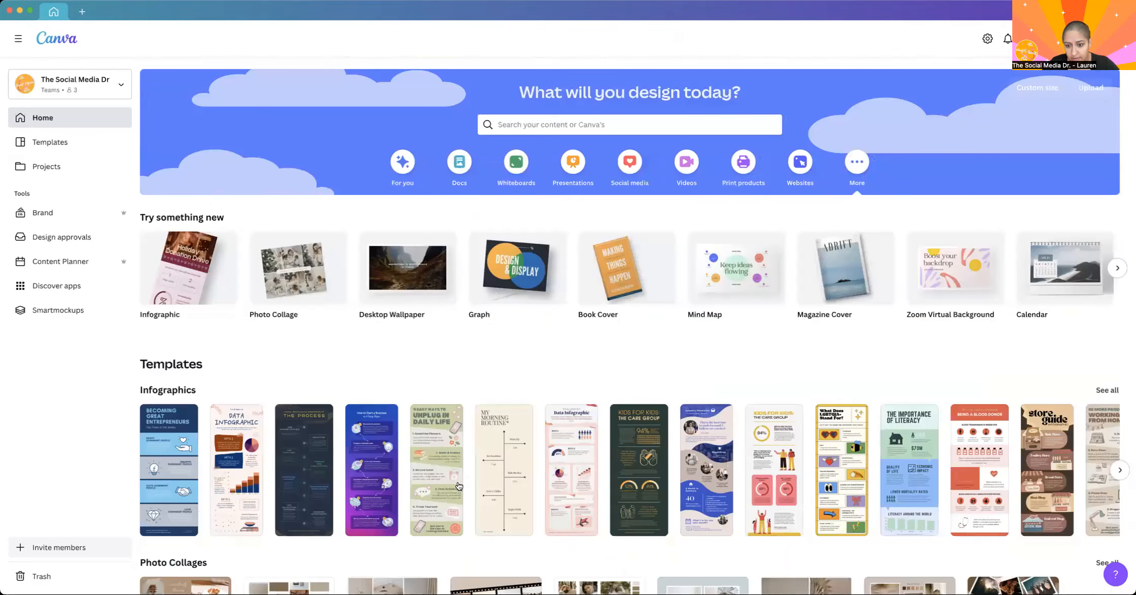
Open the home page search and compare its Templates and Projects scopes, finishing on Templates before closing the suggestions.
click(568, 129)
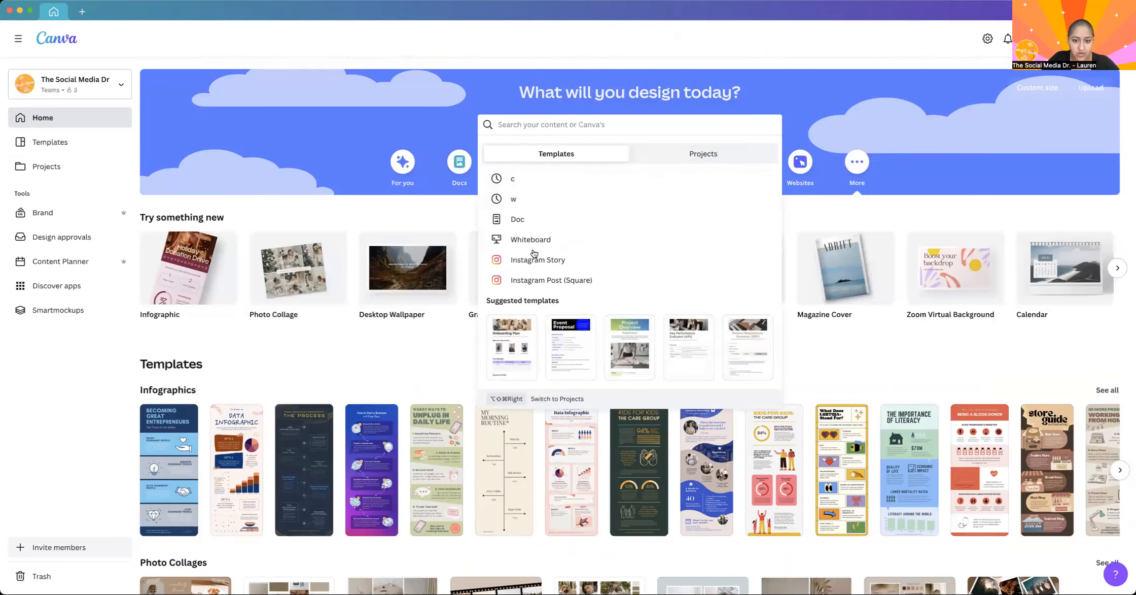
click(689, 153)
click(563, 155)
click(700, 154)
click(548, 154)
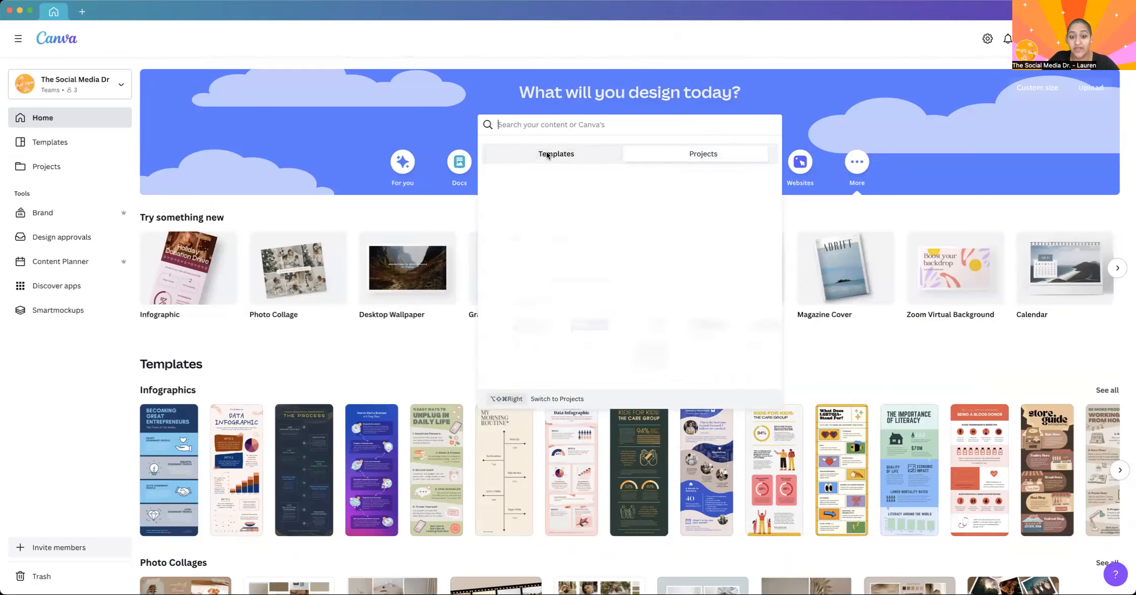
click(487, 73)
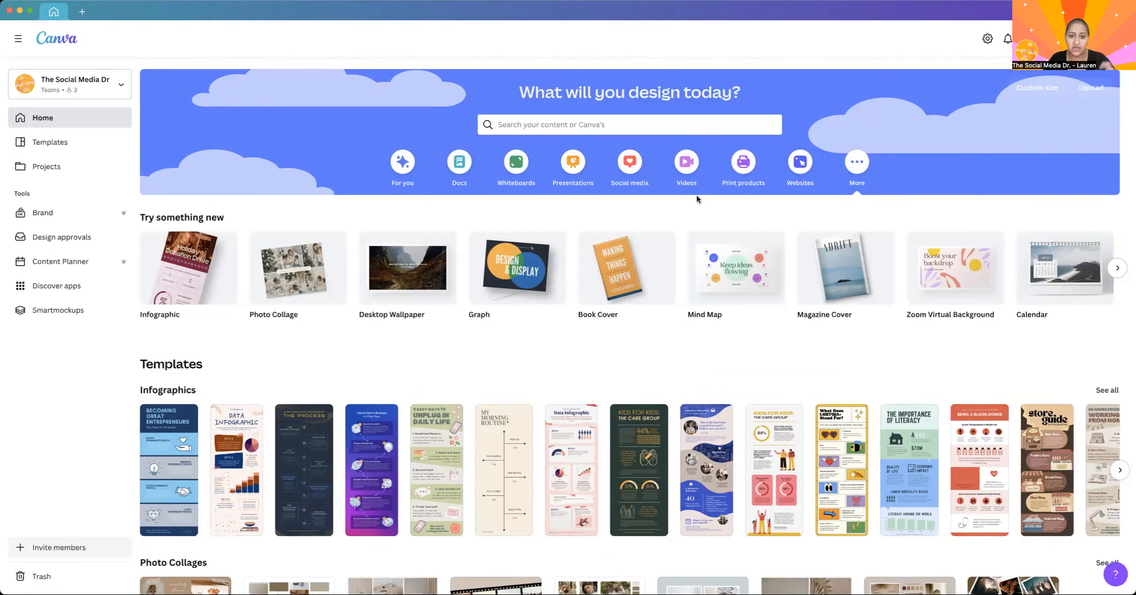
Show the Social media design types on the home page and look through the Popular, Instagram and Facebook formats.
click(630, 159)
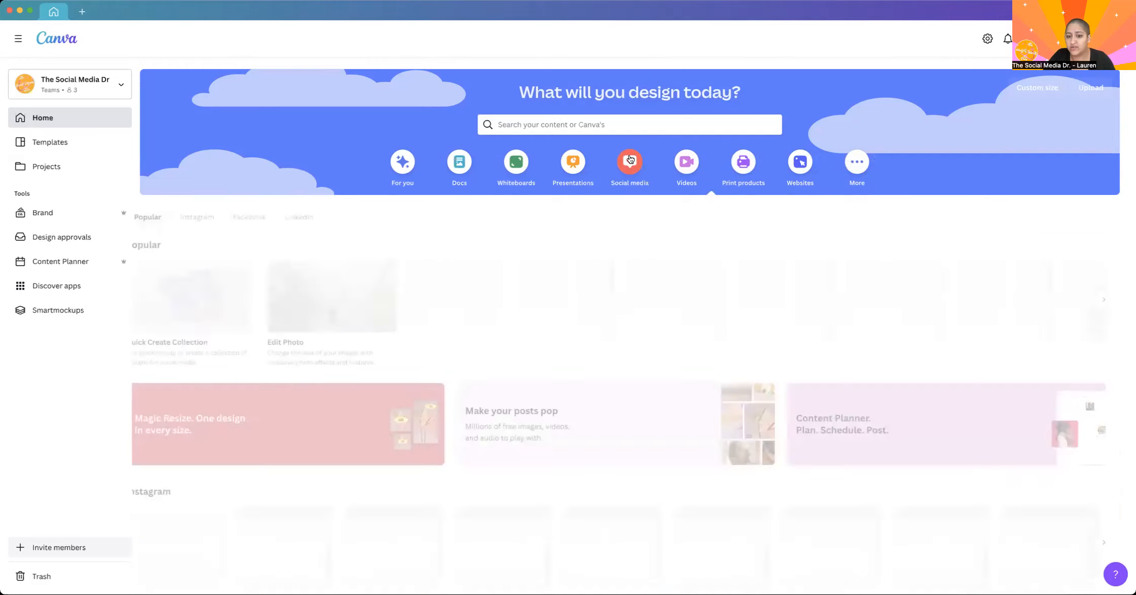
mouse_move(463, 303)
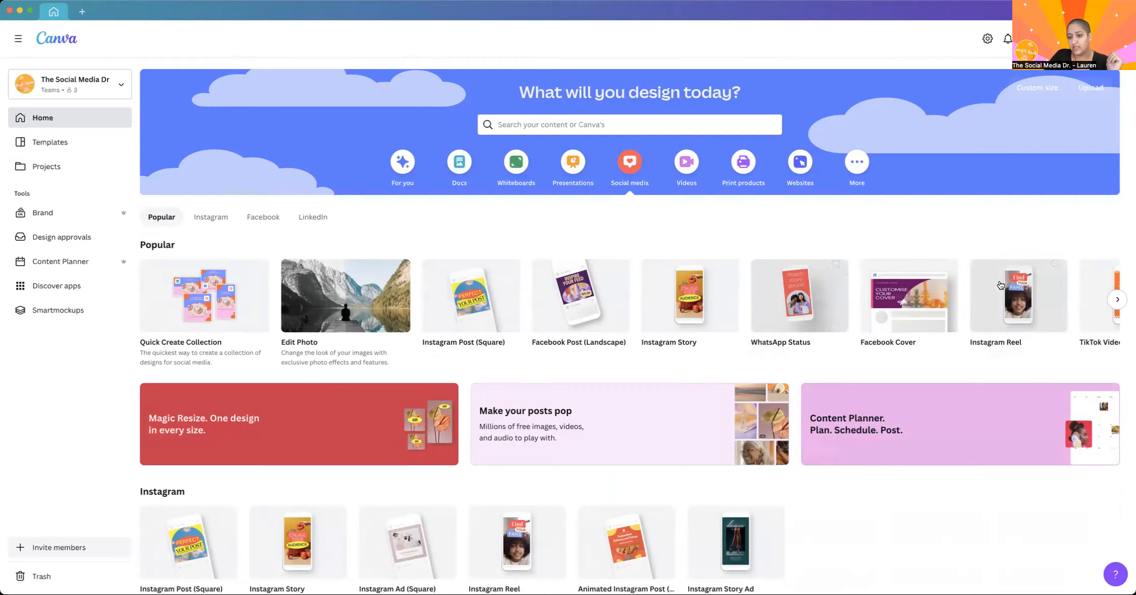
scroll(648, 361, down, 3)
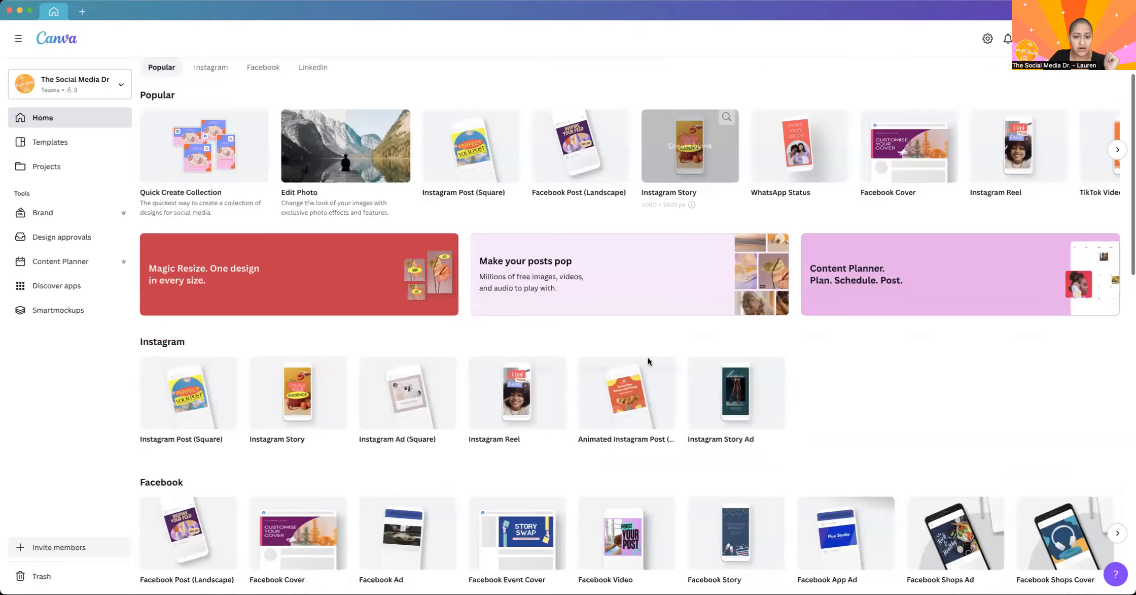
scroll(648, 357, down, 10)
scroll(652, 355, up, 12)
Show the Videos design category and look through its video formats and templates.
click(692, 166)
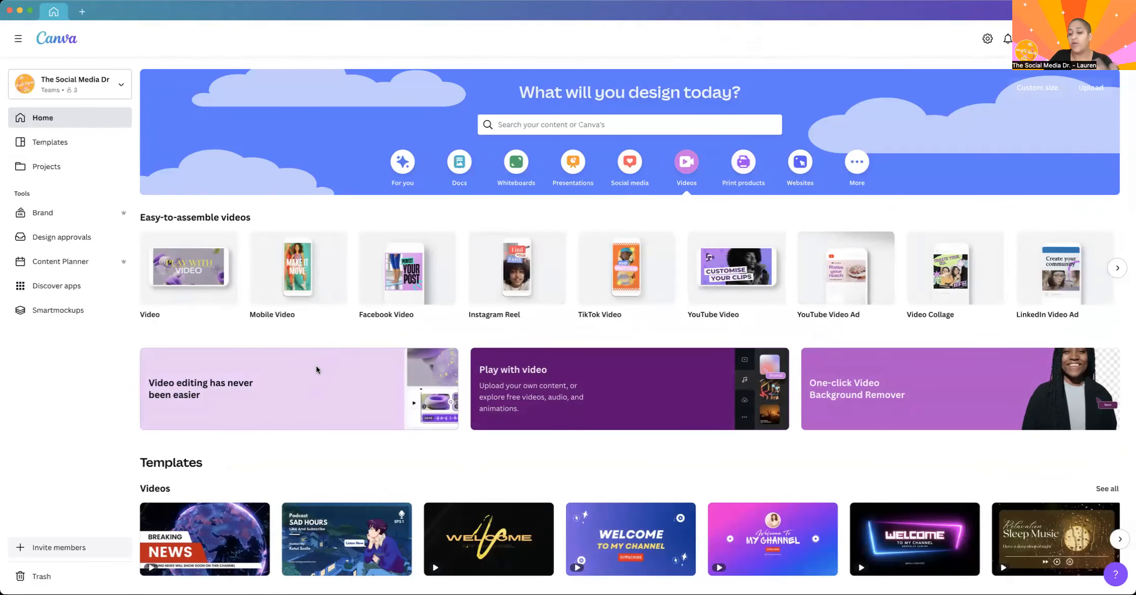
scroll(520, 503, down, 3)
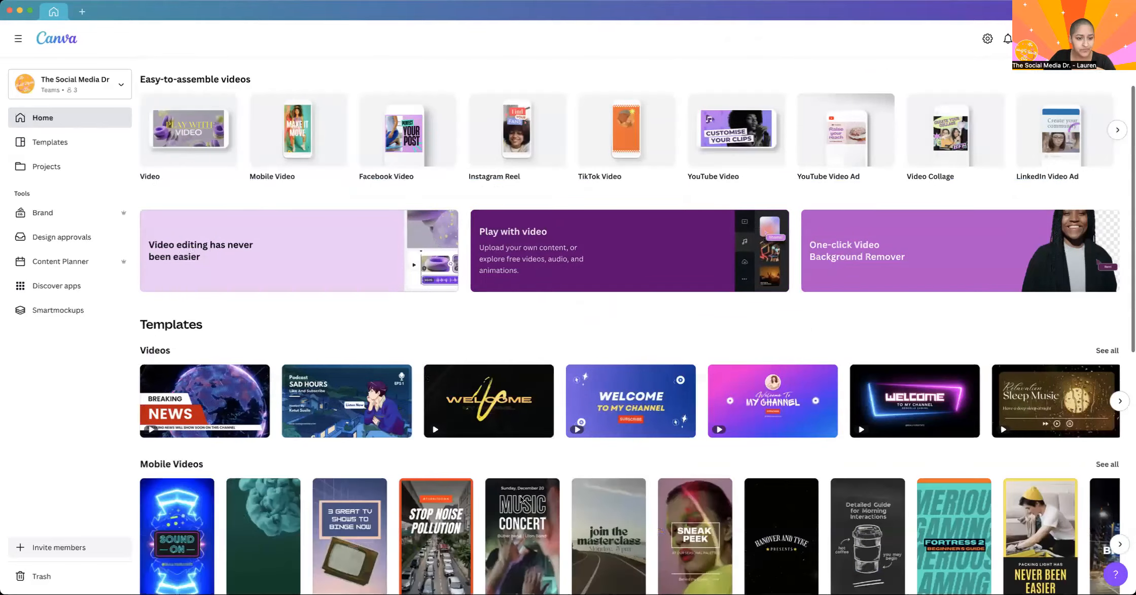
scroll(522, 498, down, 5)
scroll(995, 310, up, 6)
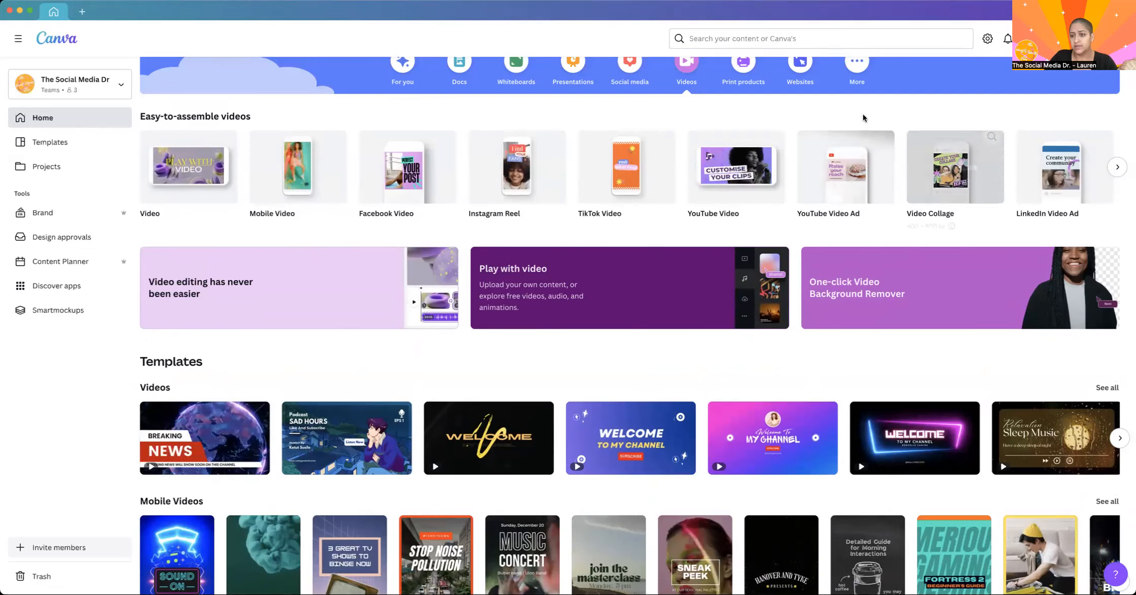
Show the Websites design category and look through its website types and templates.
click(800, 63)
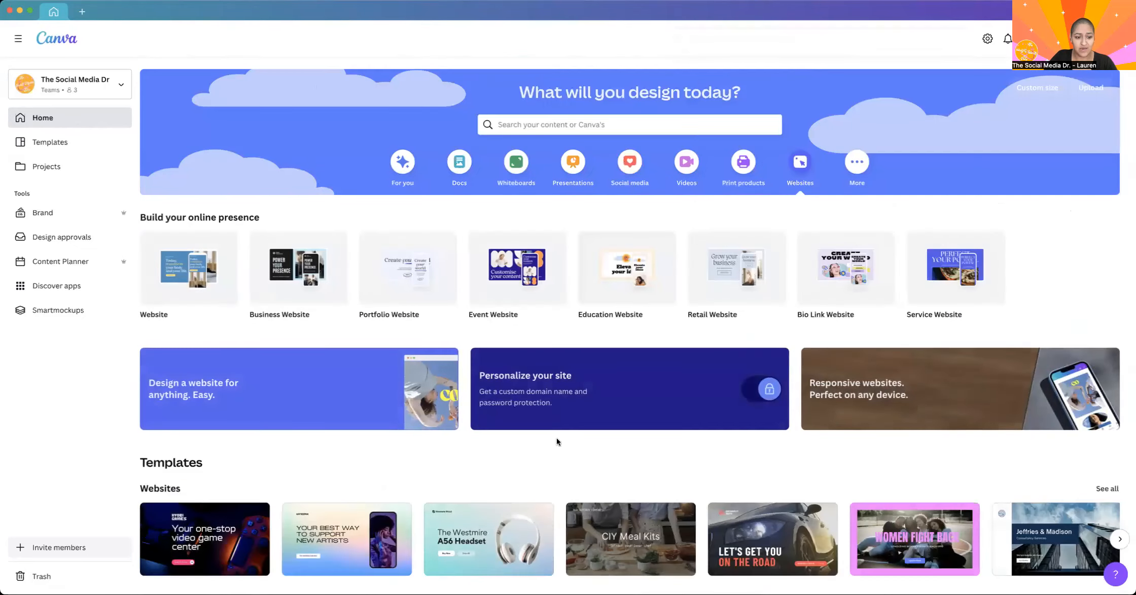
scroll(557, 441, down, 6)
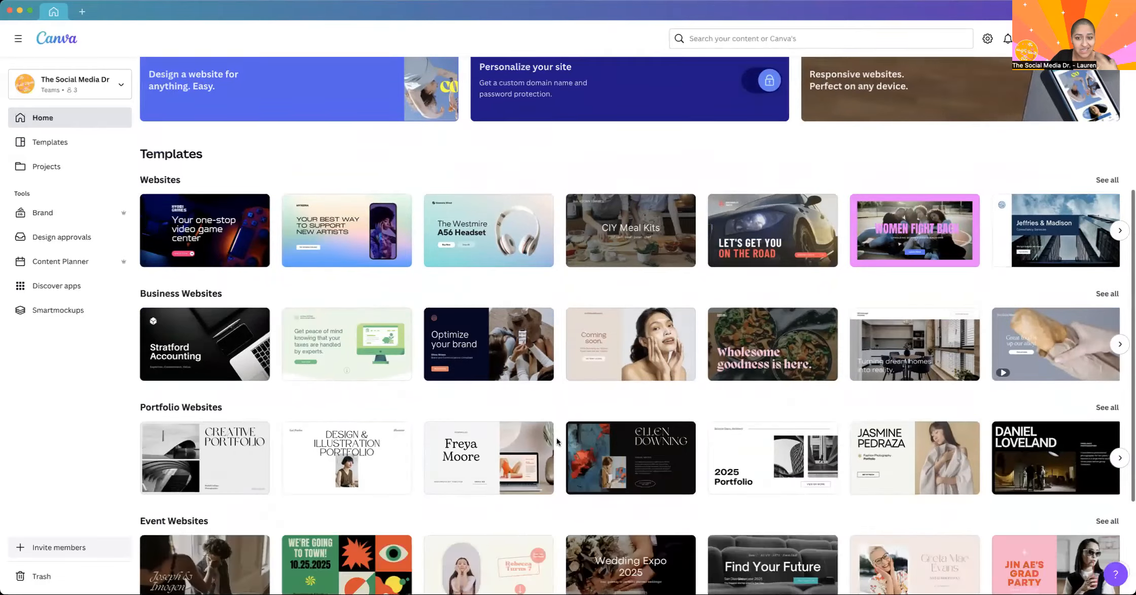
scroll(557, 441, down, 3)
scroll(557, 438, up, 9)
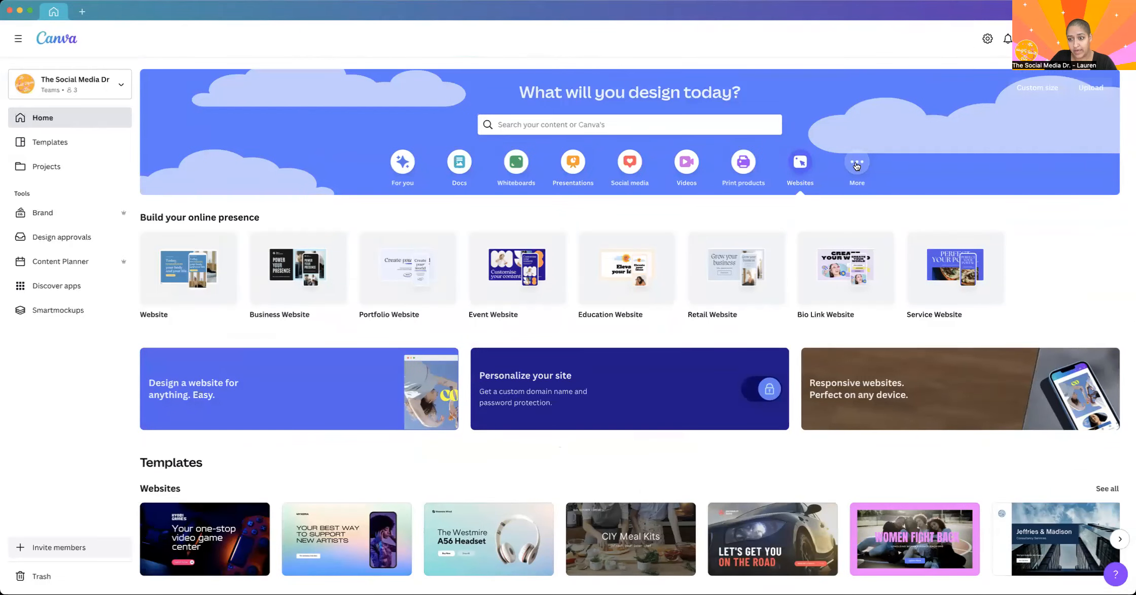
Show the More design category and look through its additional formats and template rows.
click(857, 163)
scroll(613, 398, down, 3)
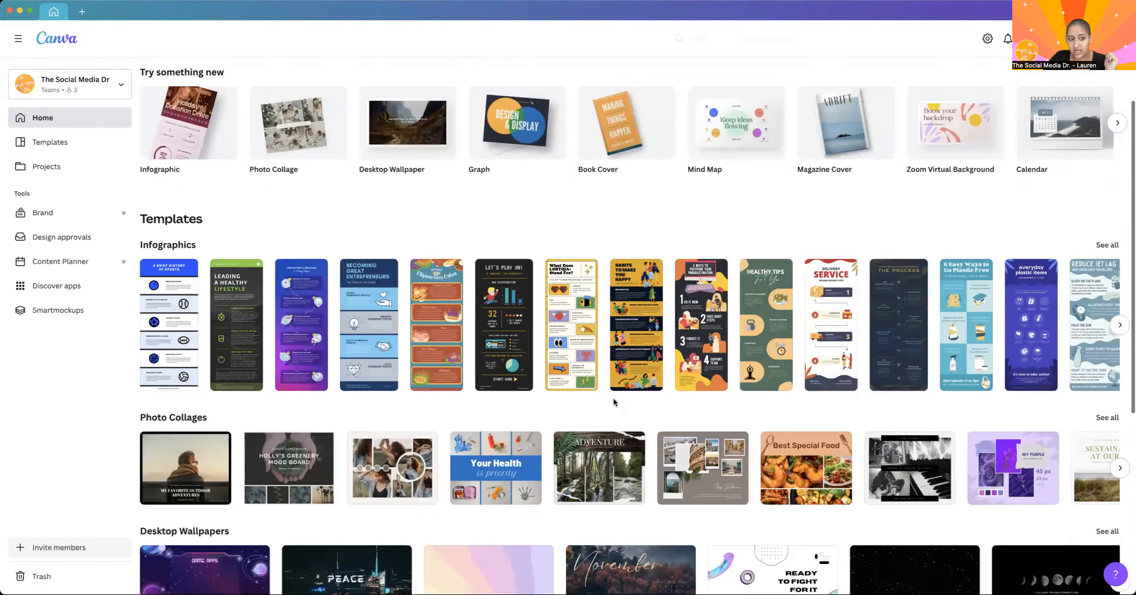
scroll(613, 397, down, 2)
scroll(615, 402, down, 5)
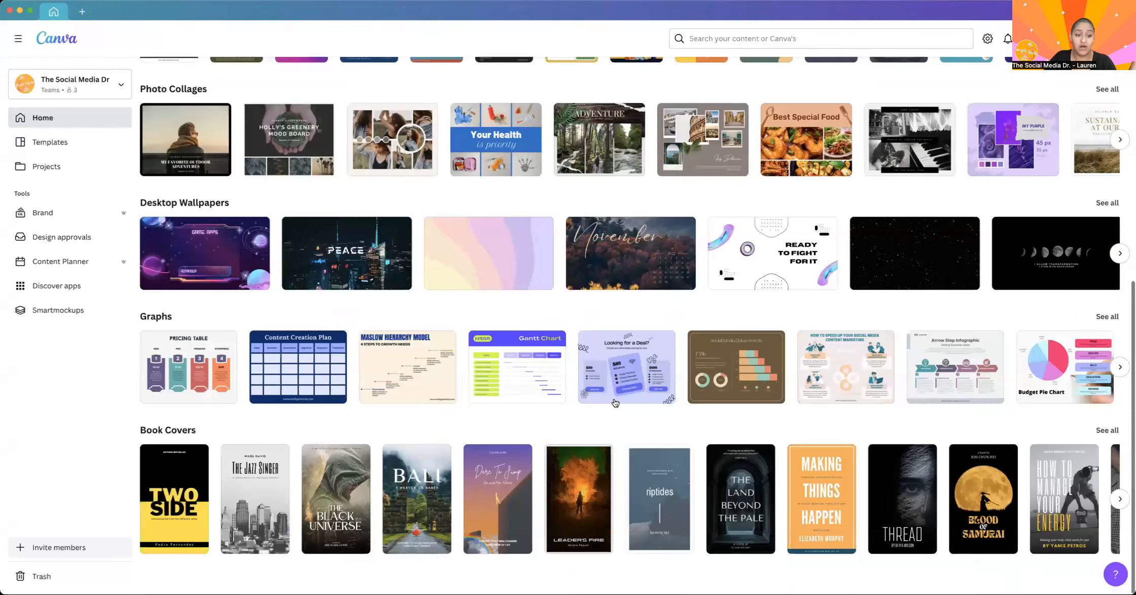
scroll(453, 322, up, 10)
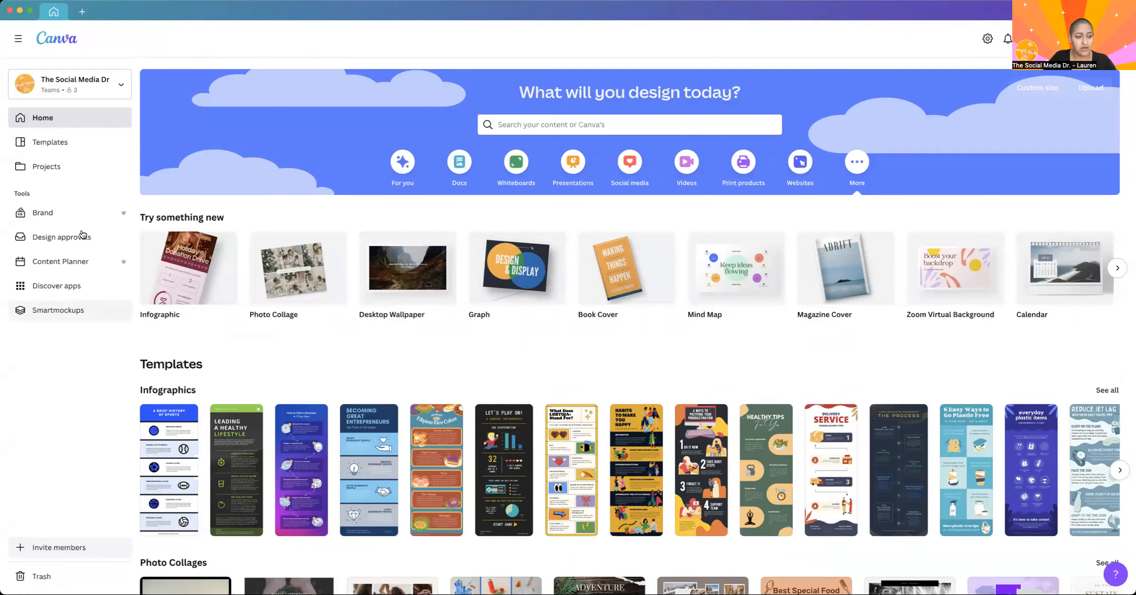
Open the full template library, look through its topics and recommendations, and expand the Business category.
click(37, 145)
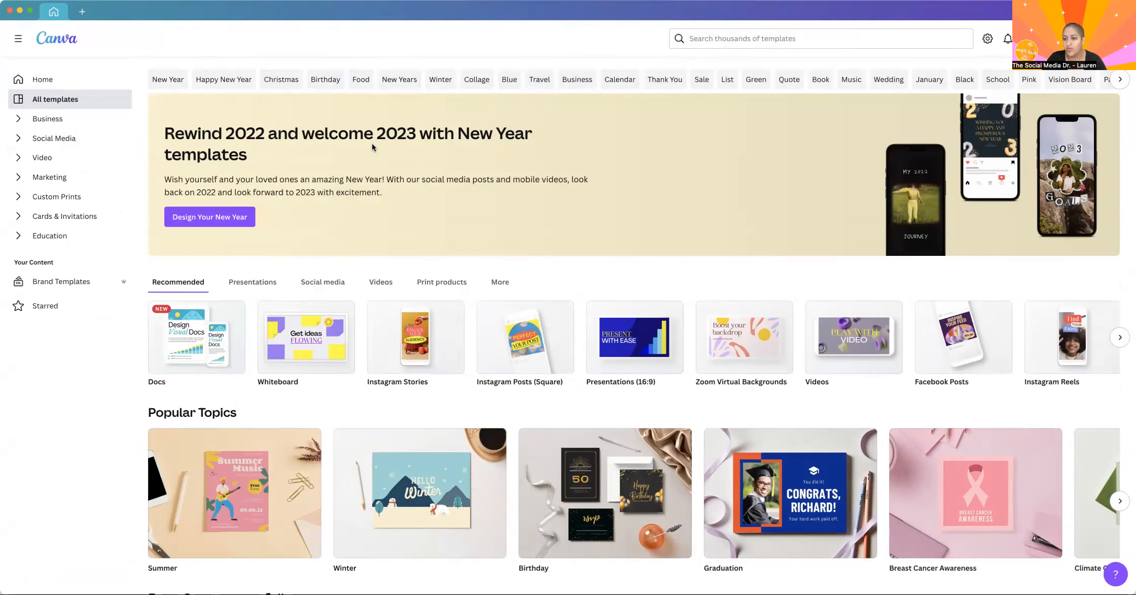
scroll(428, 313, down, 5)
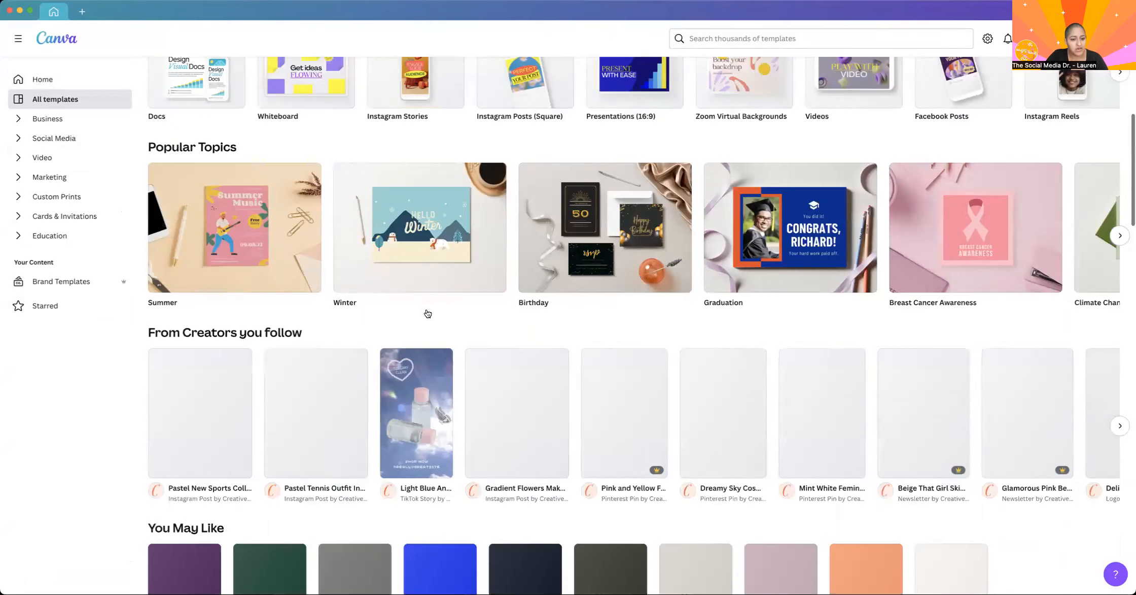
scroll(428, 313, down, 12)
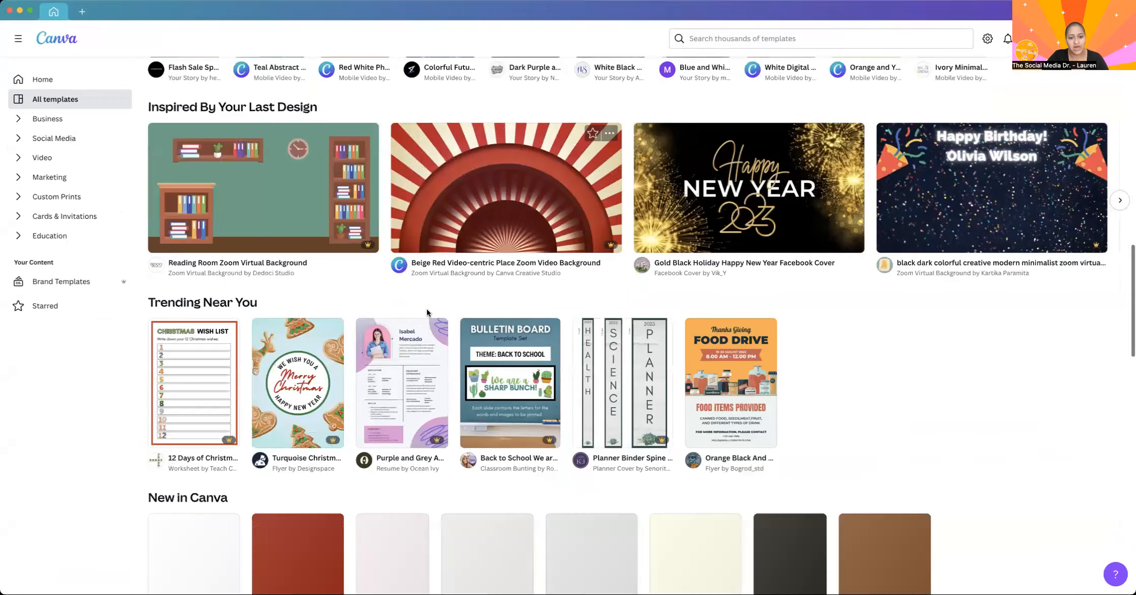
scroll(427, 312, down, 6)
scroll(427, 312, up, 20)
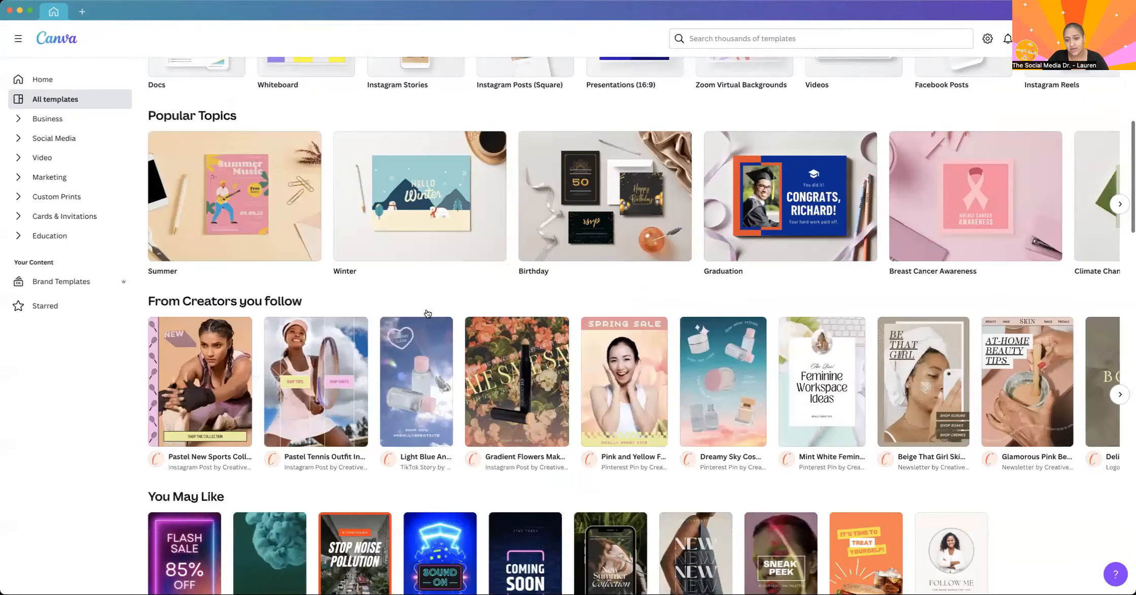
scroll(427, 313, up, 6)
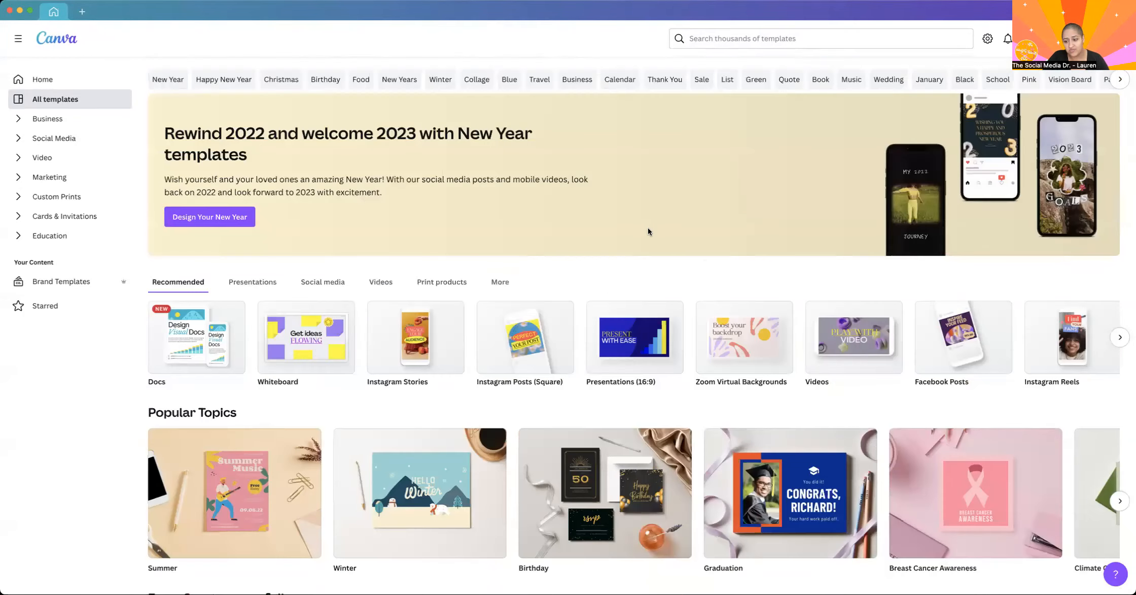
click(18, 119)
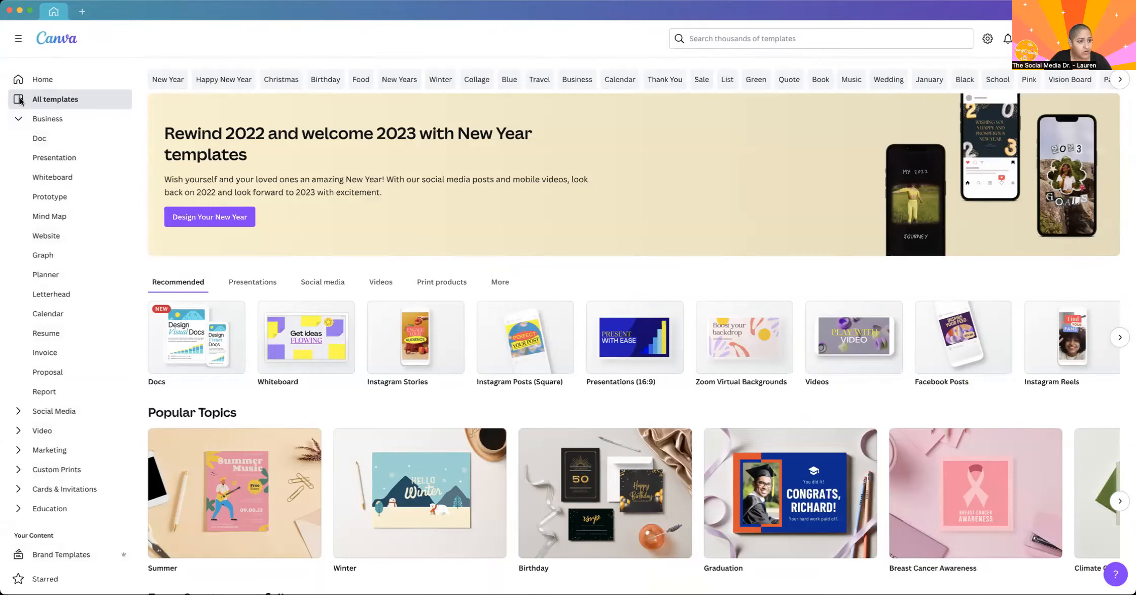
Return to the home page and open Projects to view the recent designs, folders and saved designs.
click(42, 79)
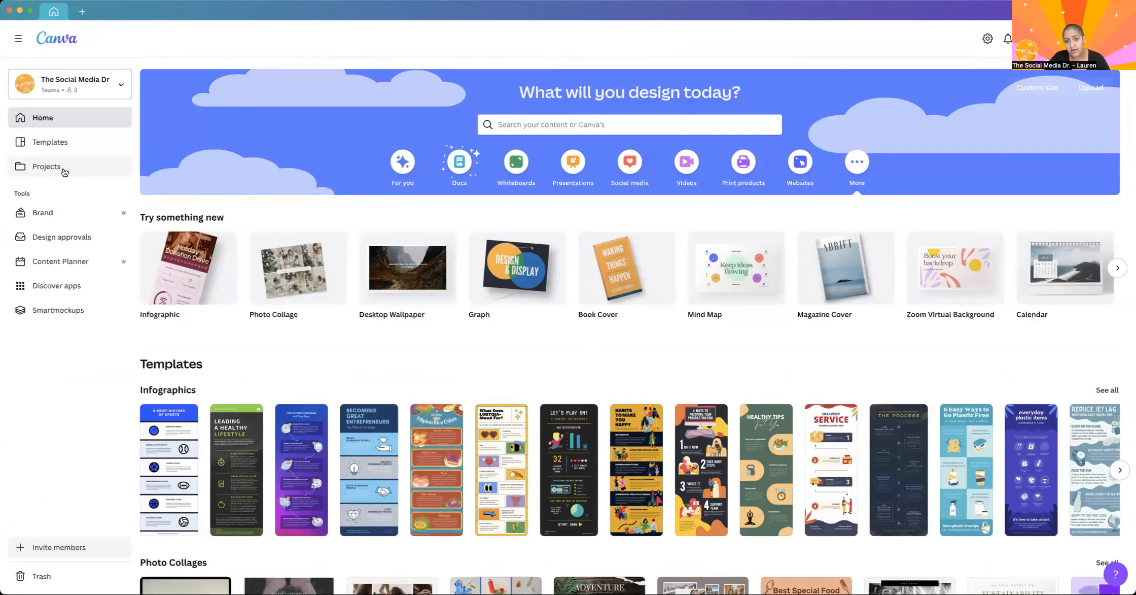
click(65, 172)
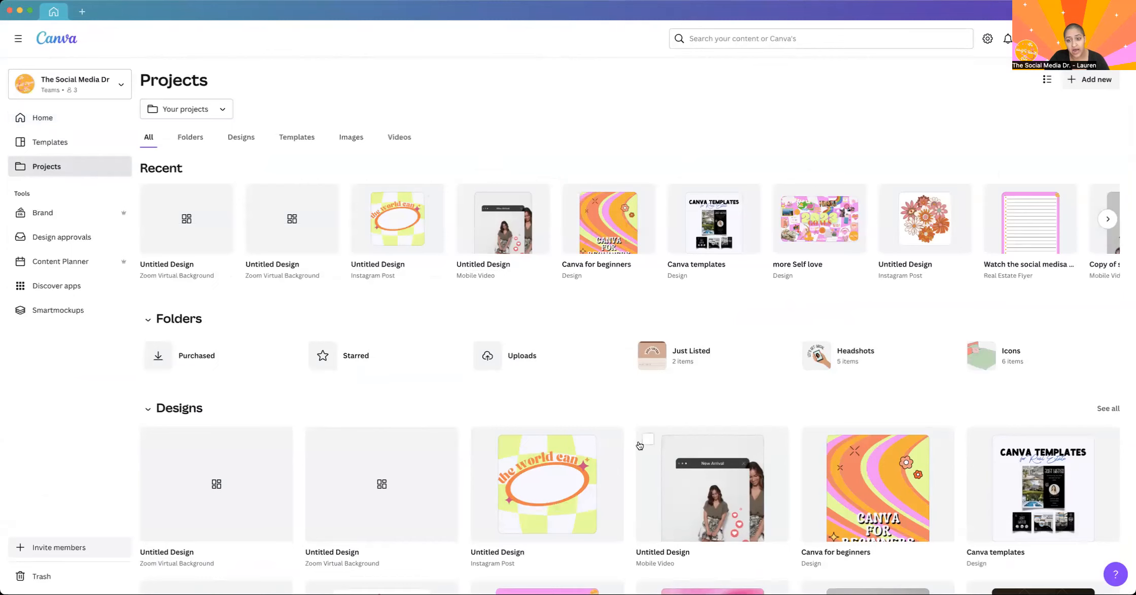
scroll(639, 445, down, 15)
click(38, 174)
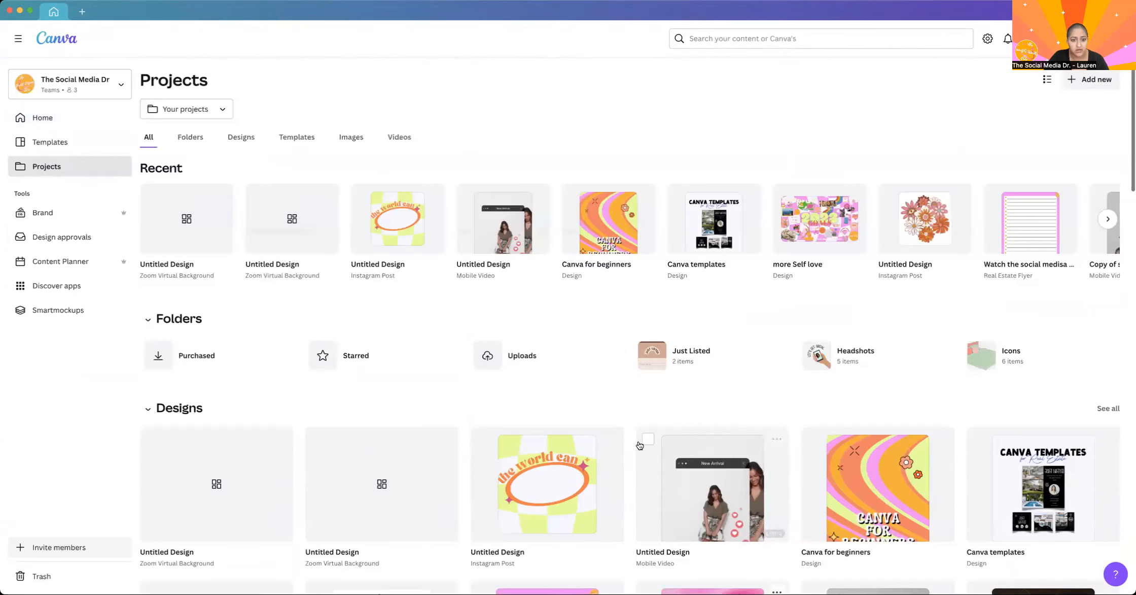
Open the Brand Kit and look over its logos, colour palettes and fonts.
click(42, 212)
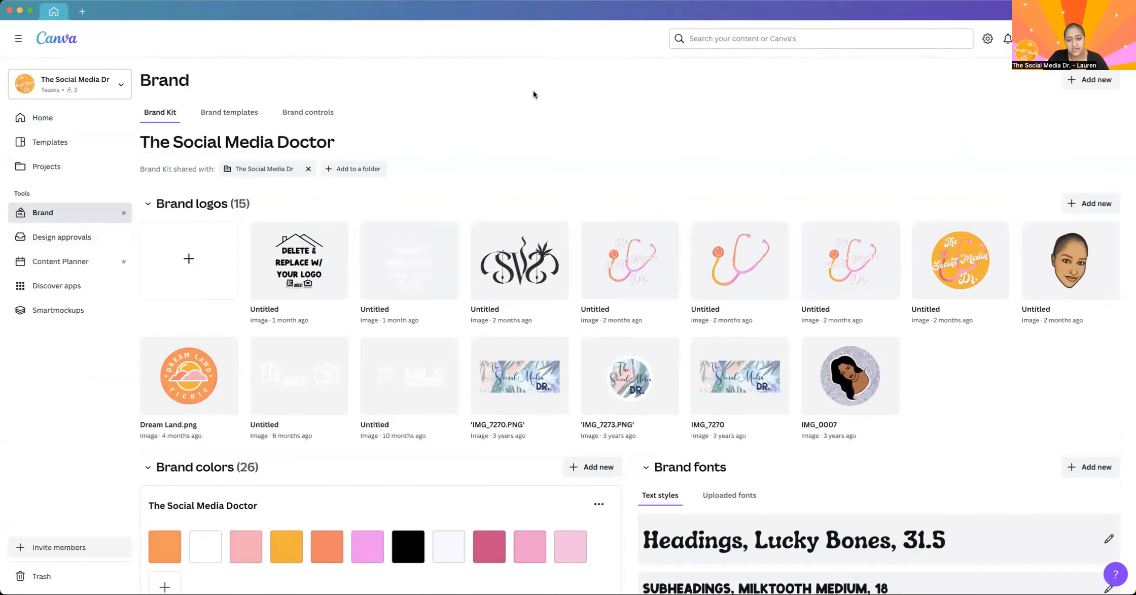
mouse_move(508, 145)
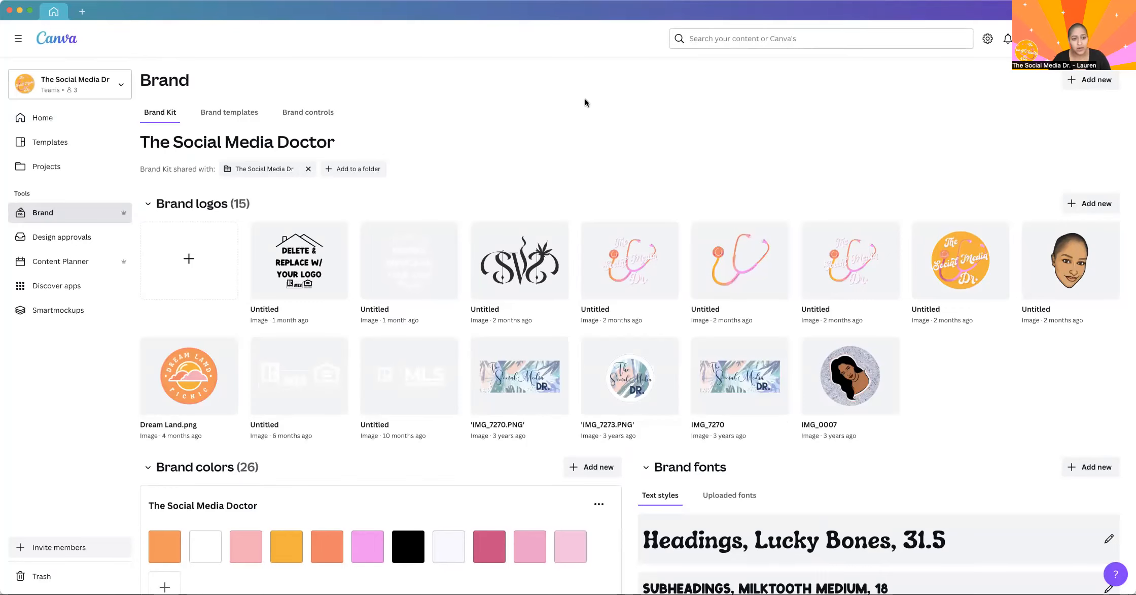
scroll(585, 102, down, 5)
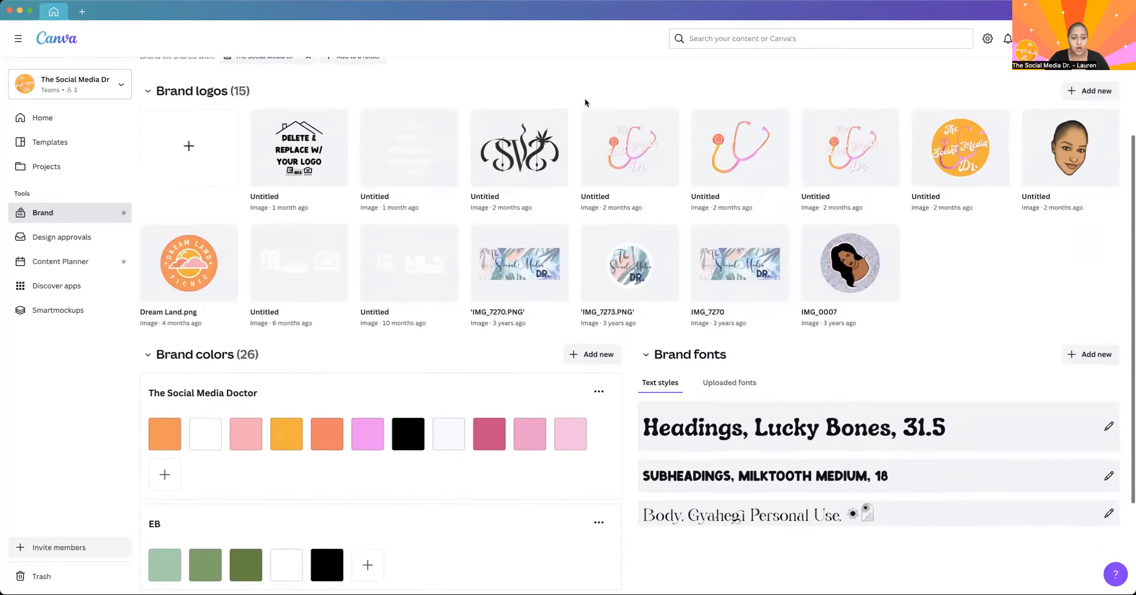
scroll(452, 369, up, 4)
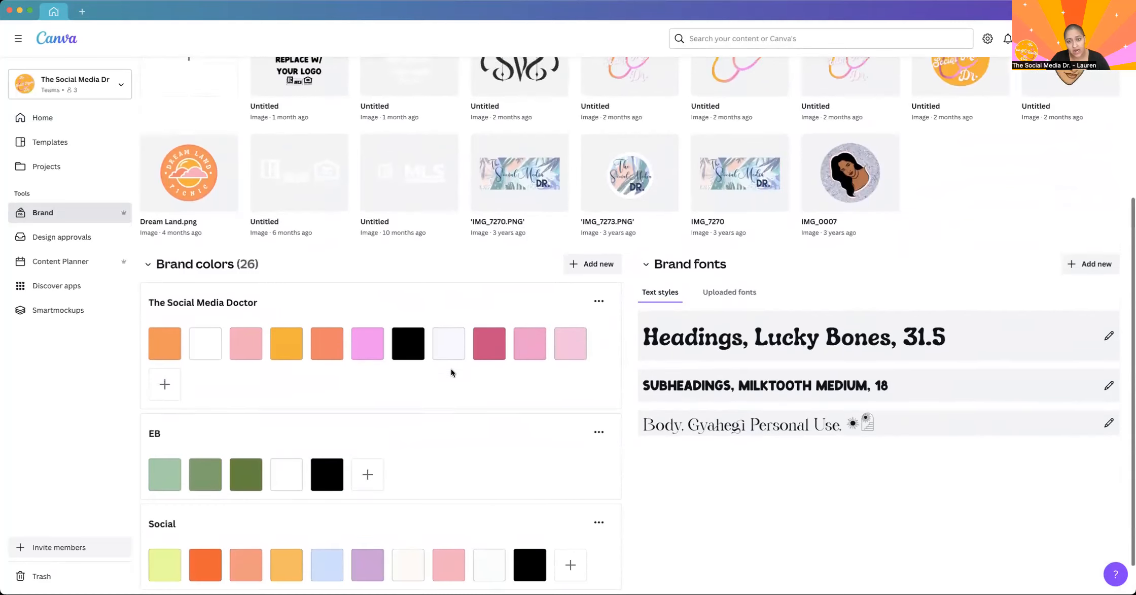
mouse_move(750, 192)
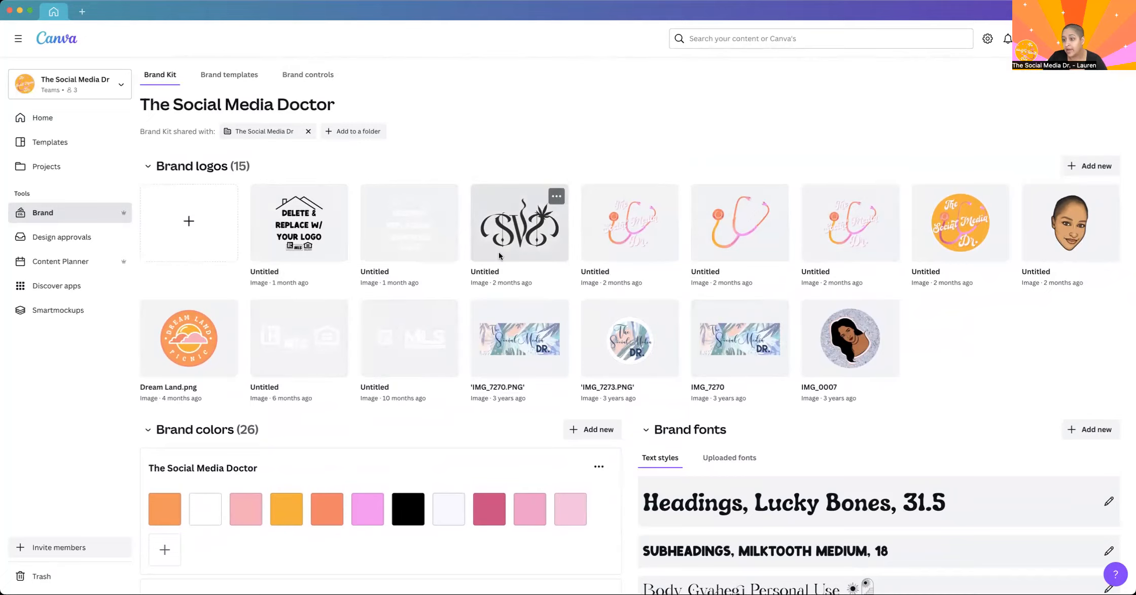
Look over the Brand Kit's colour palettes and show its list of uploaded fonts.
scroll(792, 393, down, 4)
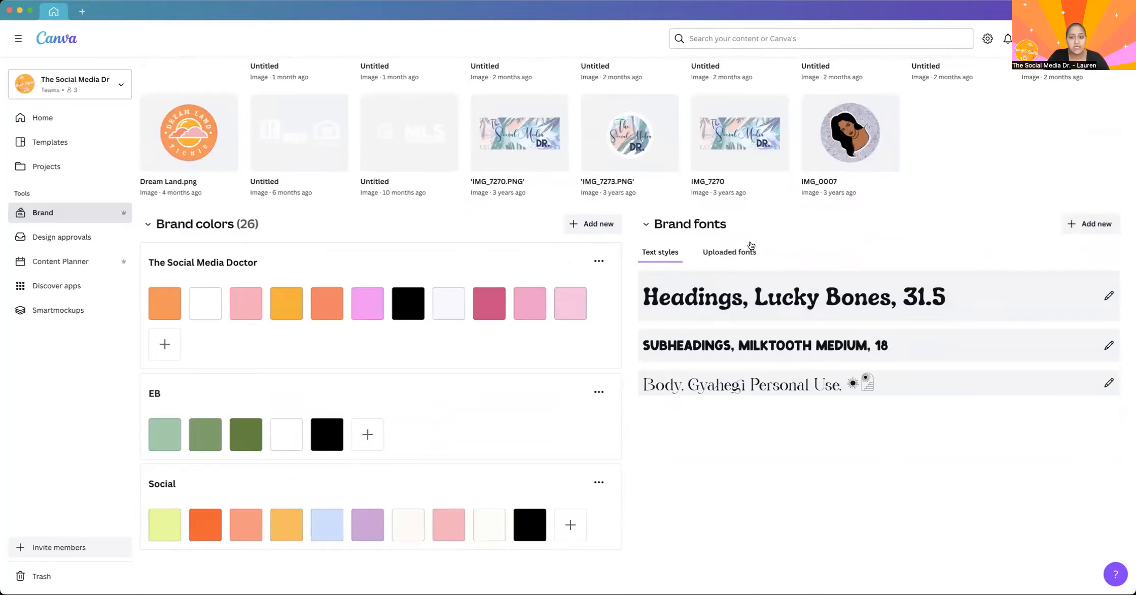
click(736, 254)
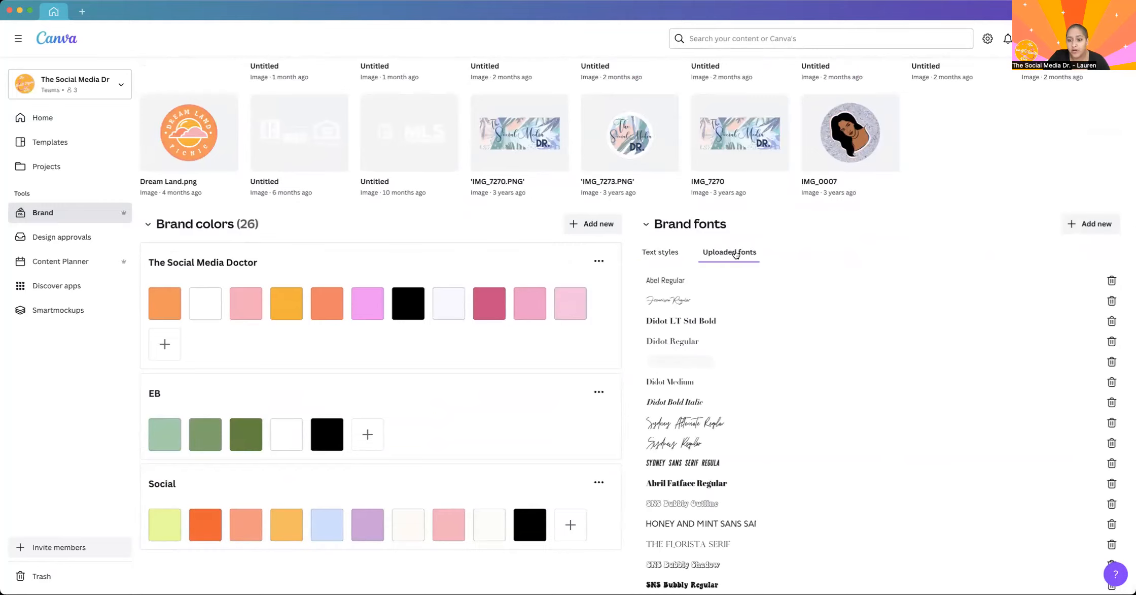
scroll(787, 432, down, 10)
scroll(786, 431, up, 15)
scroll(715, 525, down, 5)
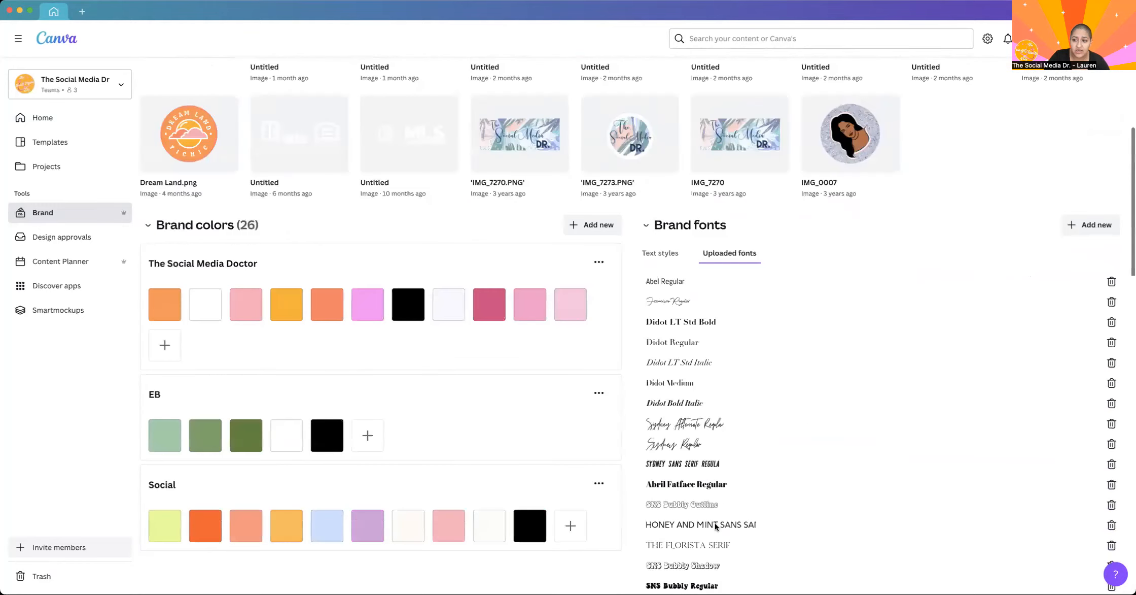
scroll(715, 526, down, 1)
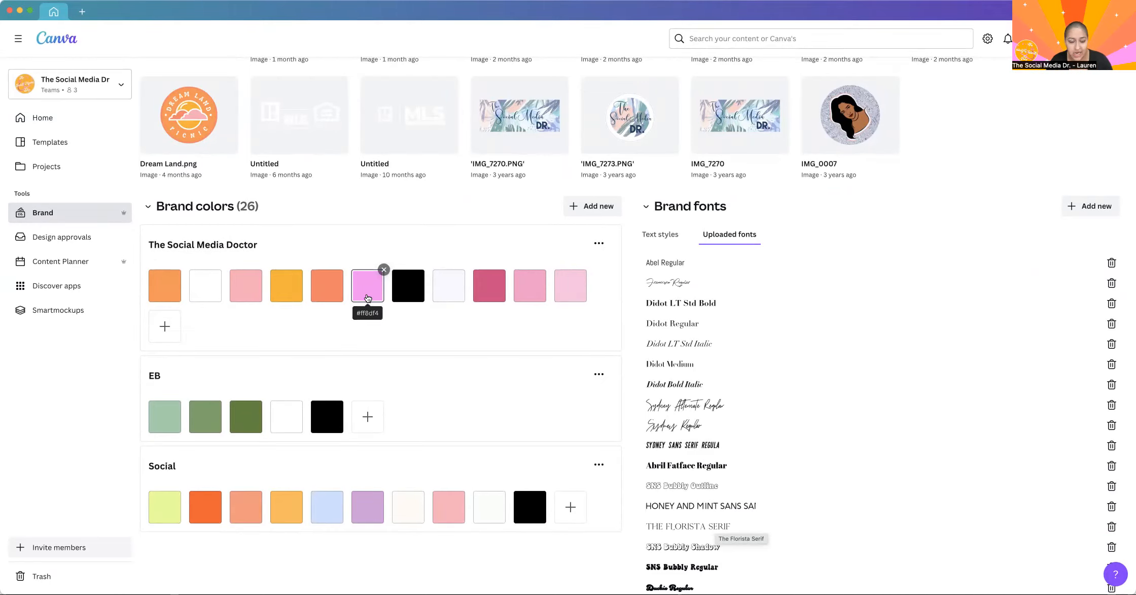
scroll(367, 298, down, 6)
scroll(368, 297, up, 7)
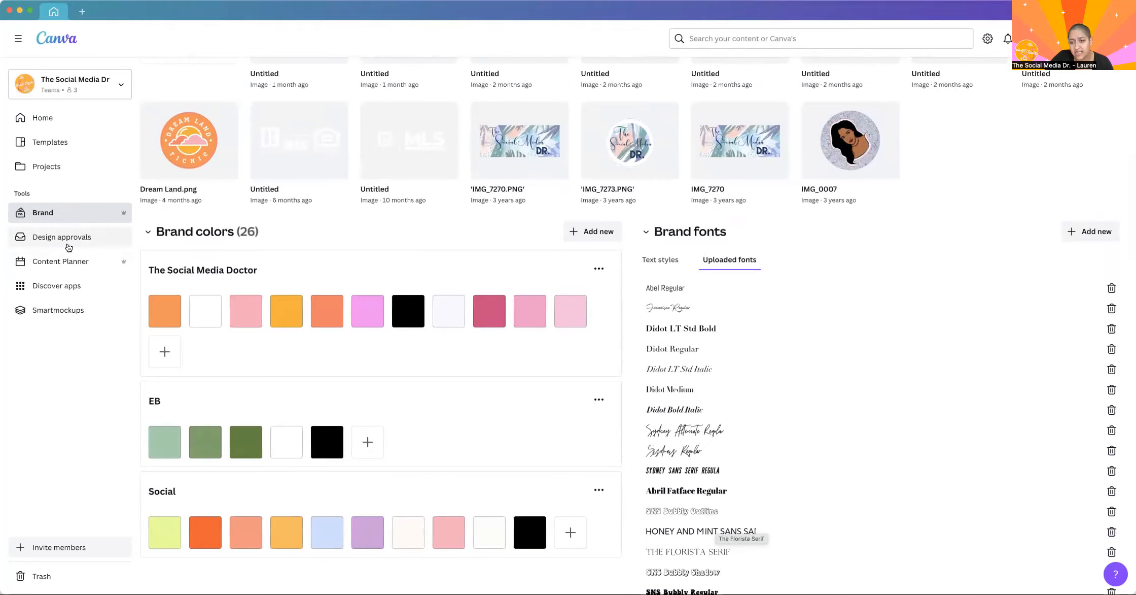
Open the Content Planner and look through the Cheese Lover's Day templates from the January 2023 calendar, closing them when finished.
click(40, 260)
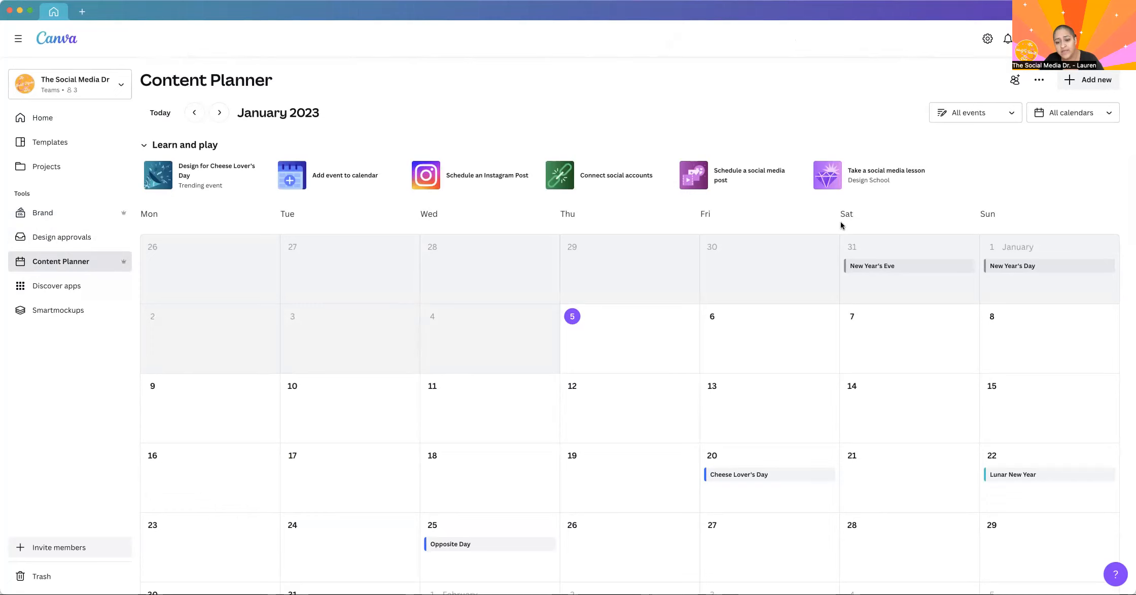
scroll(841, 221, down, 2)
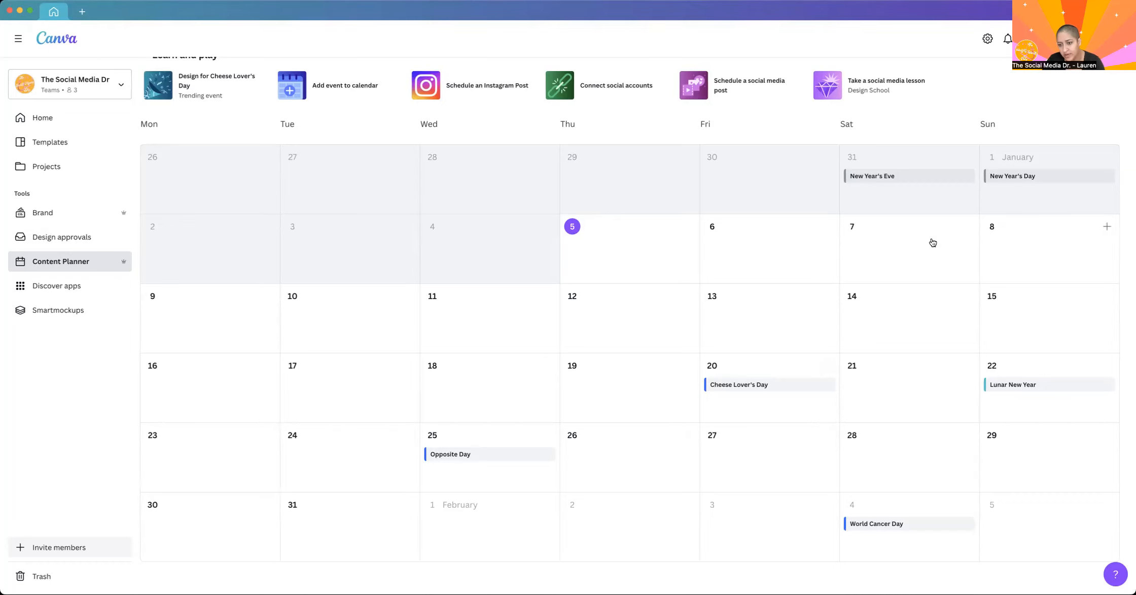
click(769, 385)
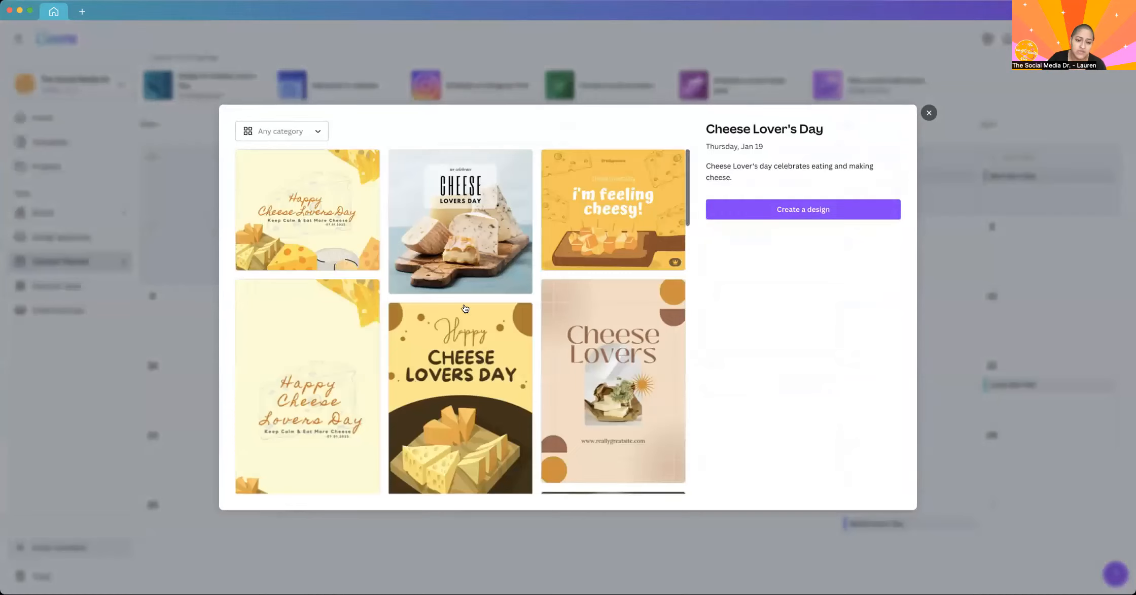
scroll(464, 300, down, 2)
scroll(463, 297, down, 15)
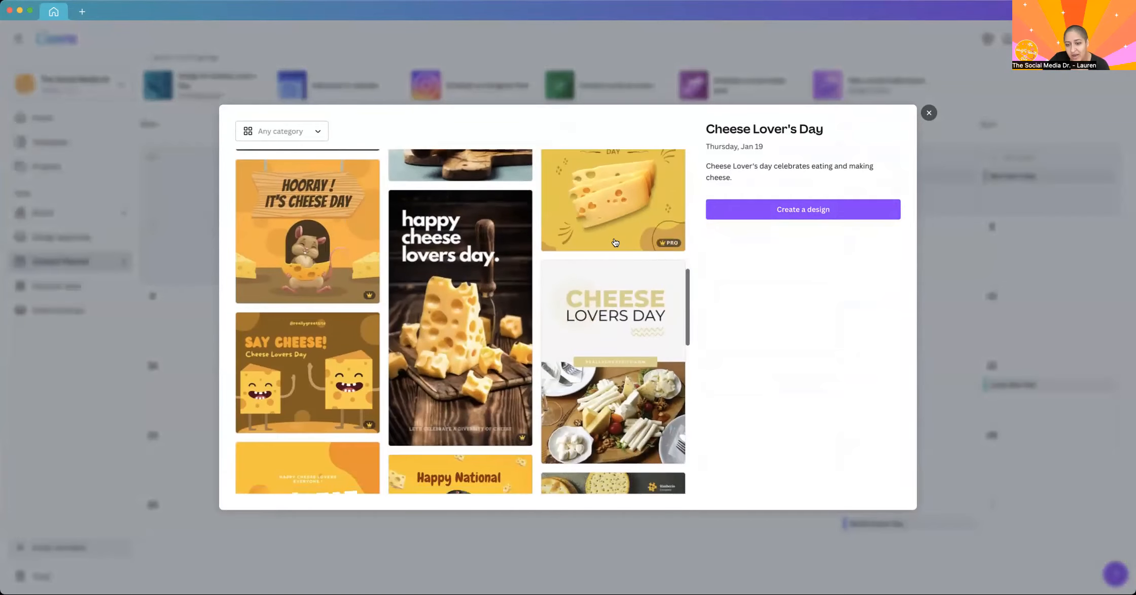
scroll(576, 182, down, 7)
click(929, 113)
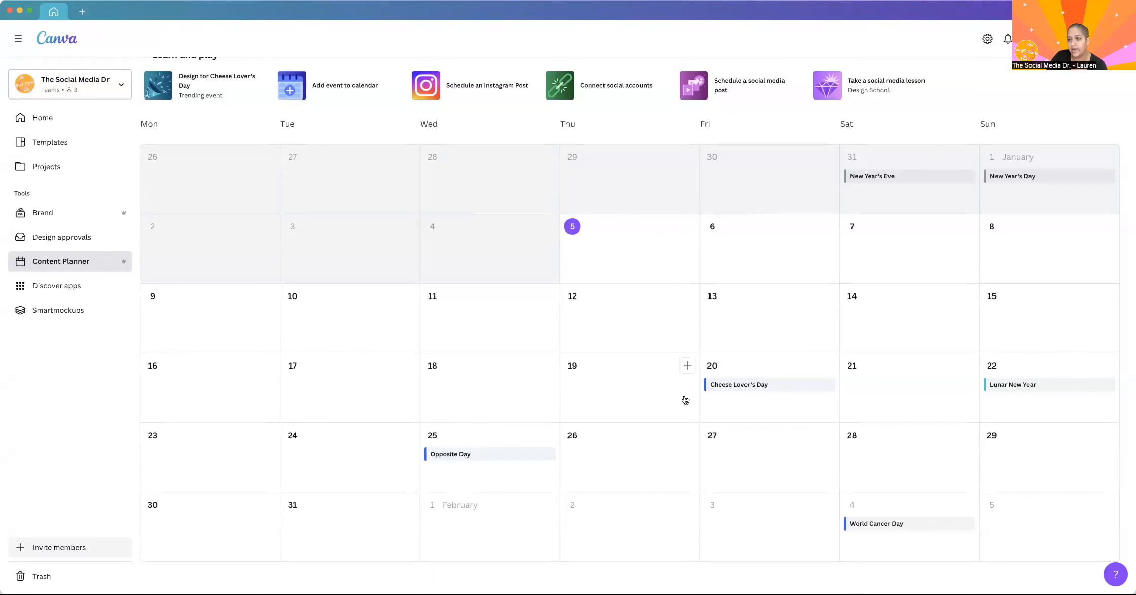
Open Discover apps and look through the popular, new, media import, content, photo editing and publishing apps.
click(40, 289)
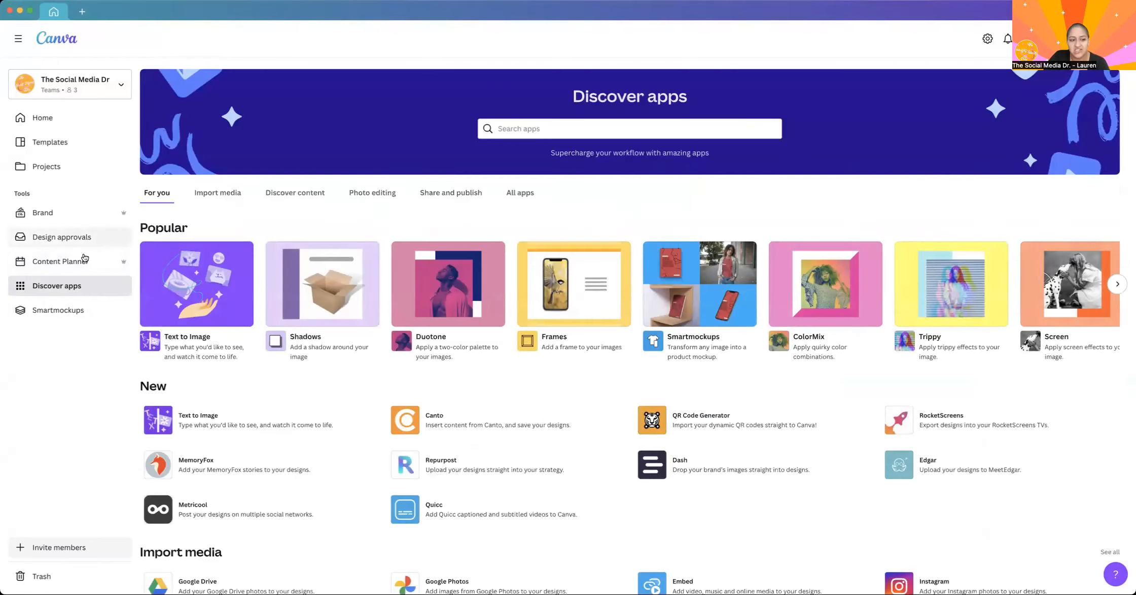
click(60, 261)
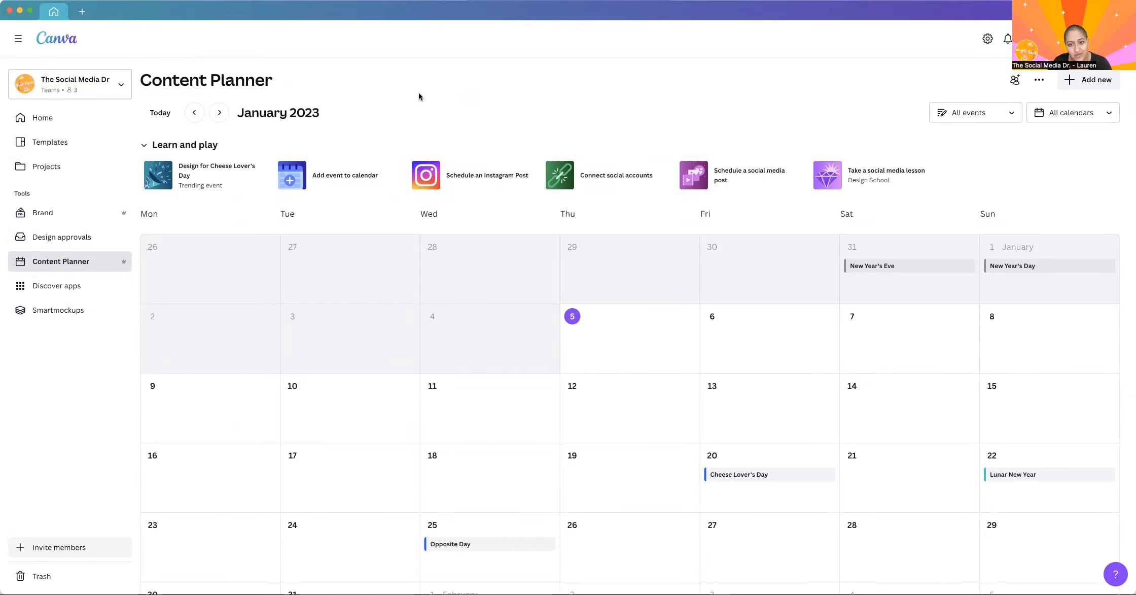
click(102, 296)
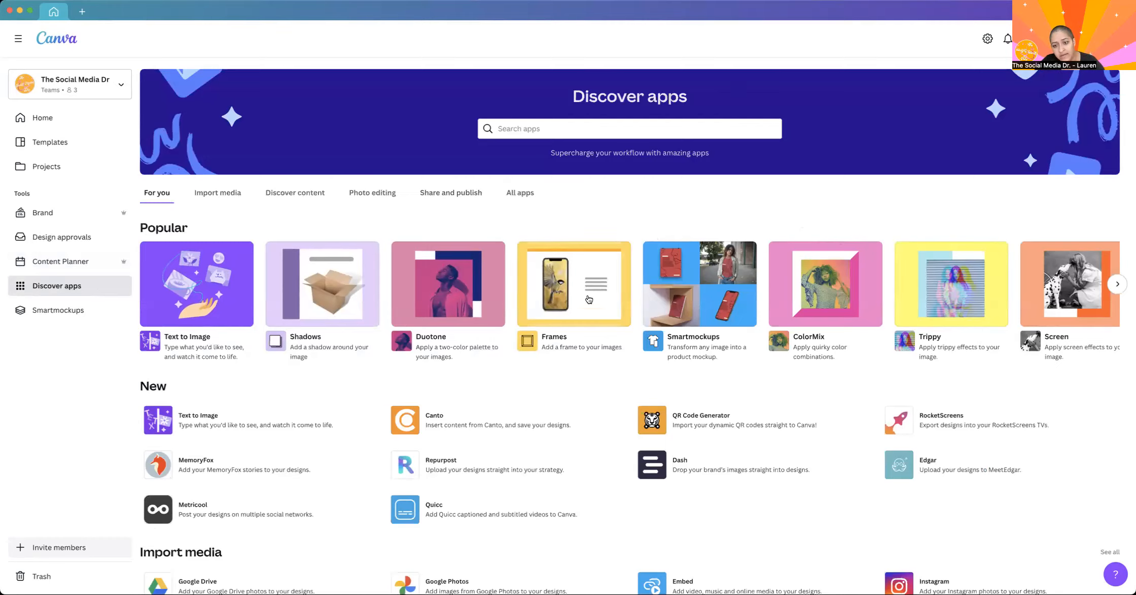
scroll(403, 520, down, 1)
scroll(403, 520, down, 5)
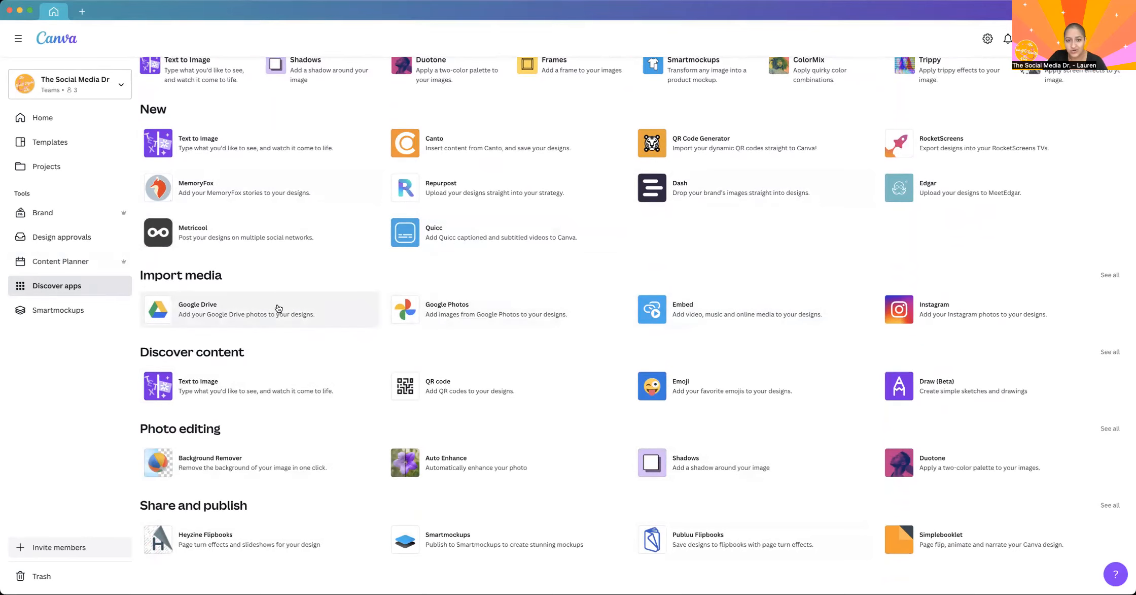
scroll(469, 177, up, 5)
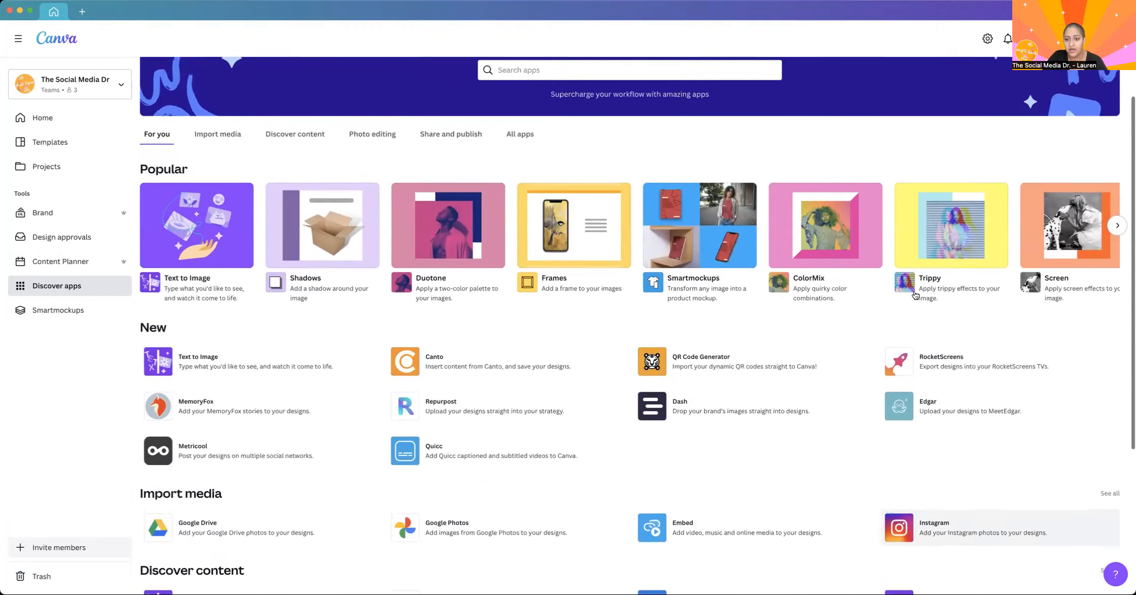
scroll(915, 295, down, 3)
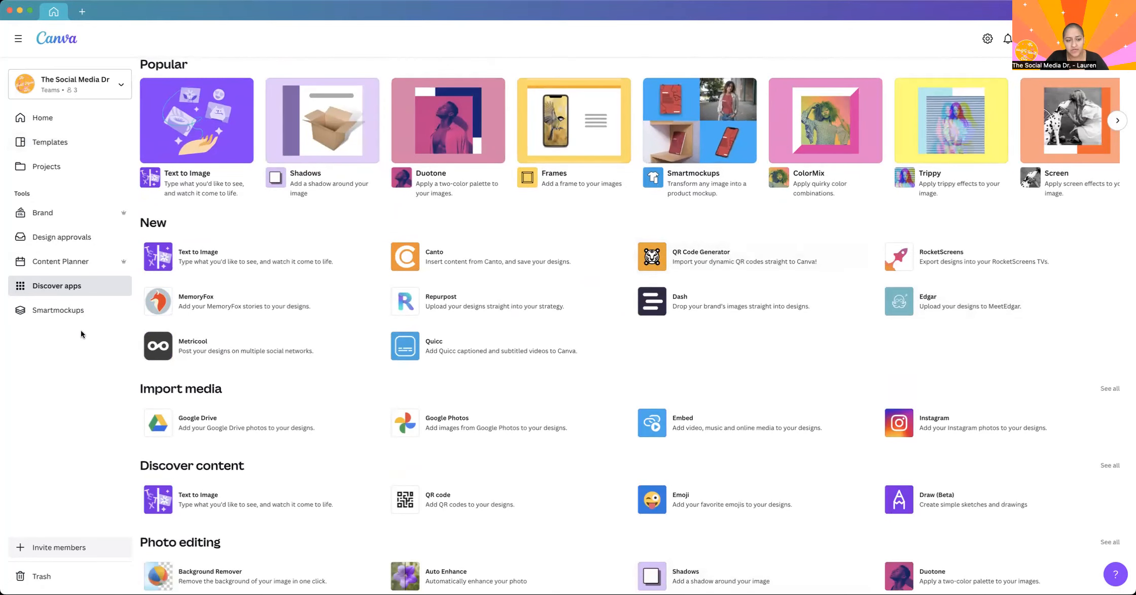
Open Smartmockups, look over the trending and new mockups, and show the Print category.
click(81, 312)
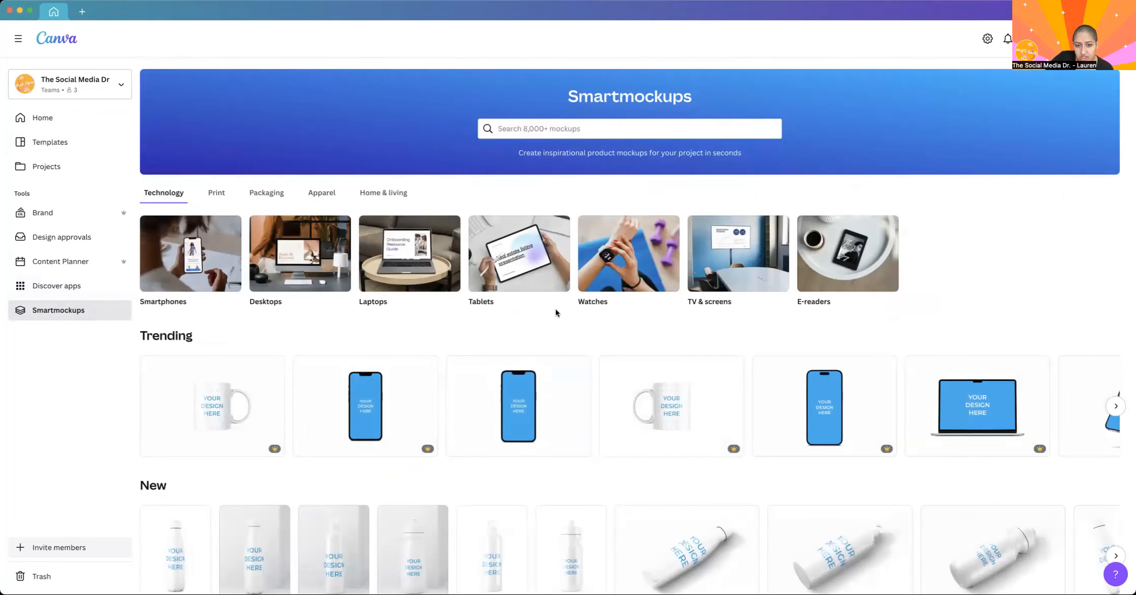
scroll(569, 354, down, 1)
scroll(569, 352, down, 2)
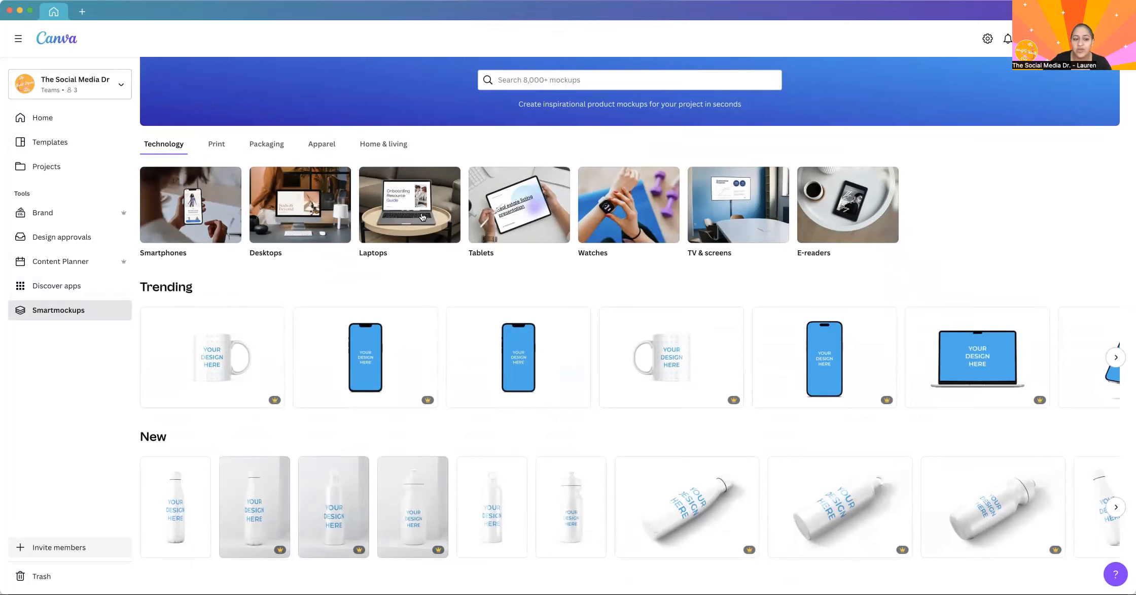
click(223, 147)
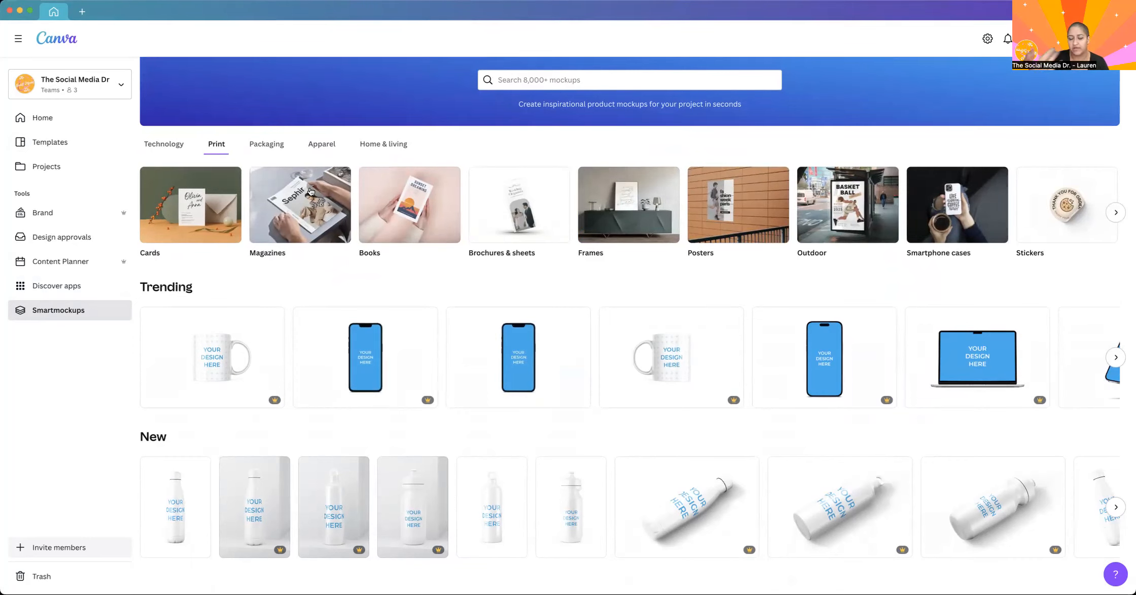
Return to the home page and look through the suggested formats and custom size options for a new design.
click(41, 119)
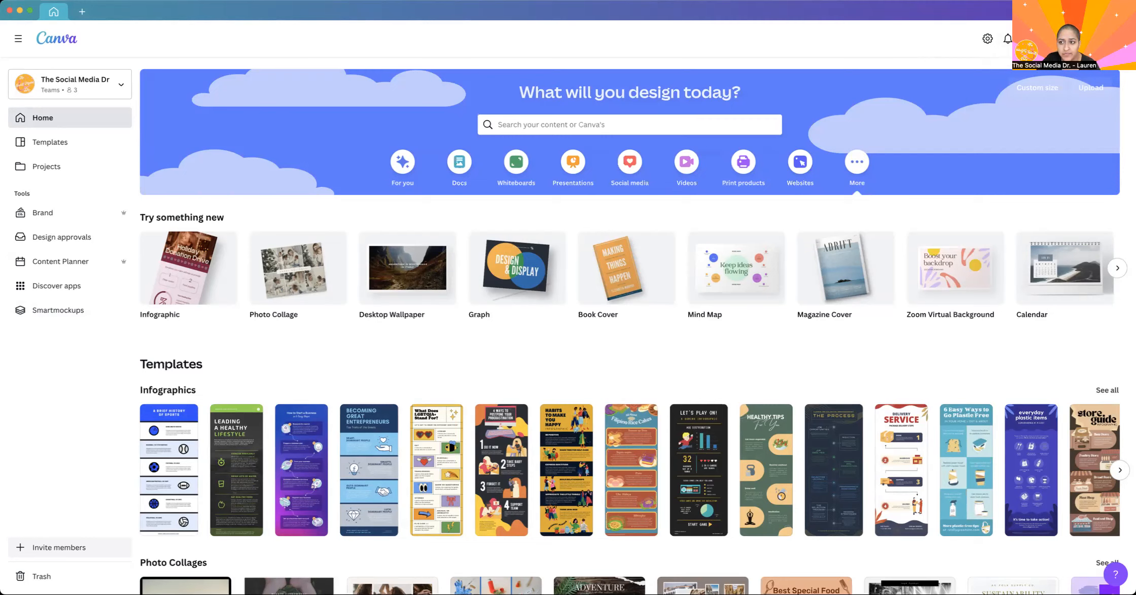
click(1037, 87)
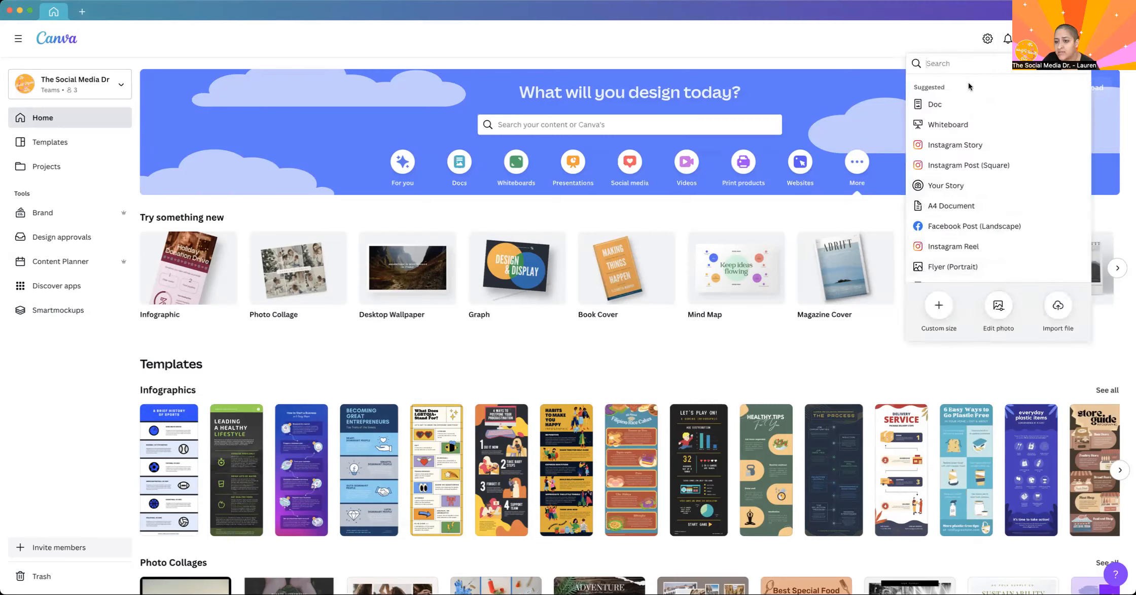
scroll(962, 268, down, 3)
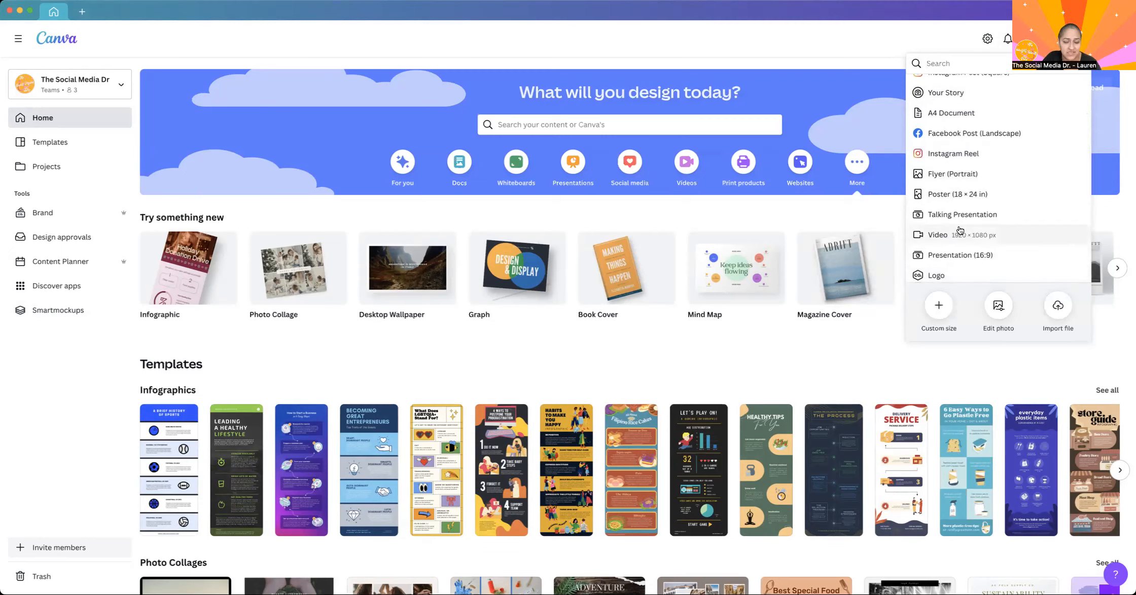
scroll(959, 219, up, 3)
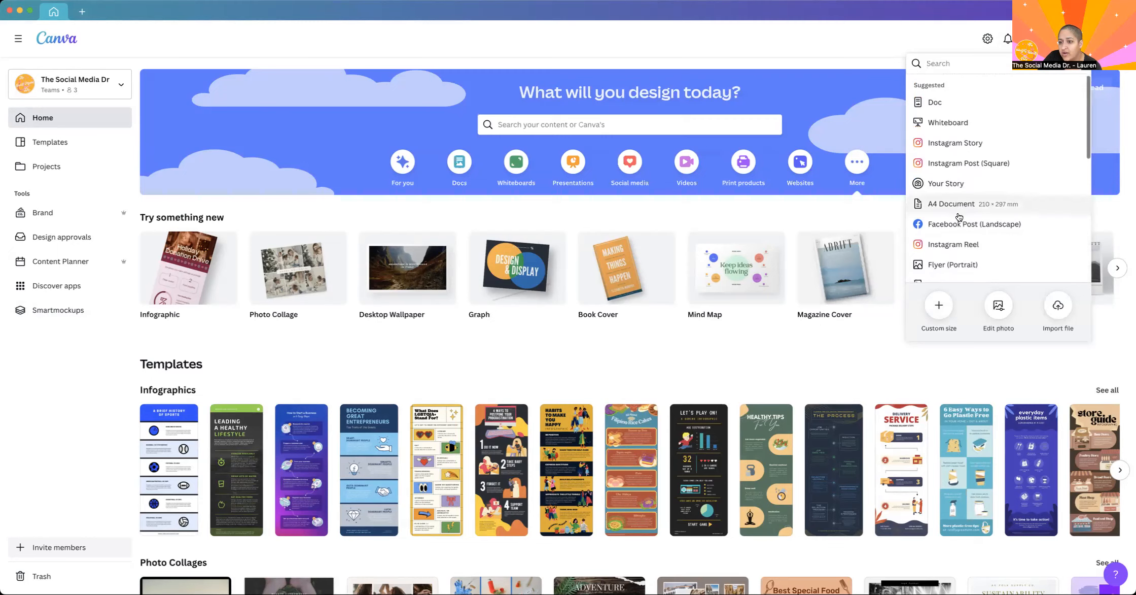
scroll(959, 219, down, 1)
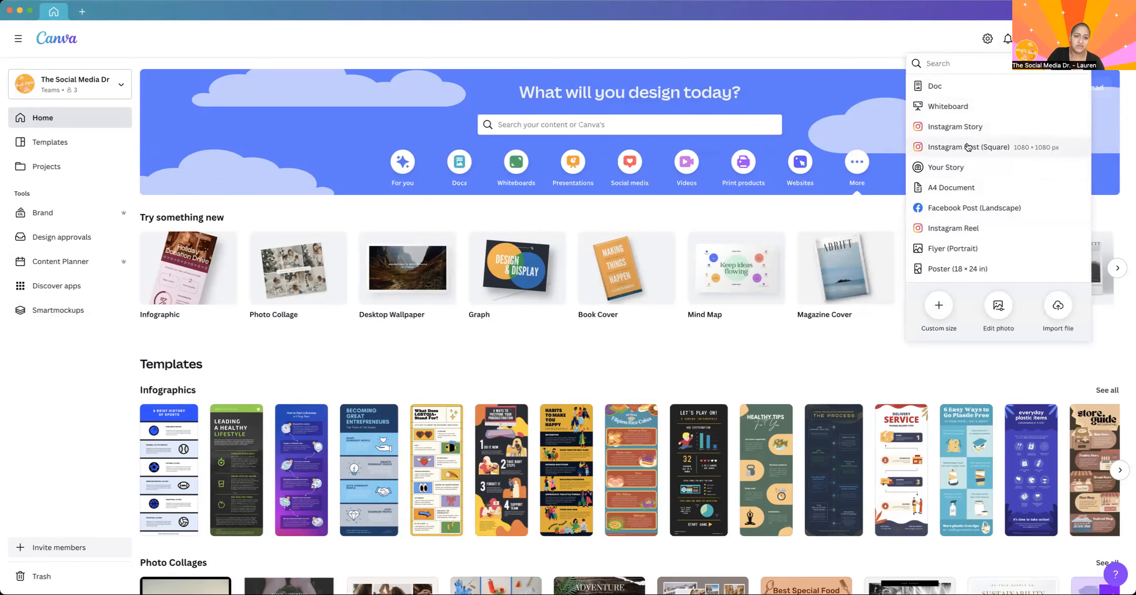
scroll(968, 146, down, 4)
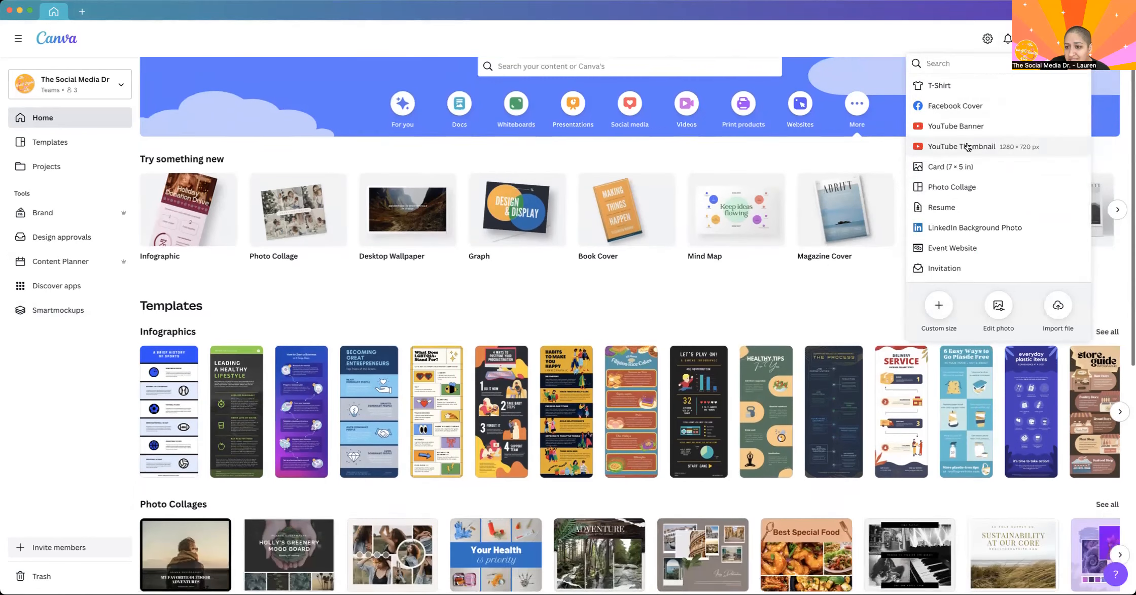
scroll(938, 151, up, 2)
scroll(938, 151, up, 1)
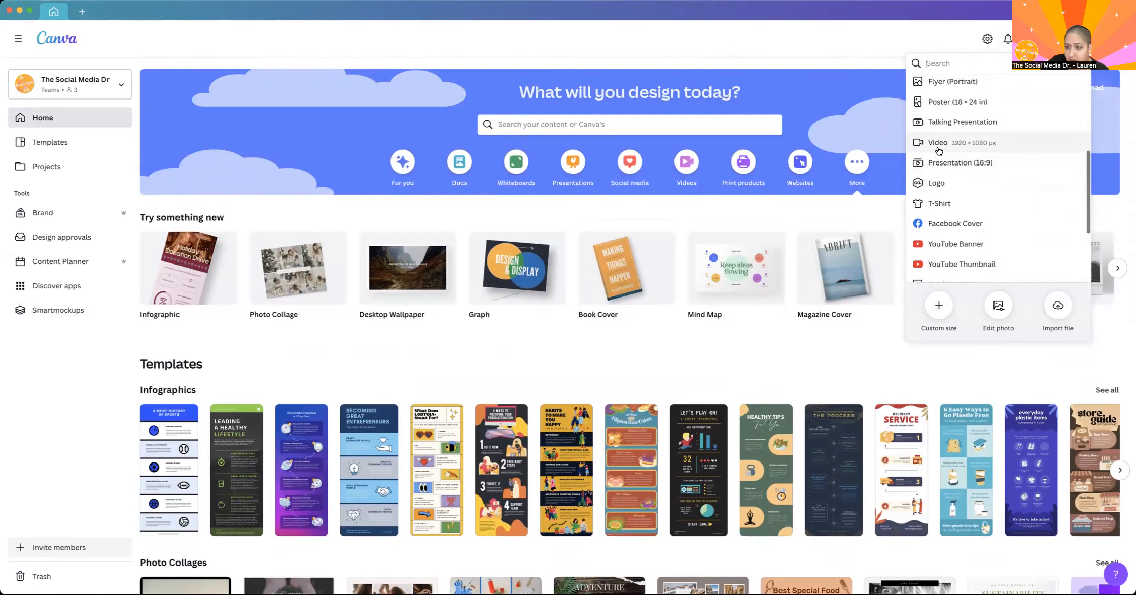
click(940, 306)
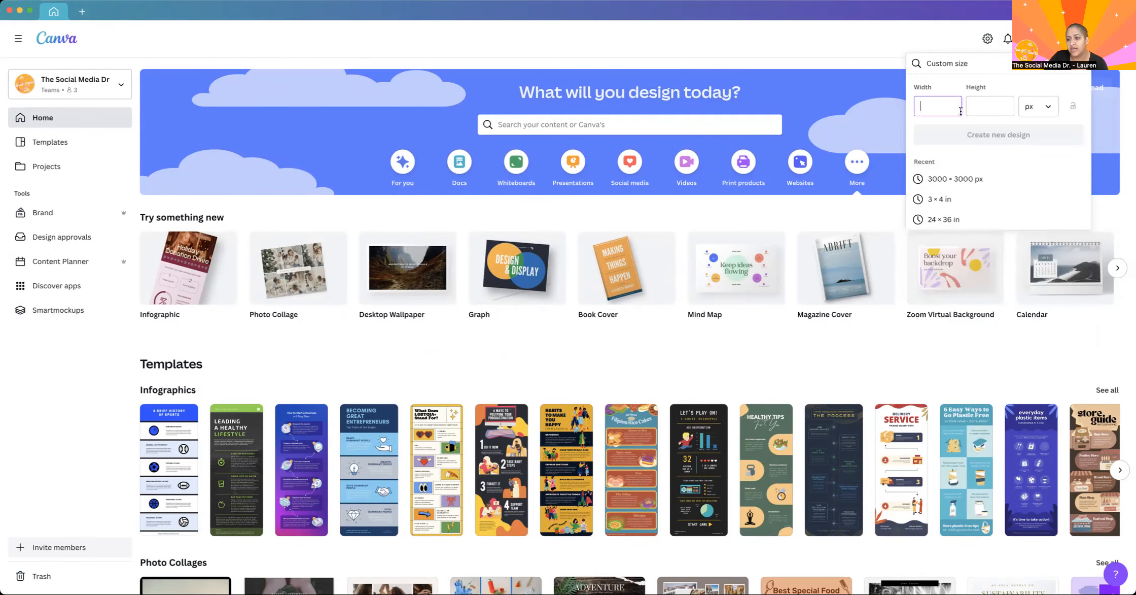
key(Escape)
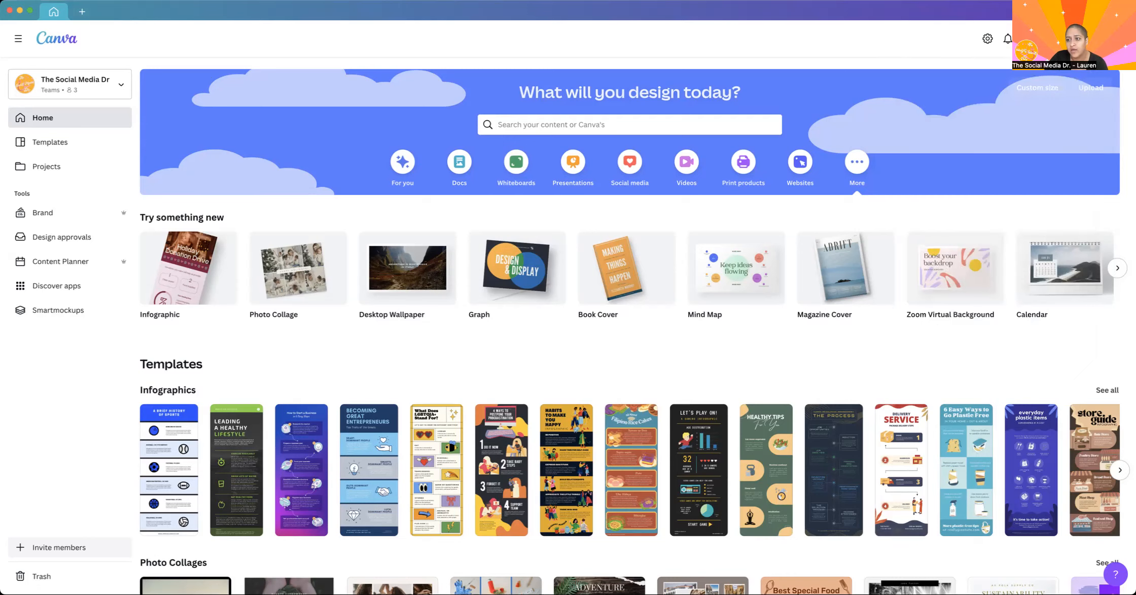
Create a blank Your Story design, view the available styles, and return to its templates.
click(1056, 38)
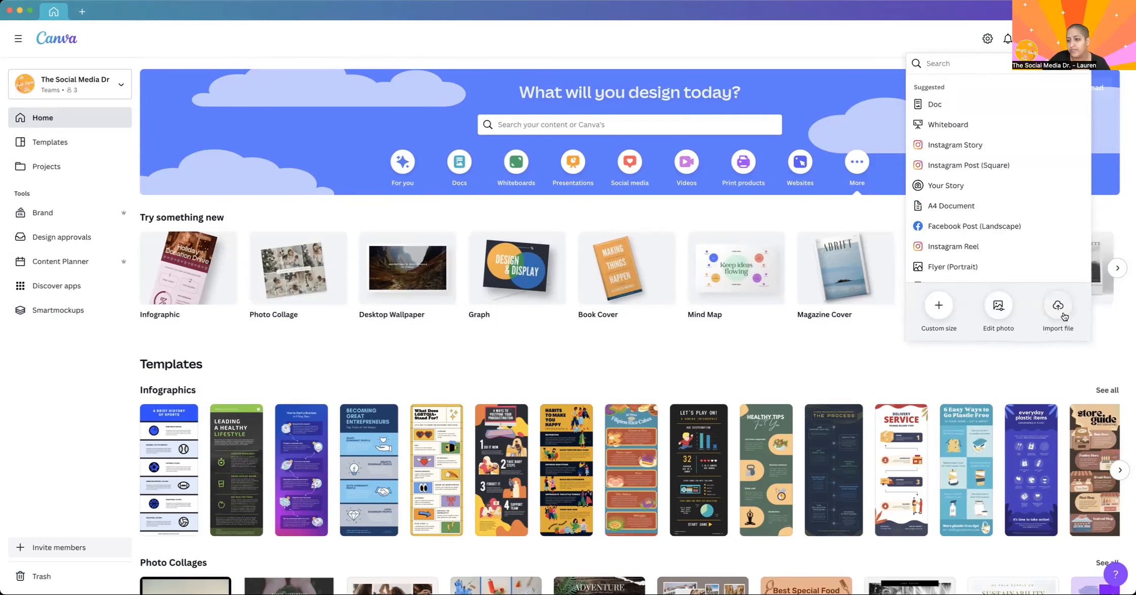
click(969, 148)
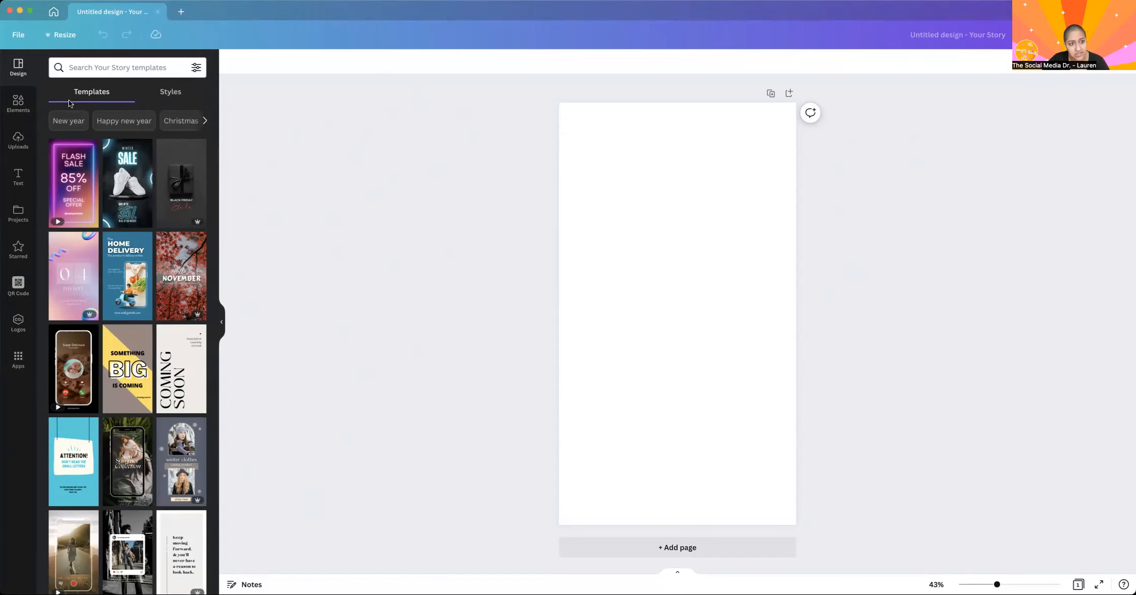
click(170, 91)
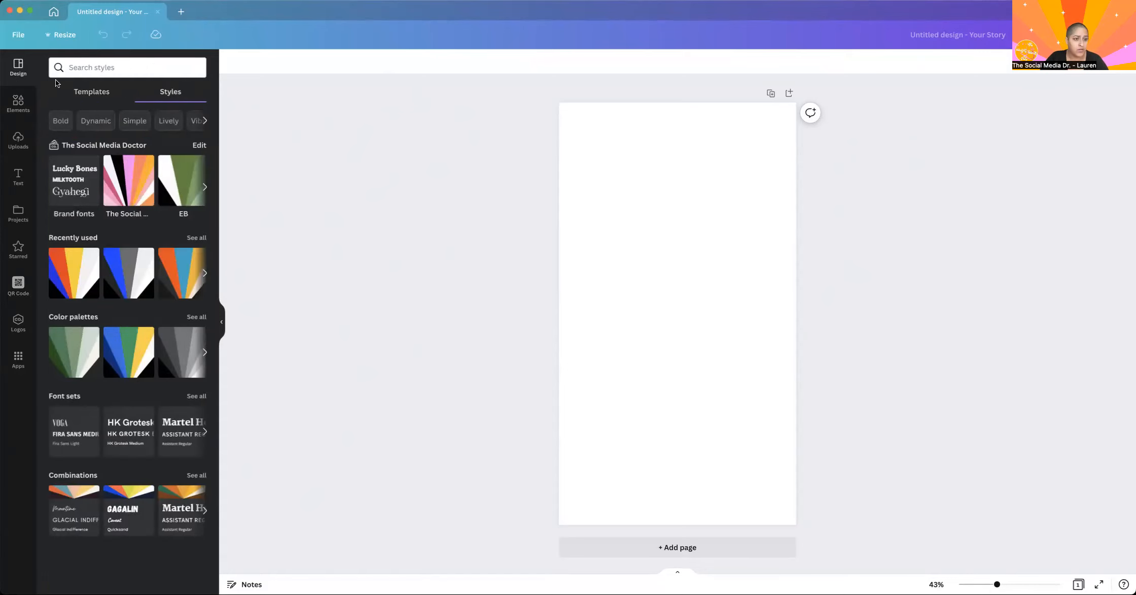
click(99, 97)
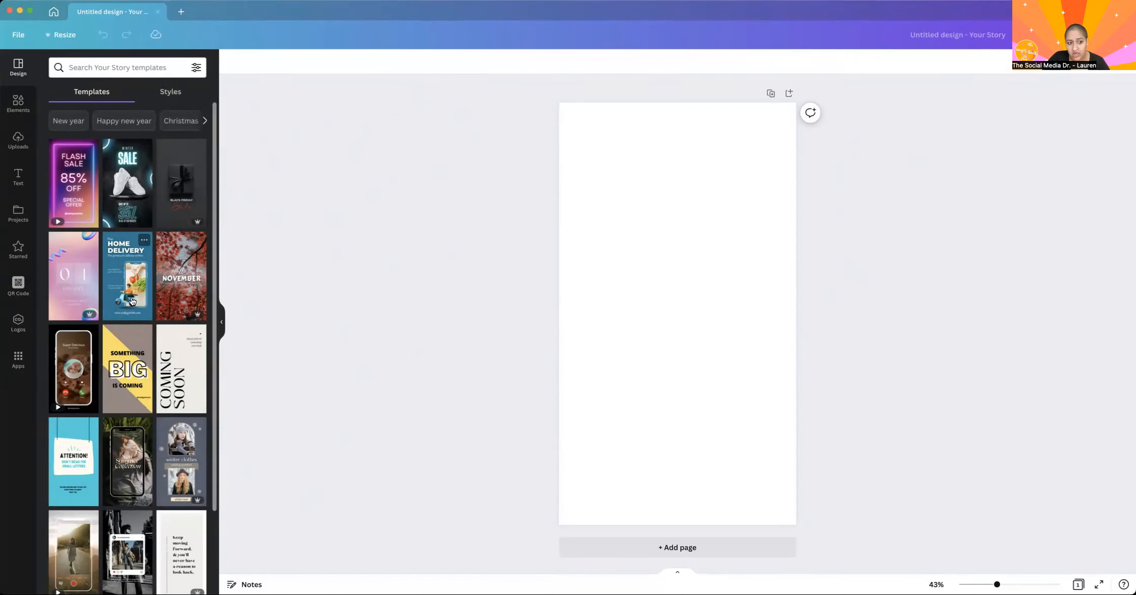
Apply the "winter clothes" catalog template to the blank story page and select its upper photo.
scroll(150, 419, down, 3)
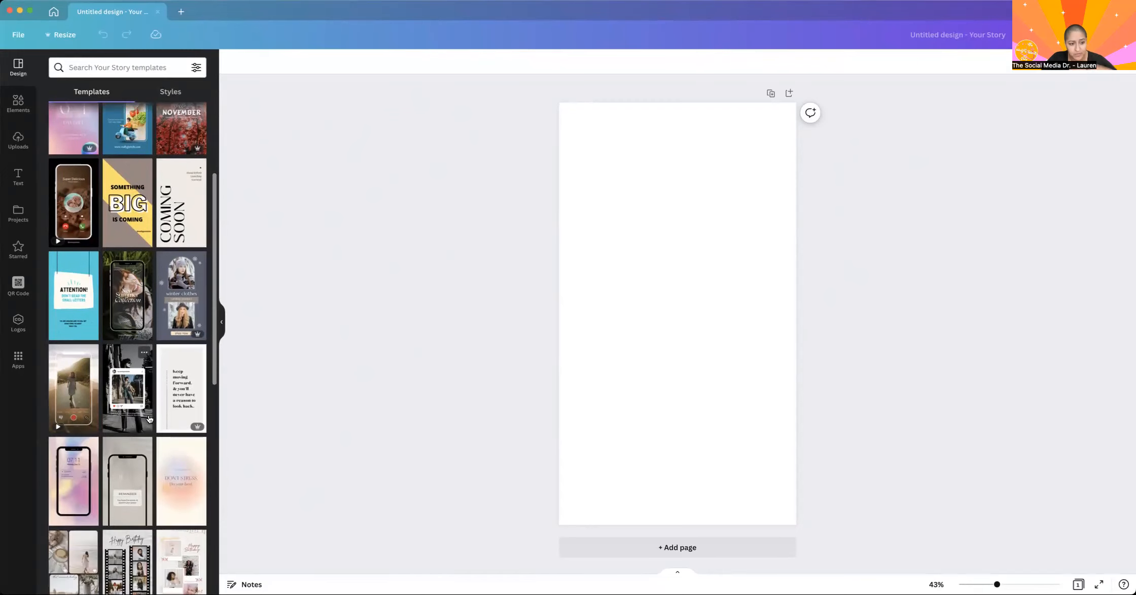
click(181, 276)
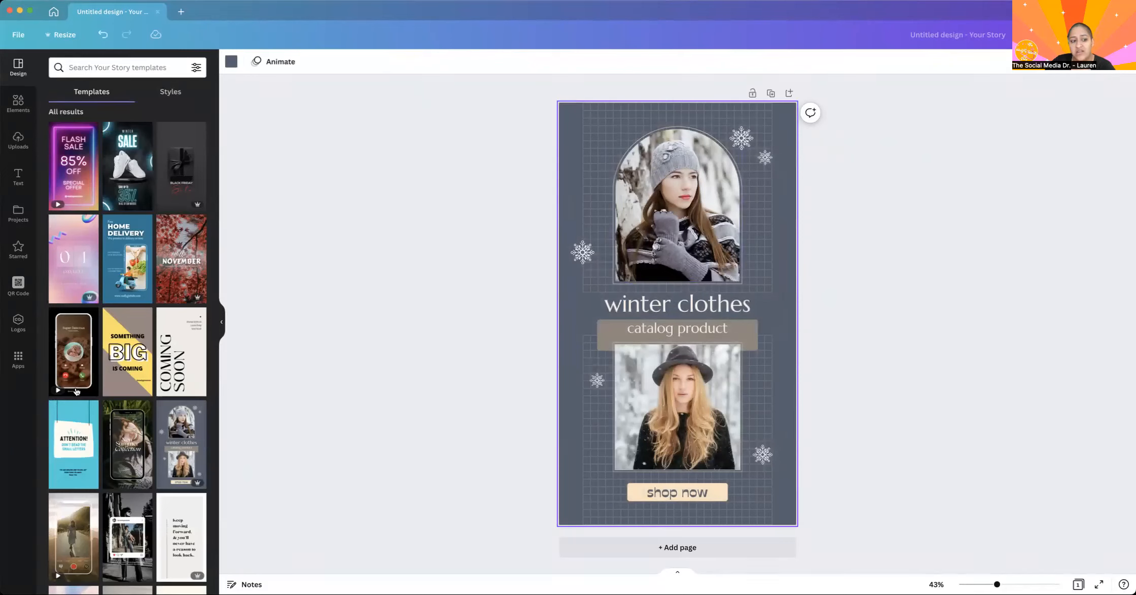
click(675, 212)
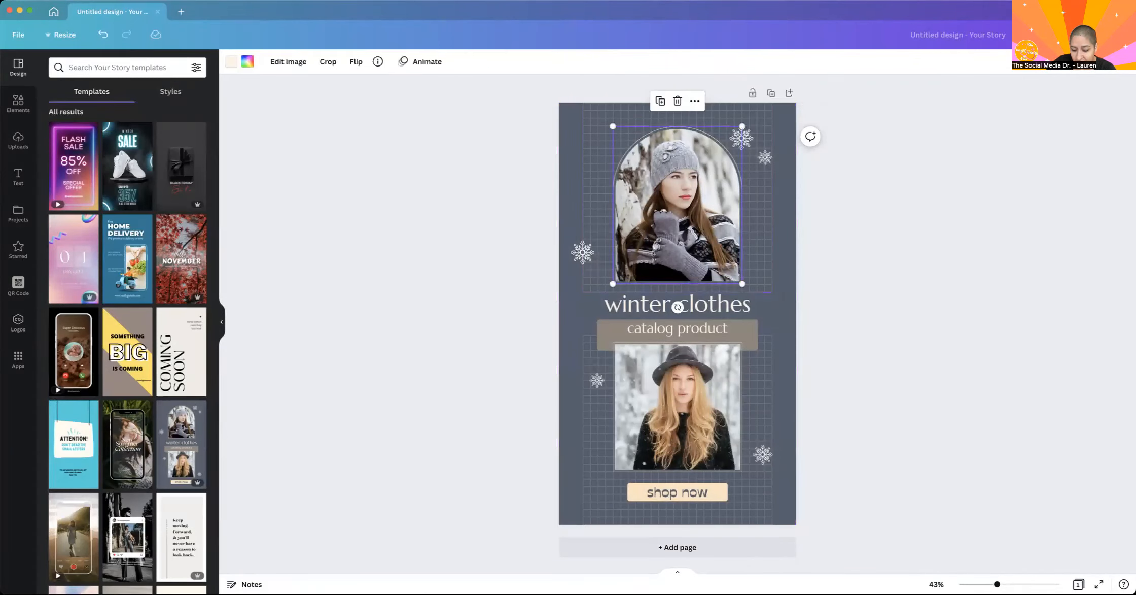
Replace the upper photo with the uploaded picture of a man in a dark button-up shirt.
key(Delete)
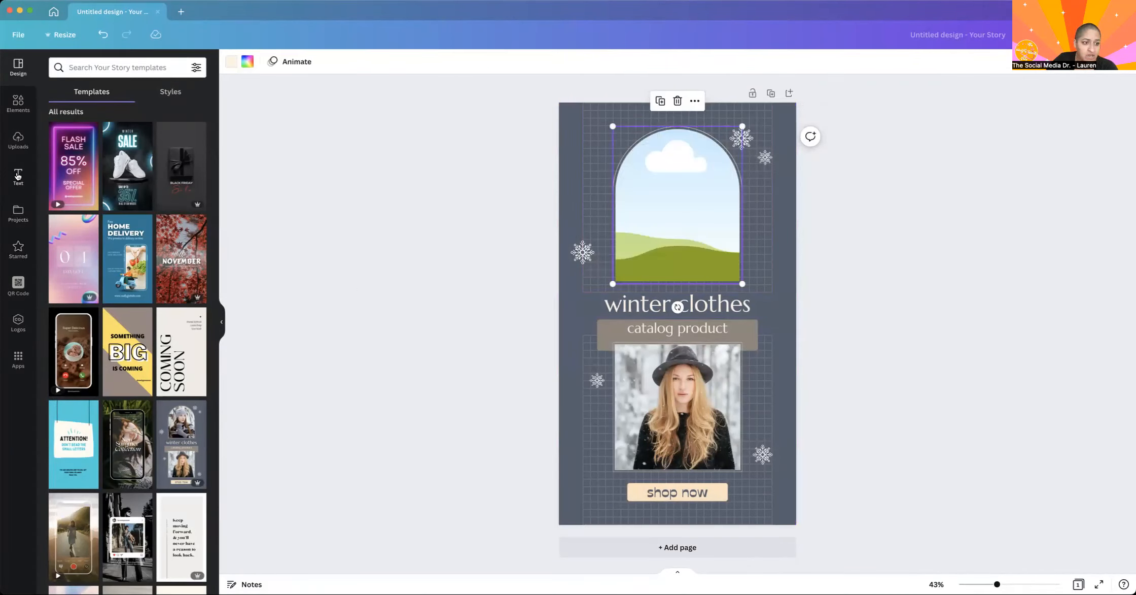
click(18, 139)
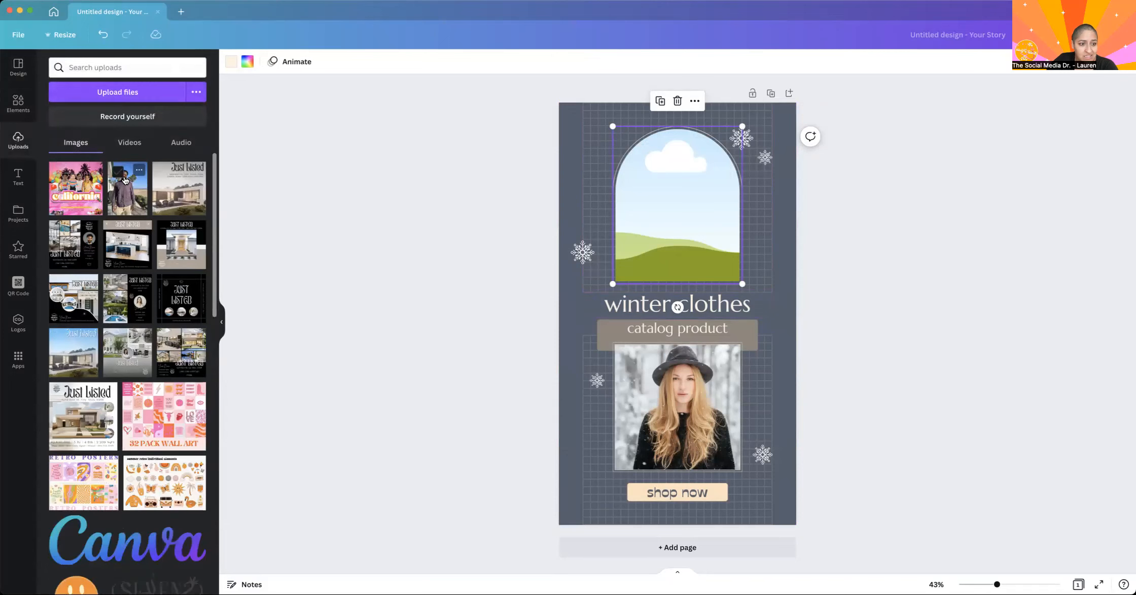
drag(677, 186, 677, 188)
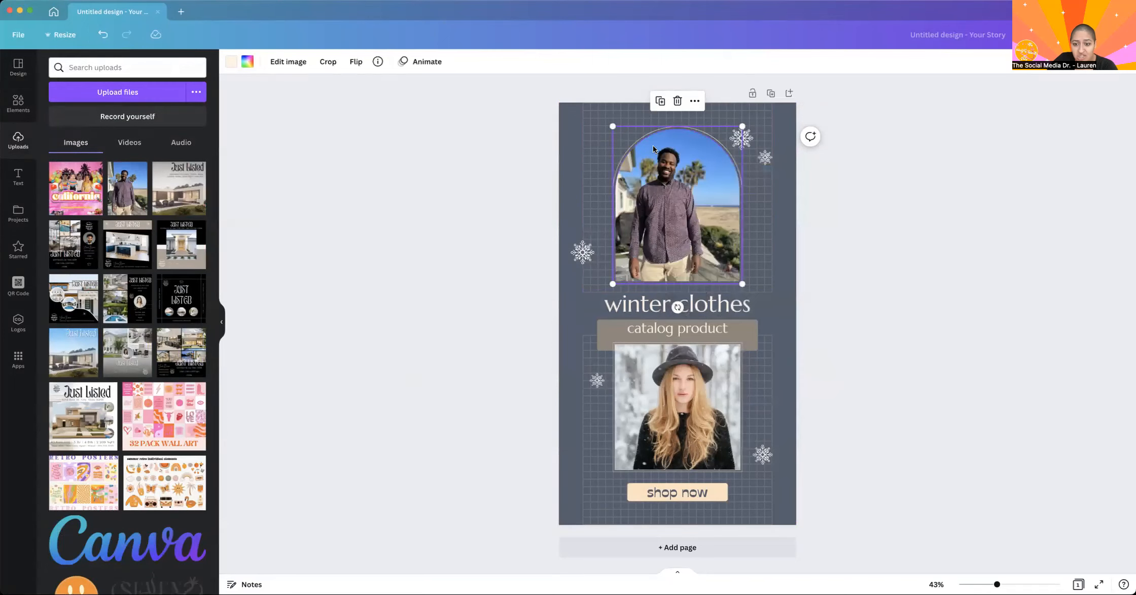
Change the story page's background color to coral orange.
click(562, 161)
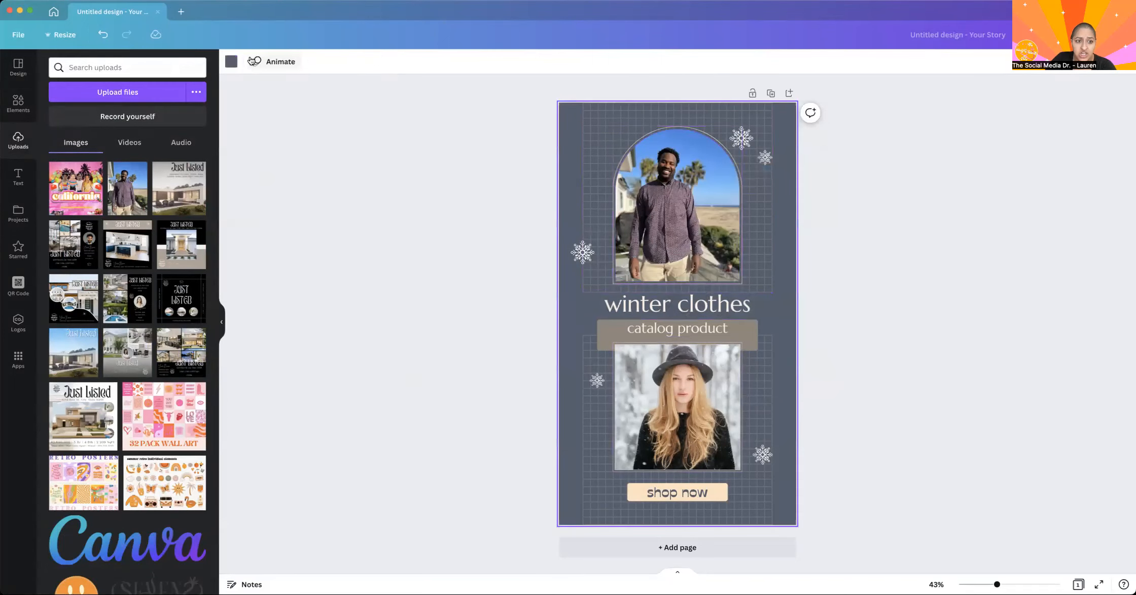
click(231, 62)
click(166, 190)
click(428, 200)
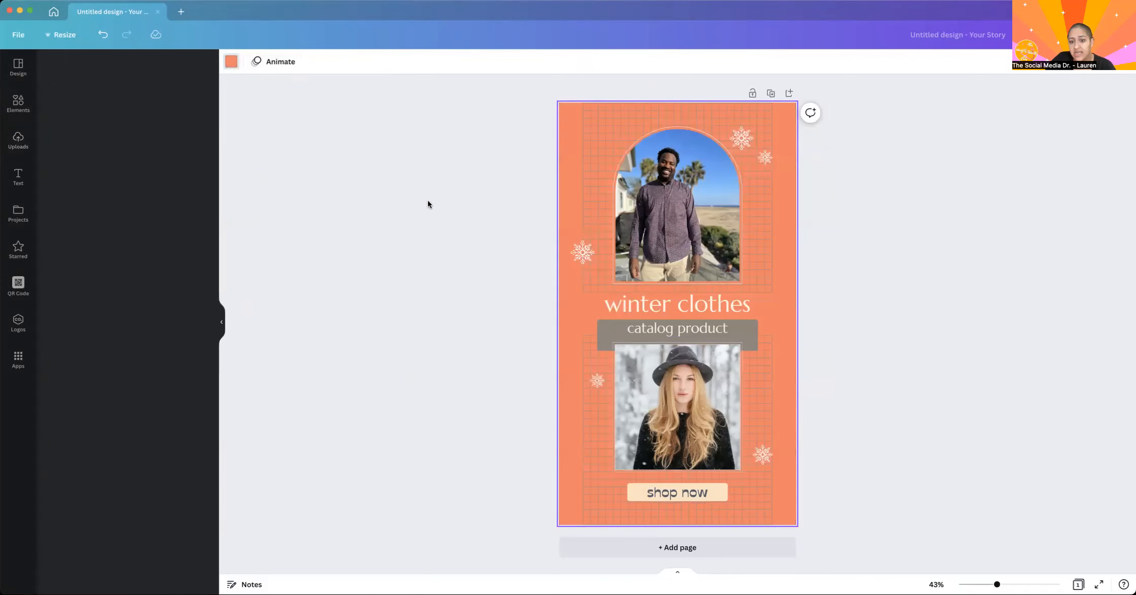
Undo the background color change and the upper photo replacement.
click(100, 34)
click(100, 34)
click(100, 34)
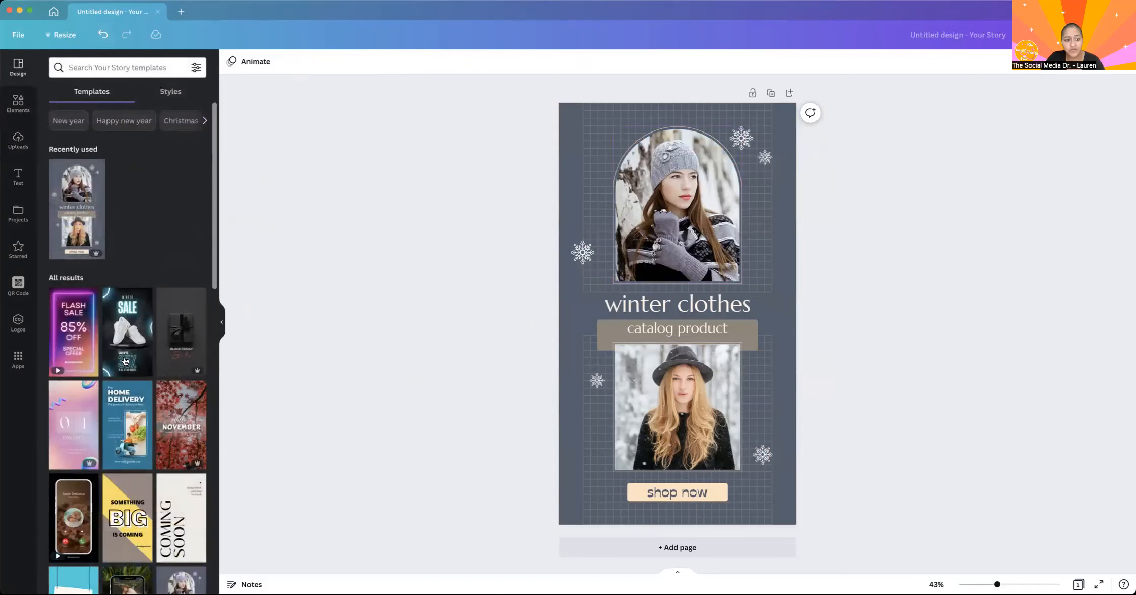
Look further through the story templates and reapply the "winter clothes" catalog template.
scroll(125, 361, down, 5)
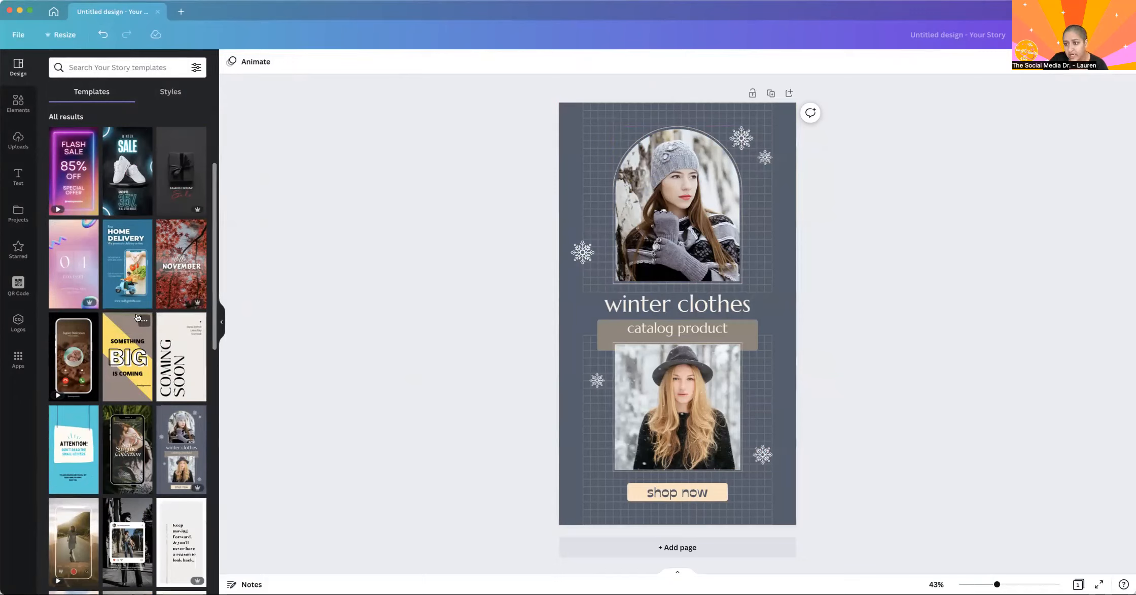
scroll(137, 318, down, 3)
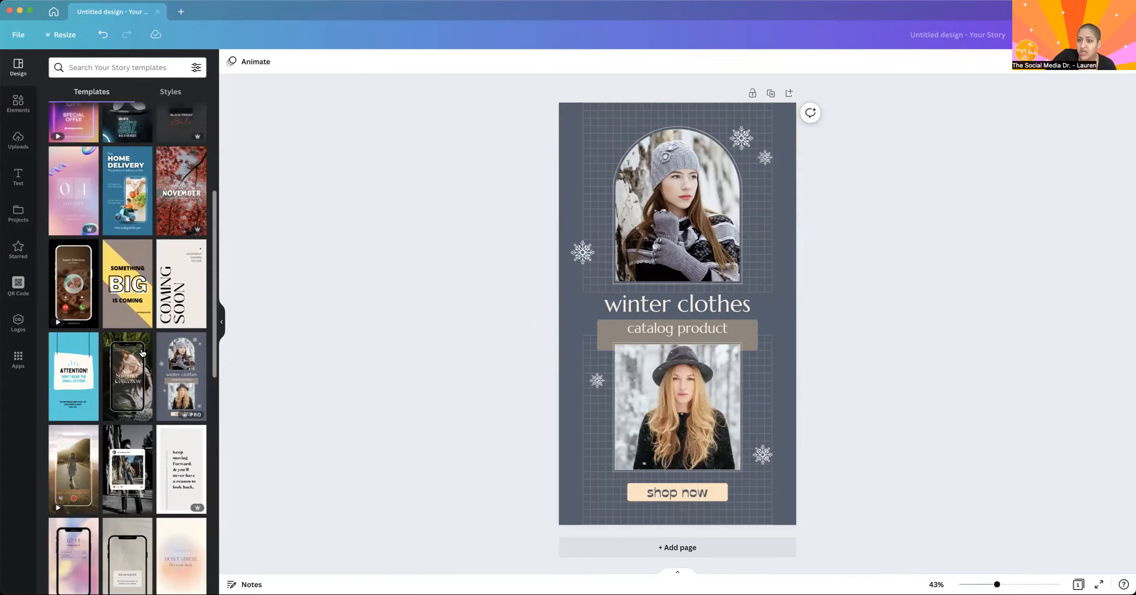
click(177, 374)
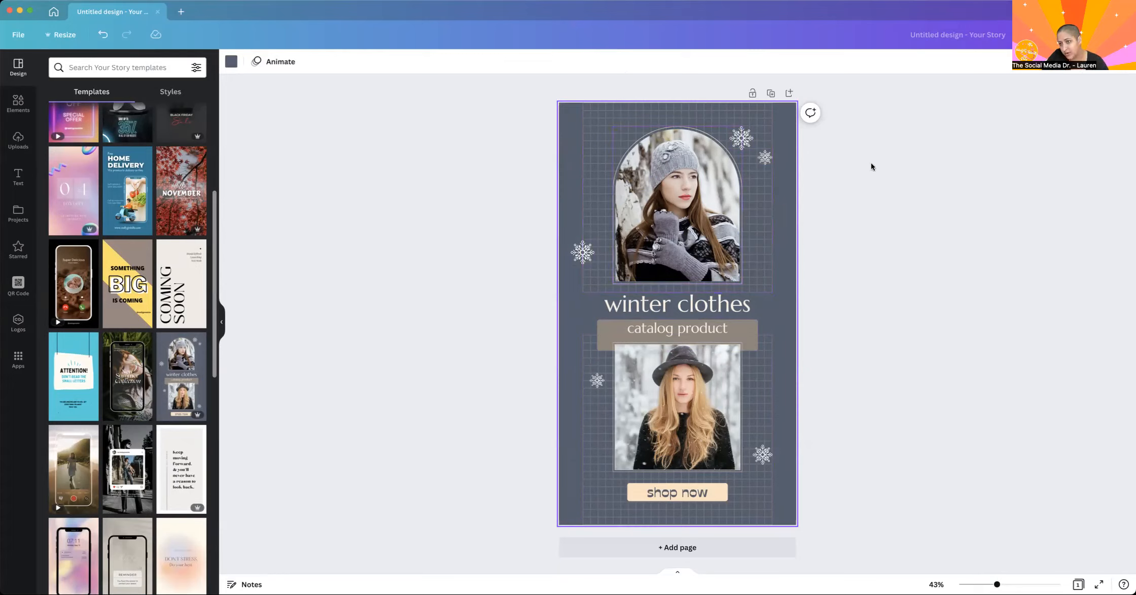
Delete the photos from both frames and remove the snowflake beside the arched frame.
click(694, 208)
key(Delete)
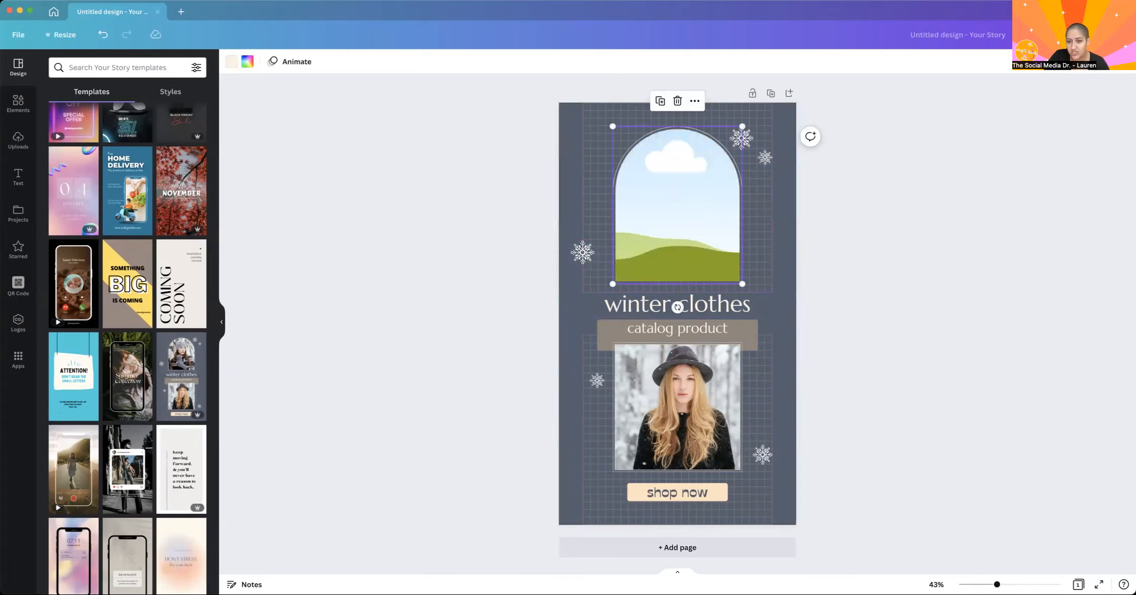
click(681, 394)
key(Delete)
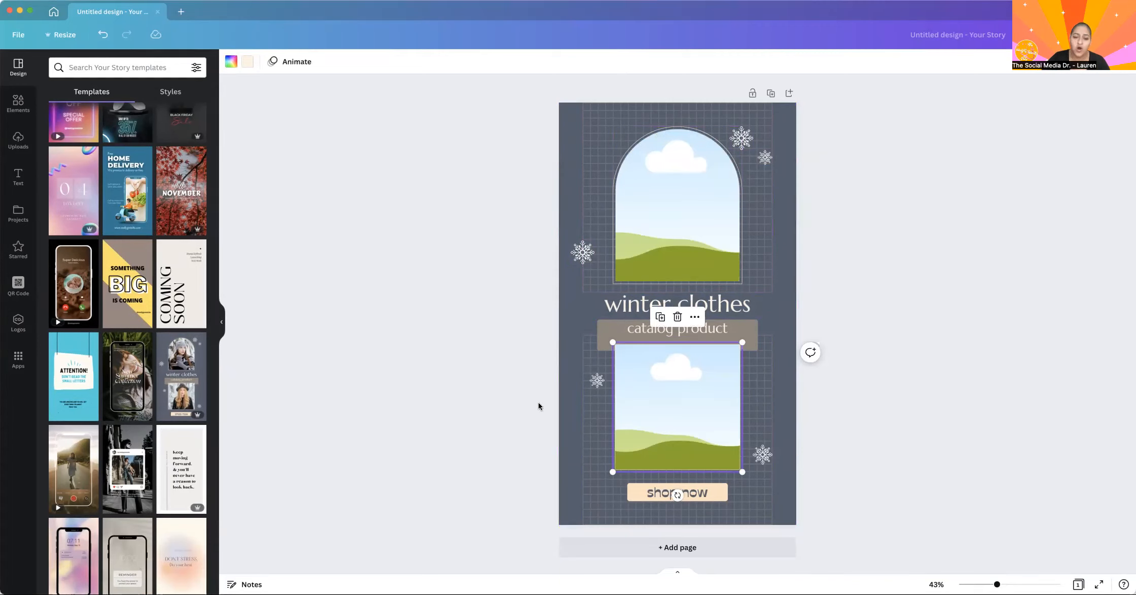
click(578, 251)
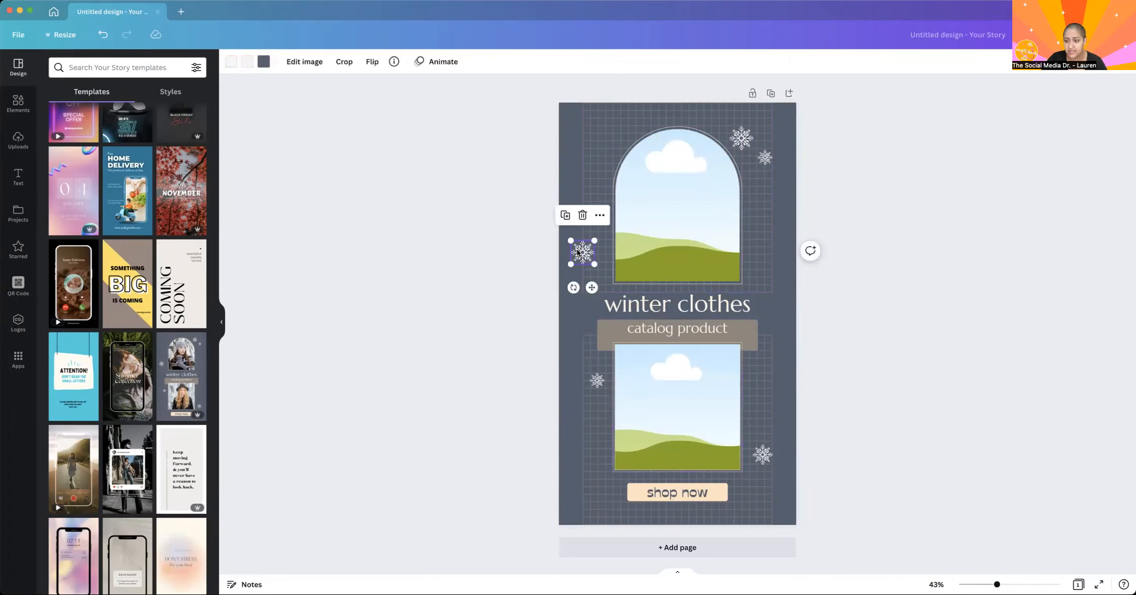
key(Delete)
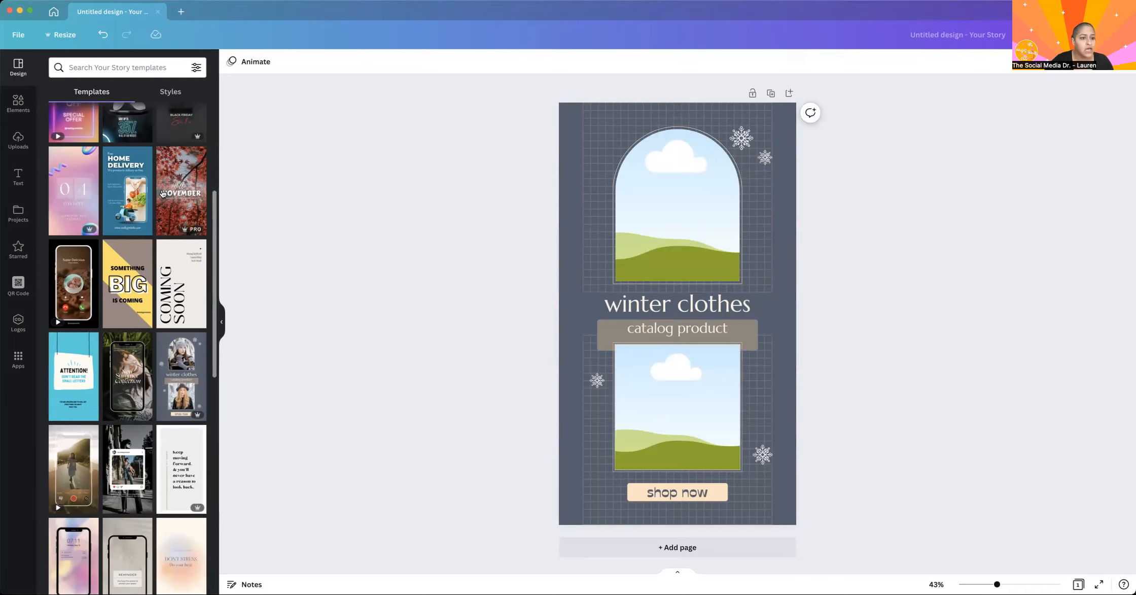
Try the phone camera video template showing a woman walking on a road, and undo it.
scroll(164, 148, up, 5)
scroll(164, 147, down, 2)
scroll(164, 147, down, 3)
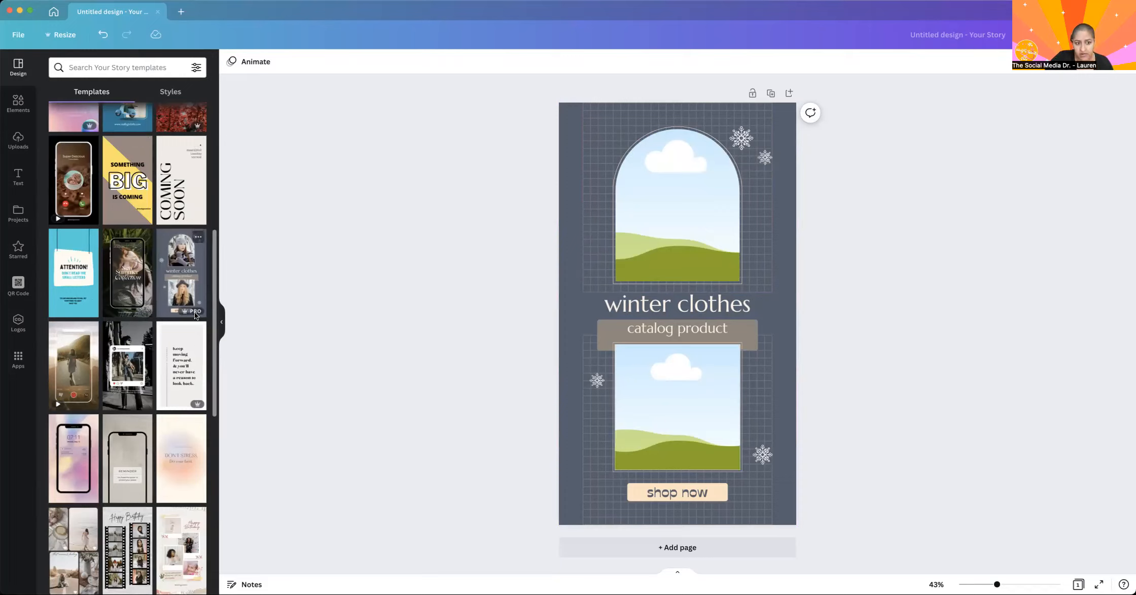
mouse_move(191, 314)
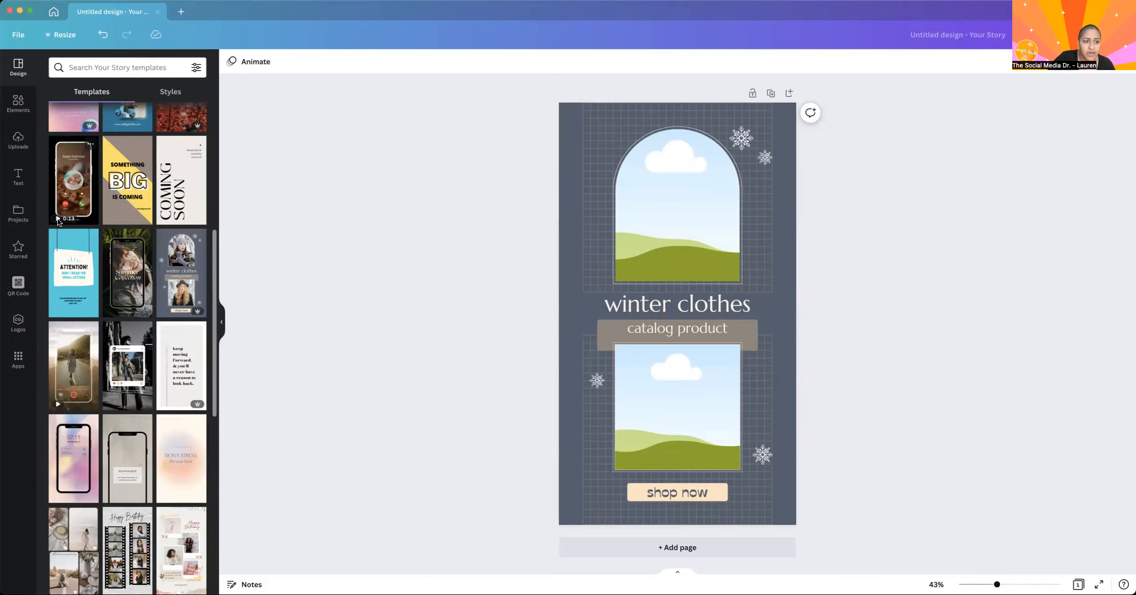
click(74, 382)
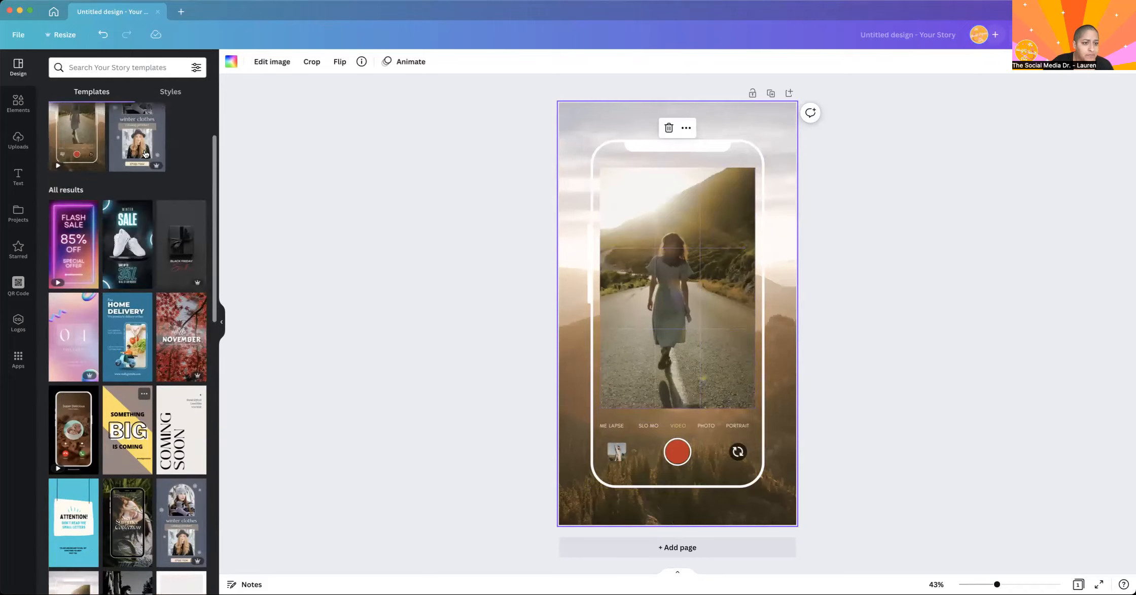
click(94, 38)
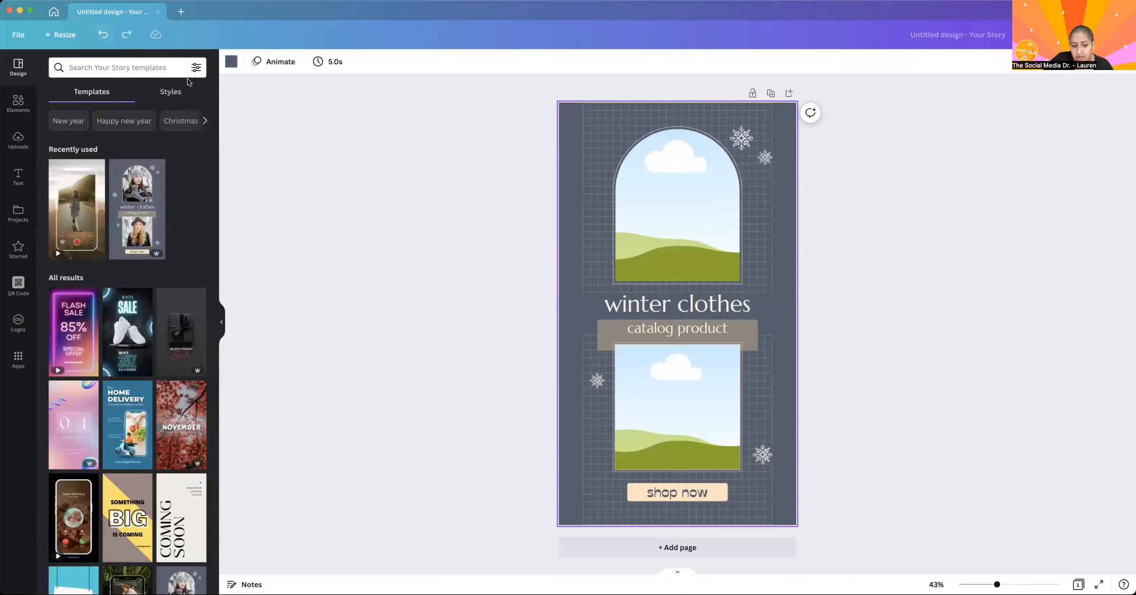
Compare the brand styles available for the story with the colors and fonts in the Brand Kit.
click(164, 92)
click(54, 11)
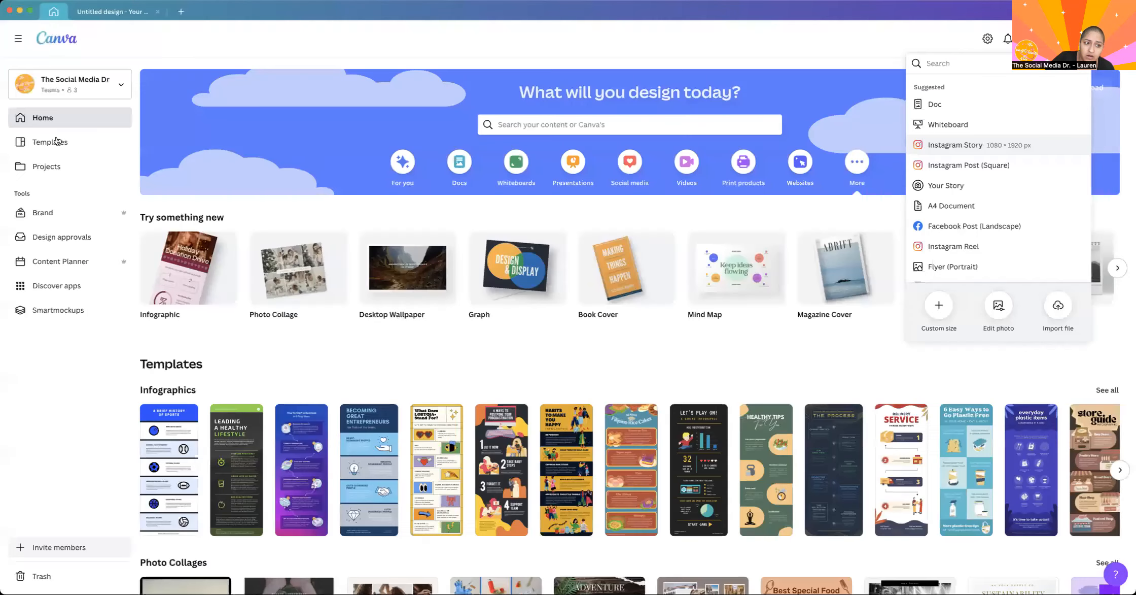
click(120, 10)
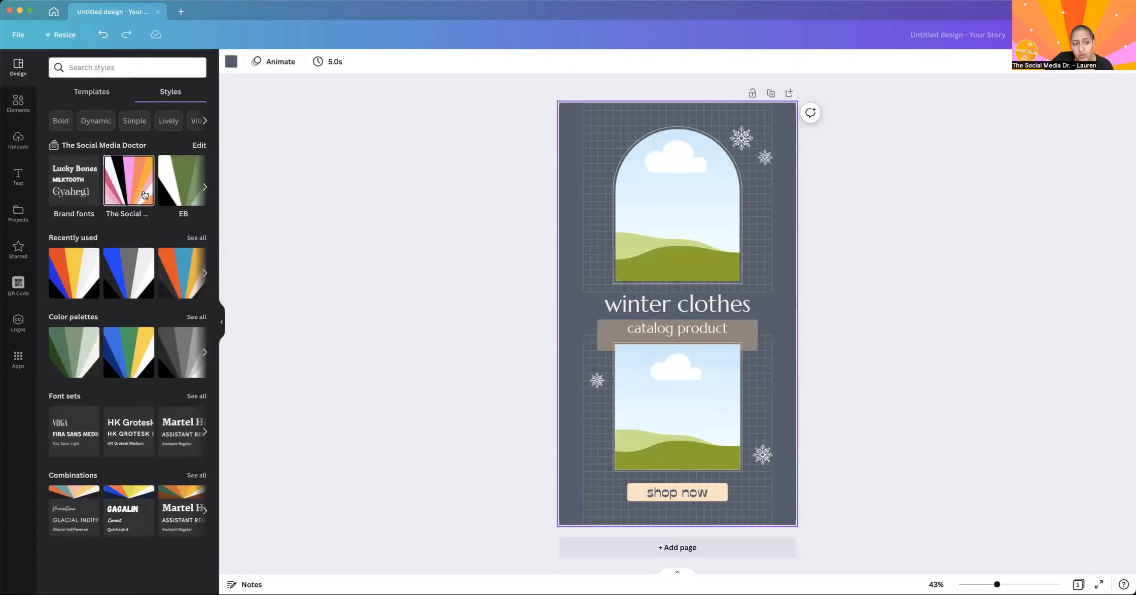
click(53, 11)
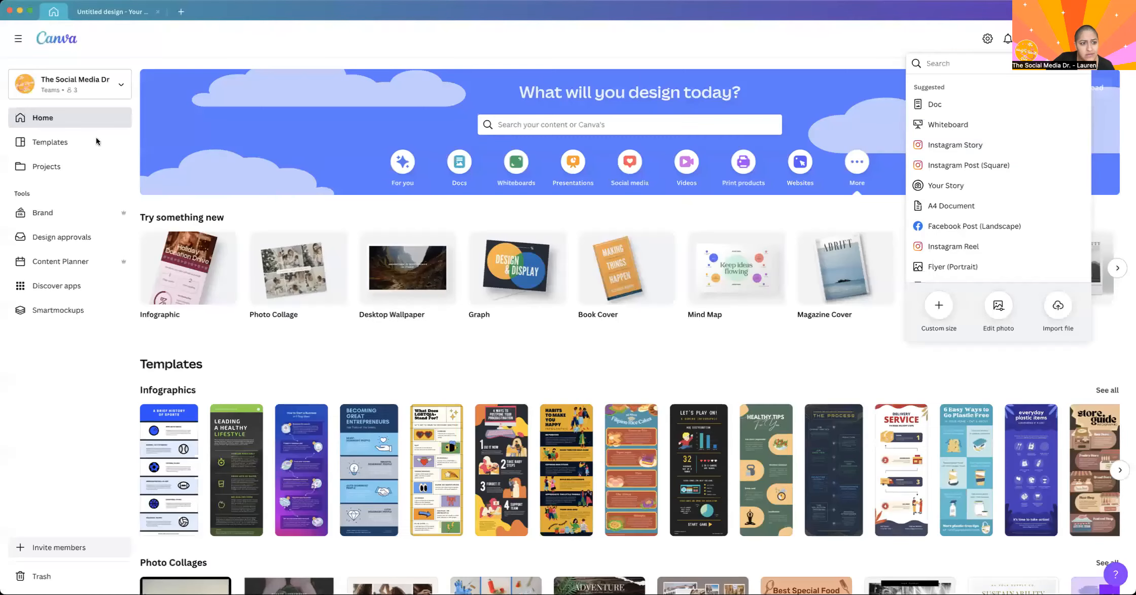
click(59, 217)
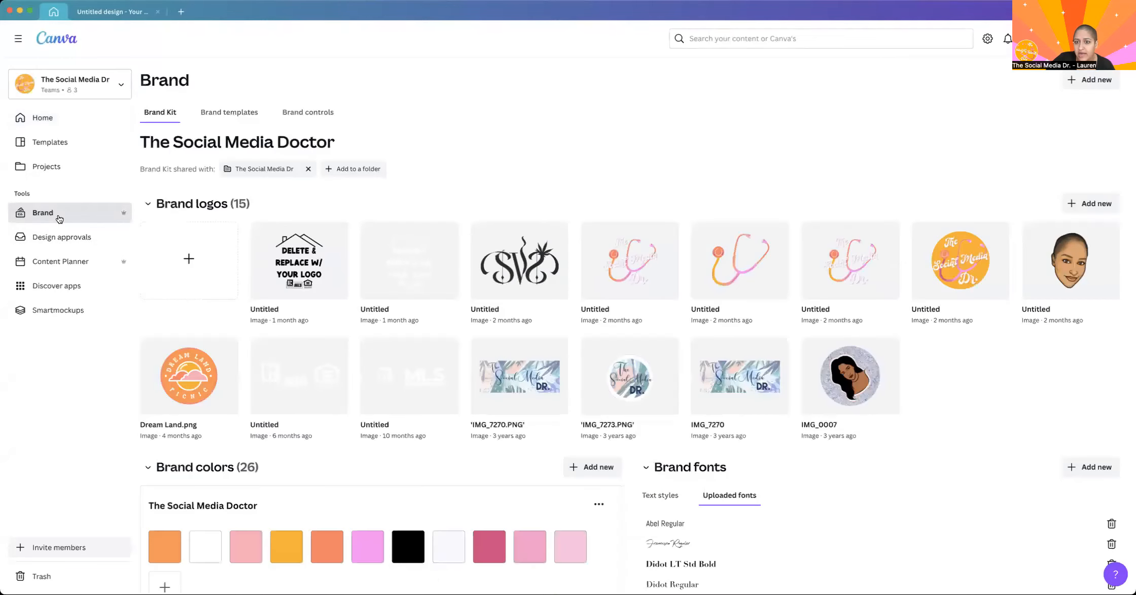
scroll(232, 446, down, 5)
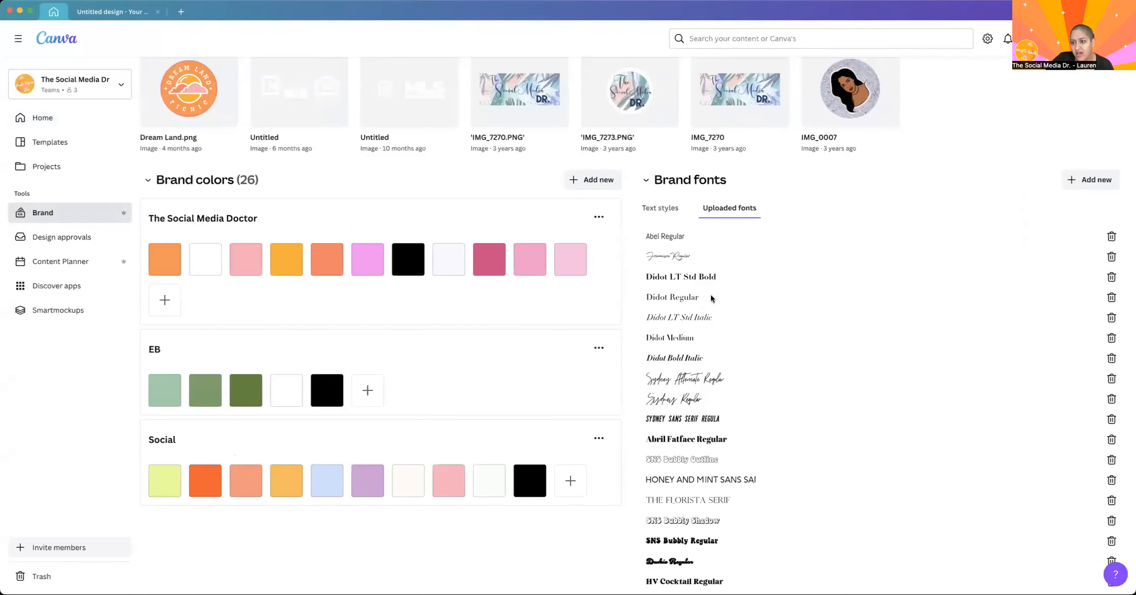
click(143, 7)
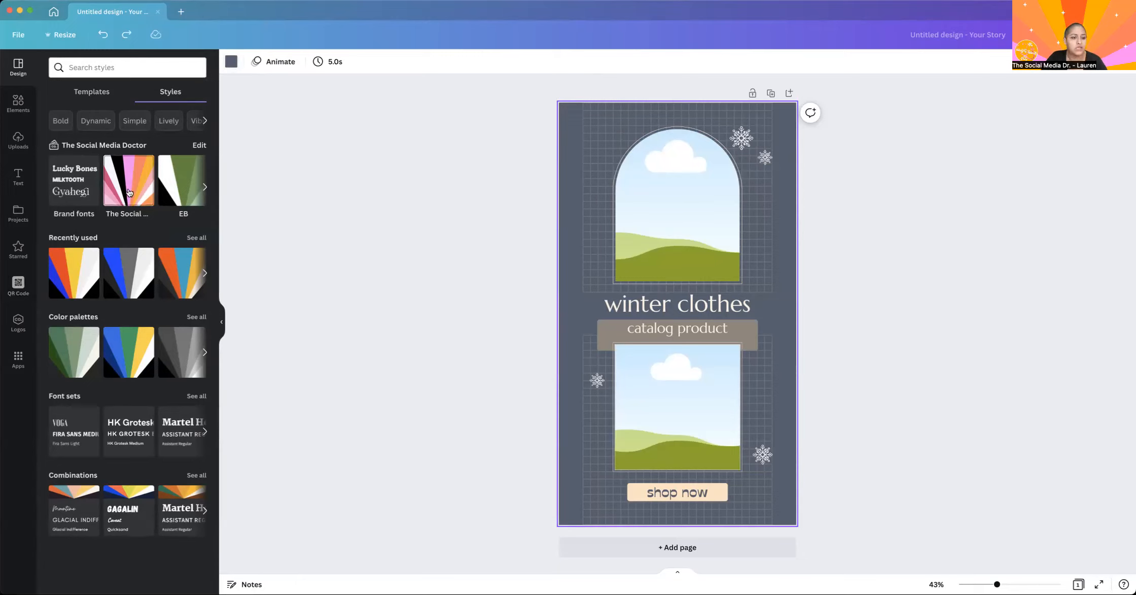
Apply The Social Media Doctor color palette to the winter clothes story and shuffle it until the background is light pink.
click(205, 190)
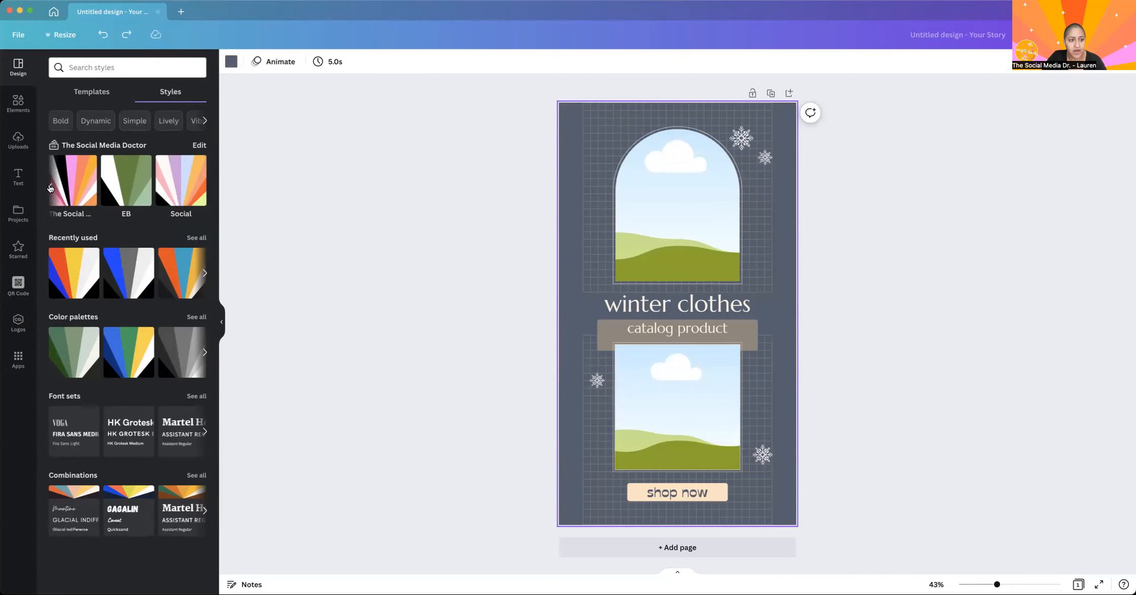
click(49, 189)
click(119, 178)
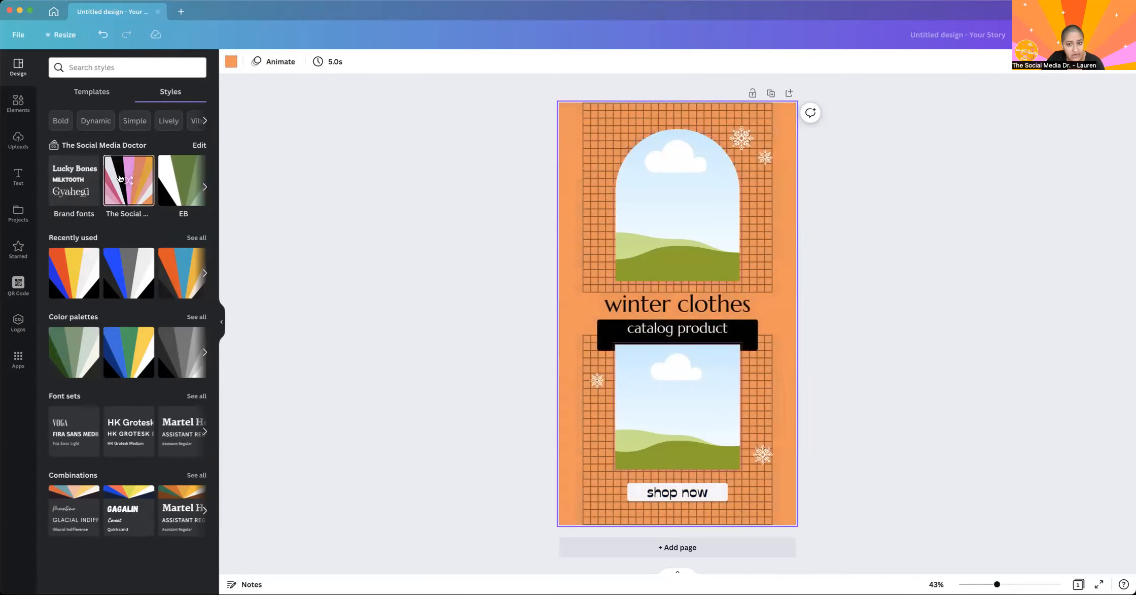
click(120, 178)
click(130, 168)
click(130, 169)
click(130, 169)
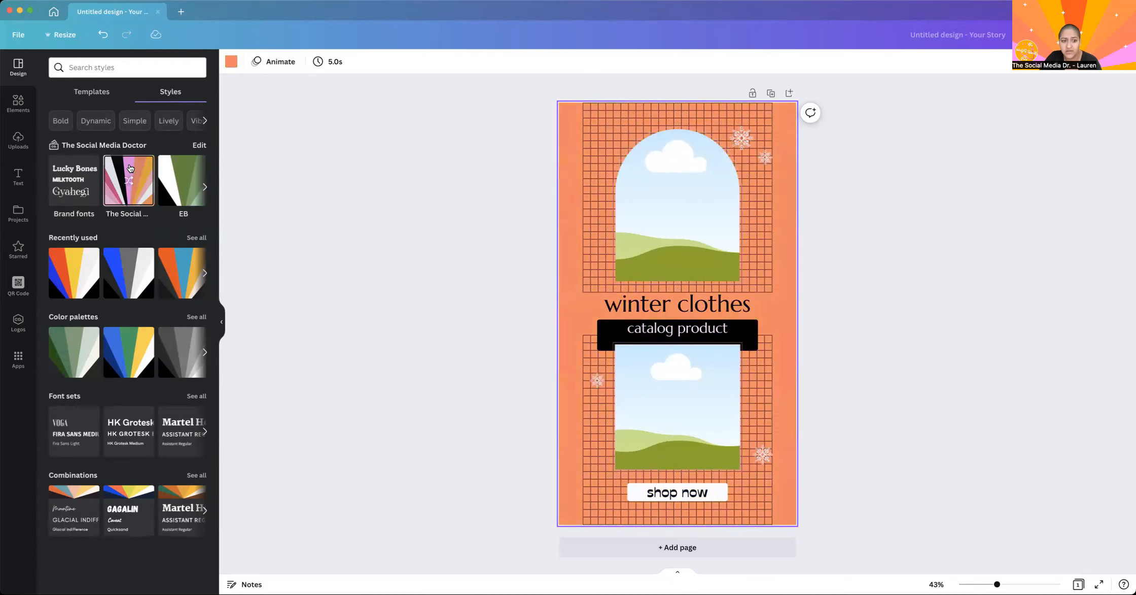
click(130, 169)
click(130, 169)
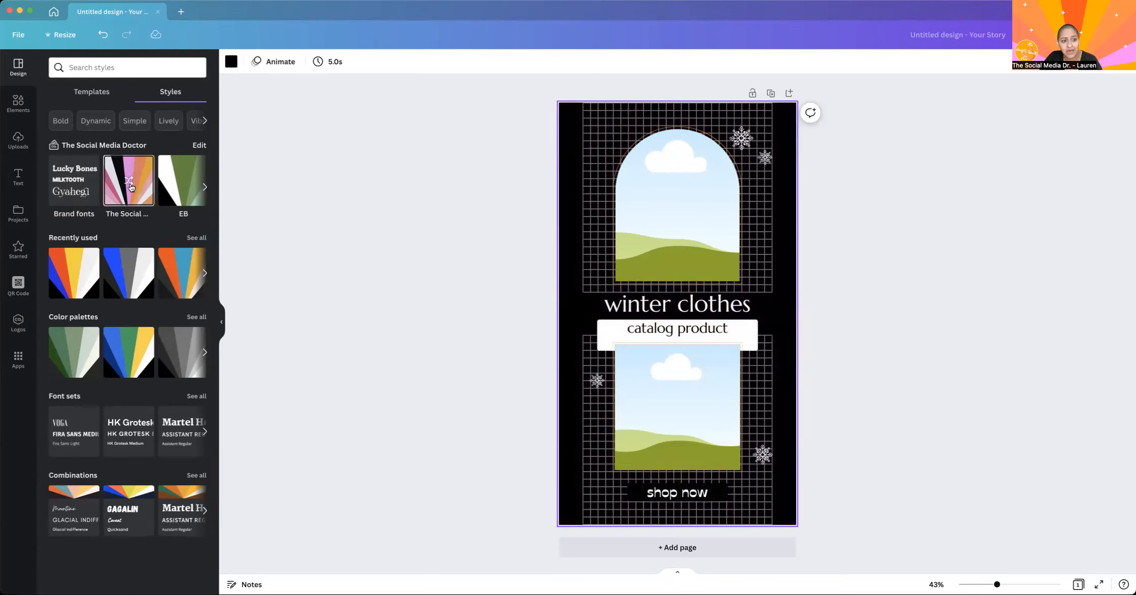
click(130, 185)
click(131, 184)
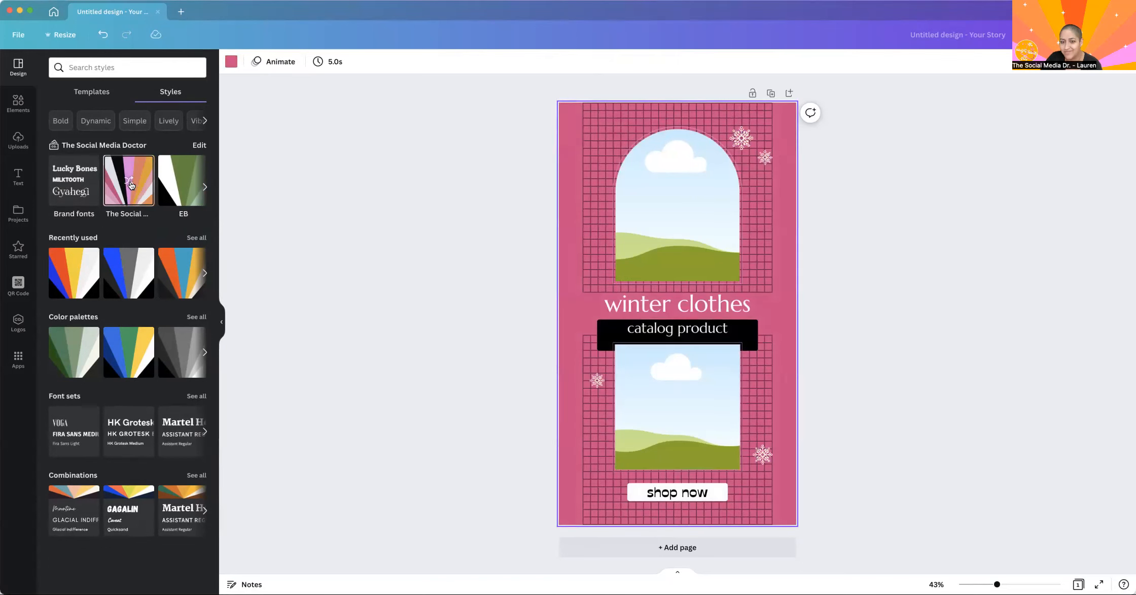
click(130, 185)
Apply the pink "04 Day Left" product launch countdown template to the story page.
click(18, 104)
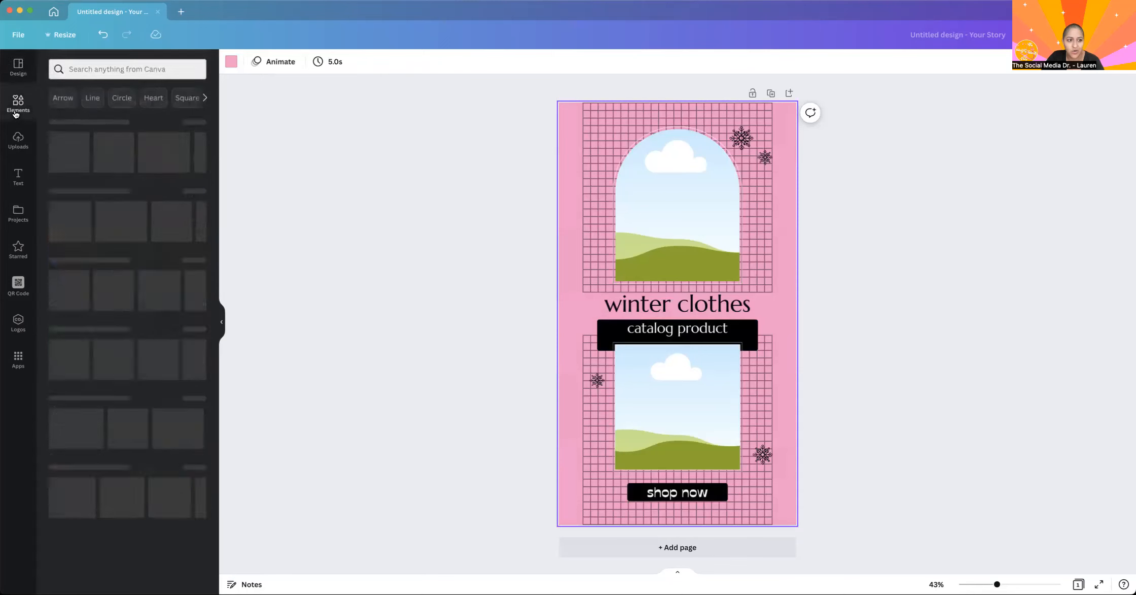
click(18, 66)
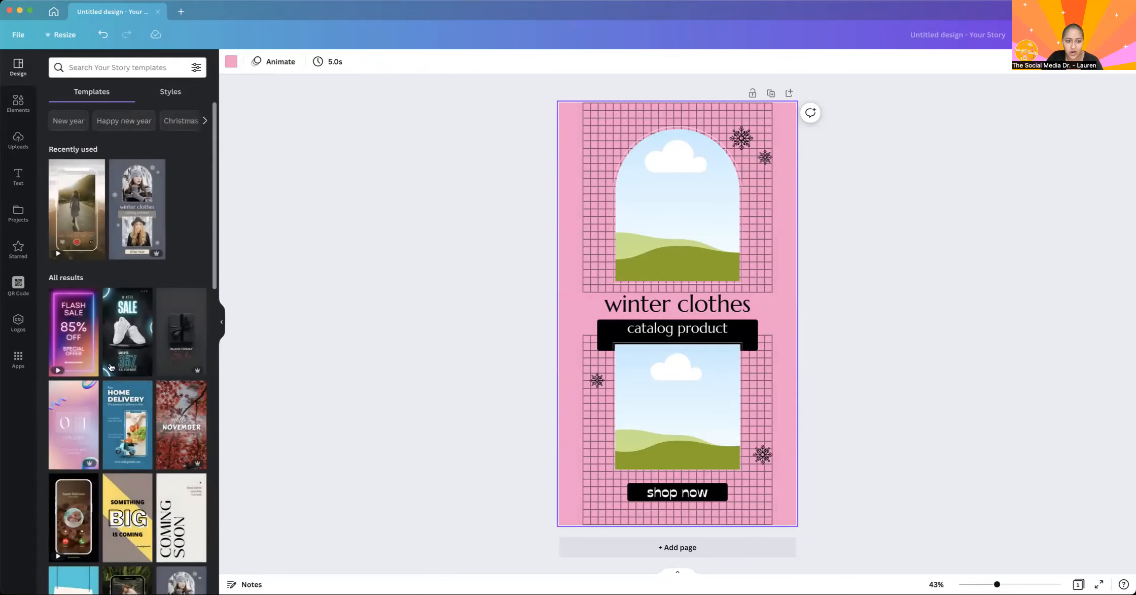
click(73, 425)
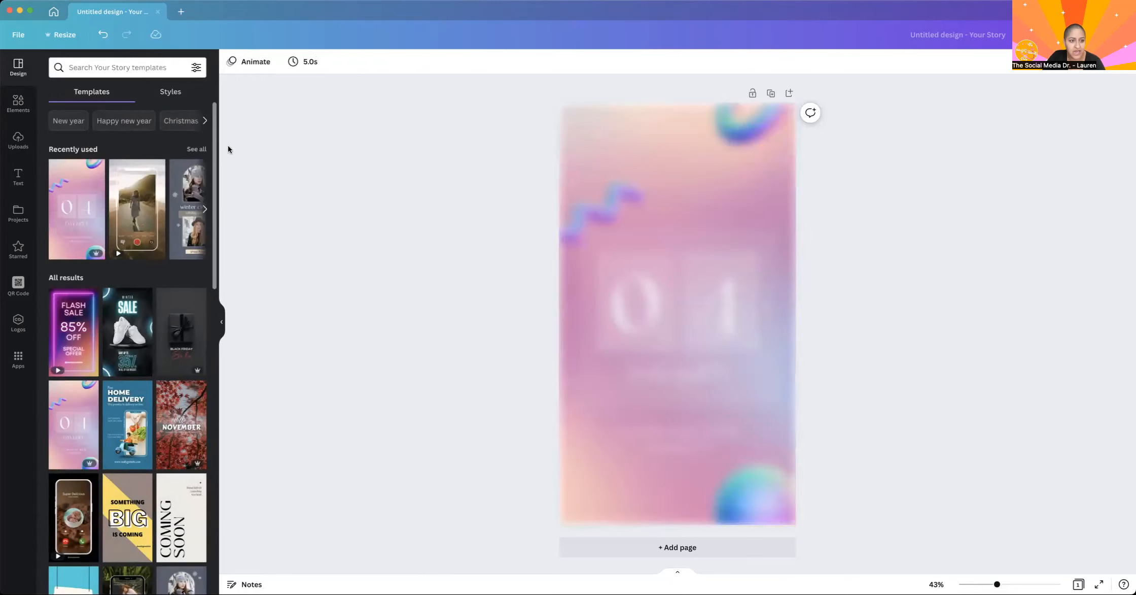
Recolor the countdown story with The Social Media Doctor palette, delete its gradient background image, and shuffle the palette colors again.
click(175, 92)
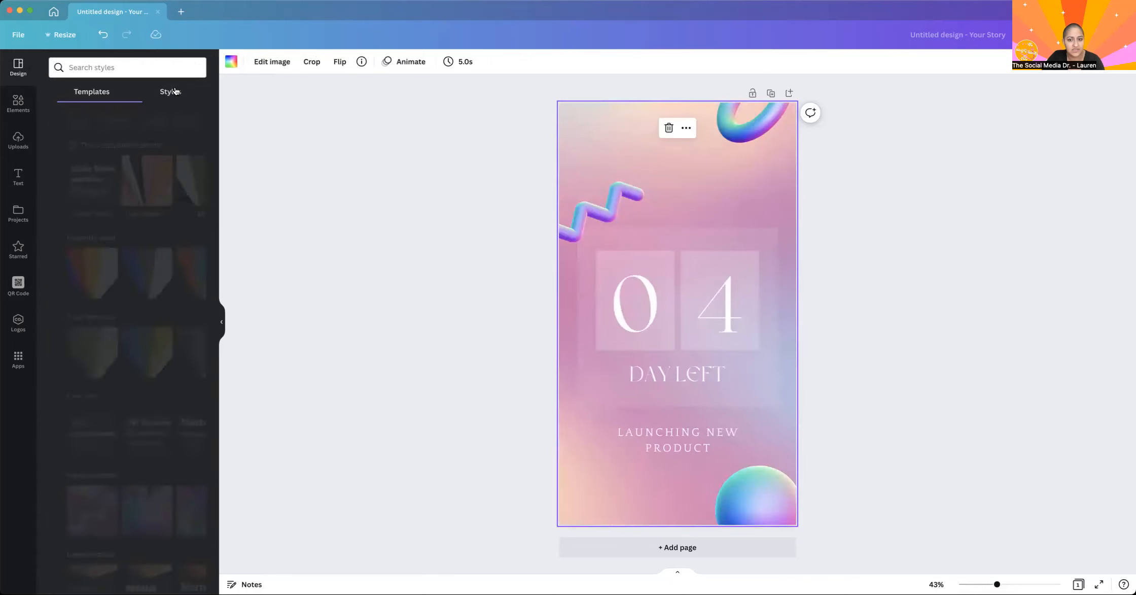
click(126, 178)
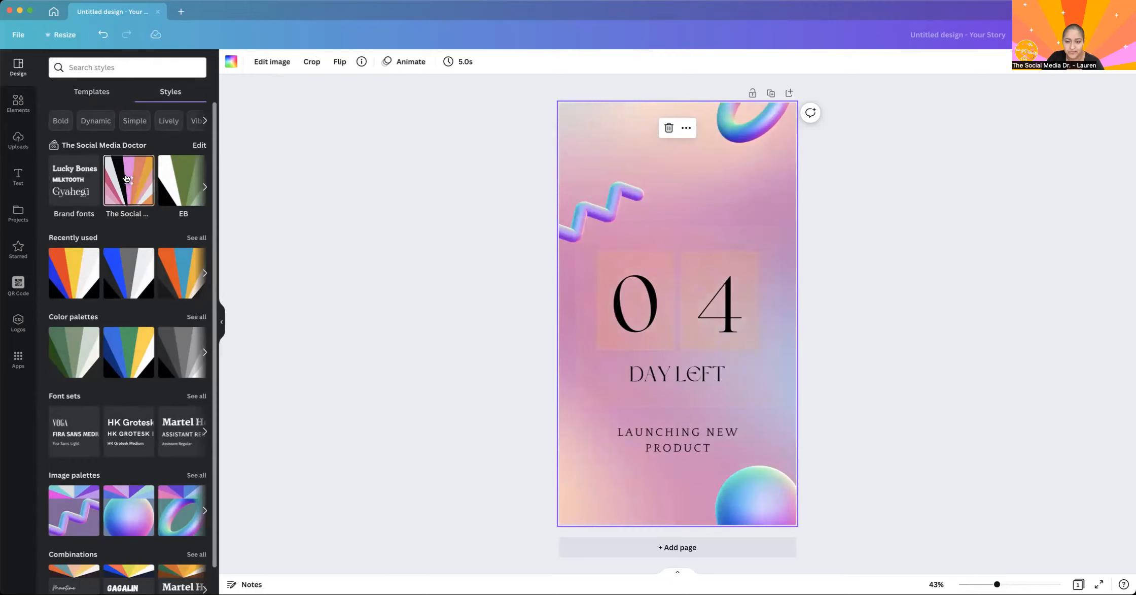
click(126, 177)
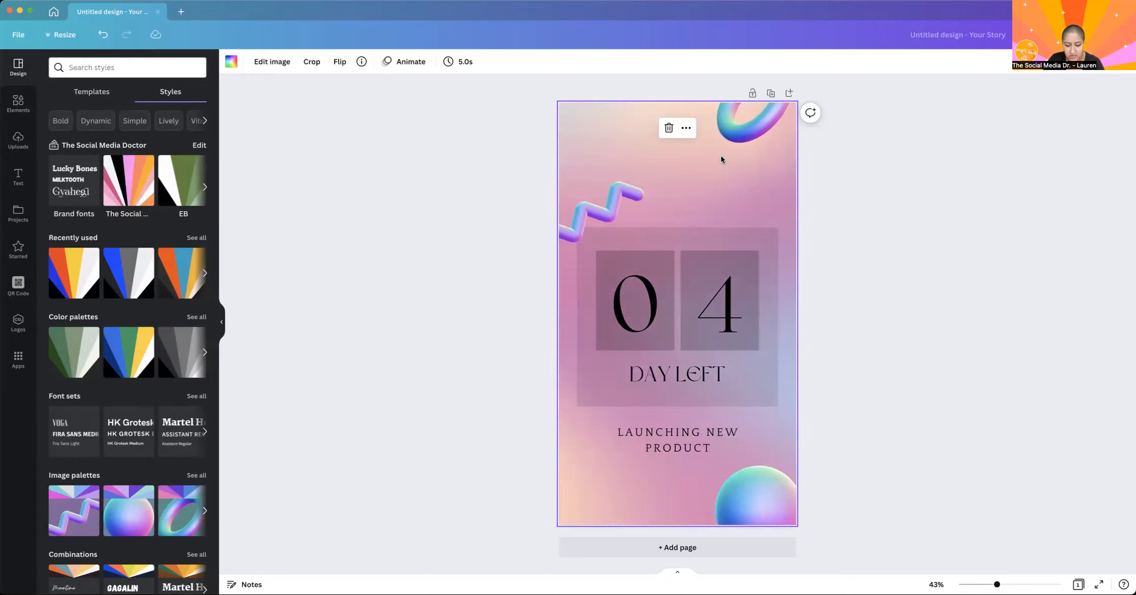
key(Delete)
click(128, 181)
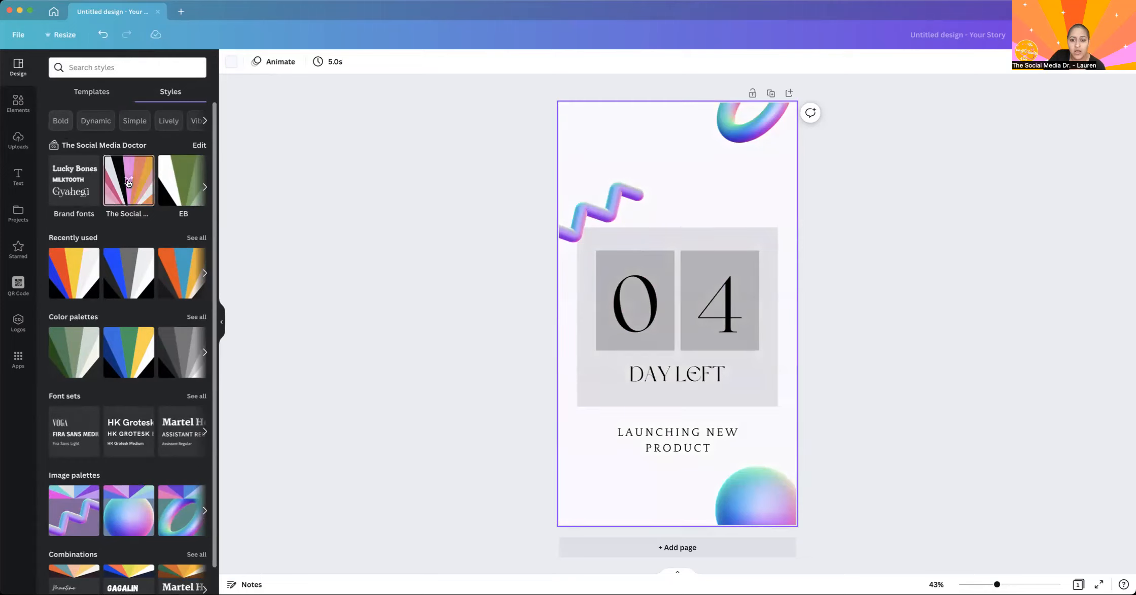
Shuffle the brand palette to an orange background and try several shuffles of the orange, pink, lilac and blue color palette on the countdown story.
click(128, 182)
click(128, 183)
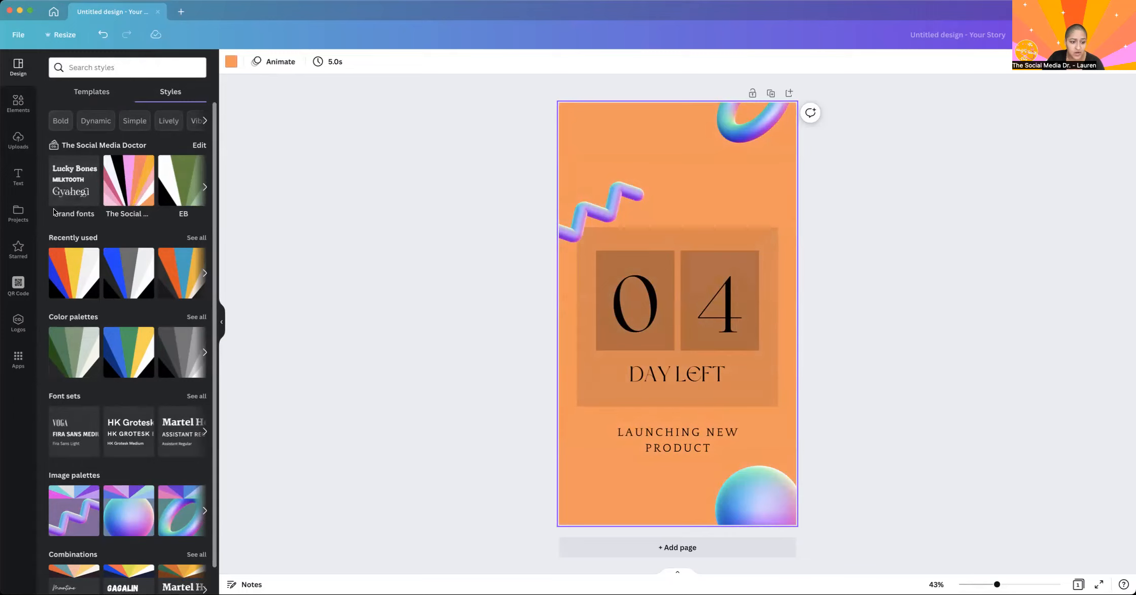
scroll(125, 412, down, 1)
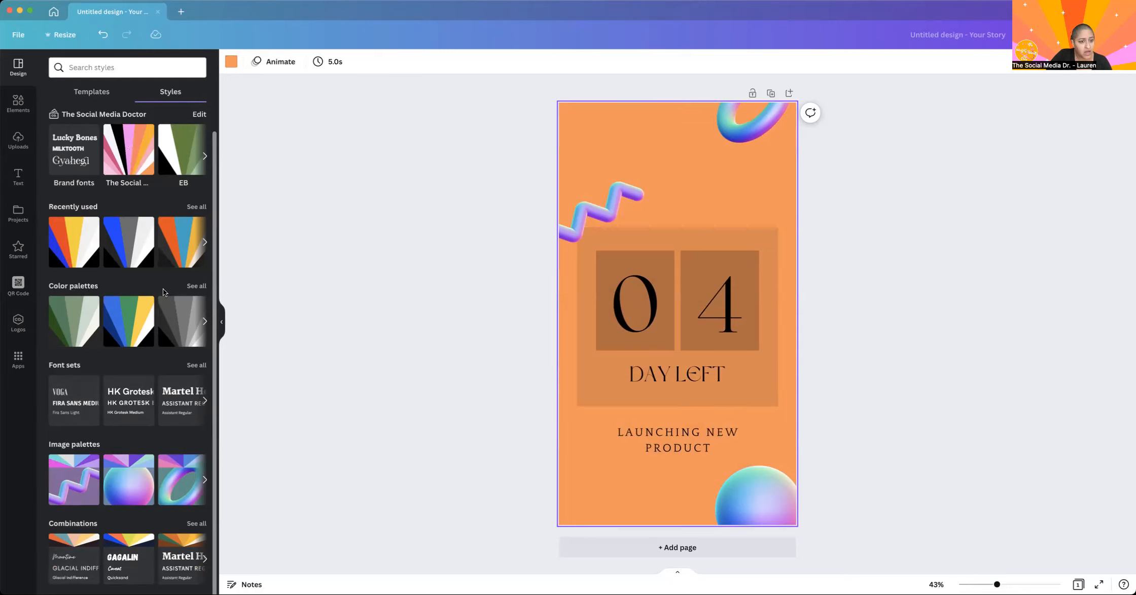
click(204, 287)
scroll(121, 380, down, 10)
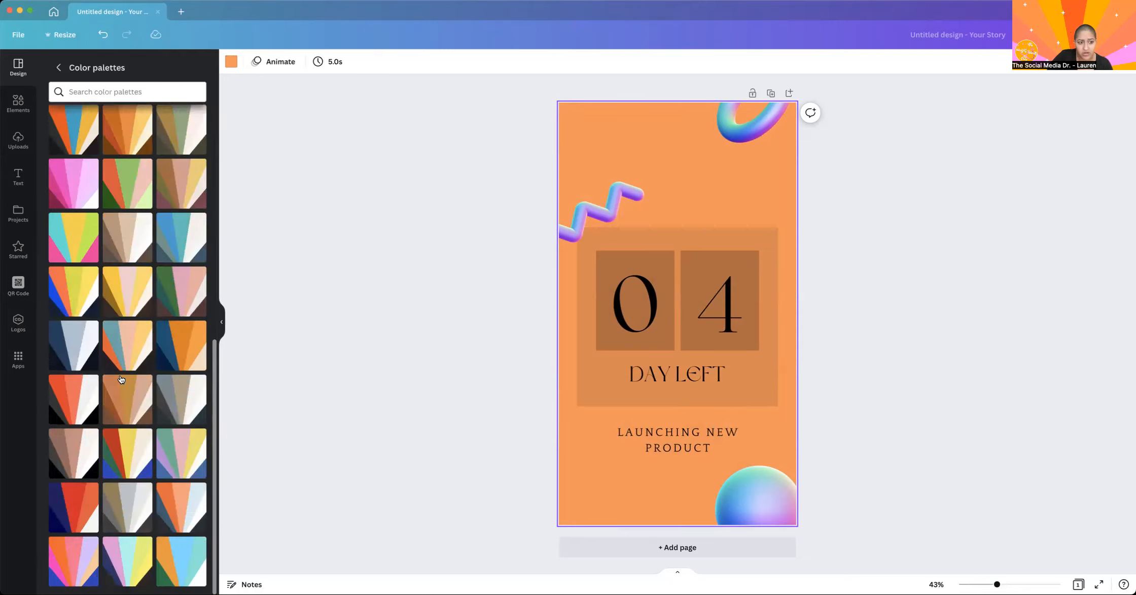
click(76, 559)
click(76, 559)
click(76, 559)
click(76, 559)
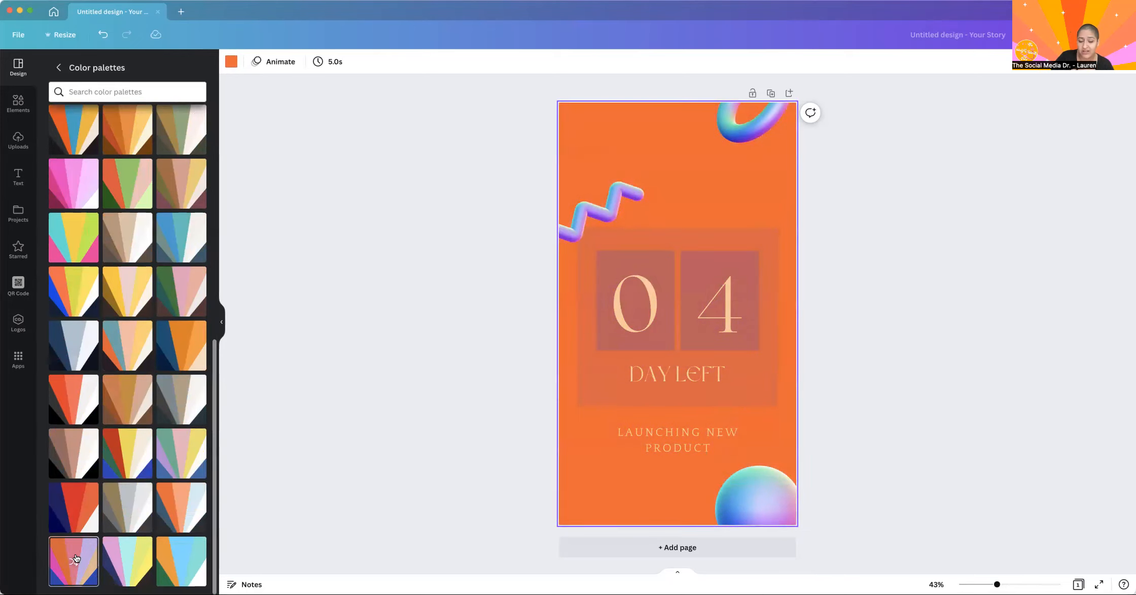
click(76, 558)
click(77, 557)
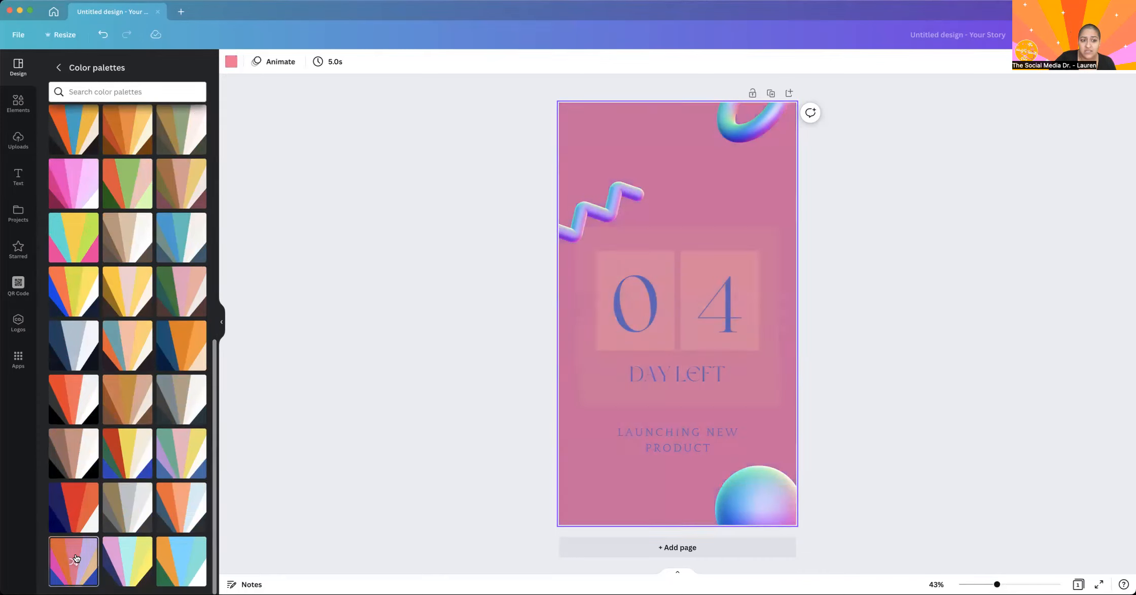
click(76, 558)
Apply the all-pink color palette to the countdown story and shuffle it until the background is light pink with dark maroon text.
click(76, 187)
click(76, 187)
click(76, 186)
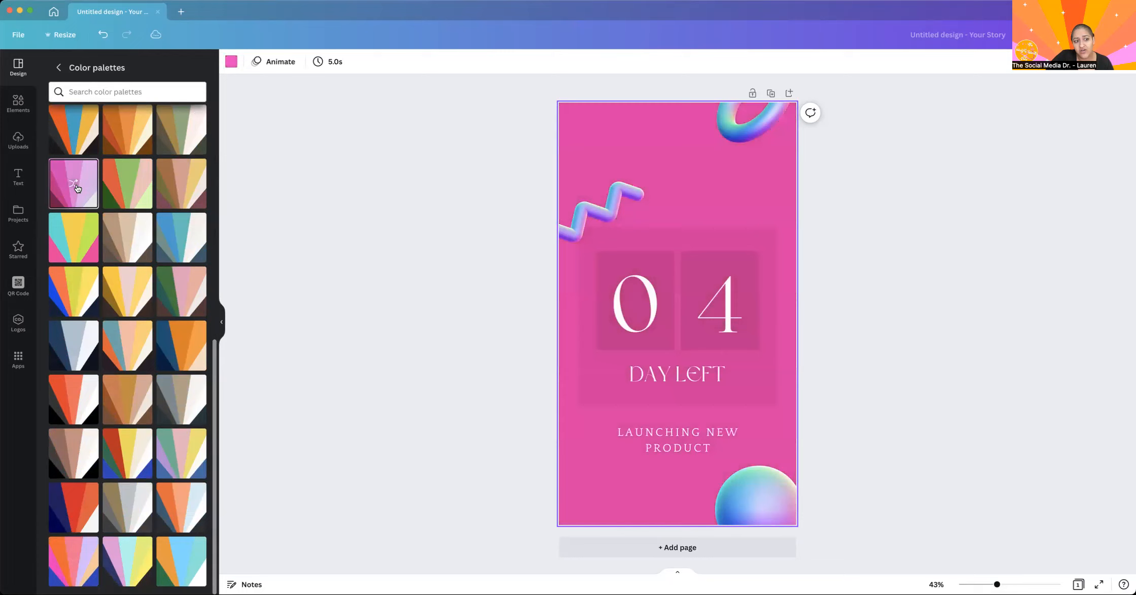
click(76, 186)
click(76, 186)
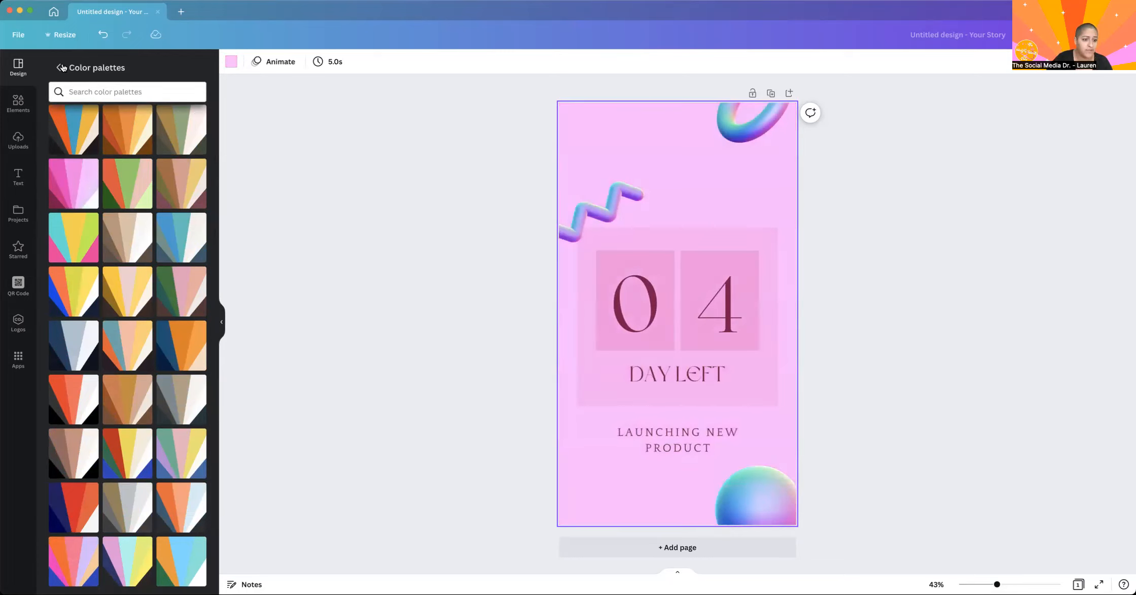
Try the lilac and pink color palette on the story, settle on the muted green palette, and return to the styles overview.
scroll(138, 201, up, 10)
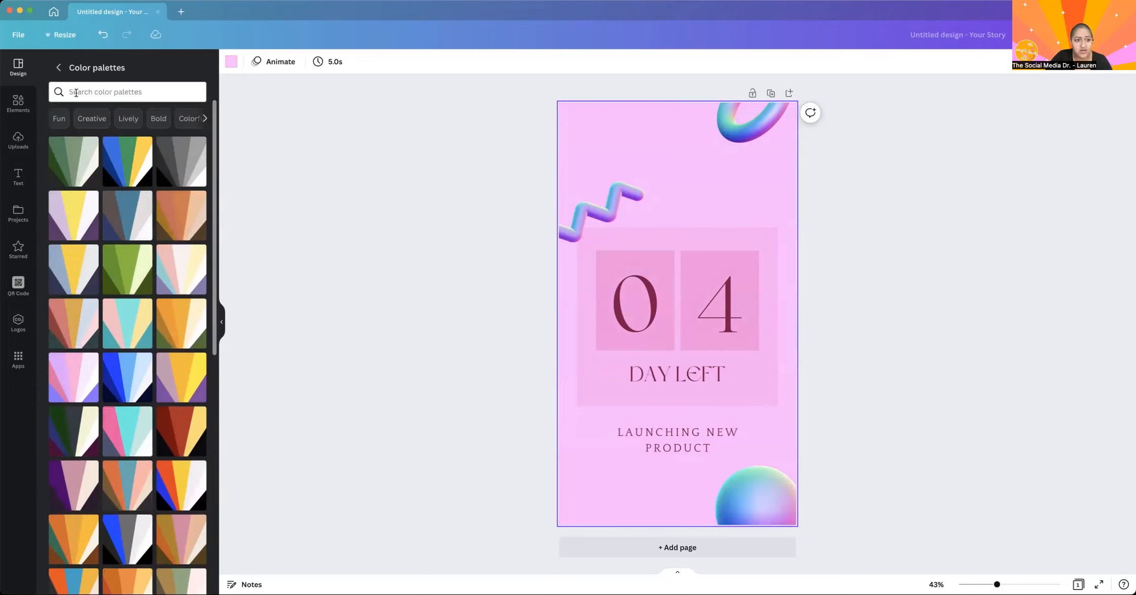
click(65, 374)
click(76, 160)
click(61, 69)
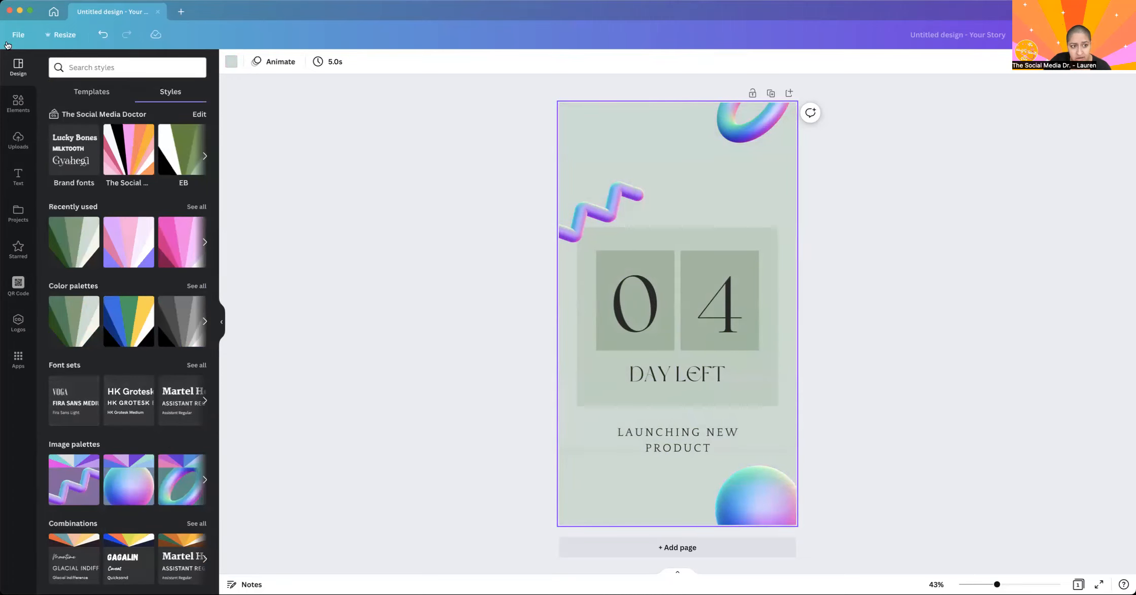
Apply The Social Media Doctor brand fonts to the countdown text and shuffle how they are assigned.
click(66, 133)
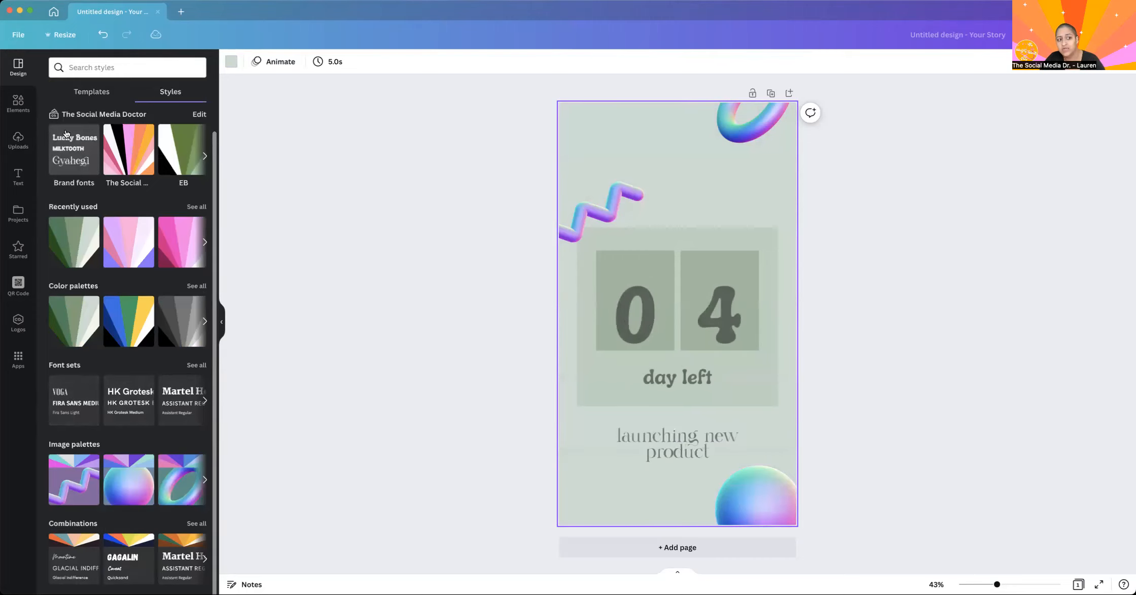
click(66, 133)
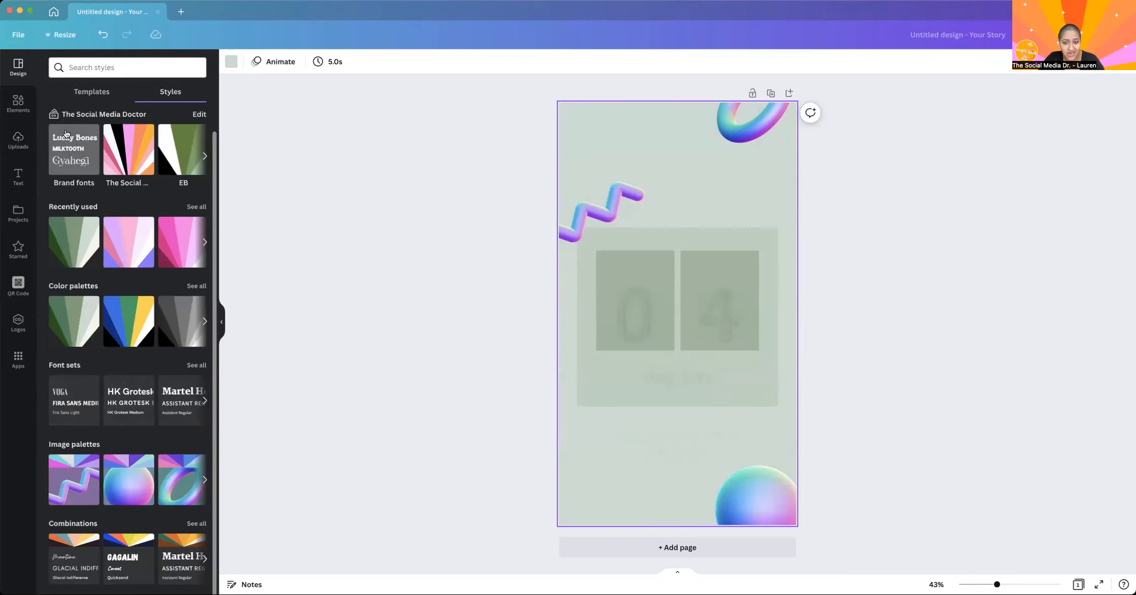
click(66, 134)
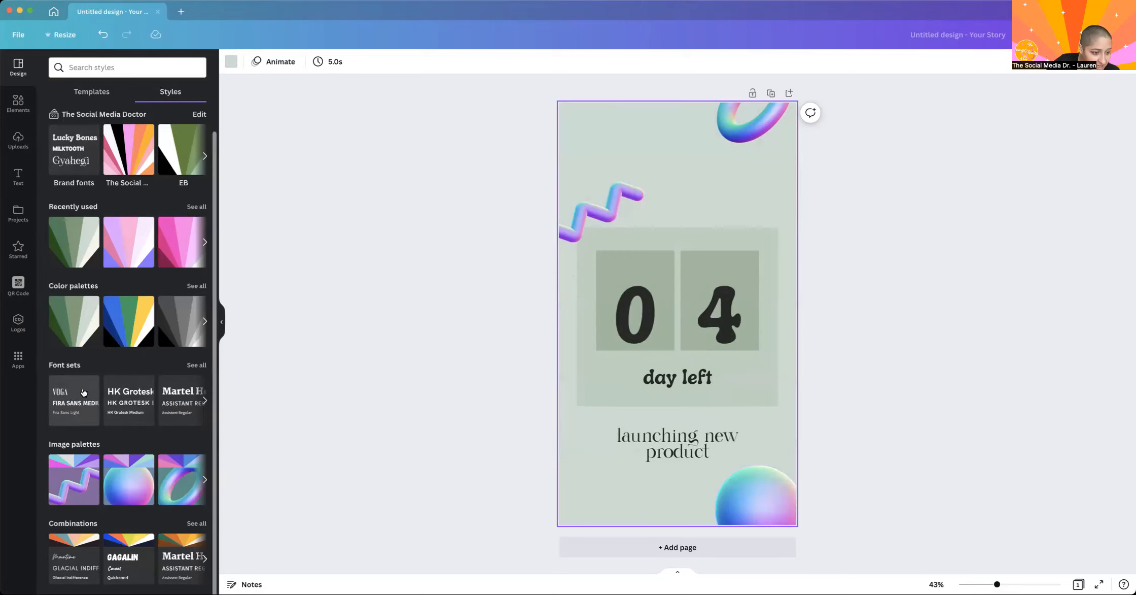
Try several font sets on the countdown text, including Voga with Fira Sans and Abys with Josefin Sans, and settle on Caveat with Muli Black.
click(83, 392)
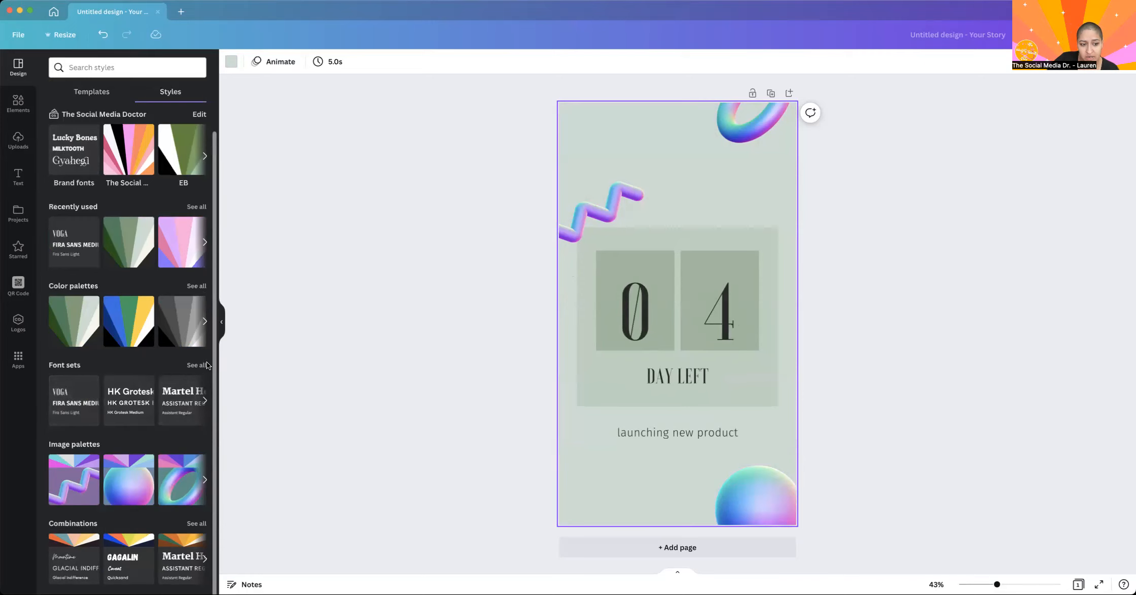
click(196, 365)
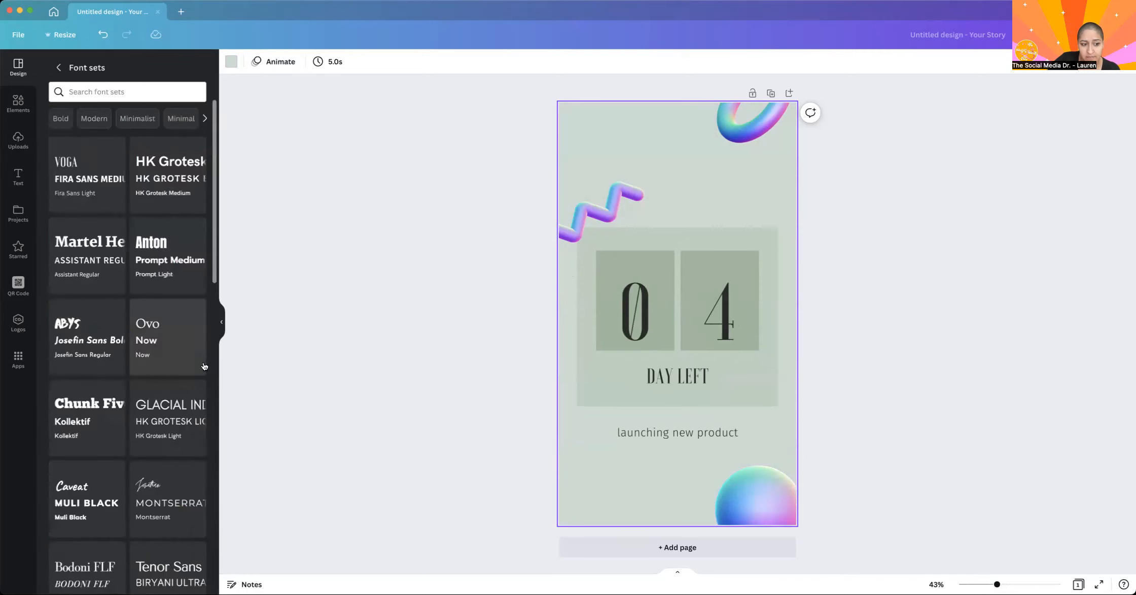
click(85, 274)
click(85, 330)
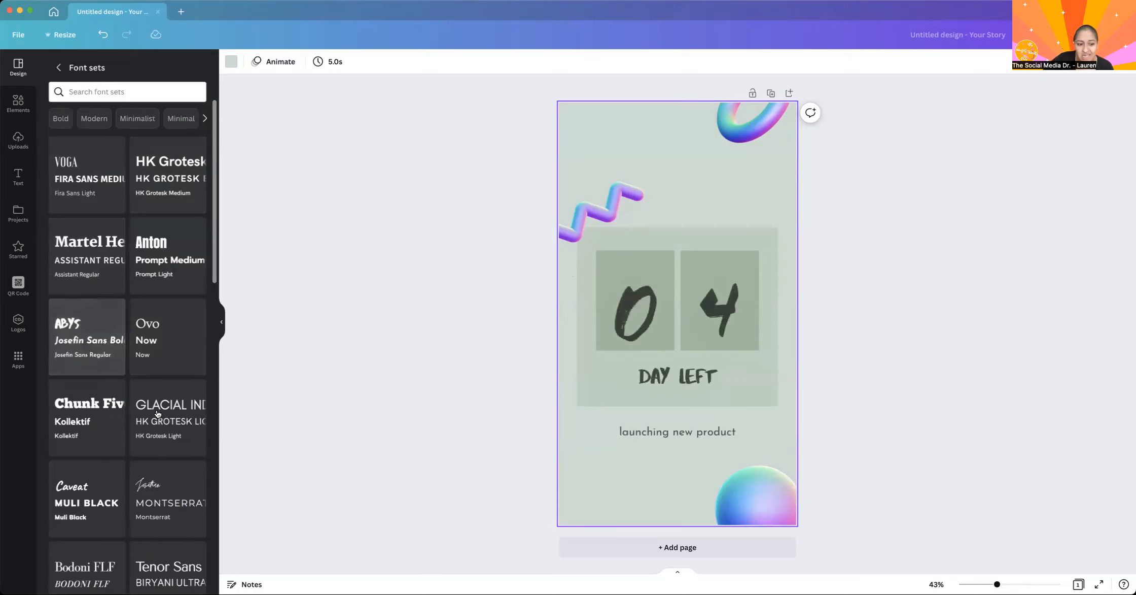
click(160, 411)
click(178, 502)
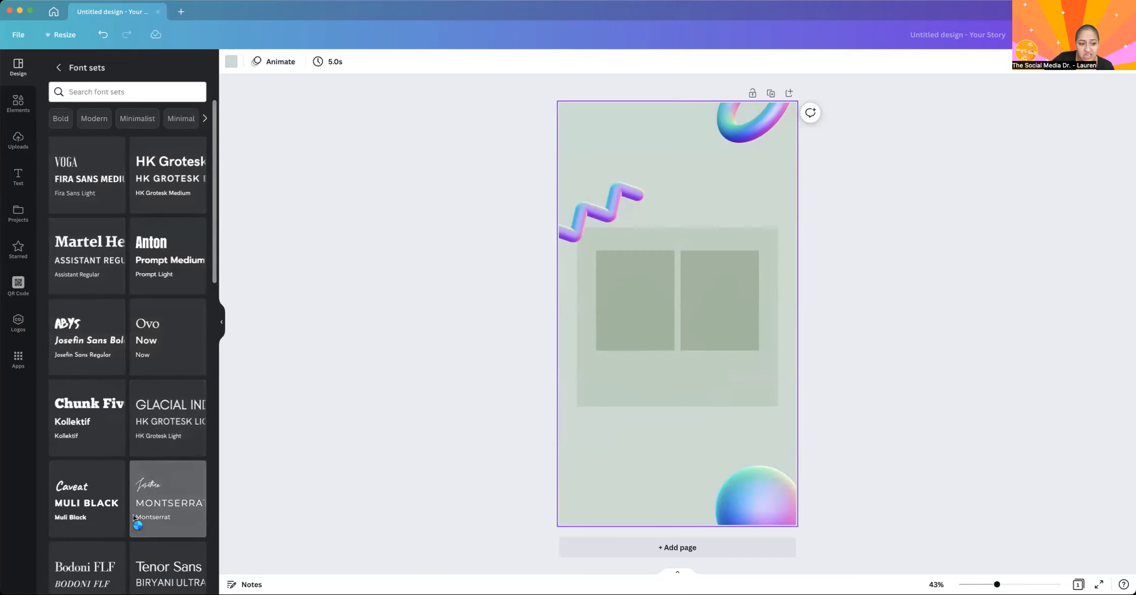
click(95, 504)
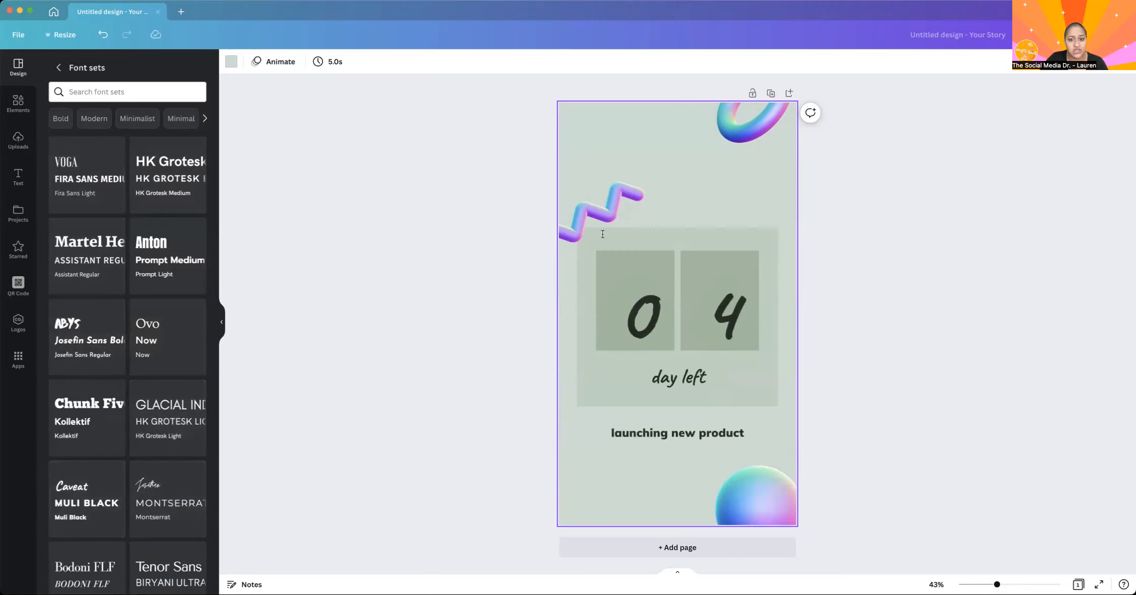
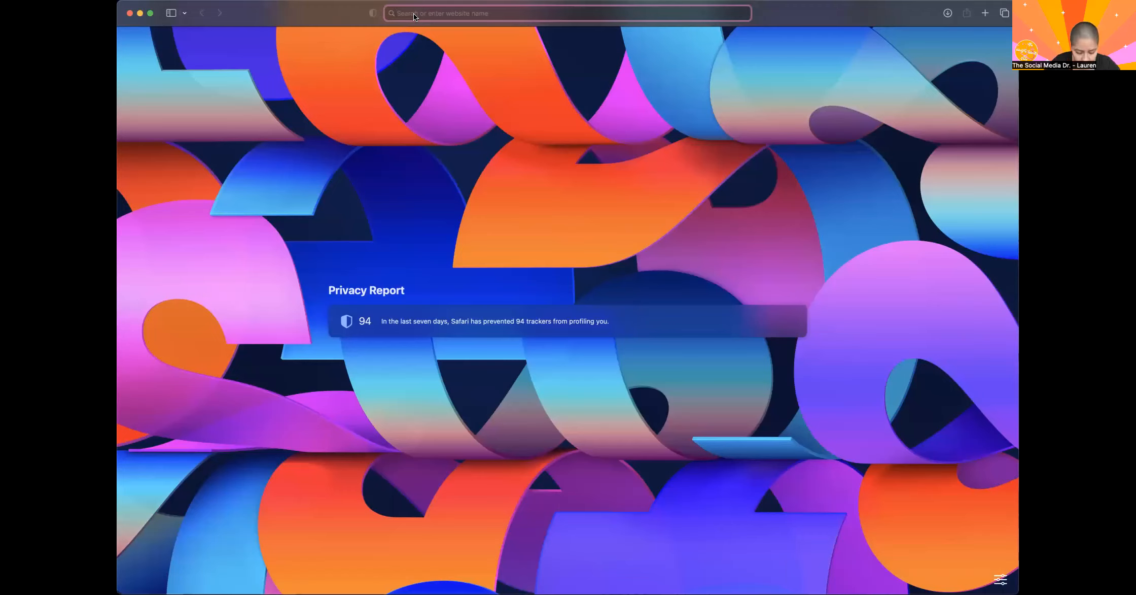
Switch to Safari, search the web for "find hex code", open imagecolorpicker.com, and dismiss the pop-up ad.
text(find)
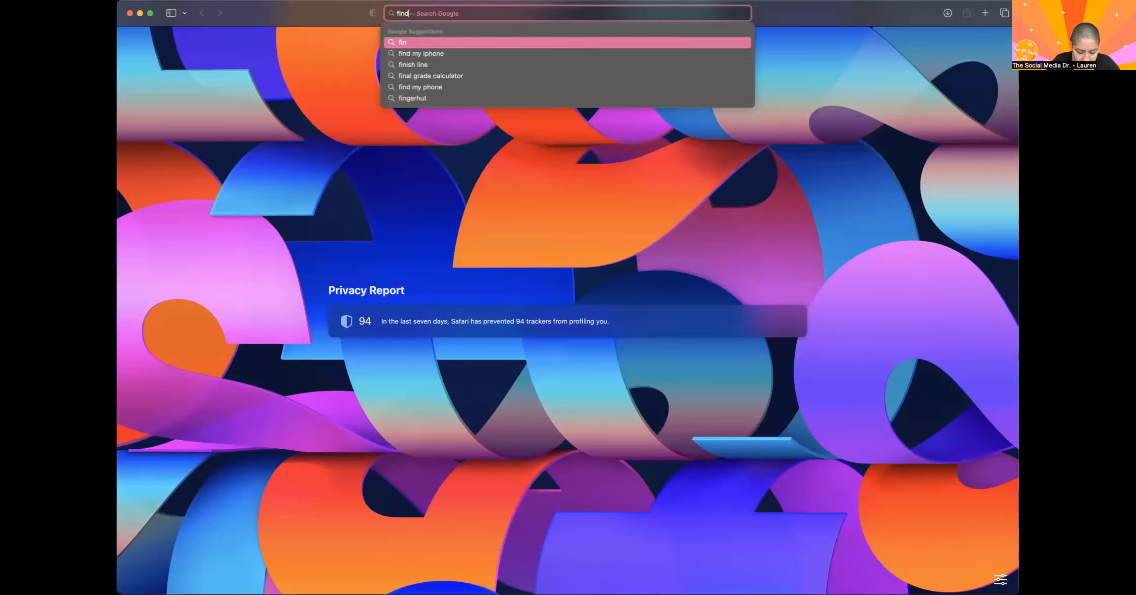
text( hex code)
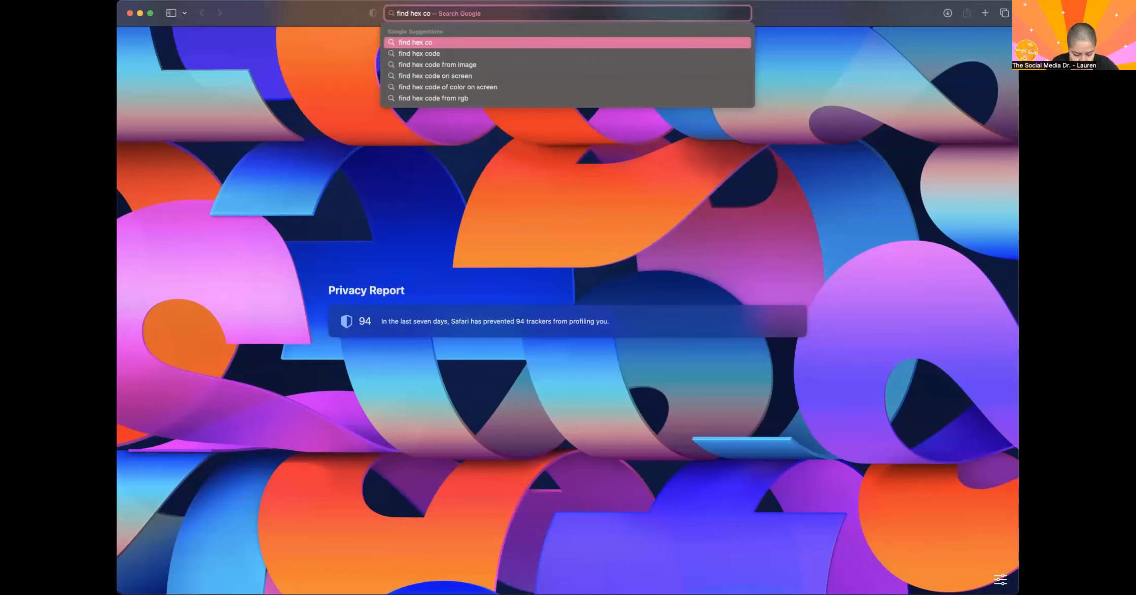
key(Return)
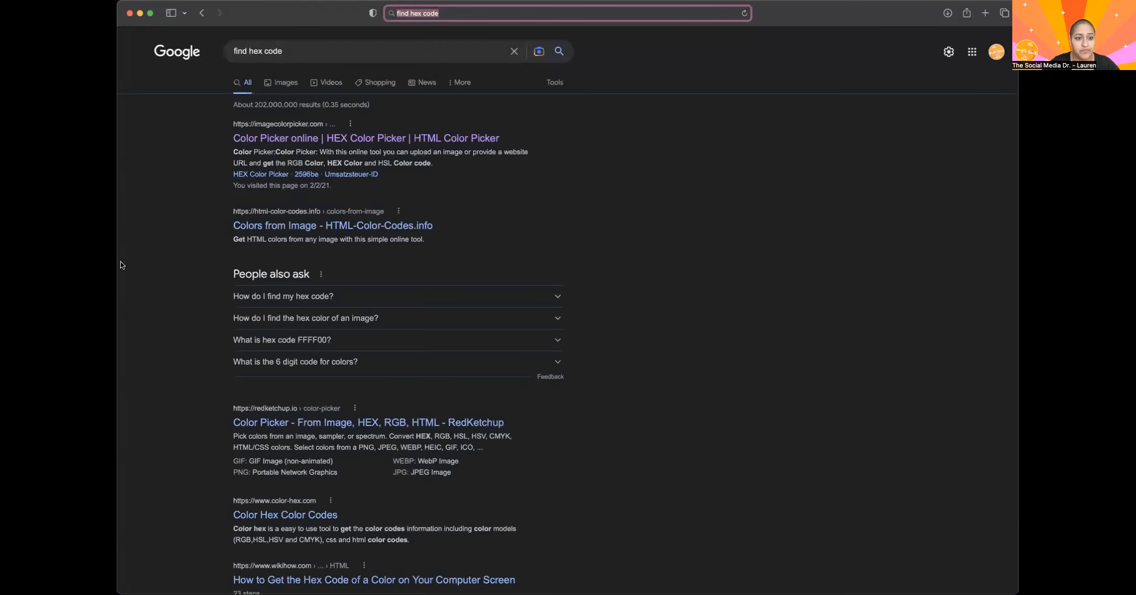
click(279, 138)
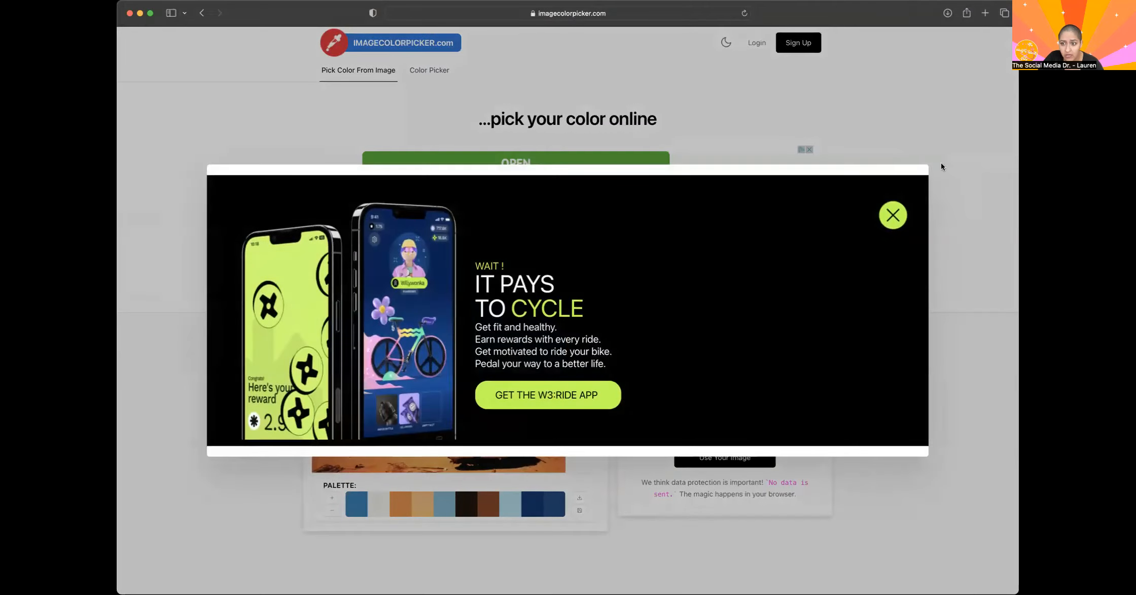
click(893, 214)
Open Pinterest in a new browser tab and go from the Business Hub to the home feed.
click(984, 13)
text(pin)
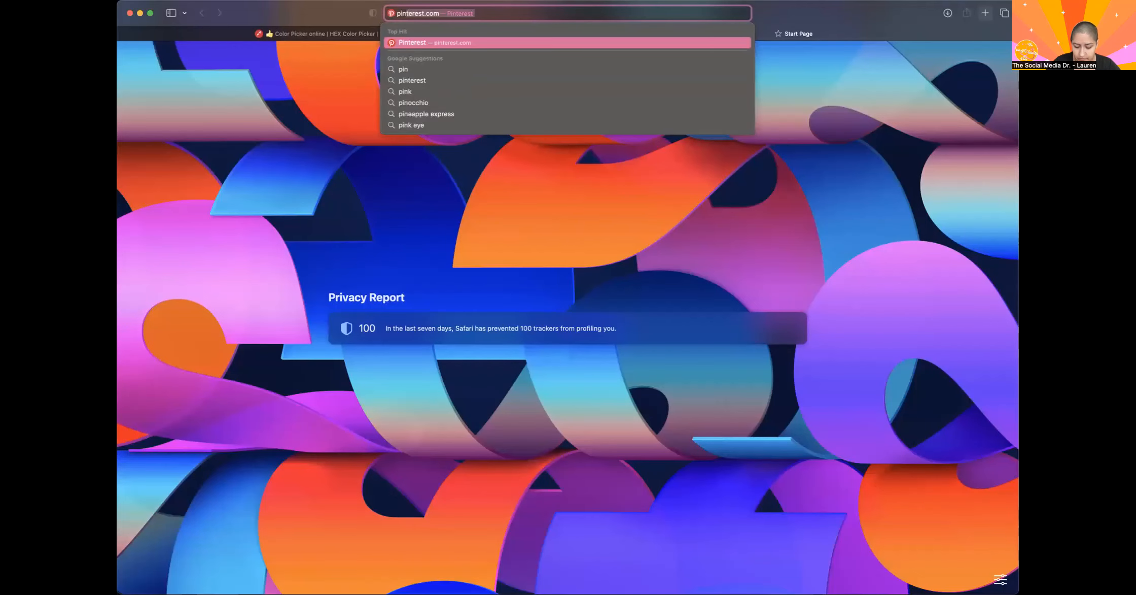
key(Return)
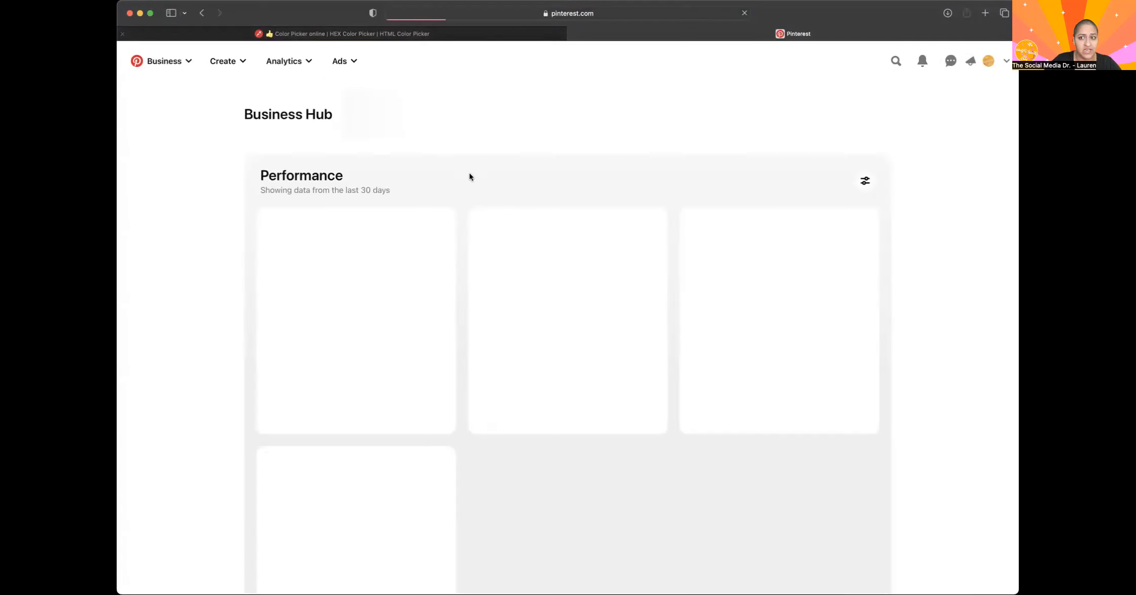
click(158, 63)
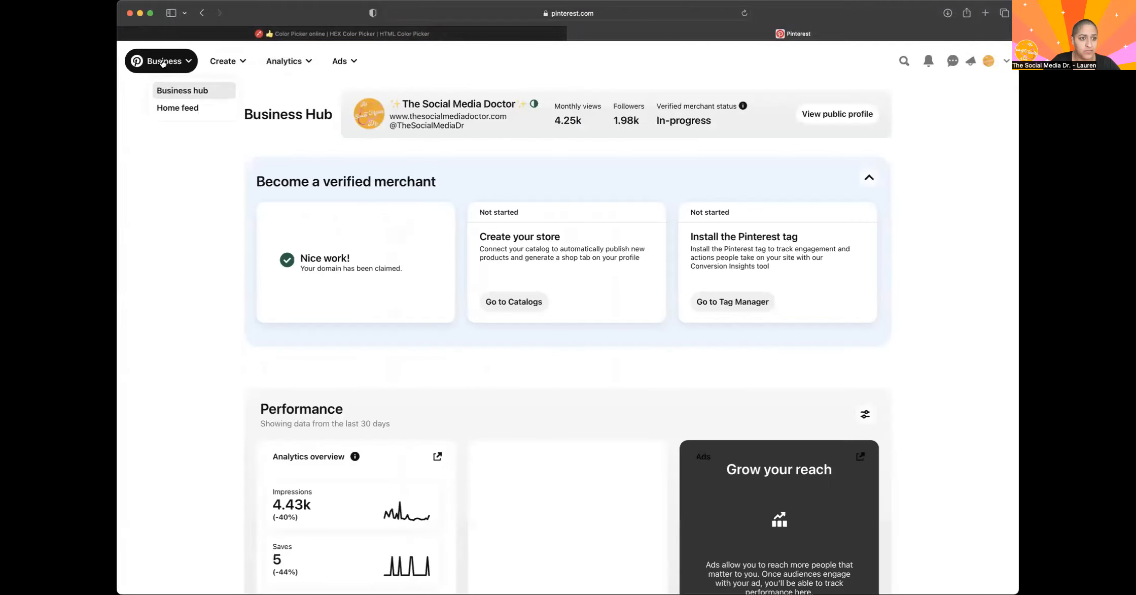
click(172, 107)
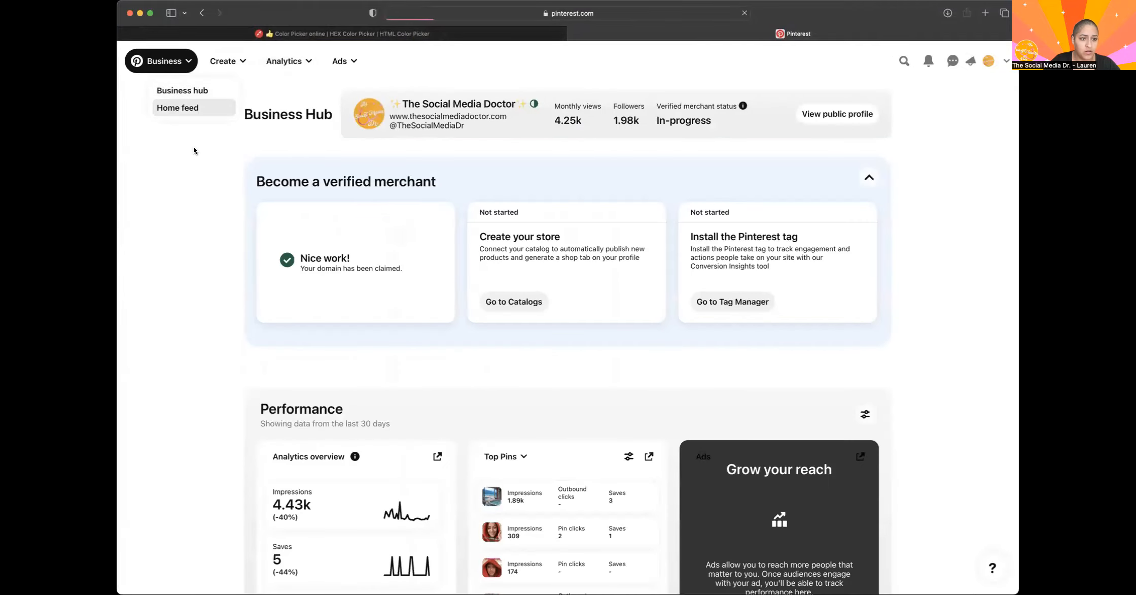
Find the Purple Aesthetic Wall Collage pin in the feed and save its image to Downloads.
scroll(377, 467, down, 15)
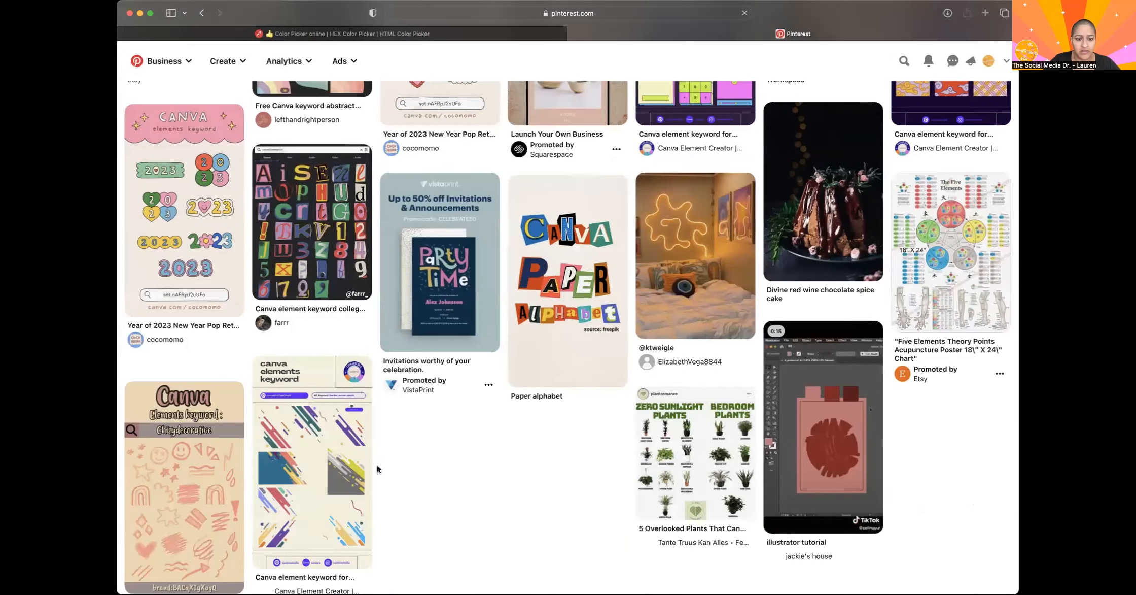
scroll(377, 464, down, 20)
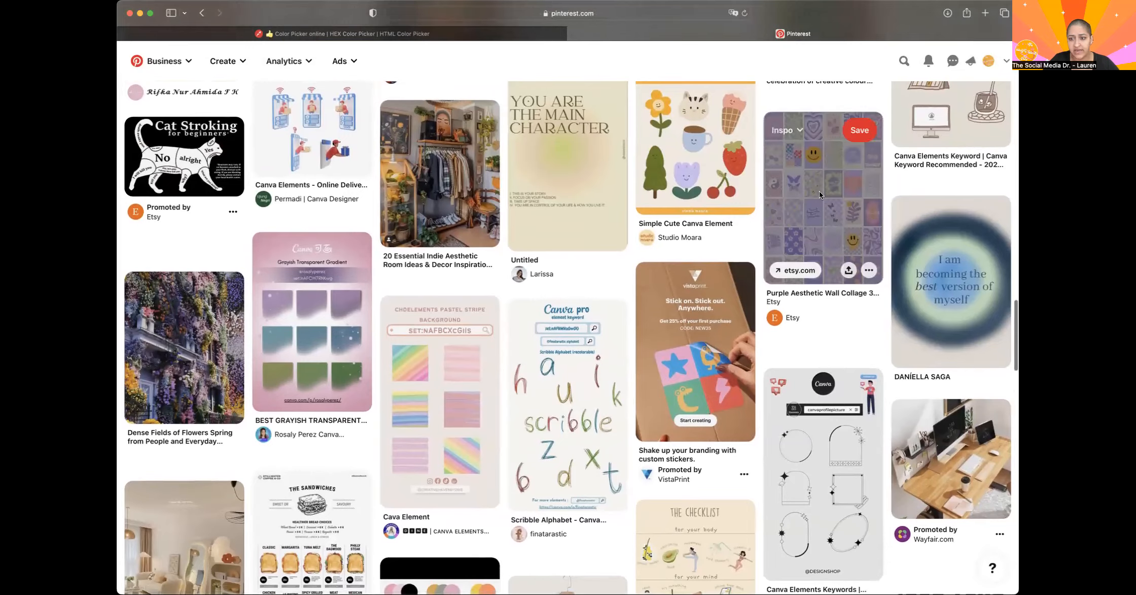
click(819, 194)
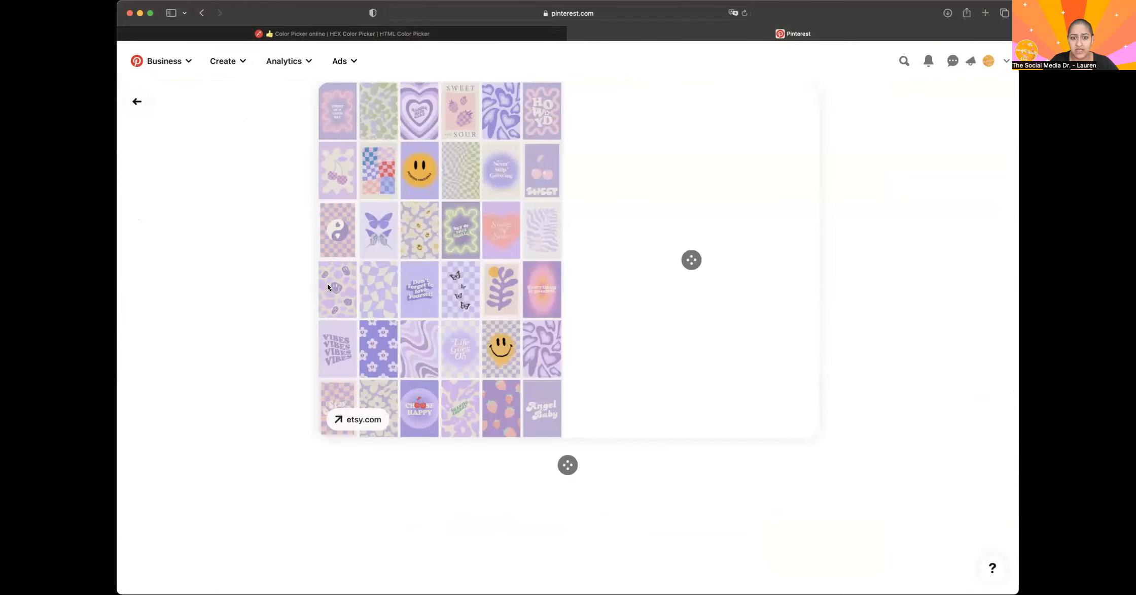
right_click(450, 241)
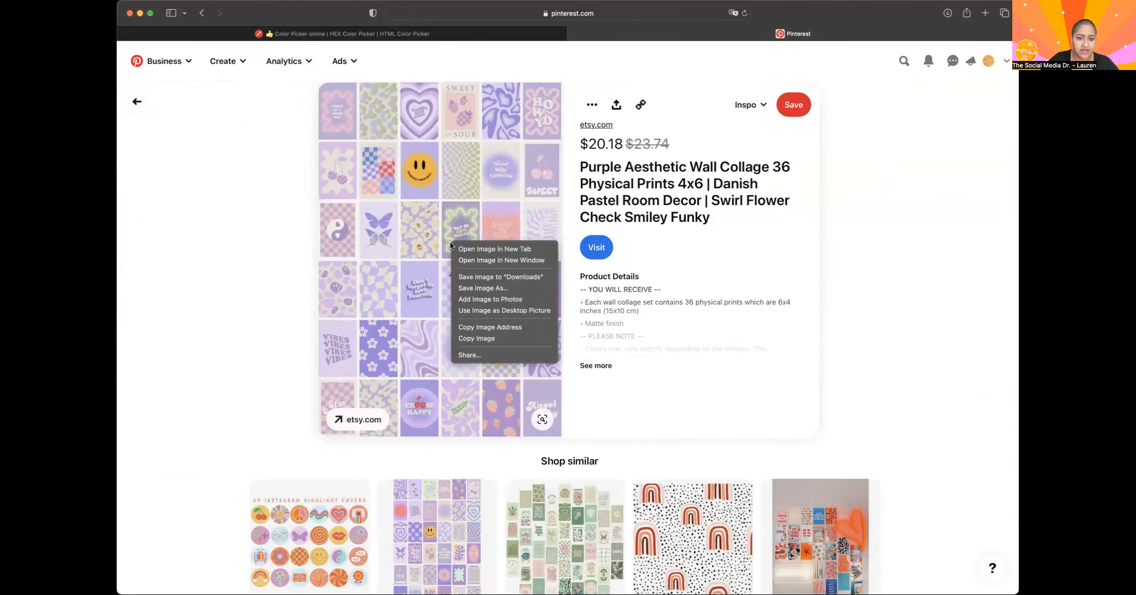
click(504, 277)
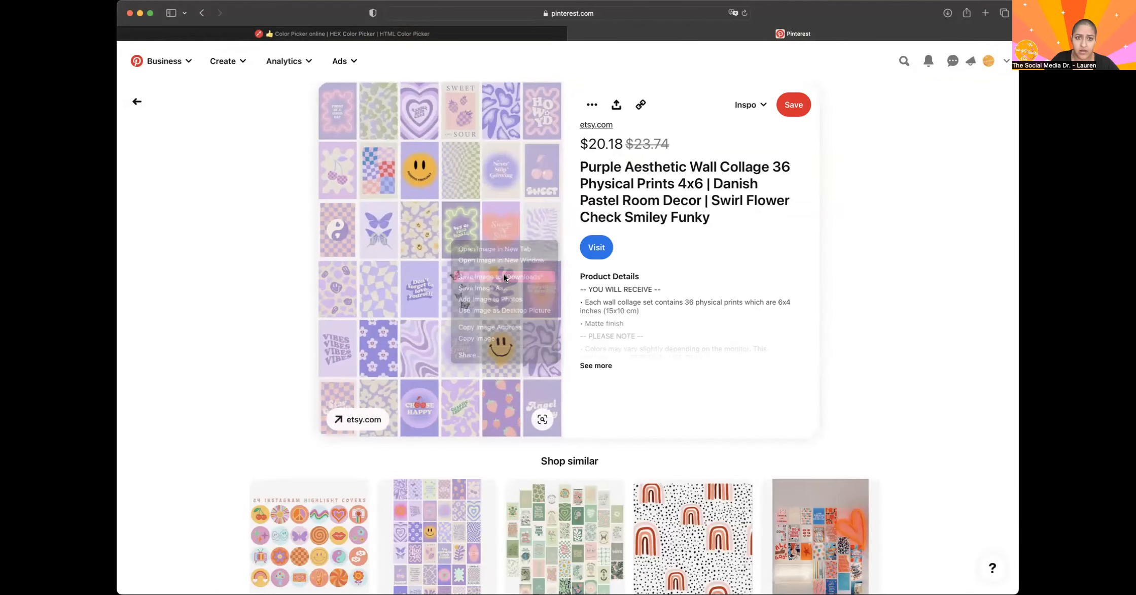
Return to imagecolorpicker.com and upload the saved purple wall collage as the image to sample.
click(412, 33)
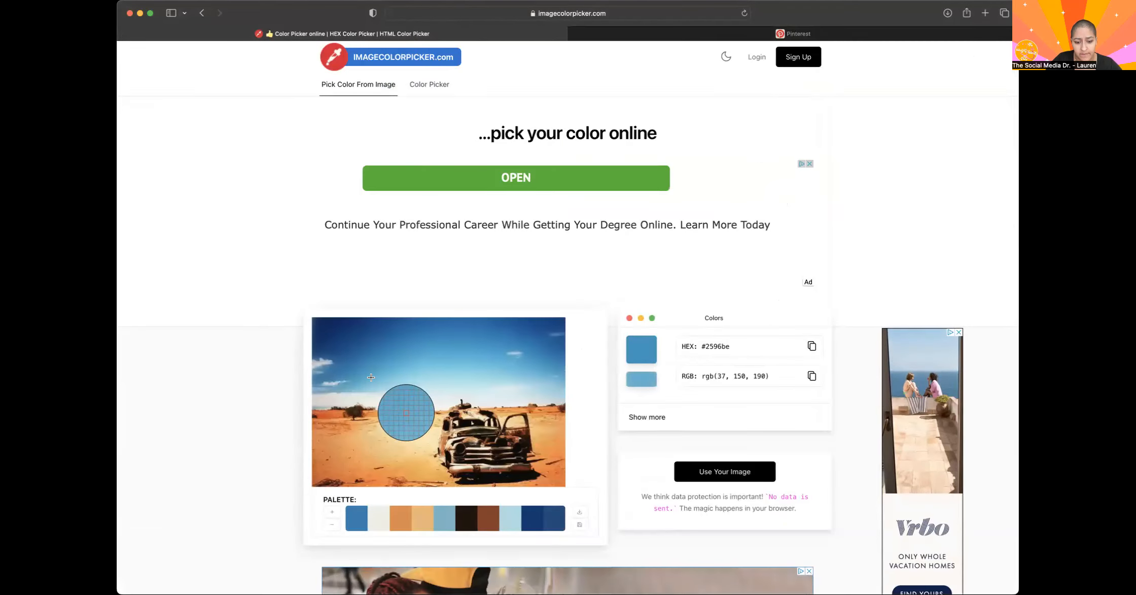
click(735, 472)
click(527, 310)
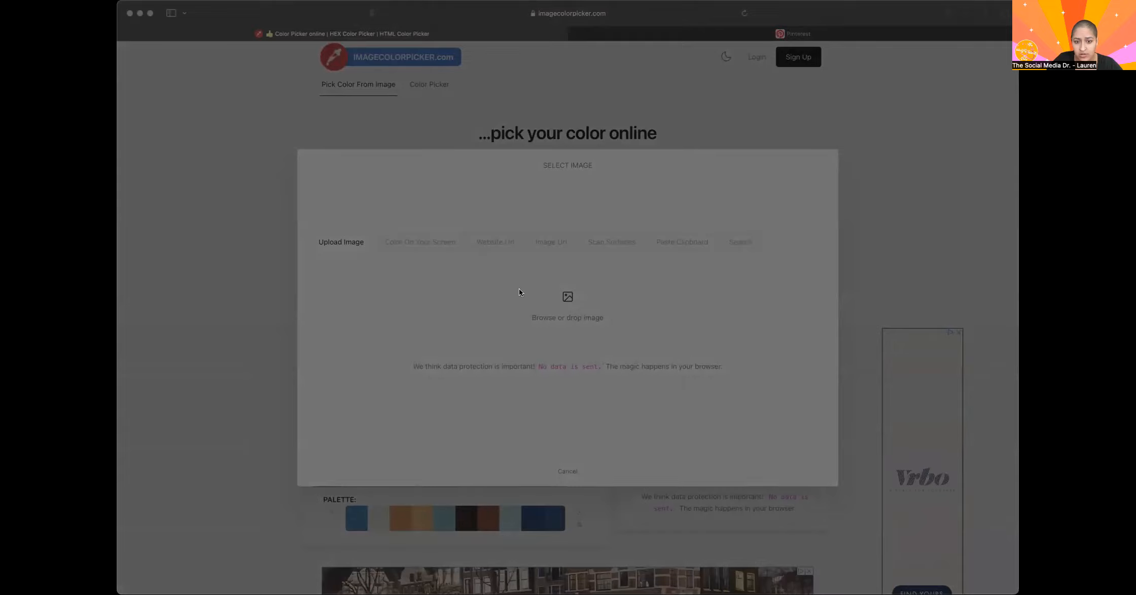
click(742, 393)
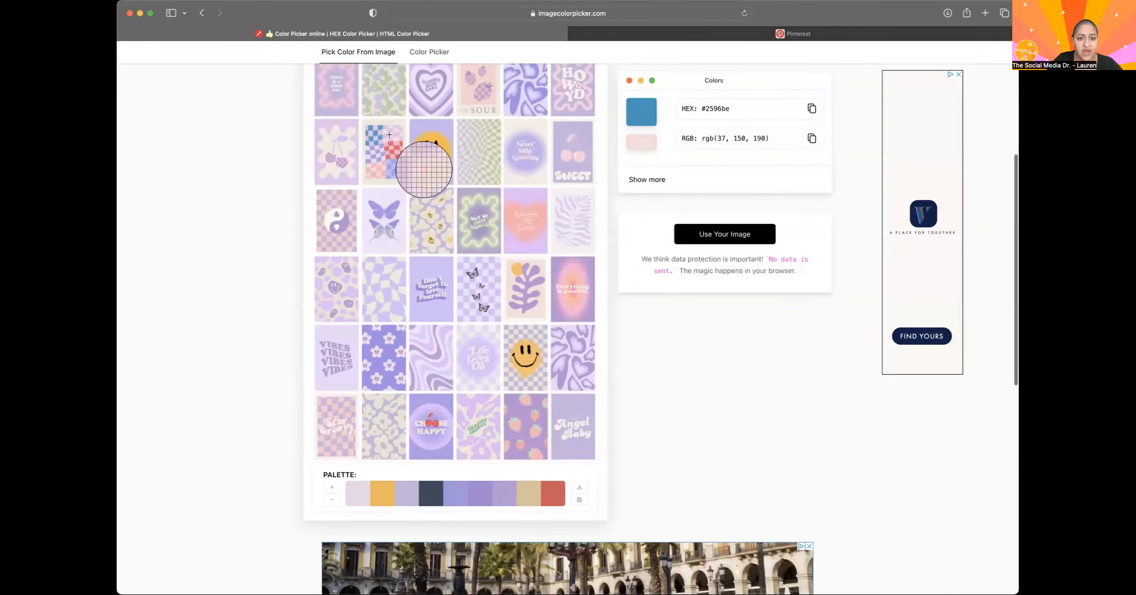
scroll(563, 397, up, 2)
scroll(563, 397, down, 1)
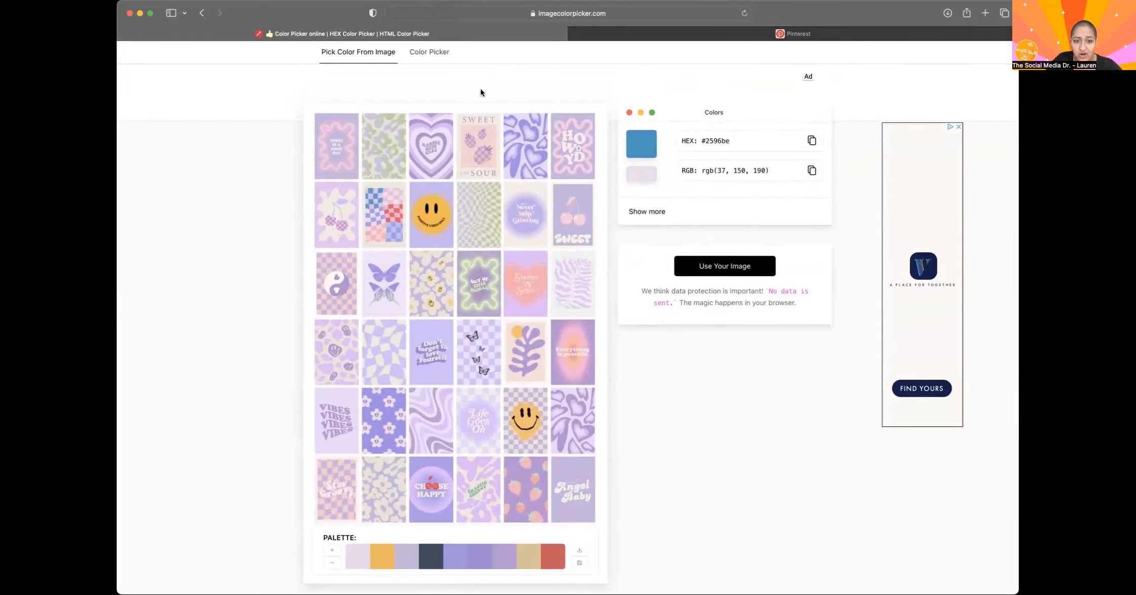
Sample the yellow-orange of the upper smiley face in the collage and copy its HEX code #feb530.
click(423, 209)
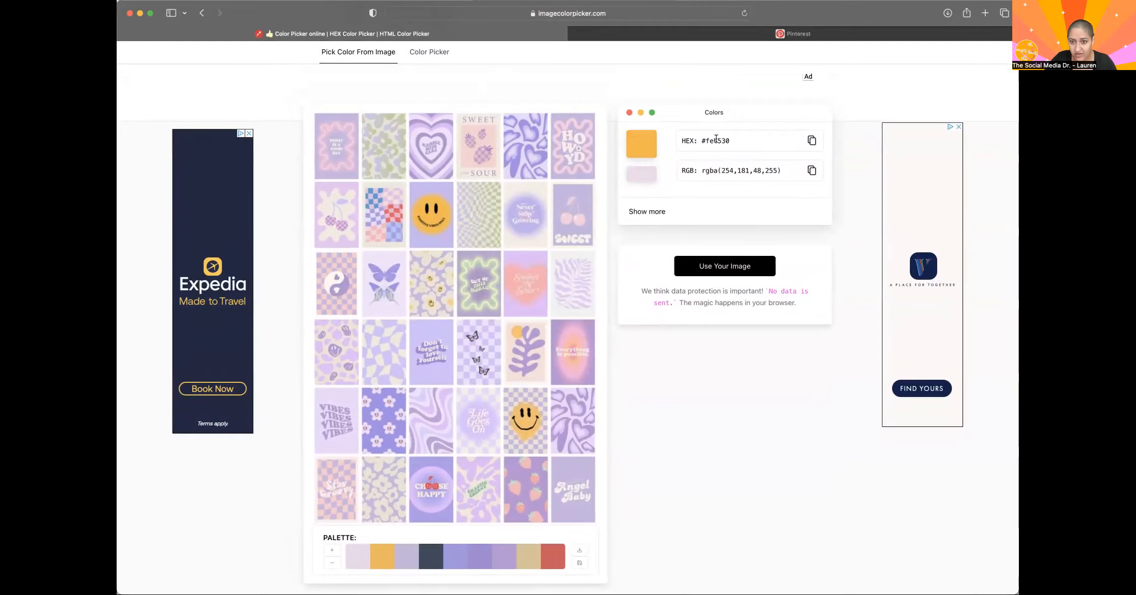
double_click(719, 140)
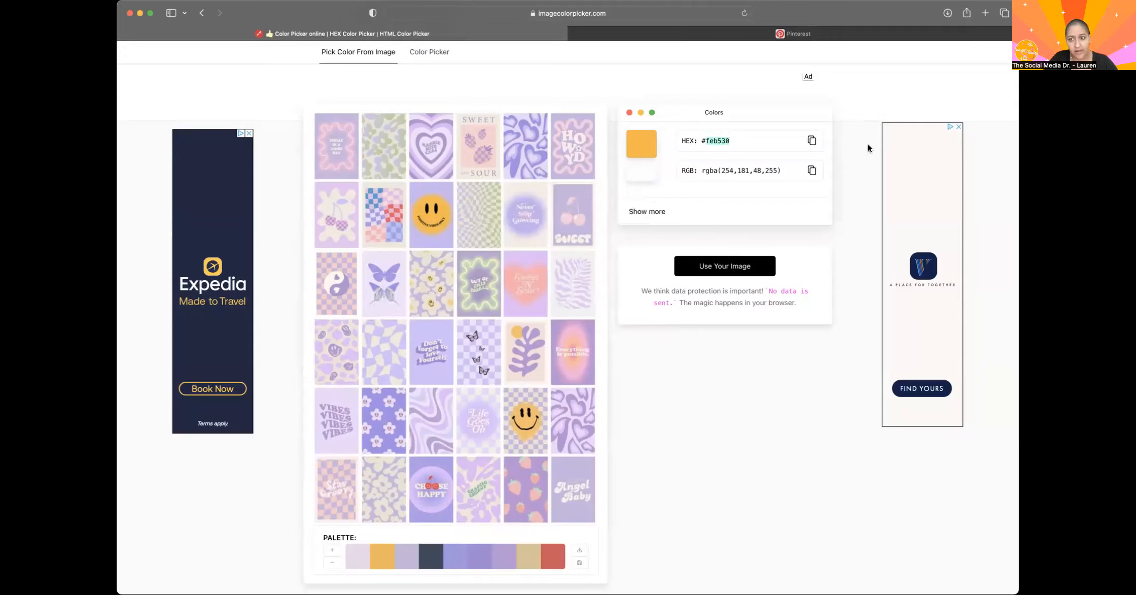
click(811, 140)
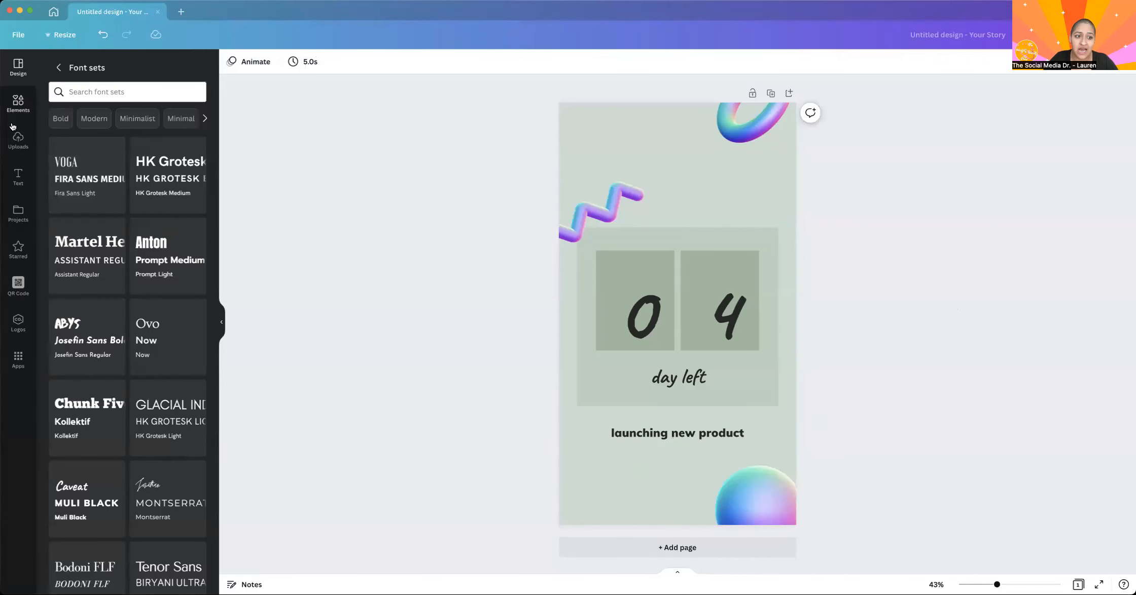
Switch back to the Canva countdown story and set its background to the copied color #FEB530.
click(597, 116)
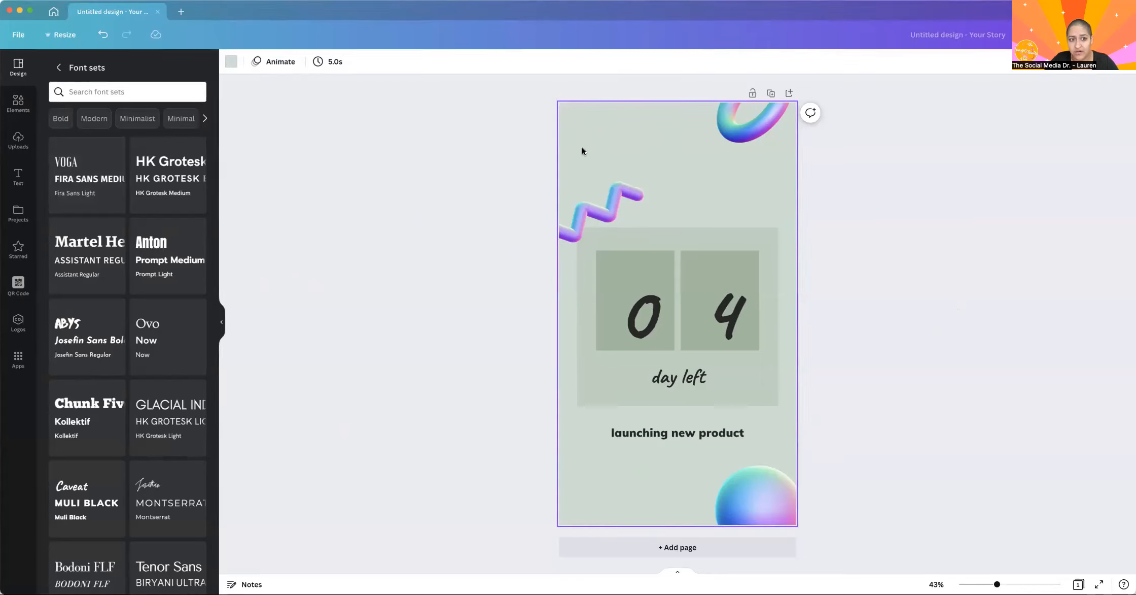
click(231, 60)
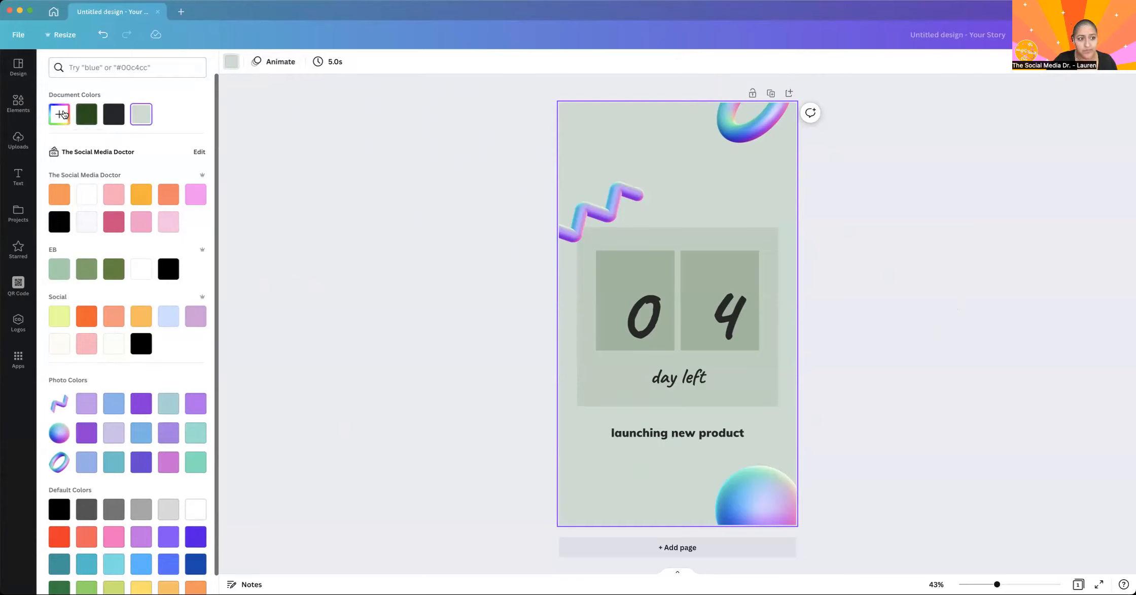
click(62, 114)
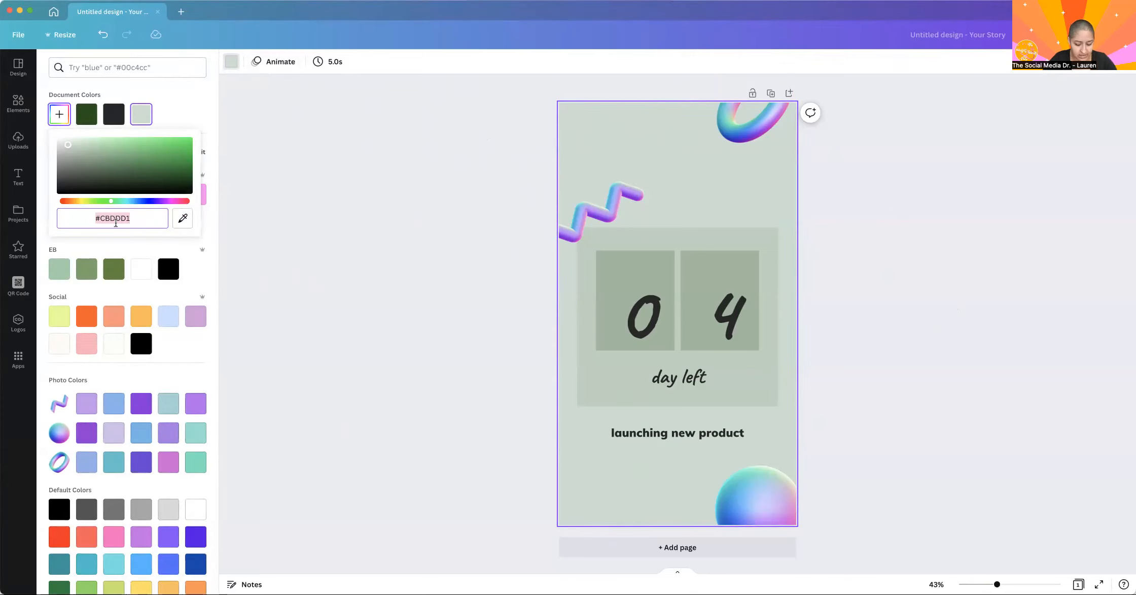
key(super+v)
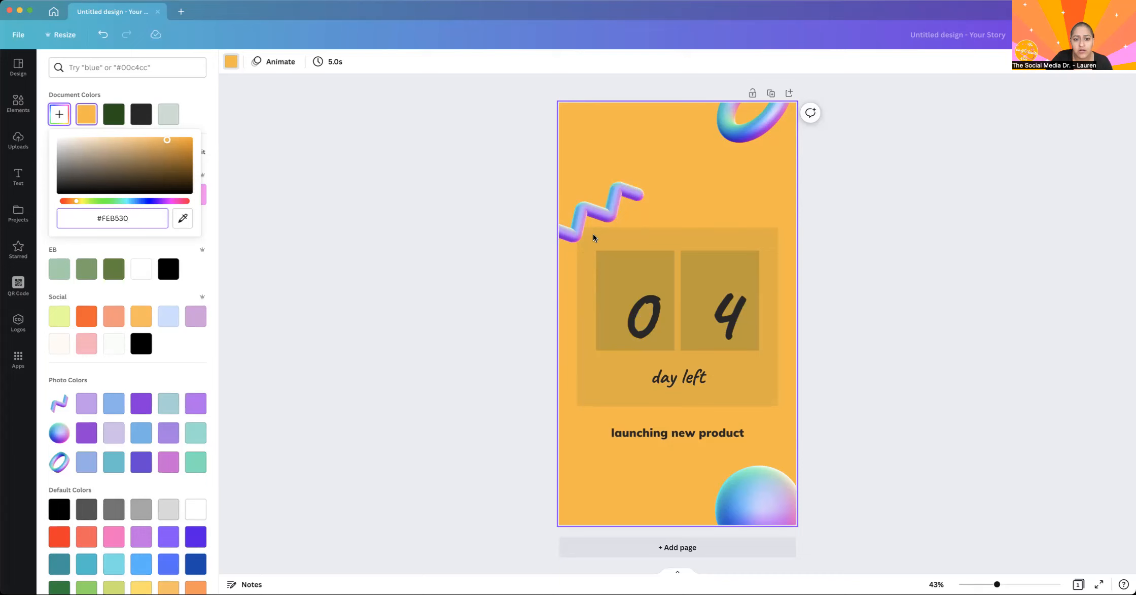
click(412, 221)
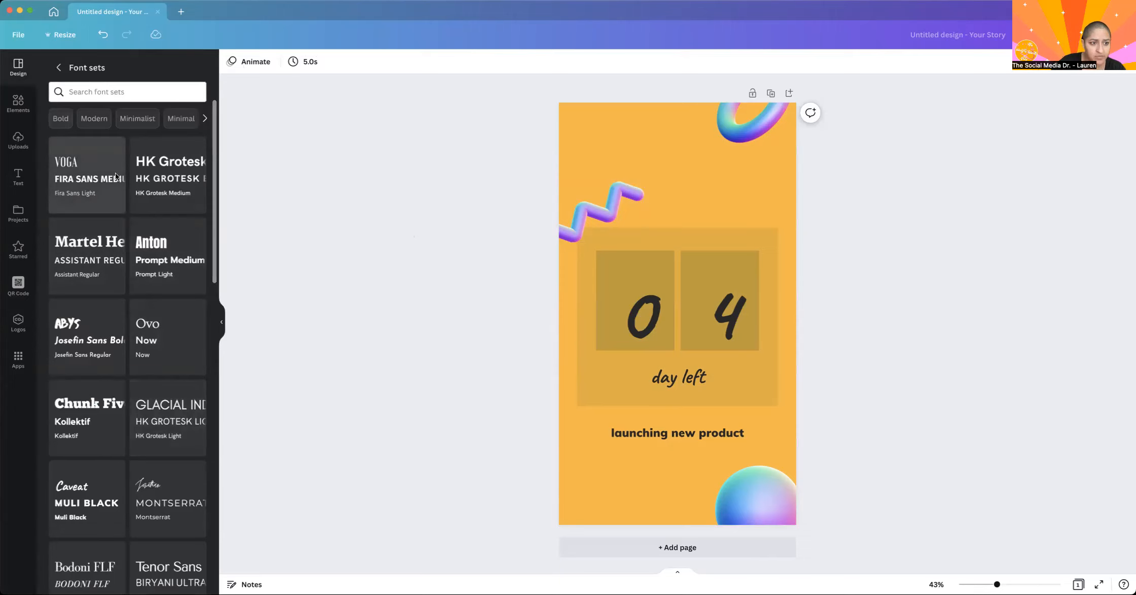
Try several font sets, including HK Grotesk and Hammersmith with Playfair Display, settle on Shrikhand with Quicksand, and return to the styles overview.
click(174, 183)
click(89, 203)
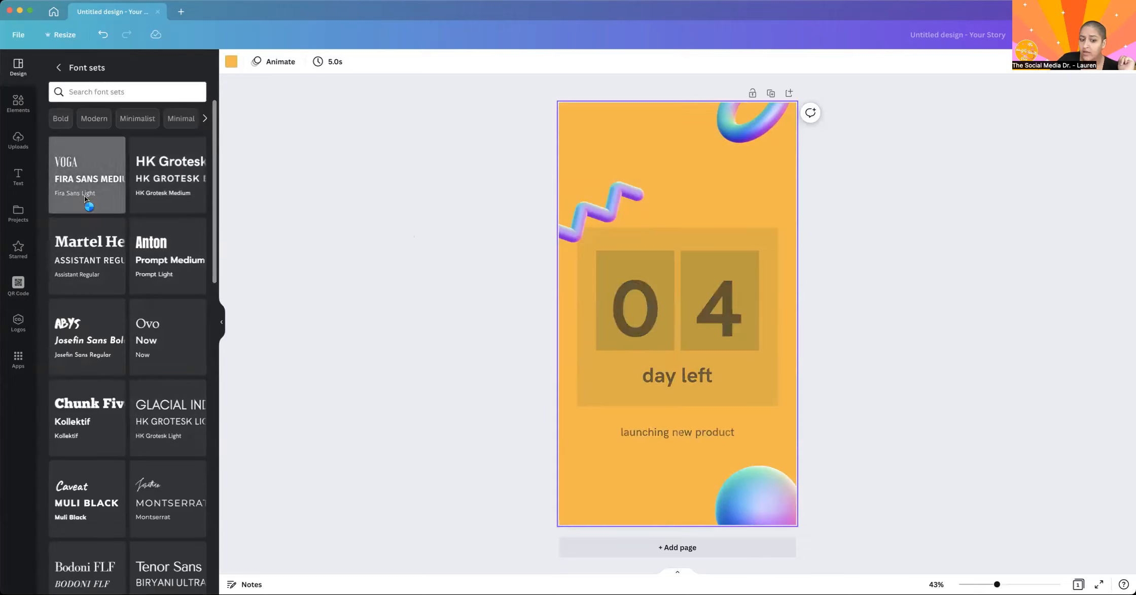
click(137, 397)
click(164, 497)
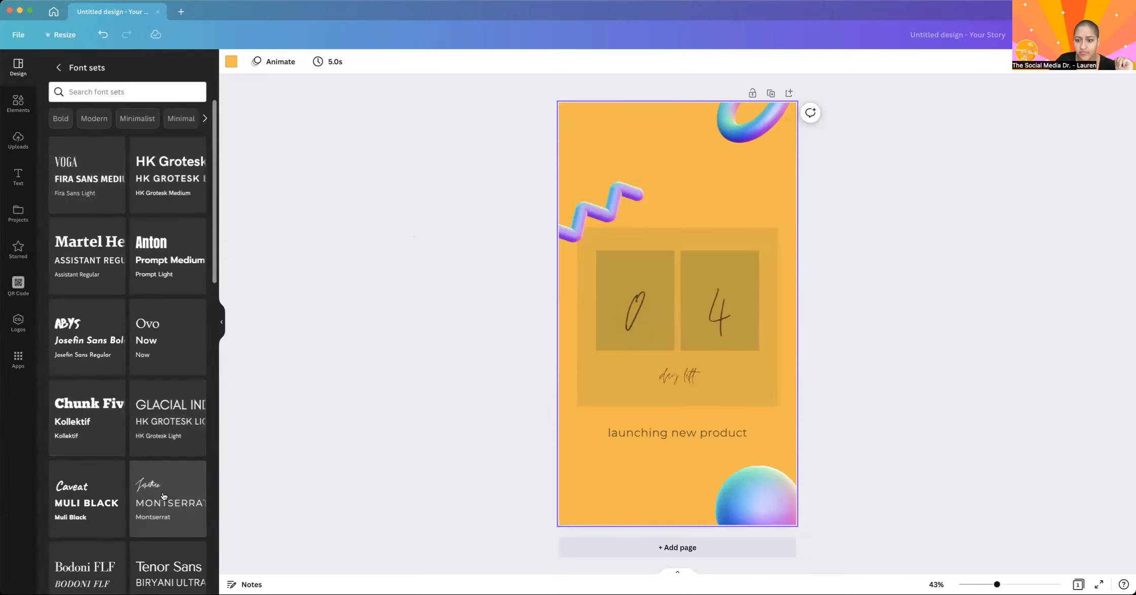
scroll(116, 500, down, 6)
click(117, 243)
click(93, 283)
click(157, 312)
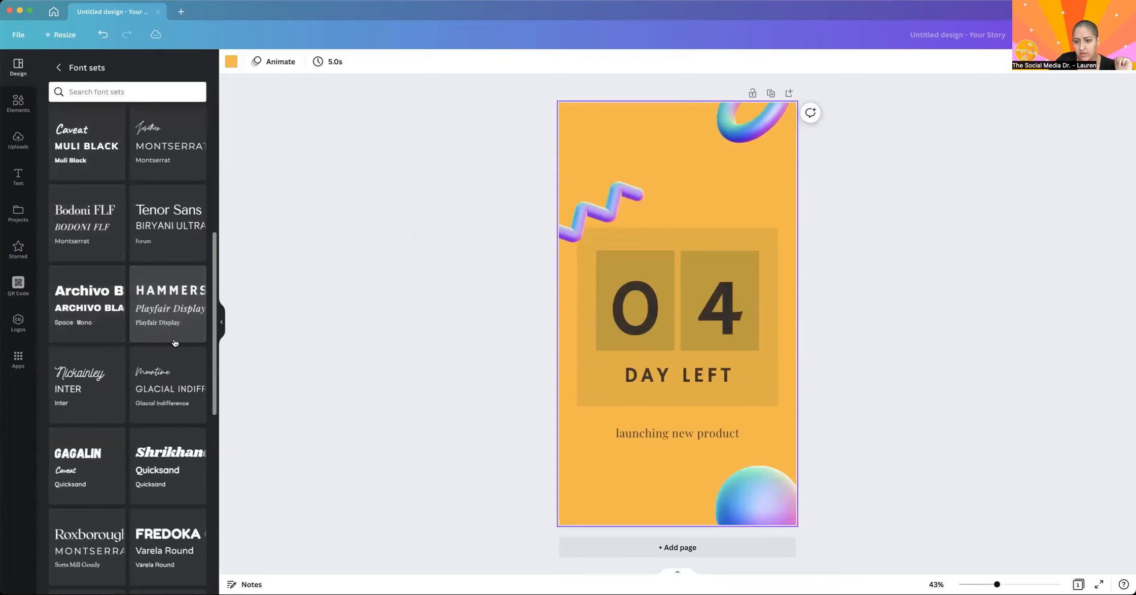
click(155, 395)
click(167, 465)
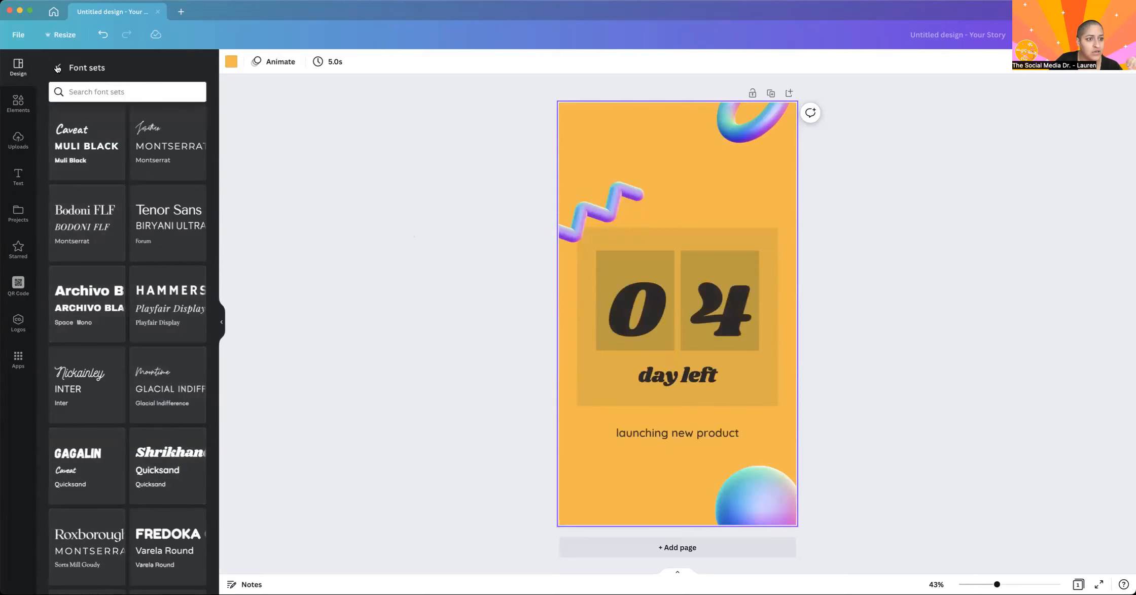
click(58, 67)
scroll(171, 417, down, 2)
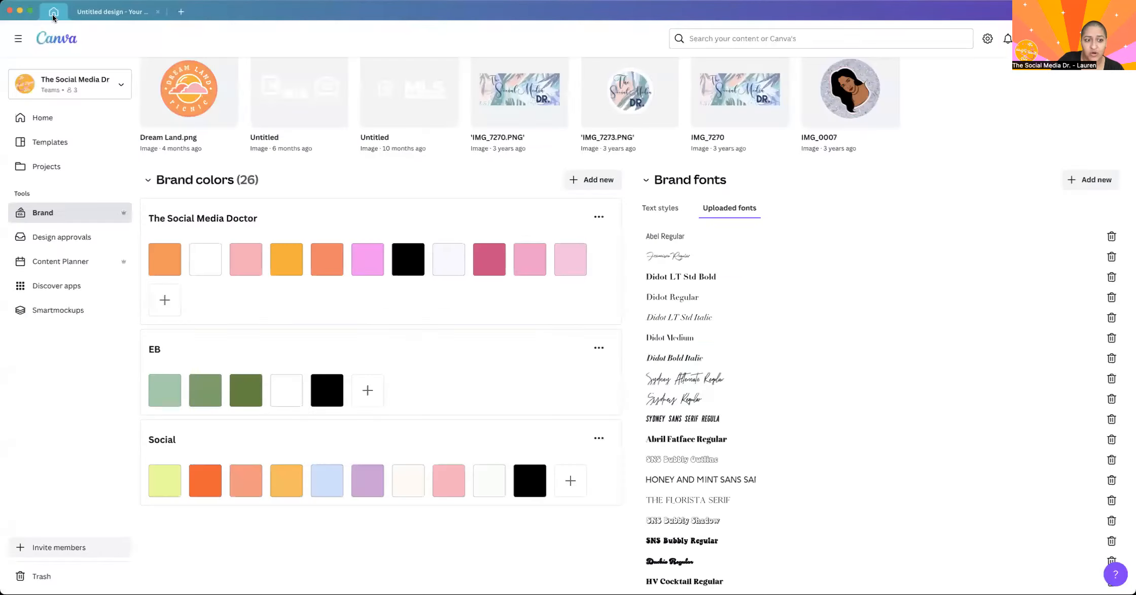
Go to the Brand Kit's brand colors, browse the ready-made palettes, and add a custom color palette.
click(53, 11)
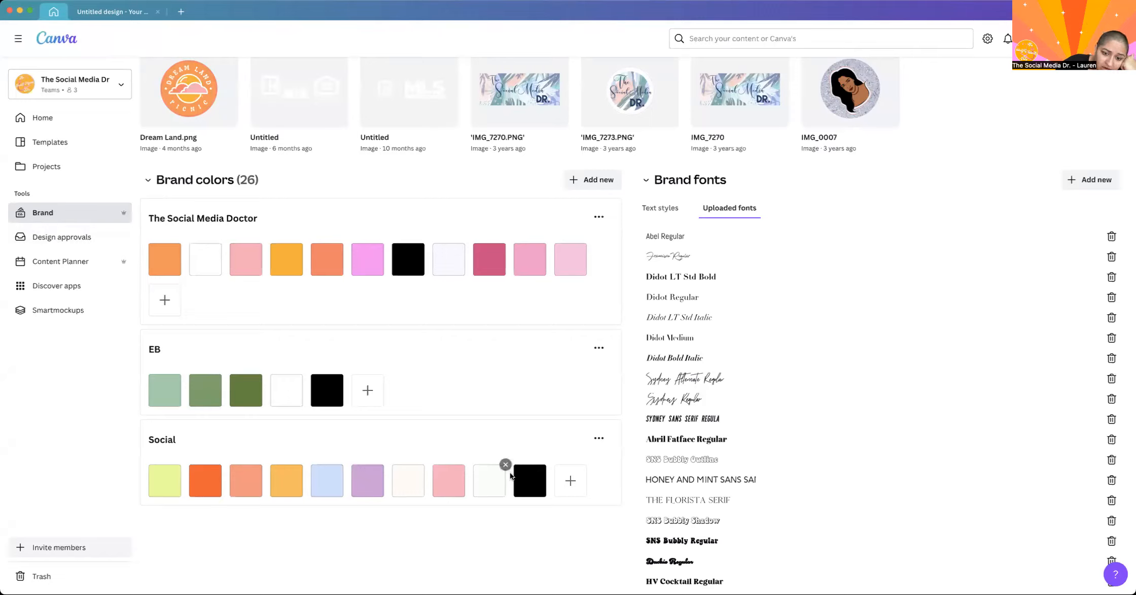
click(581, 179)
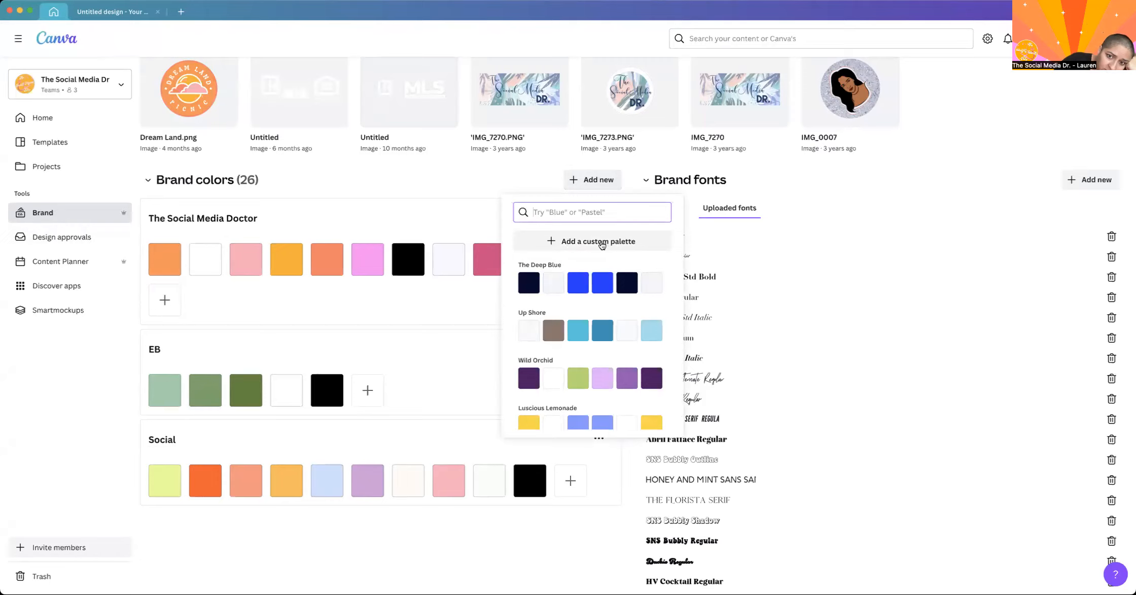
scroll(569, 325, down, 8)
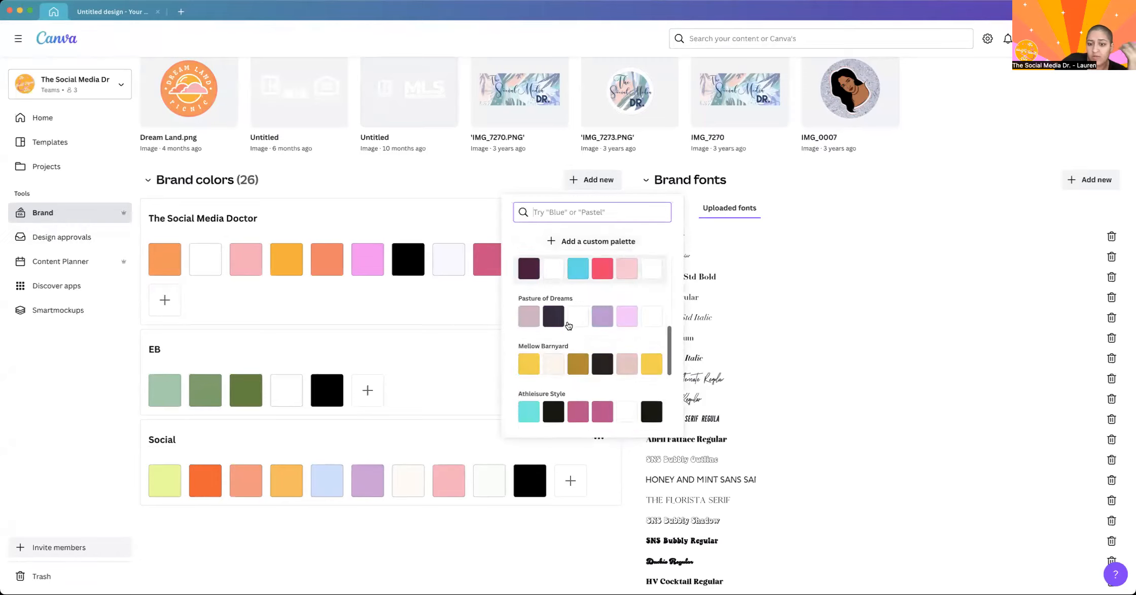
scroll(568, 325, up, 8)
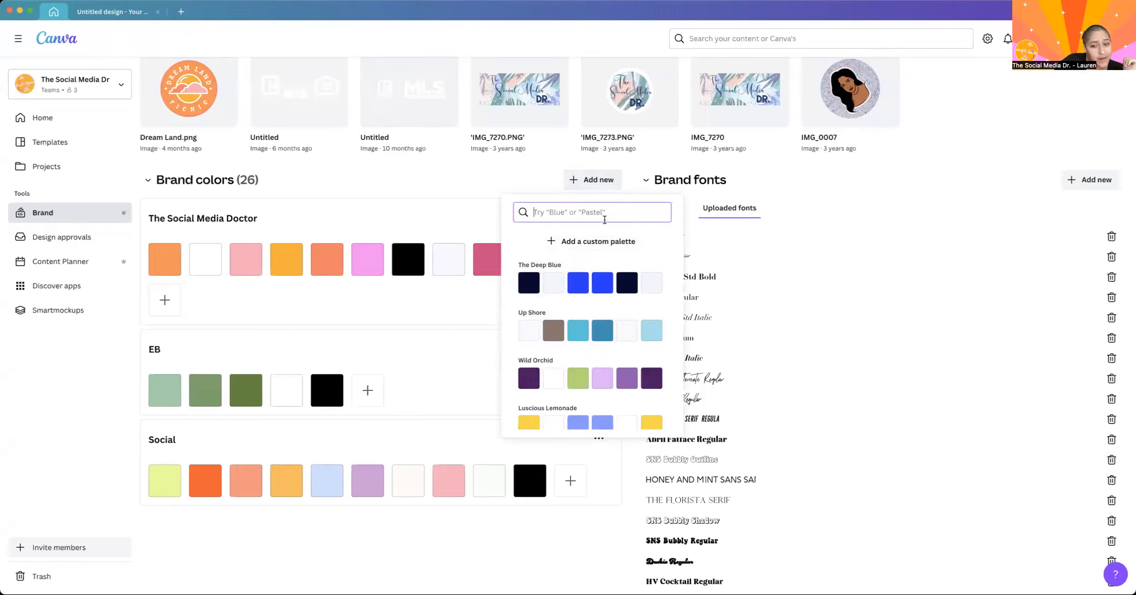
click(563, 248)
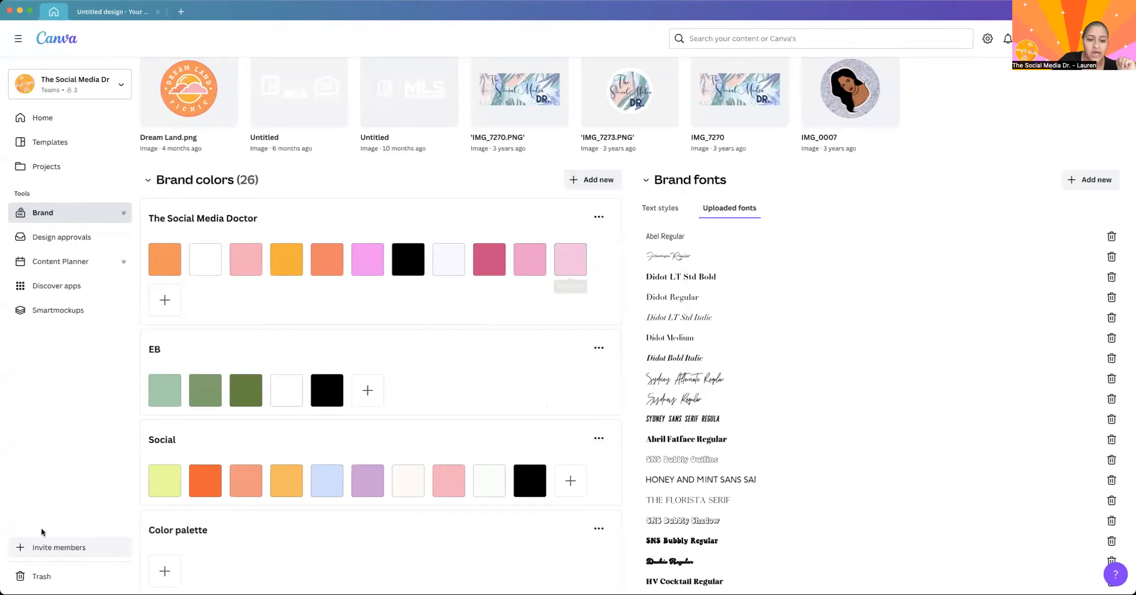
Add the copied color #FEB530 as the first swatch of the new custom palette in the Brand Kit.
click(164, 570)
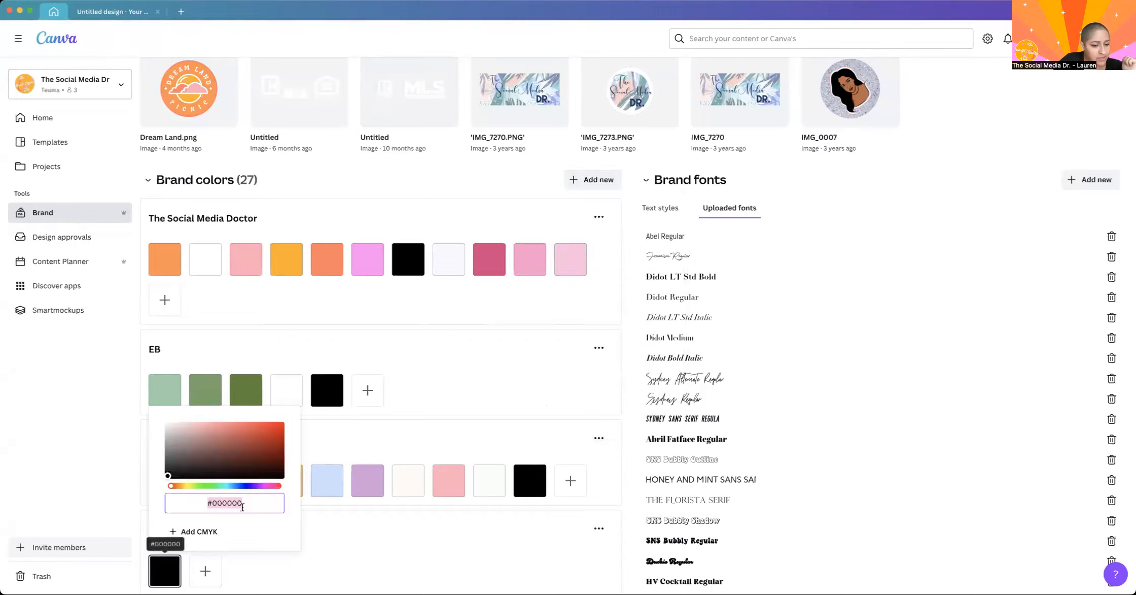
text(#FEB530)
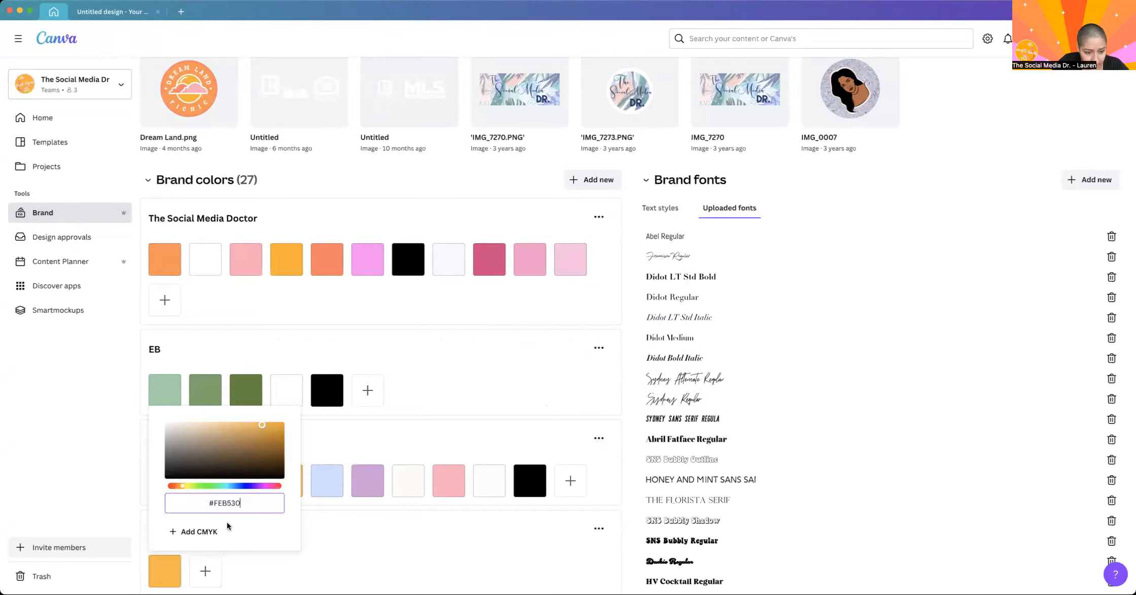
click(332, 555)
scroll(216, 501, down, 10)
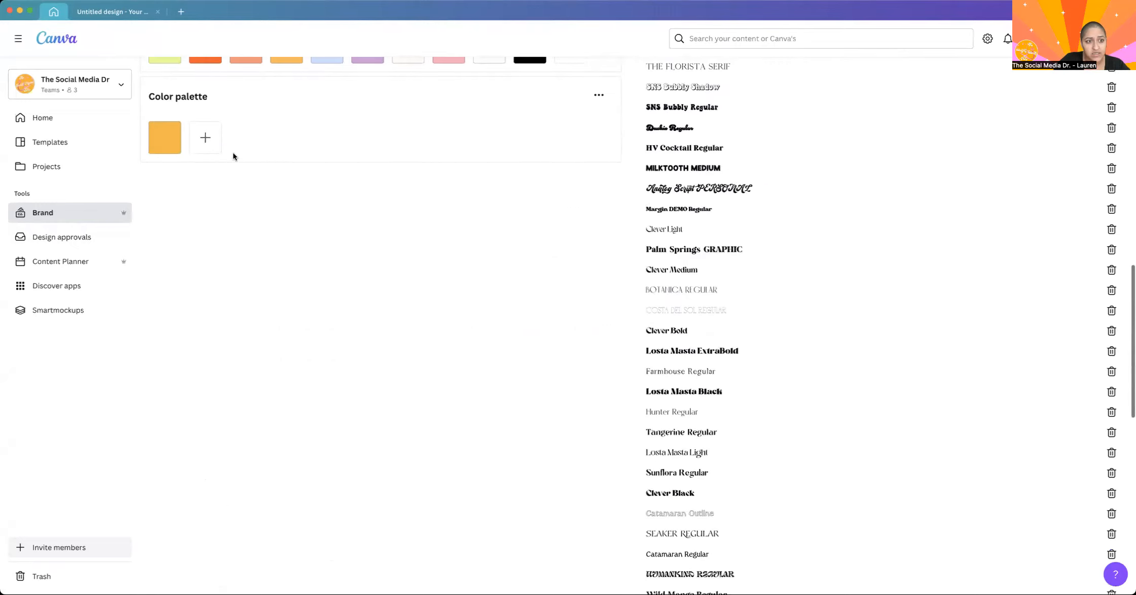
scroll(232, 152, up, 3)
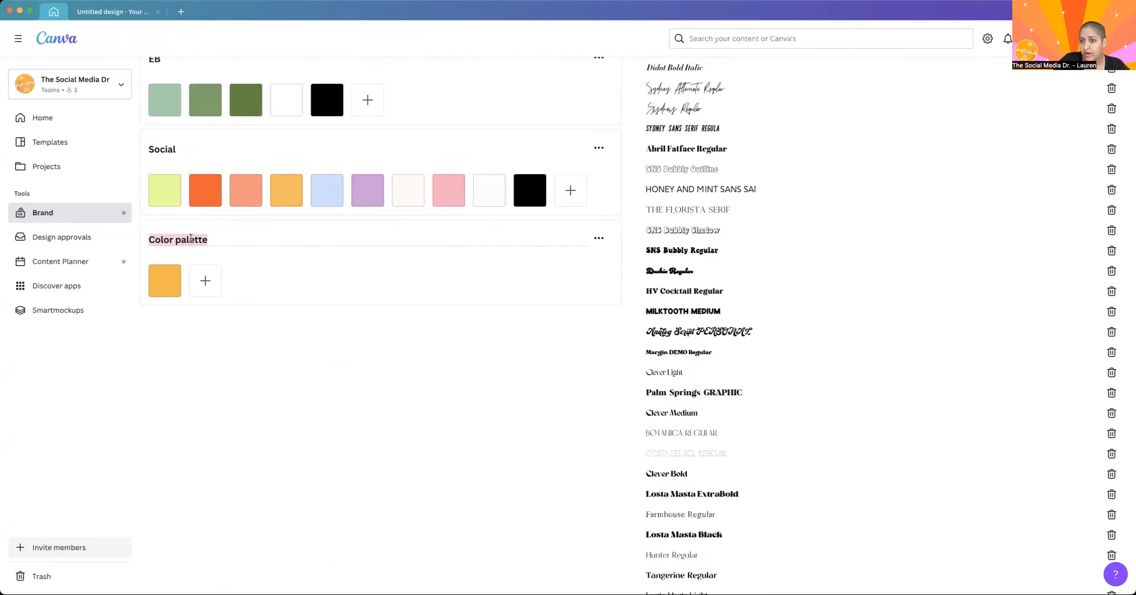
scroll(191, 239, up, 3)
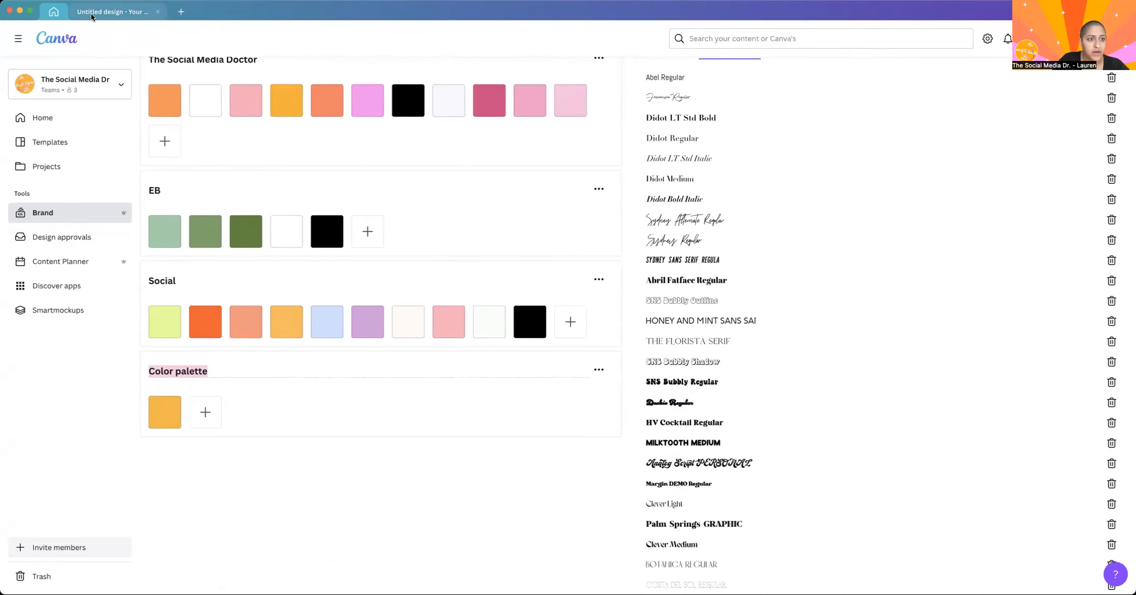
Return to the countdown story and look through its brand styles for the new custom palette.
click(92, 17)
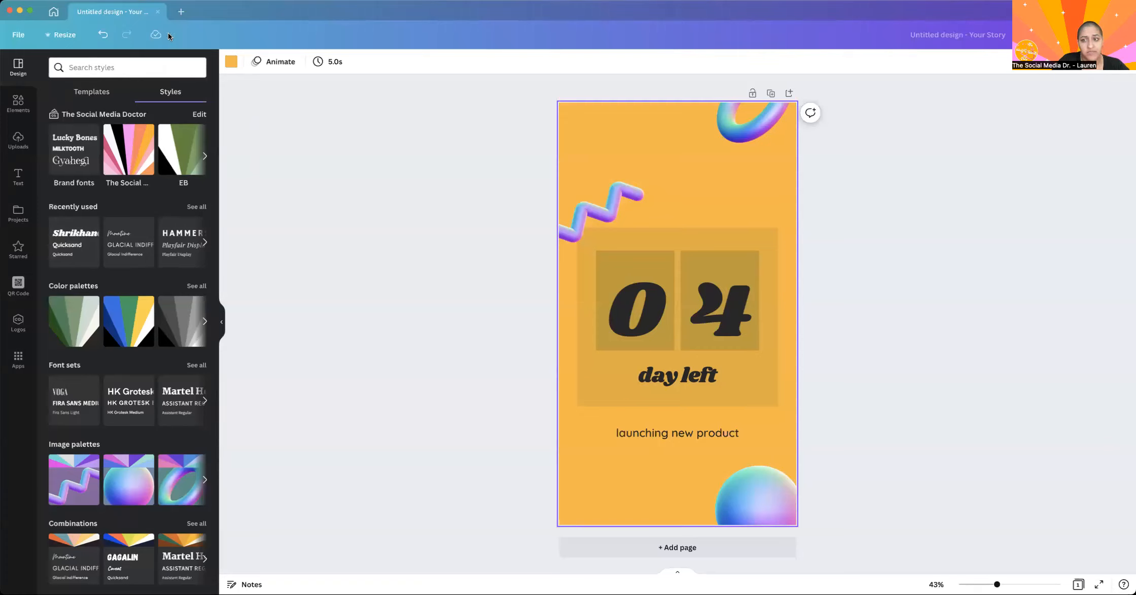
click(205, 156)
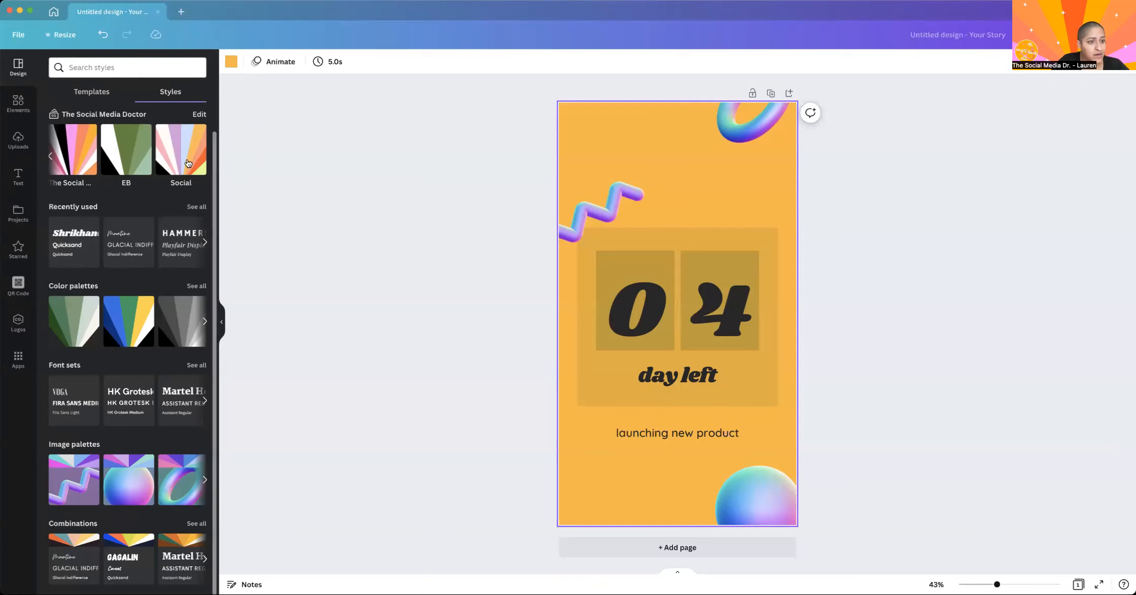
click(17, 104)
click(18, 67)
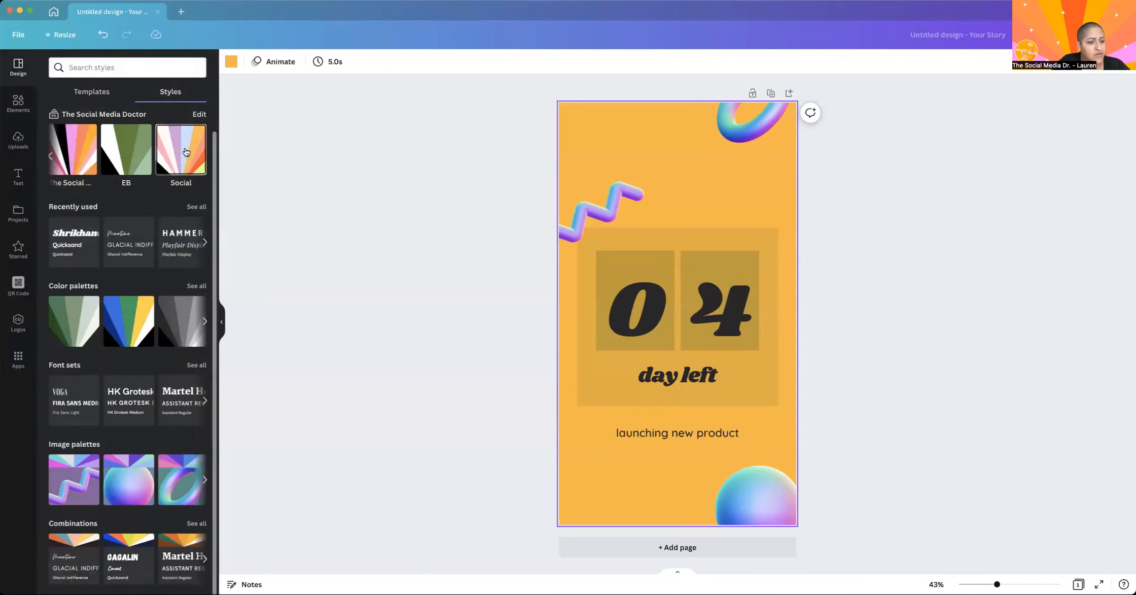
scroll(187, 152, up, 1)
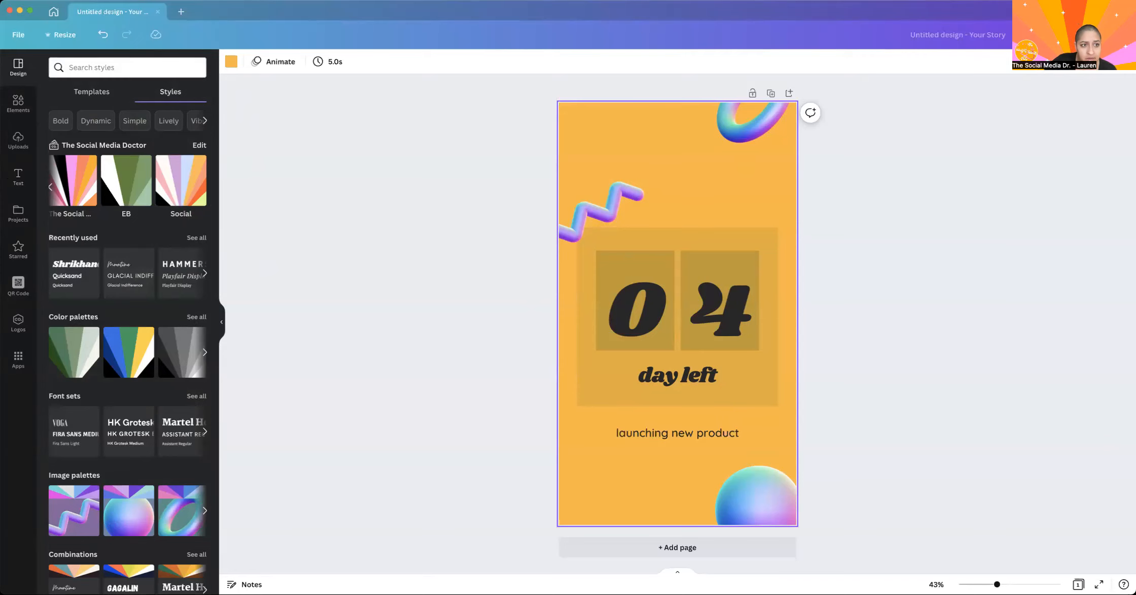
Close the countdown story and look for it among the designs on the home and projects pages.
click(157, 12)
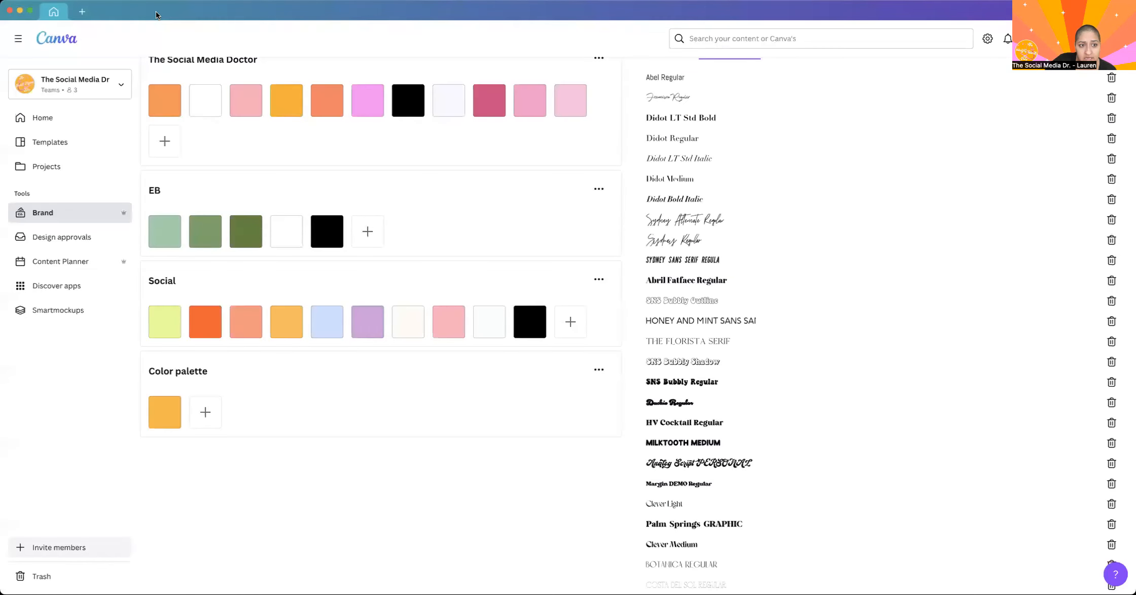
click(62, 119)
click(56, 167)
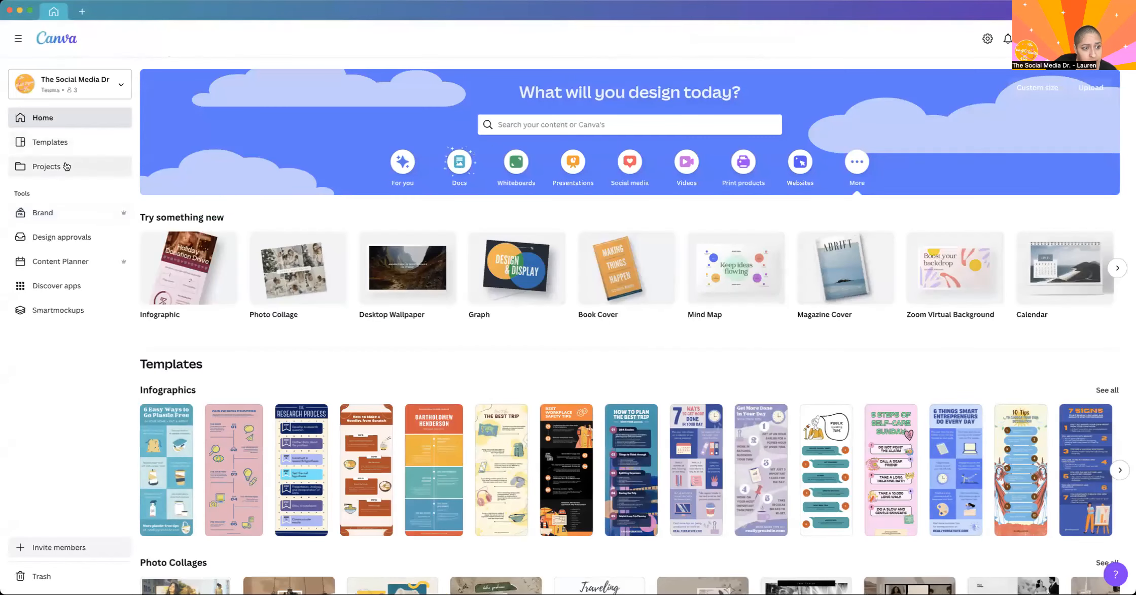
click(224, 505)
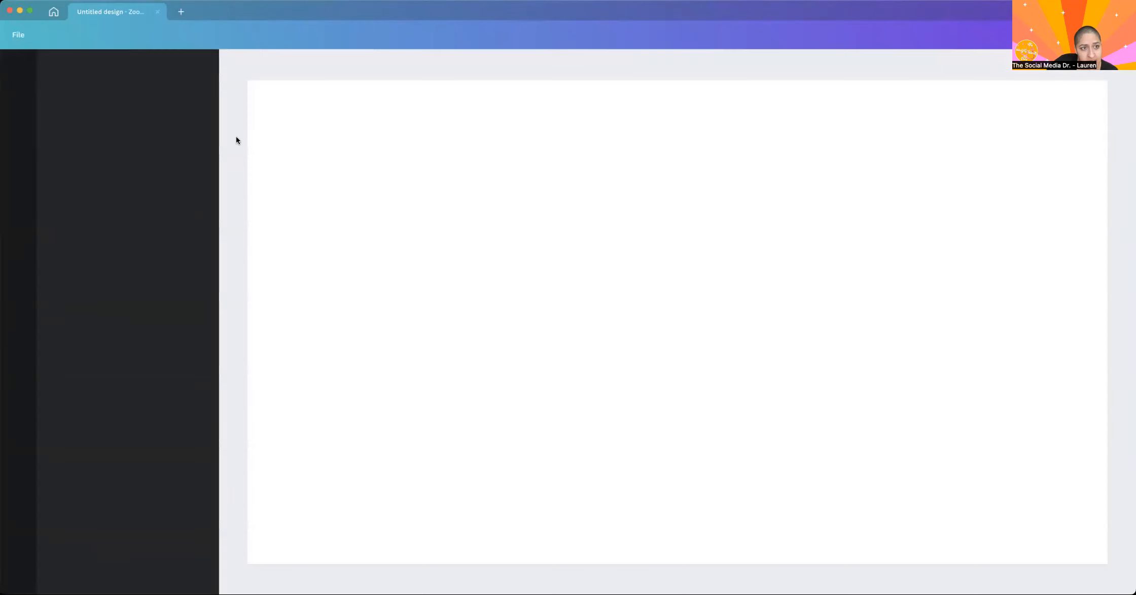
click(155, 12)
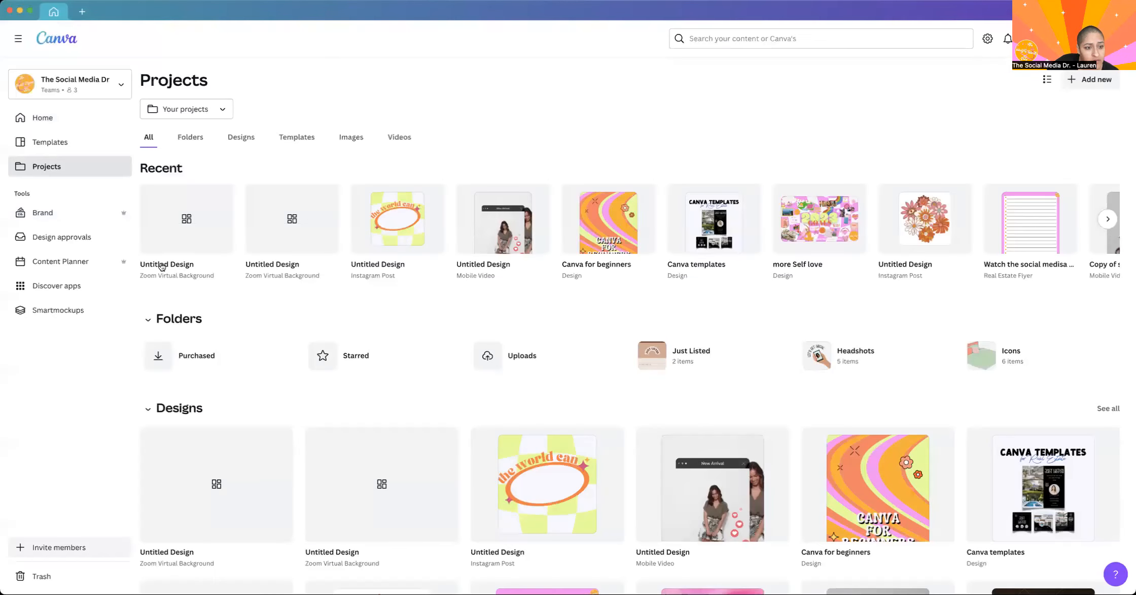
click(56, 124)
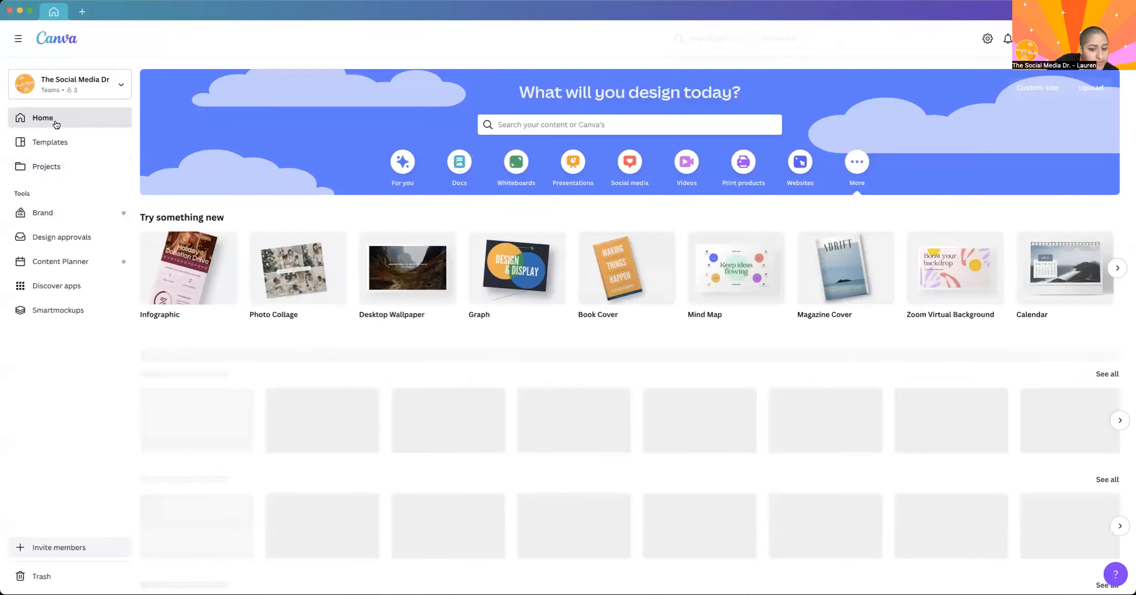
click(42, 172)
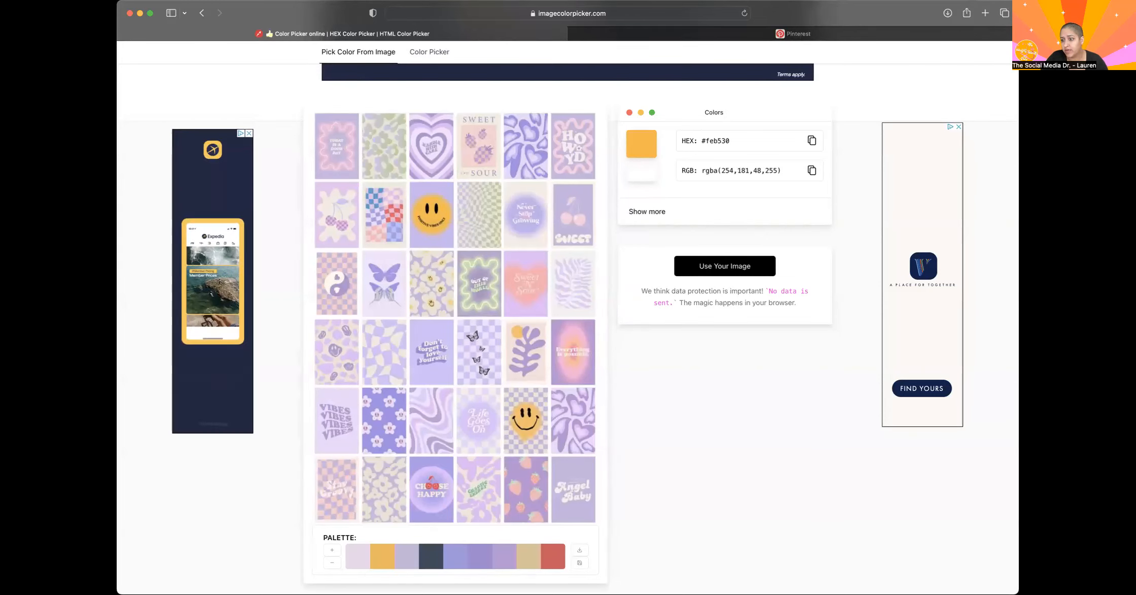
Switch to Safari, open canva.com in a new tab, and bring up the styles of the recent countdown story.
drag(1111, 203, 1135, 203)
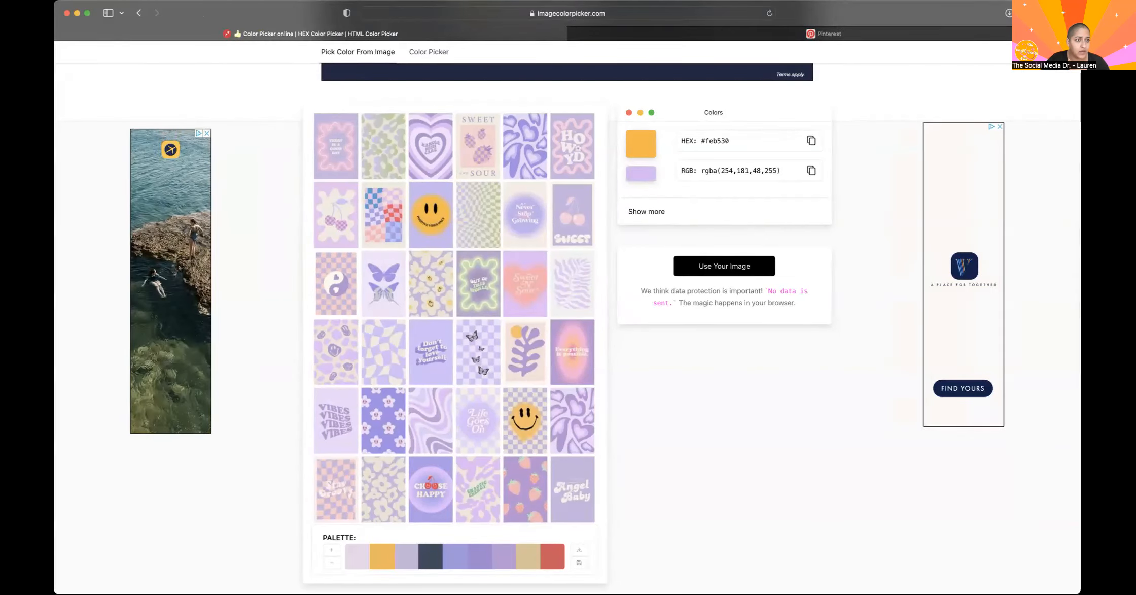
double_click(727, 22)
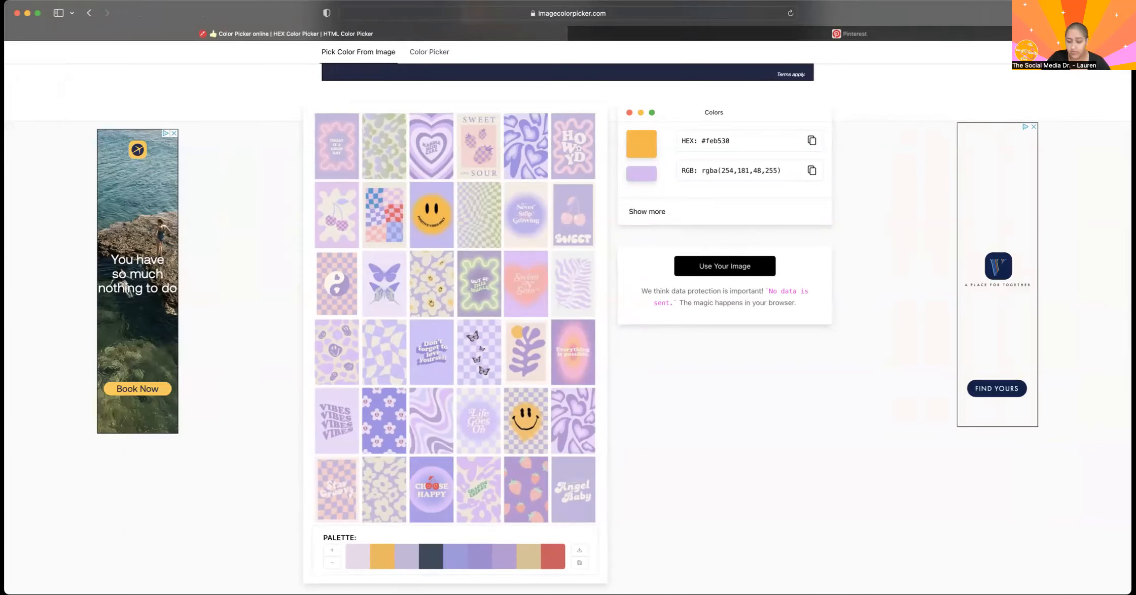
key(super+t)
text(canv\)
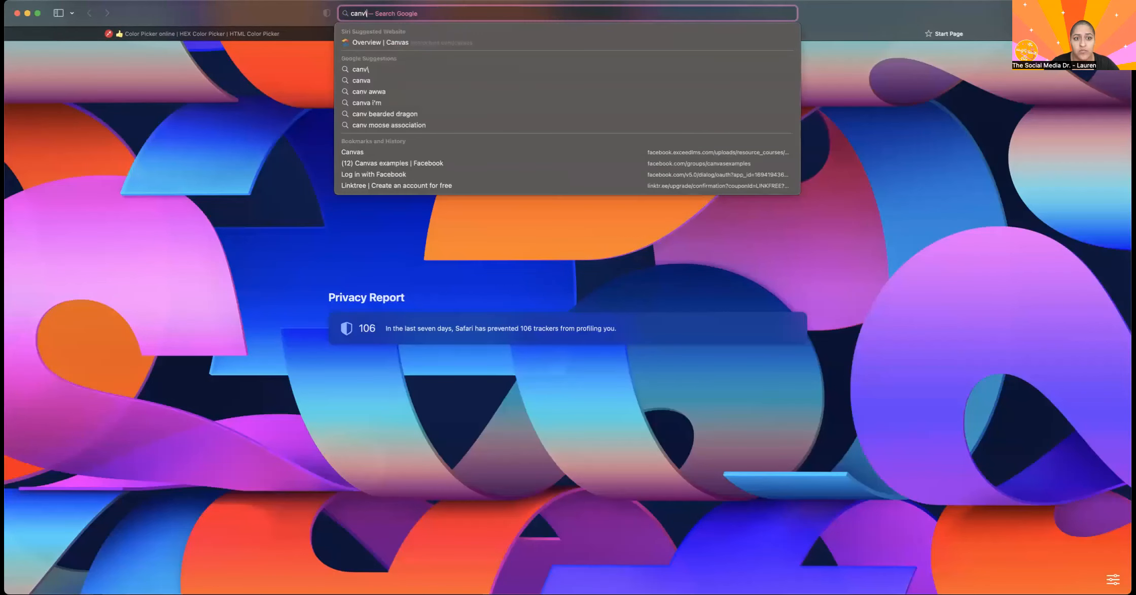
key(BackSpace)
key(Down)
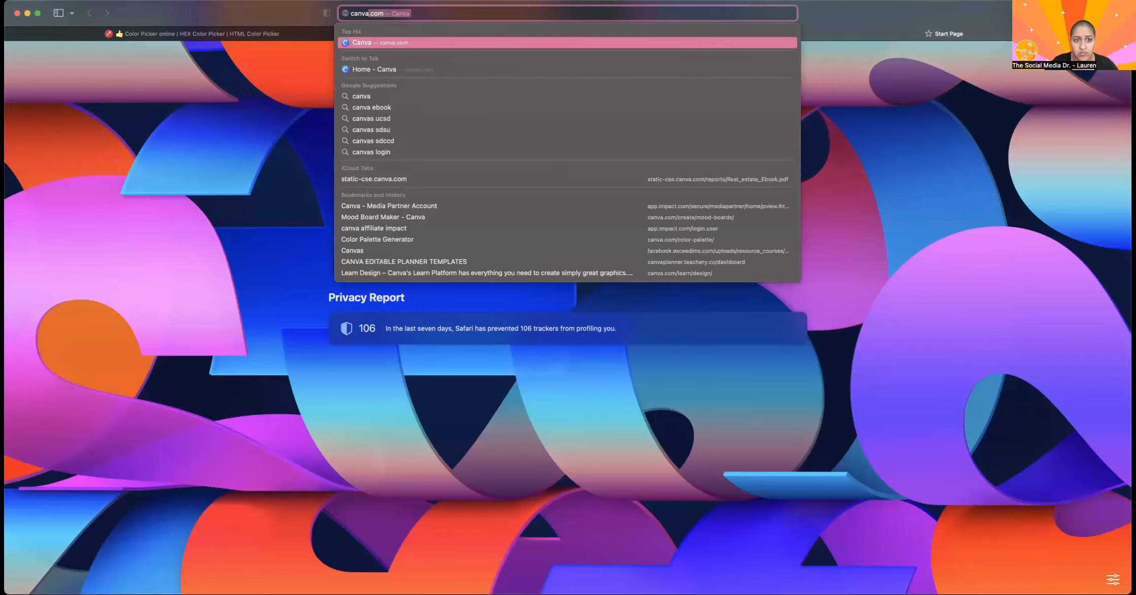
key(Return)
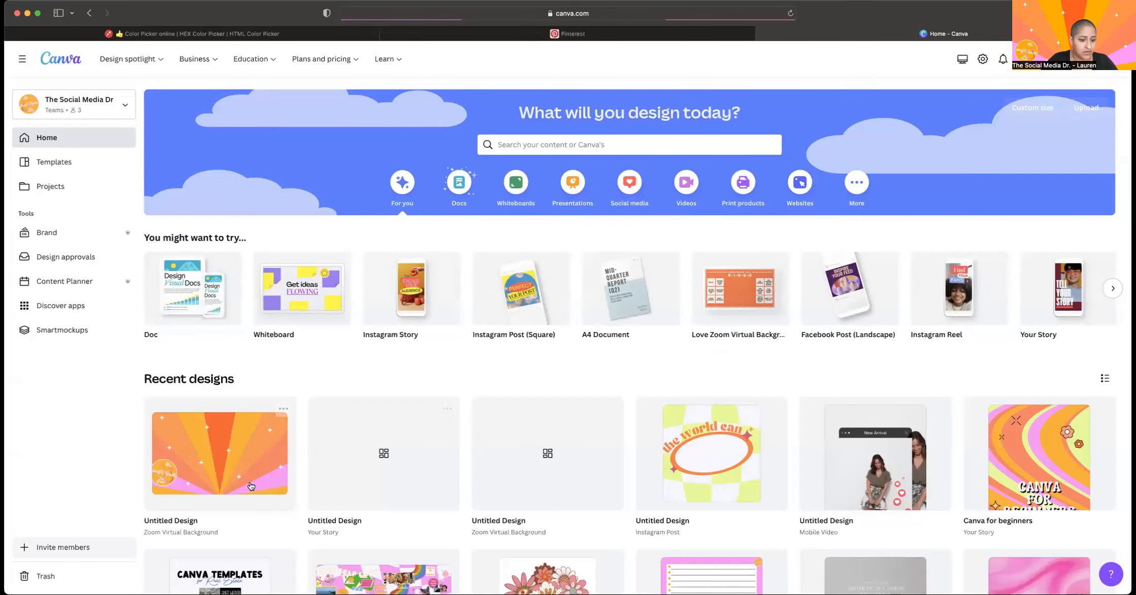
click(371, 481)
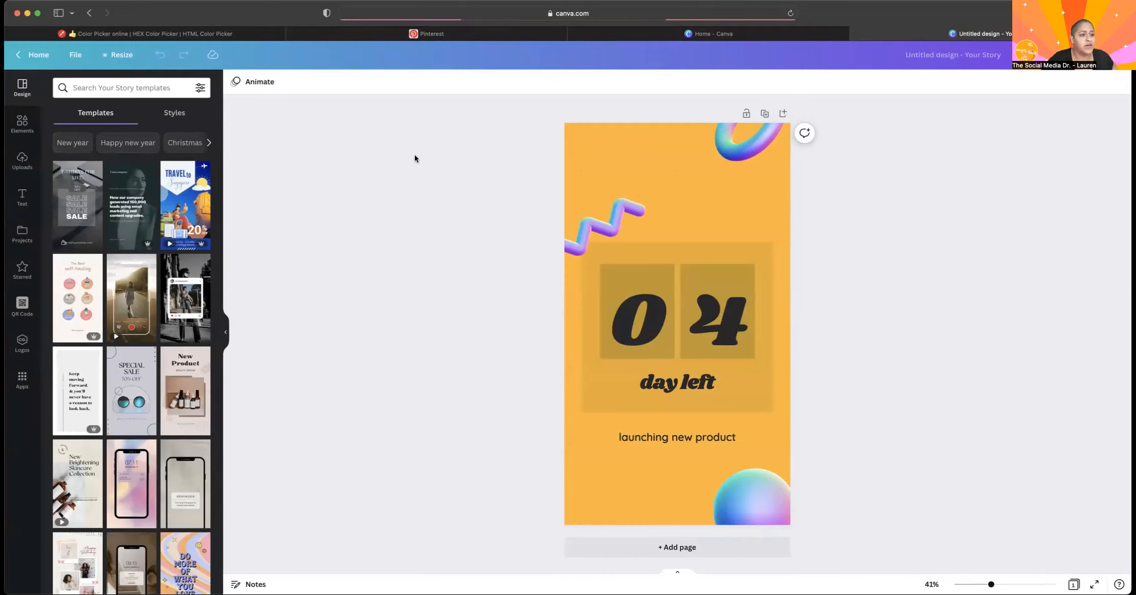
click(170, 122)
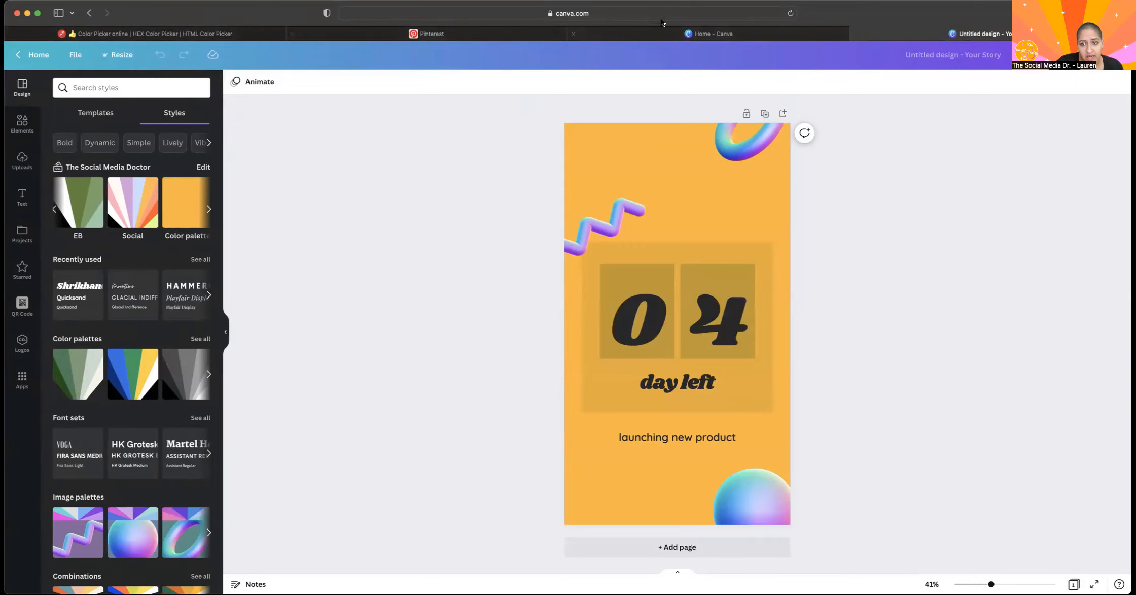
Go back to the Brand Kit and add the red #ED3333 to the custom palette next to the orange swatch.
click(710, 33)
click(47, 232)
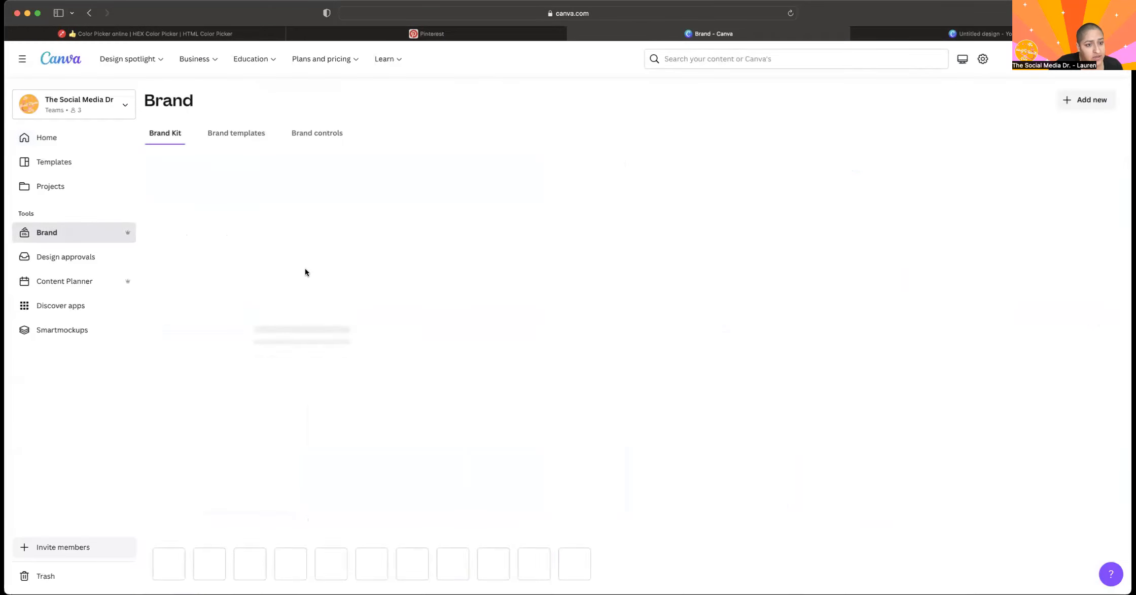
scroll(310, 270, down, 10)
click(208, 520)
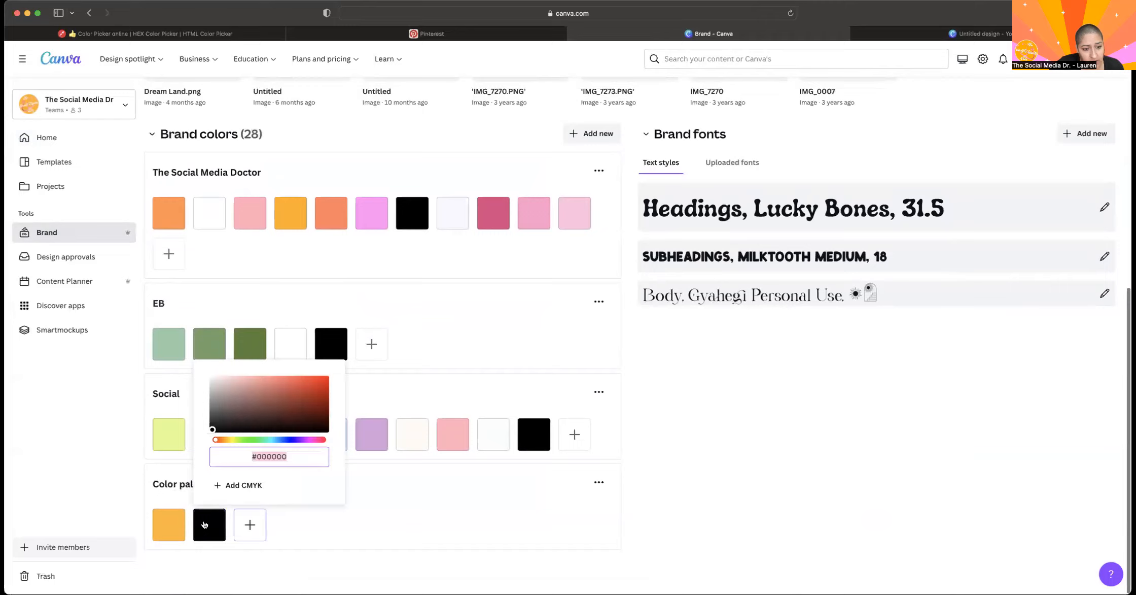
drag(325, 419, 304, 380)
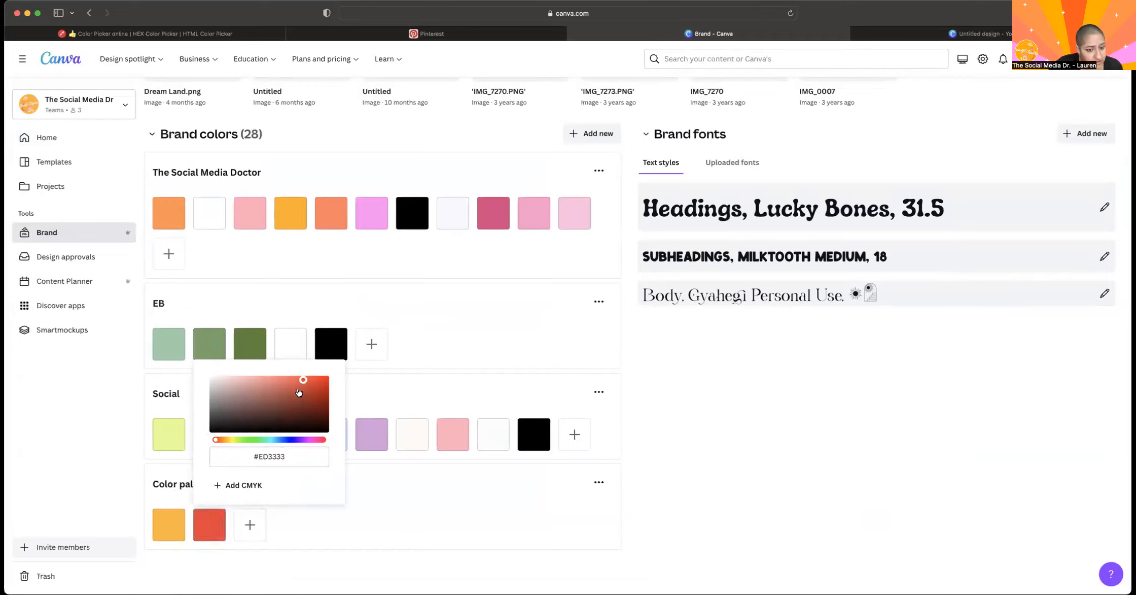
Add the mint green #00FFB3 as the third swatch of the custom palette.
click(247, 533)
click(247, 534)
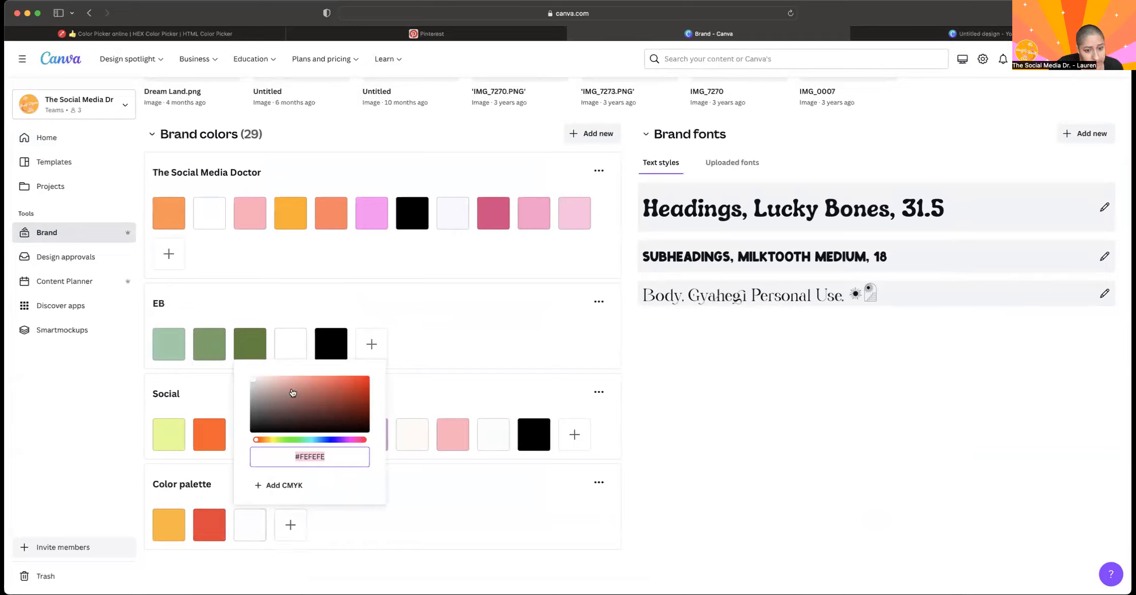
click(308, 438)
drag(338, 399, 379, 378)
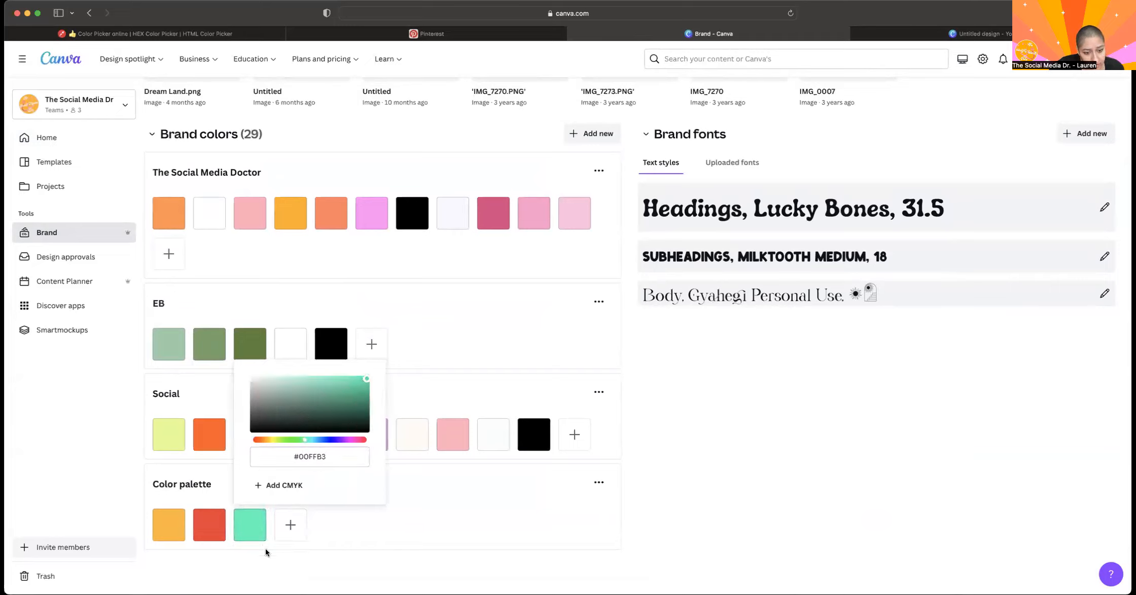
Add a bright magenta-purple as the fourth swatch of the custom palette and close the color picker.
click(290, 524)
click(385, 439)
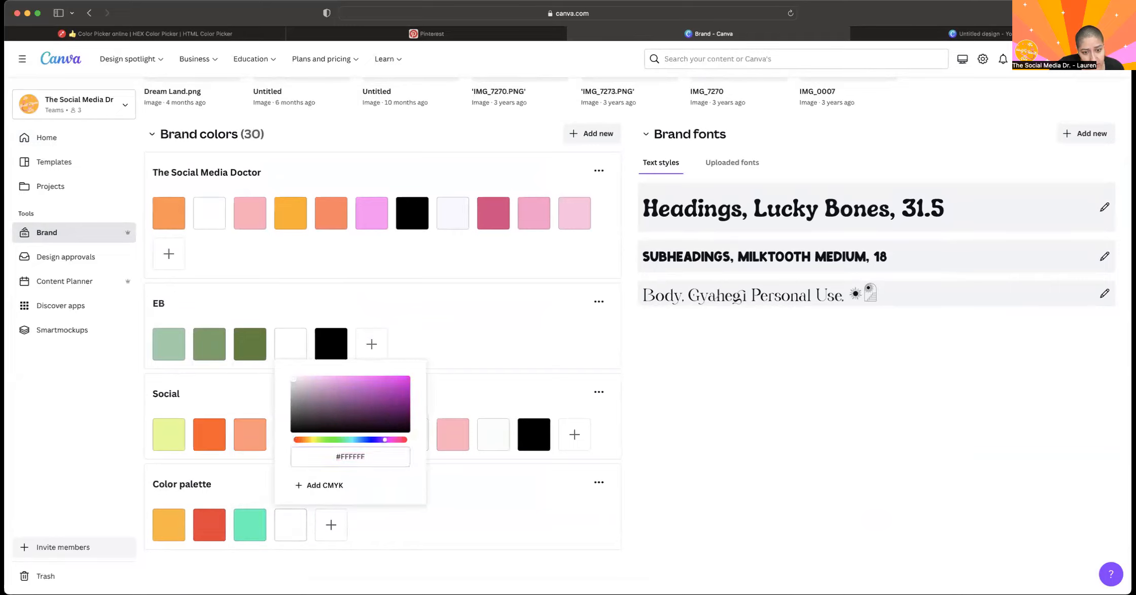
drag(405, 381, 415, 379)
click(451, 521)
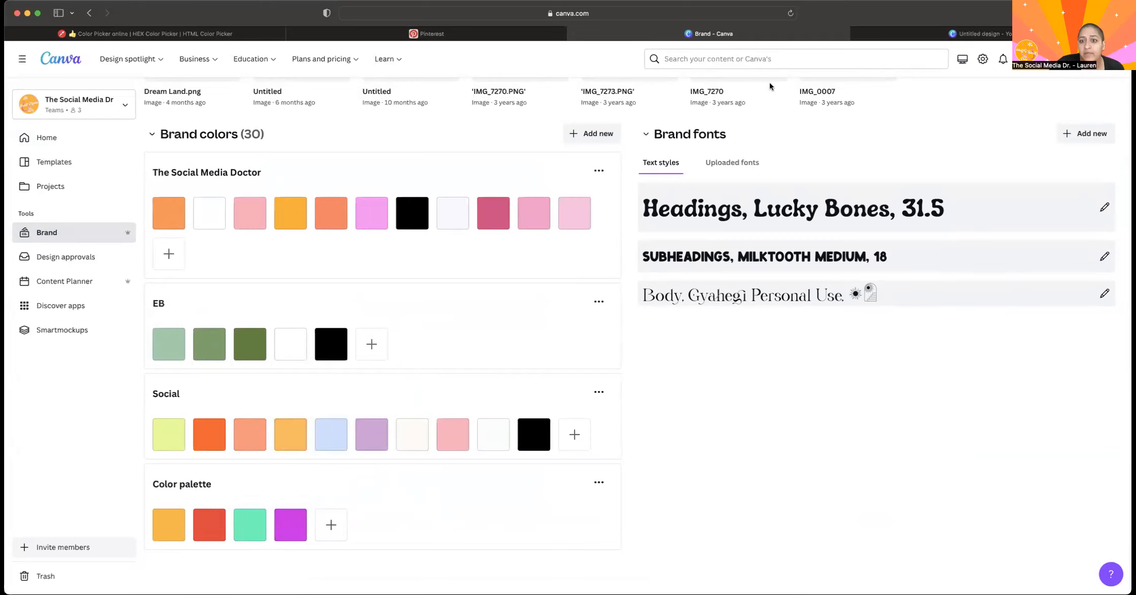
Reload the countdown story and bring the four-color custom palette into view among its brand styles.
click(890, 40)
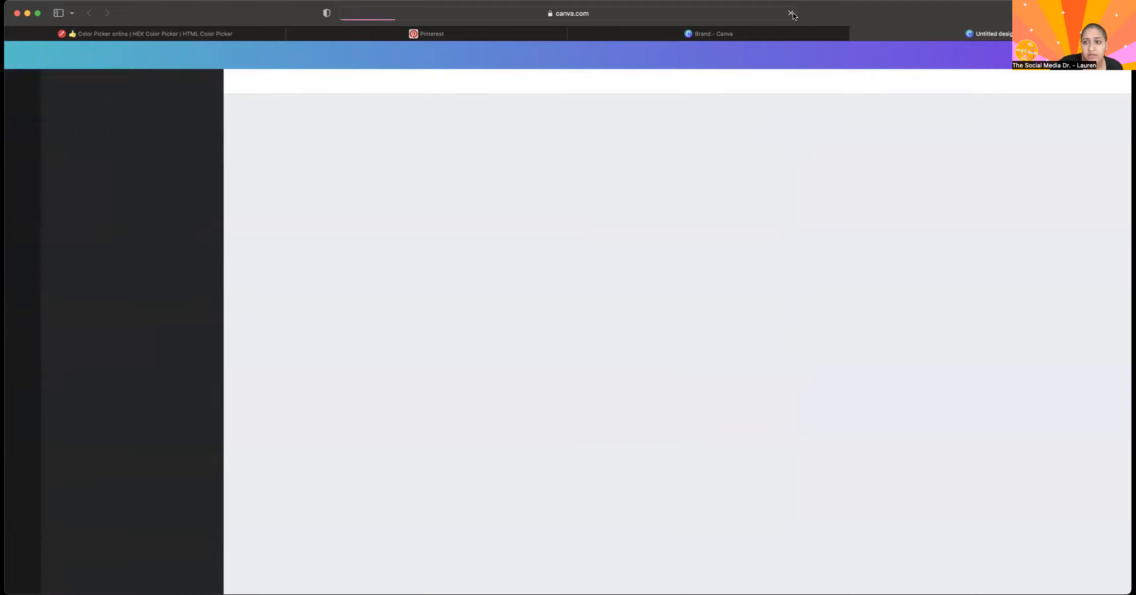
click(171, 114)
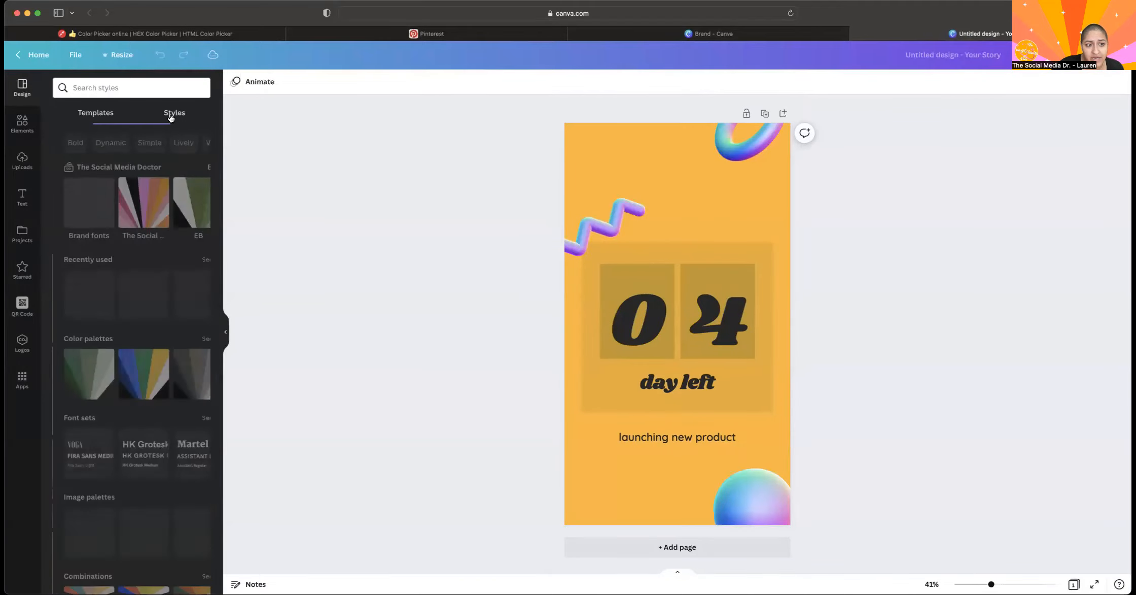
click(208, 211)
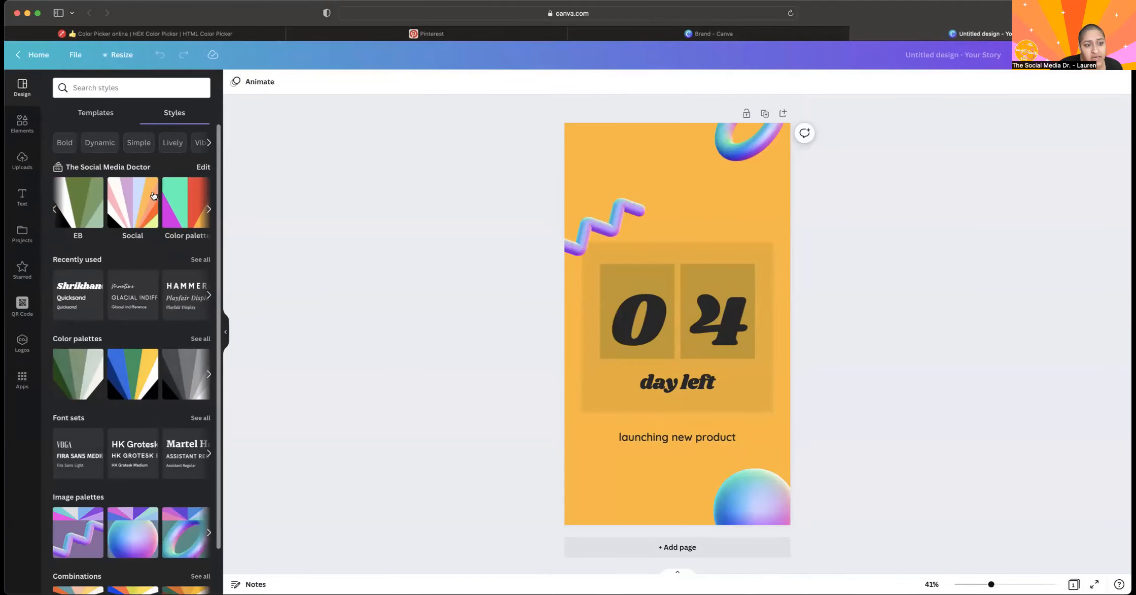
Apply the custom brand palette to the story and shuffle its colors until the background is orange with purple text.
click(176, 199)
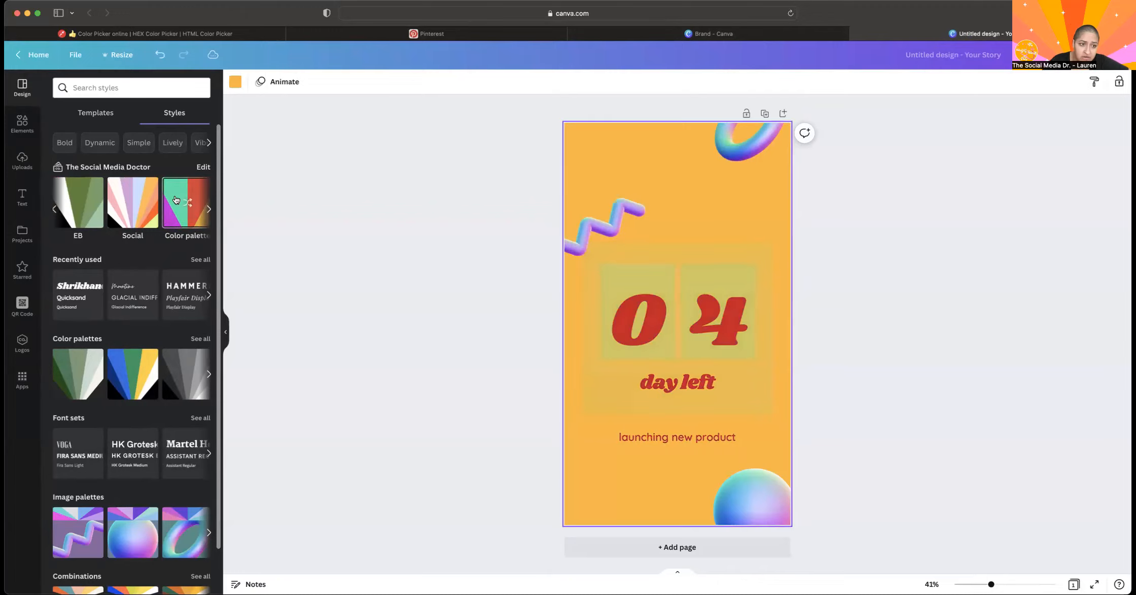
click(176, 199)
click(176, 200)
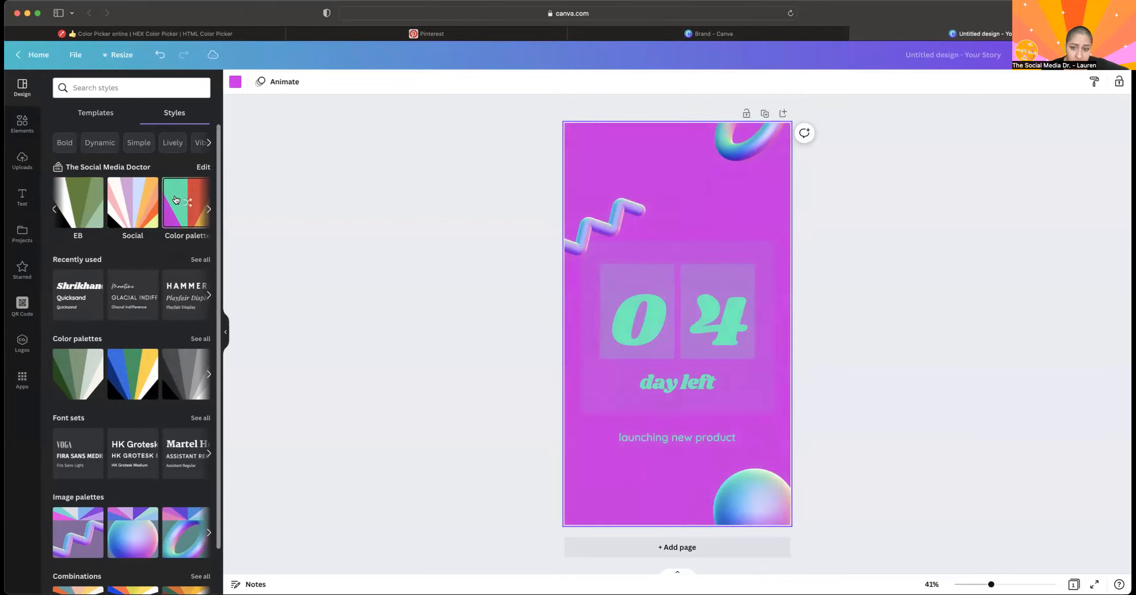
click(176, 199)
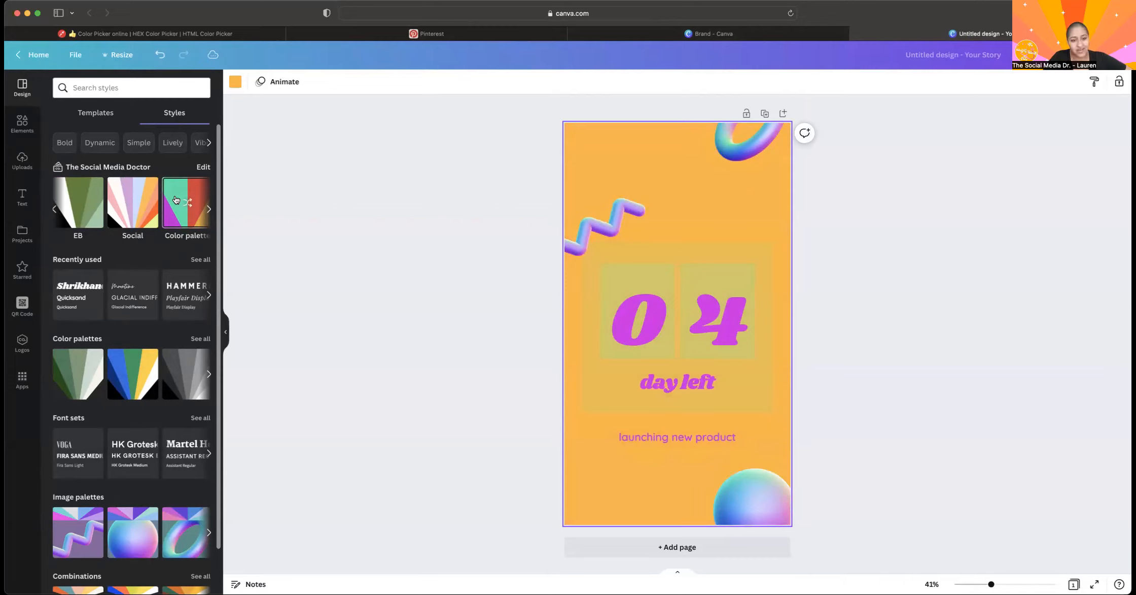
Shuffle the custom brand palette on the countdown story until the background is red with mint green text.
click(186, 205)
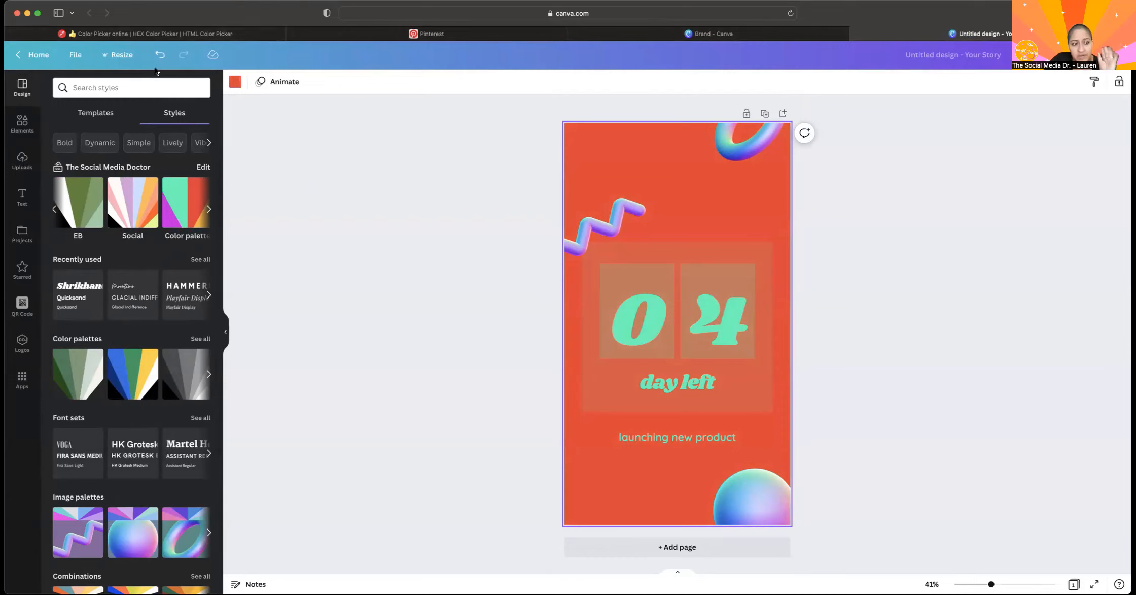
click(88, 115)
click(174, 112)
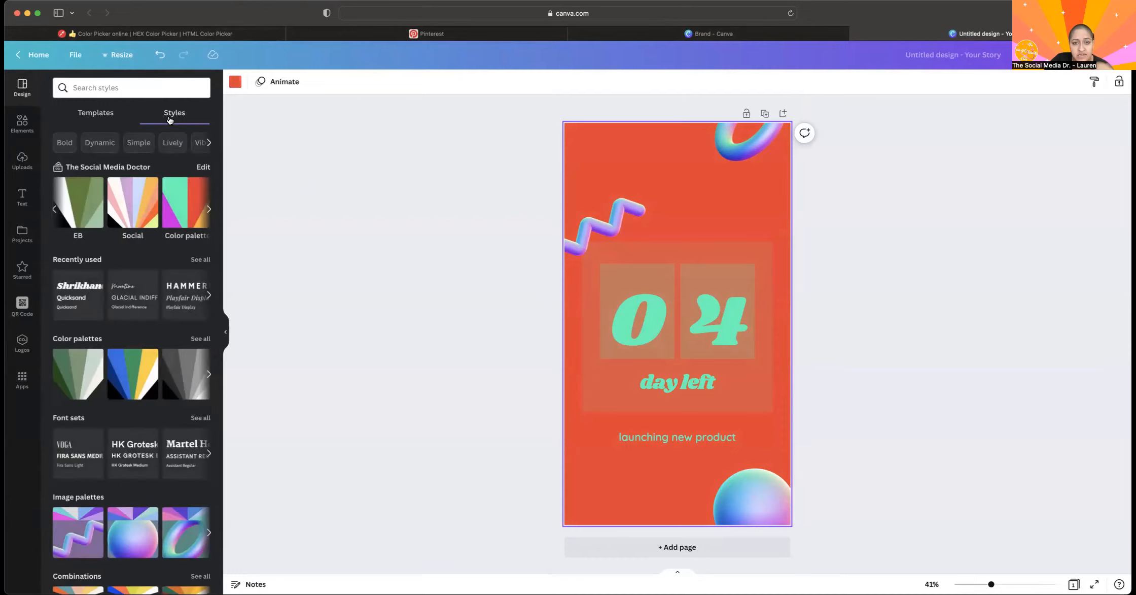
Browse the Elements library's main categories and view its search suggestions.
click(20, 120)
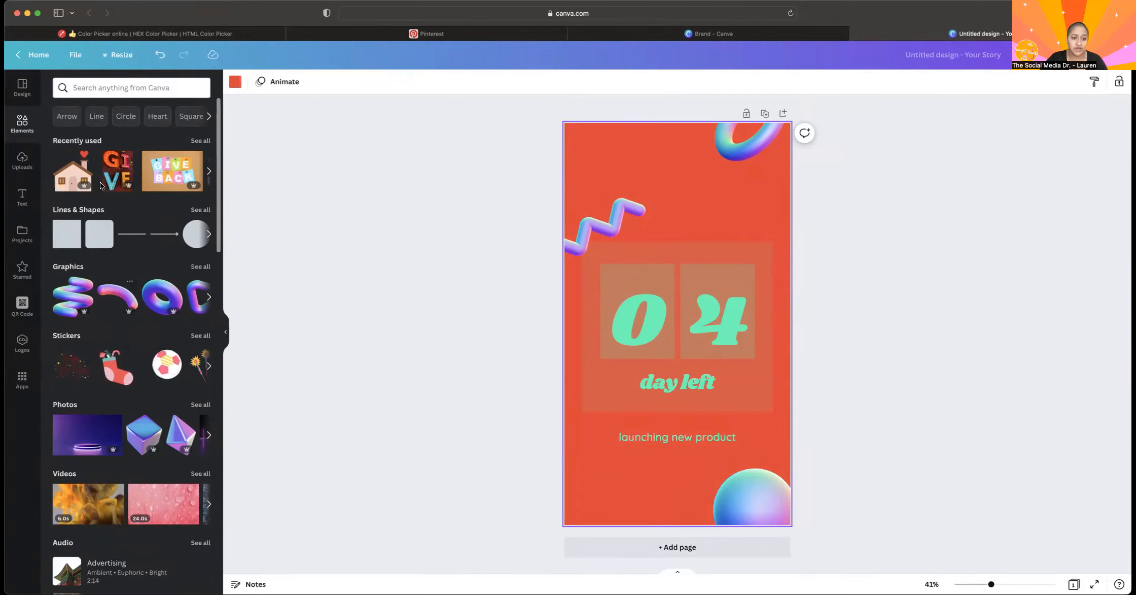
scroll(178, 378, down, 2)
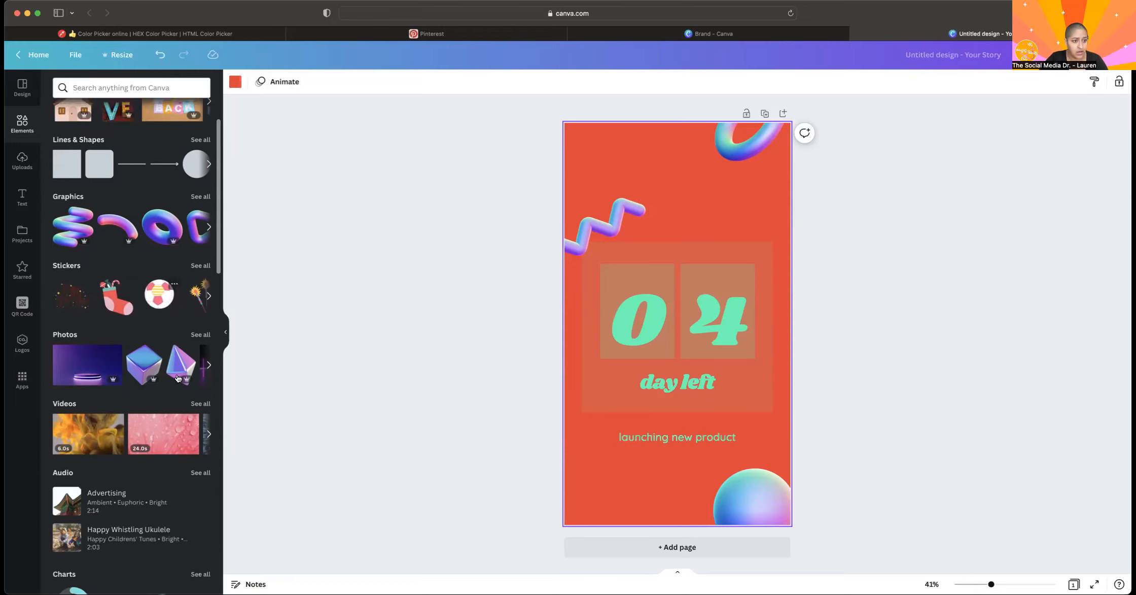
scroll(178, 378, up, 1)
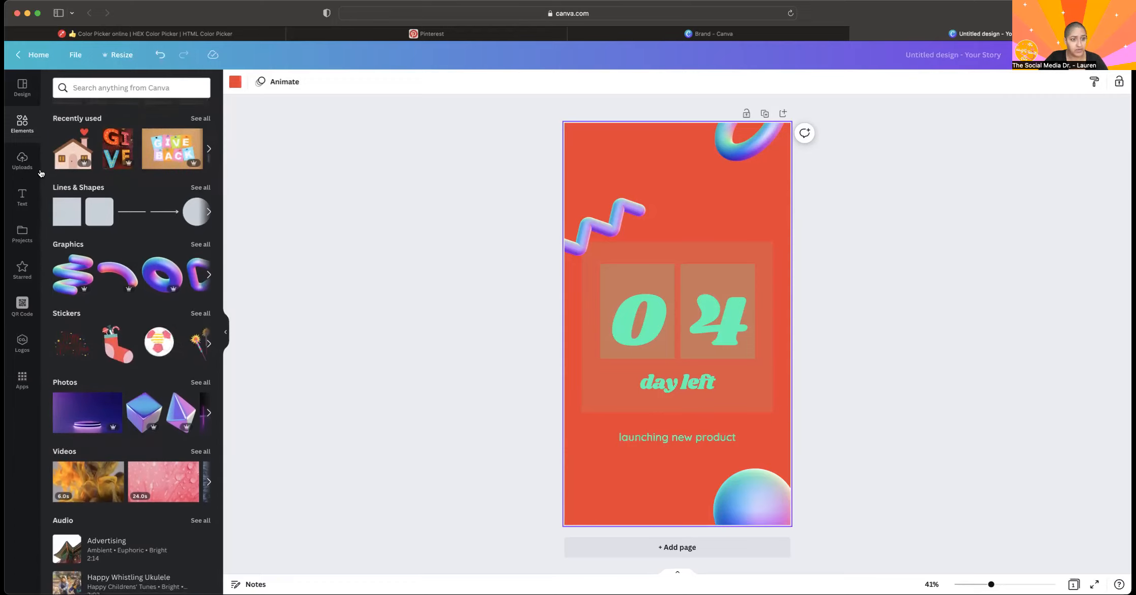
scroll(120, 156, down, 5)
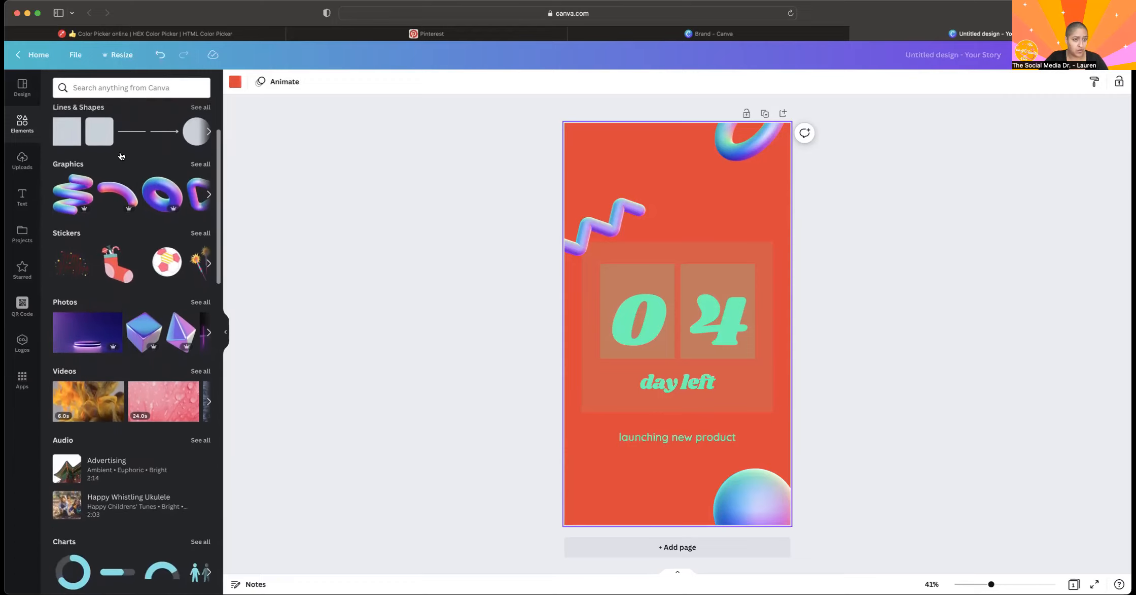
click(131, 87)
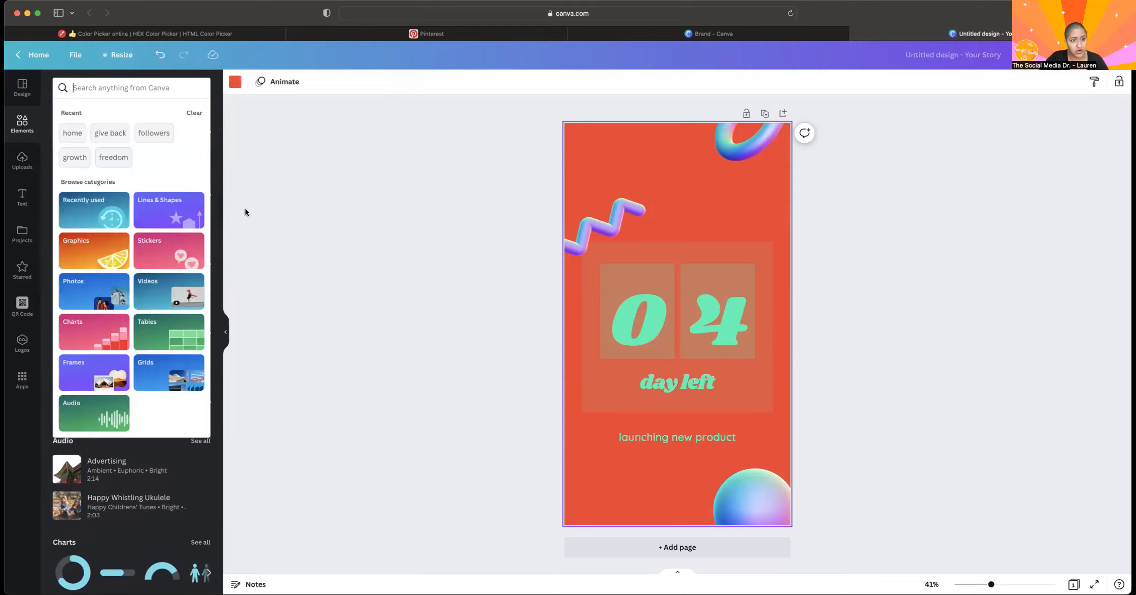
click(243, 322)
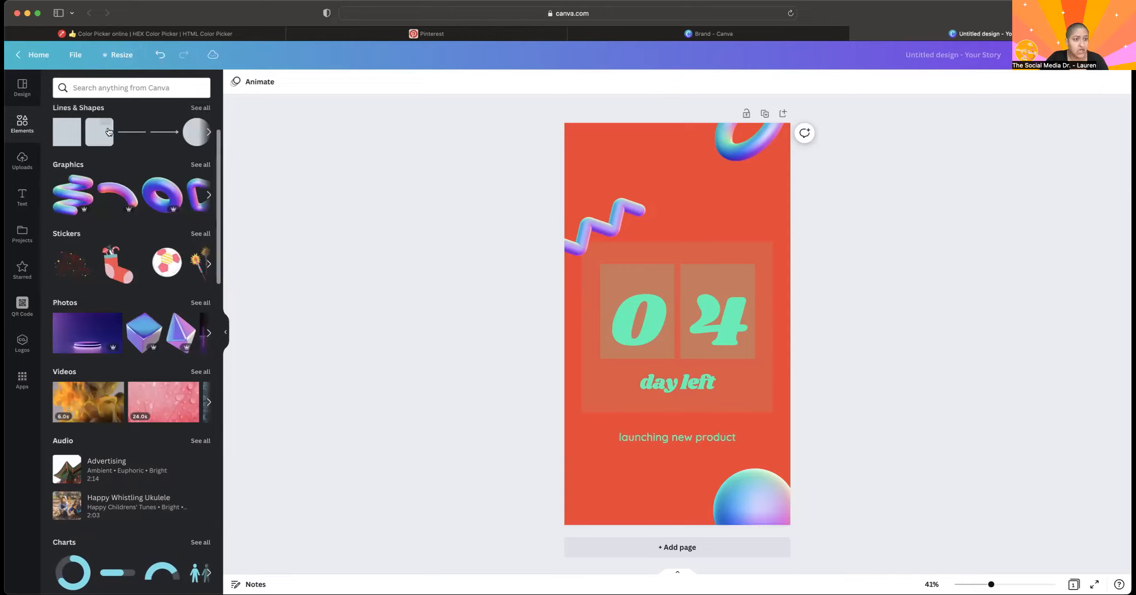
Look through the full Lines & Shapes, Graphics and Stickers collections in the Elements library.
click(204, 109)
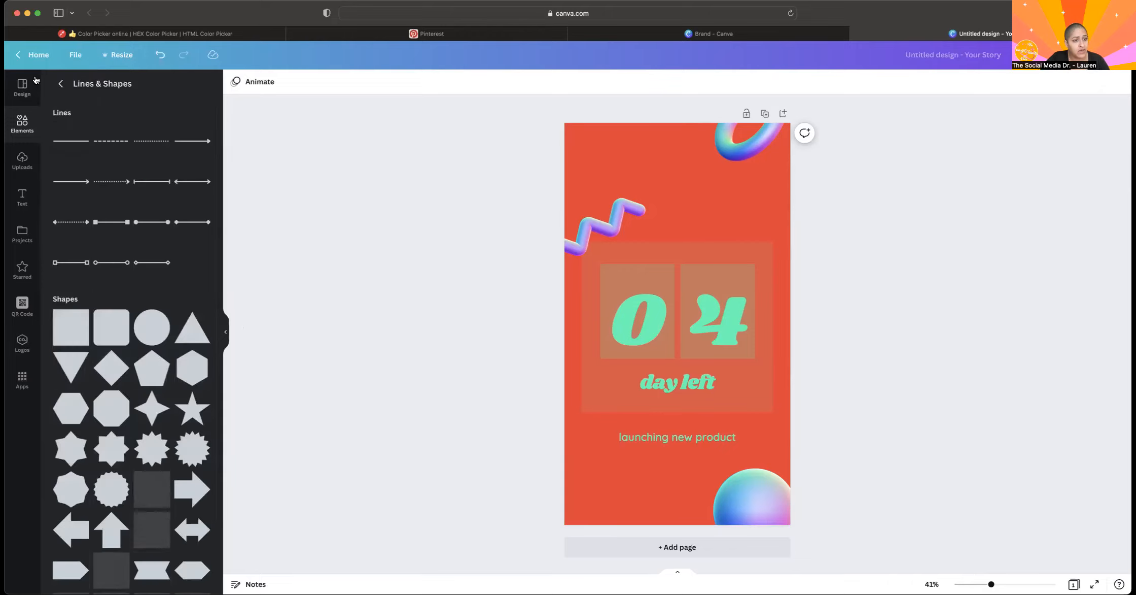
scroll(140, 357, down, 5)
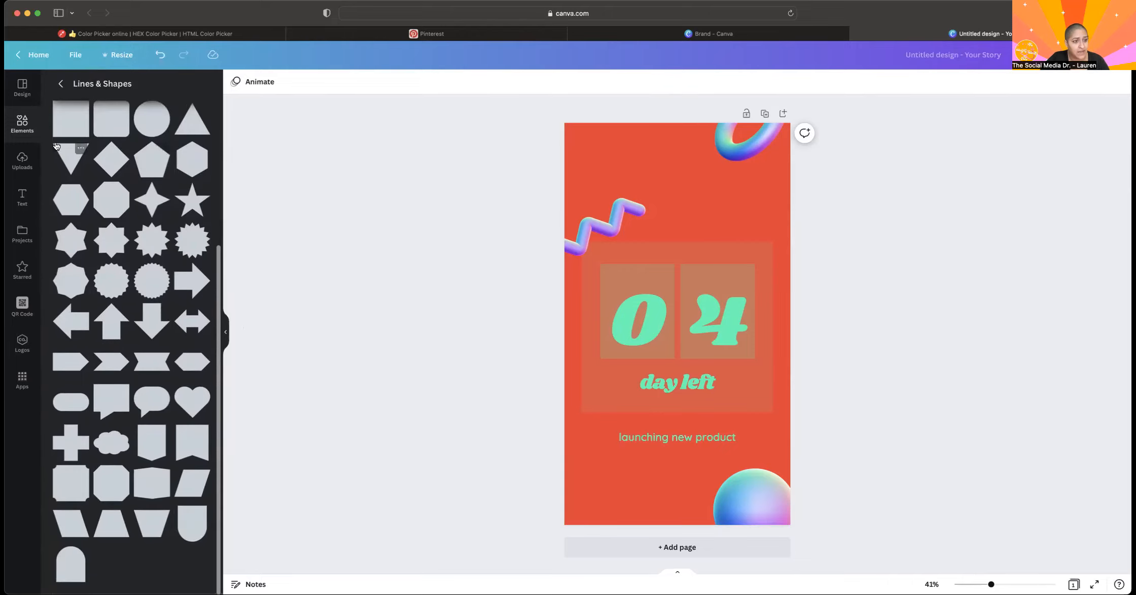
click(60, 83)
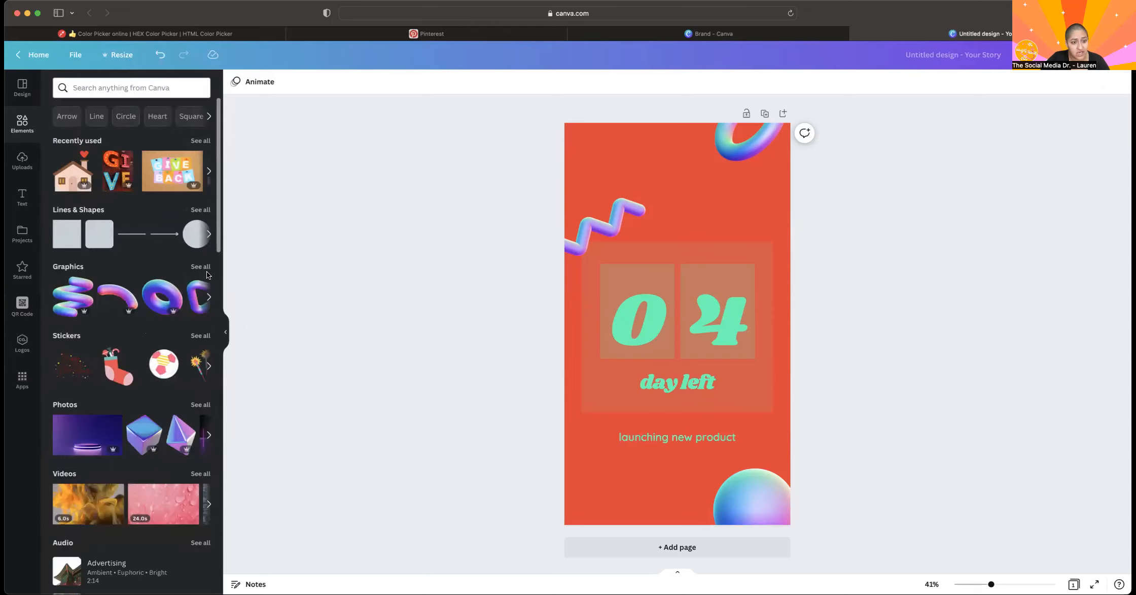
click(203, 269)
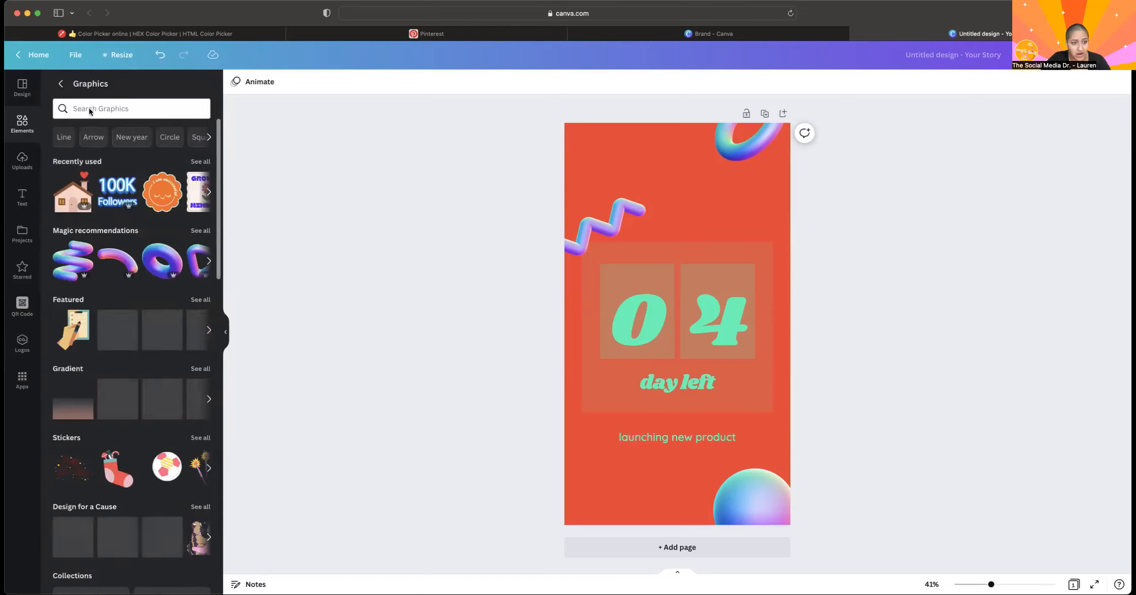
click(60, 84)
scroll(152, 304, down, 1)
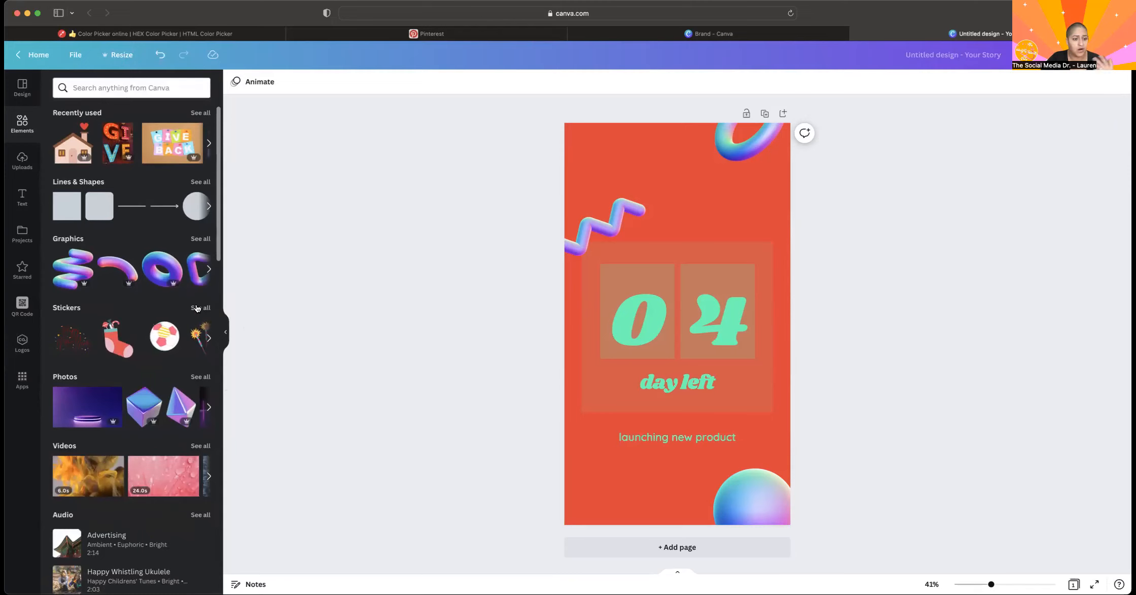
click(197, 308)
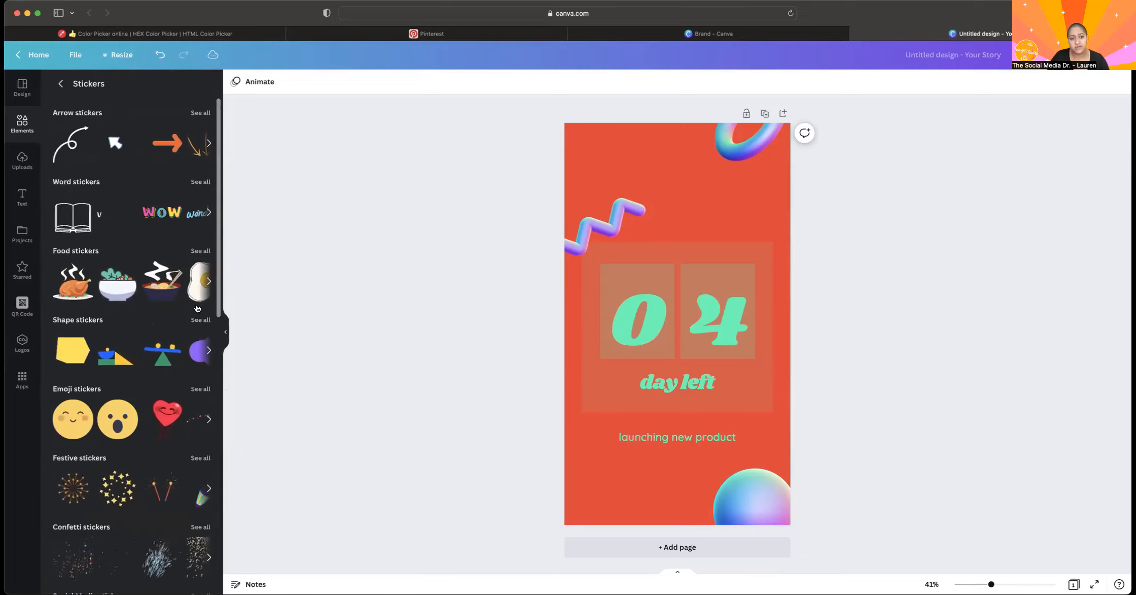
click(57, 82)
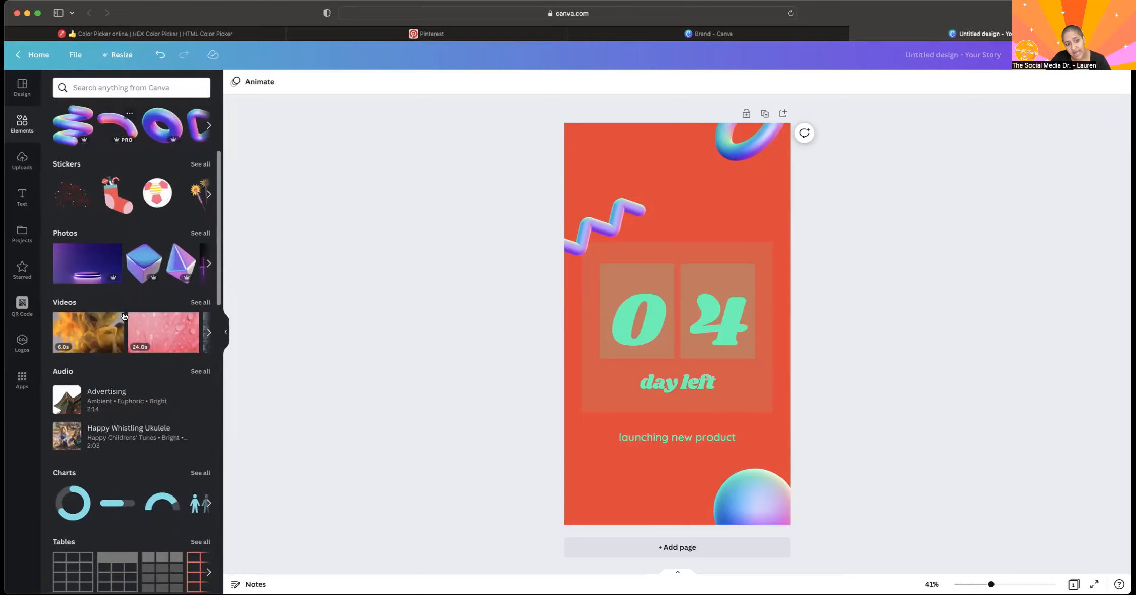
Look through the remaining Elements categories, including charts, tables, frames, grids and the graphic collections.
scroll(127, 309, down, 3)
scroll(176, 164, down, 15)
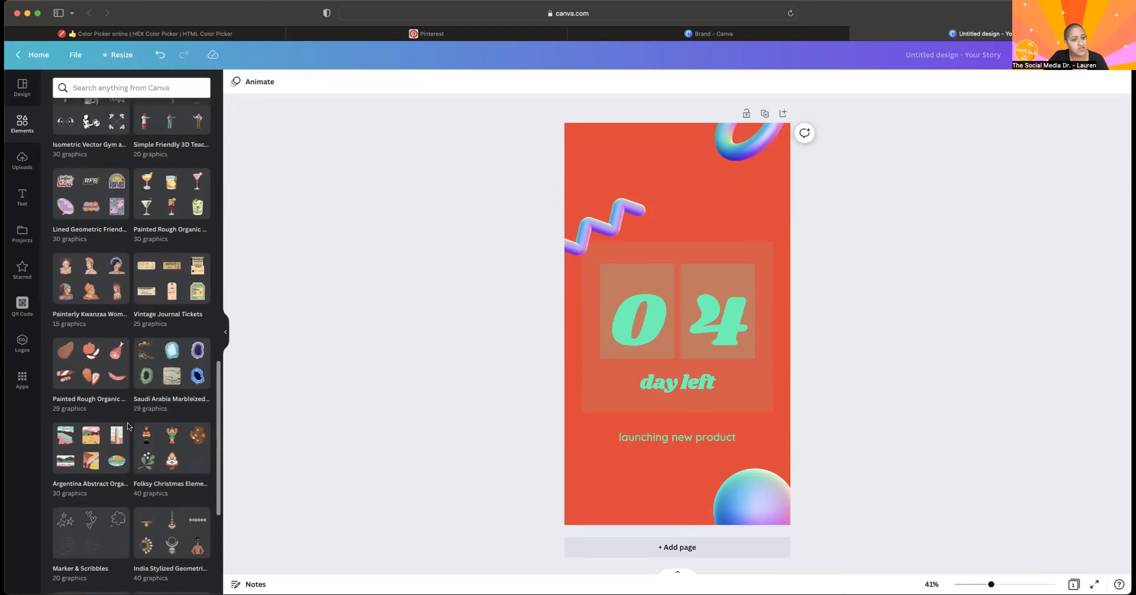
scroll(128, 426, down, 10)
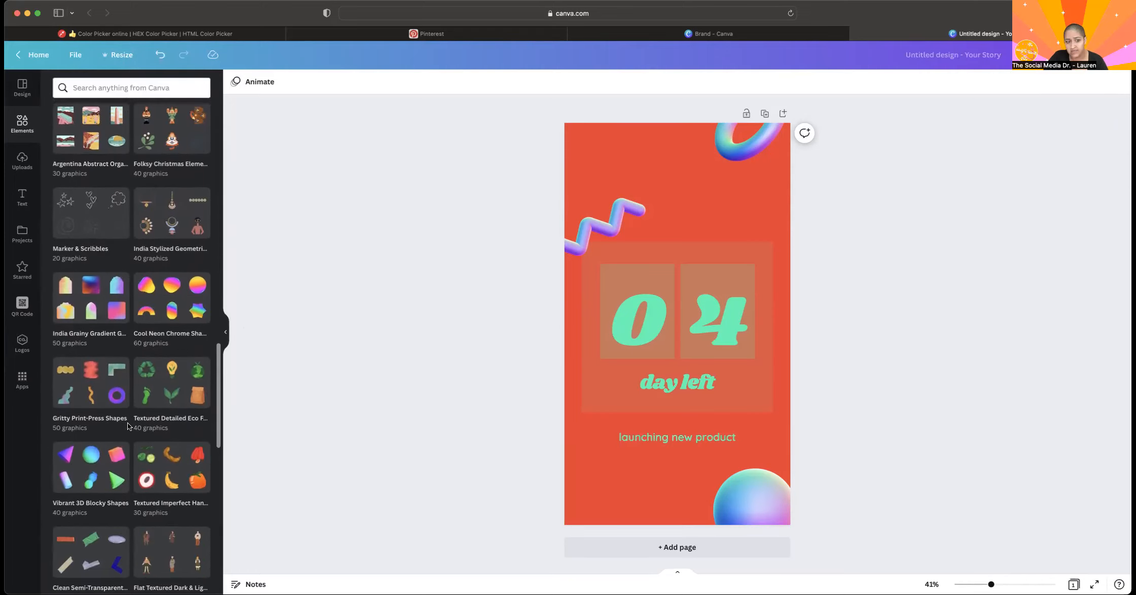
scroll(128, 426, up, 10)
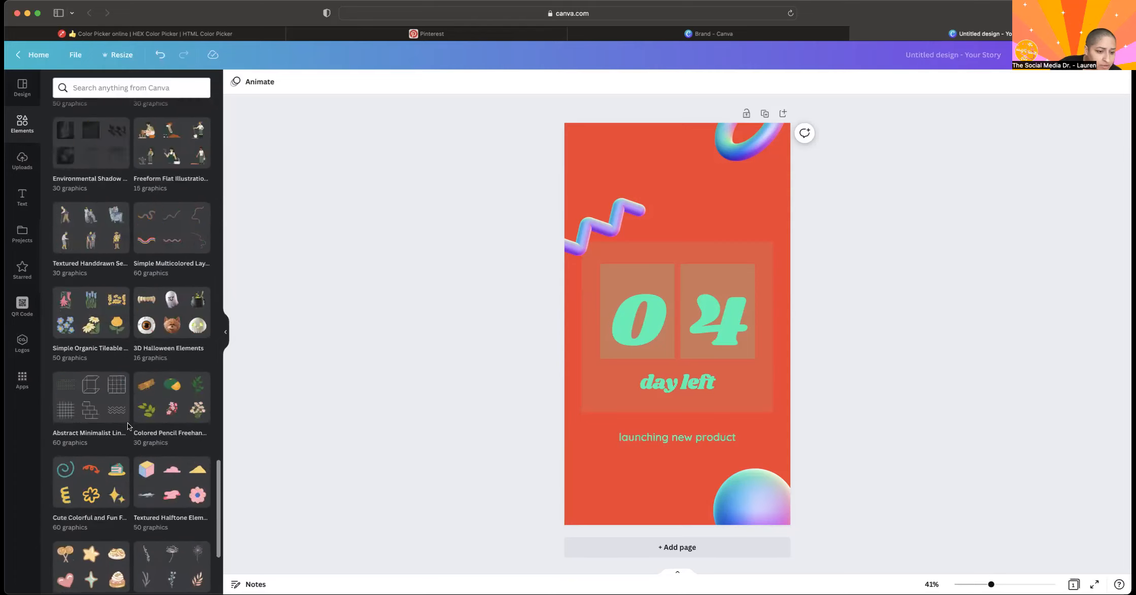
scroll(129, 427, up, 10)
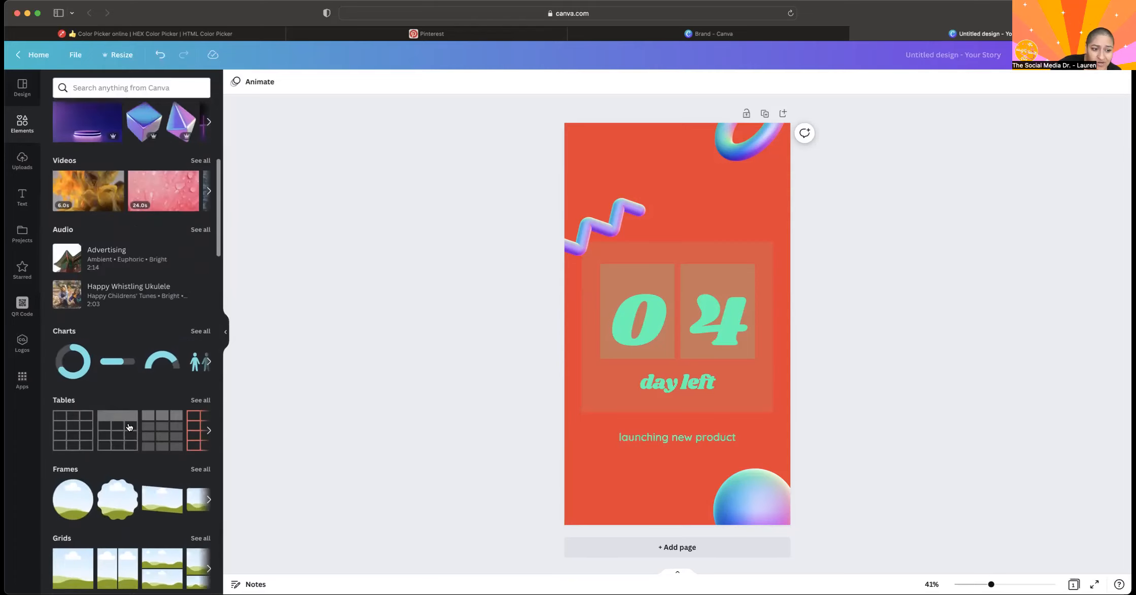
scroll(129, 427, down, 1)
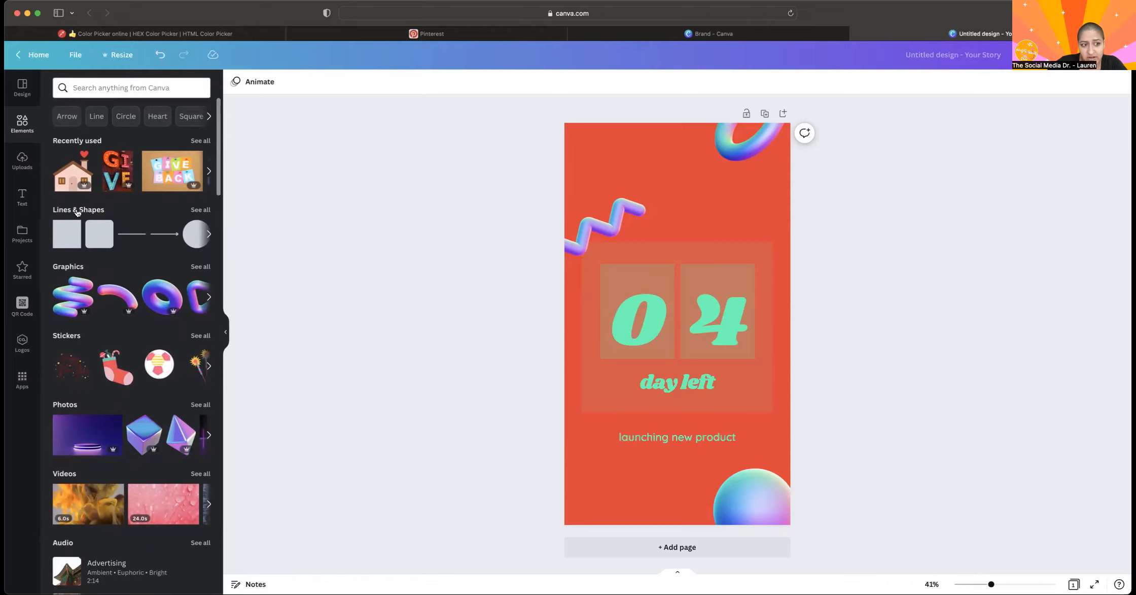
Delete all the countdown story's elements and its background to leave a blank white page.
drag(534, 106, 858, 573)
key(Delete)
click(746, 357)
key(Delete)
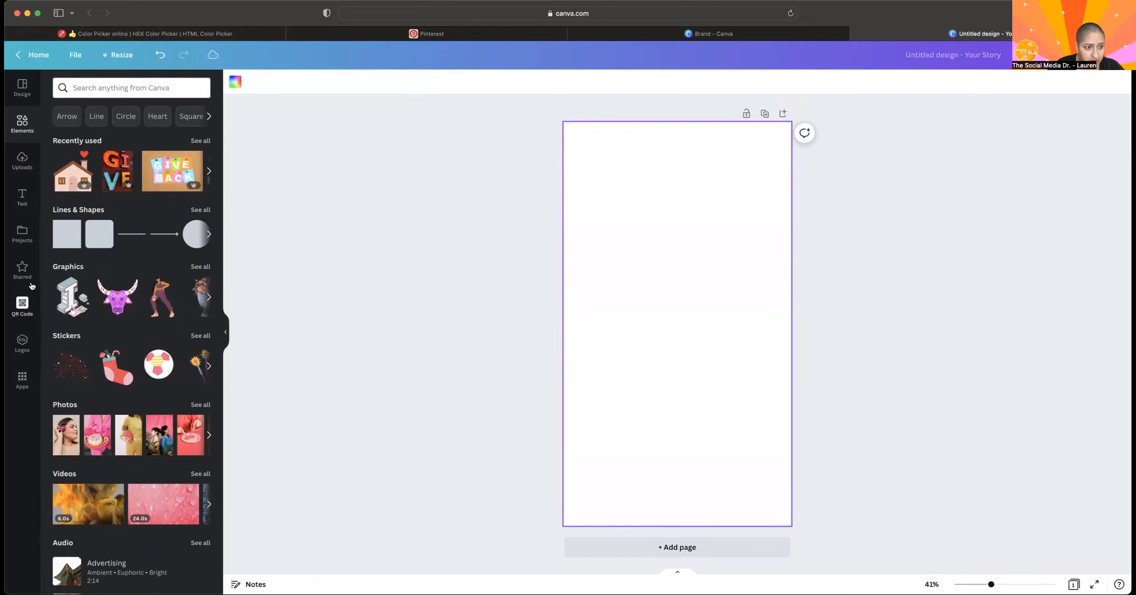
Check the full Lines & Shapes collection and add a plain square to the blank page.
click(199, 210)
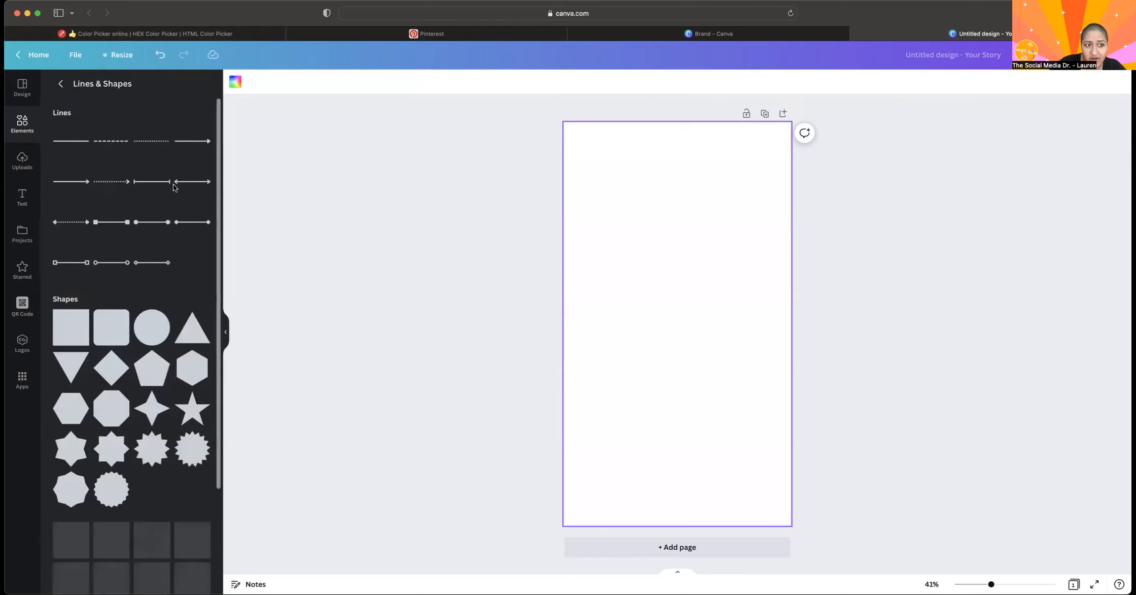
click(64, 85)
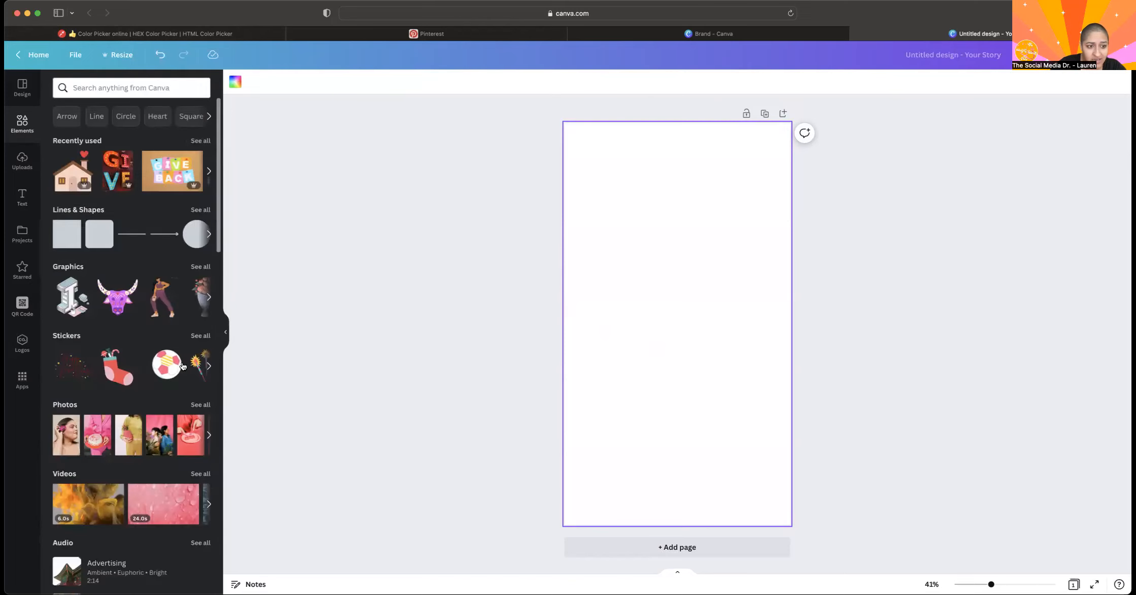
click(71, 243)
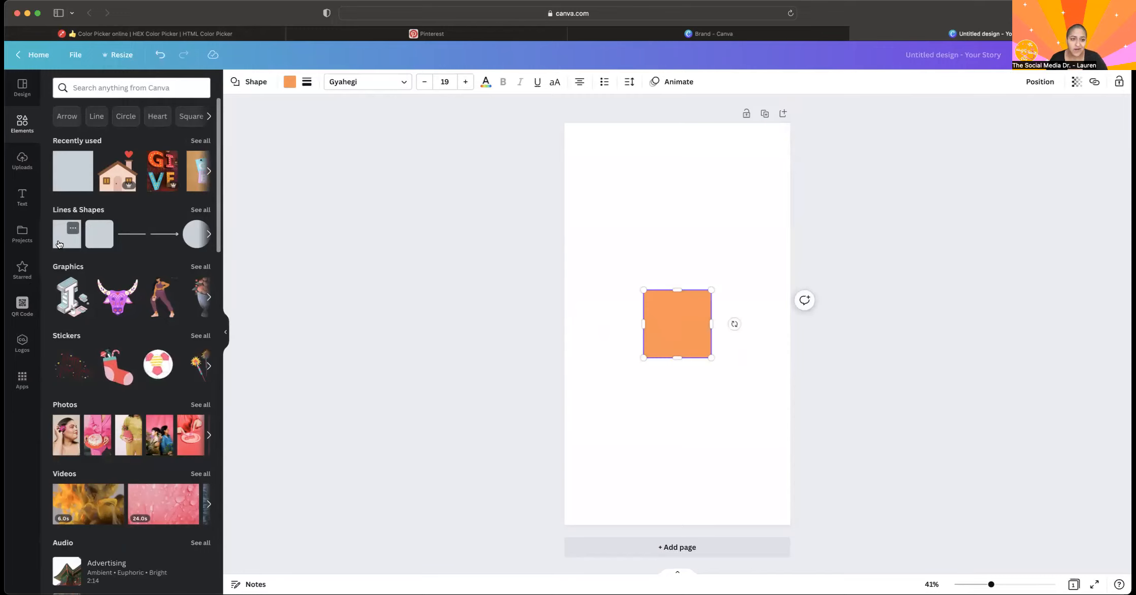
Look through the shapes that can replace the selected square, keeping the square as it is.
click(252, 84)
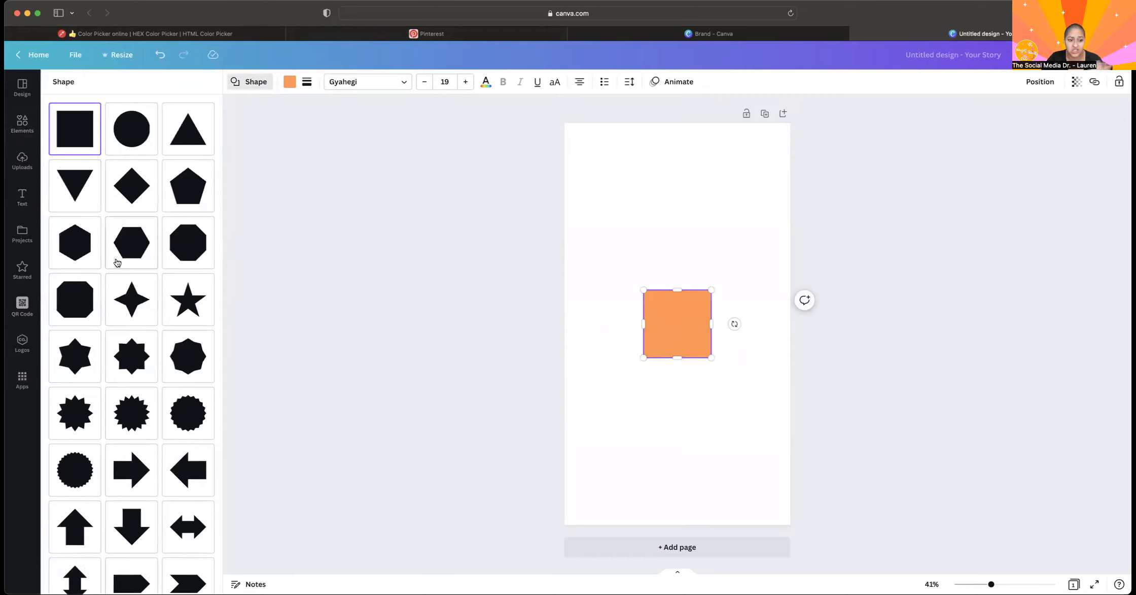
scroll(115, 363, down, 10)
scroll(115, 363, up, 10)
scroll(116, 365, down, 10)
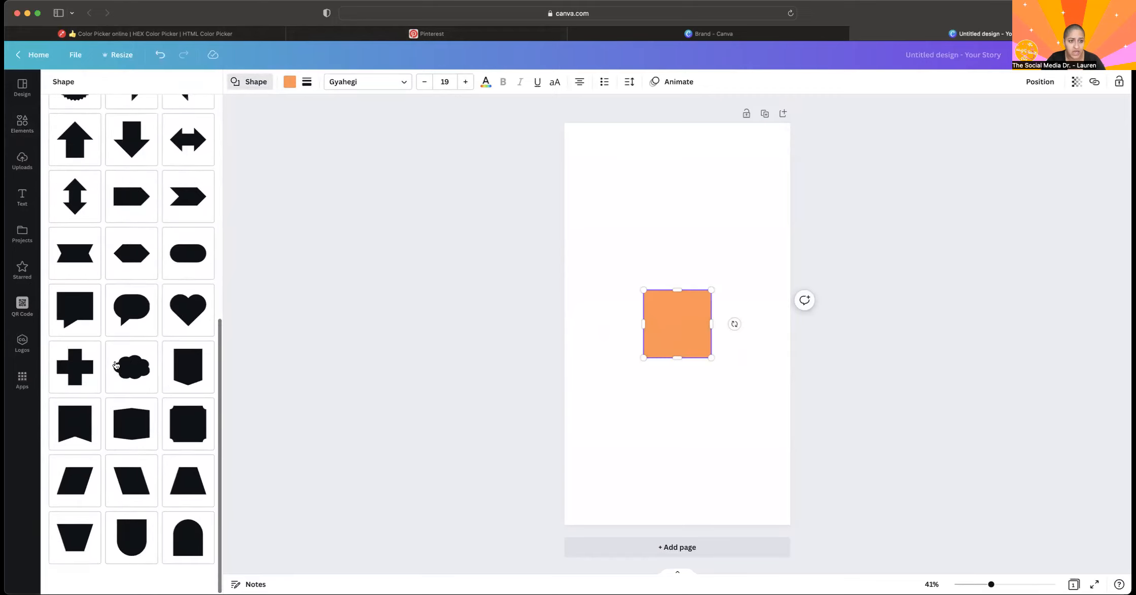
click(395, 324)
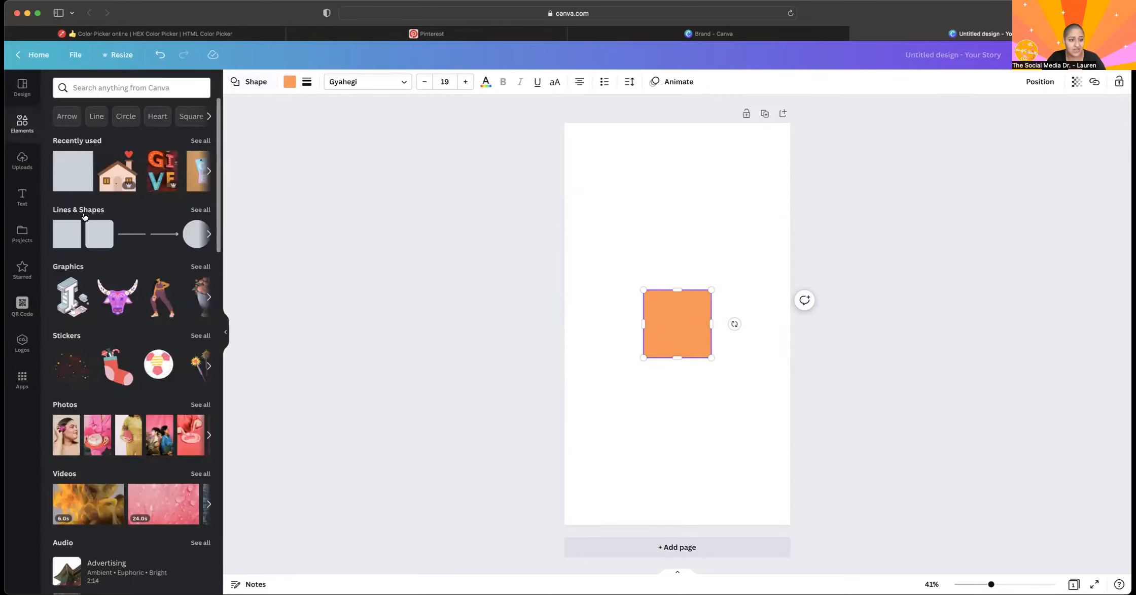
Try a solid straight line across the square, check its line style options, and delete the line.
click(126, 236)
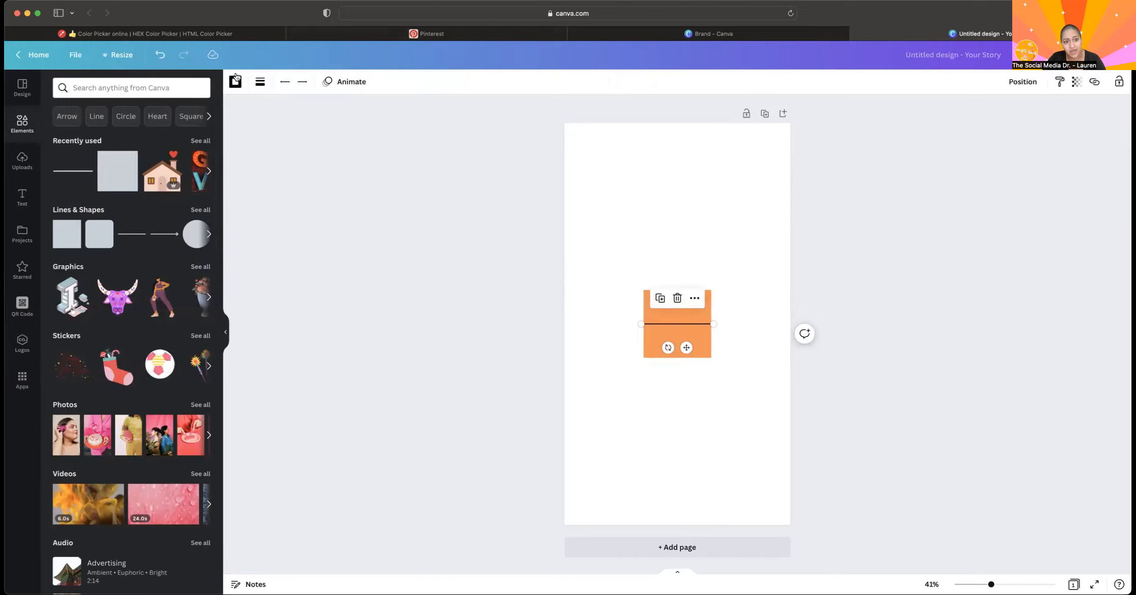
click(260, 82)
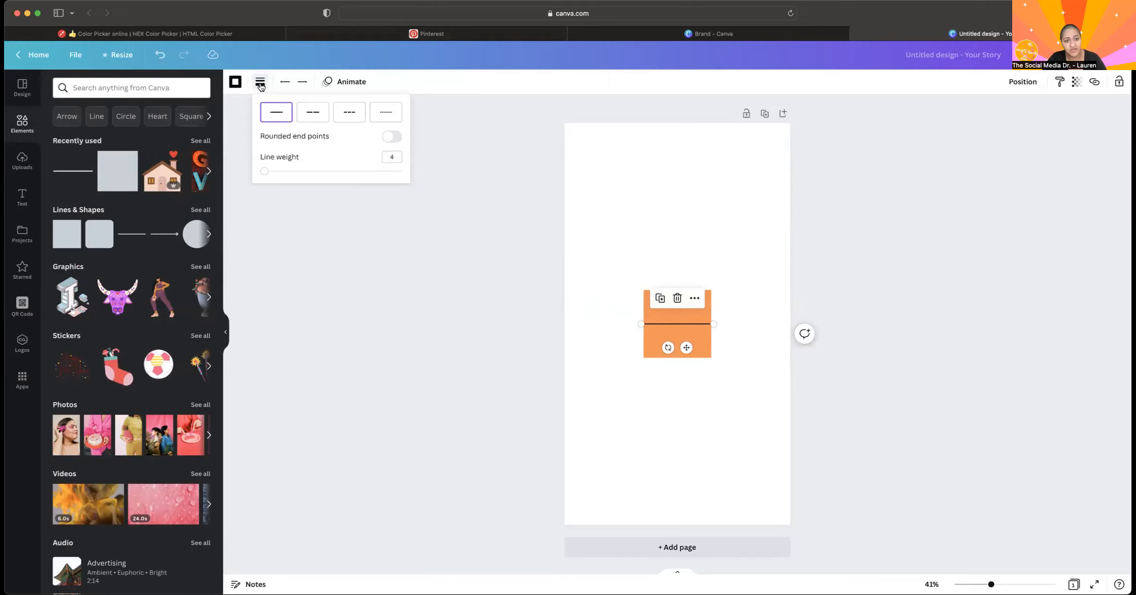
click(491, 361)
click(491, 361)
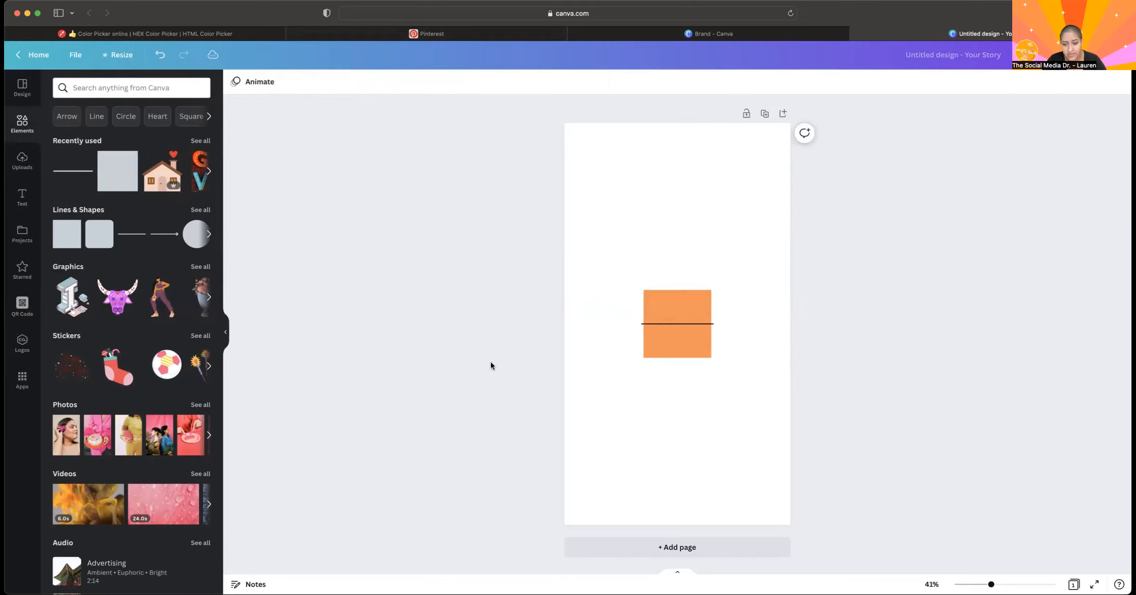
click(652, 327)
key(Delete)
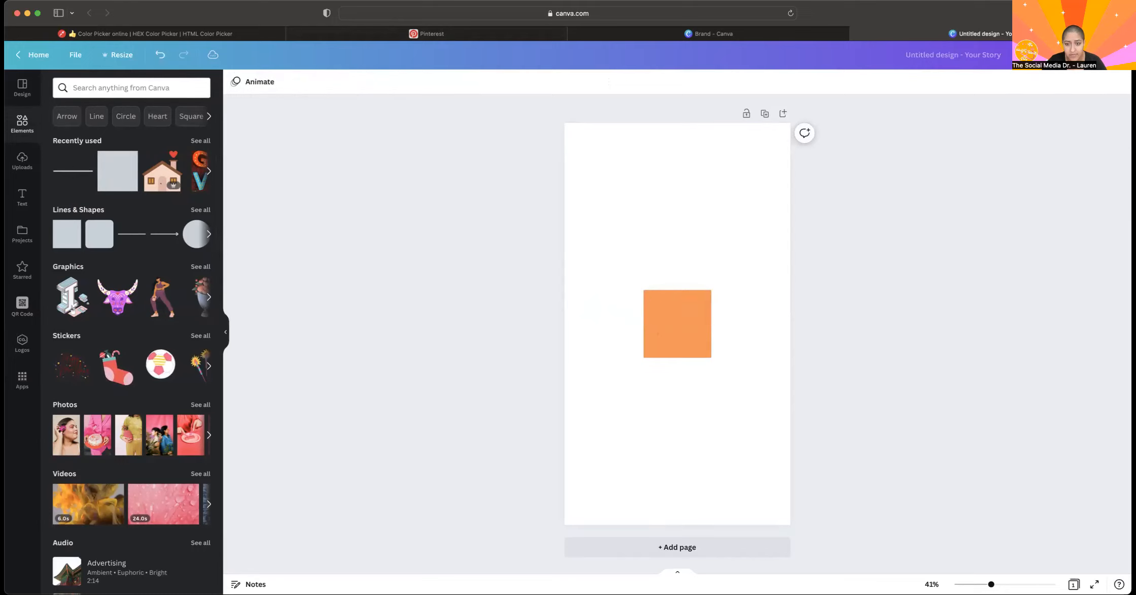
Resize the orange square by its corners into a tall, narrow rectangle in the page's upper-left area.
click(698, 335)
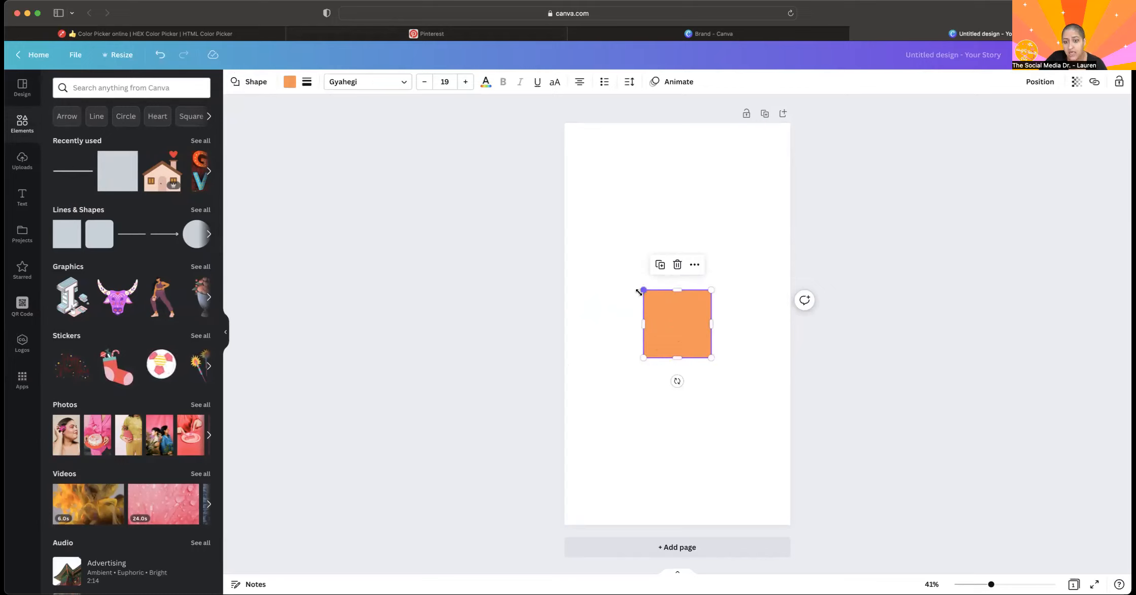
drag(636, 284, 697, 197)
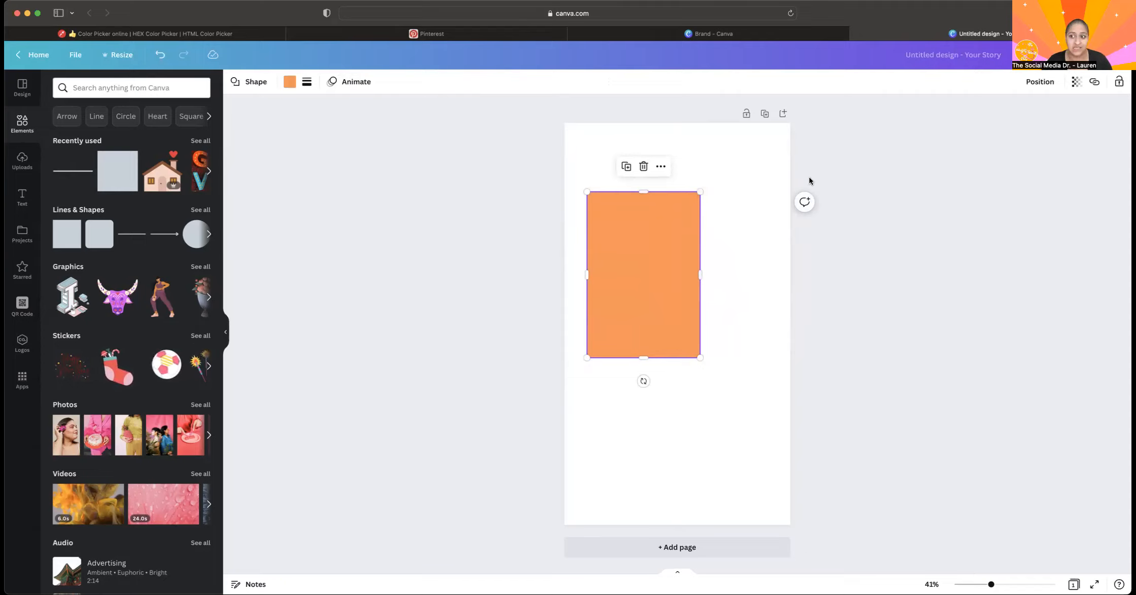
drag(700, 192, 723, 233)
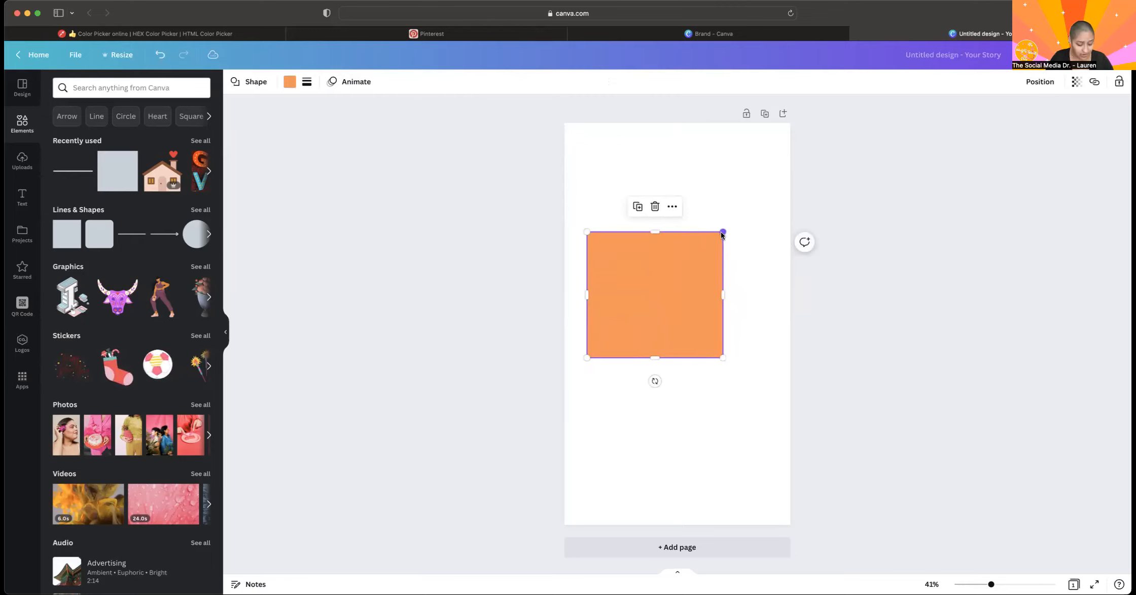
drag(722, 234, 676, 156)
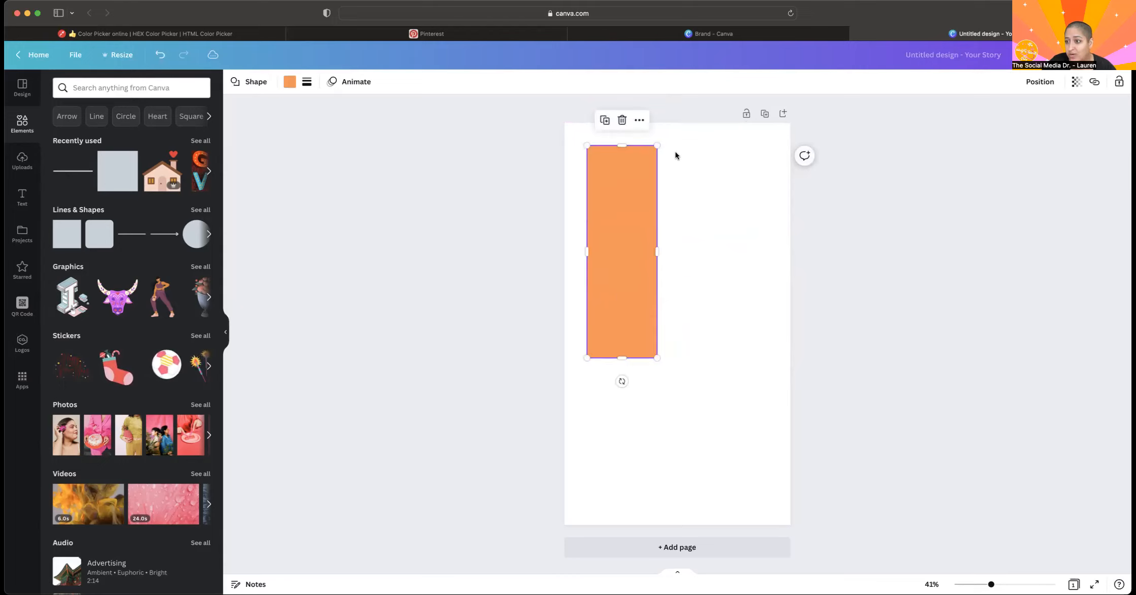
Replace the tall orange rectangle with a new square, enlarge it from a corner, and position it slightly above the page's middle.
key(BackSpace)
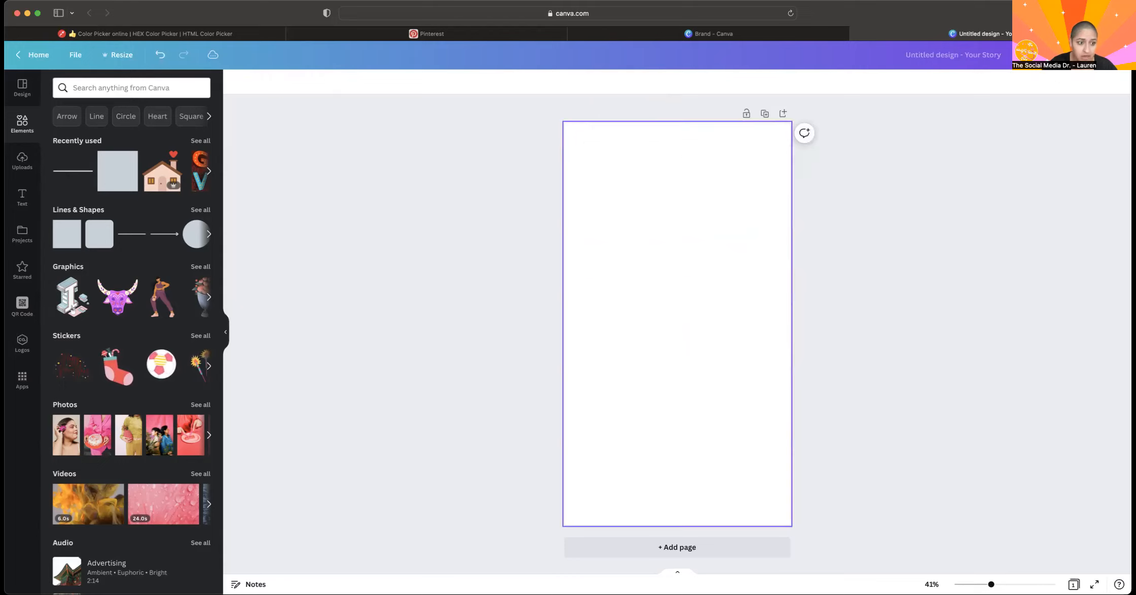
click(76, 242)
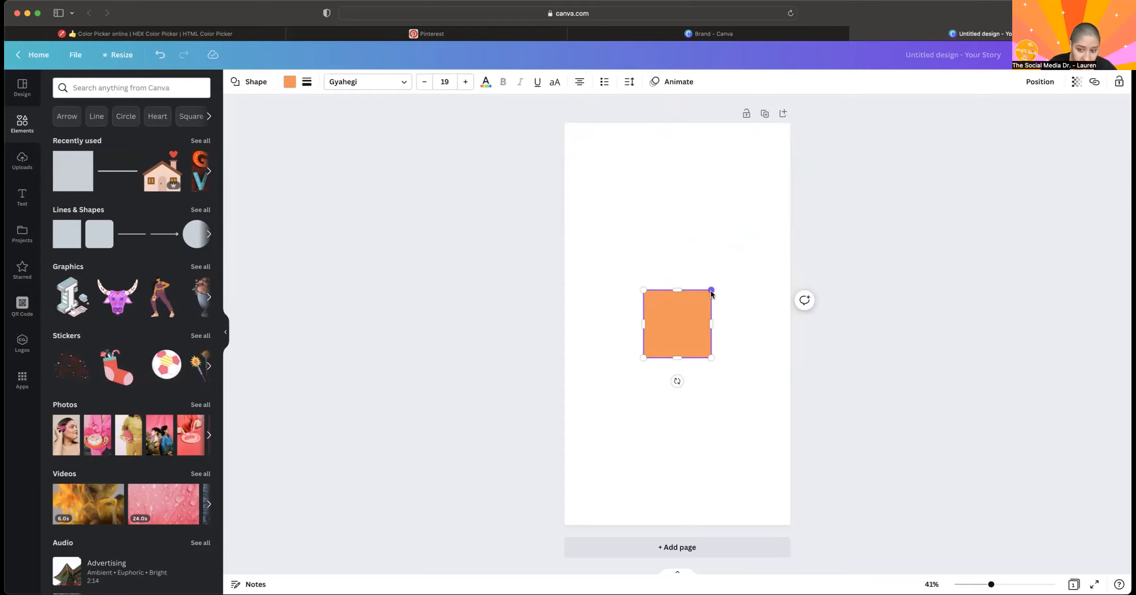
drag(712, 293, 762, 165)
drag(758, 237, 715, 240)
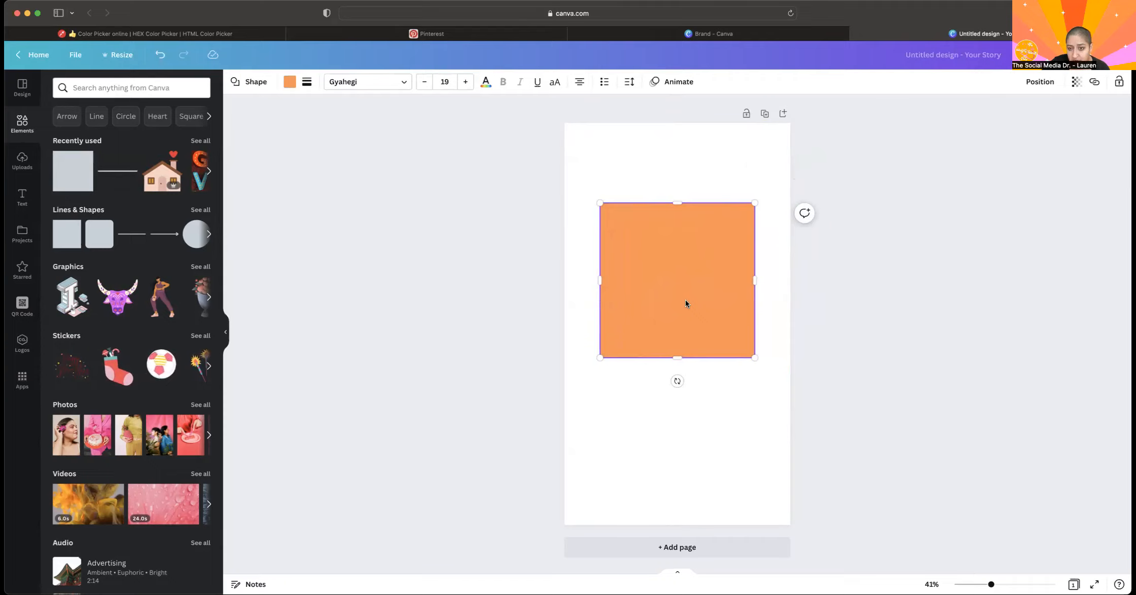
drag(686, 300, 687, 245)
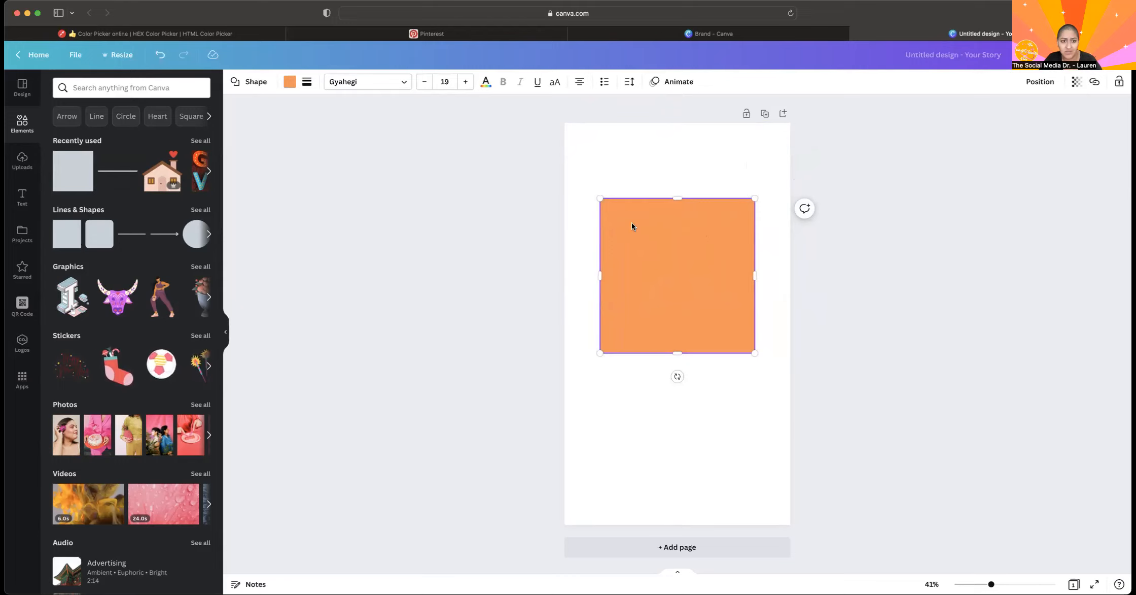
click(951, 320)
click(680, 212)
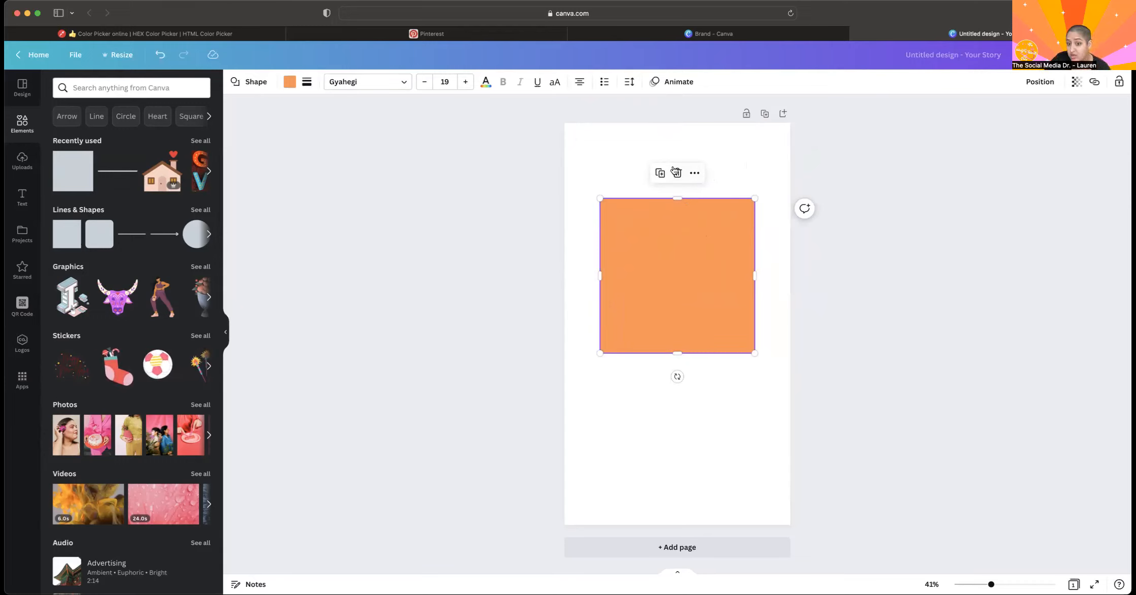
Delete the enlarged square, add a fresh one, scale it from a corner, and place it near the page's center.
key(Delete)
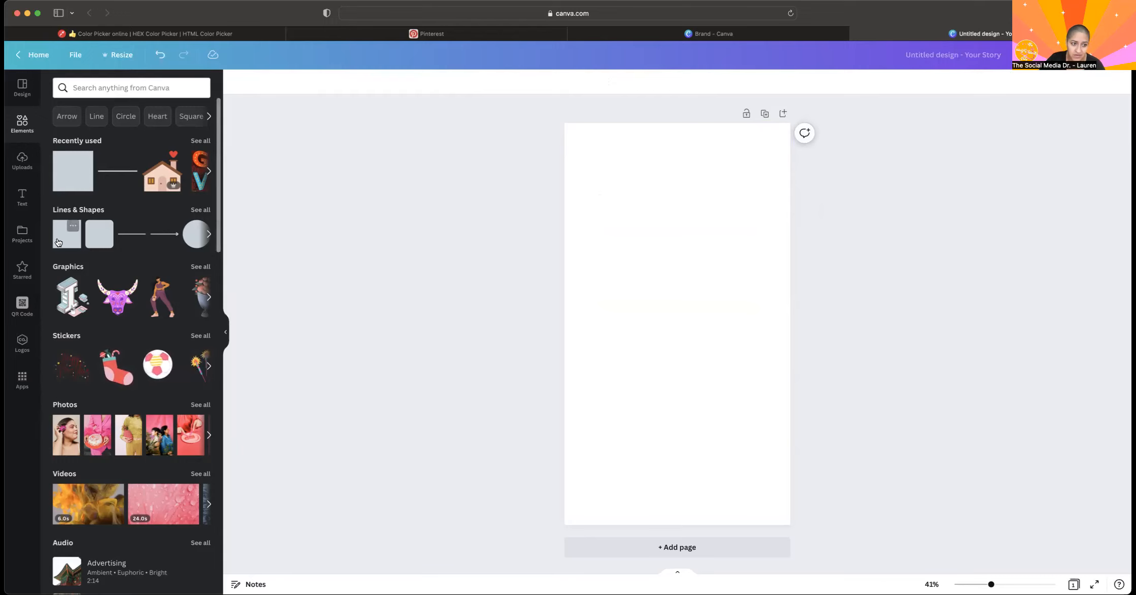
key(super+z)
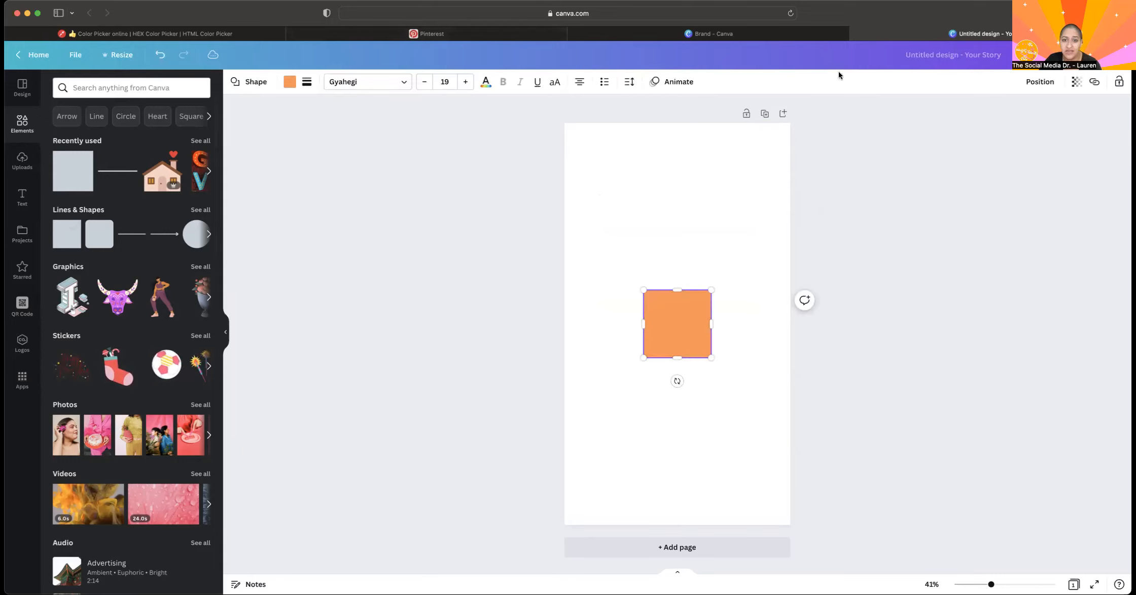
click(763, 458)
click(661, 334)
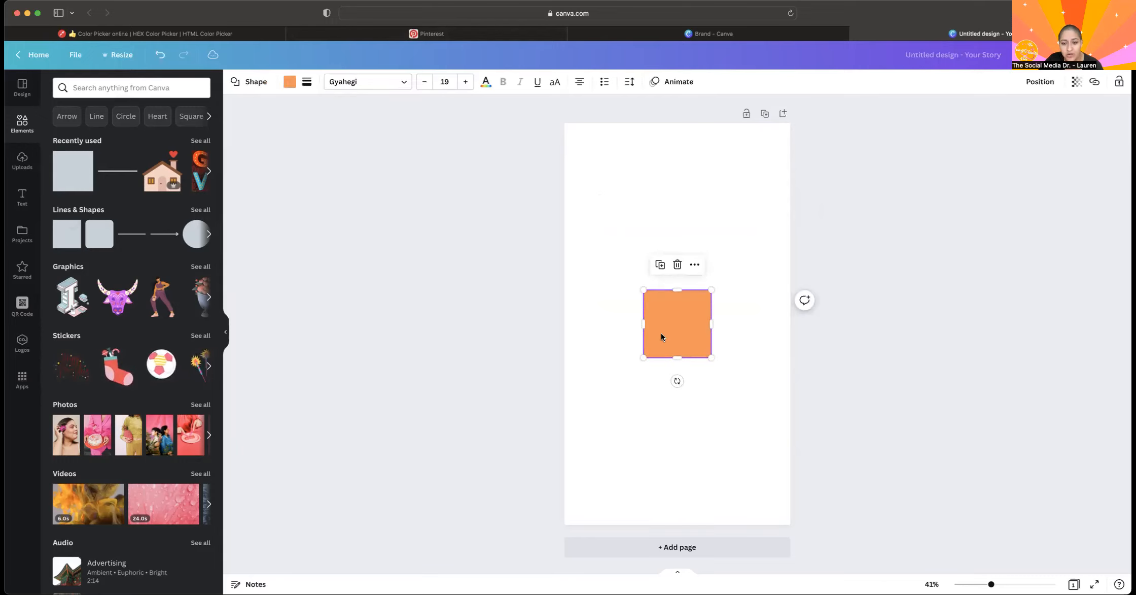
drag(711, 289, 778, 229)
drag(734, 285, 706, 315)
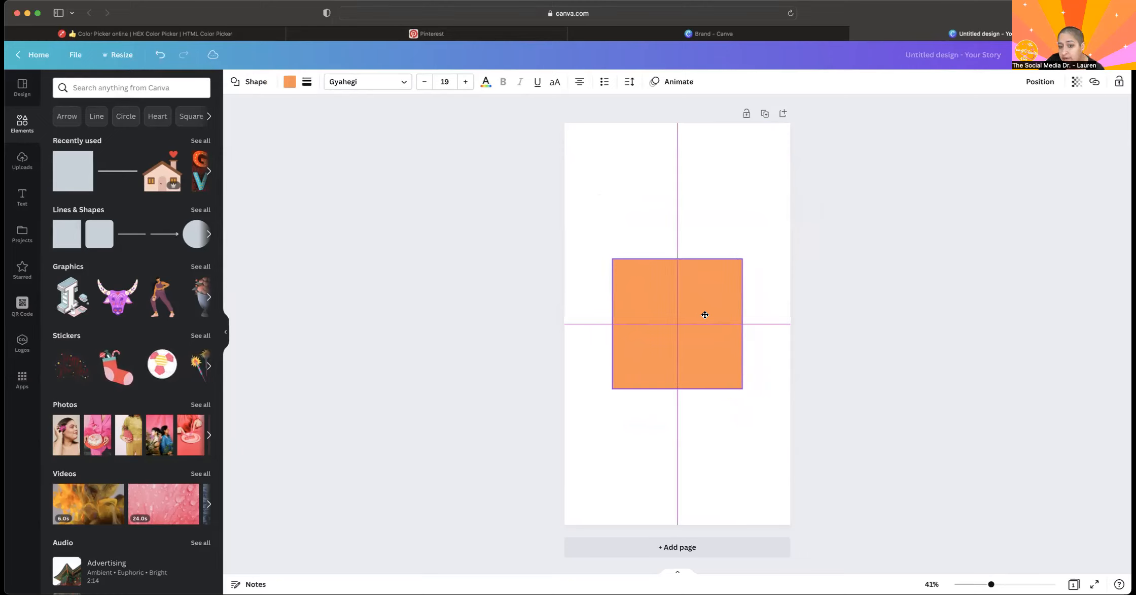
mouse_move(706, 315)
mouse_down()
mouse_move(702, 198)
mouse_move(699, 318)
mouse_move(690, 305)
mouse_move(701, 315)
mouse_move(703, 230)
mouse_move(703, 332)
mouse_move(703, 312)
mouse_move(751, 312)
mouse_move(665, 317)
mouse_move(729, 311)
mouse_move(691, 304)
mouse_move(702, 313)
mouse_move(697, 299)
mouse_move(703, 321)
mouse_up()
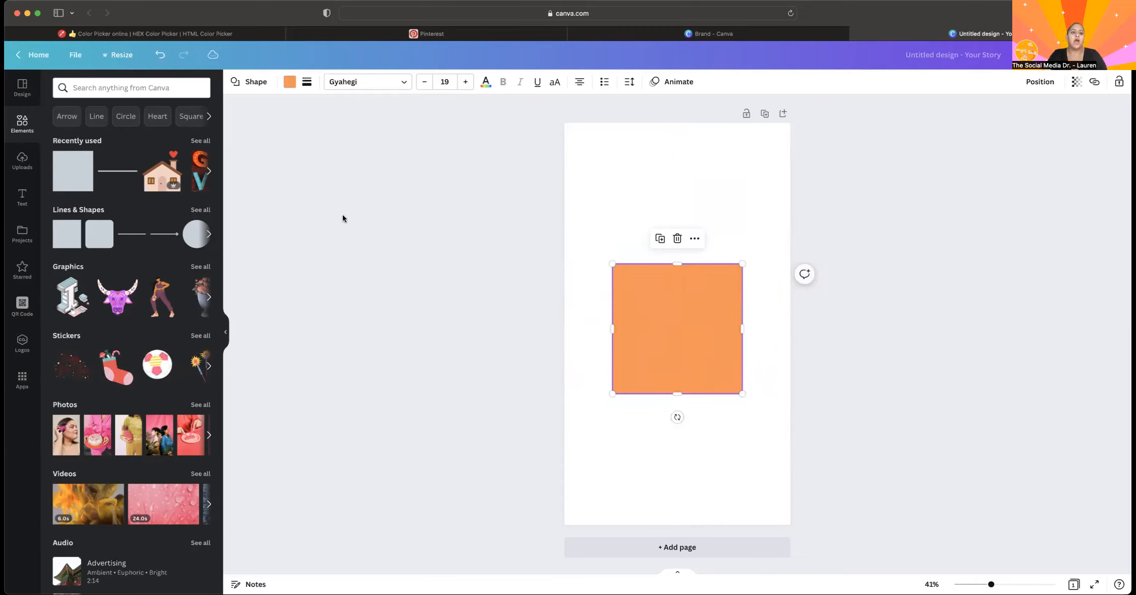
Try the scalloped badge, four-pointed star, hexagon and circle in place of the square, and switch back to the square.
click(256, 84)
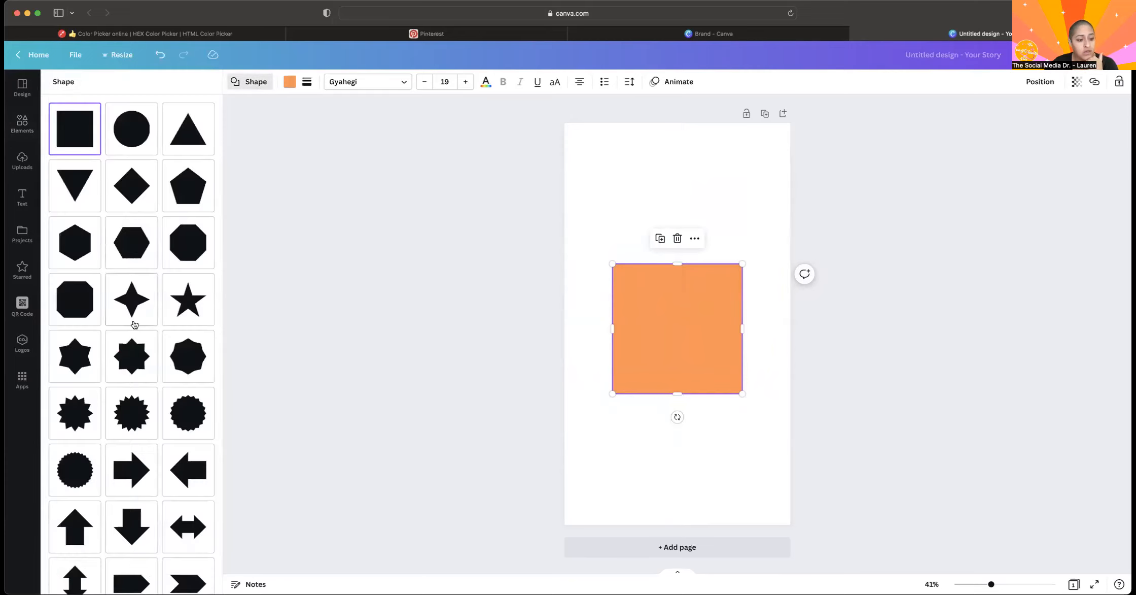
scroll(133, 324, down, 10)
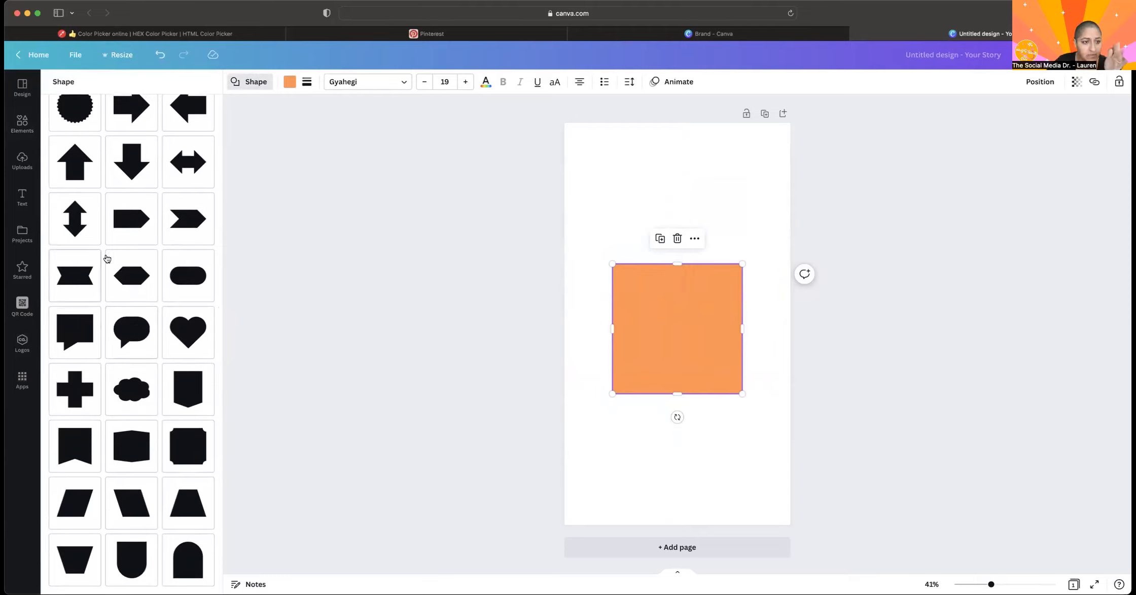
scroll(106, 246, up, 5)
scroll(105, 246, up, 2)
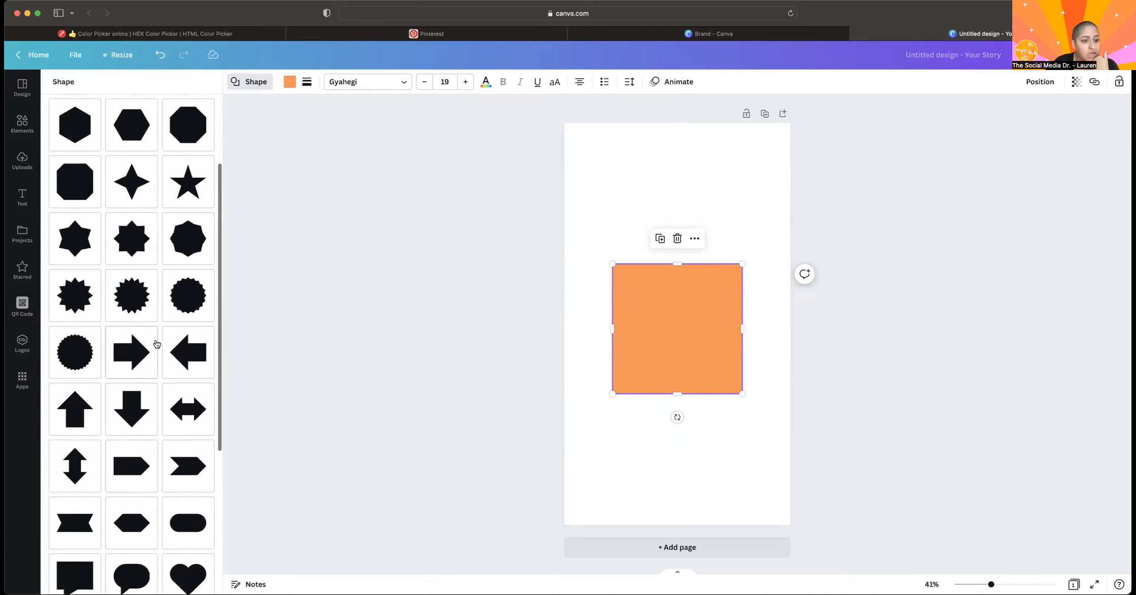
click(78, 347)
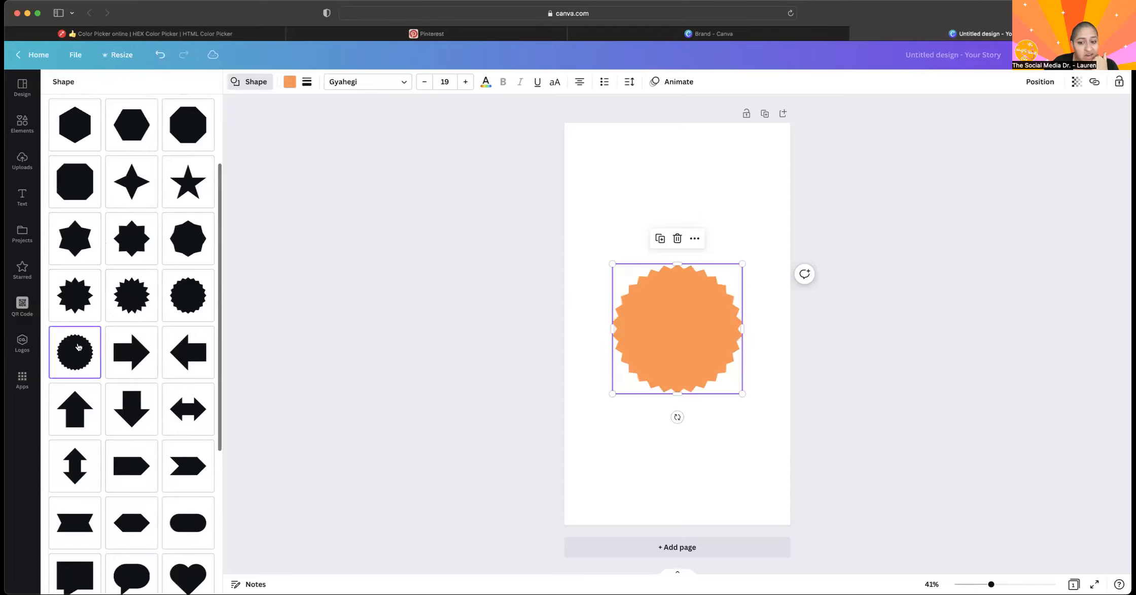
click(146, 195)
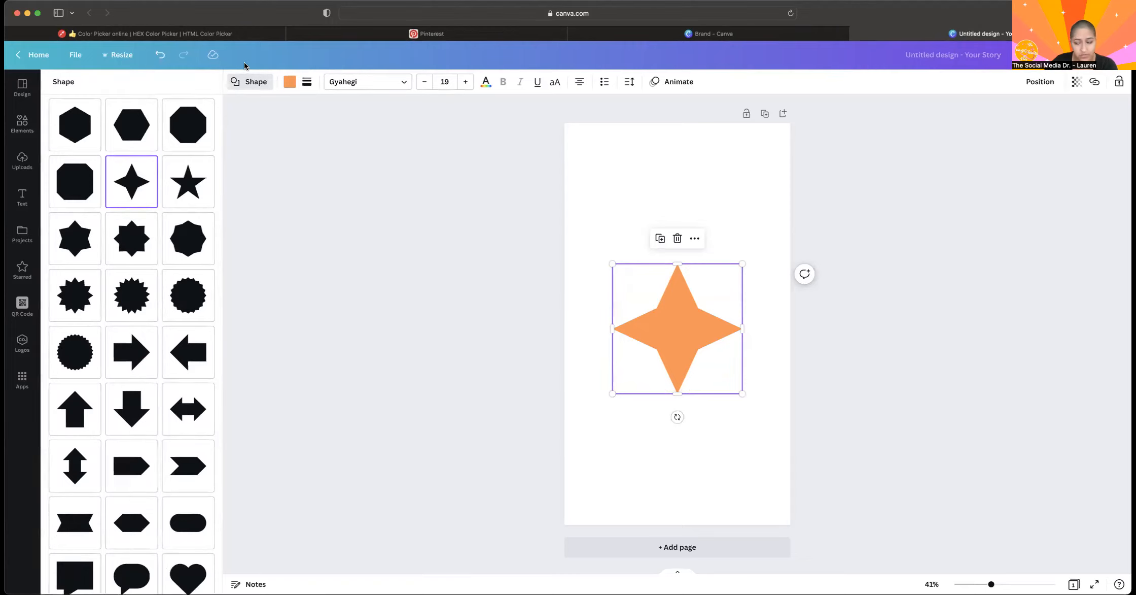
click(74, 125)
scroll(76, 132, up, 5)
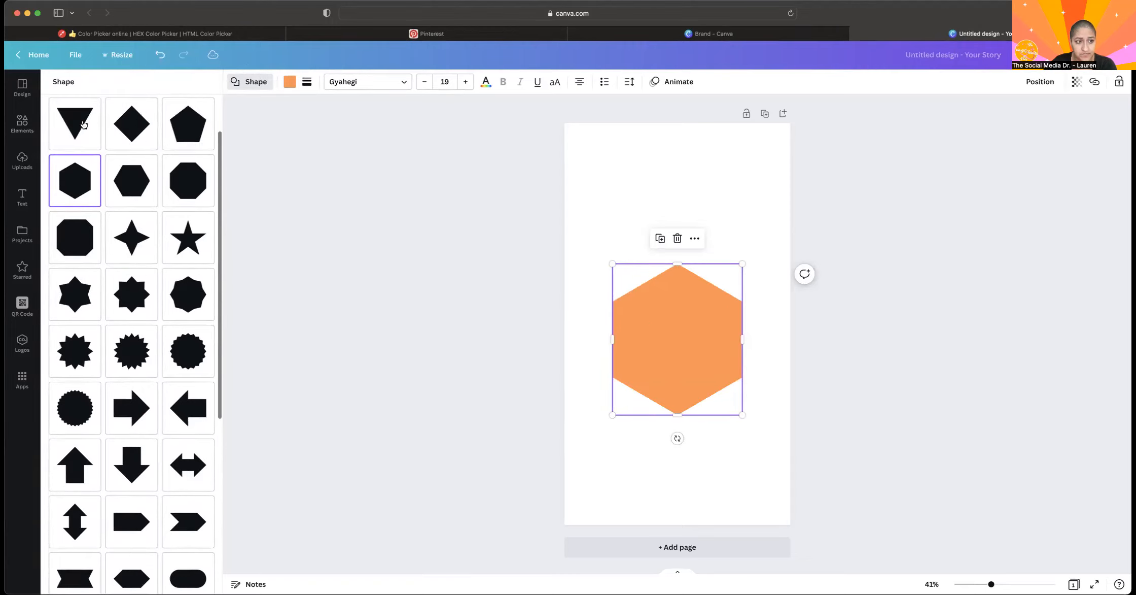
click(116, 140)
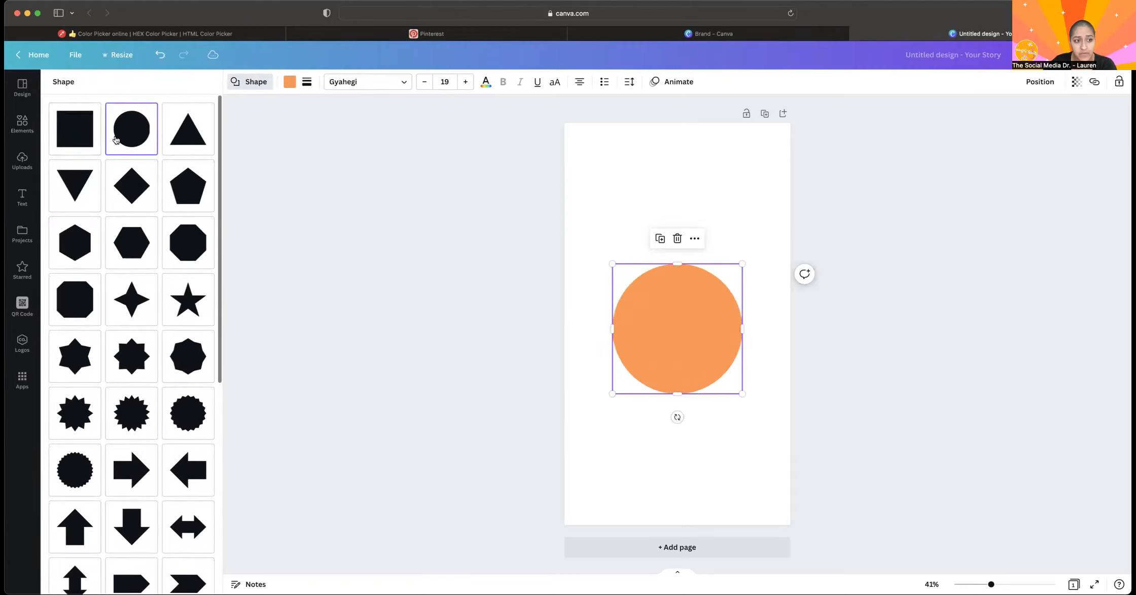
click(80, 131)
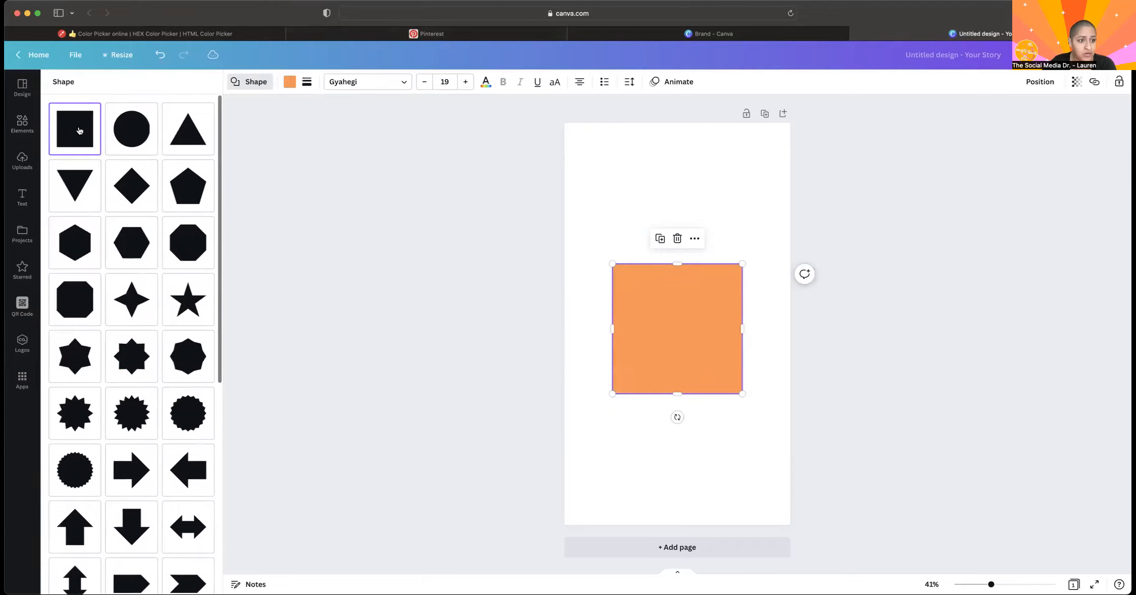
Try several default colors on the square, including yellow, pink and teal, ending with light green.
click(290, 81)
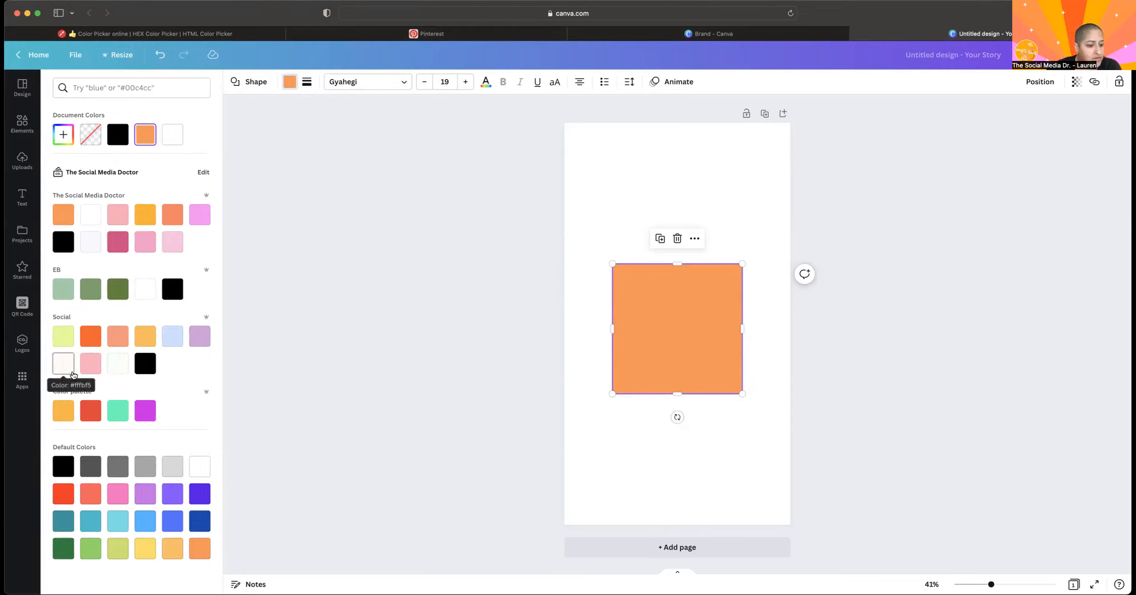
click(172, 521)
click(126, 522)
click(139, 526)
click(144, 547)
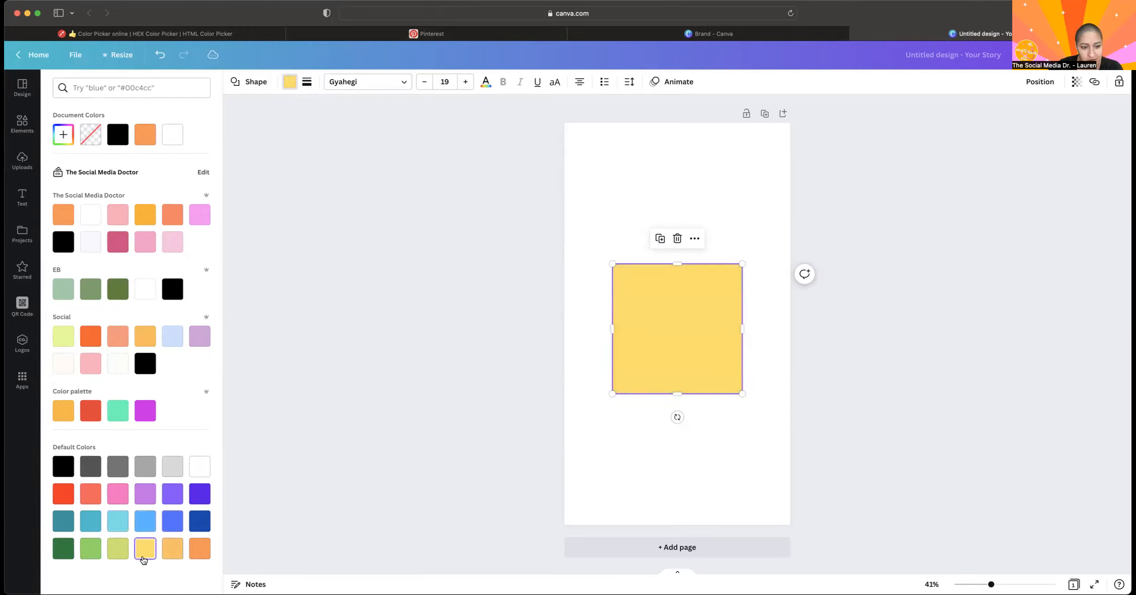
click(203, 550)
click(118, 494)
click(92, 525)
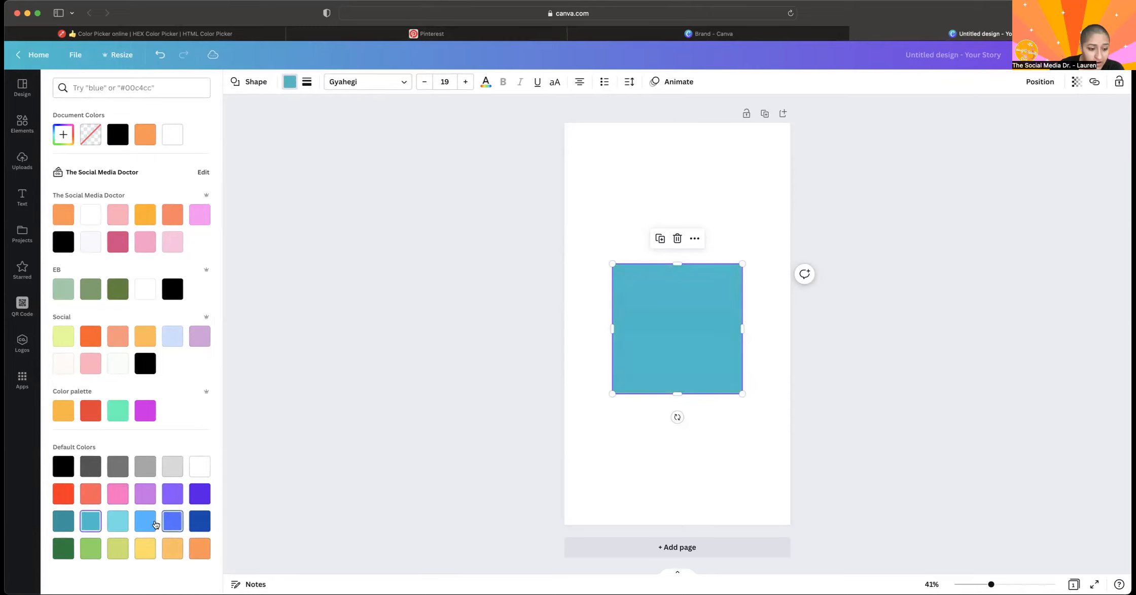
click(122, 531)
click(118, 547)
click(90, 548)
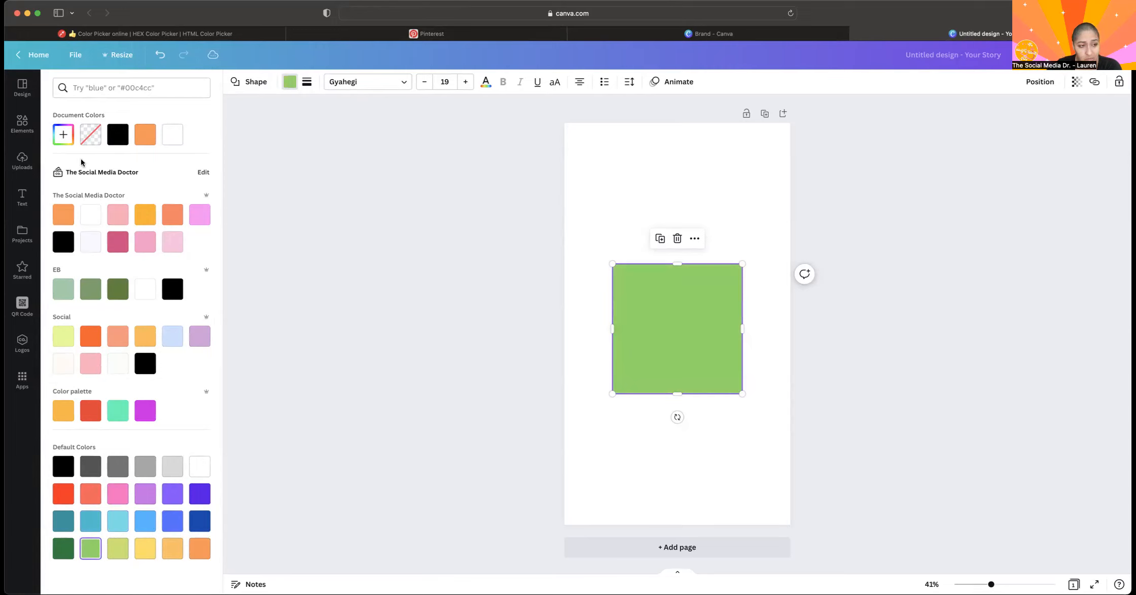
Give the square a custom bright red fill, #FF0A0A, by adjusting the hue and shade.
click(63, 134)
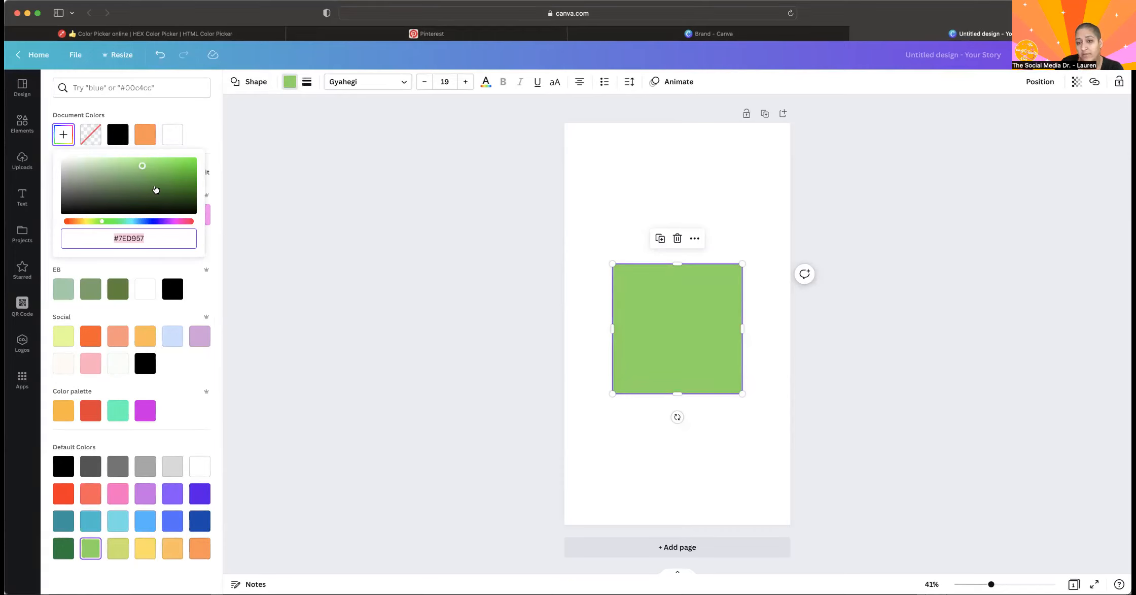
text(#56FA10)
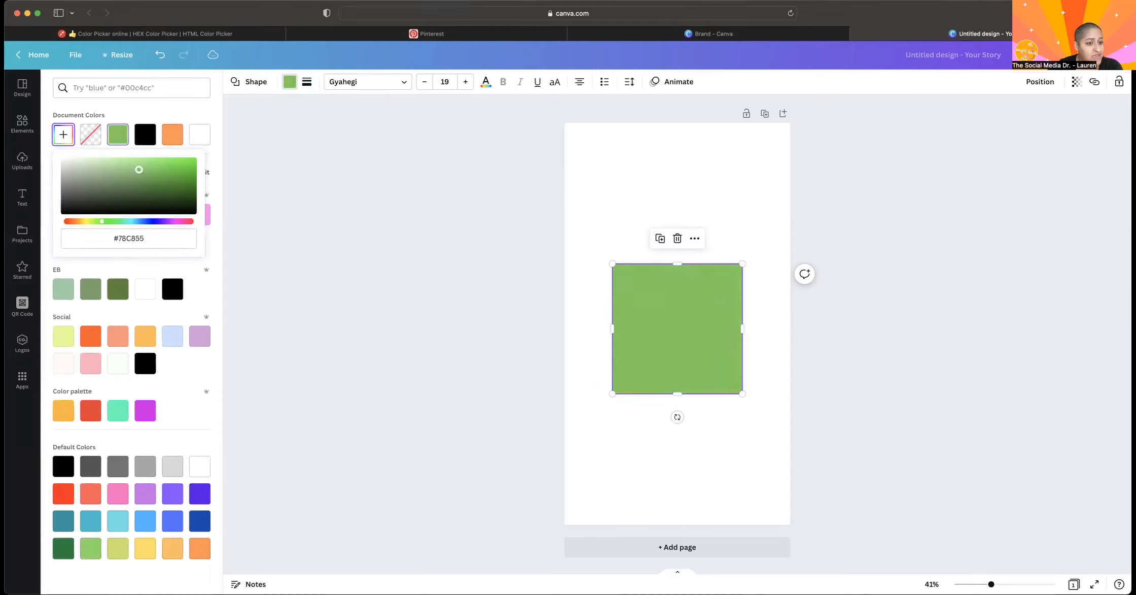
drag(188, 160, 128, 173)
mouse_move(87, 221)
mouse_down()
mouse_move(212, 239)
mouse_move(65, 221)
mouse_up()
click(127, 171)
drag(127, 170, 192, 159)
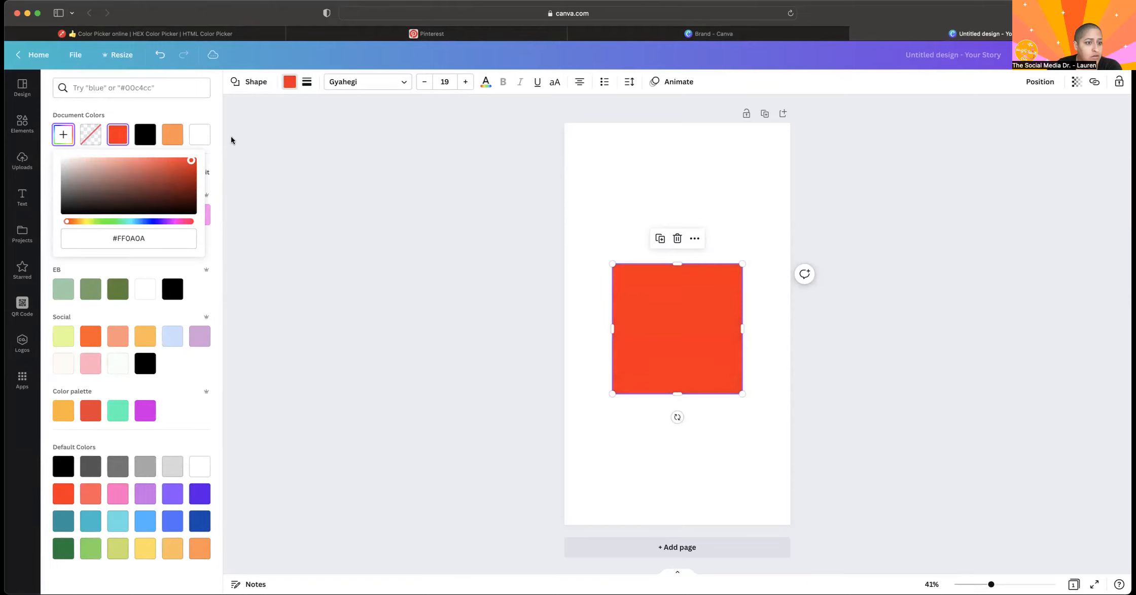
click(135, 113)
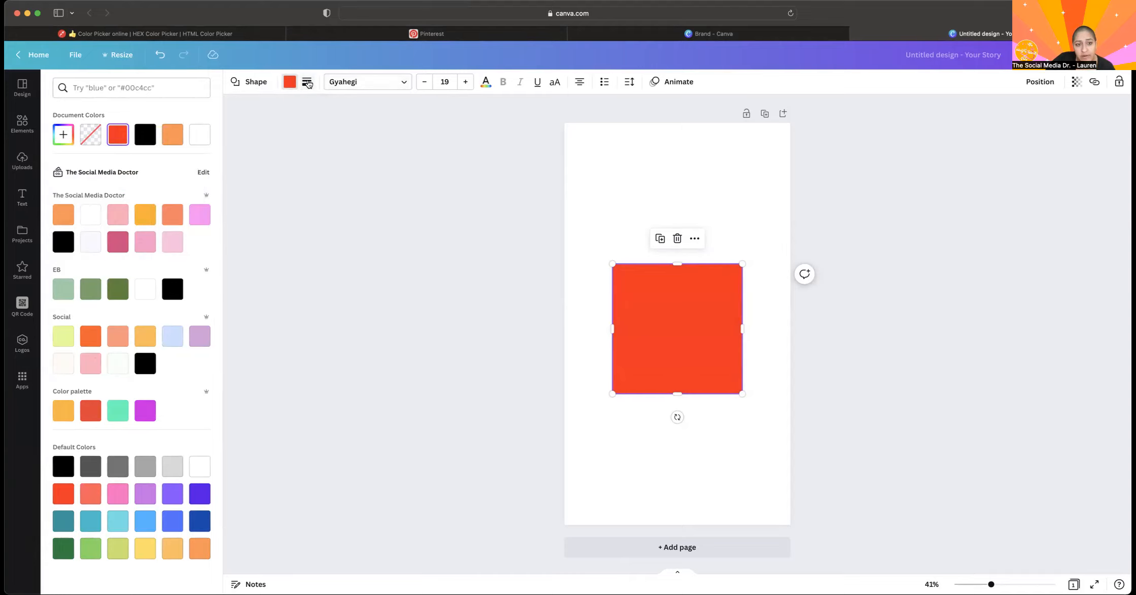
Add a solid border with a weight of 3 to the red square.
click(309, 83)
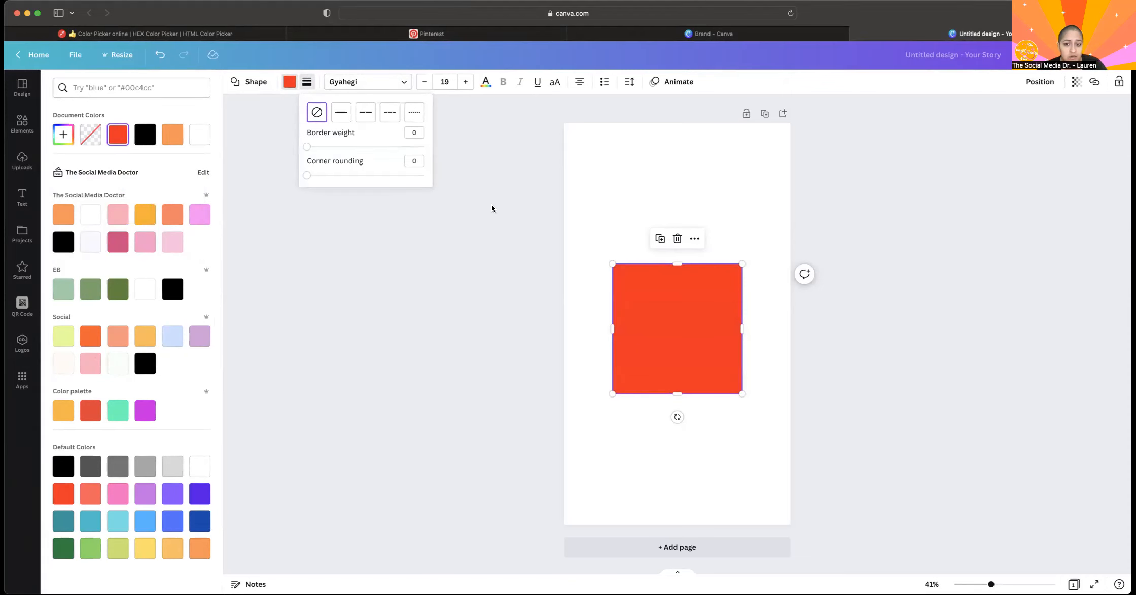
click(602, 328)
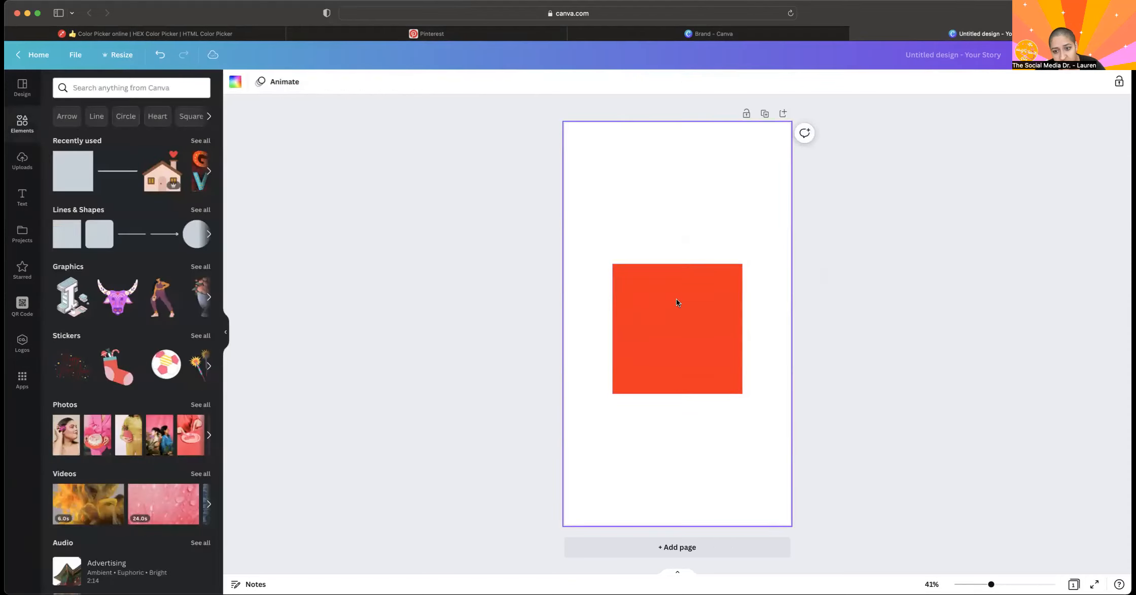
click(630, 317)
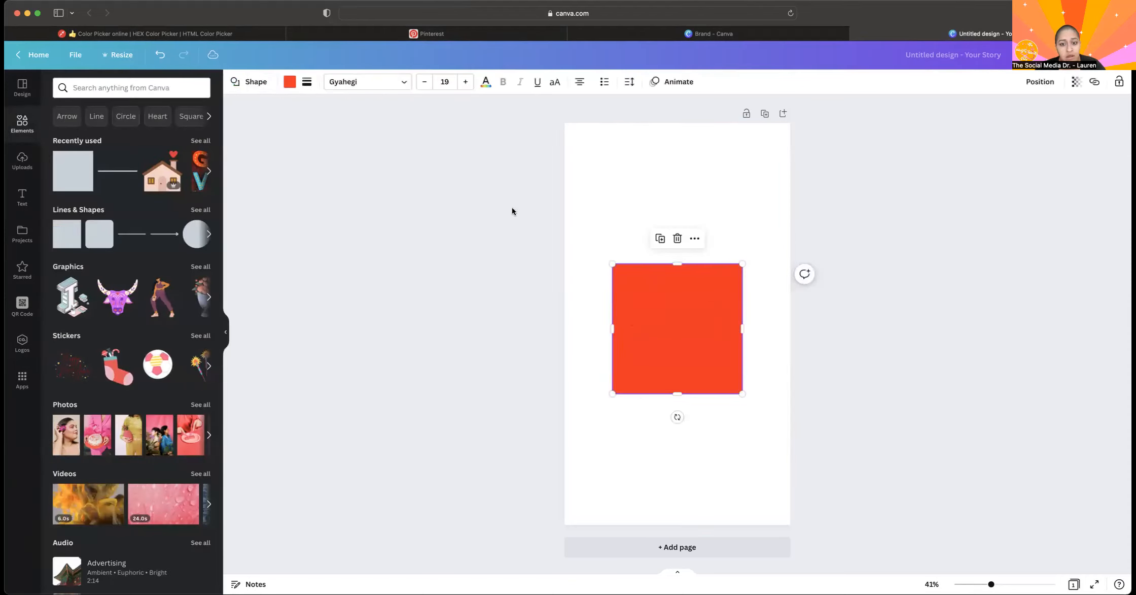
click(306, 83)
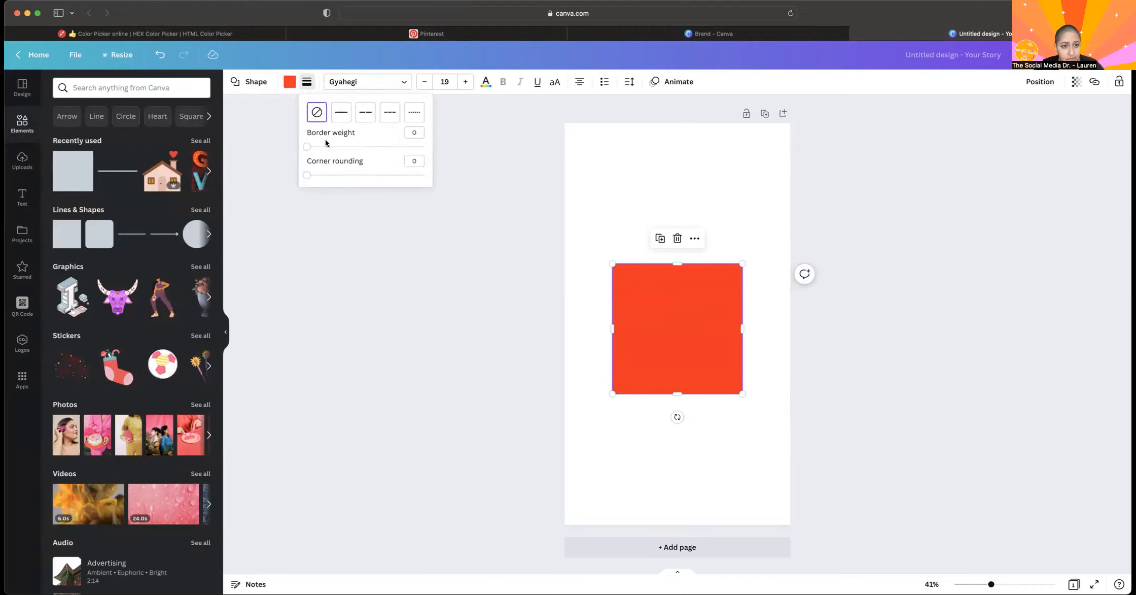
click(311, 151)
mouse_move(311, 150)
mouse_down()
mouse_move(476, 149)
mouse_move(310, 149)
mouse_up()
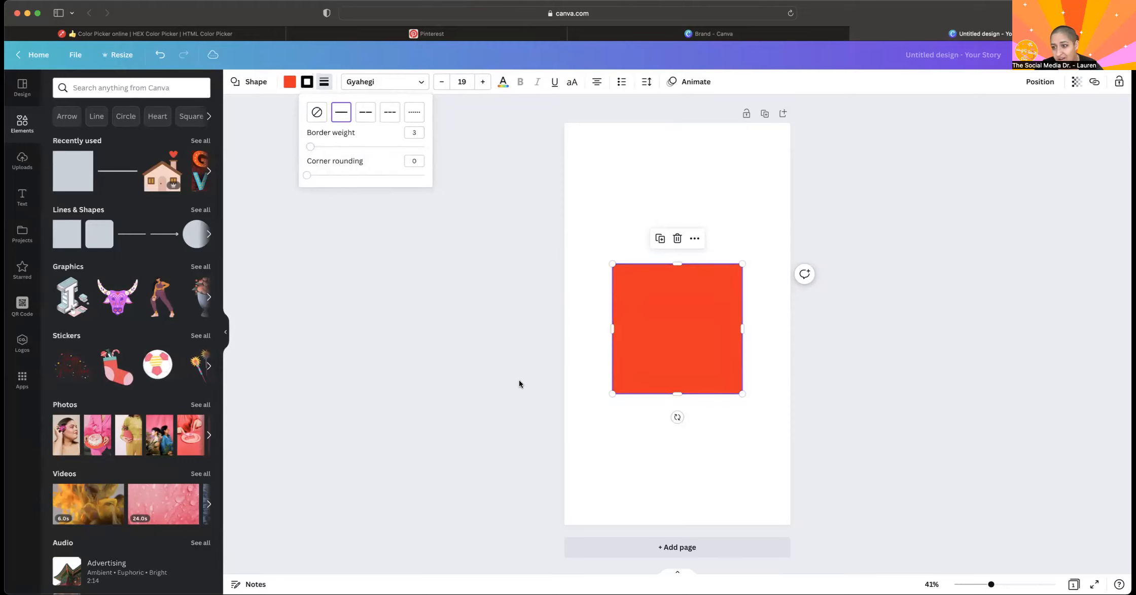
click(403, 418)
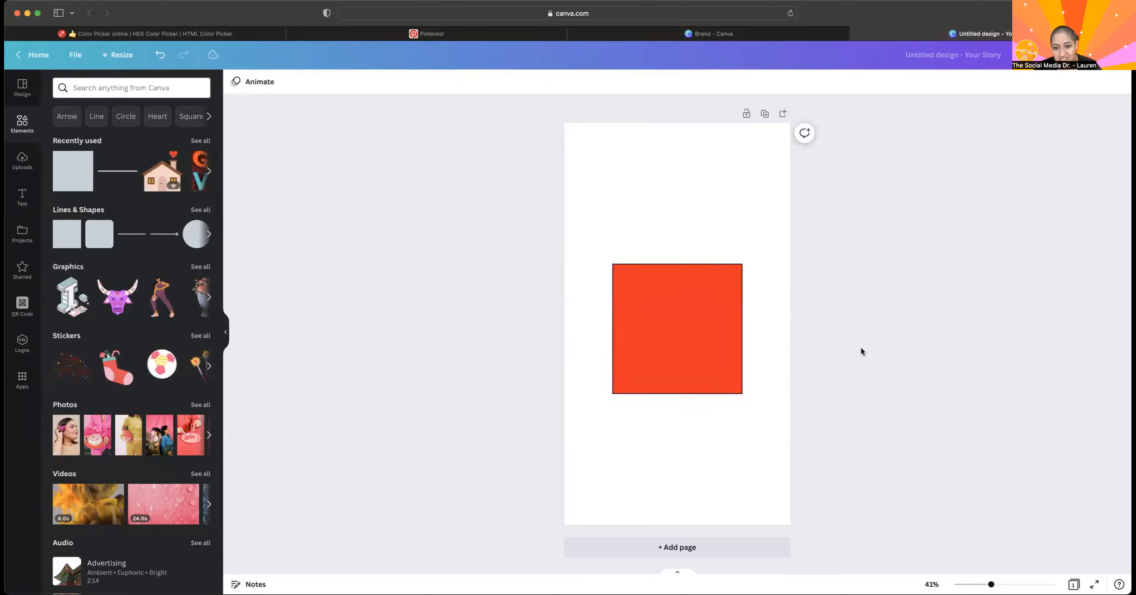
Set the red square's corner rounding to 100.
click(713, 296)
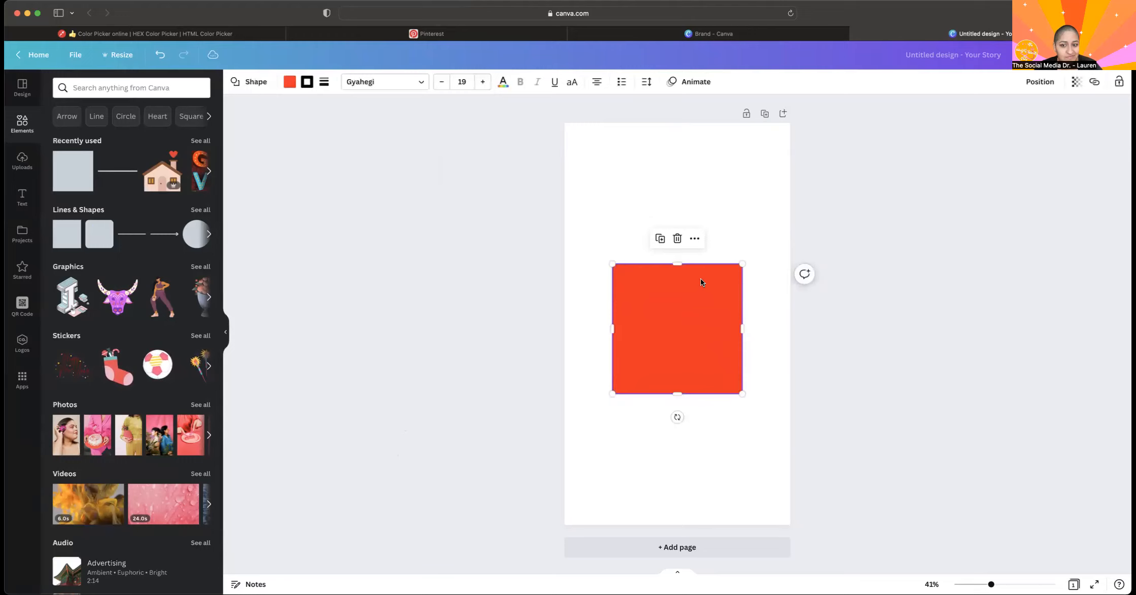
click(321, 82)
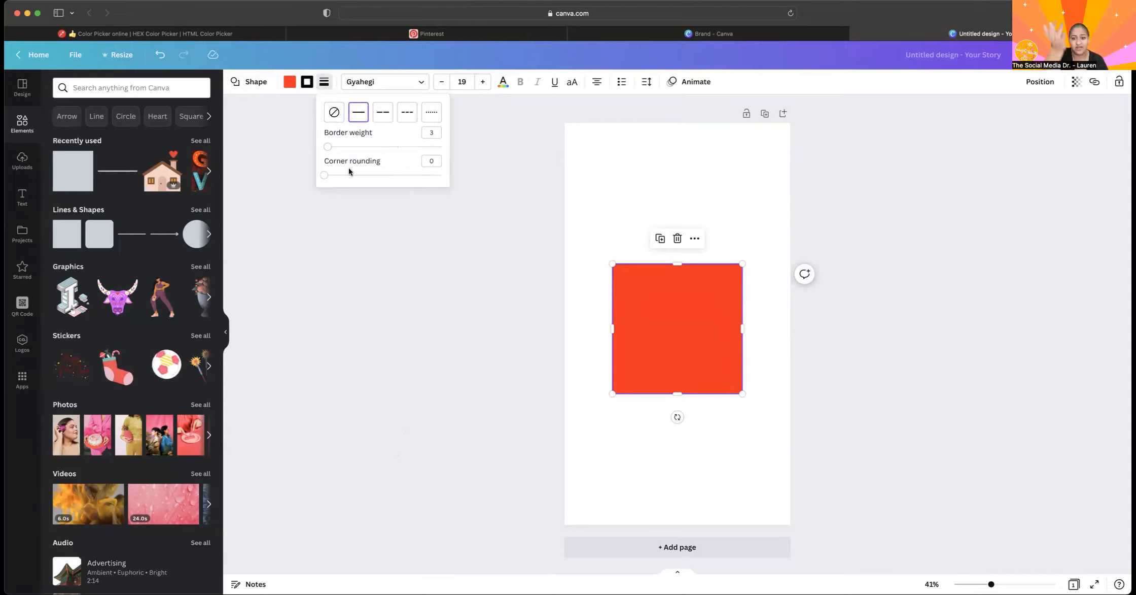
drag(346, 176, 691, 215)
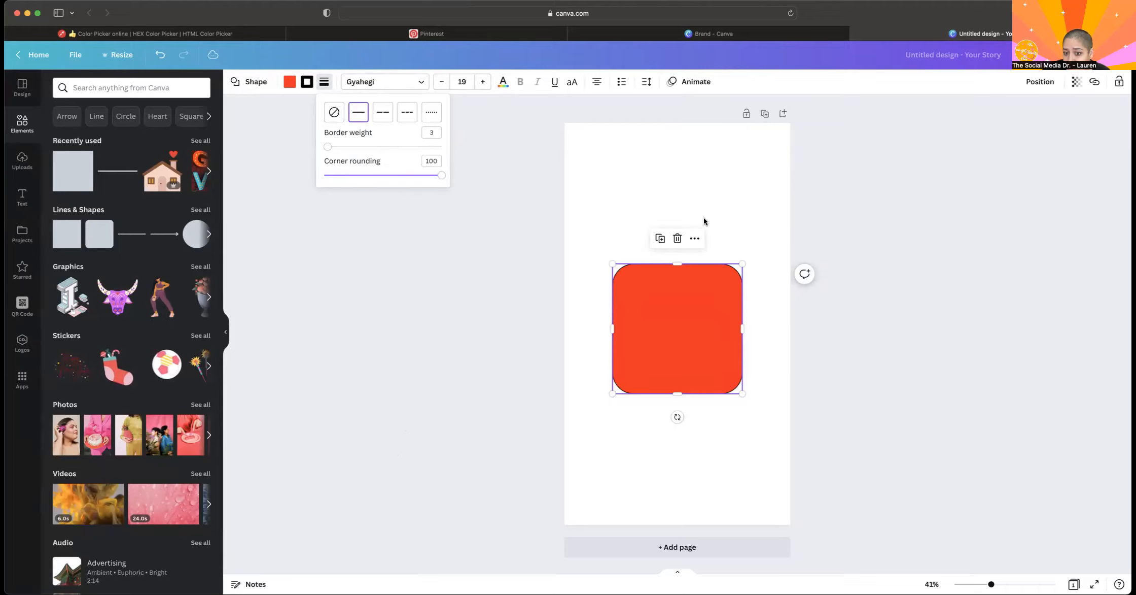
Undo the corner rounding on the red square and select the square again.
click(579, 288)
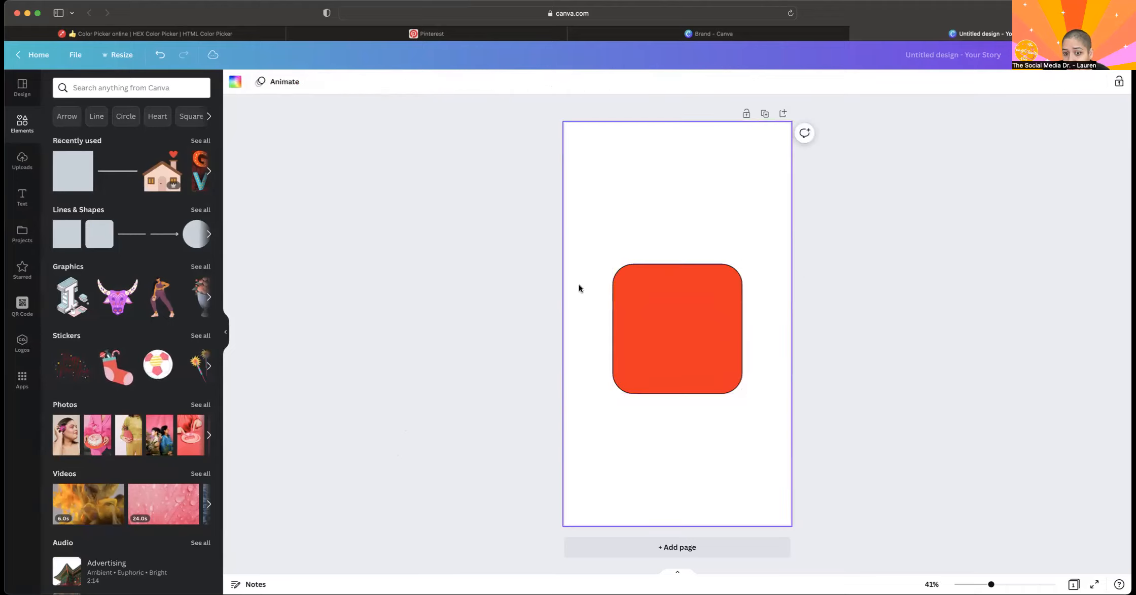
click(161, 55)
click(628, 271)
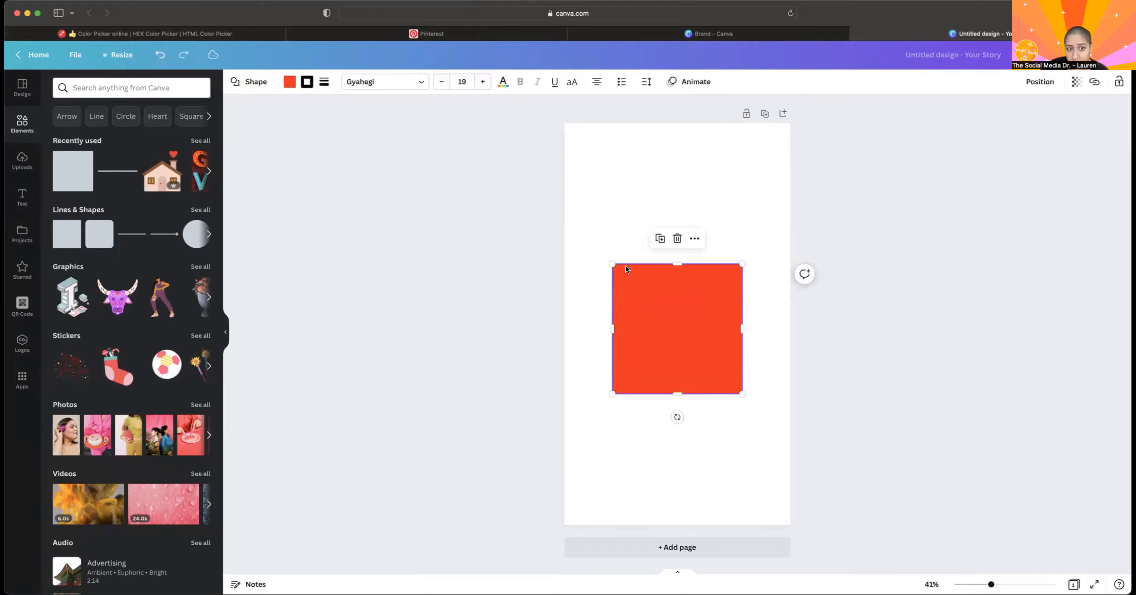
Try border weights of 0 and 15 on the red square, ending with a solid border of weight 7.
click(326, 82)
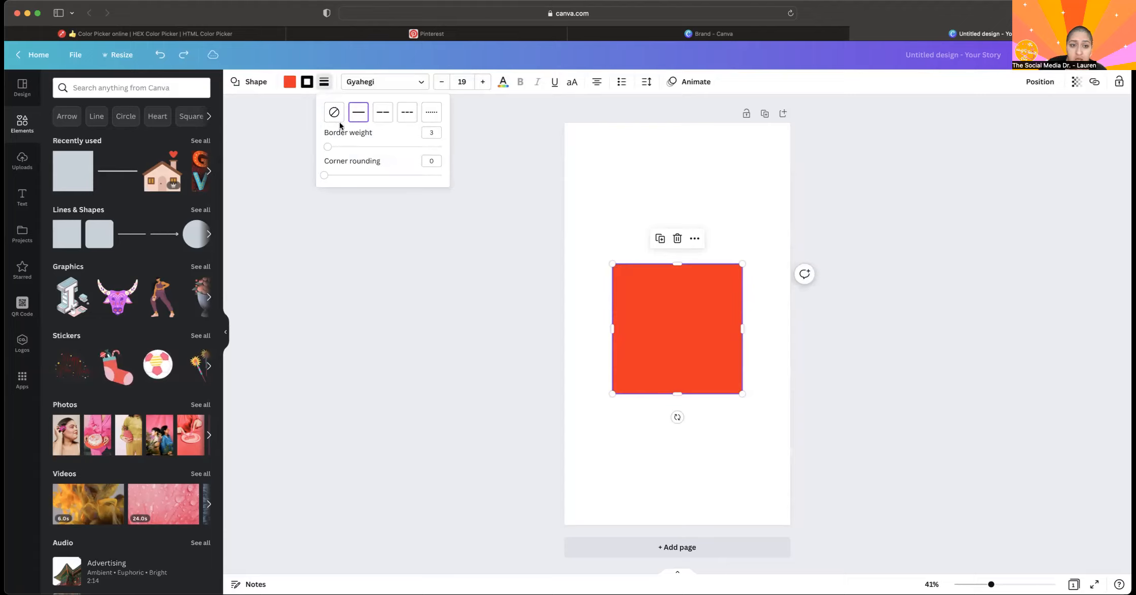
drag(327, 151, 261, 148)
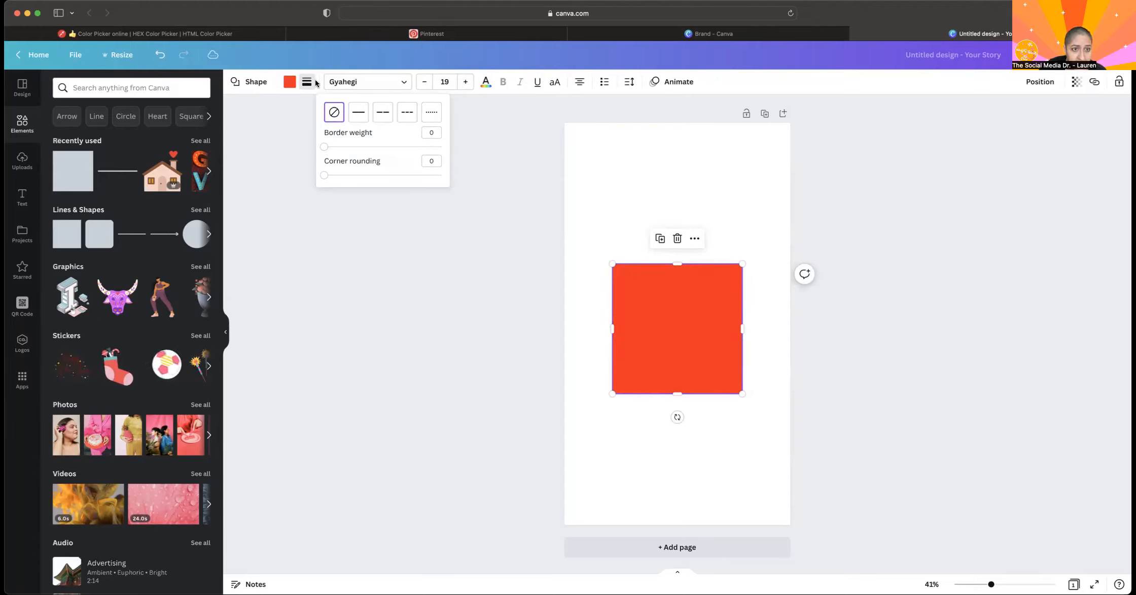
click(342, 147)
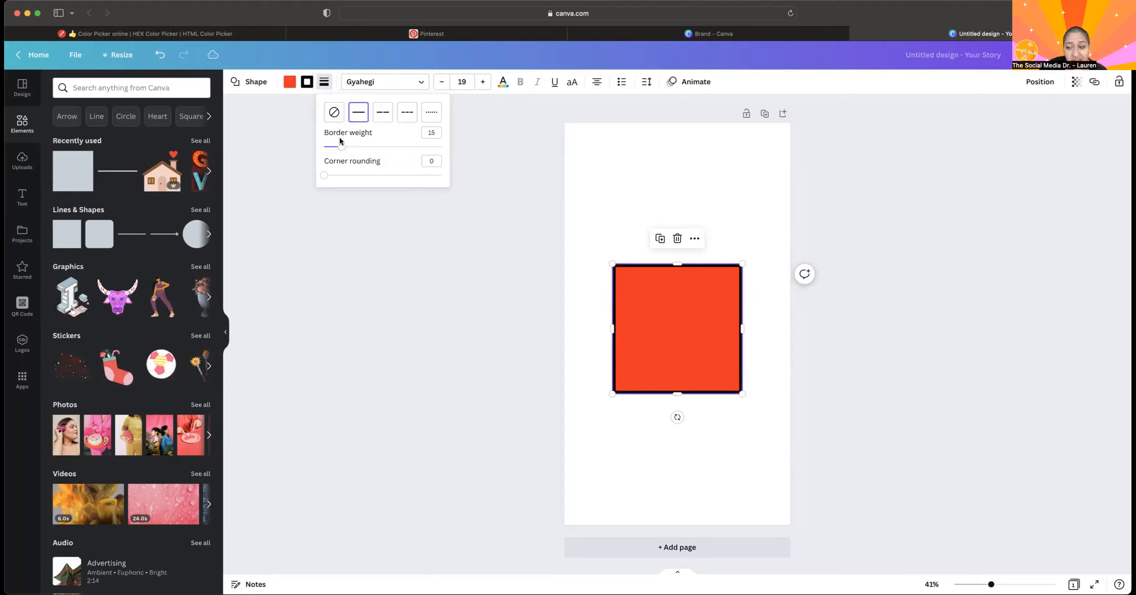
drag(340, 147, 333, 151)
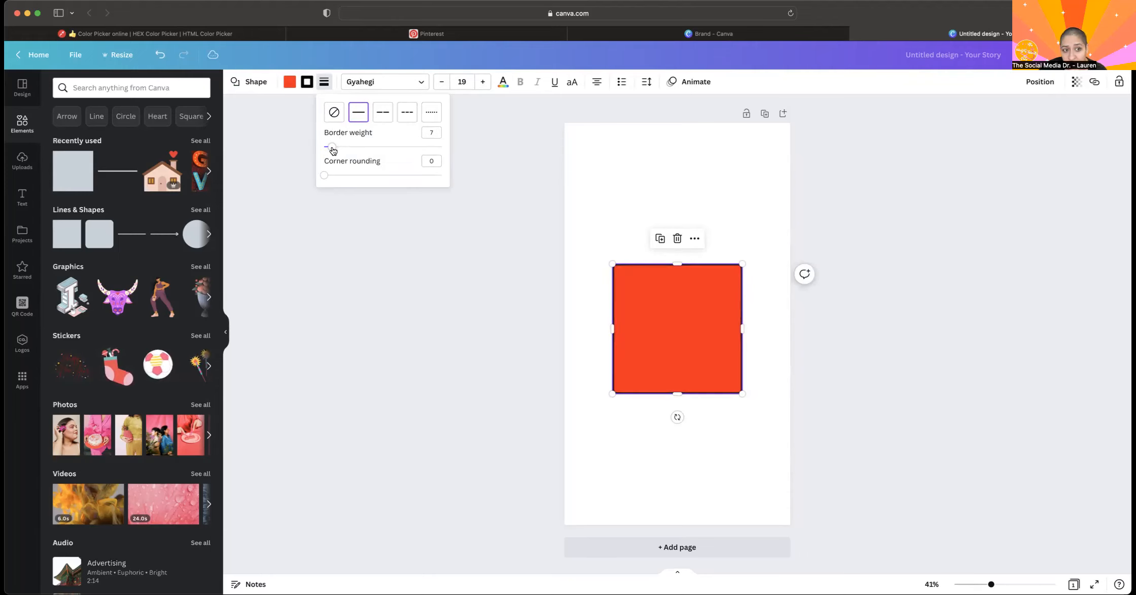
Change the square's border color to the yellow-orange from The Social Media Doctor brand palette and inspect it up close.
click(307, 81)
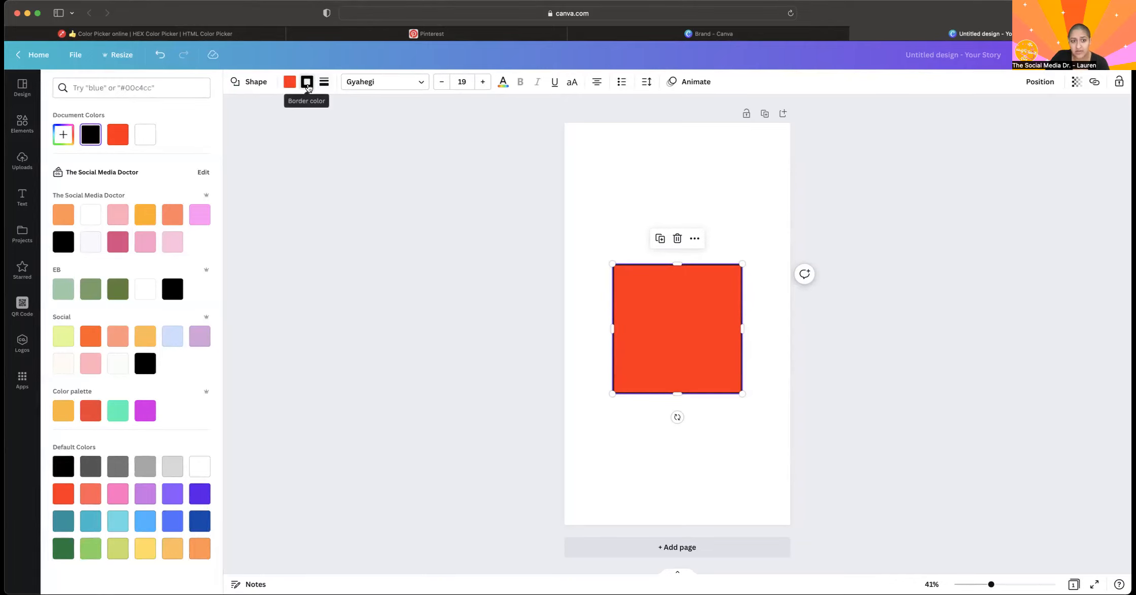
click(154, 219)
click(336, 201)
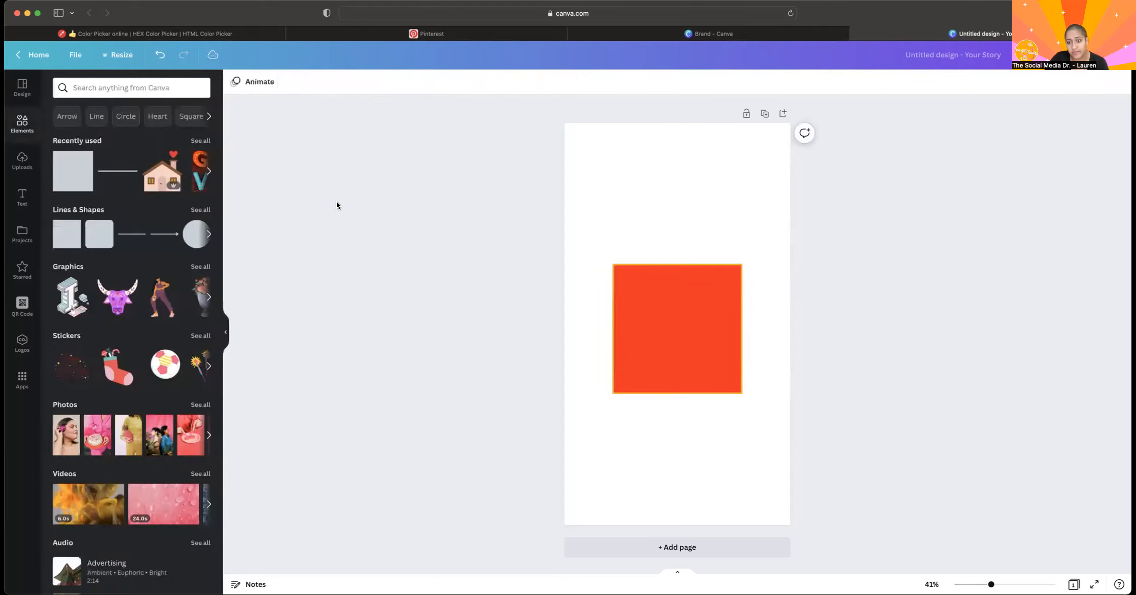
click(580, 334)
scroll(580, 335, up, 10)
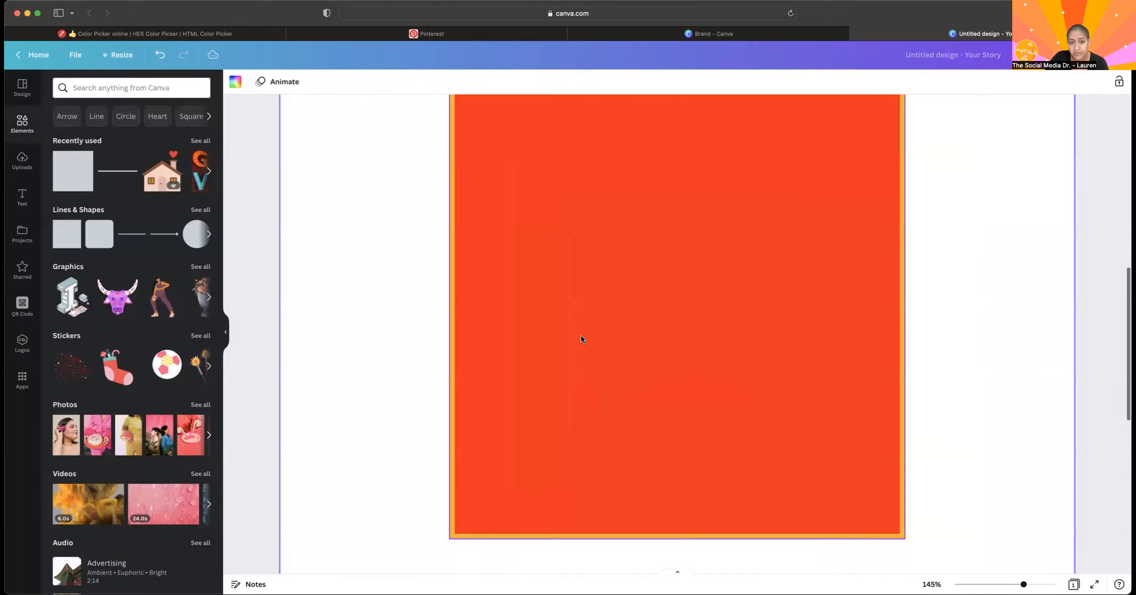
scroll(434, 213, up, 3)
scroll(434, 217, down, 2)
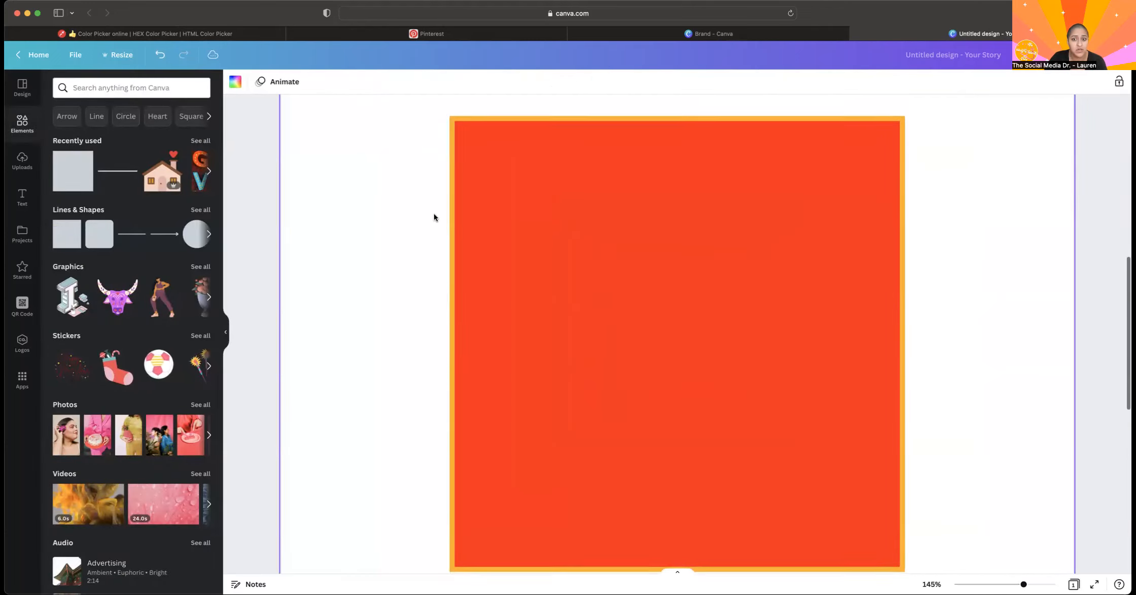
Make the square's fill transparent so that only its yellow-orange border remains.
click(556, 149)
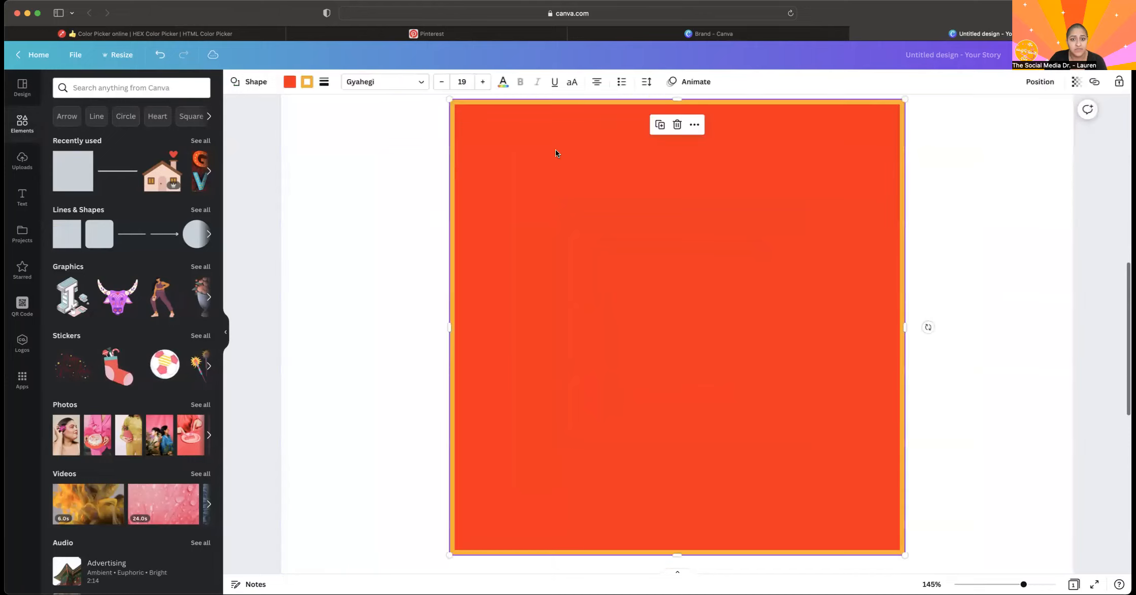
click(294, 83)
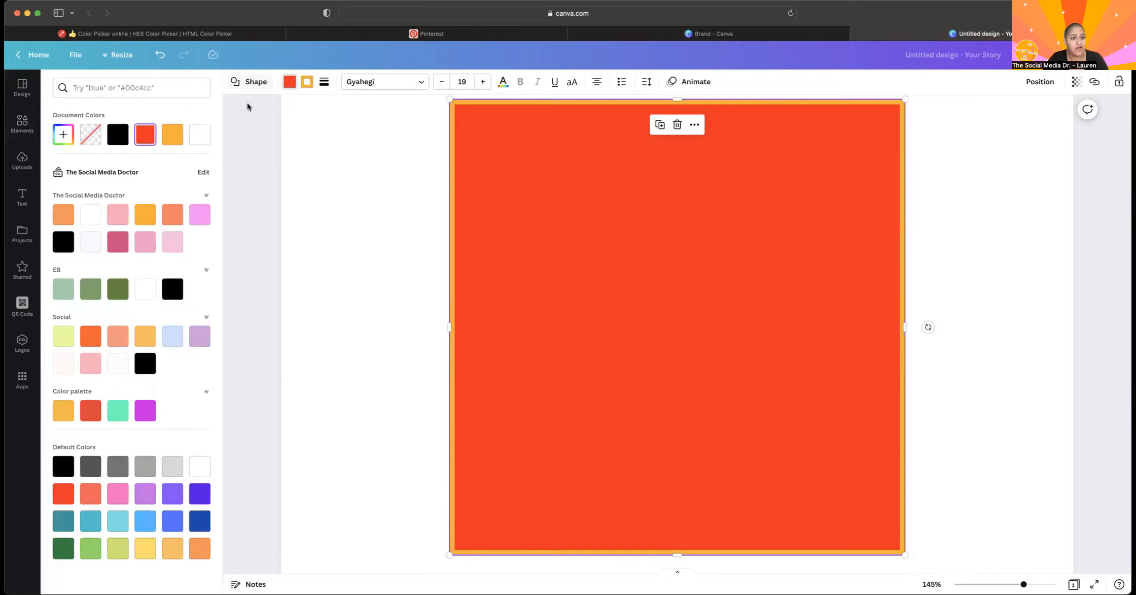
click(89, 137)
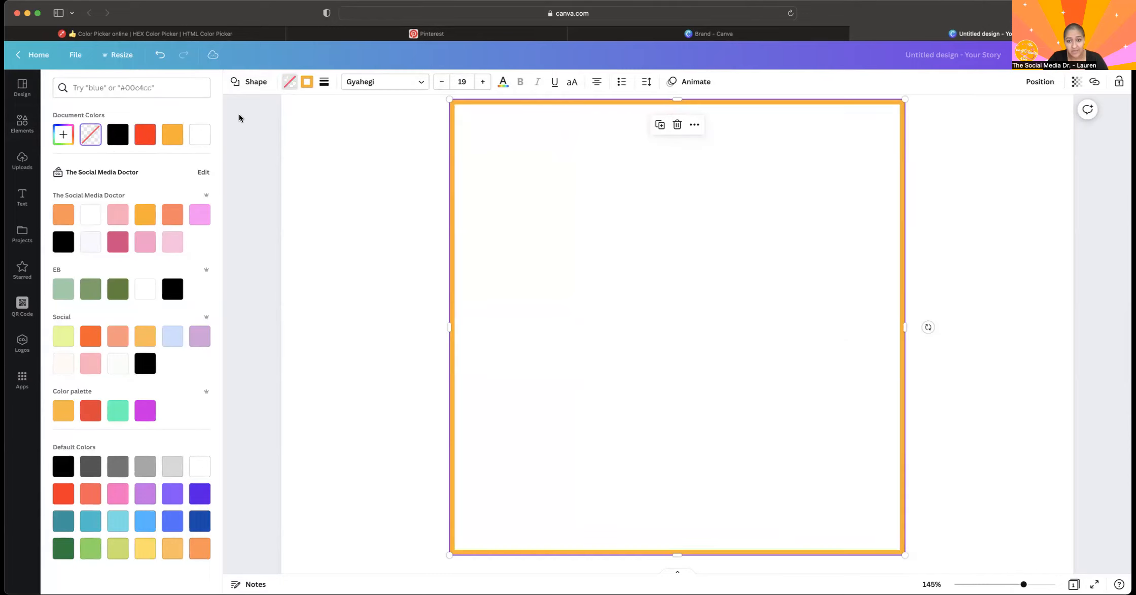
click(258, 116)
click(468, 233)
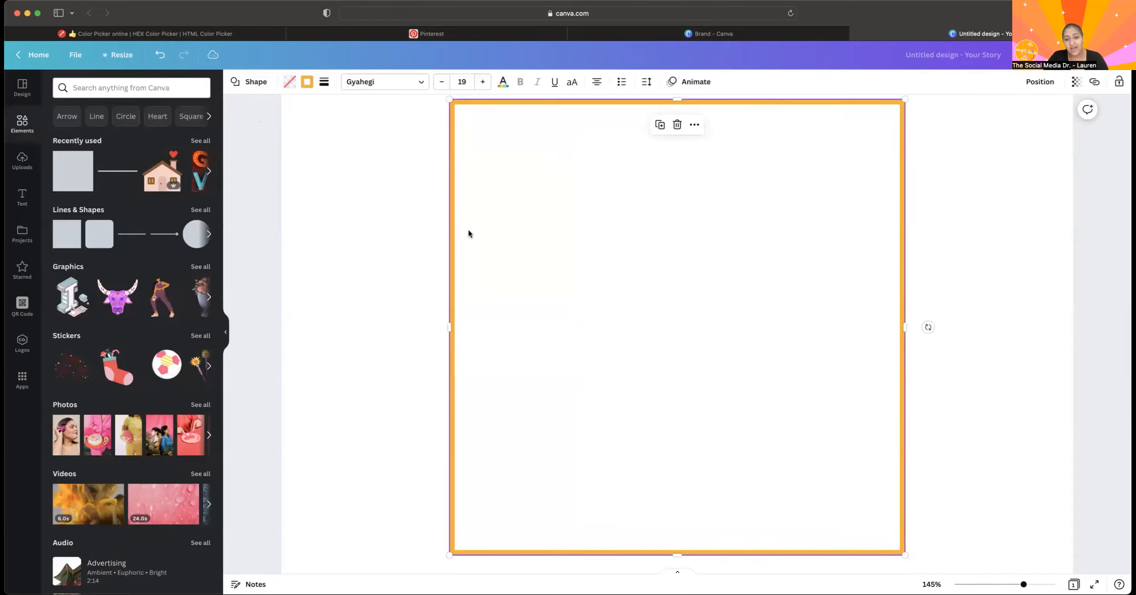
Reduce the transparent square's border weight to 0.
click(310, 82)
click(323, 82)
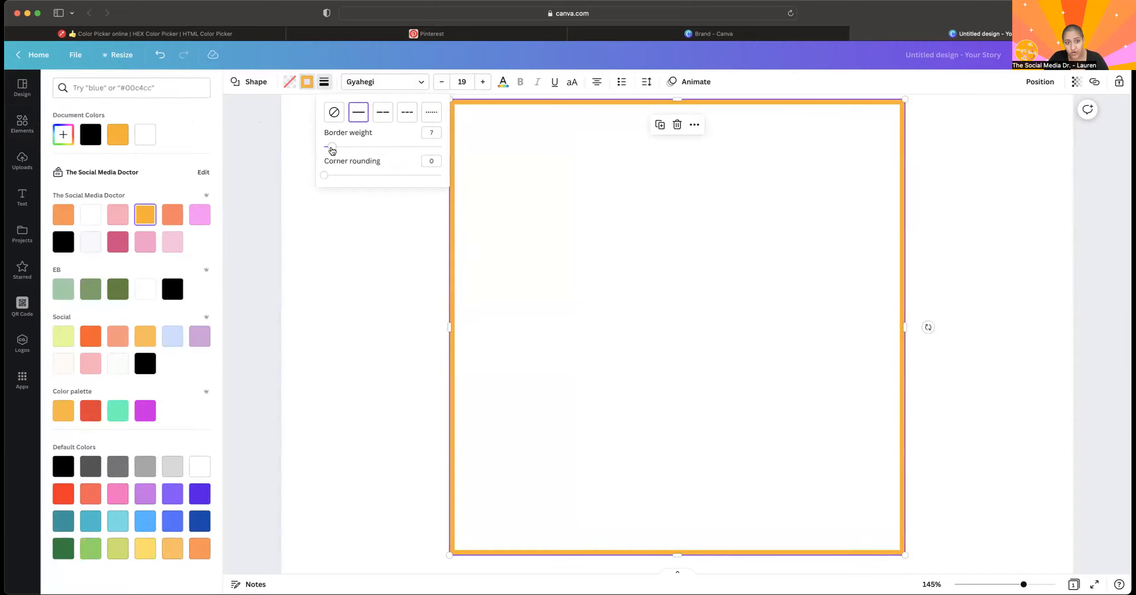
drag(331, 148, 324, 146)
click(258, 198)
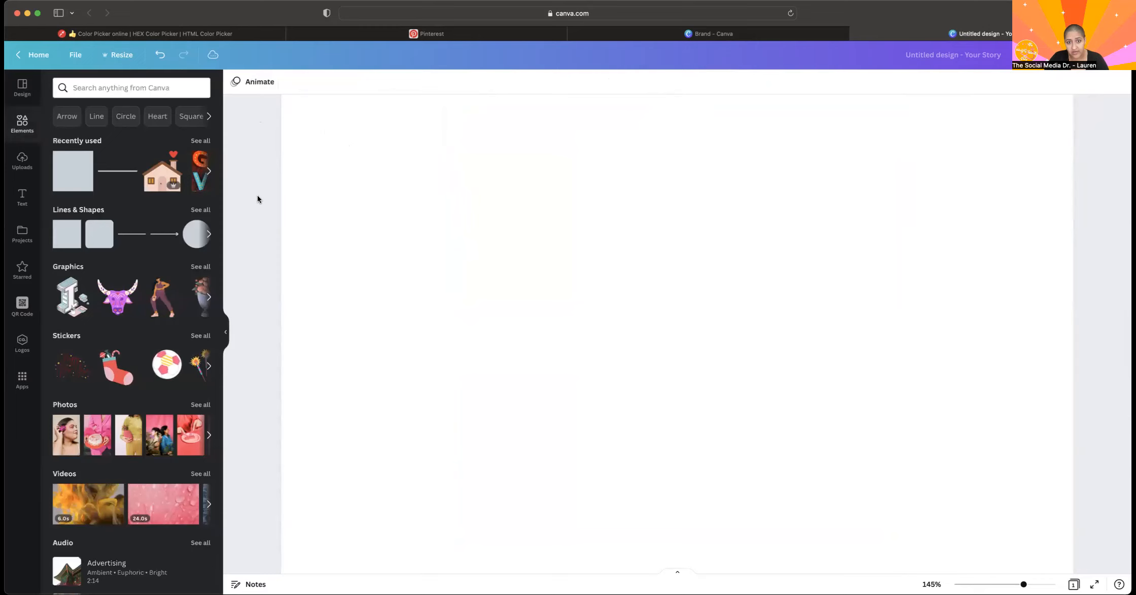
Restore the transparent square's border as a solid yellow-orange line with a weight of 3.
drag(534, 234, 538, 233)
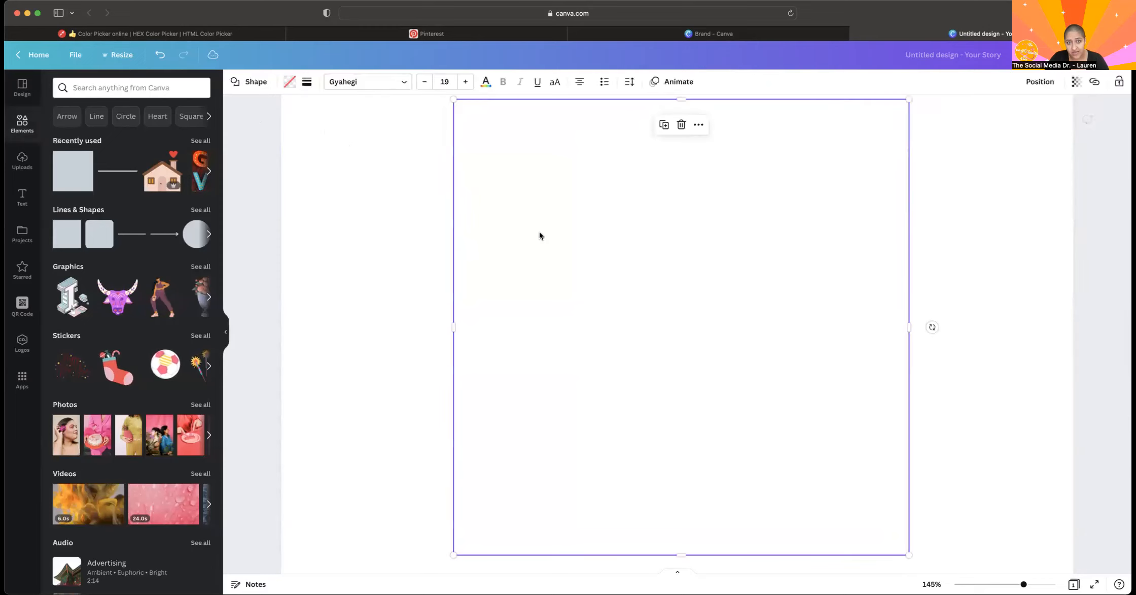
click(307, 81)
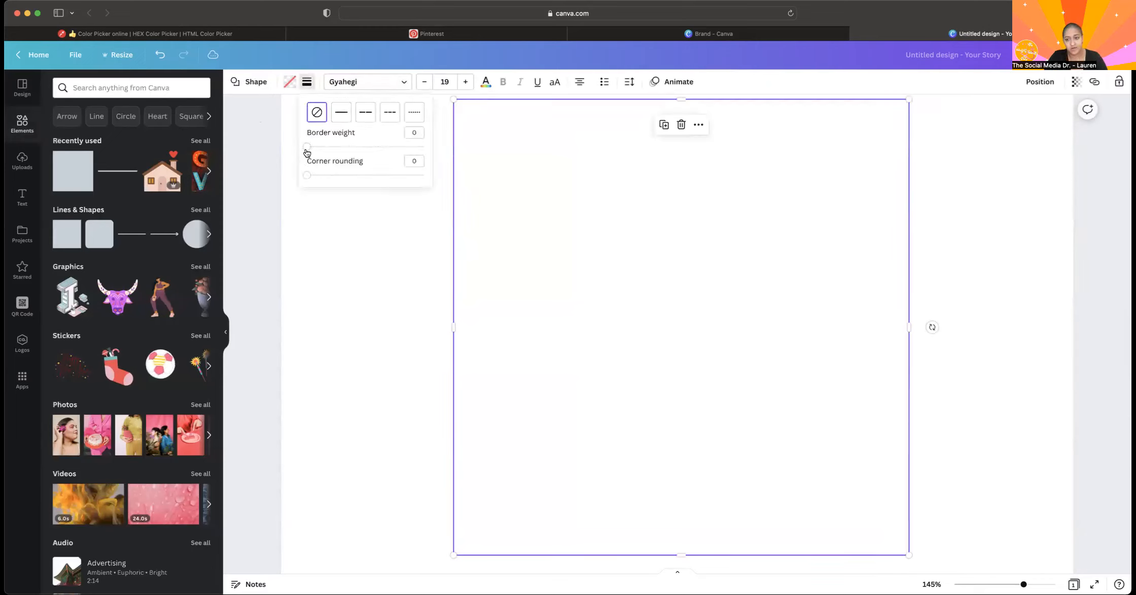
drag(307, 151, 459, 164)
drag(401, 135, 311, 128)
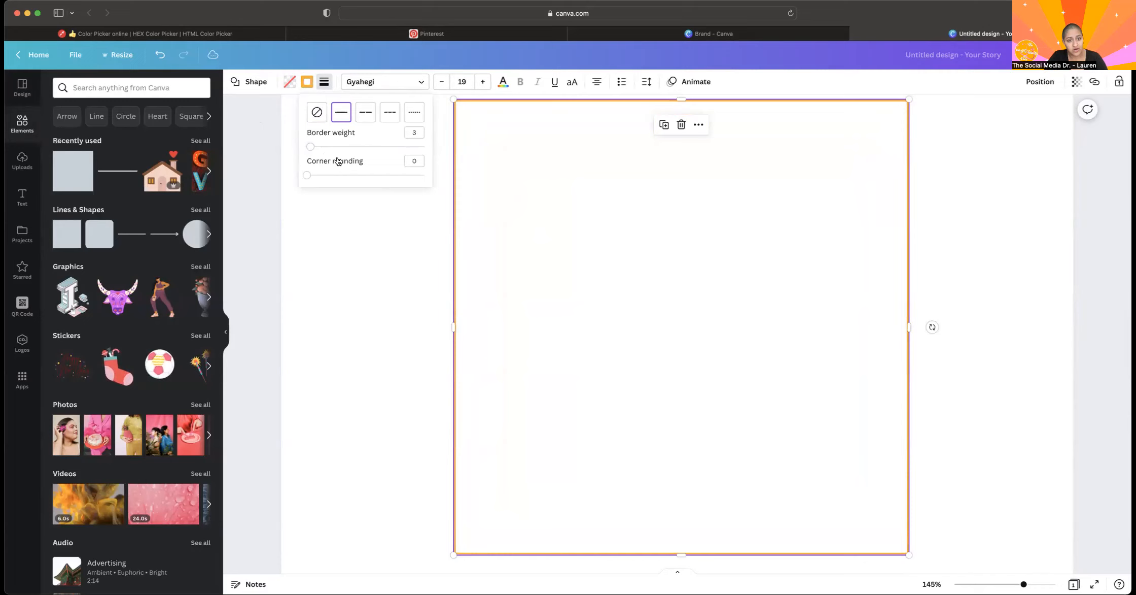
click(306, 82)
click(342, 208)
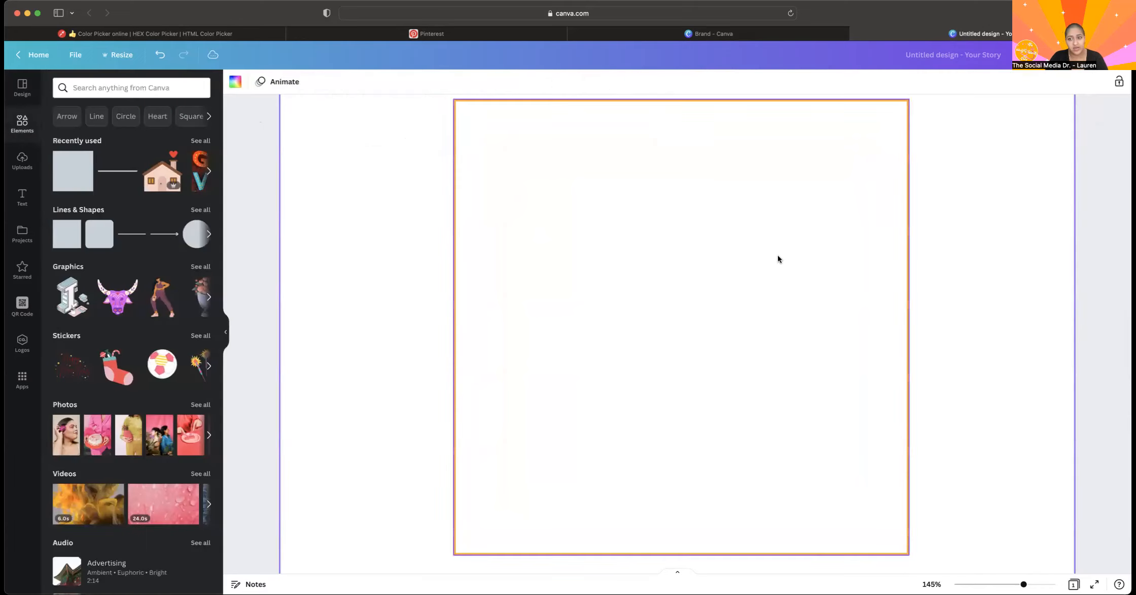
Round the corners of the outlined square moderately.
click(503, 107)
click(323, 82)
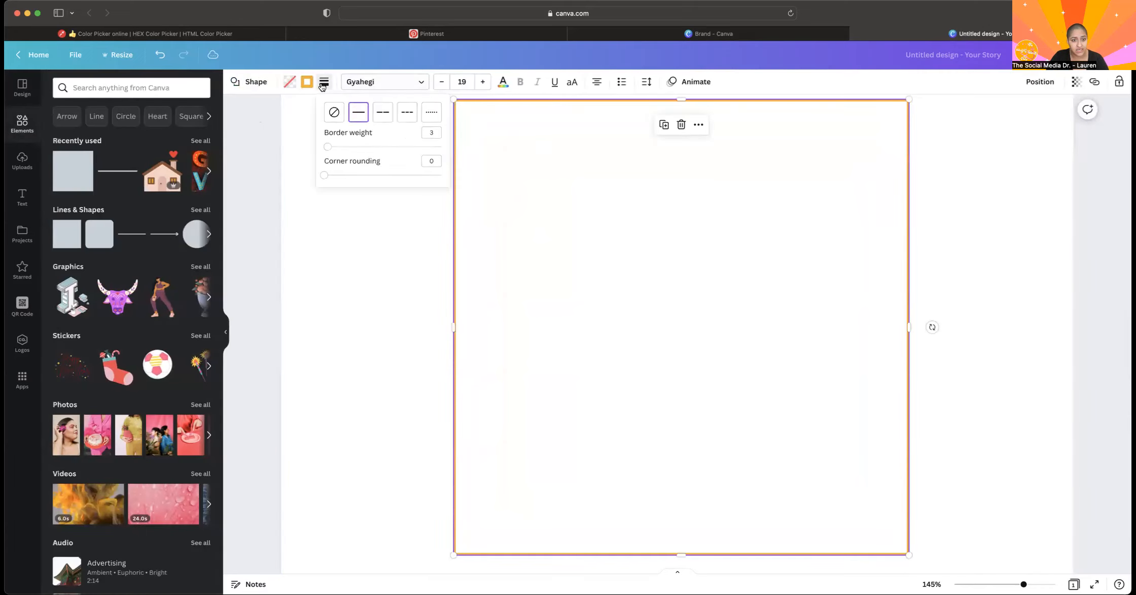
drag(339, 178, 373, 175)
click(372, 259)
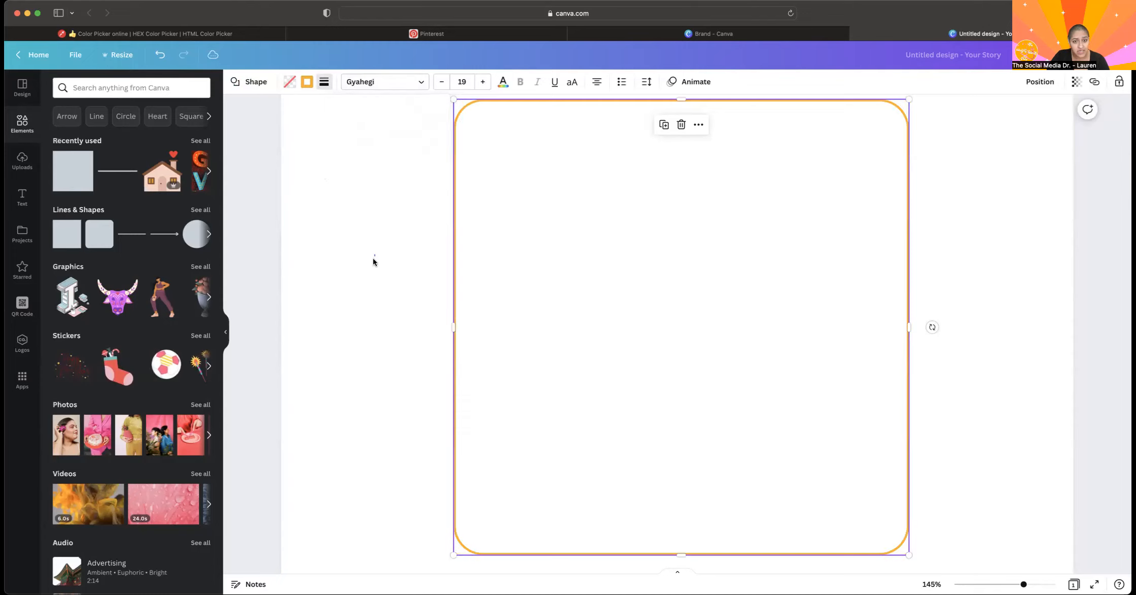
click(587, 239)
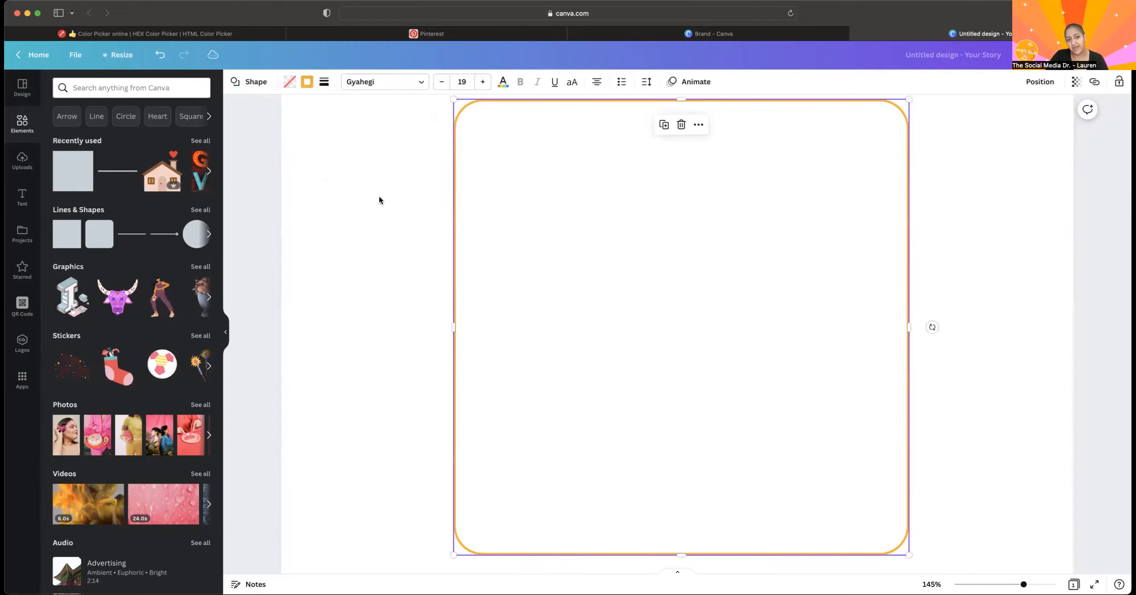
Reset the outlined square's corner rounding to 0.
click(307, 82)
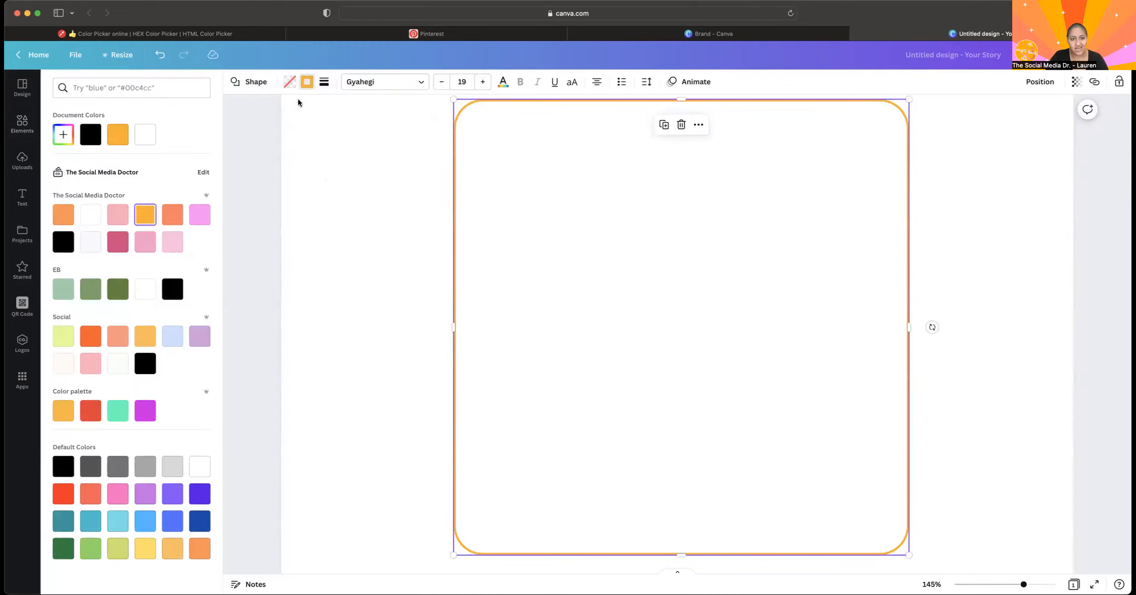
click(324, 84)
drag(372, 179, 208, 154)
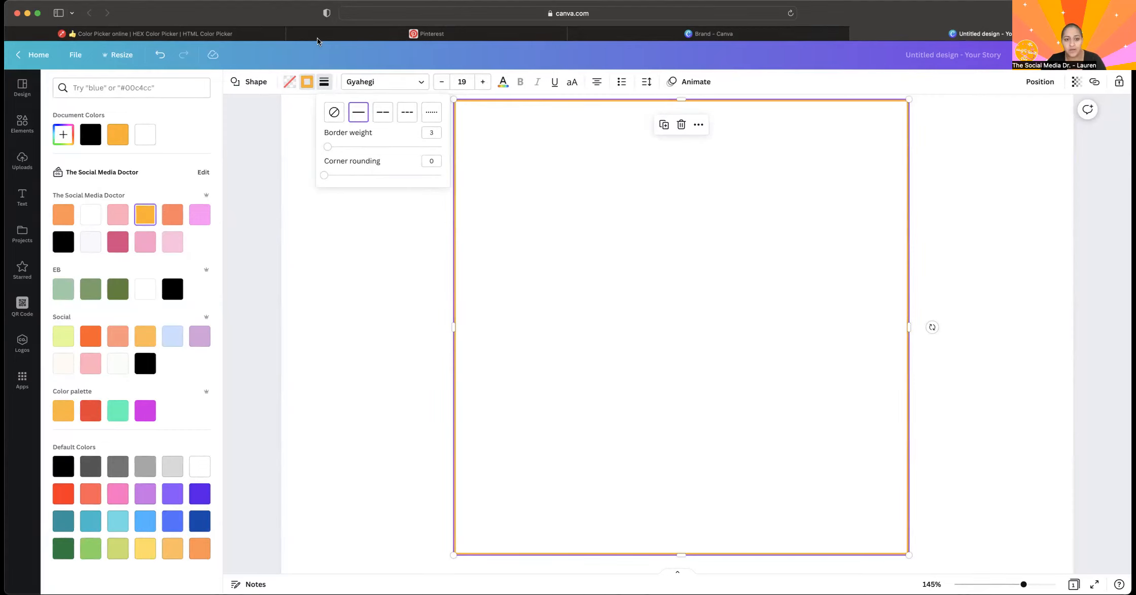
Try the long-dash and short-dash border styles on the square, ending with the dotted style.
click(389, 110)
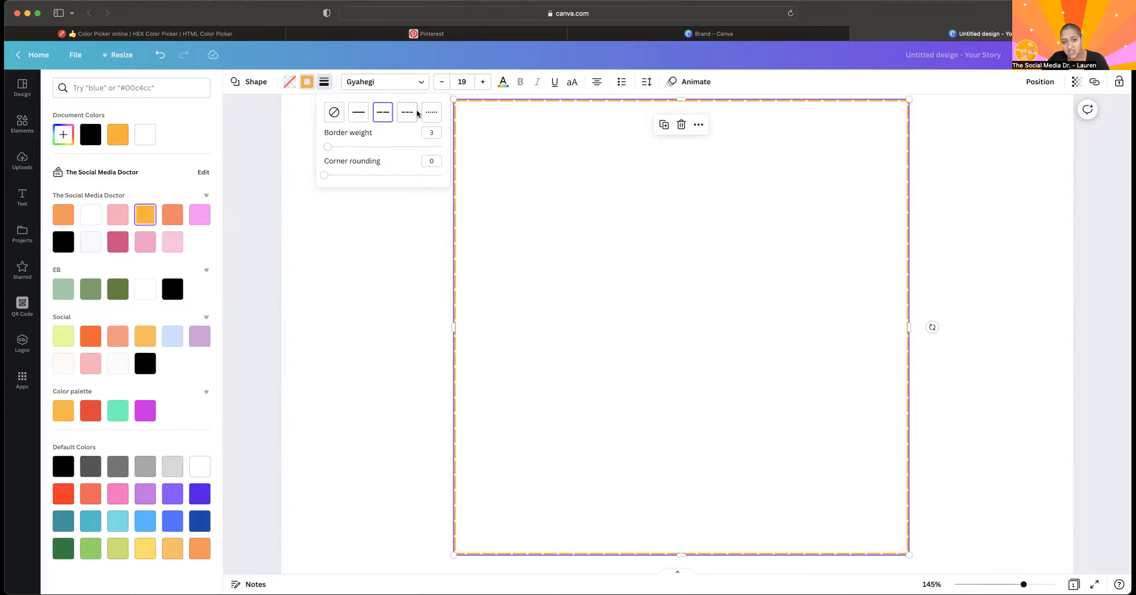
scroll(458, 176, up, 5)
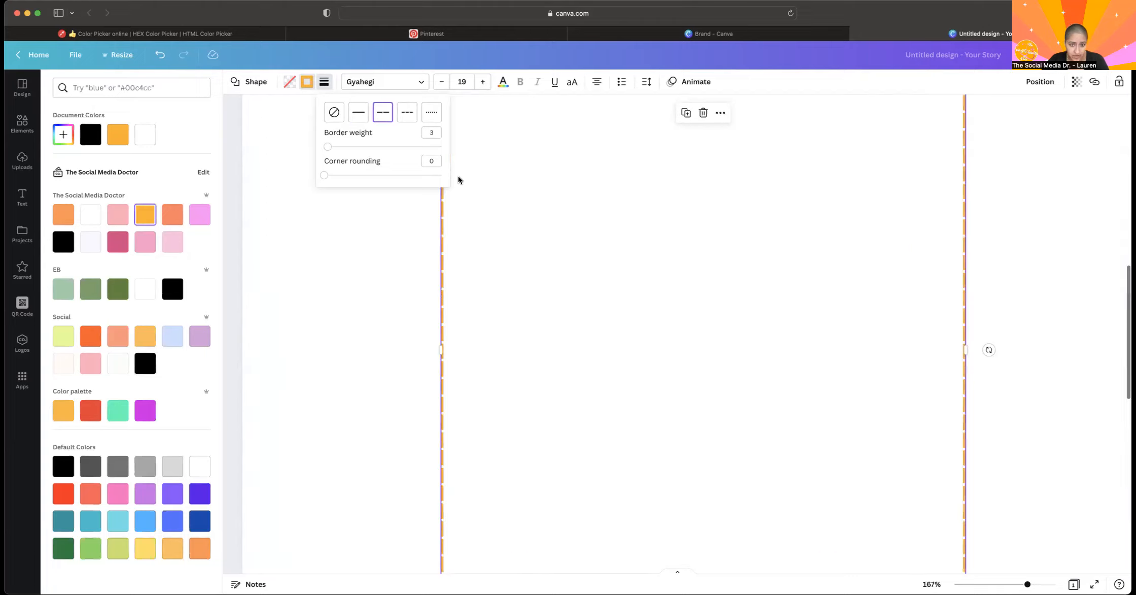
click(409, 118)
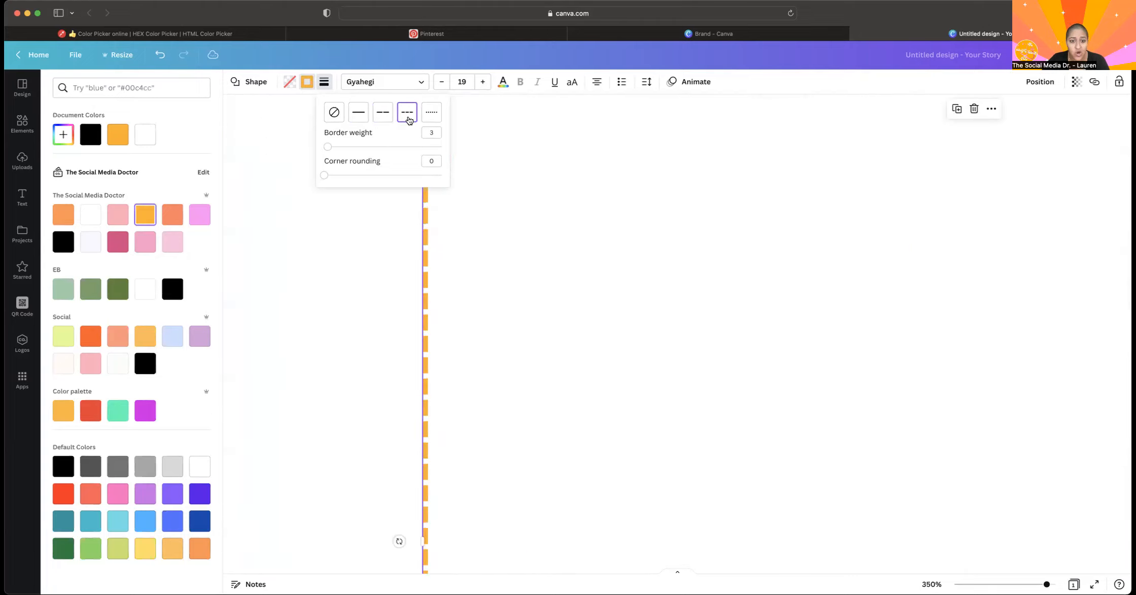
click(436, 114)
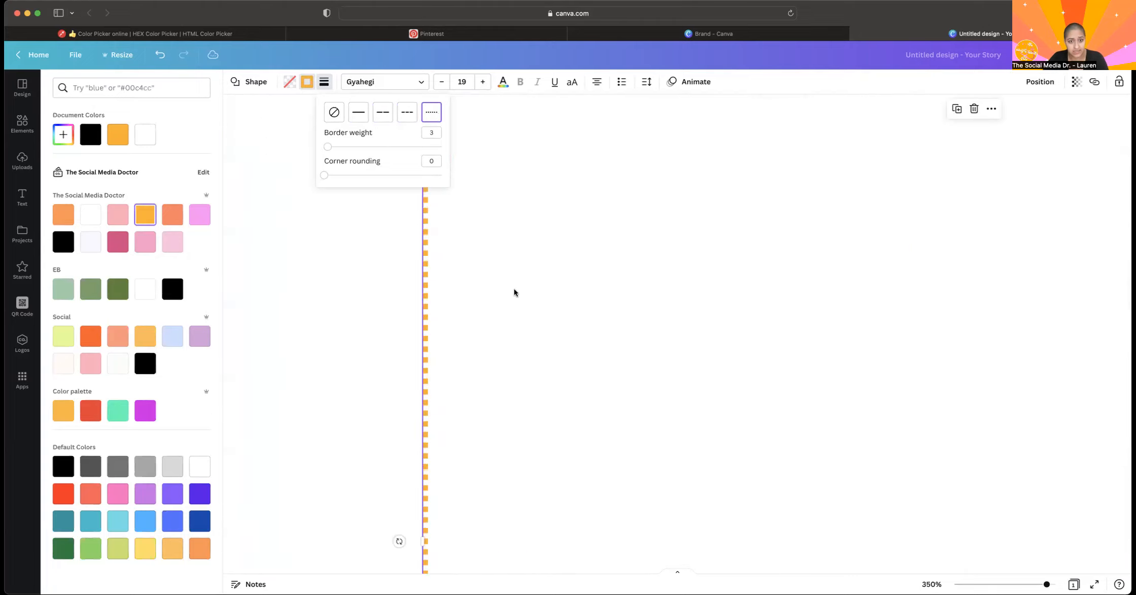
Set the dotted border's weight to 24 after trying 100, and set the square's corner rounding to 100.
scroll(513, 292, down, 5)
drag(363, 146, 453, 148)
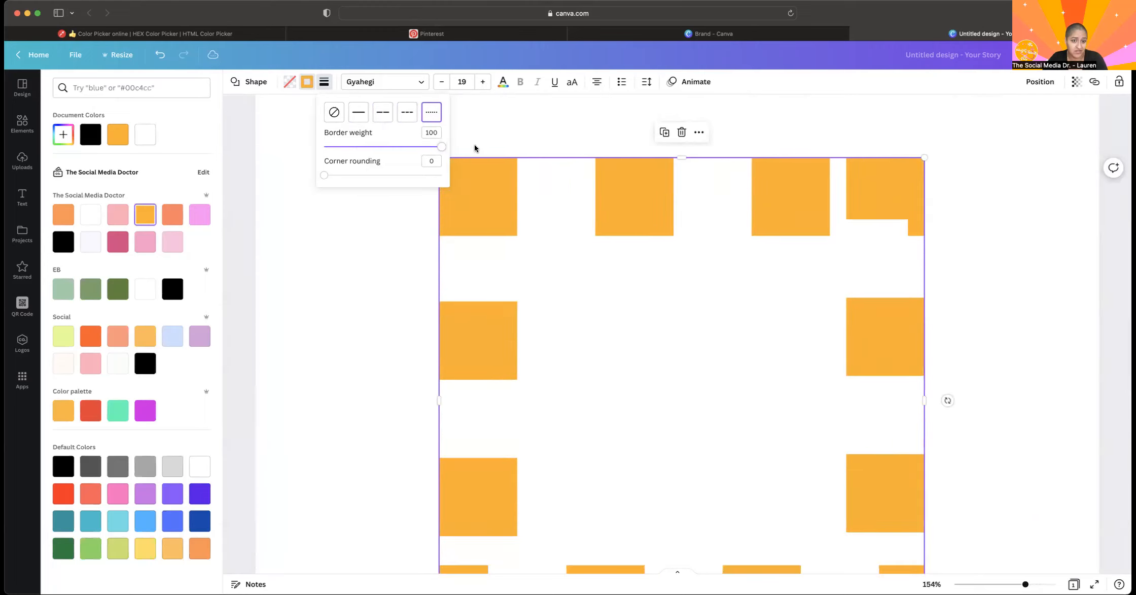
click(352, 146)
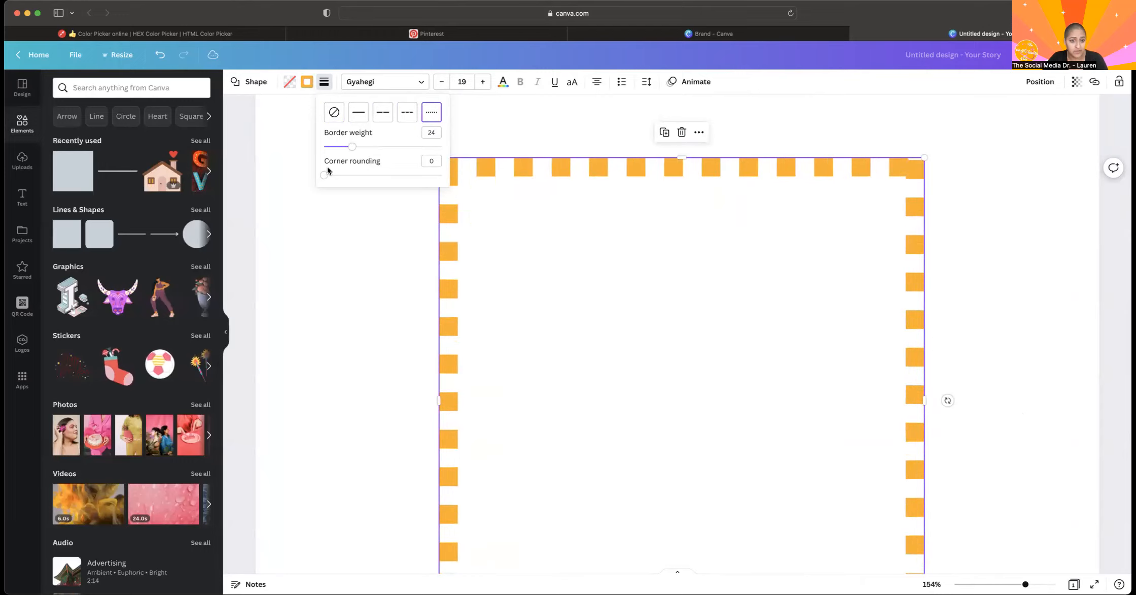
drag(325, 175, 525, 173)
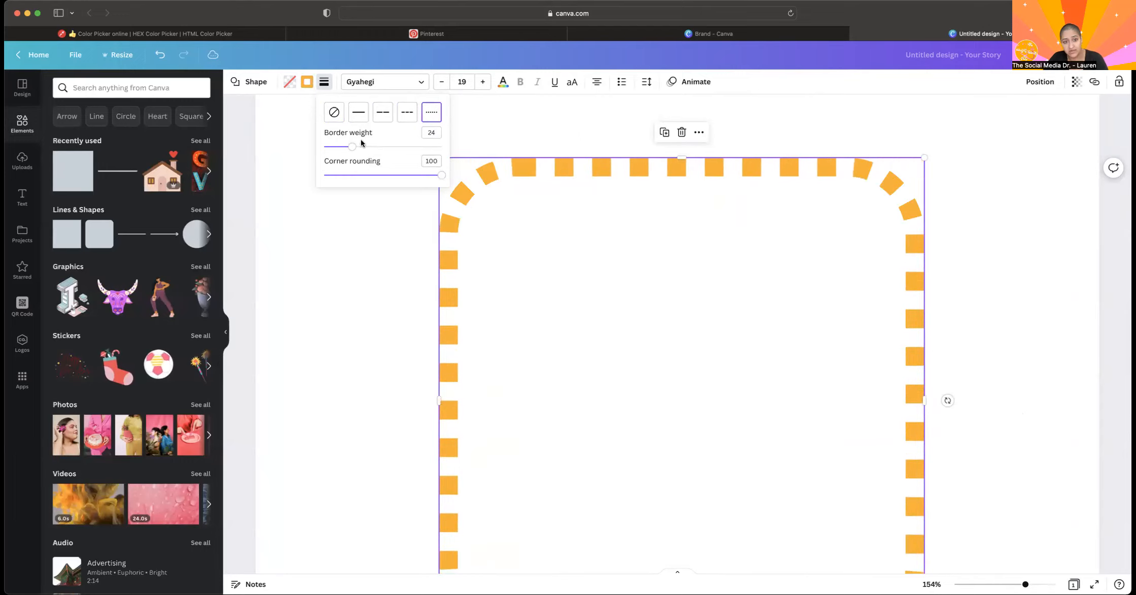
Switch the rounded square's border to the long-dash style and set its weight to 100 after trying a weight of 6.
drag(356, 147, 553, 161)
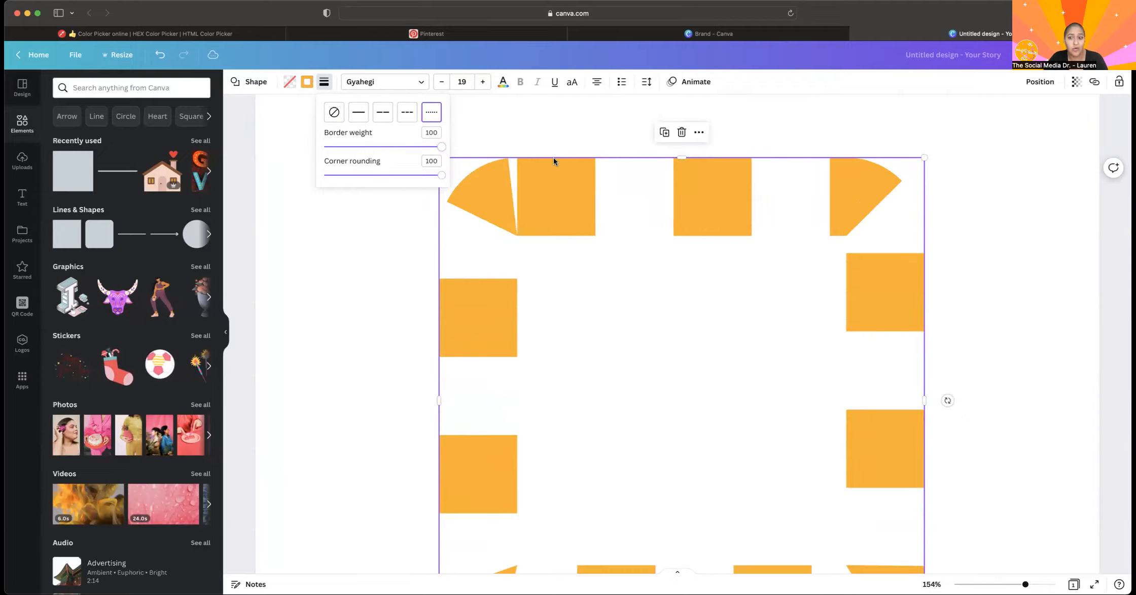
drag(621, 174, 330, 140)
click(383, 112)
click(432, 113)
click(383, 116)
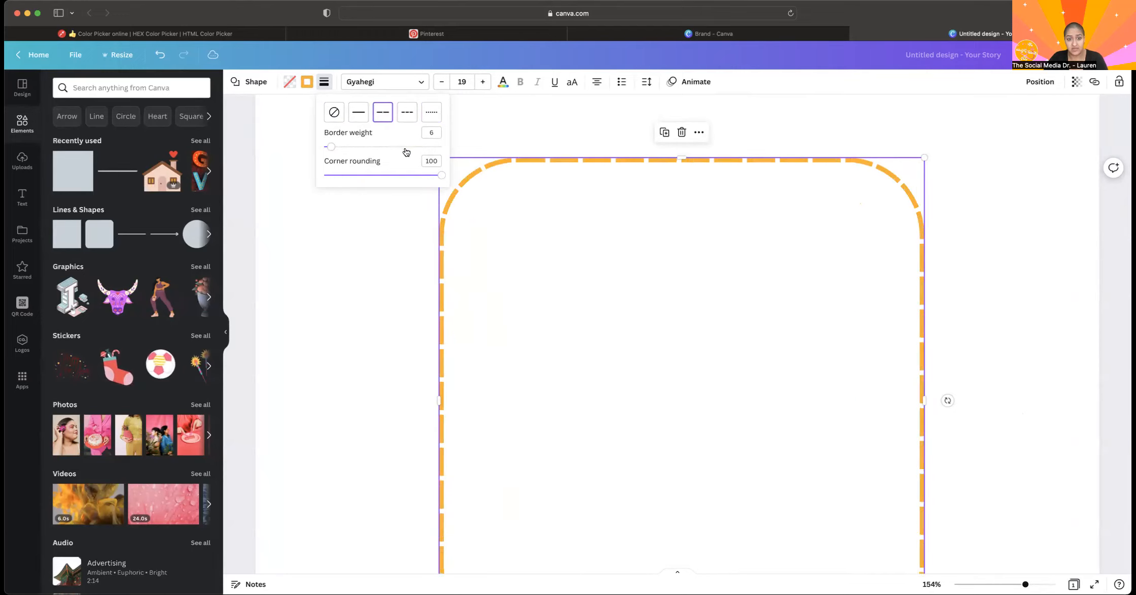
drag(406, 151, 500, 152)
scroll(577, 278, down, 5)
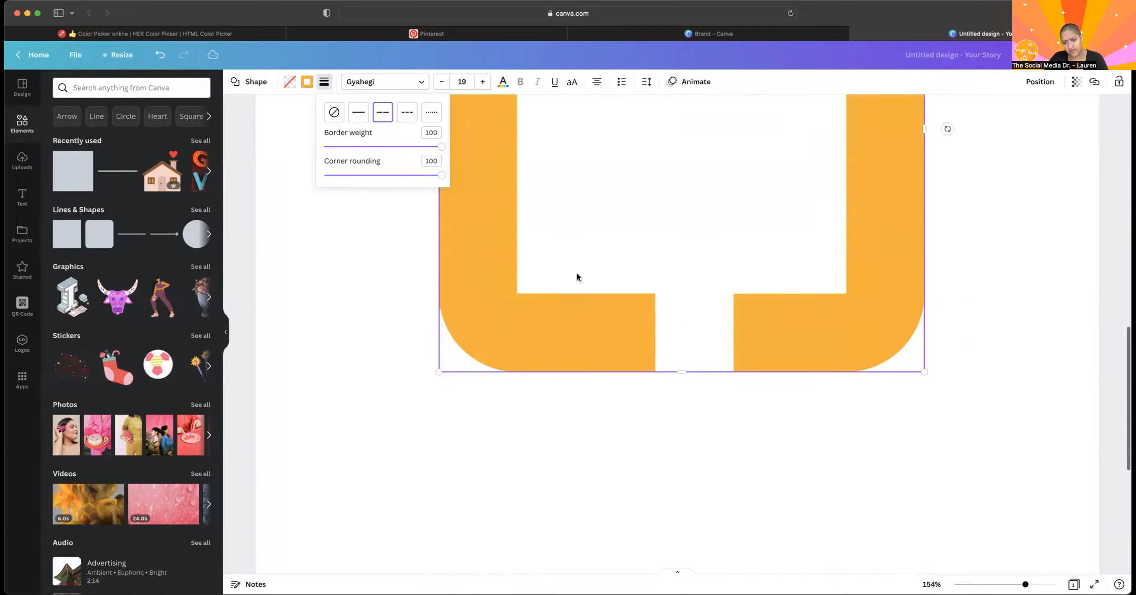
Set the rounded square's long-dash border weight to 5 and its corner rounding to 0.
scroll(577, 277, up, 4)
scroll(577, 278, down, 1)
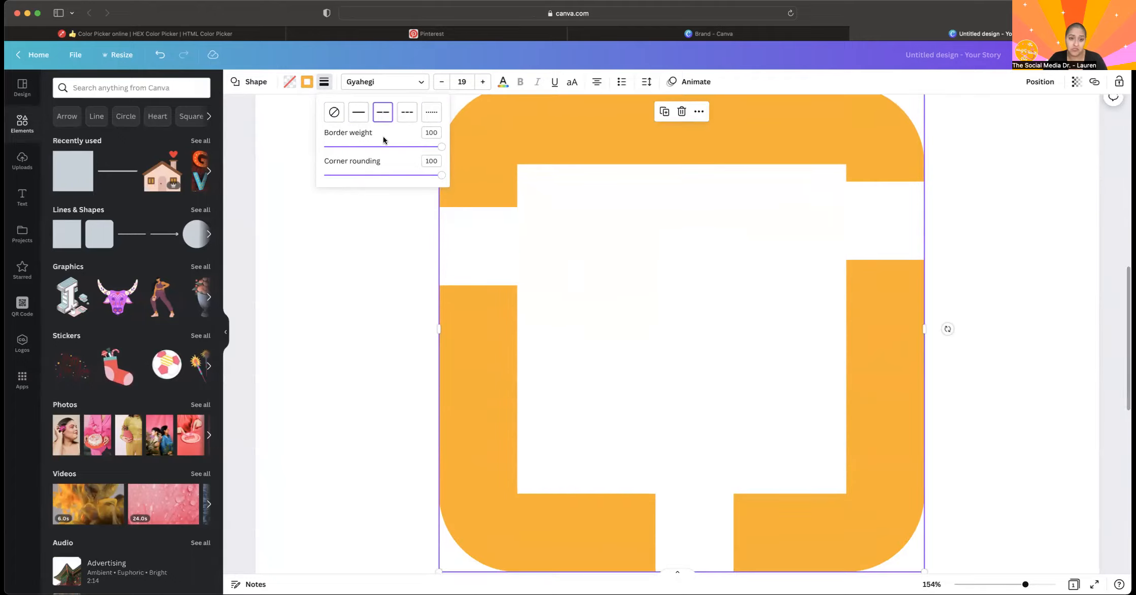
click(364, 147)
drag(364, 147, 330, 147)
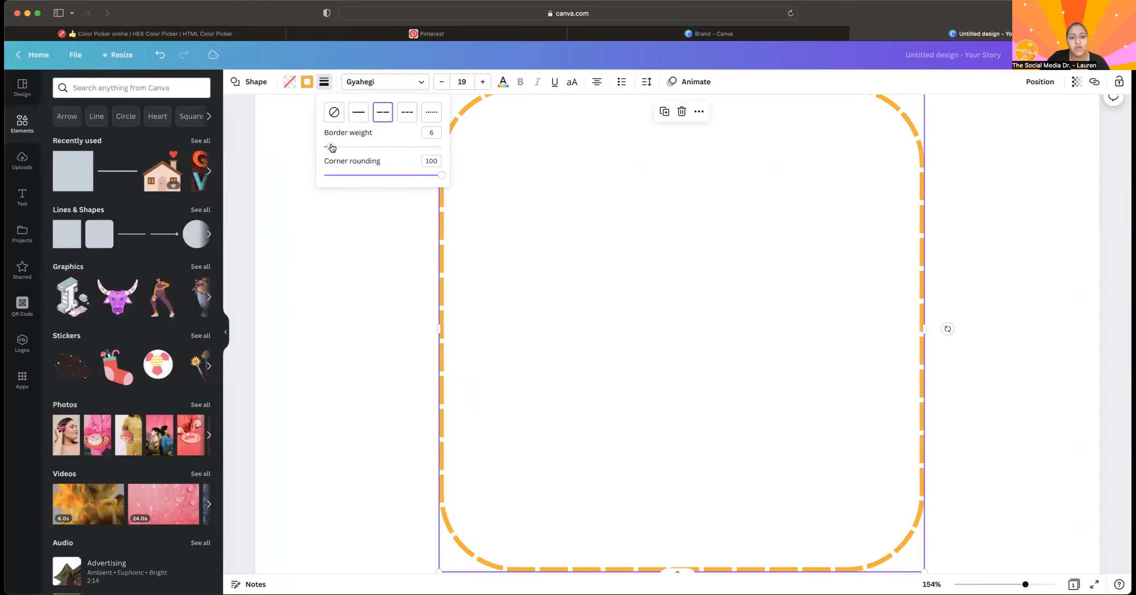
drag(332, 147, 324, 175)
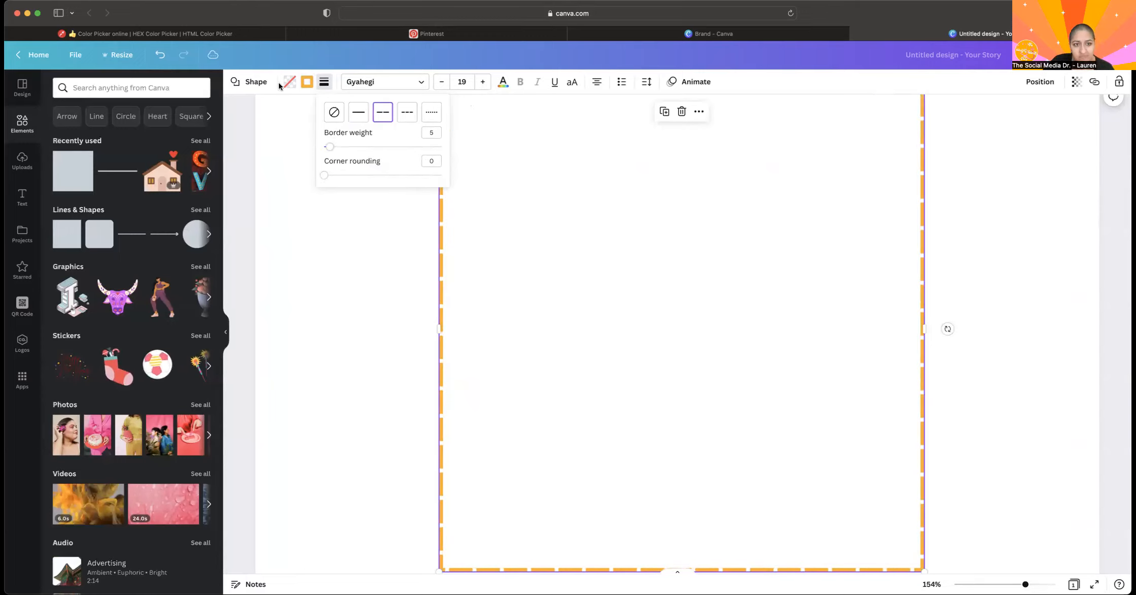
Try entering the sample text "skjdgnhwelgnbwkln" directly inside the dashed square in the Gyahegi font, and delete it.
click(378, 83)
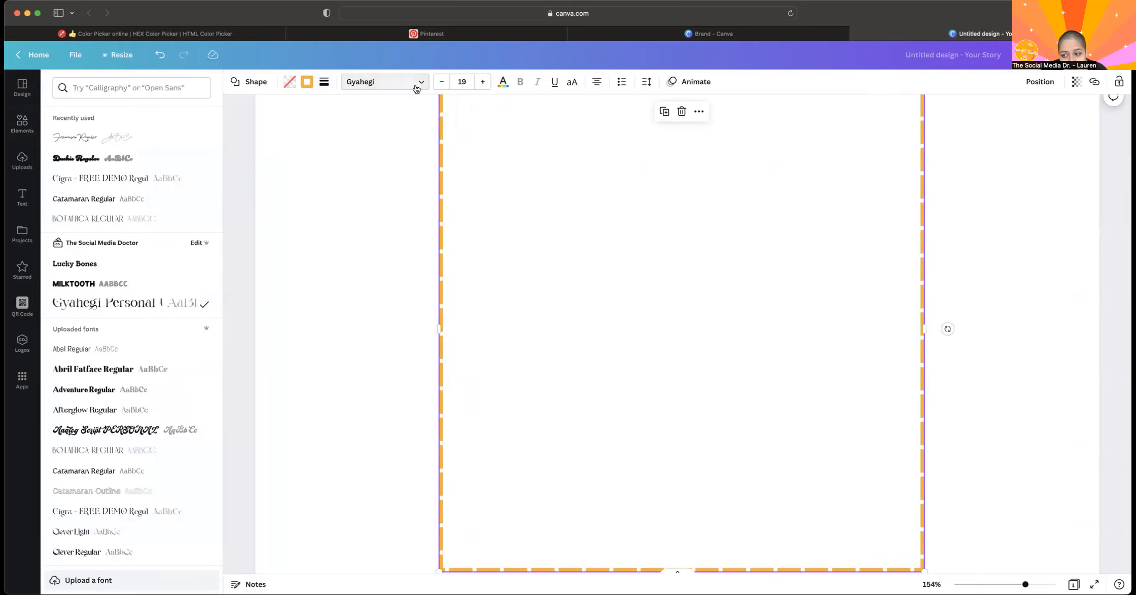
scroll(434, 291, up, 3)
scroll(434, 290, up, 1)
scroll(434, 291, down, 3)
scroll(434, 290, down, 3)
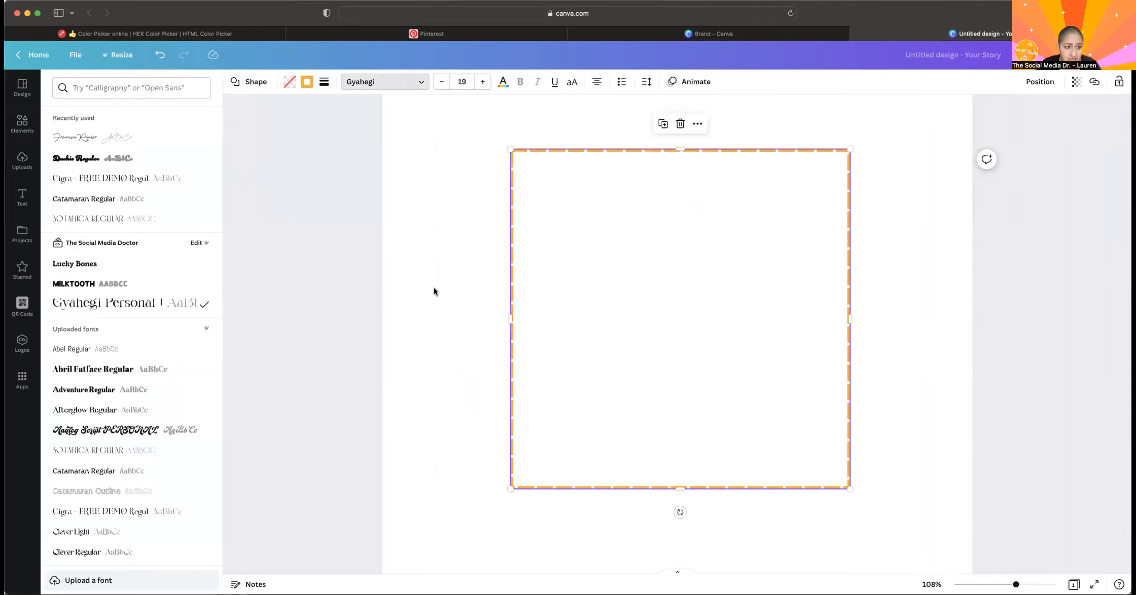
click(635, 315)
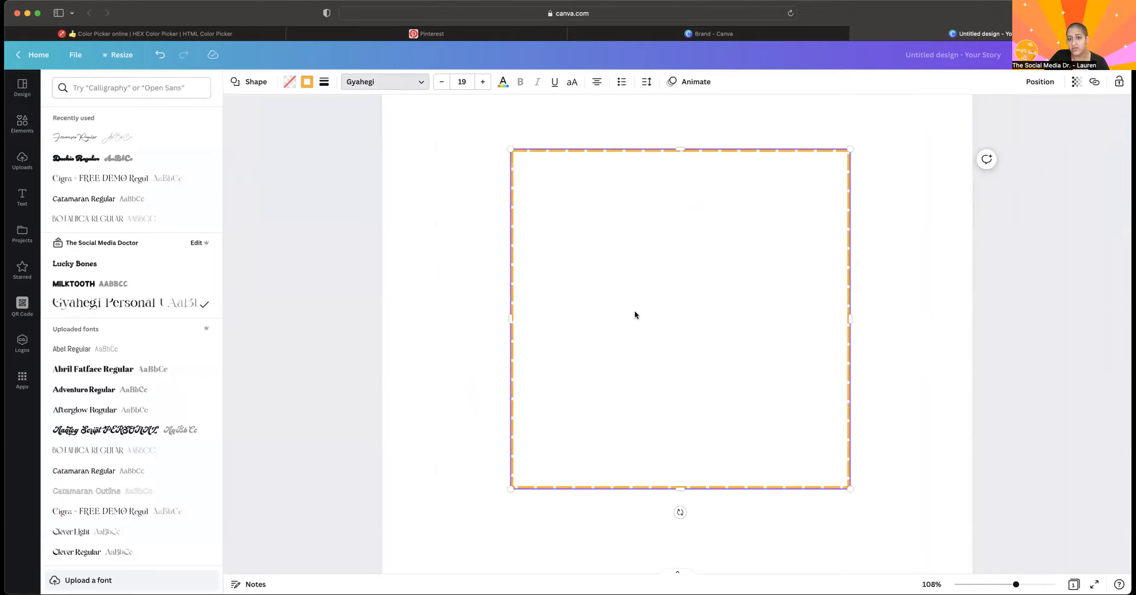
text(skjdgnh)
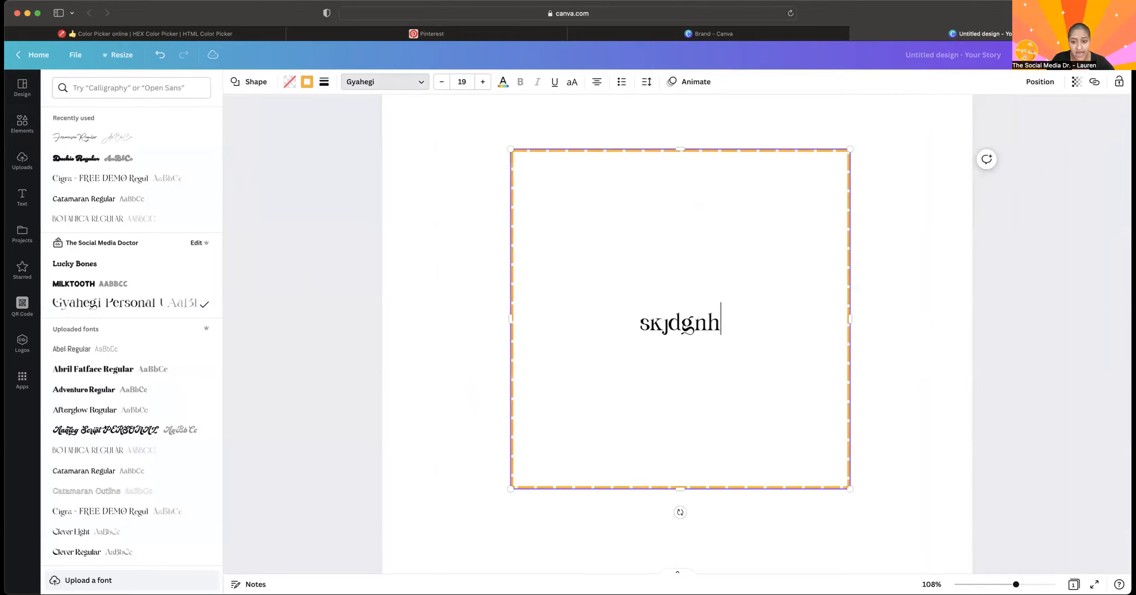
text(welgnbwkln)
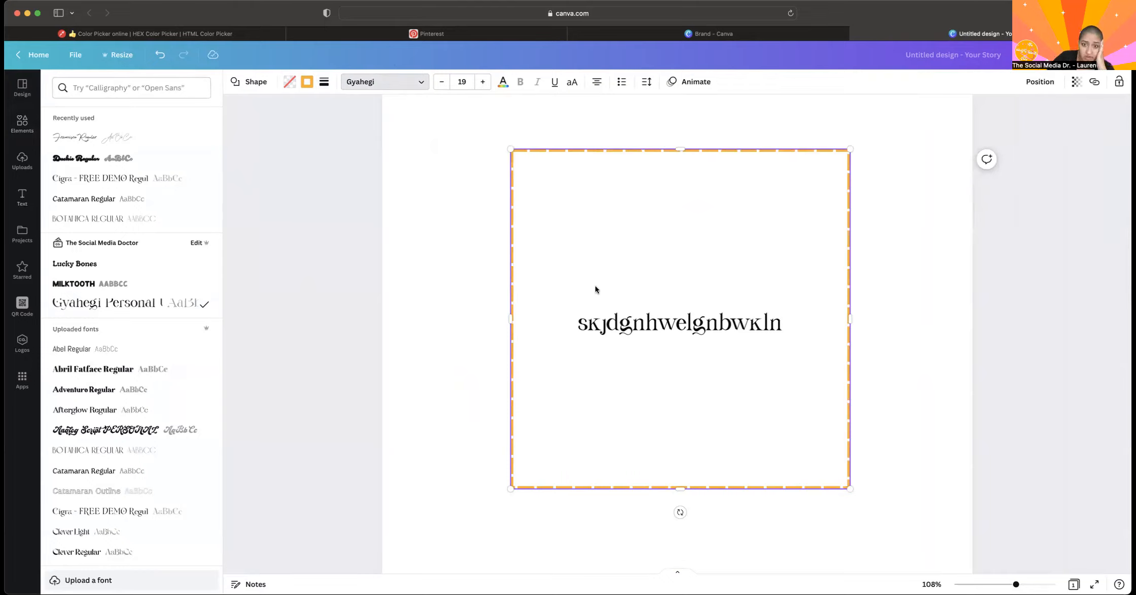
double_click(753, 311)
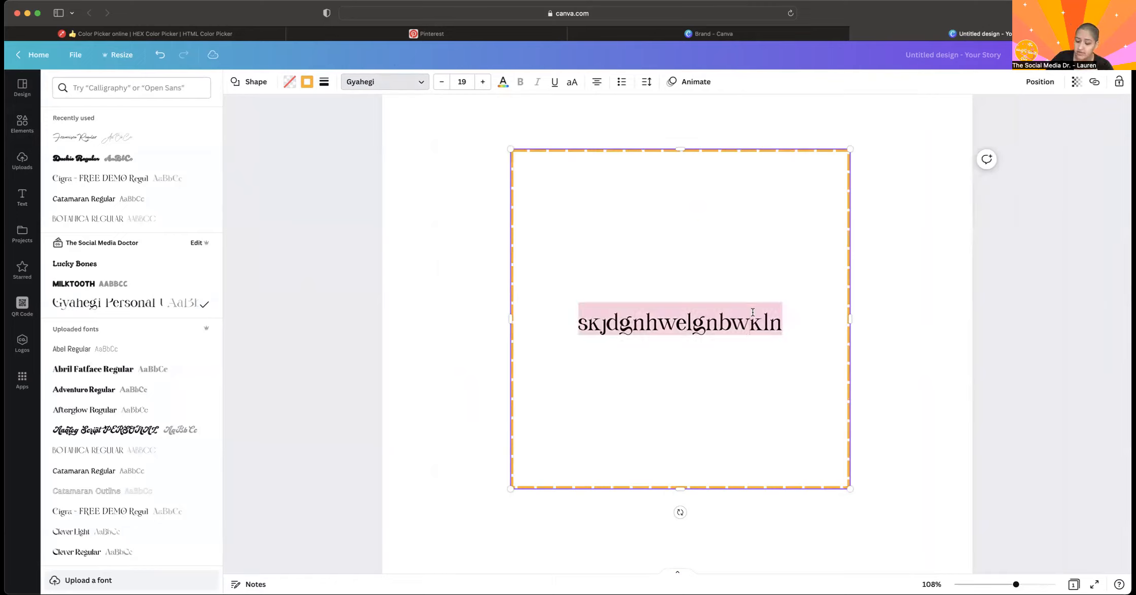
key(BackSpace)
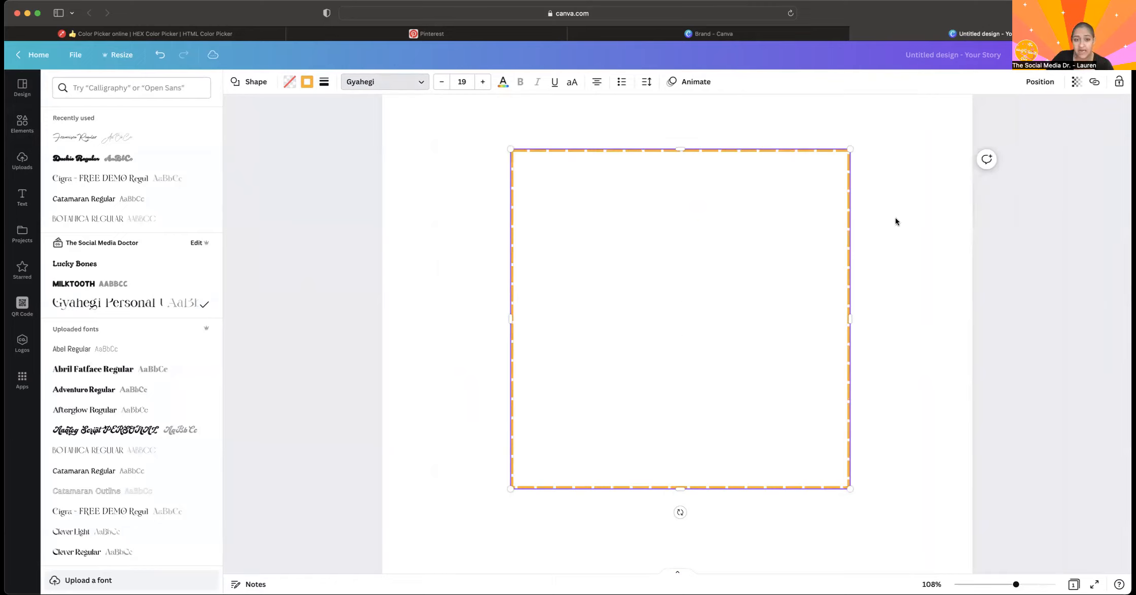
Try adding a separate paragraph text box, move it over the upper part of the dashed square, and delete it.
click(21, 197)
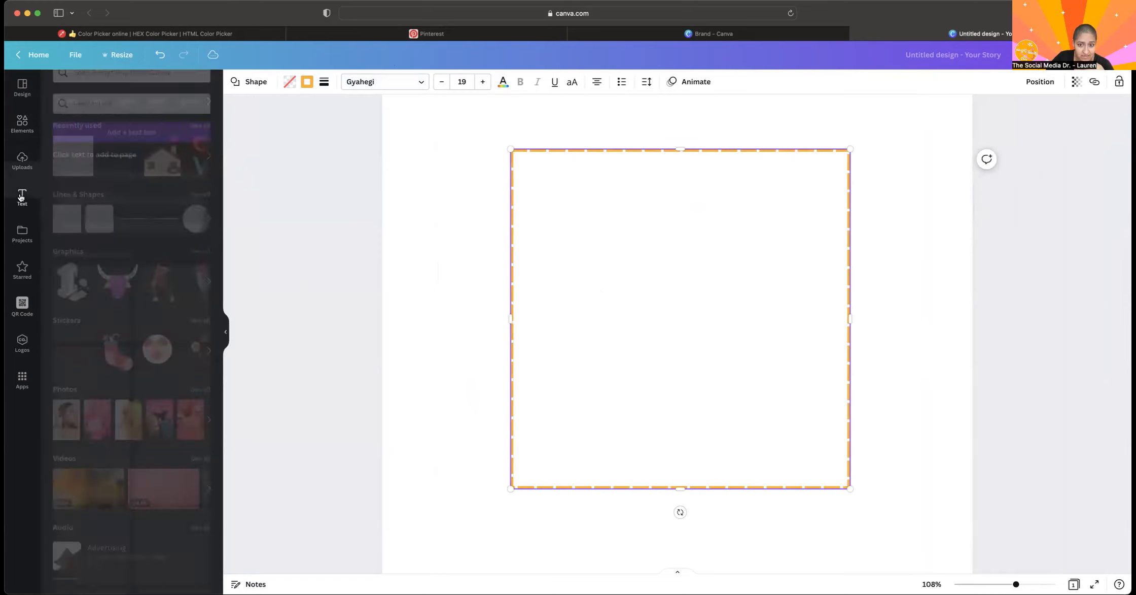
click(131, 116)
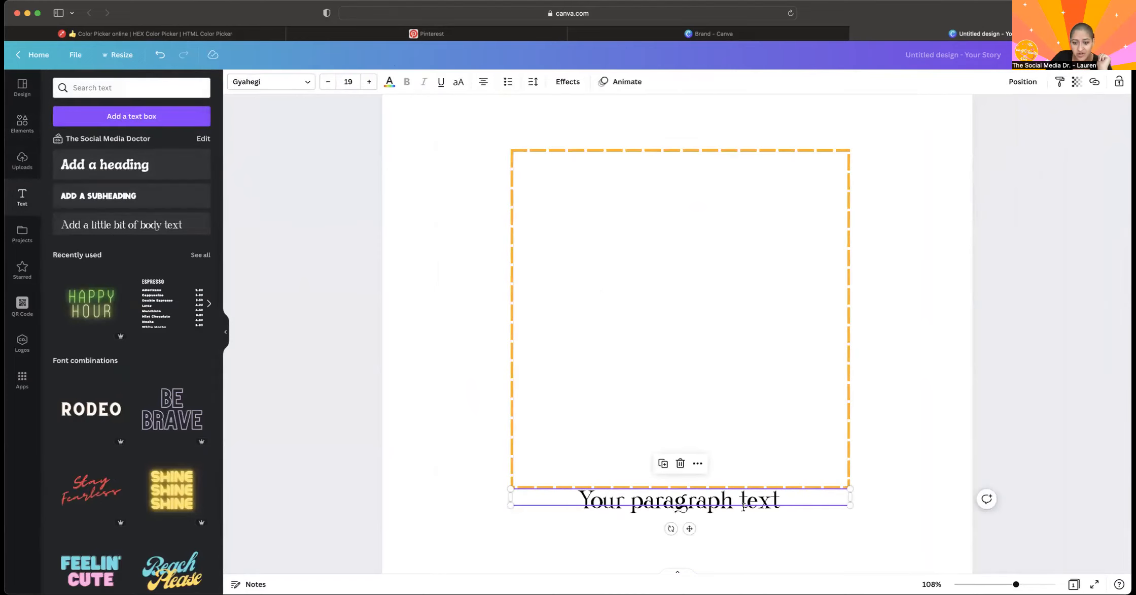
drag(689, 528, 655, 254)
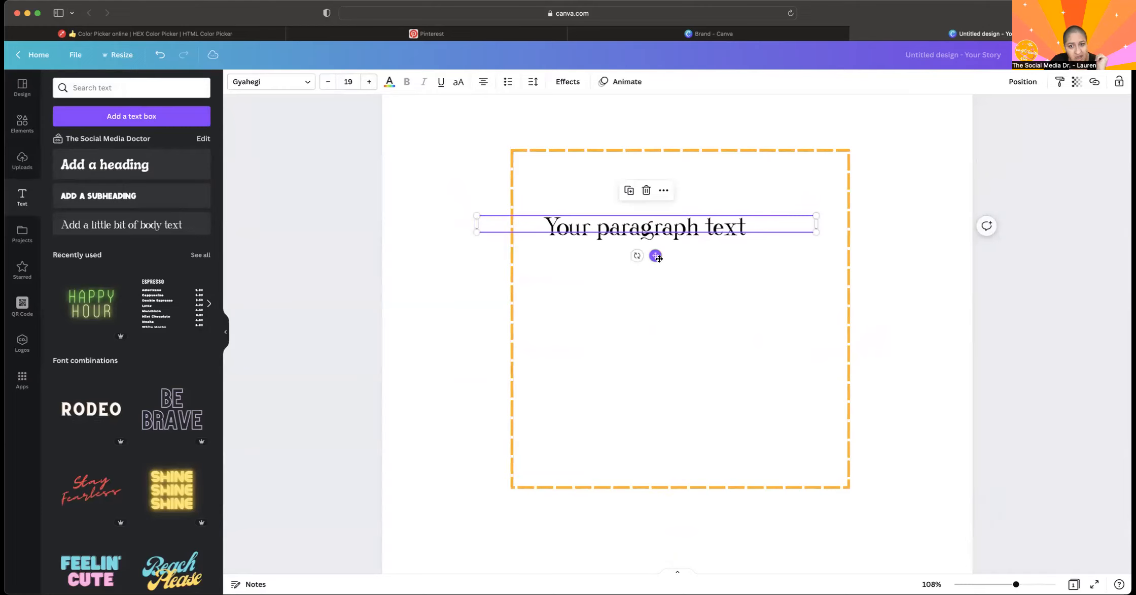
key(Delete)
click(694, 309)
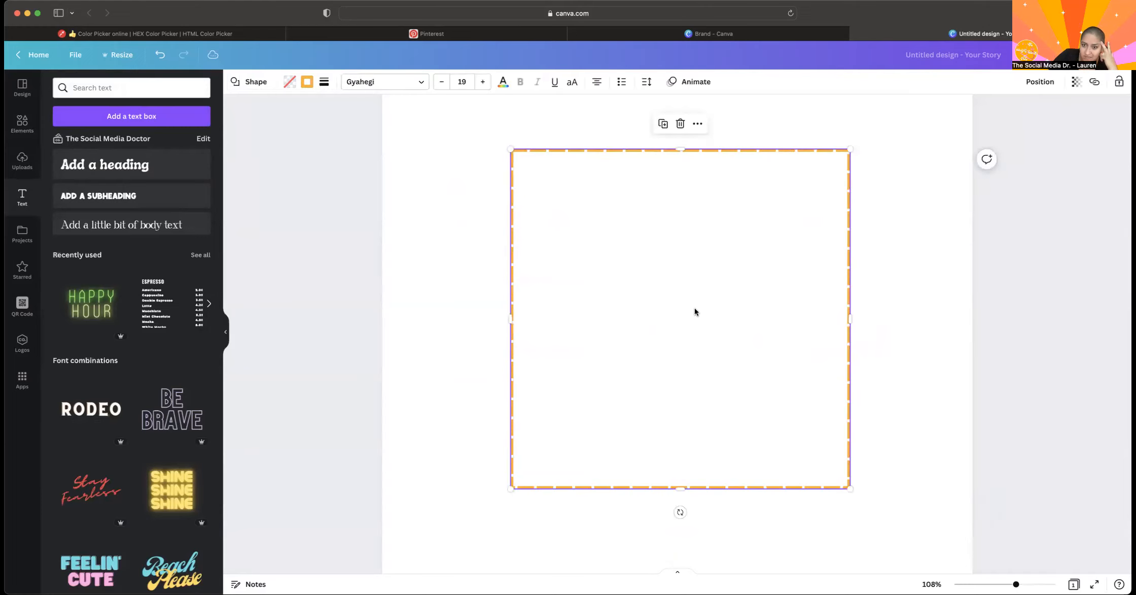
click(695, 311)
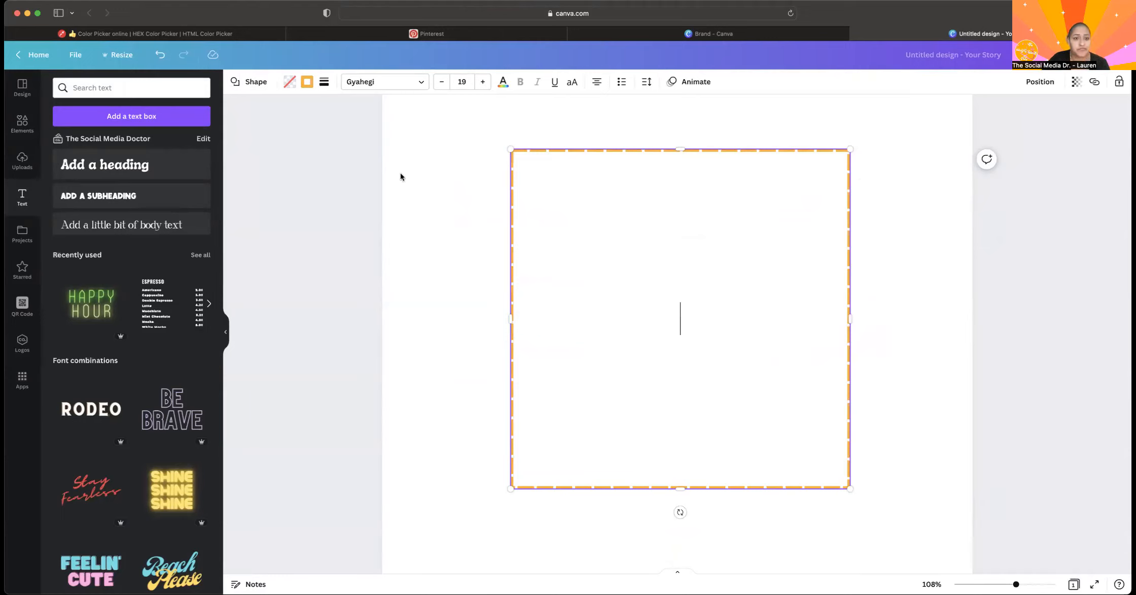
click(384, 166)
click(553, 168)
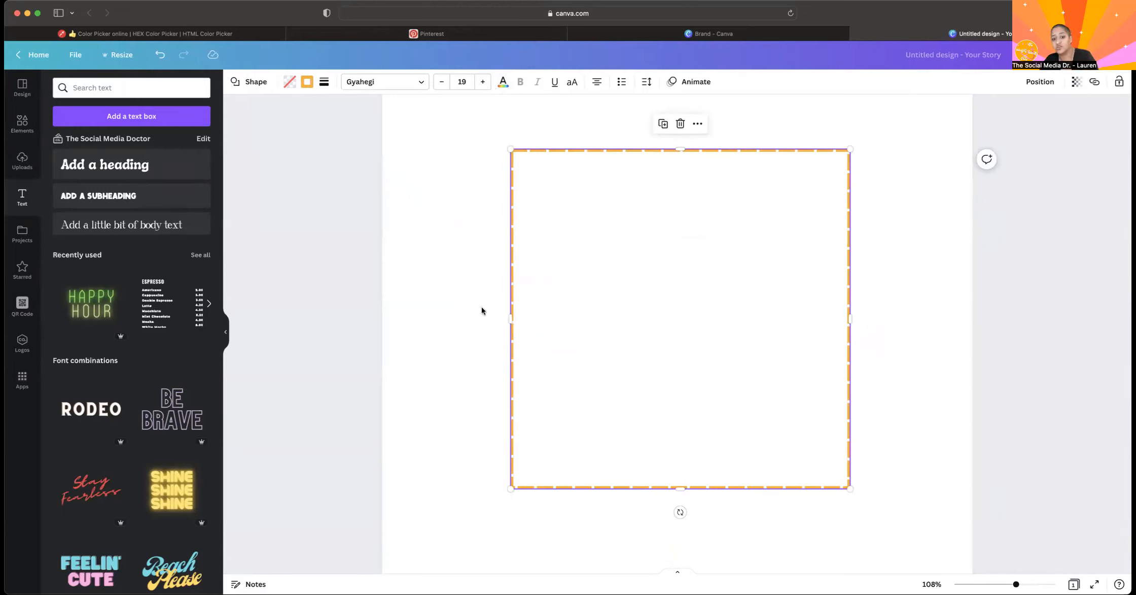
click(472, 199)
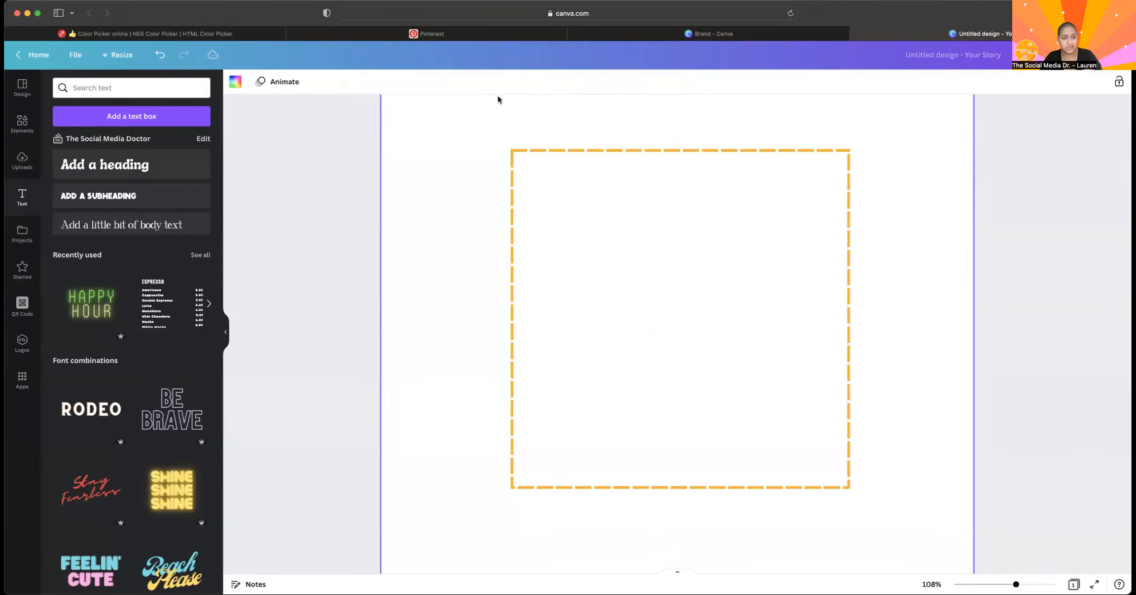
Try adding the recently used berries-and-flowers video from the Videos elements to the page, and delete it.
click(22, 123)
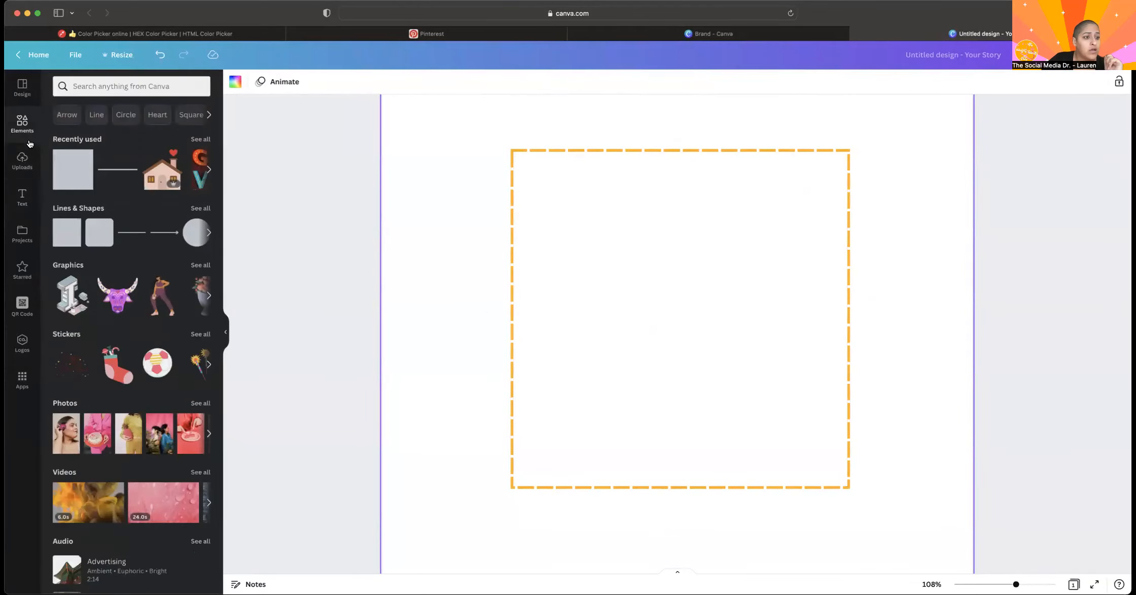
scroll(146, 258, down, 5)
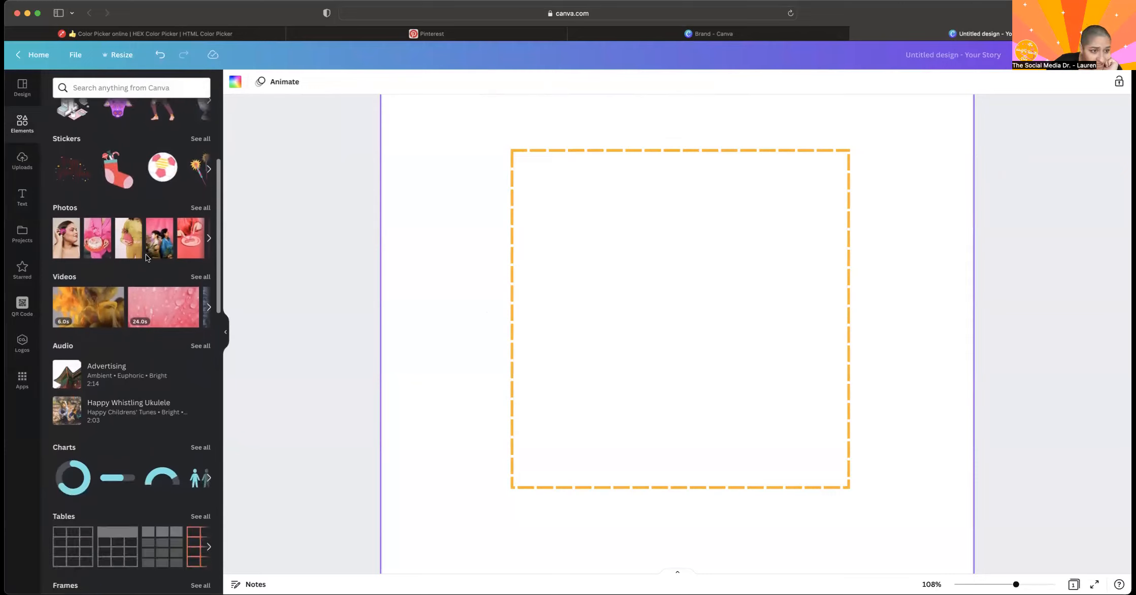
scroll(163, 167, up, 1)
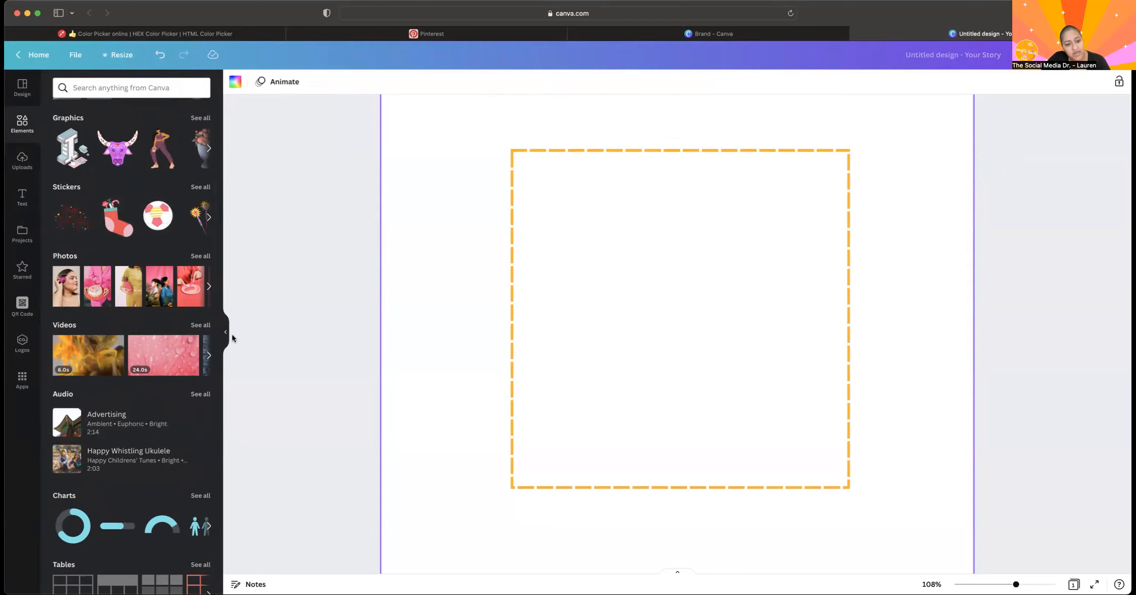
click(200, 325)
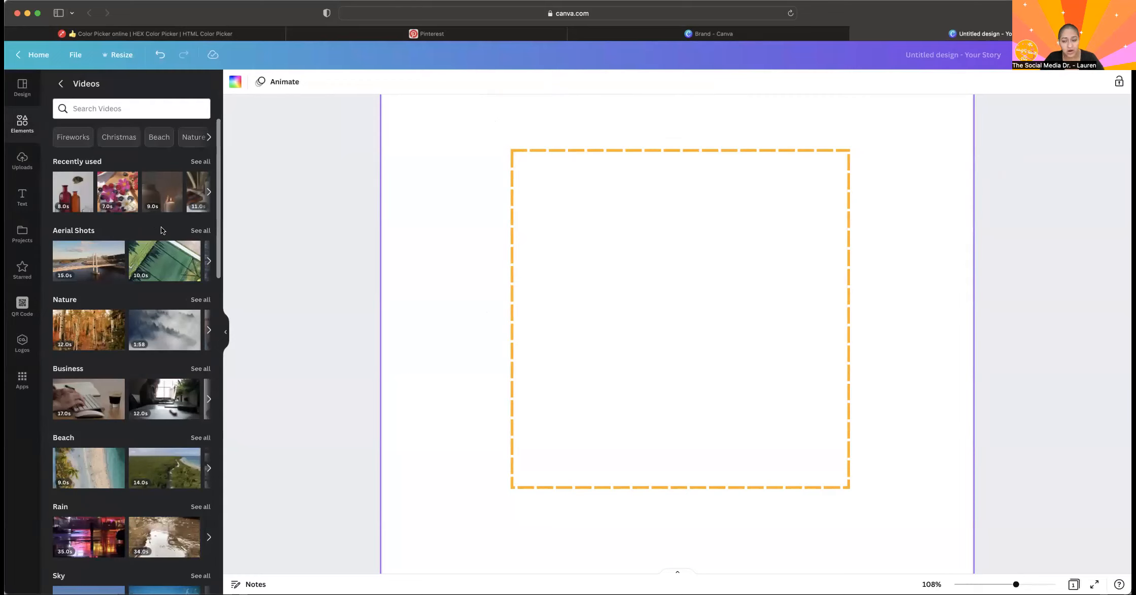
click(120, 191)
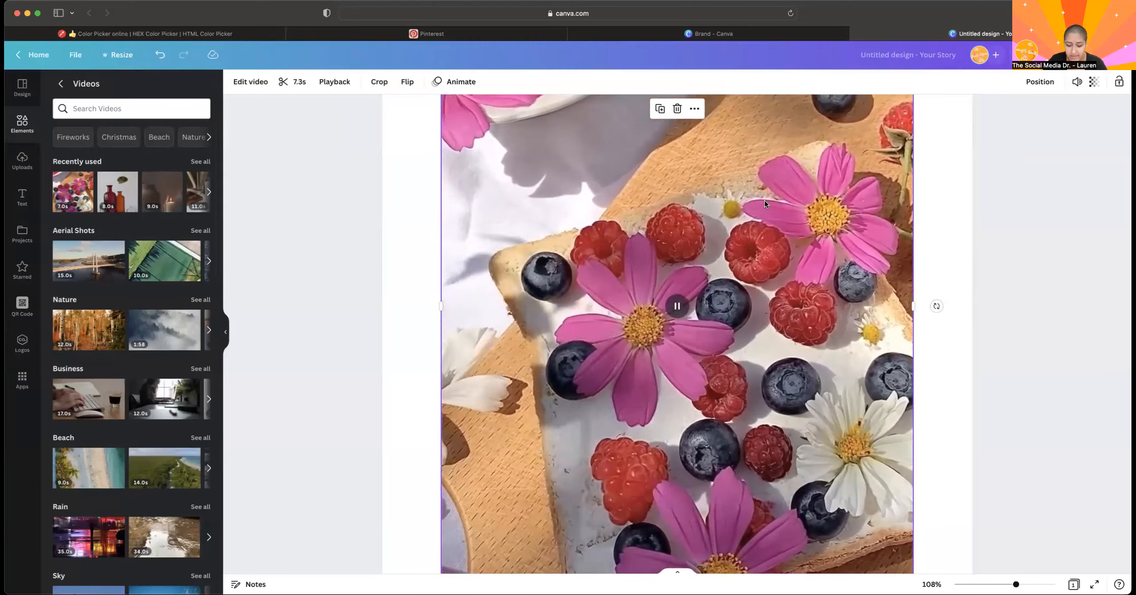
key(Delete)
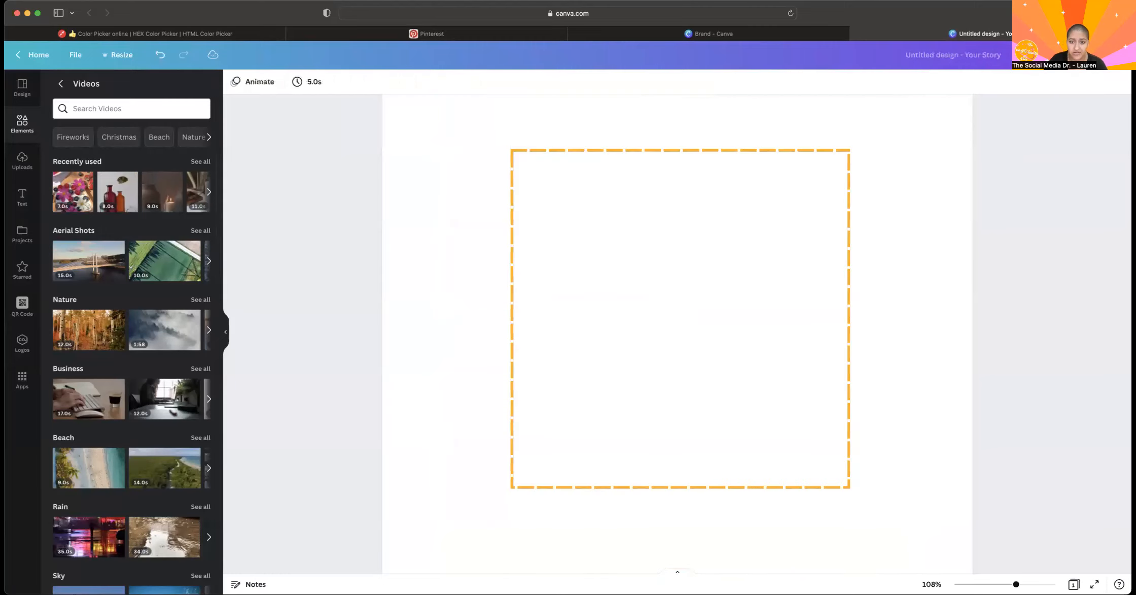
Insert the first bar chart from the Charts elements onto the page.
click(61, 84)
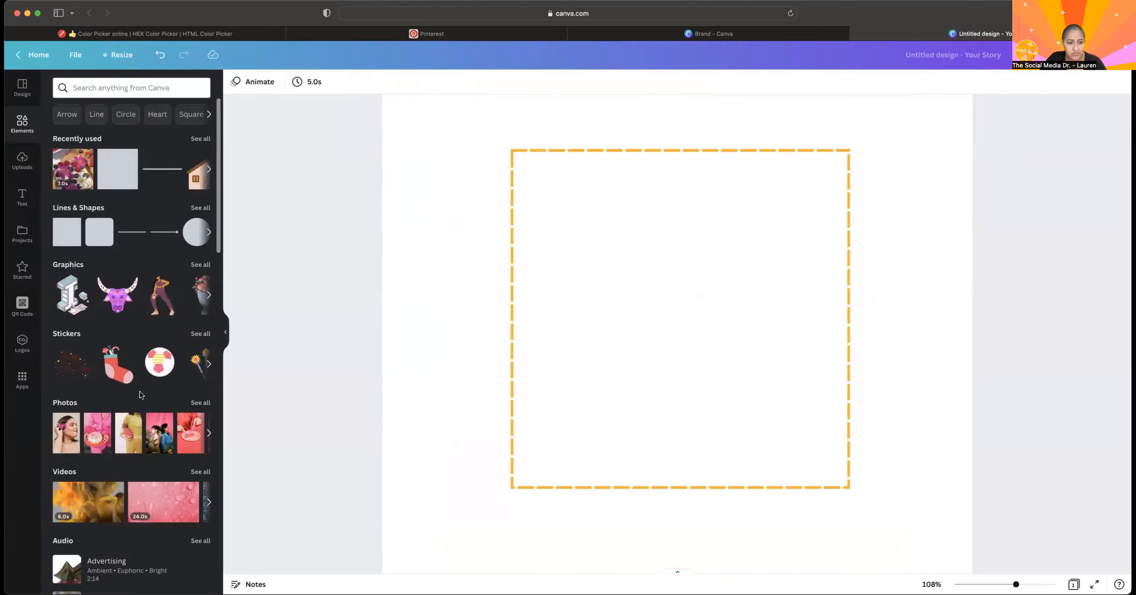
scroll(147, 370, down, 5)
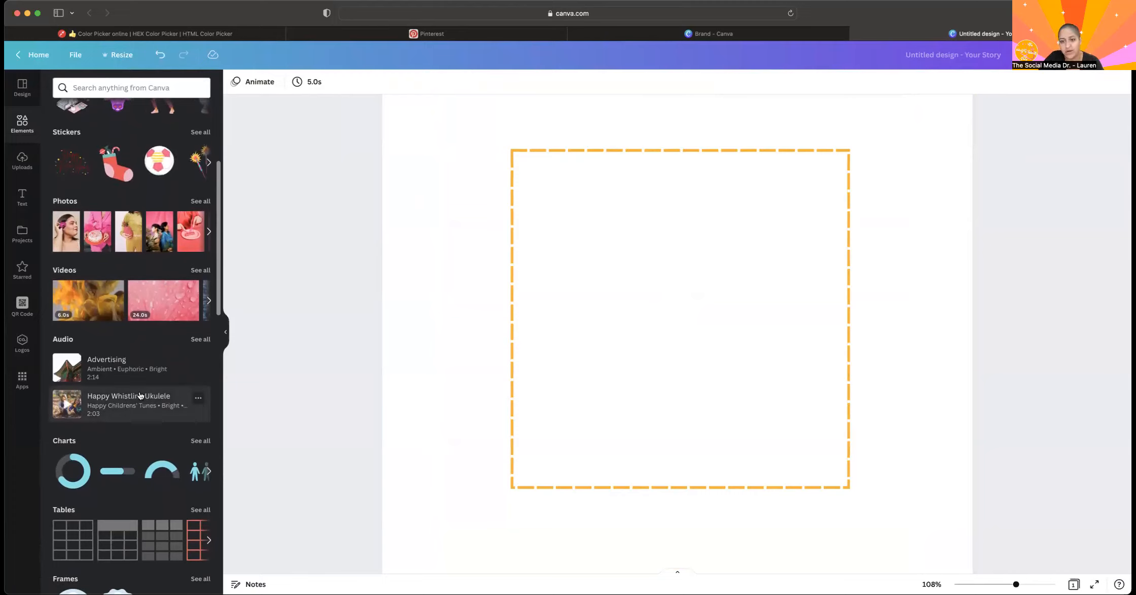
scroll(117, 480, down, 1)
scroll(117, 480, down, 1)
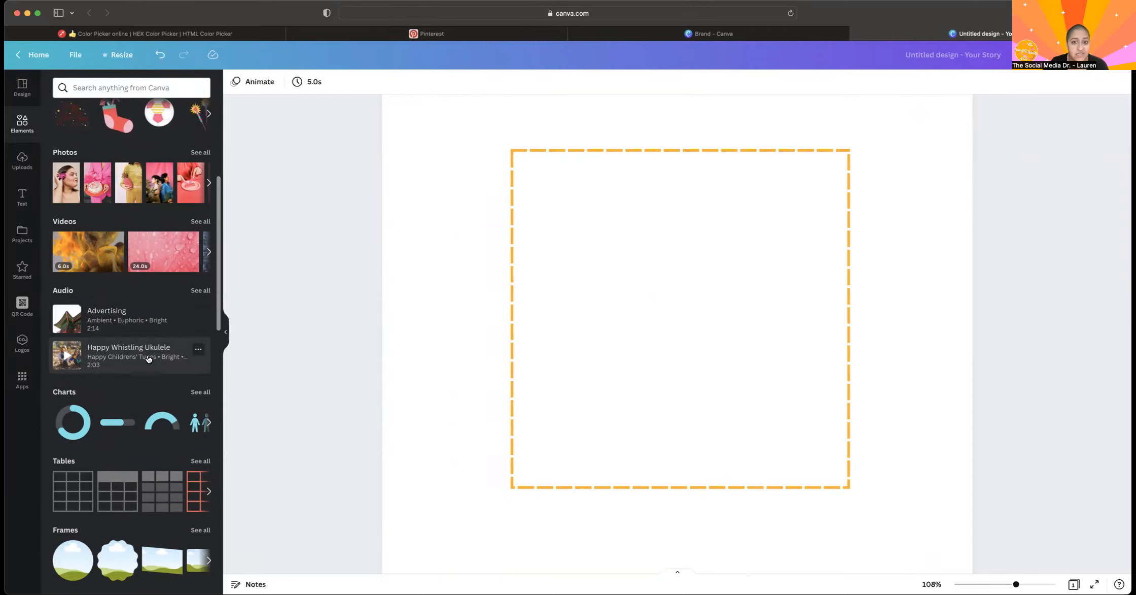
click(200, 392)
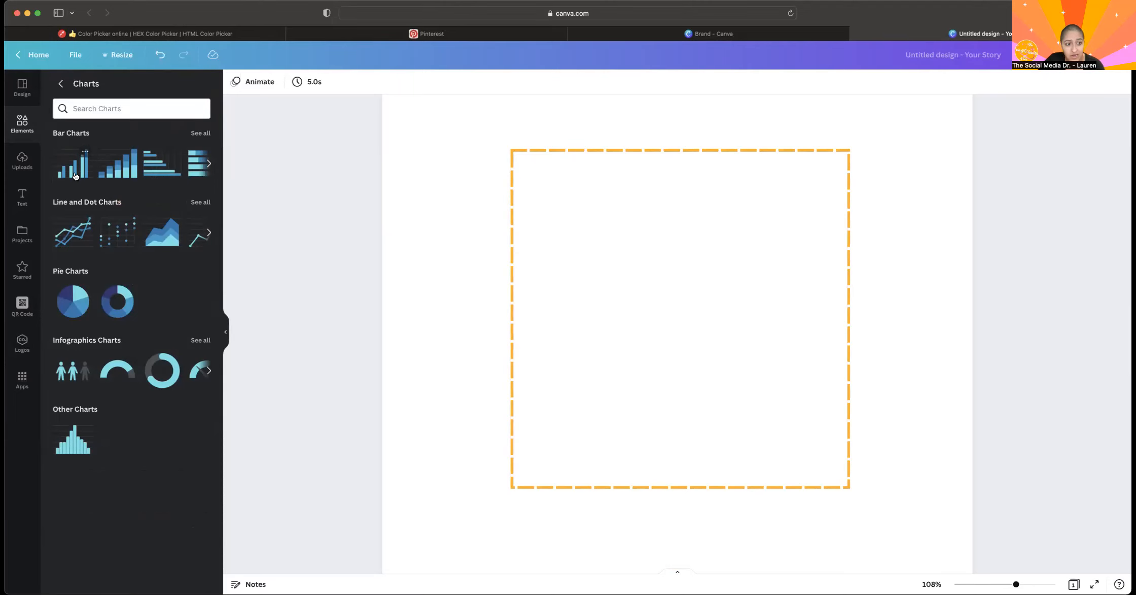
click(74, 176)
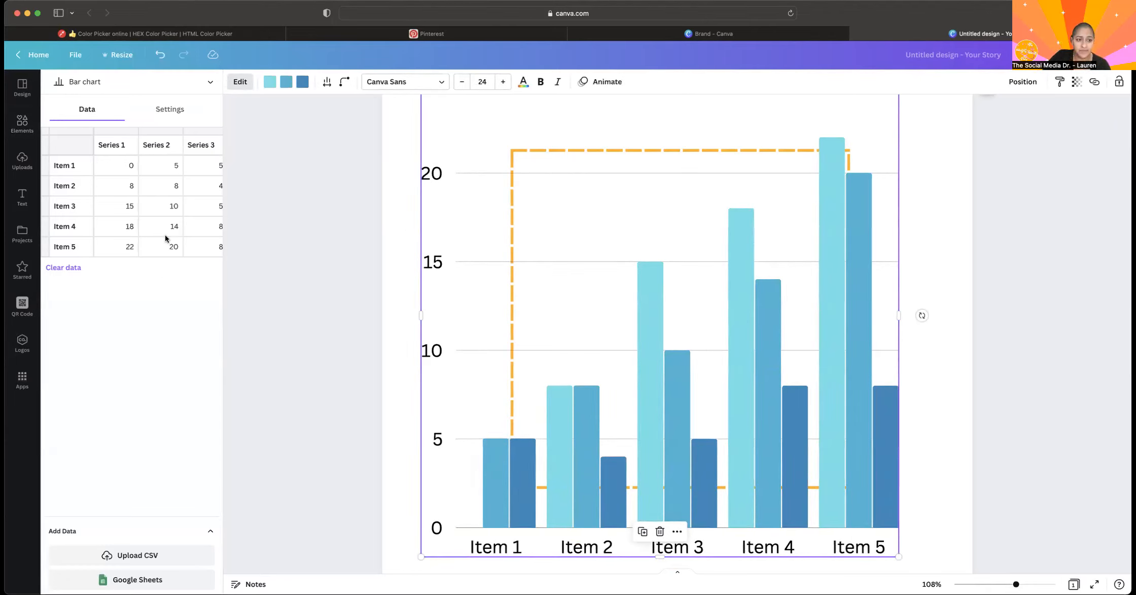
Set the bar chart's Series 1 values for Items 1 to 4 to 5, and the Series 2 value for Item 4 to 5.
scroll(155, 196, right, 2)
scroll(155, 196, left, 2)
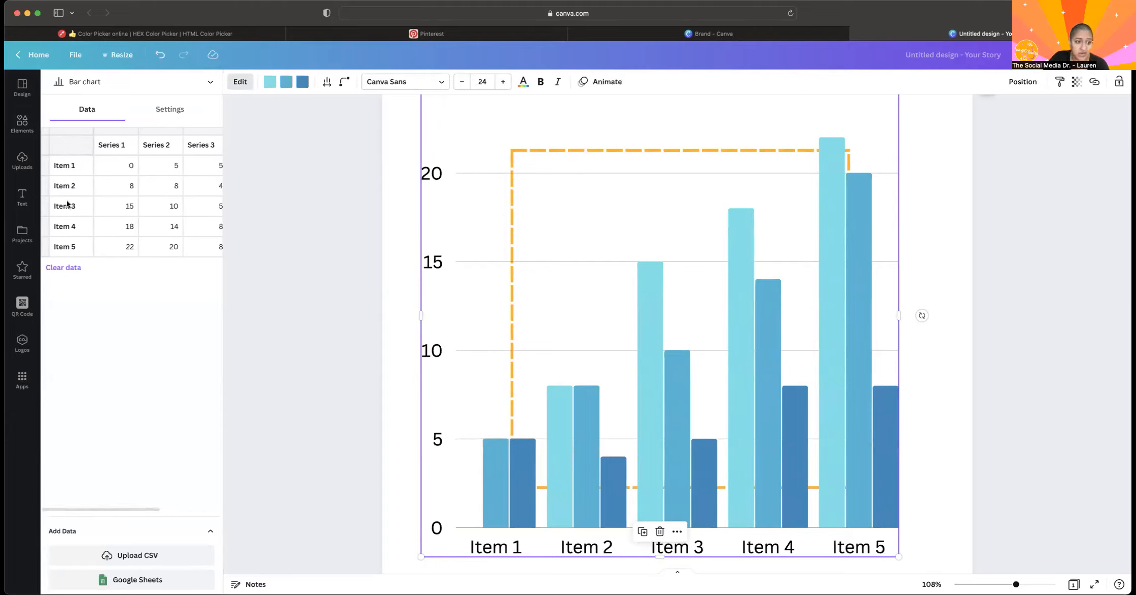
click(112, 166)
text(5)
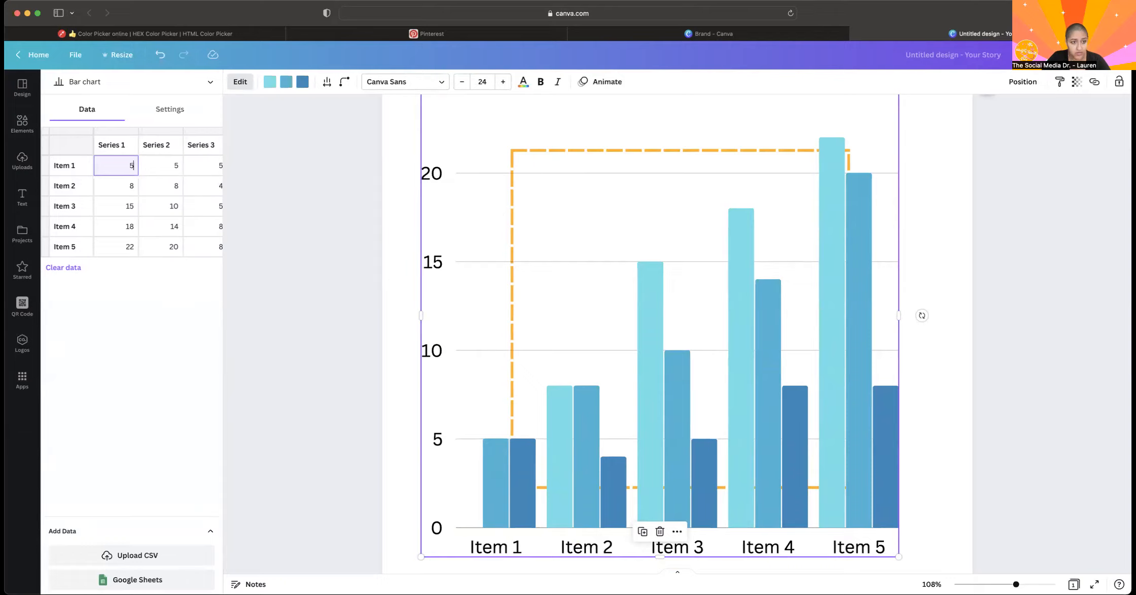
click(130, 189)
text(5)
click(125, 212)
text(5)
click(127, 225)
text(5)
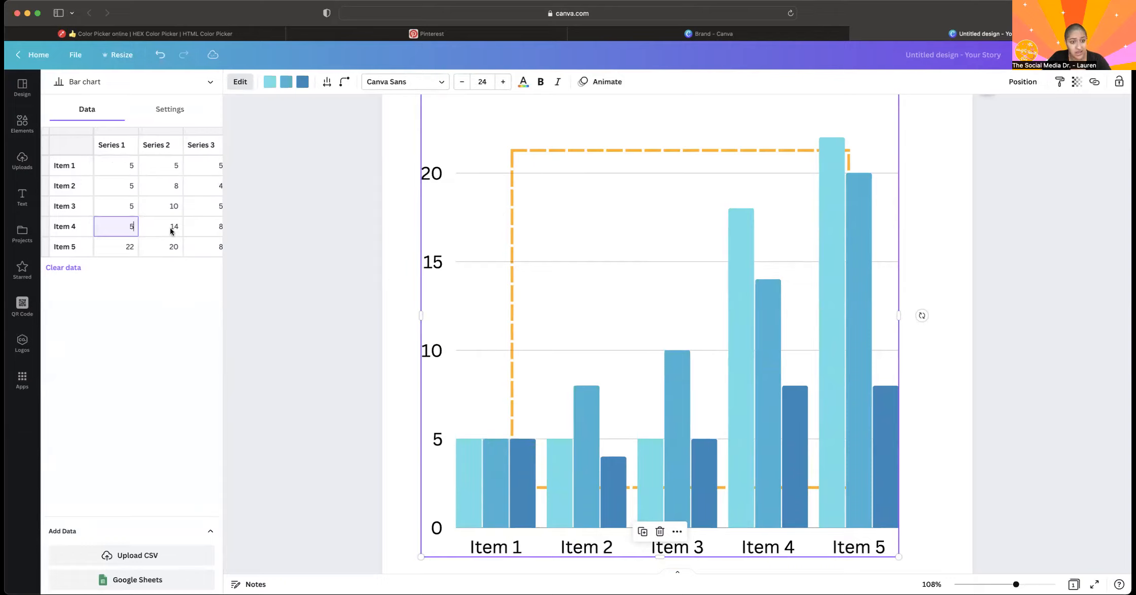
click(172, 229)
text(5)
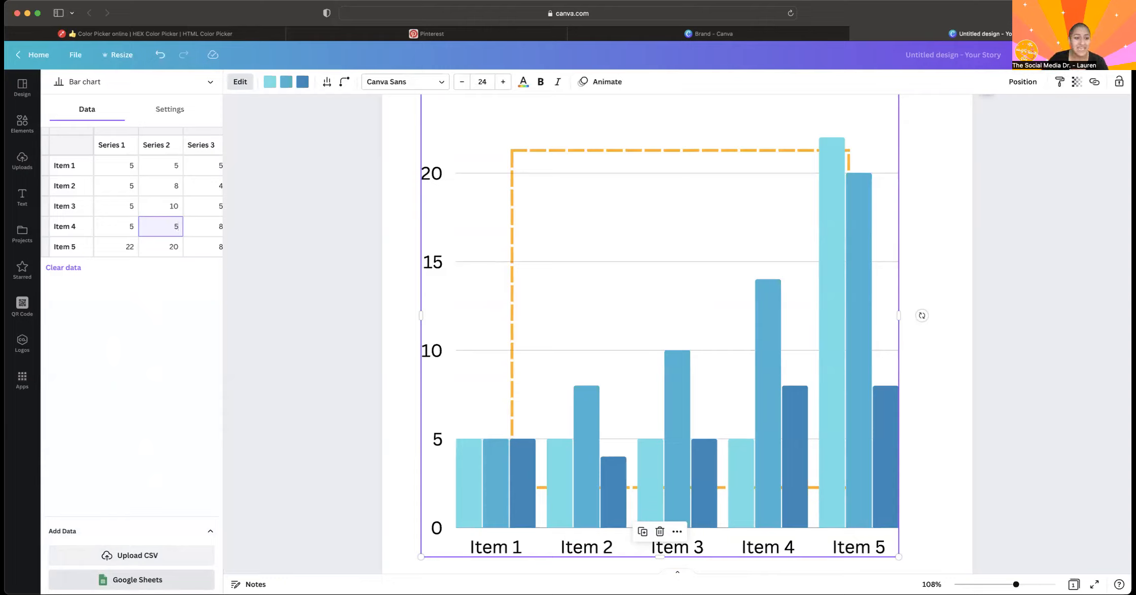
Turn off the bar chart's labels and its grid lines and ticks.
click(167, 117)
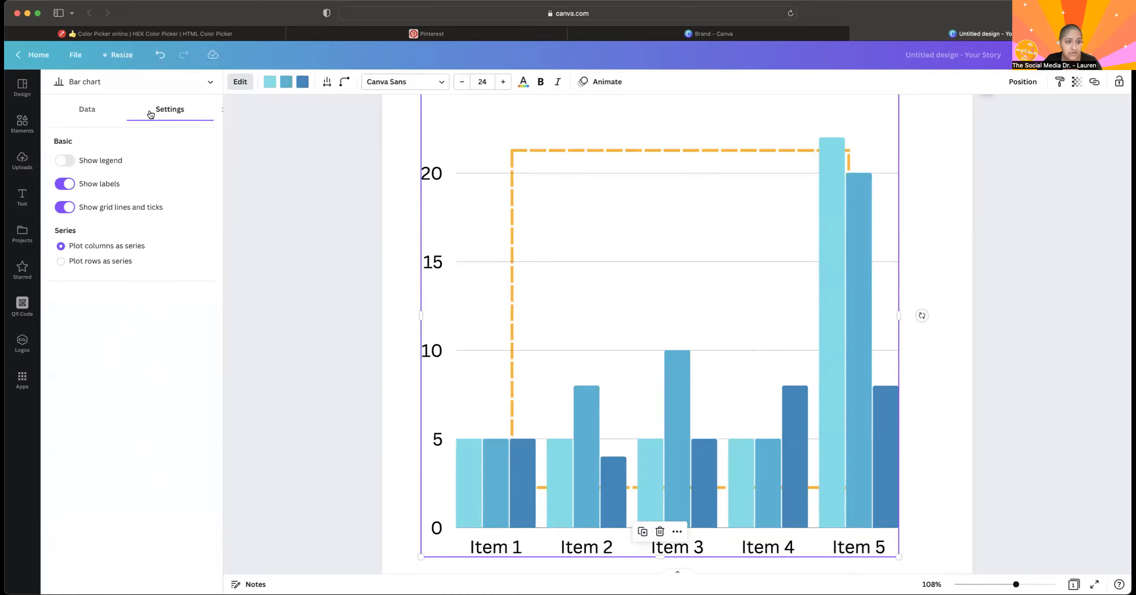
click(66, 183)
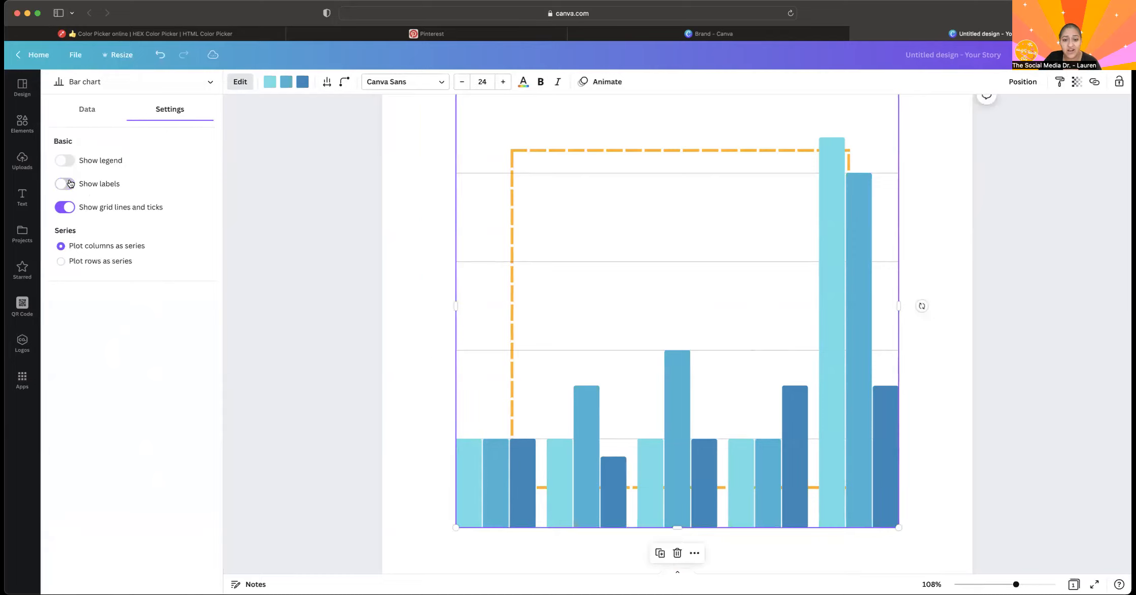
click(66, 207)
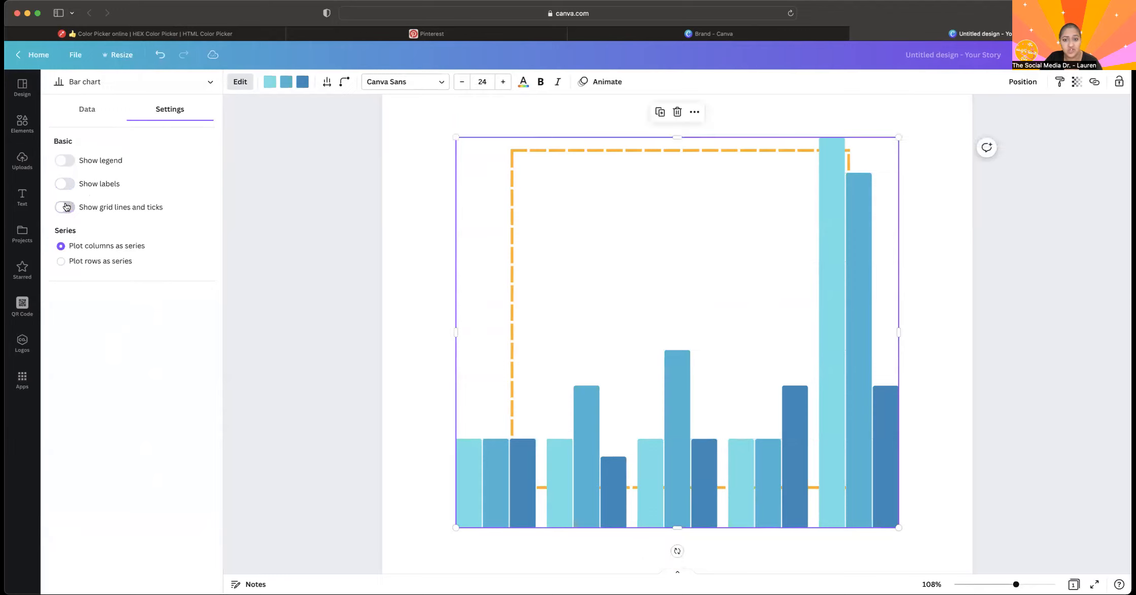
Try the bar chart's grid lines and ticks on and off, and turn its labels back on.
click(66, 207)
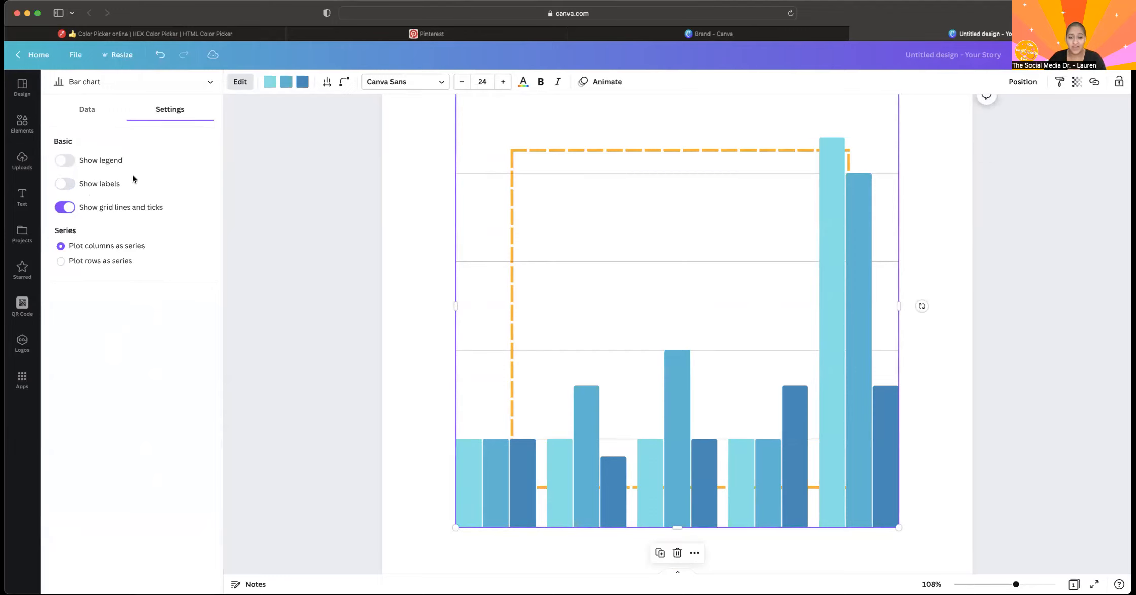
click(67, 207)
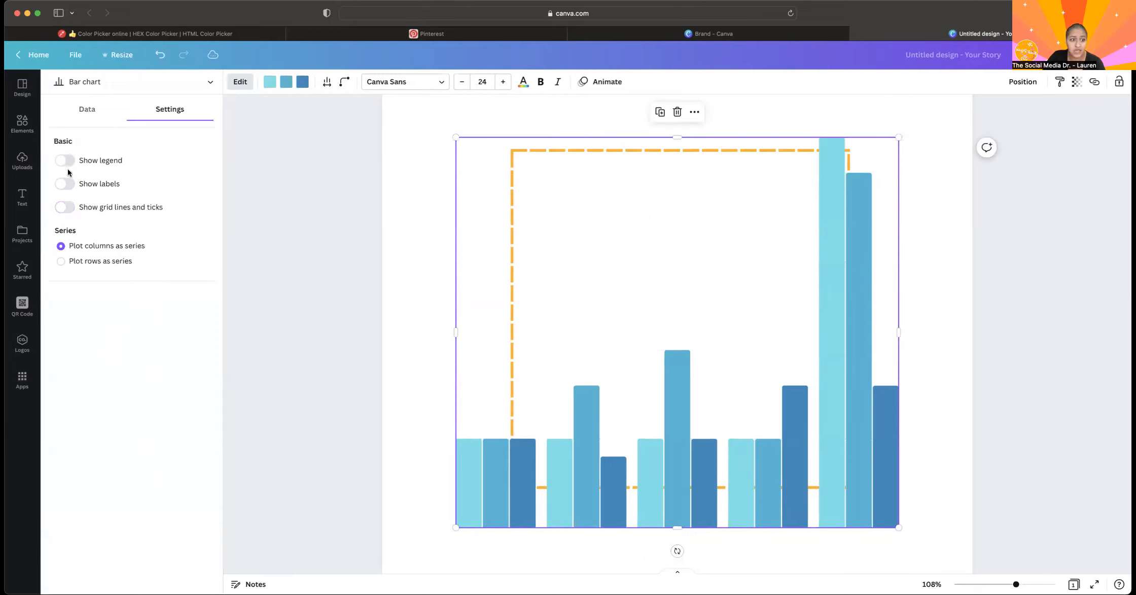
click(66, 183)
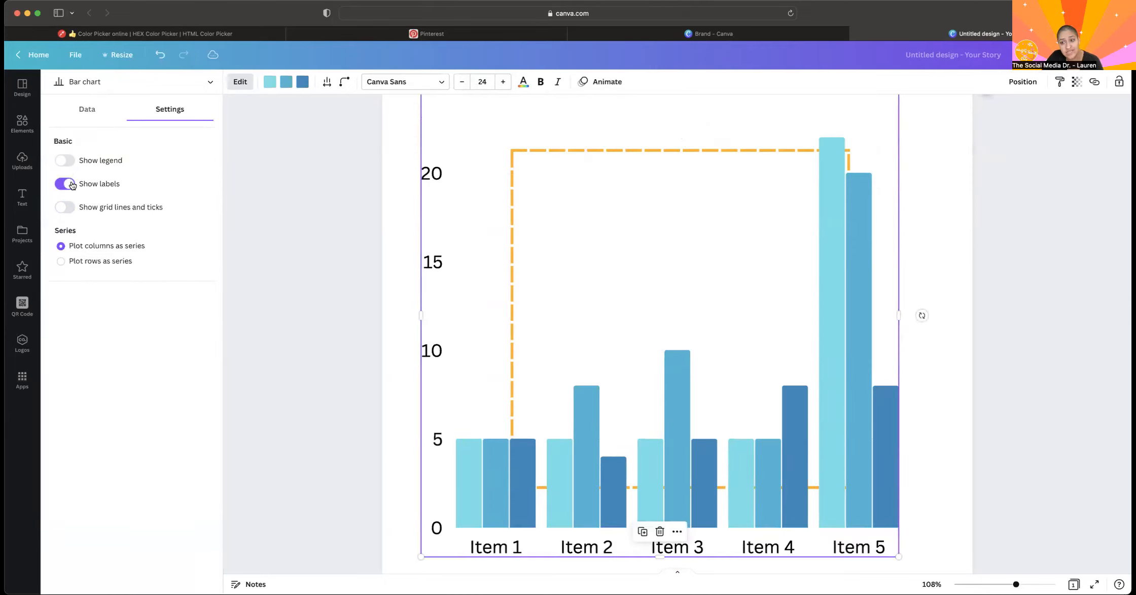
click(71, 185)
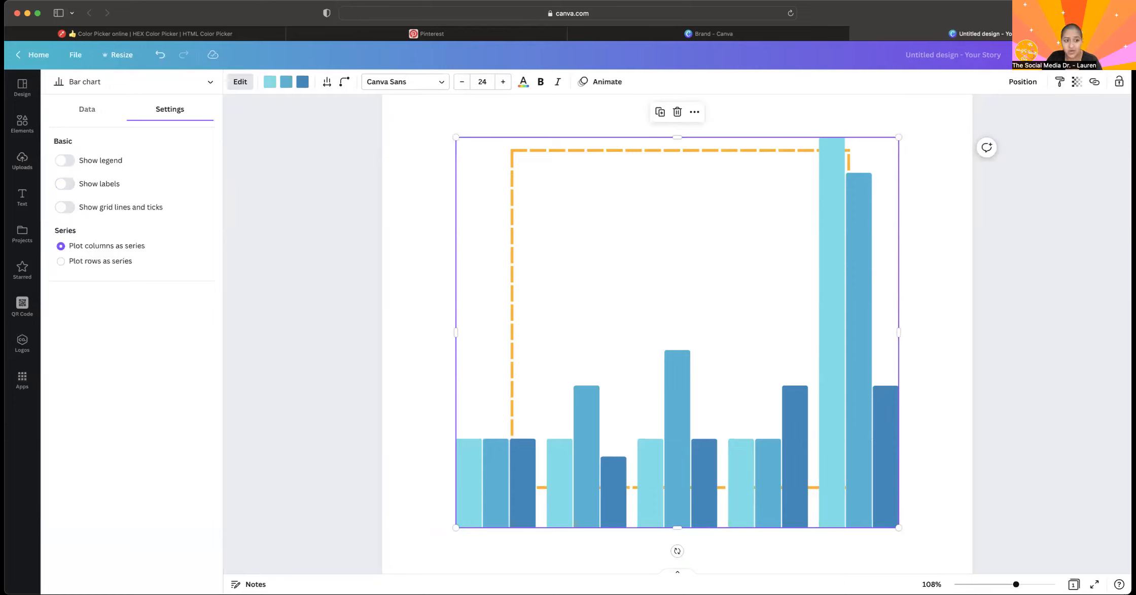
click(66, 183)
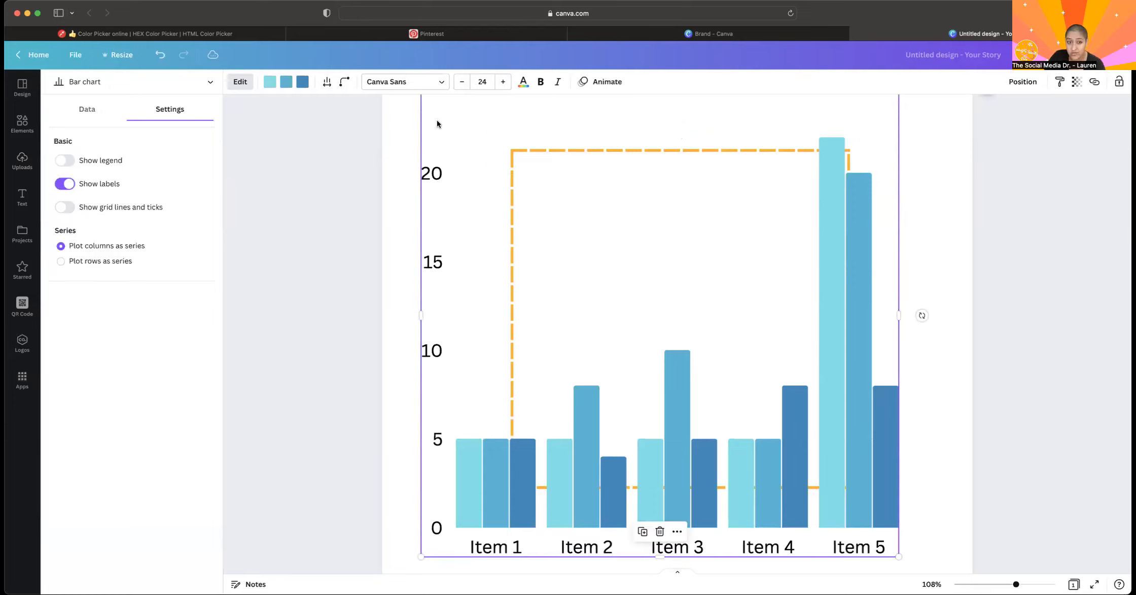
Change the bar chart's label font to Catamaran Regular.
click(396, 89)
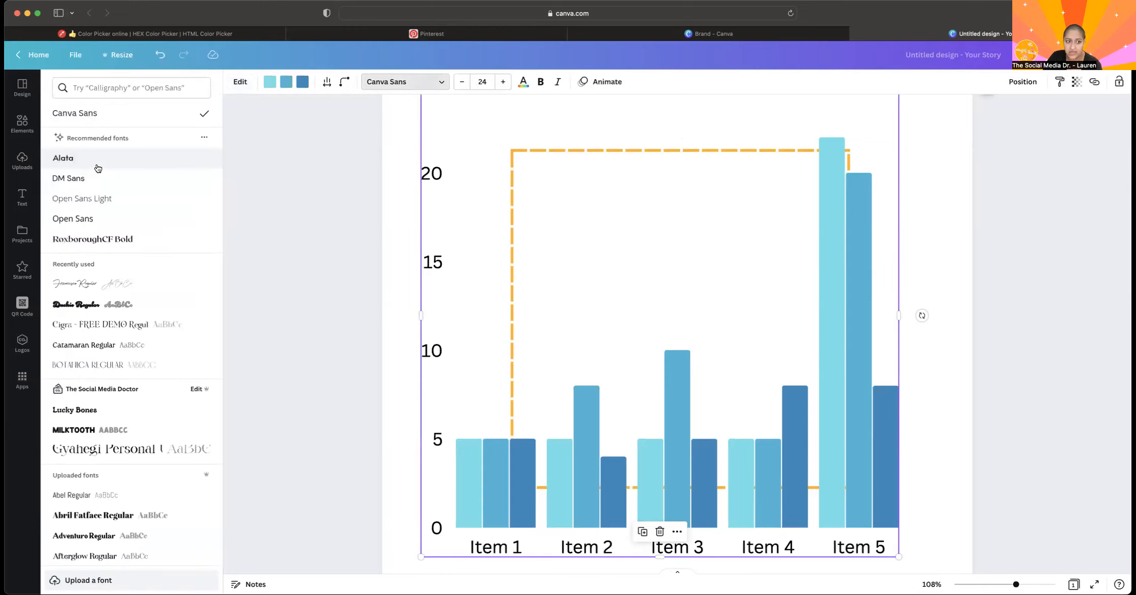
click(78, 345)
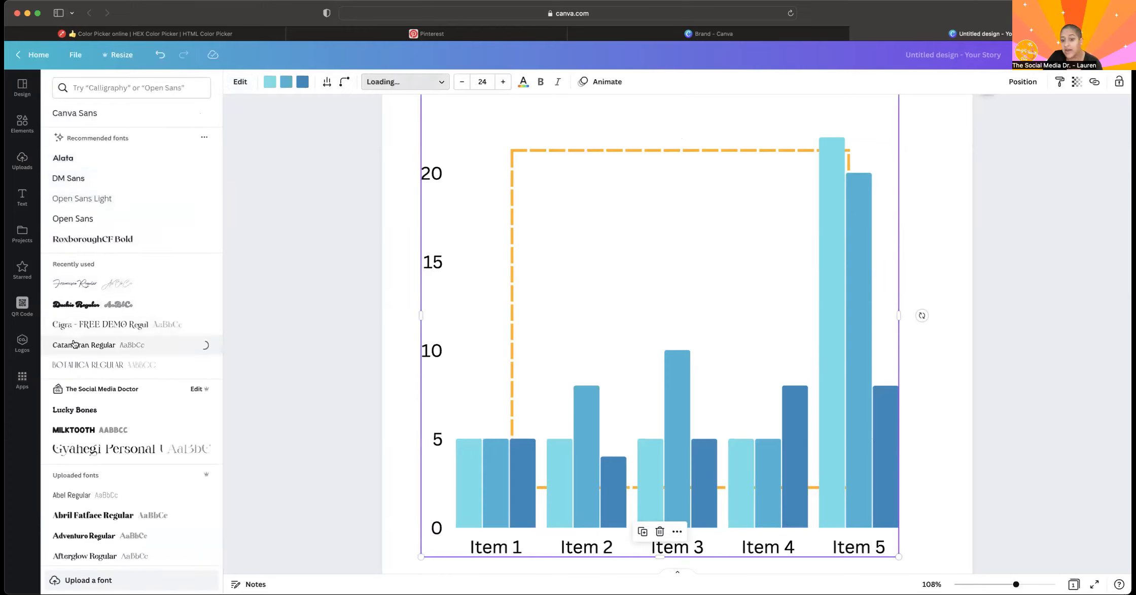
click(399, 83)
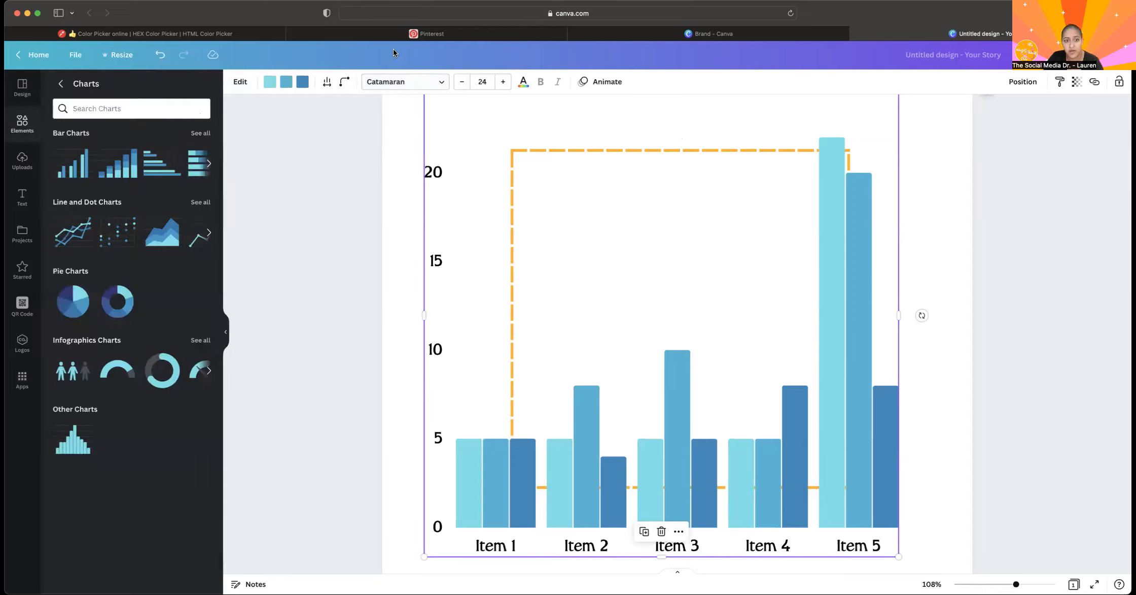
View the color options for each of the bar chart's three series.
click(270, 81)
click(287, 82)
click(302, 82)
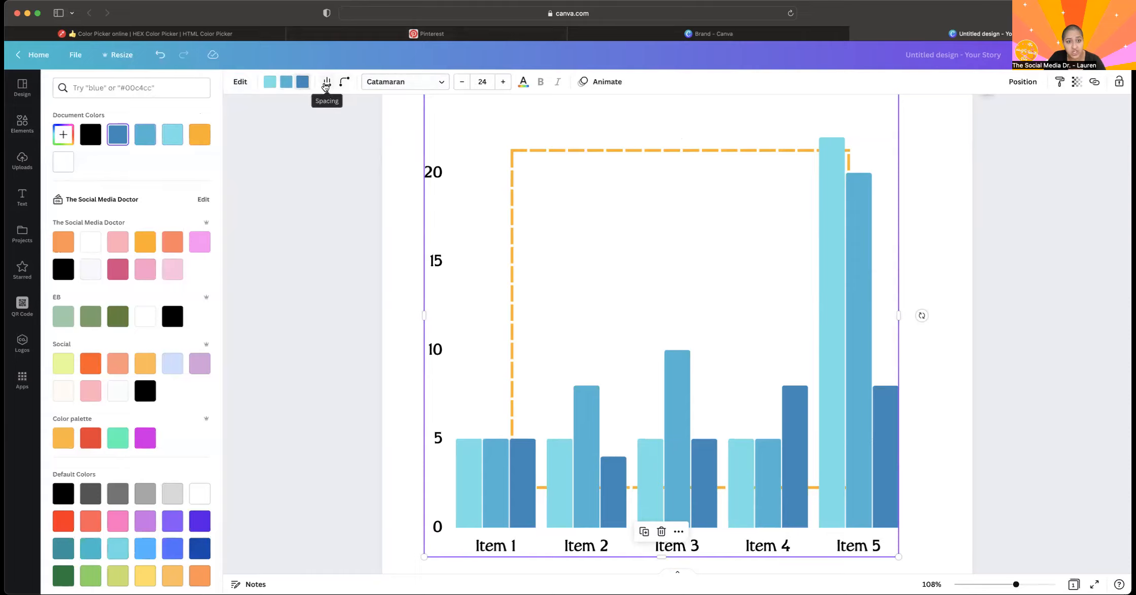
Increase the spacing between the chart's bar groups and set the bars' roundness to 34.
click(326, 83)
drag(347, 122, 450, 122)
click(345, 75)
click(345, 81)
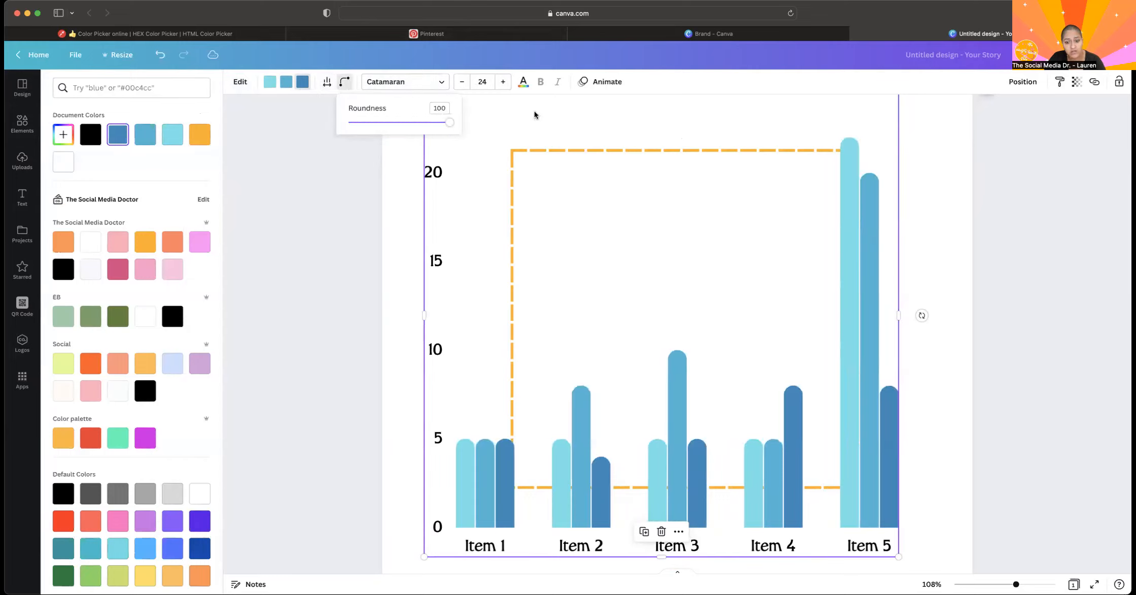
drag(545, 114, 383, 121)
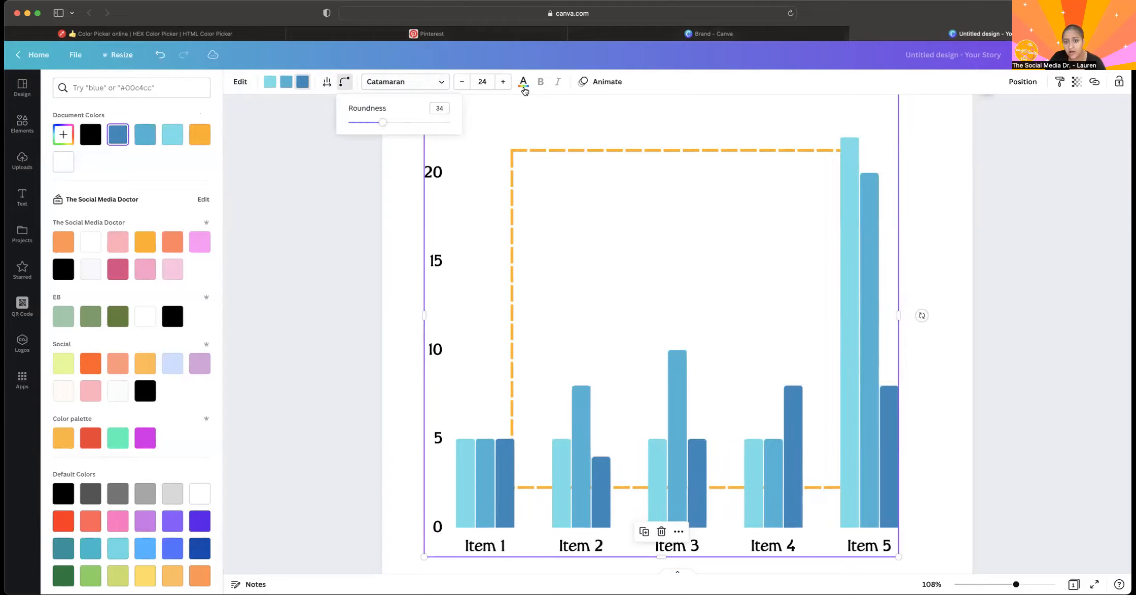
click(335, 214)
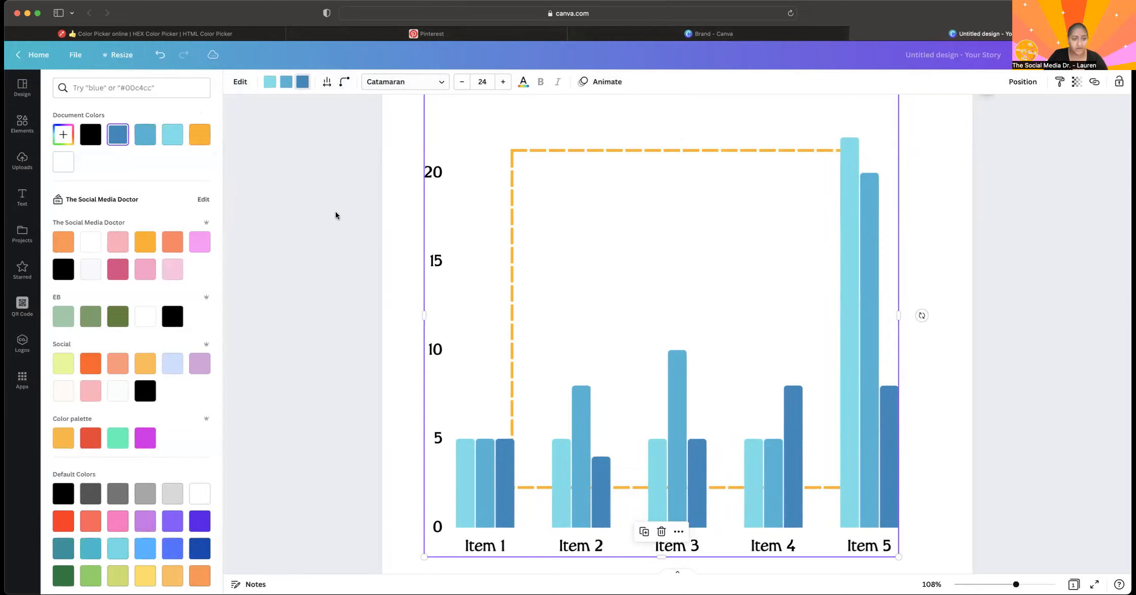
Open the bar chart's data table for editing.
click(336, 214)
click(512, 195)
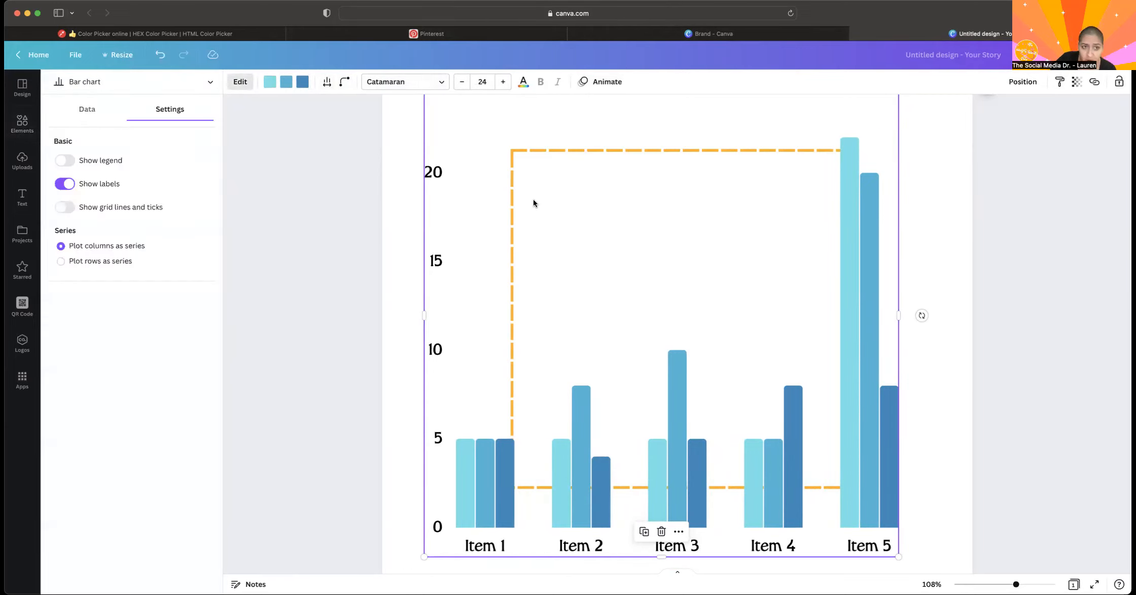
click(72, 117)
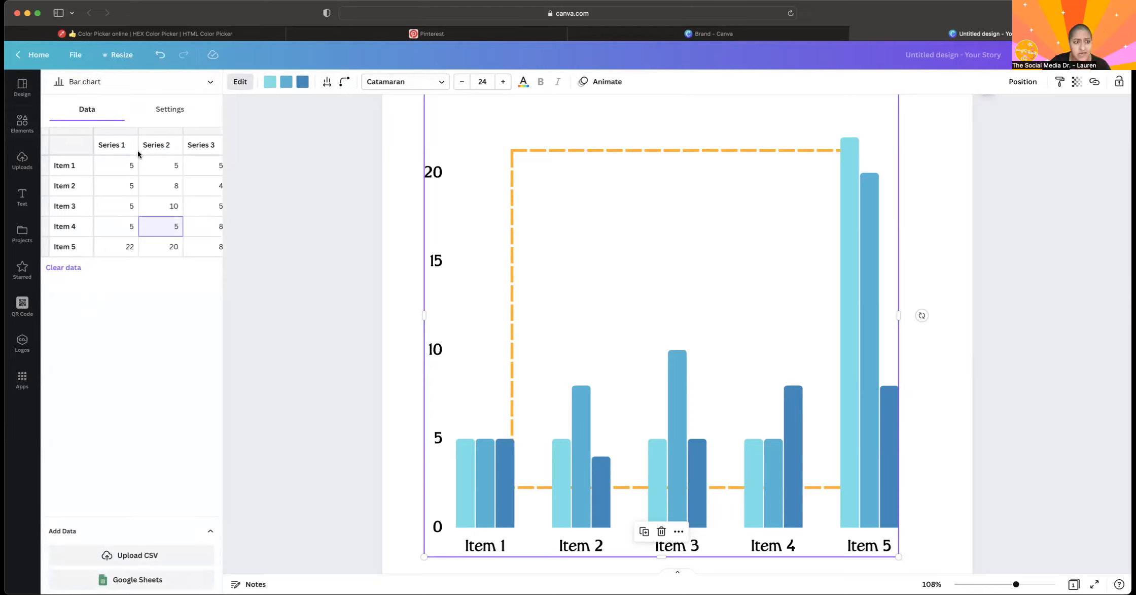
Look through the available chart types and try the bar chart as a stacked row chart.
click(151, 87)
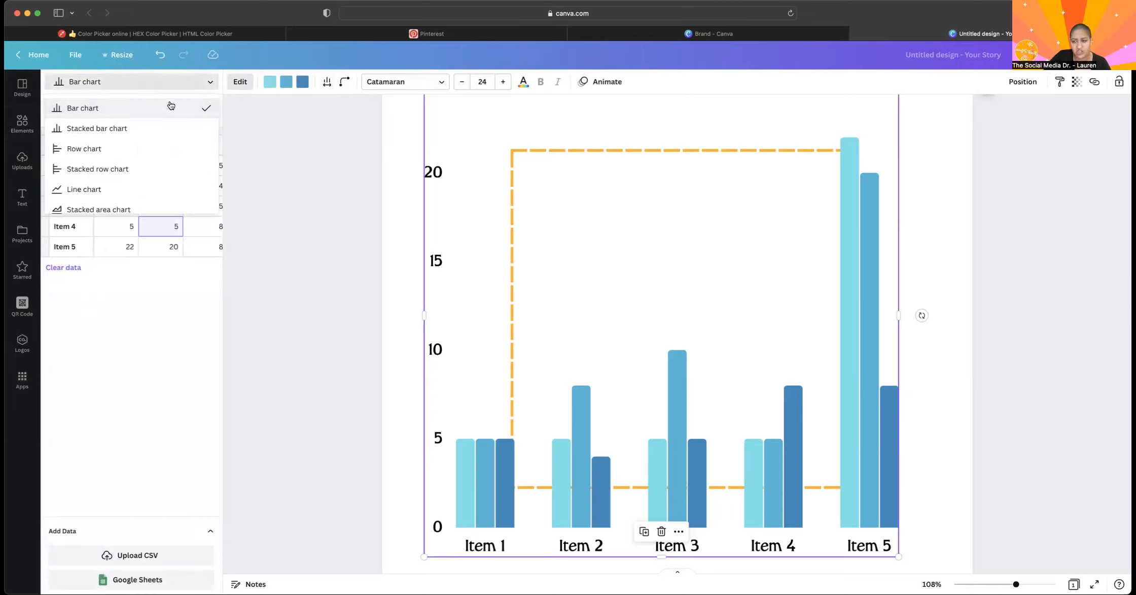
click(234, 81)
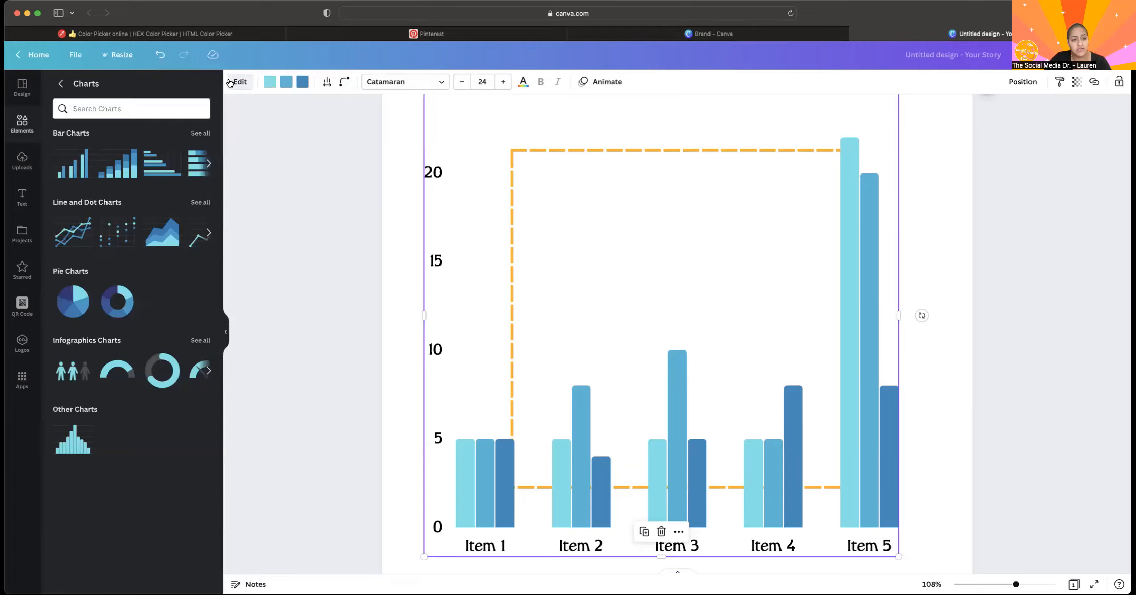
click(239, 82)
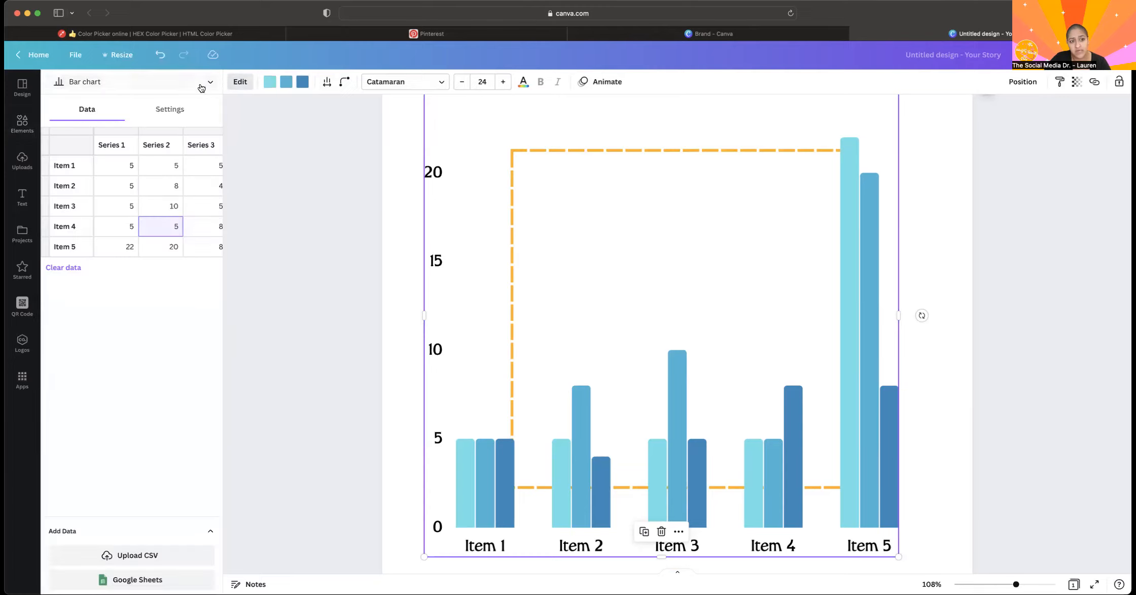
click(200, 88)
scroll(112, 197, down, 1)
scroll(109, 198, down, 3)
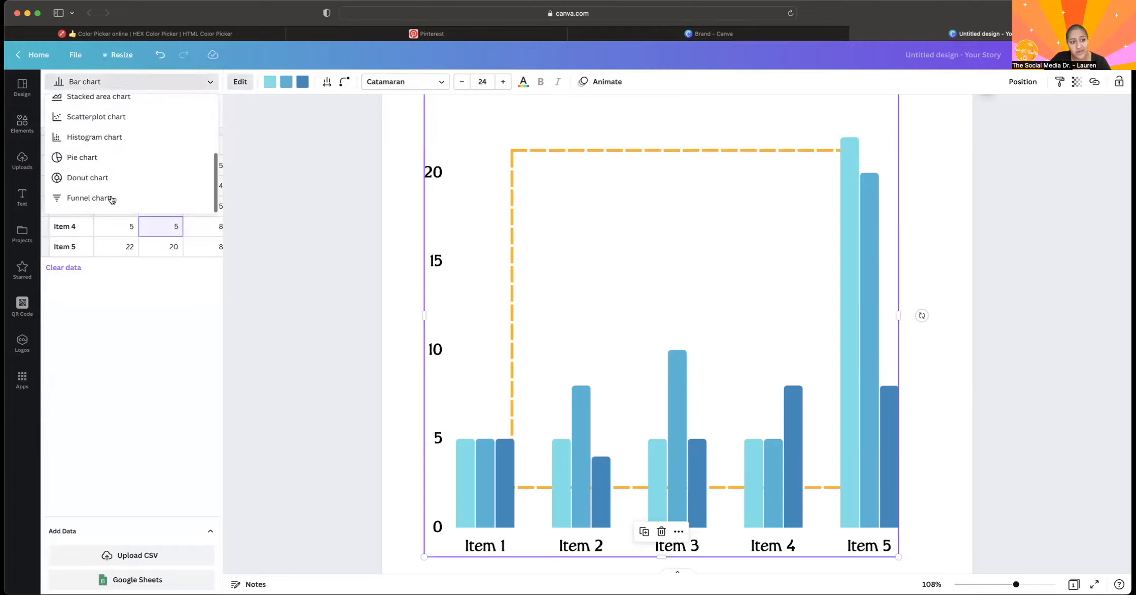
scroll(107, 153, up, 3)
scroll(106, 151, up, 1)
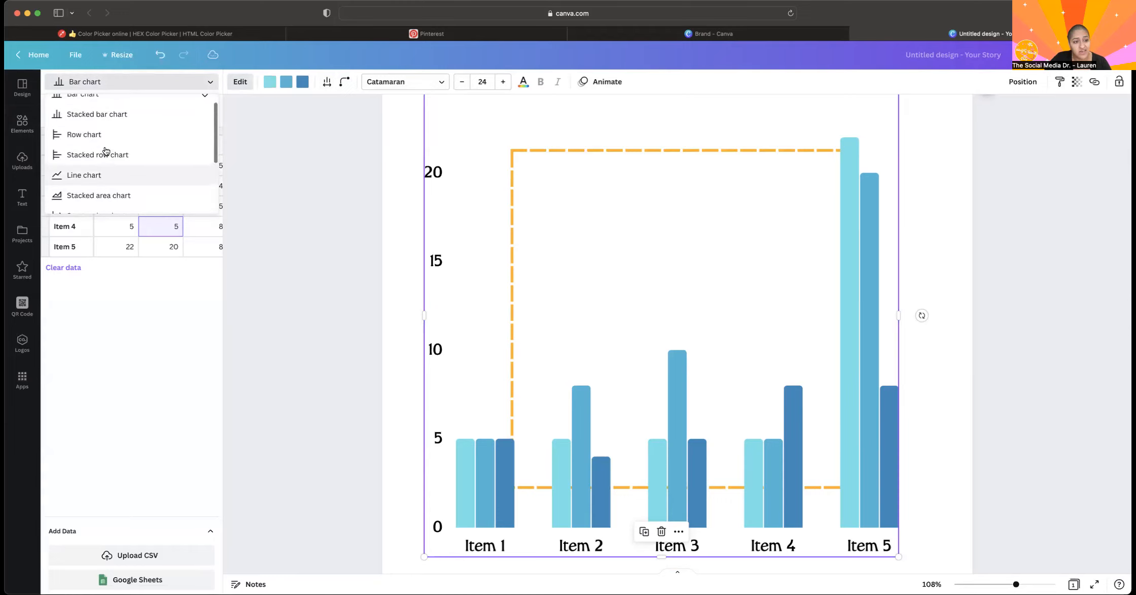
click(106, 154)
Change the stacked row chart to a line chart.
click(147, 89)
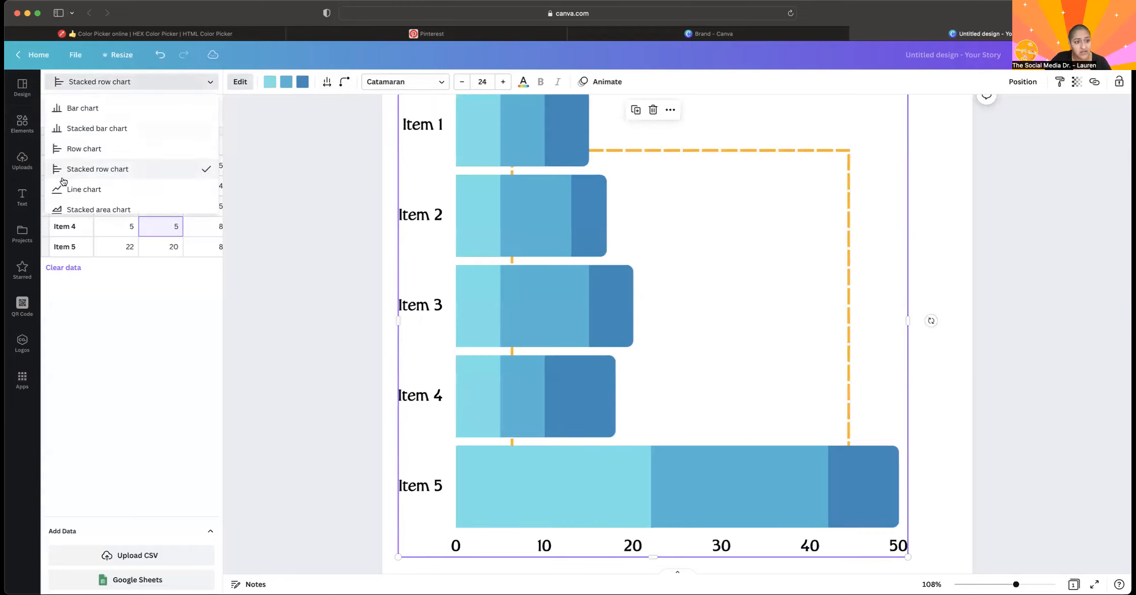
click(61, 190)
click(144, 88)
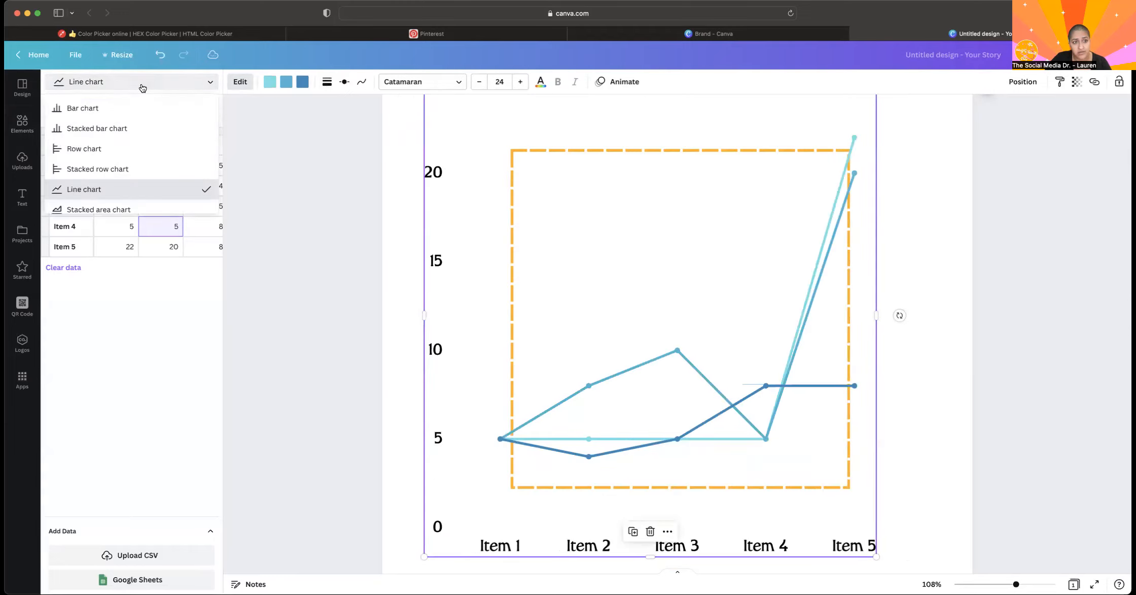
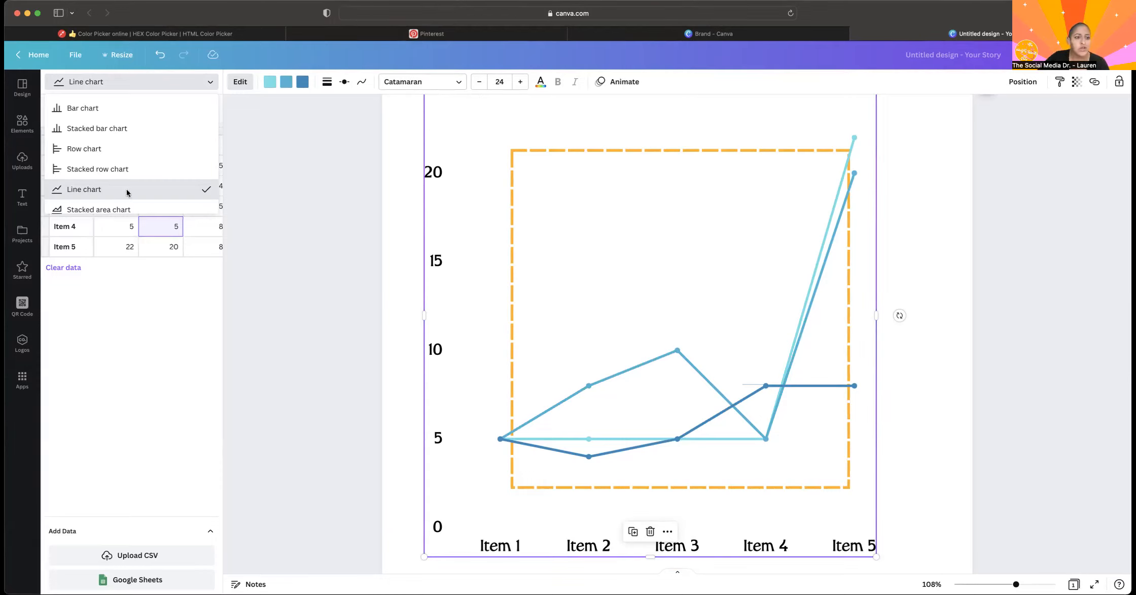
Try the line chart as a pie chart, and change it to a scatterplot chart.
scroll(125, 183, down, 5)
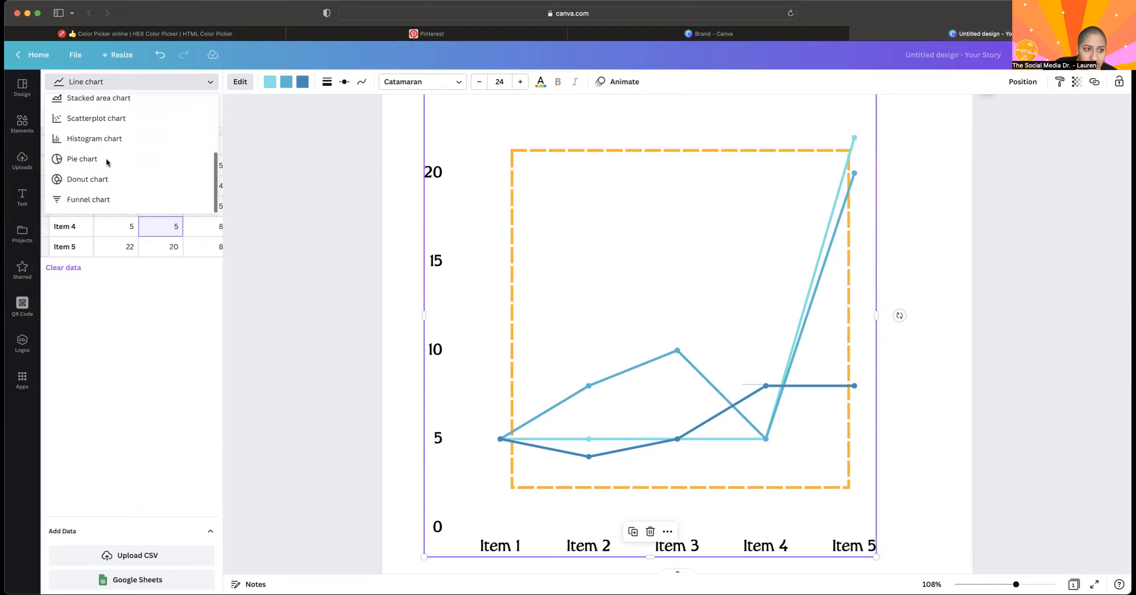
click(82, 159)
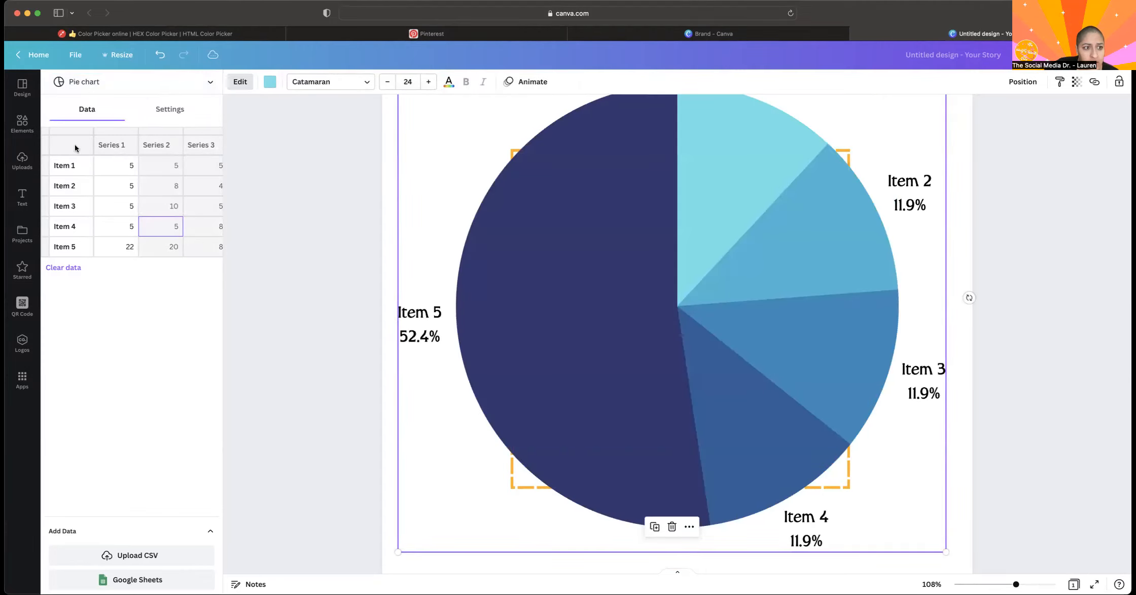
click(78, 83)
click(93, 167)
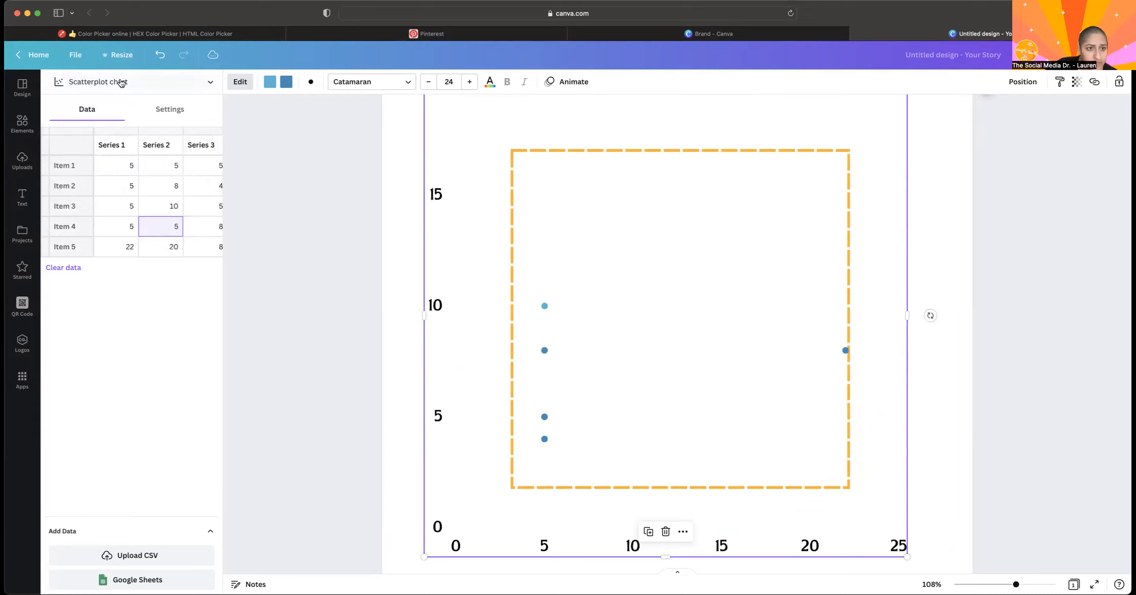
Try square, diamond and triangle markers on the scatterplot, and set its markers to larger stars.
click(240, 81)
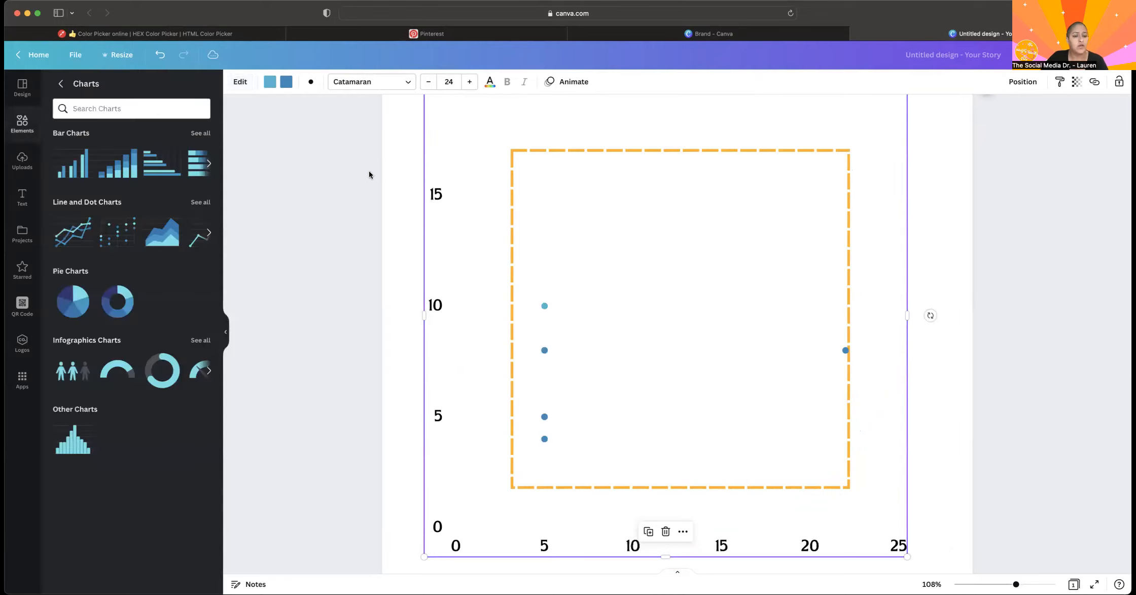
click(309, 110)
click(576, 334)
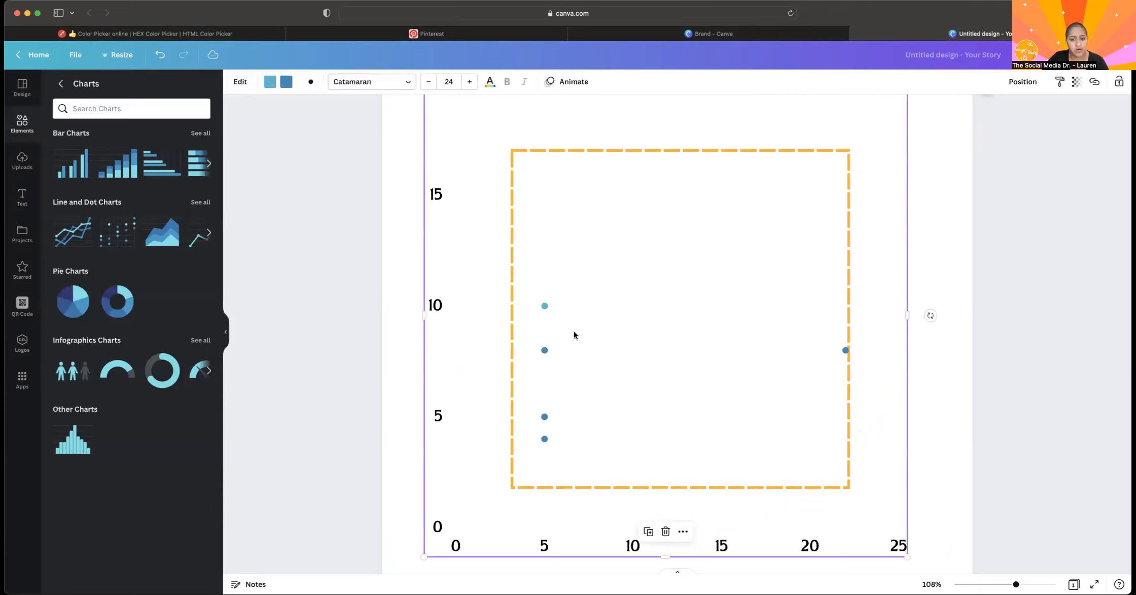
click(240, 81)
click(310, 83)
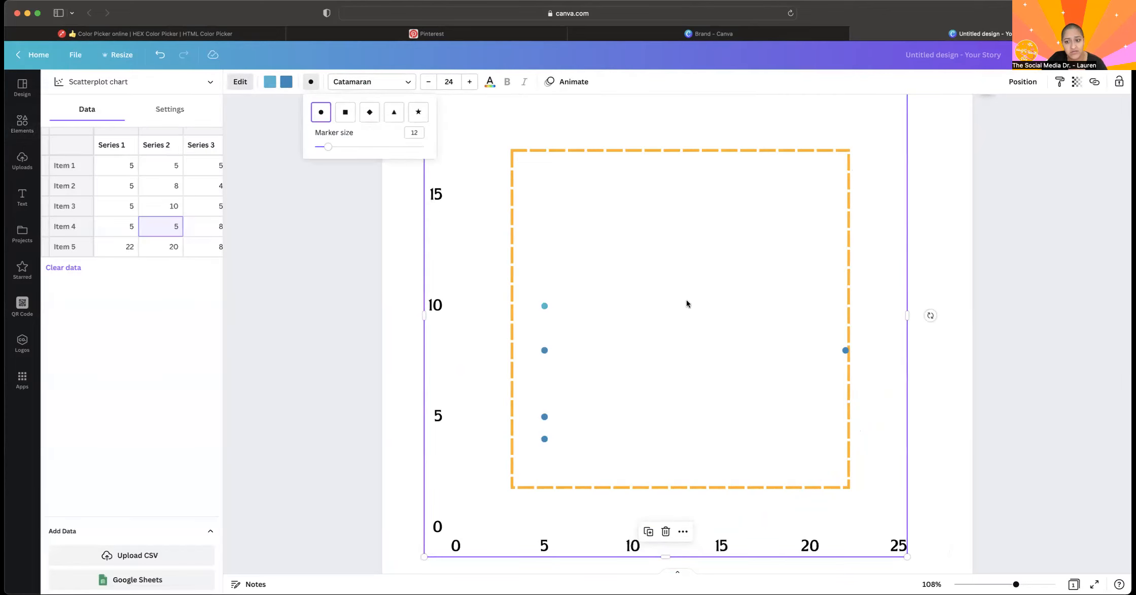
click(347, 113)
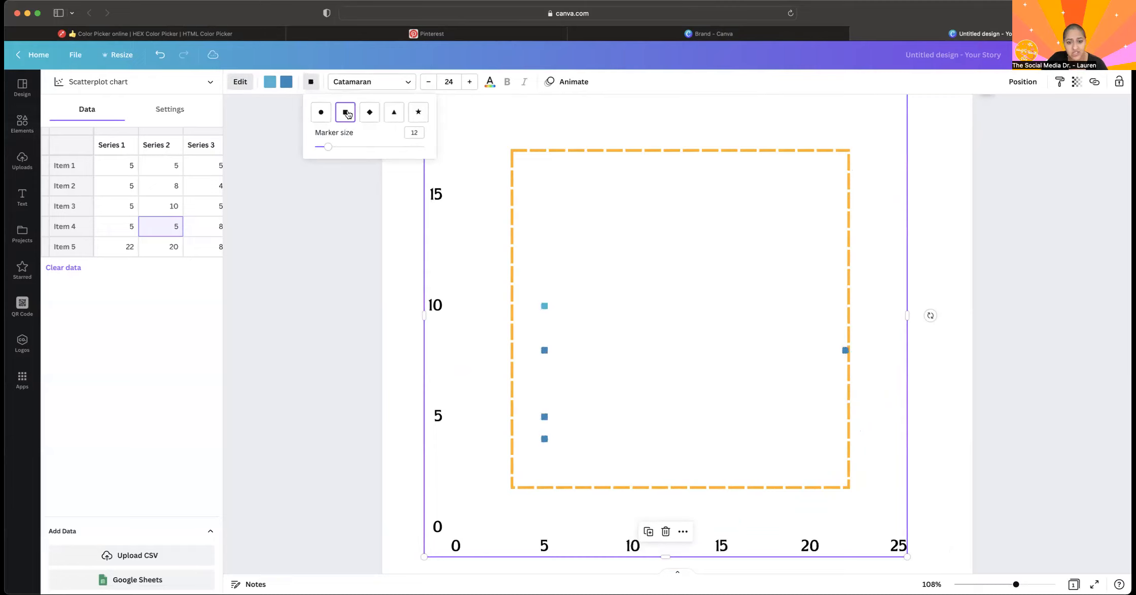
click(371, 114)
click(393, 118)
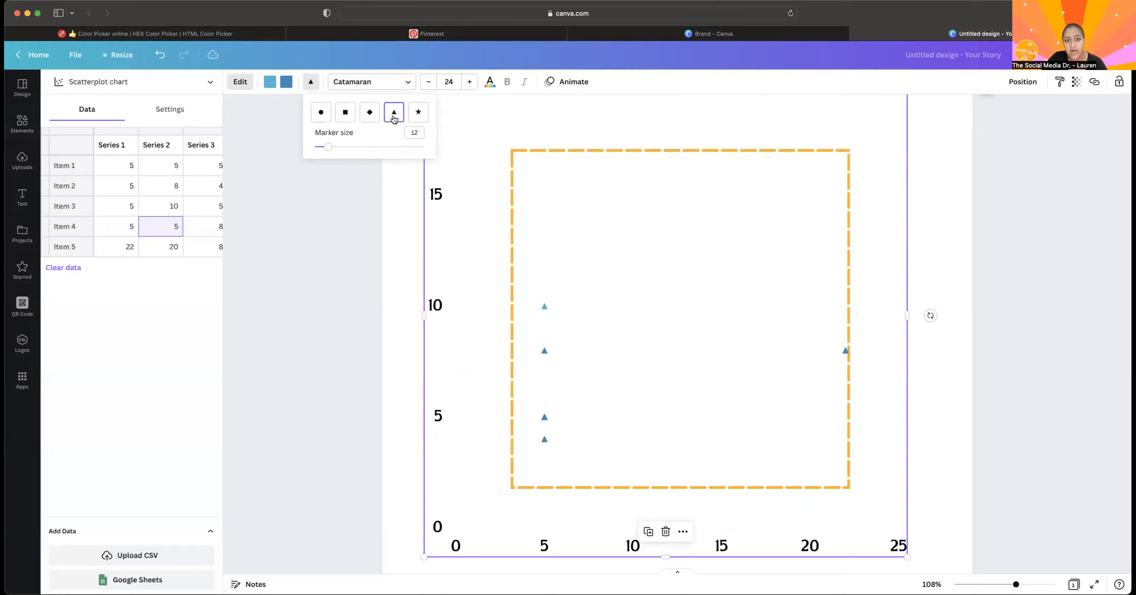
click(417, 117)
mouse_move(333, 150)
mouse_down()
mouse_move(393, 147)
mouse_move(335, 147)
mouse_move(375, 147)
mouse_move(359, 153)
mouse_up()
click(286, 414)
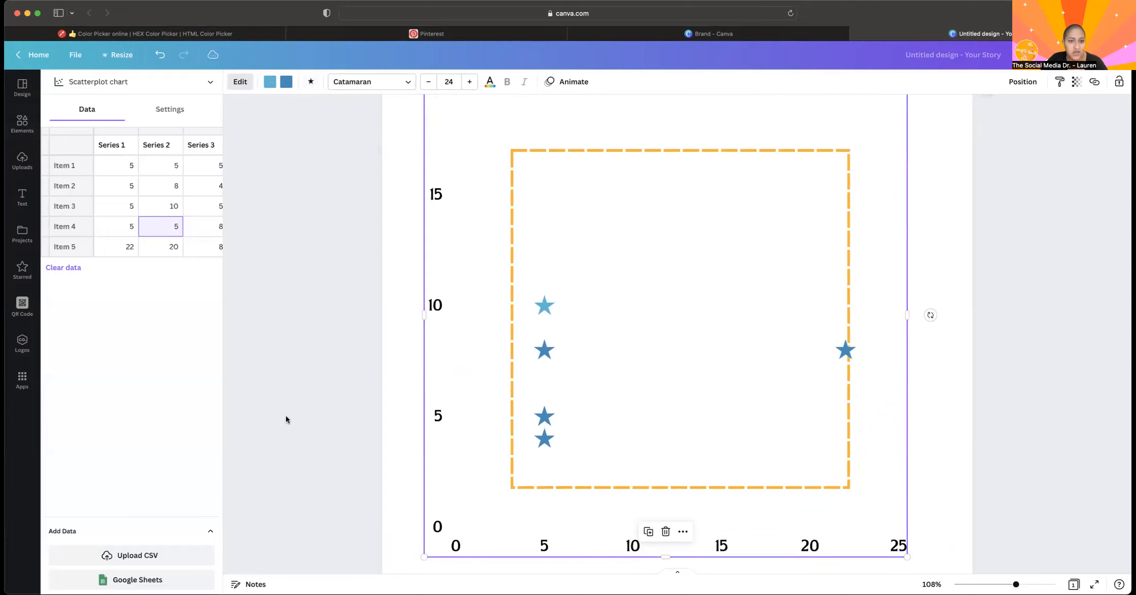
Return to the main Elements library and delete the scatterplot chart from the page.
click(254, 467)
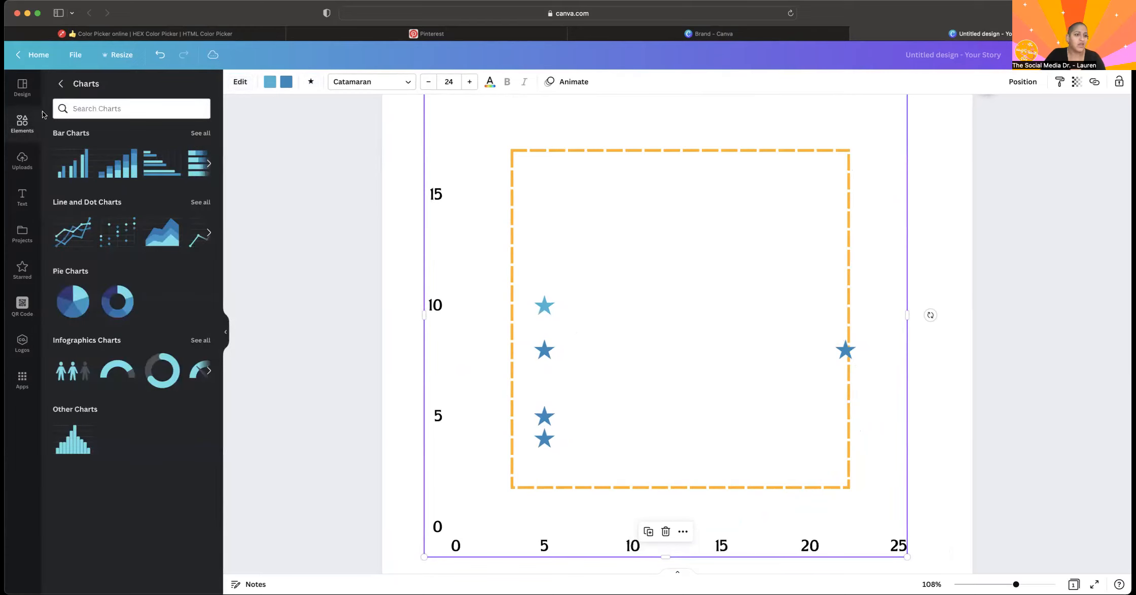
click(60, 84)
click(538, 247)
key(Delete)
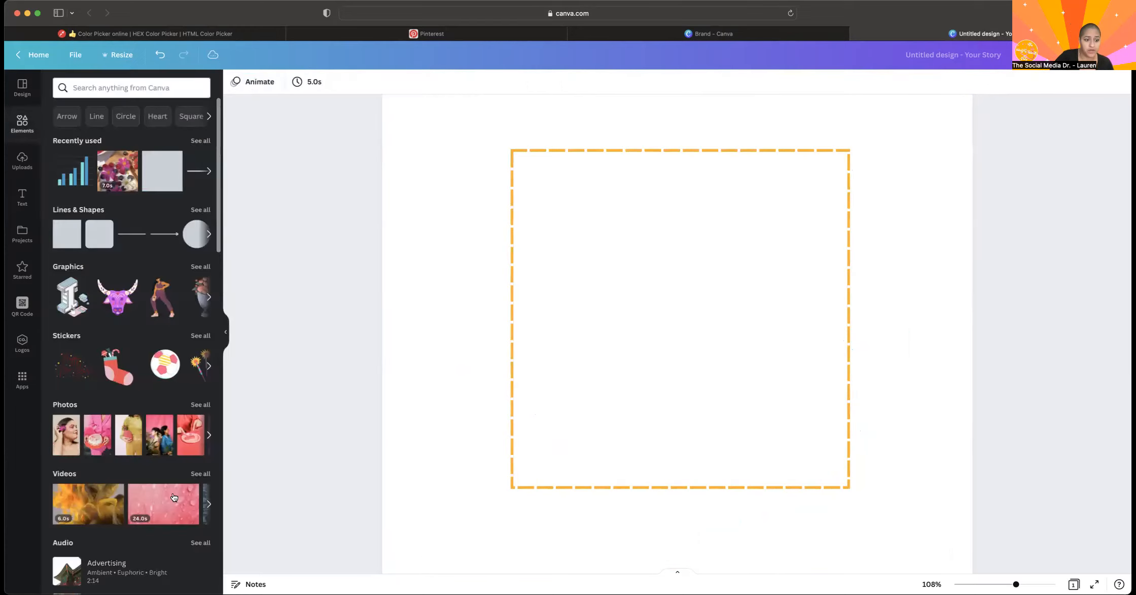
Try to insert a table through the Magic quick-insert menu's grid picker.
scroll(152, 406, down, 10)
scroll(169, 416, down, 3)
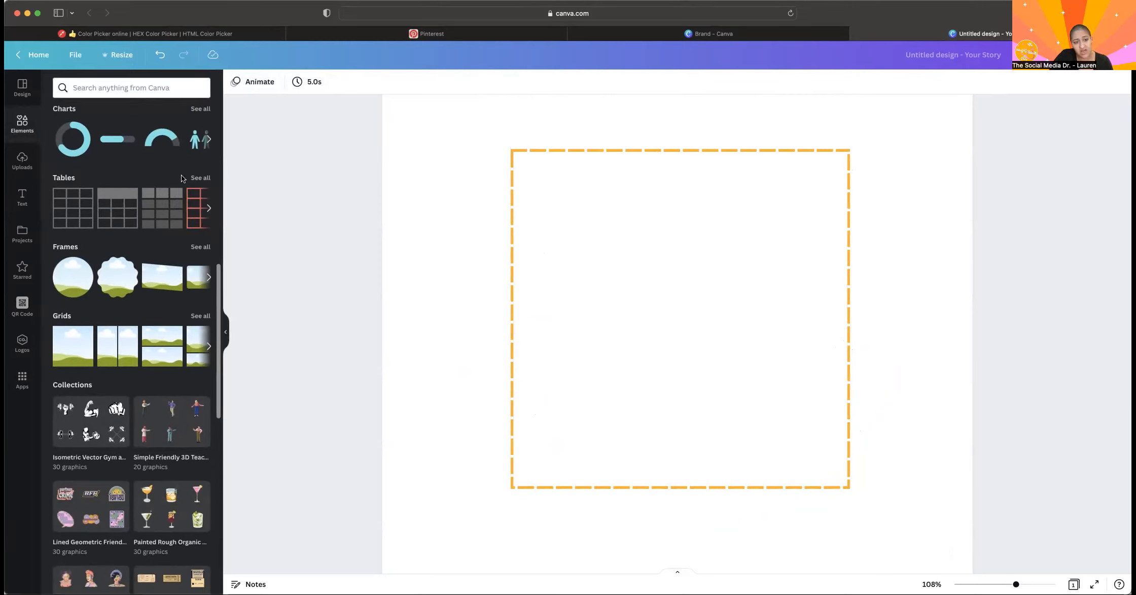
key(slash)
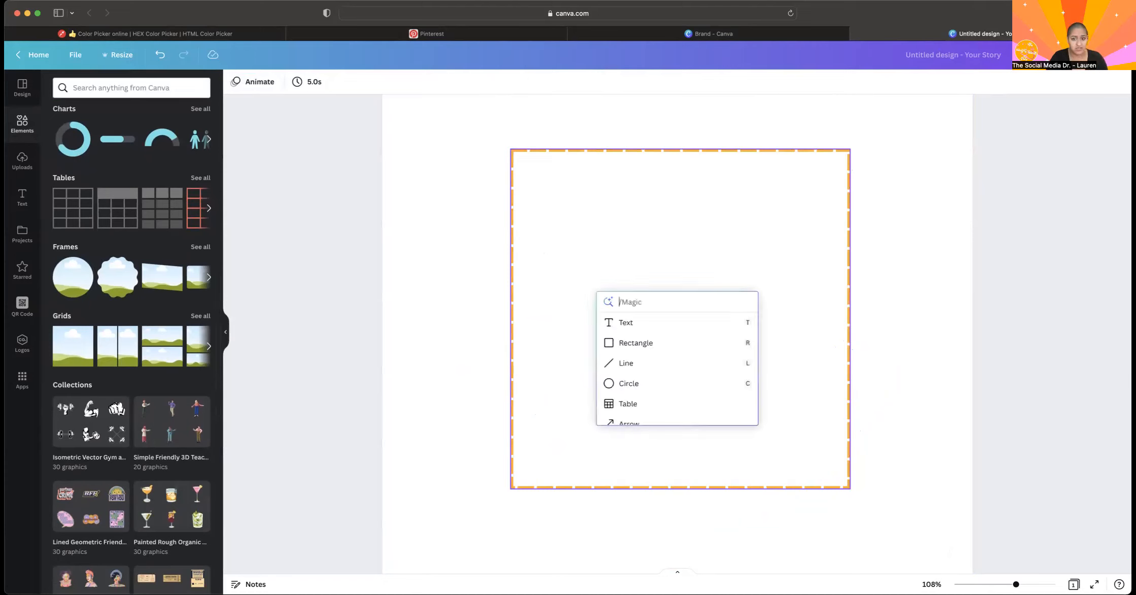
click(634, 403)
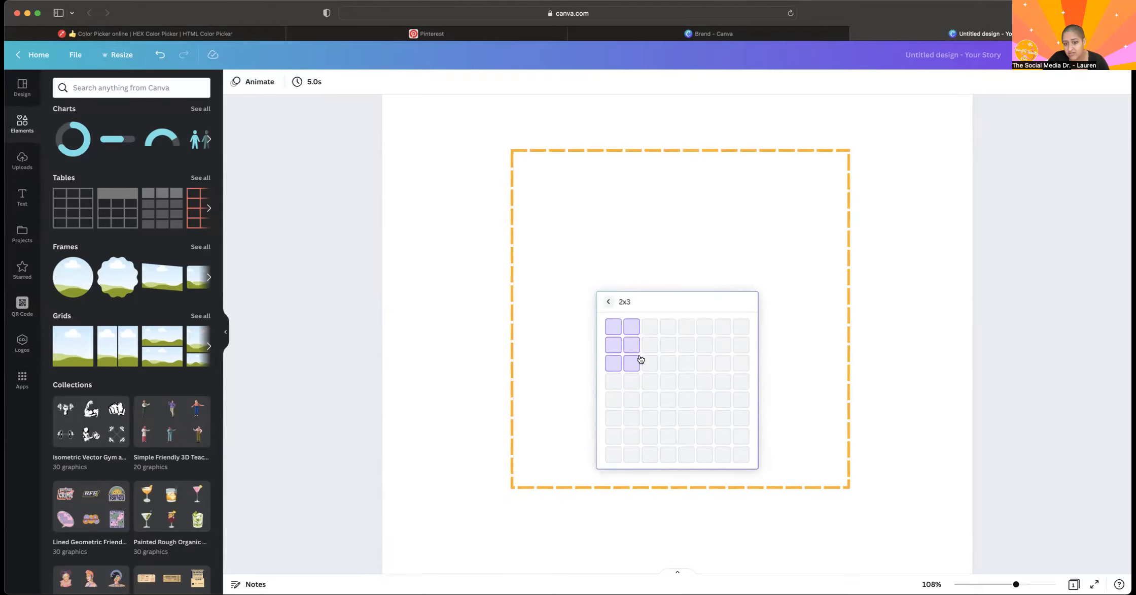
click(659, 267)
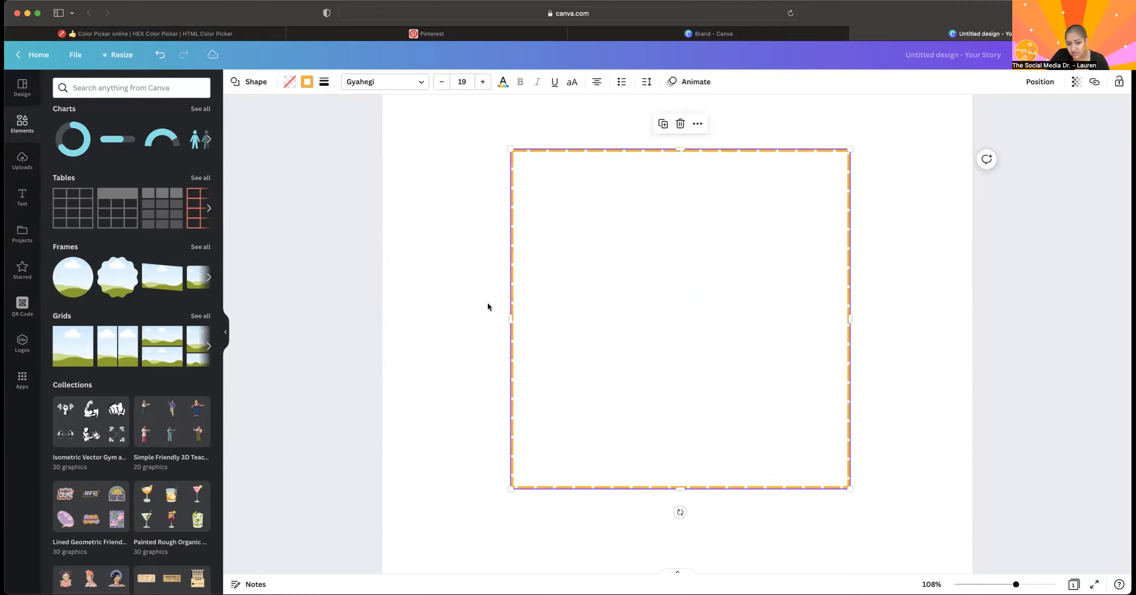
Open the Magic quick-insert menu with the page selected and examine the shapes, table, emoji and chart options it offers.
click(705, 269)
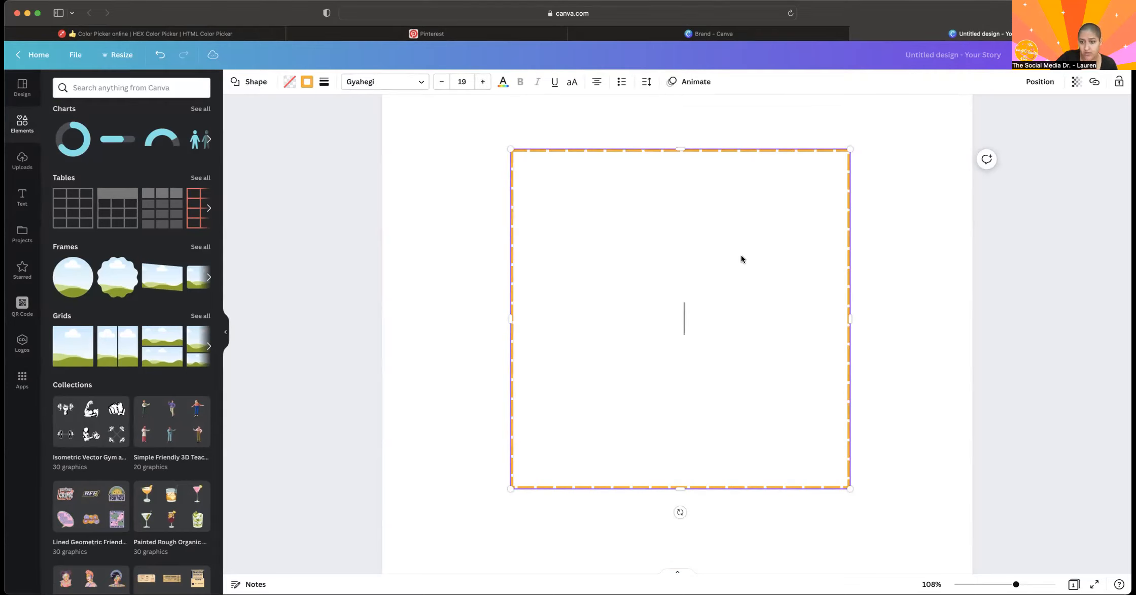
click(910, 179)
key(slash)
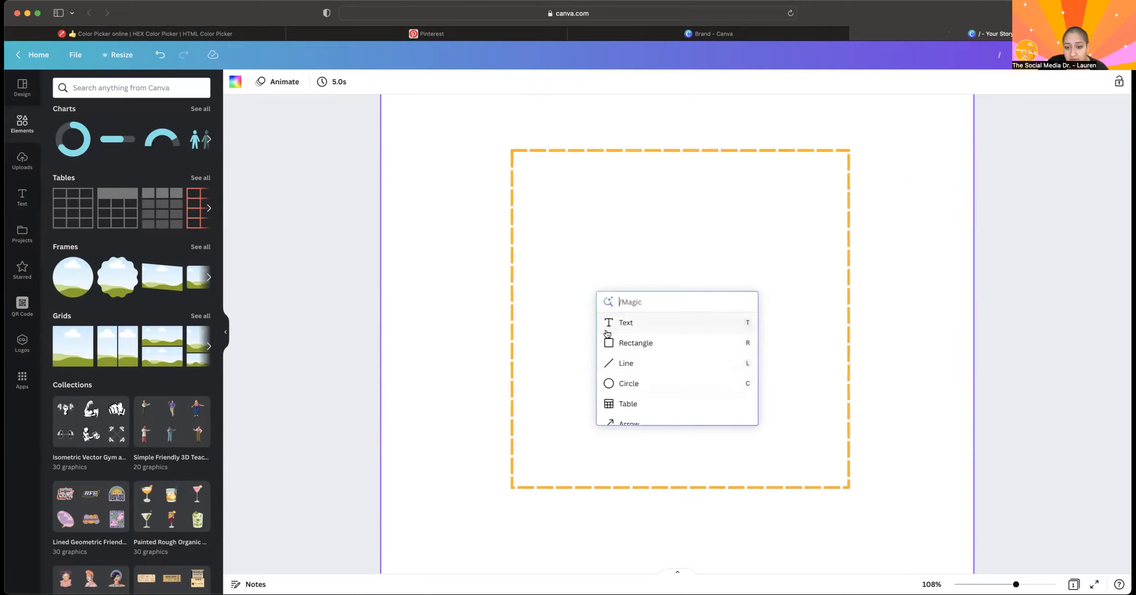
scroll(636, 379, down, 5)
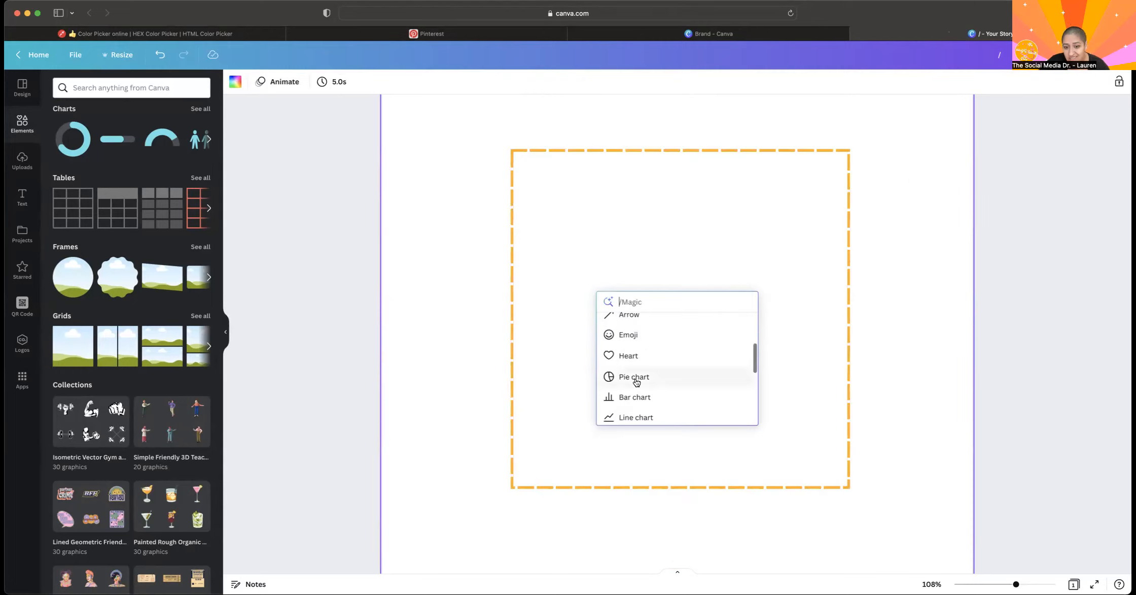
scroll(636, 382, down, 3)
scroll(637, 382, up, 4)
scroll(637, 382, down, 2)
scroll(637, 381, down, 3)
scroll(674, 396, up, 10)
scroll(675, 396, down, 1)
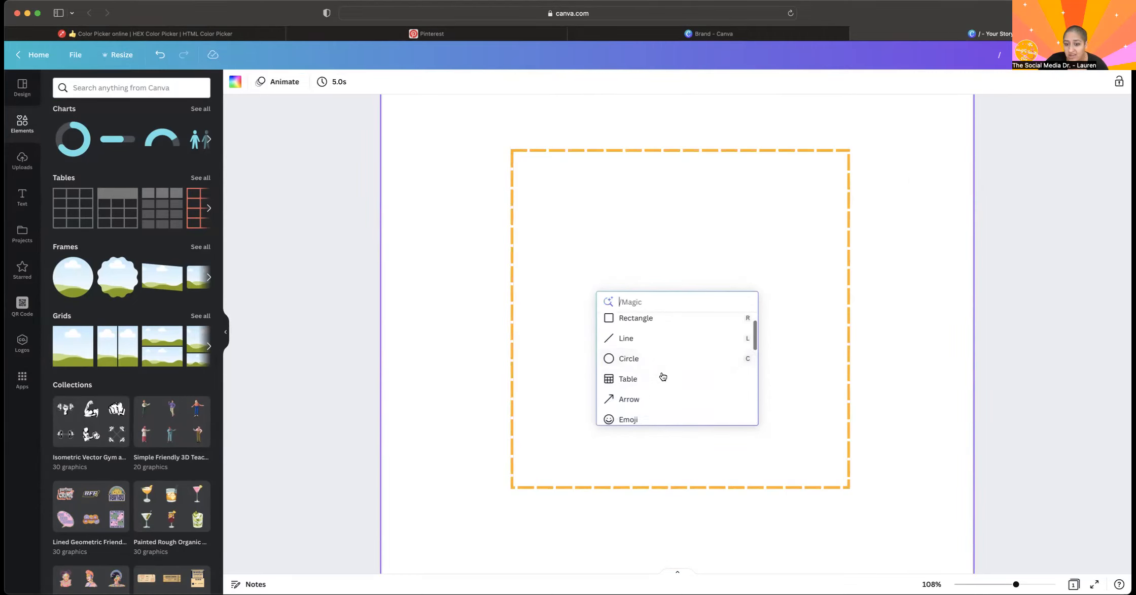
scroll(663, 384, down, 5)
scroll(663, 384, up, 10)
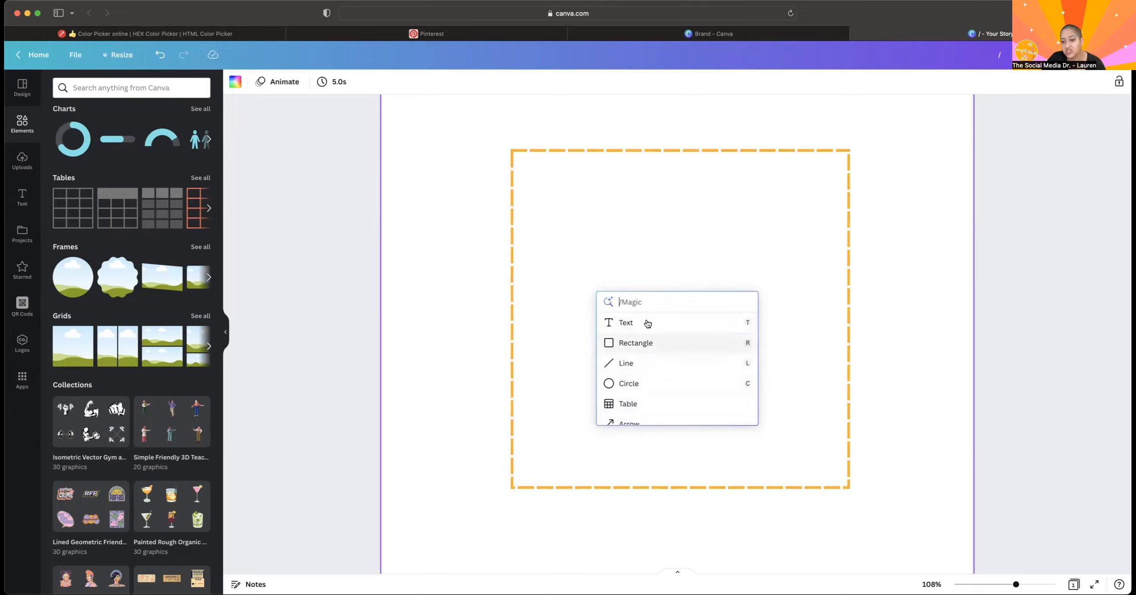
scroll(610, 422, down, 2)
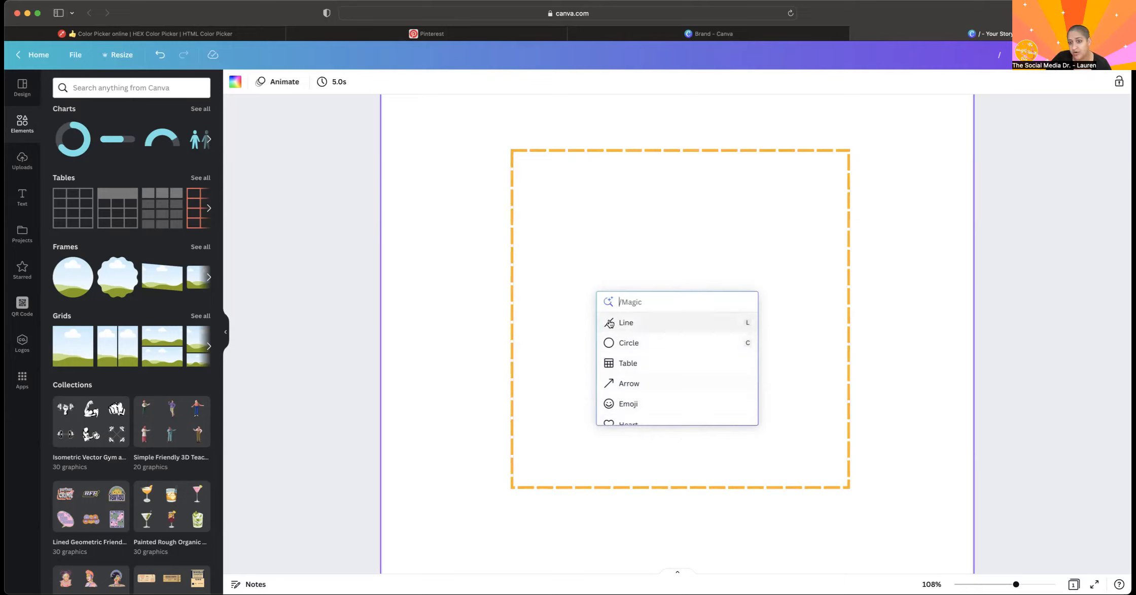
click(355, 268)
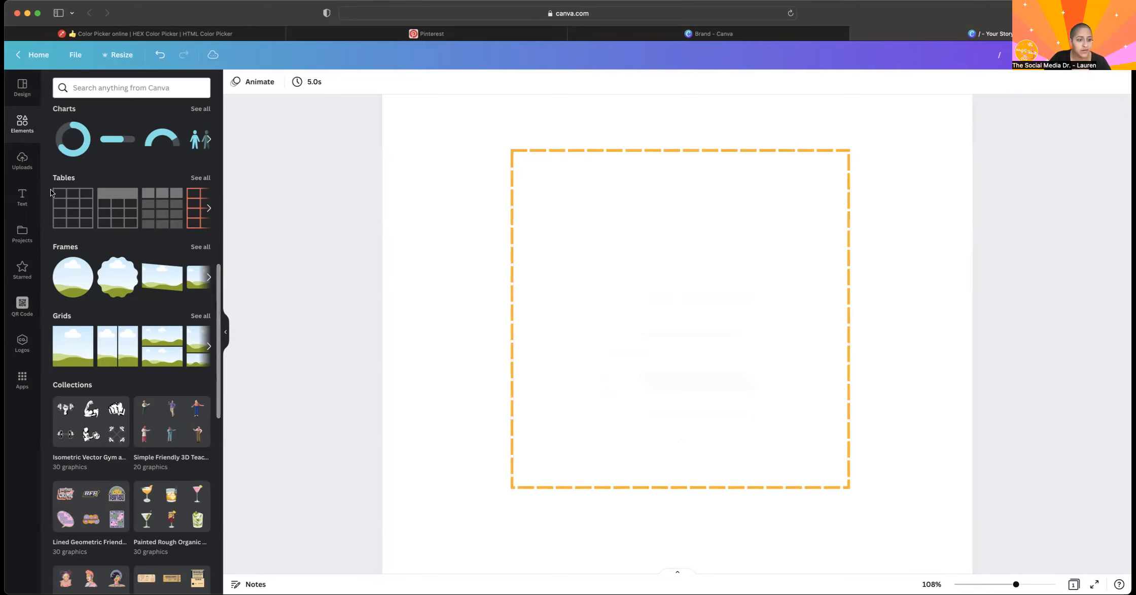
Insert a plain table with four rows and three columns, view its border options, and delete it.
click(68, 209)
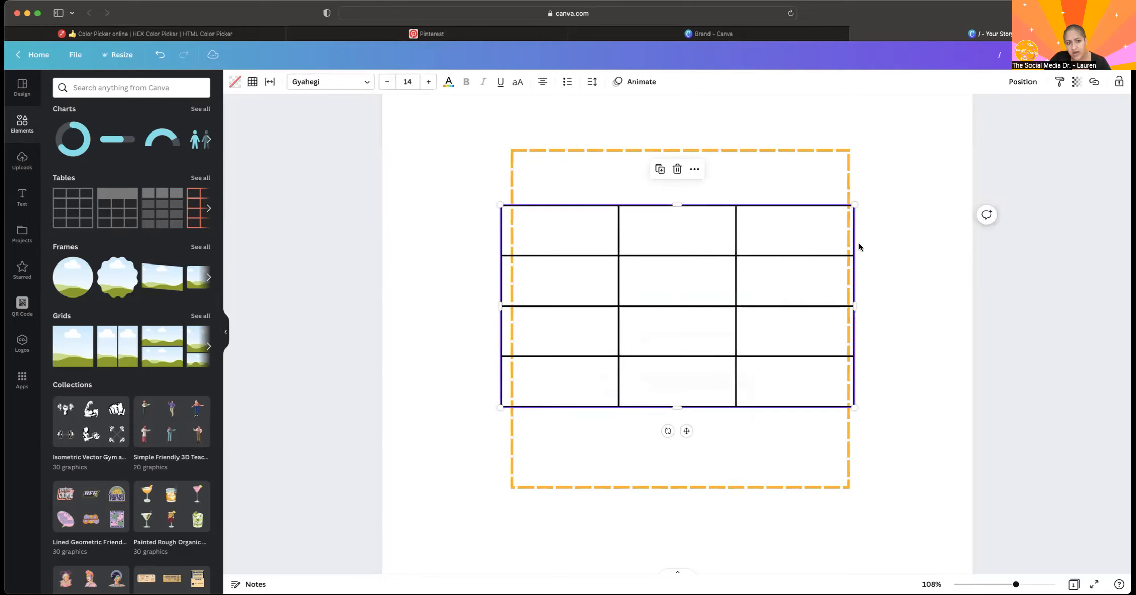
click(253, 81)
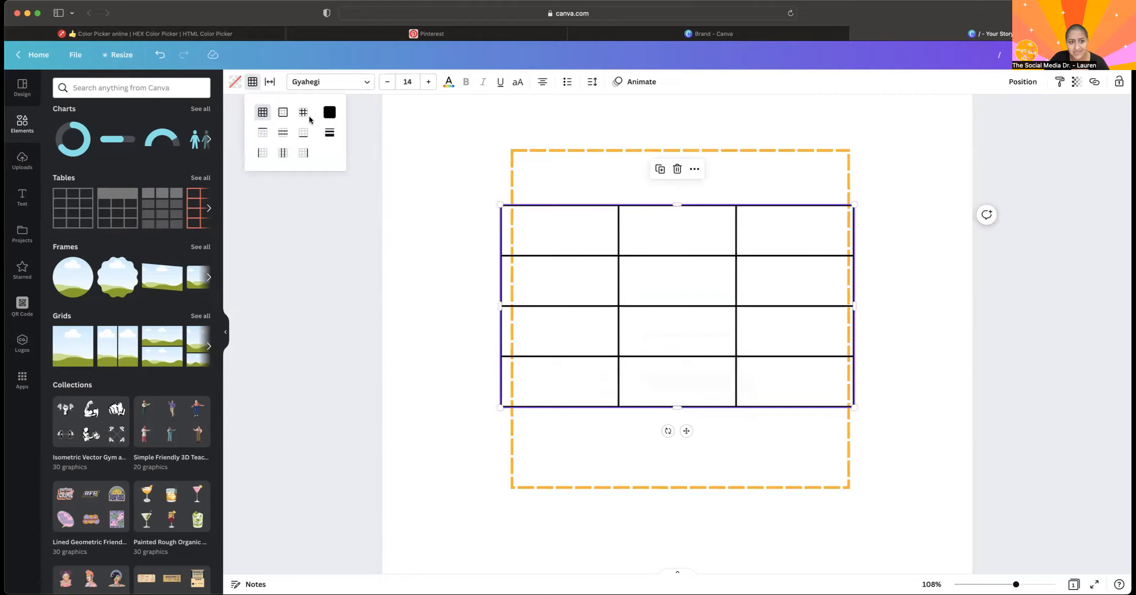
key(Delete)
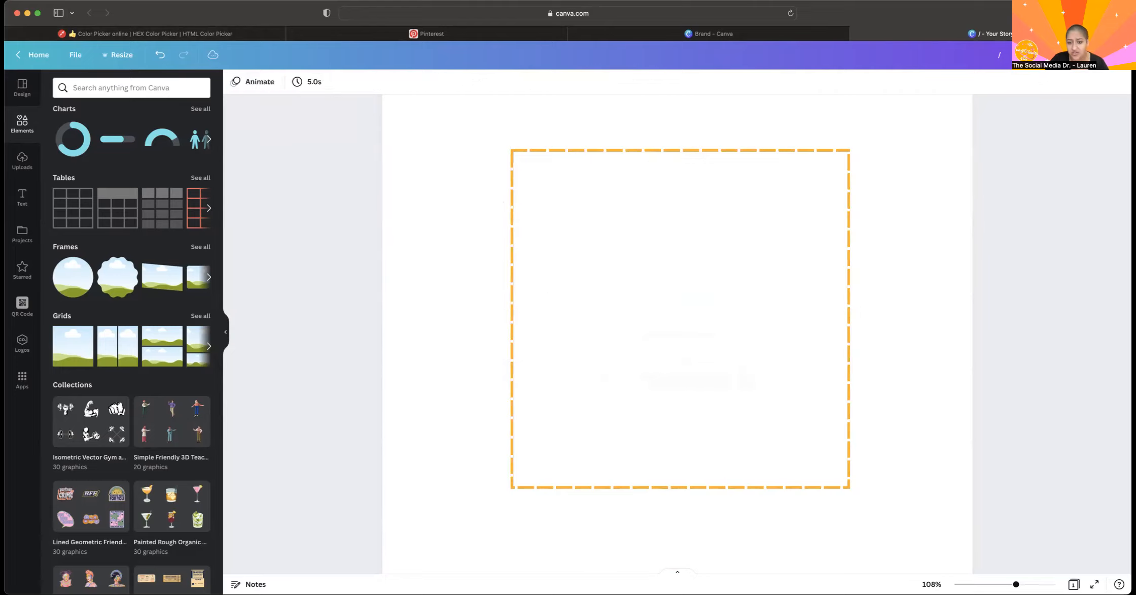
Delete the orange dashed square from the page and browse the full Frames collection.
click(810, 254)
key(Delete)
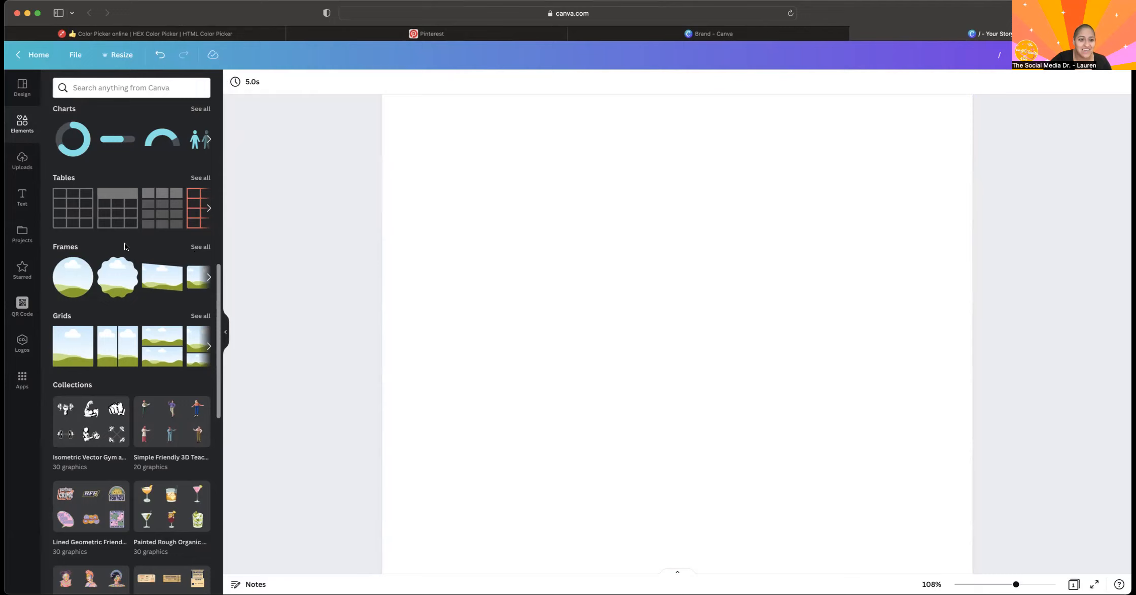
click(199, 247)
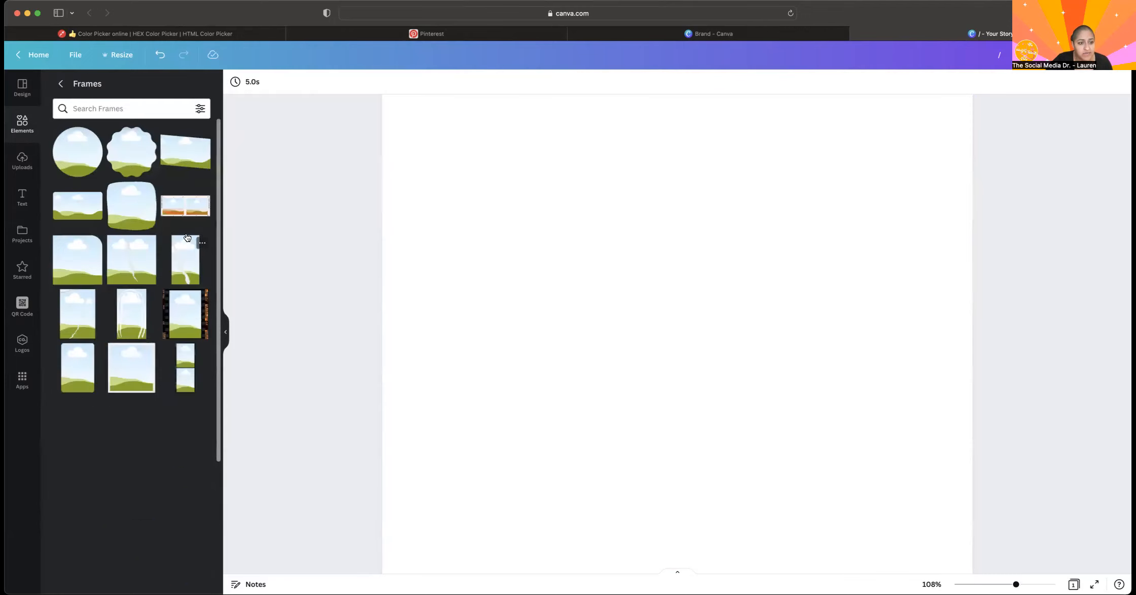
scroll(115, 430, down, 3)
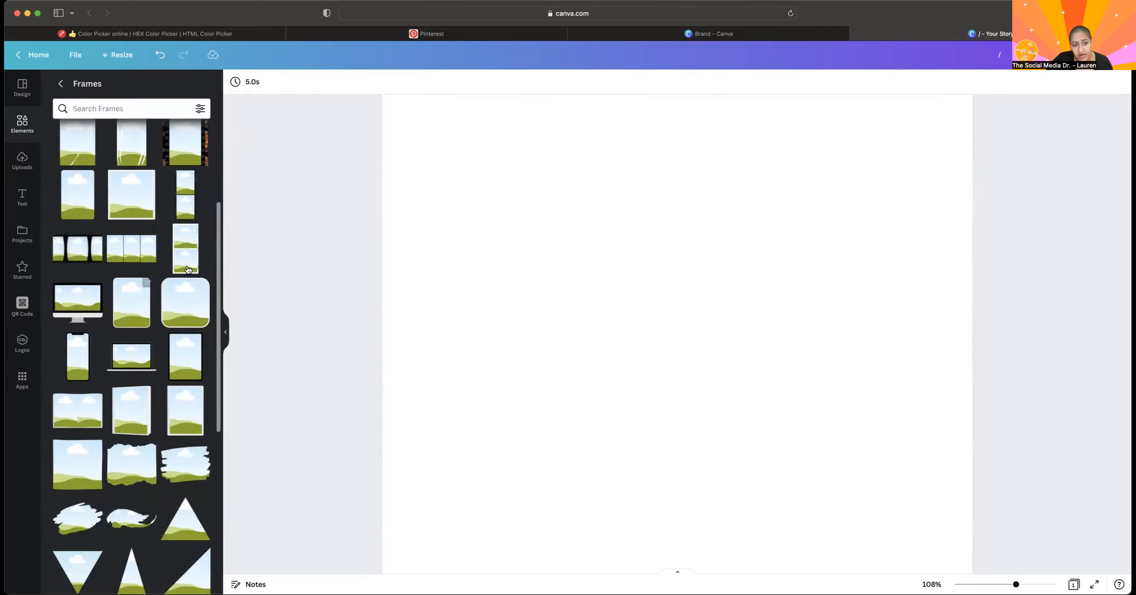
Add a rounded-square frame and an open-book frame to the page, and delete the rounded-square one.
click(184, 324)
scroll(164, 339, down, 3)
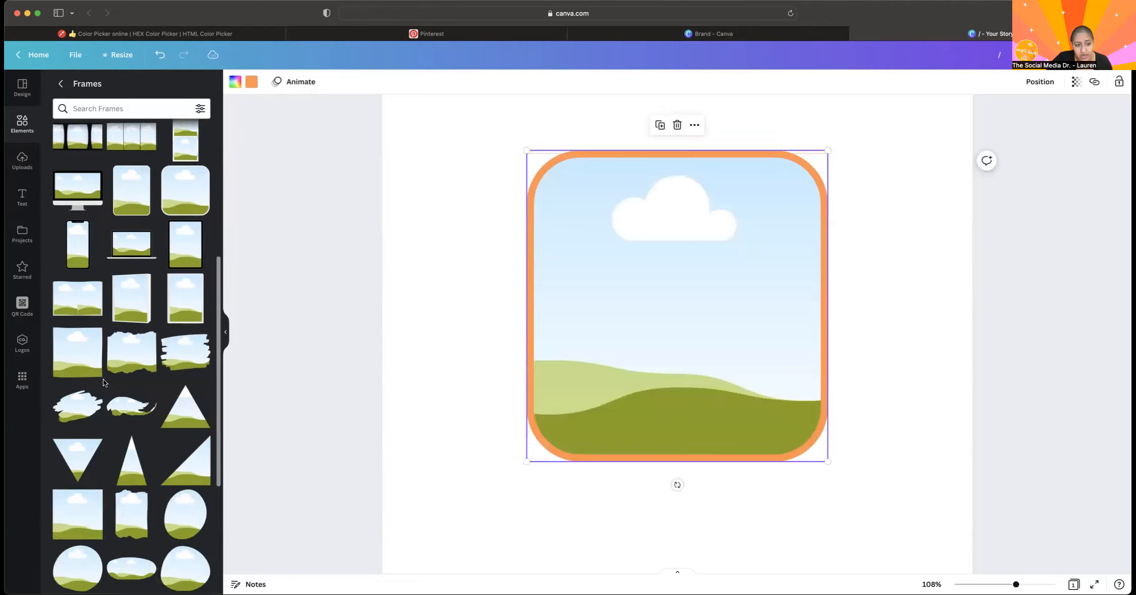
click(78, 301)
drag(660, 288, 535, 218)
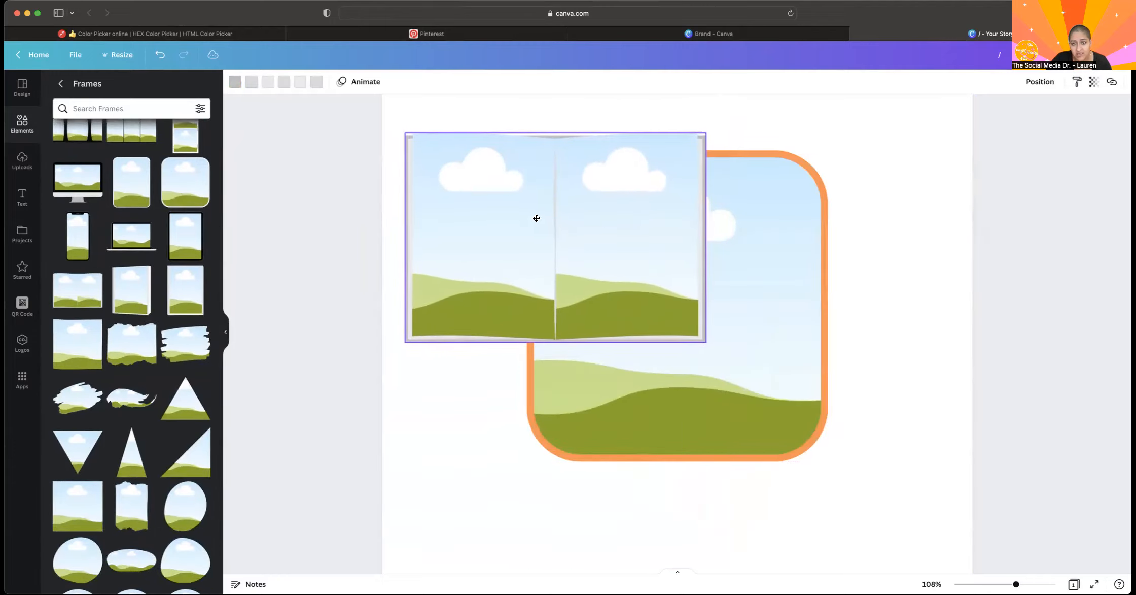
click(729, 237)
key(Delete)
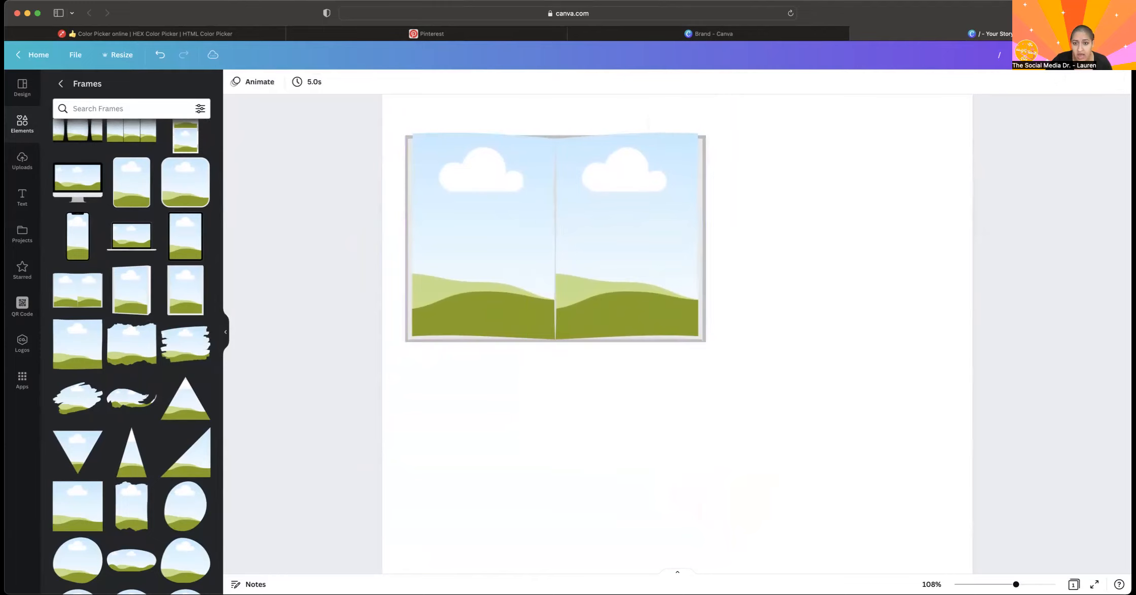
Enlarge the open-book frame and center it on the page.
drag(565, 223, 661, 296)
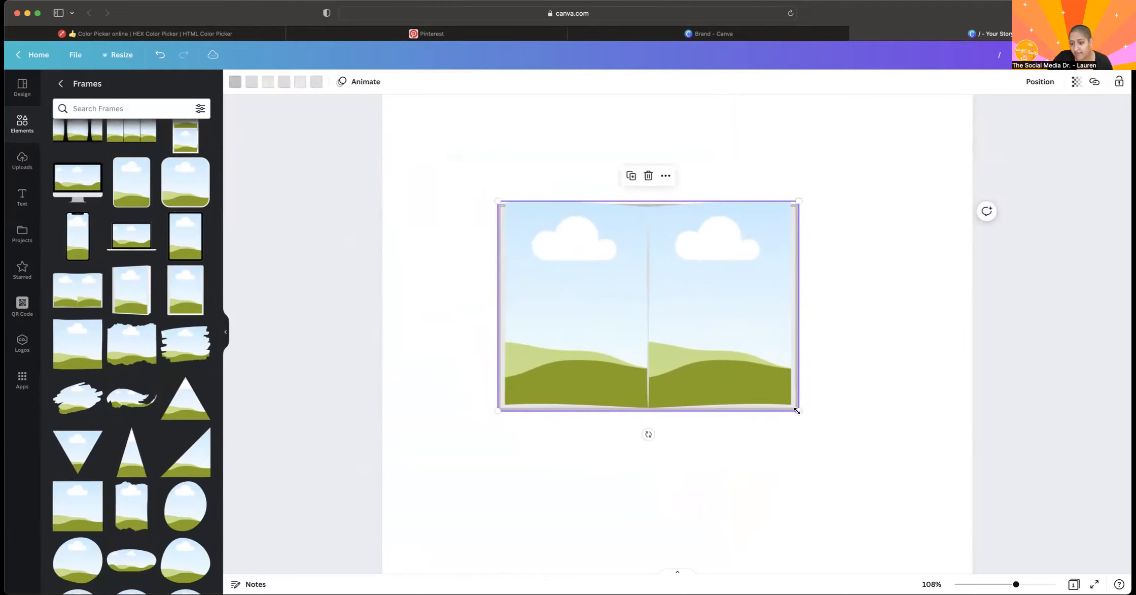
drag(801, 411, 935, 502)
drag(748, 456, 711, 430)
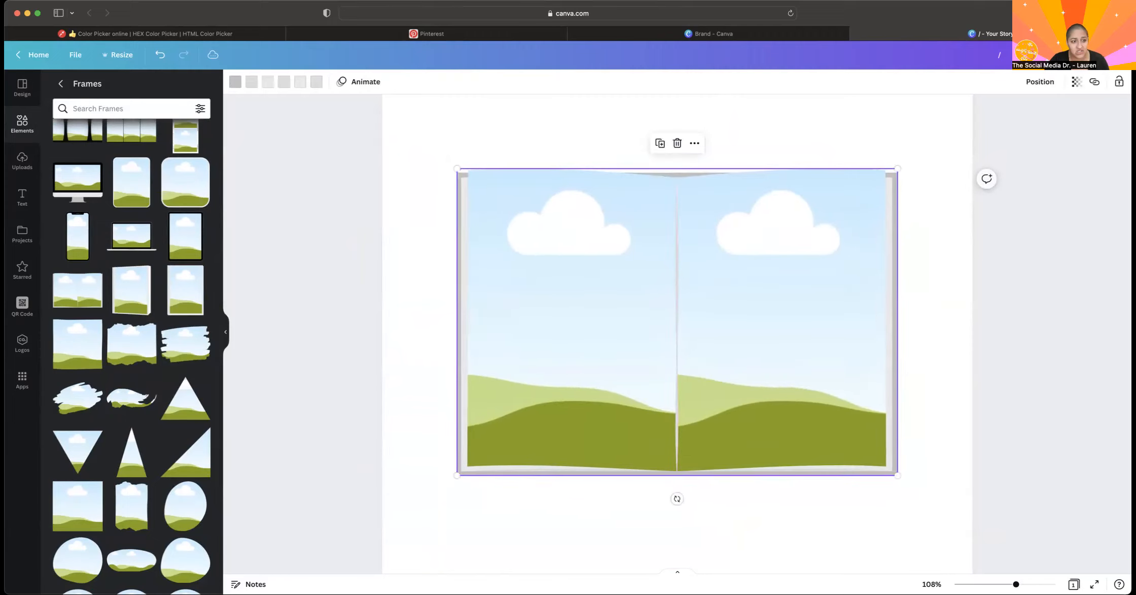
Fill the book frame's left page with the uploaded pink California holiday image.
click(22, 161)
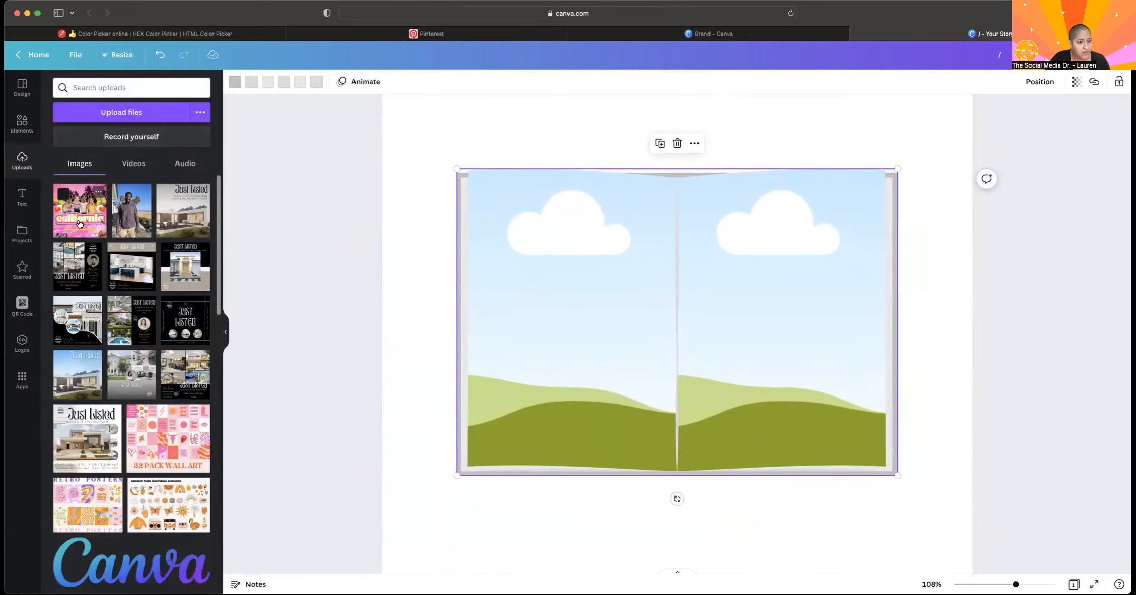
click(70, 224)
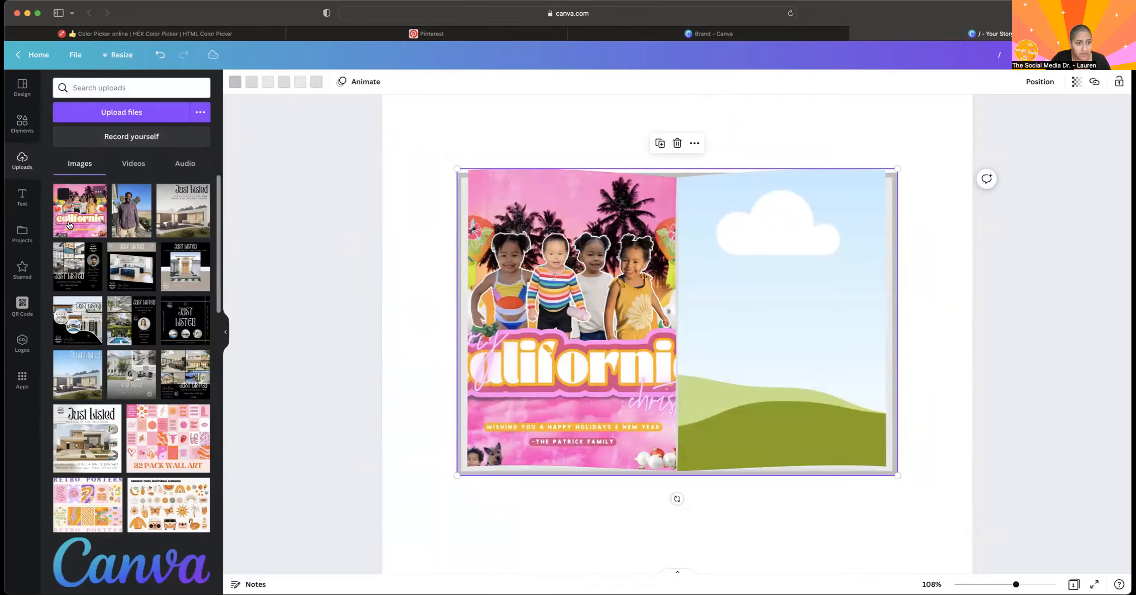
Fill the book frame's right page with the same pink California holiday image, and delete the whole frame.
drag(655, 232, 716, 234)
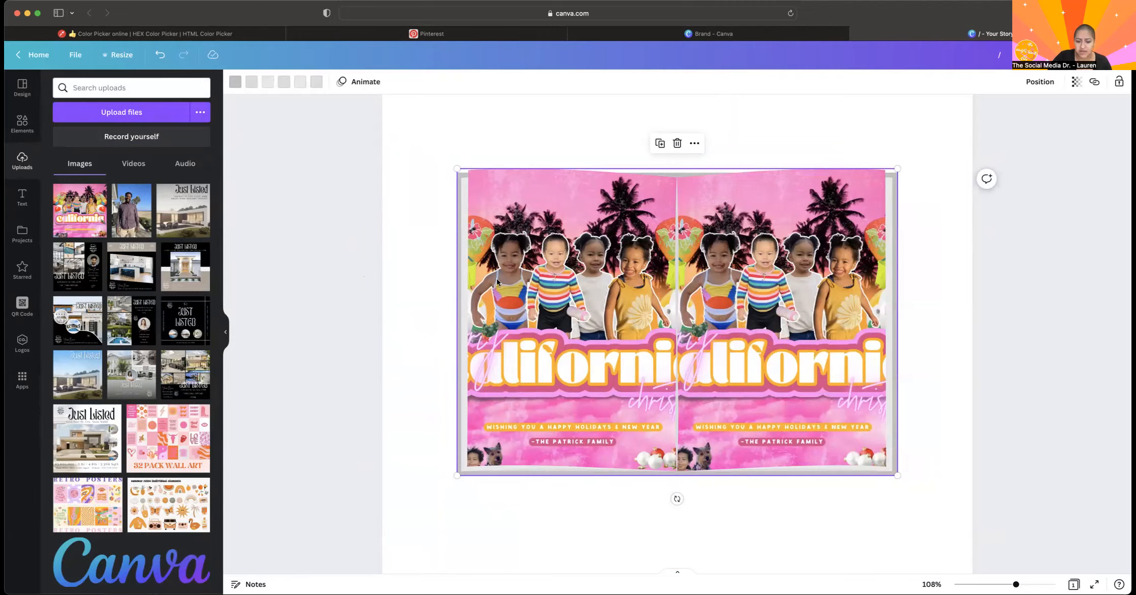
key(Delete)
Add a desktop-monitor frame and a smartphone frame from the Frames collection to the page, and delete both.
click(22, 124)
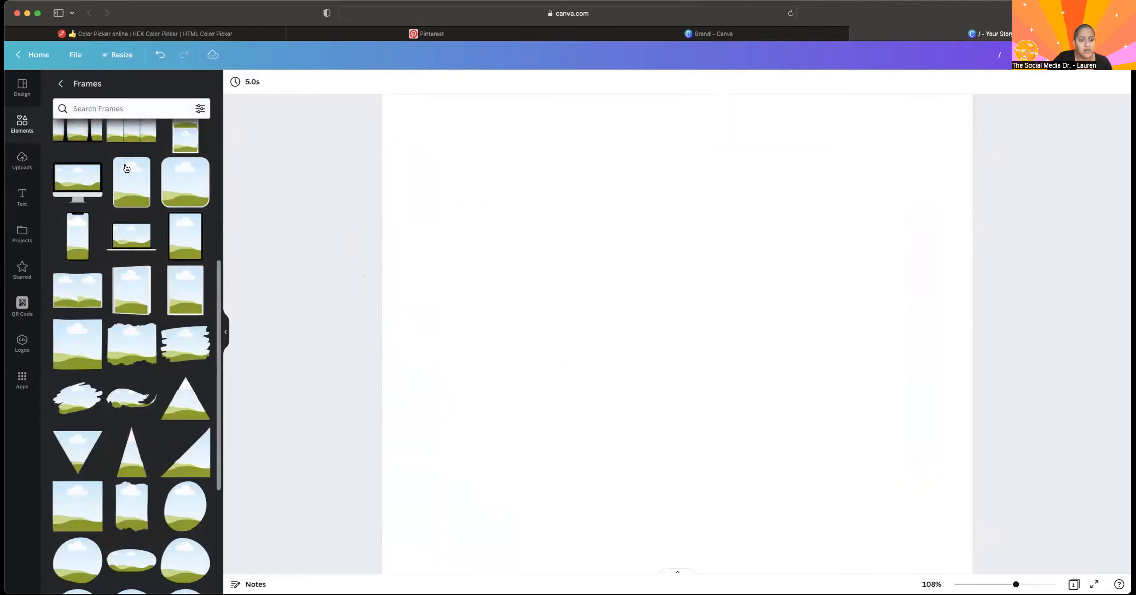
scroll(126, 274, down, 1)
click(85, 153)
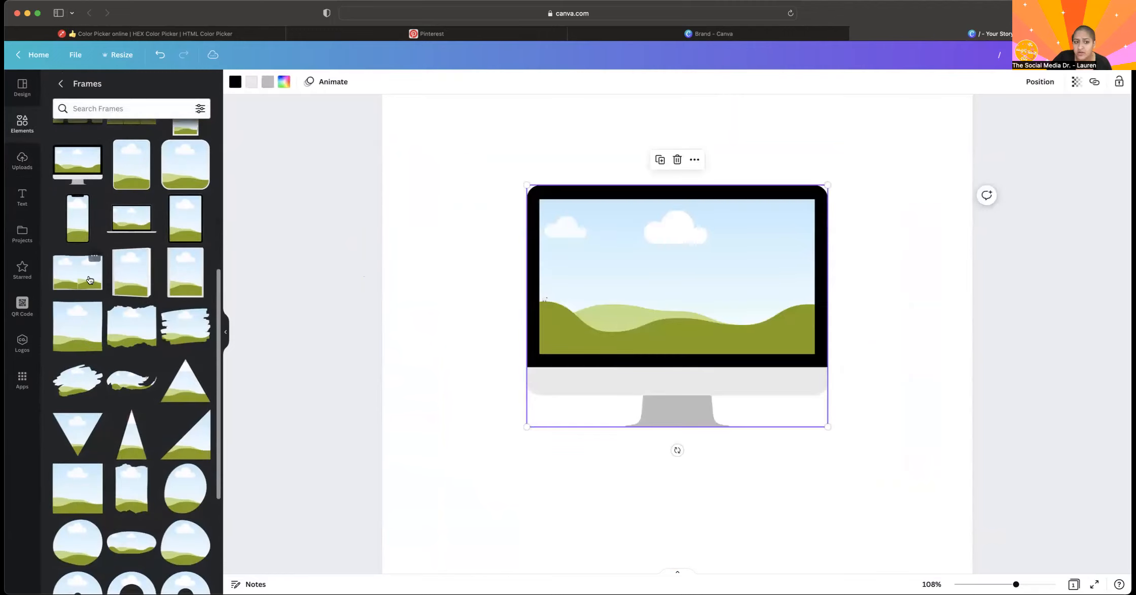
click(70, 232)
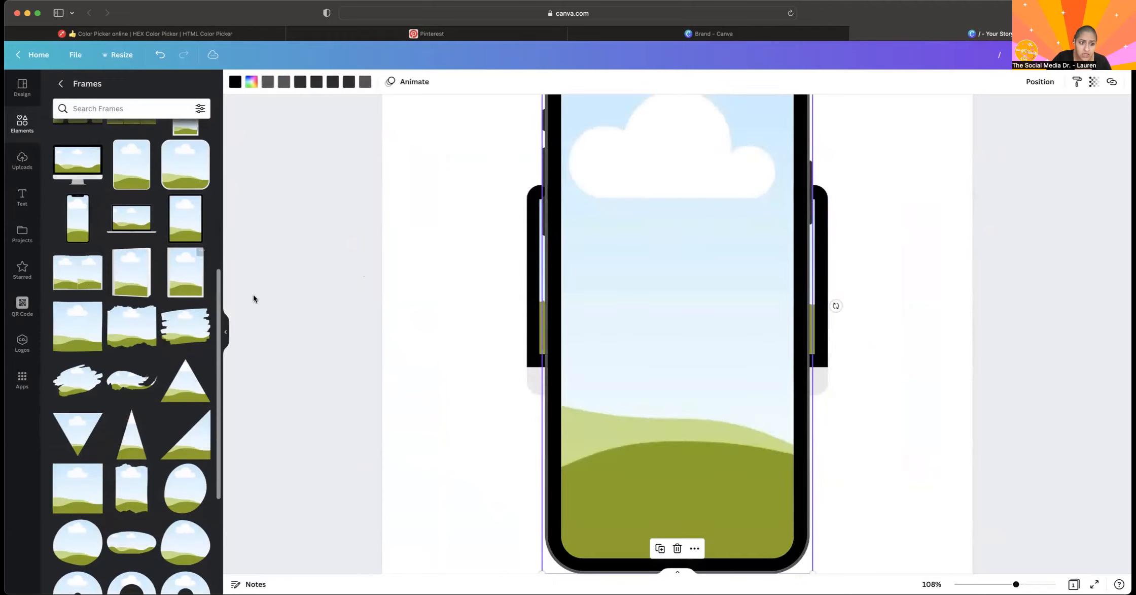
scroll(156, 435, down, 10)
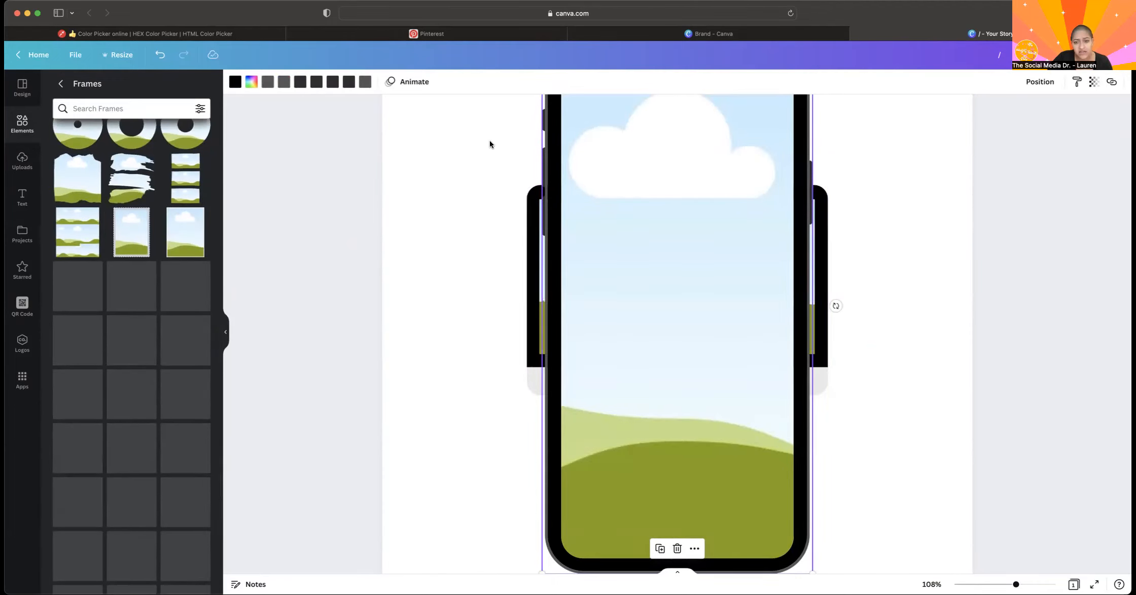
drag(522, 129, 725, 327)
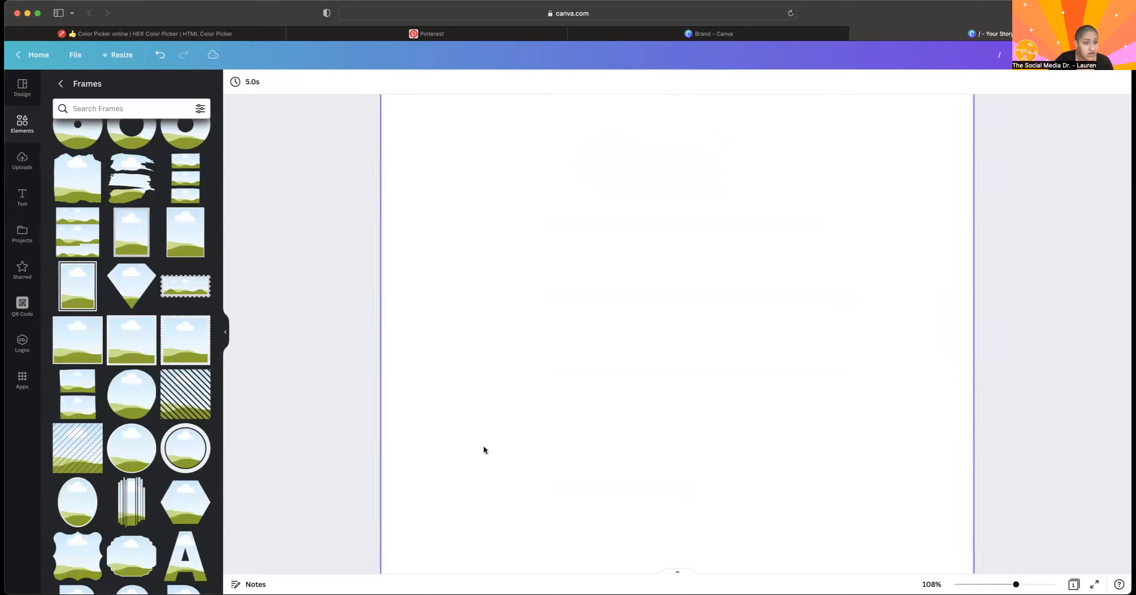
Add the frame with three stacked horizontal strips to the page, and delete it.
click(187, 180)
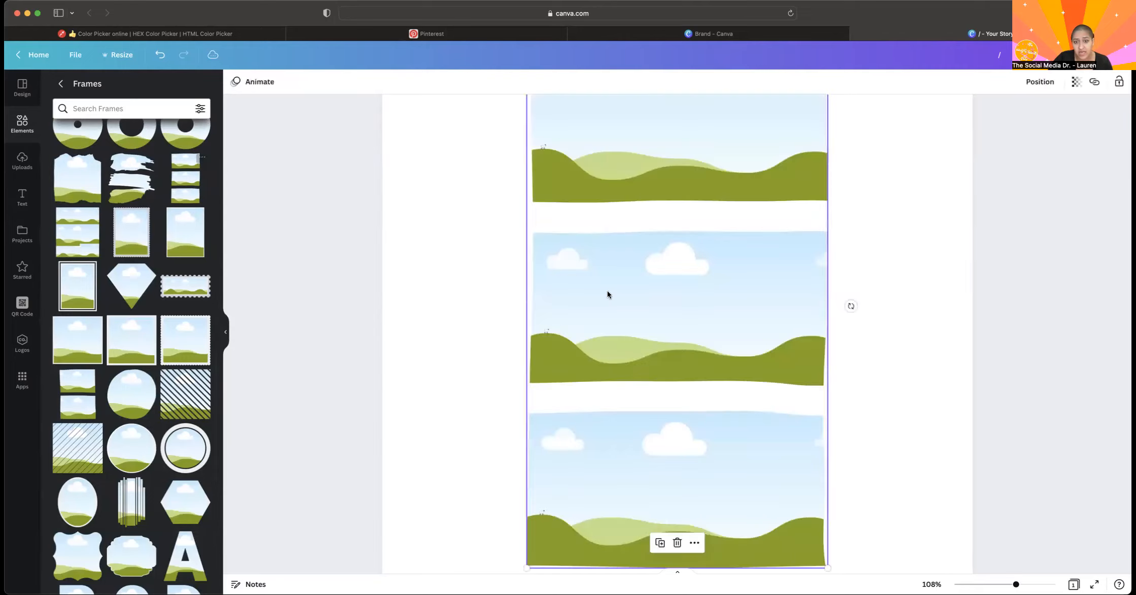
scroll(606, 291, up, 2)
scroll(136, 187, up, 10)
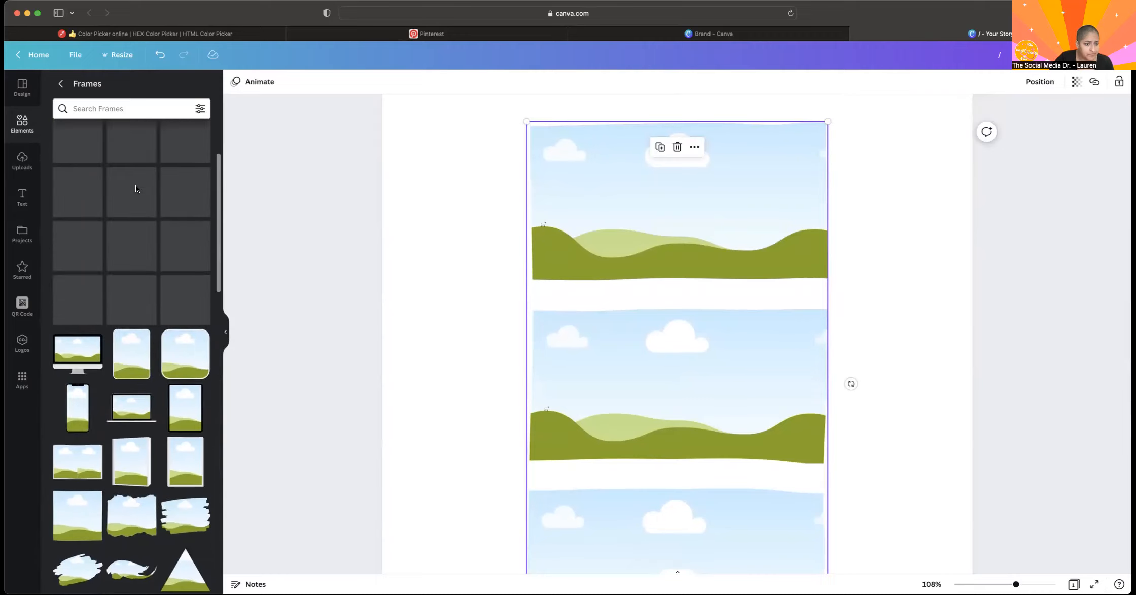
scroll(136, 188, up, 5)
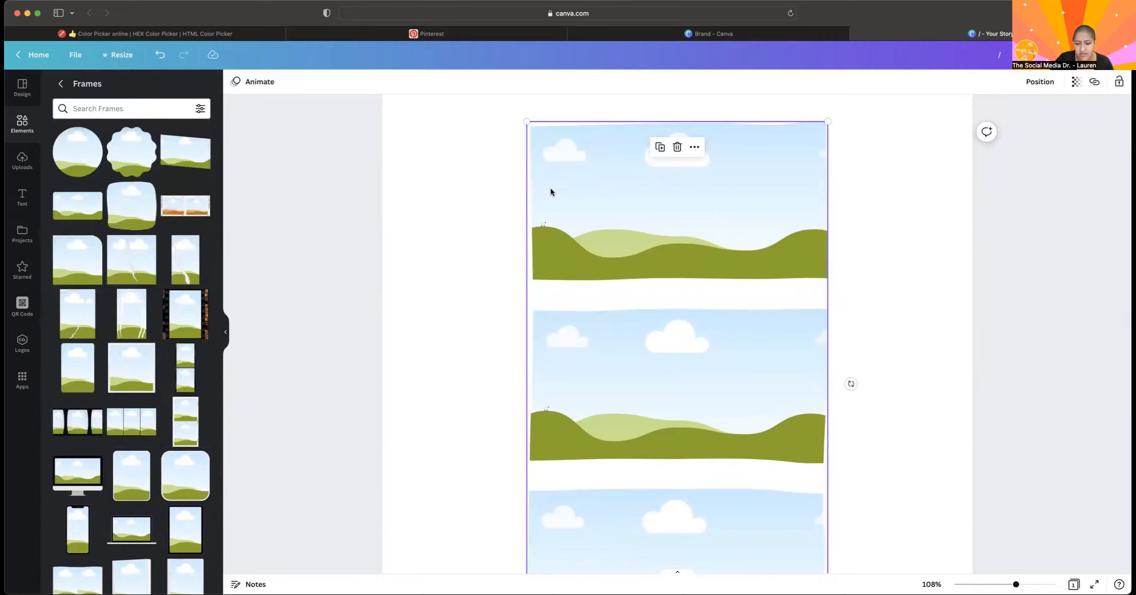
key(Delete)
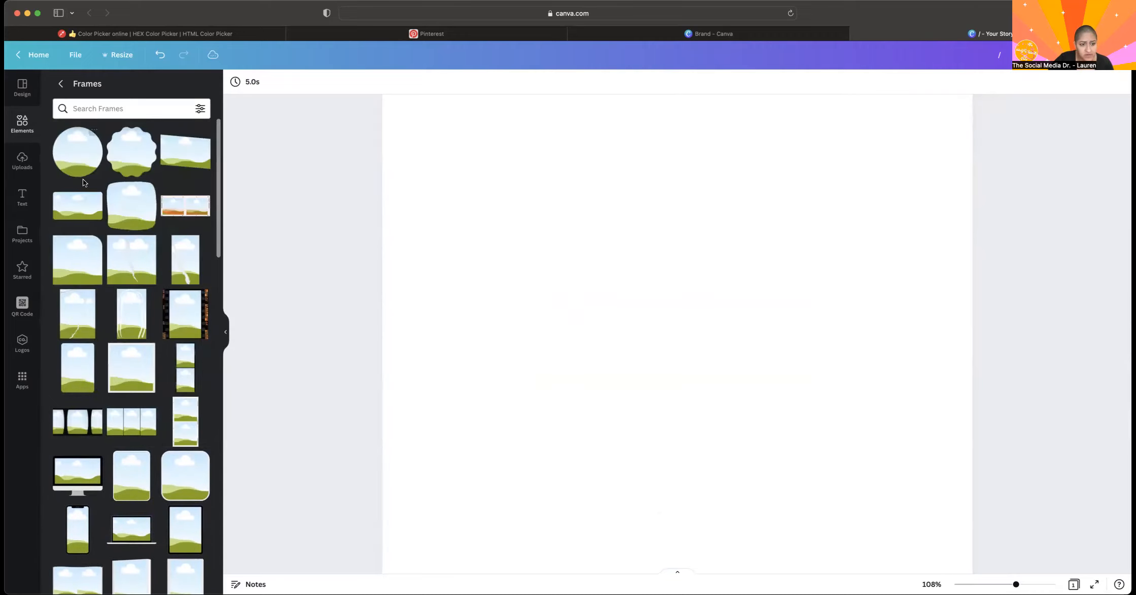
Fill a new three-panel frame with the uploaded California image, outdoor portrait of a man, and black Just Listed graphic, and delete the frame.
click(142, 428)
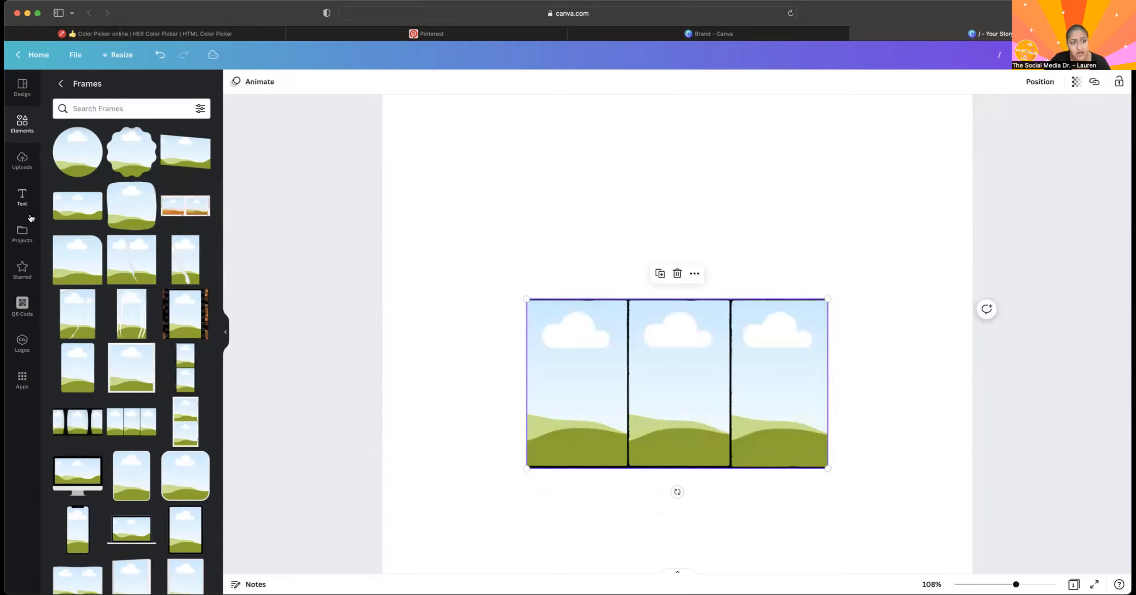
click(23, 162)
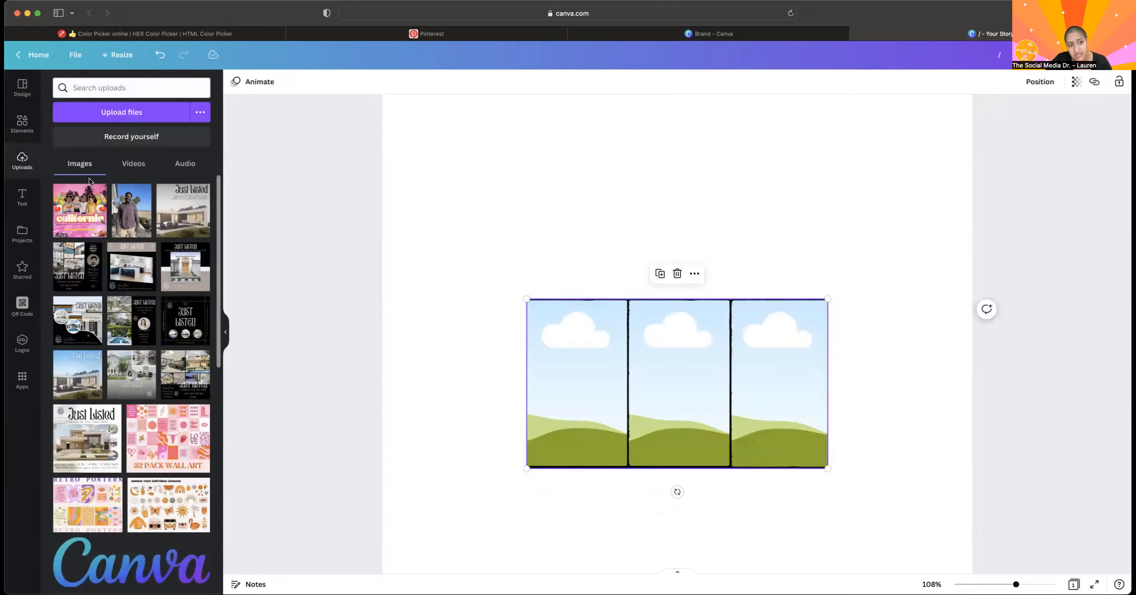
drag(634, 424, 641, 414)
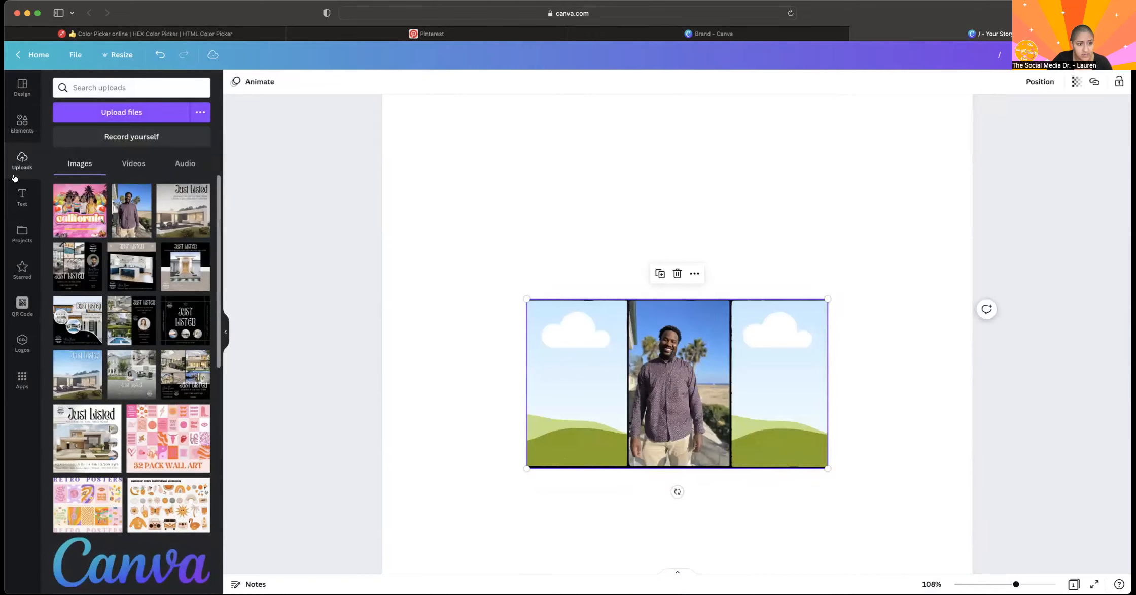
drag(74, 223, 546, 396)
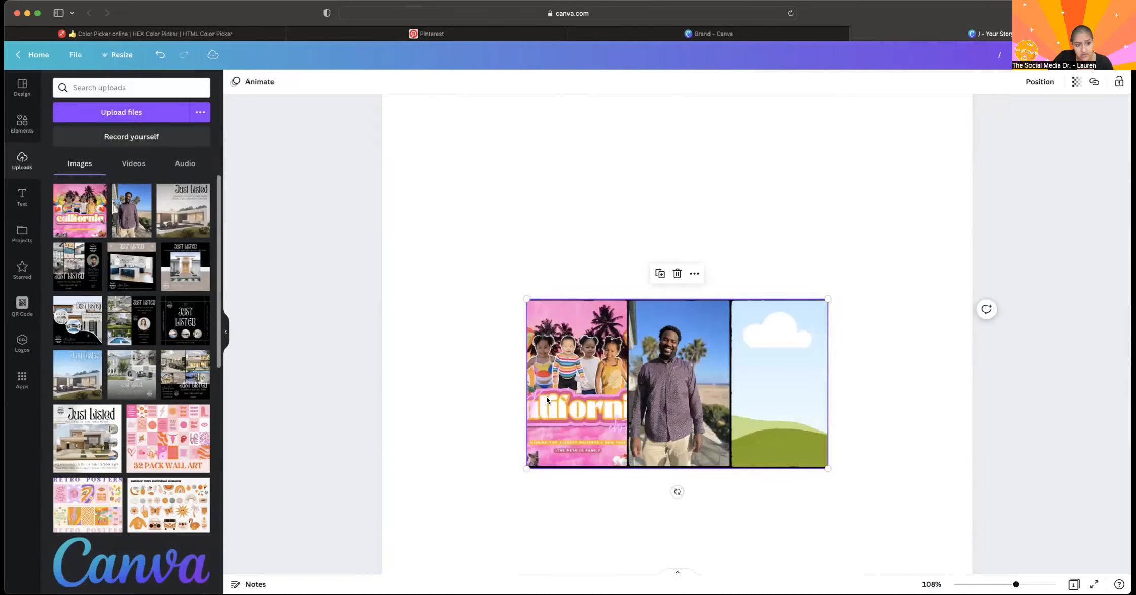
drag(674, 346, 749, 350)
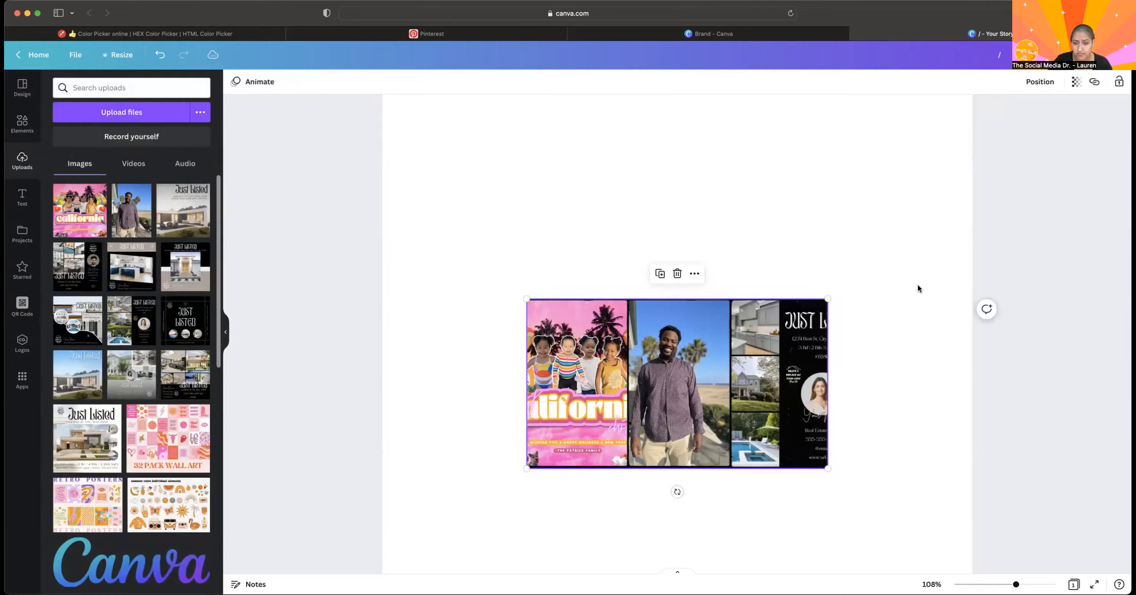
key(Delete)
Open the full Grids collection and add the grid with three stacked rows, showing the whole page.
click(22, 127)
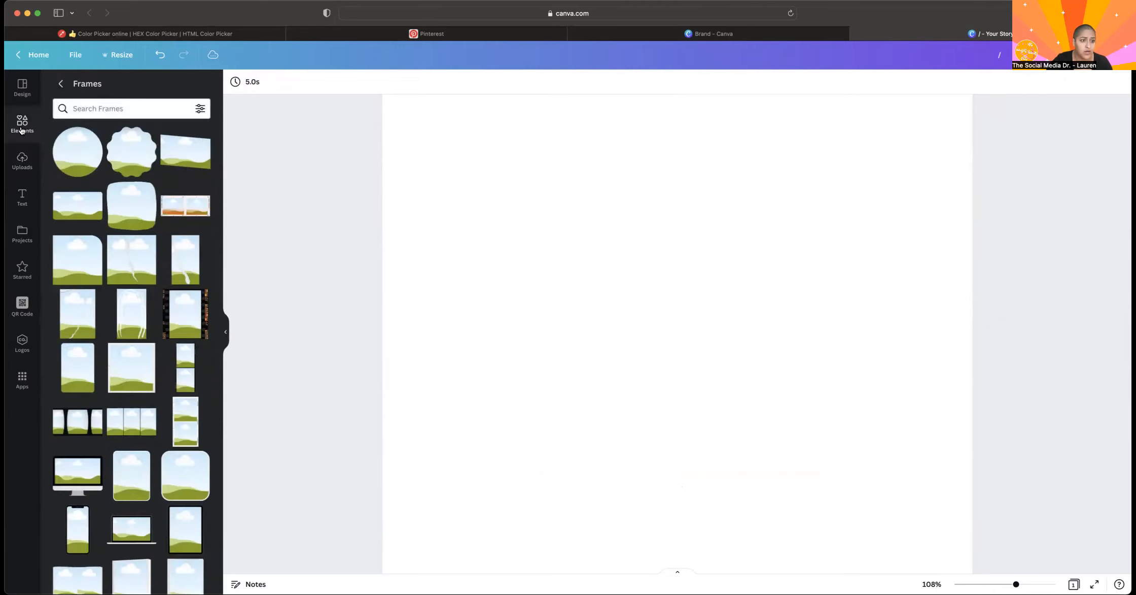
click(61, 83)
scroll(97, 263, down, 10)
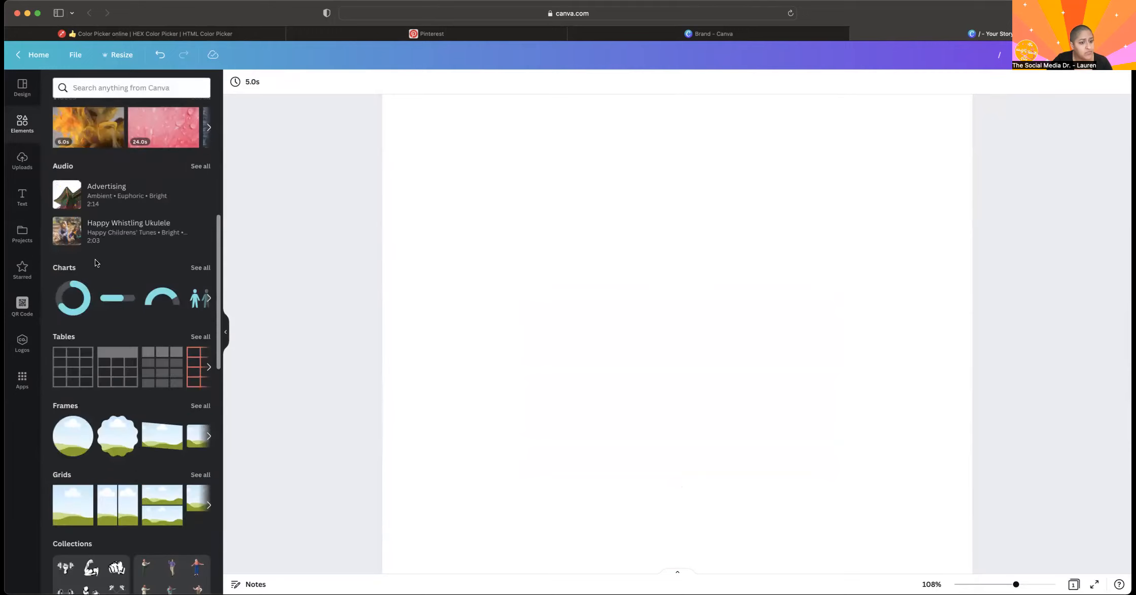
click(193, 312)
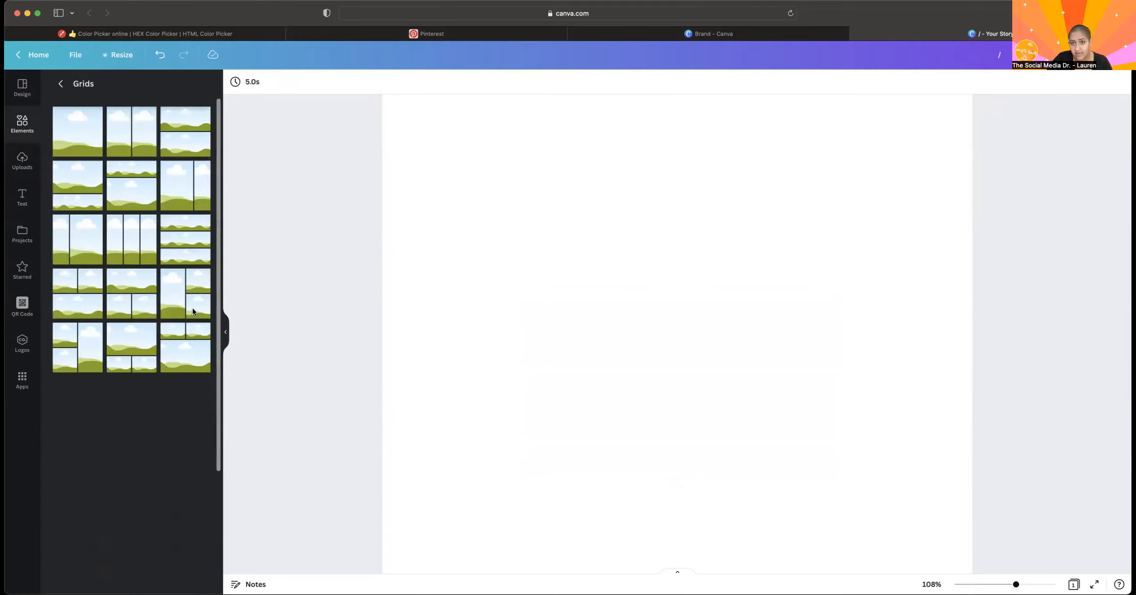
click(176, 247)
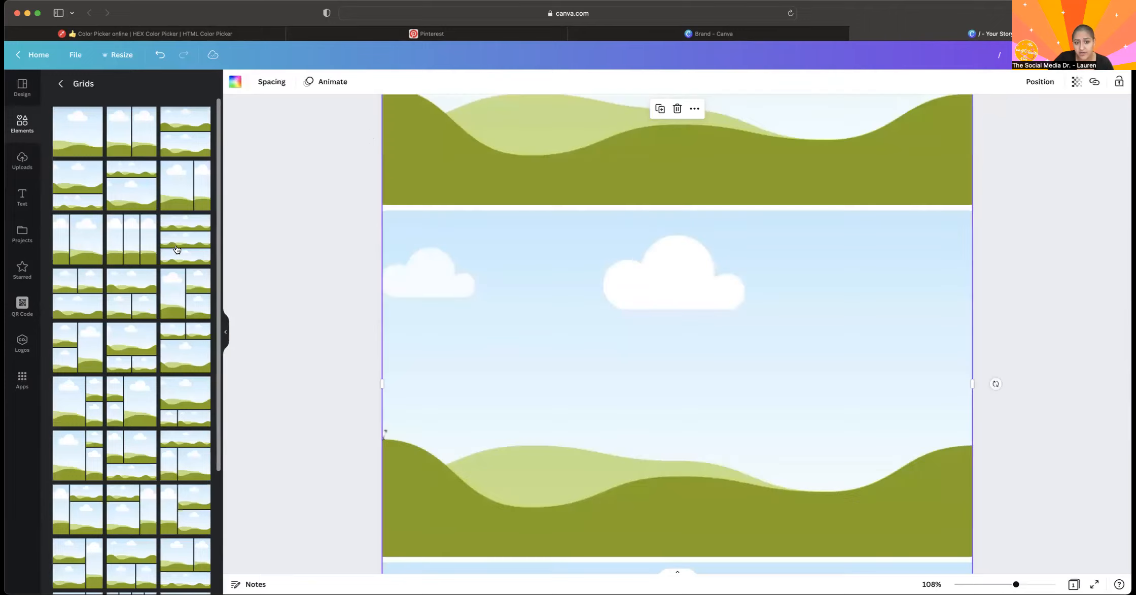
scroll(458, 282, down, 5)
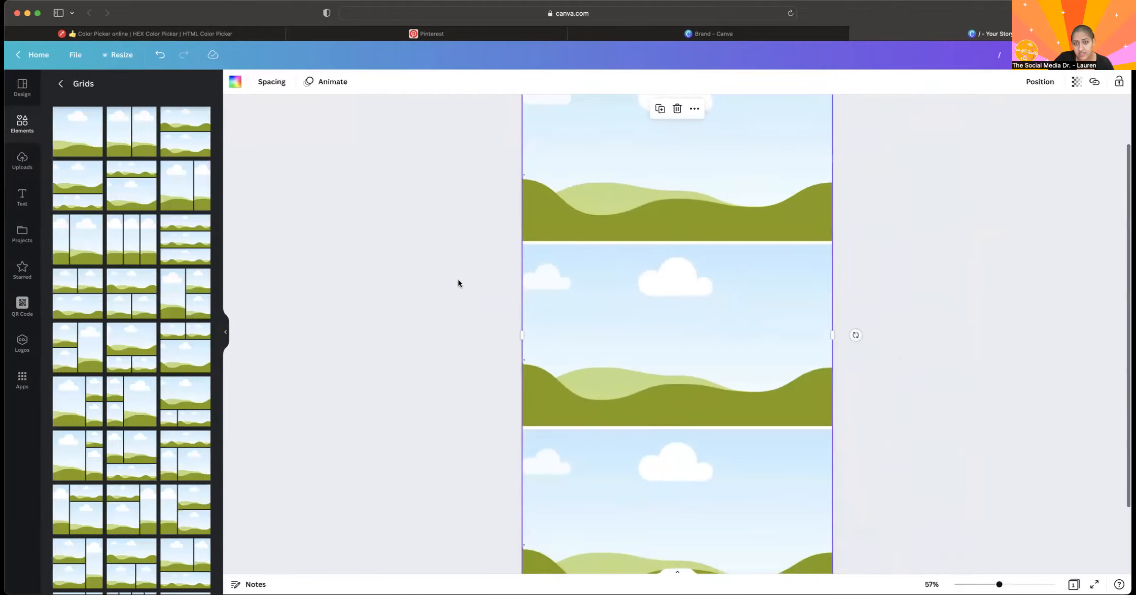
scroll(458, 283, down, 5)
scroll(458, 283, up, 1)
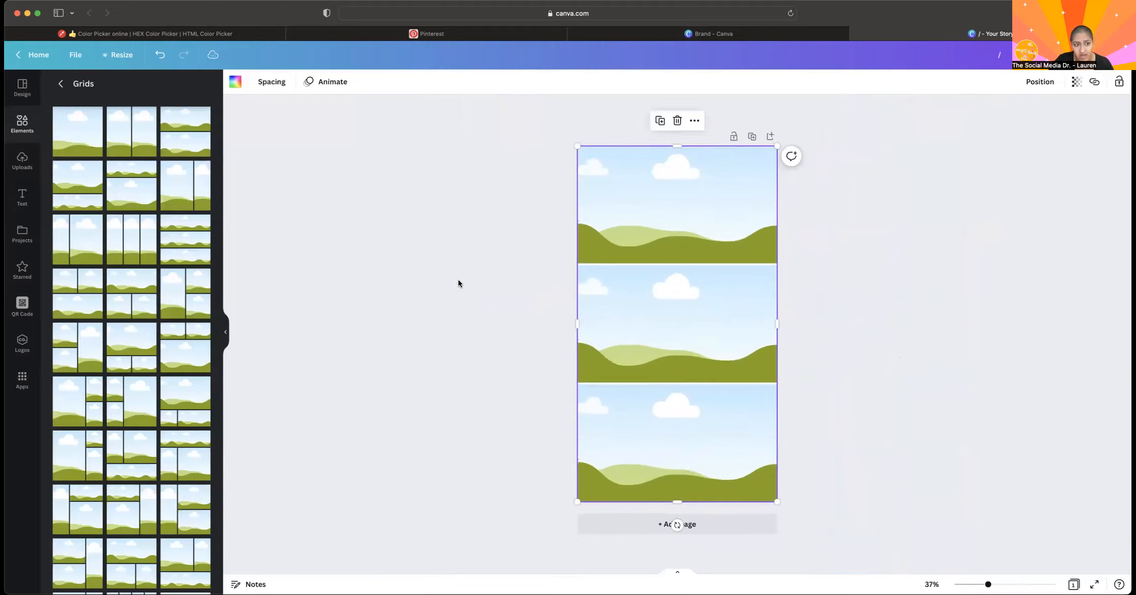
Add the recently used three-strip frame on top of the grid, and delete that frame.
click(61, 83)
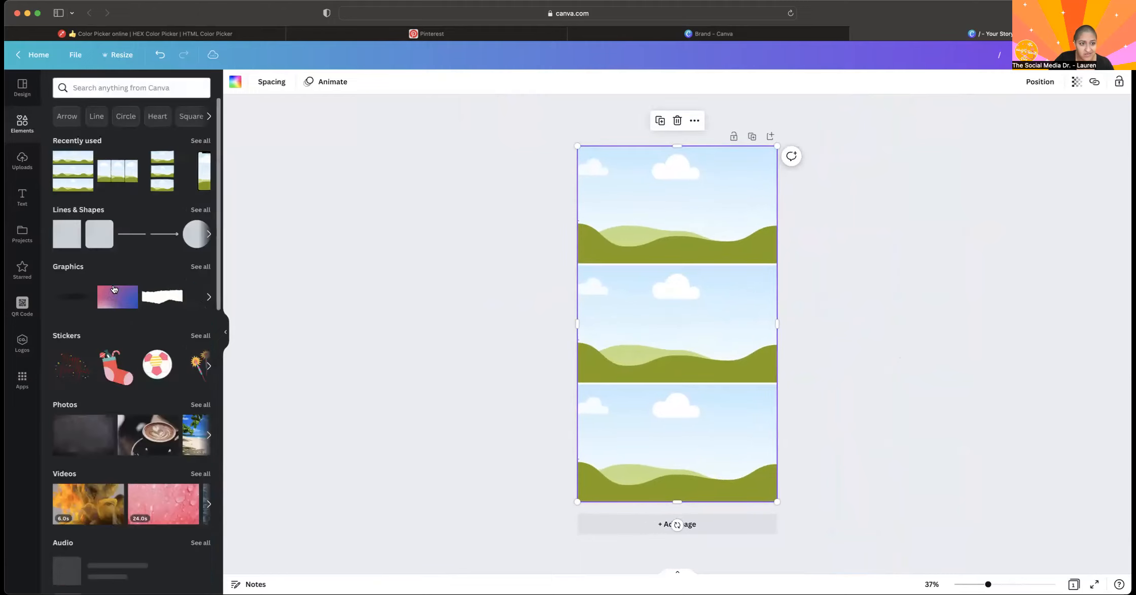
click(161, 165)
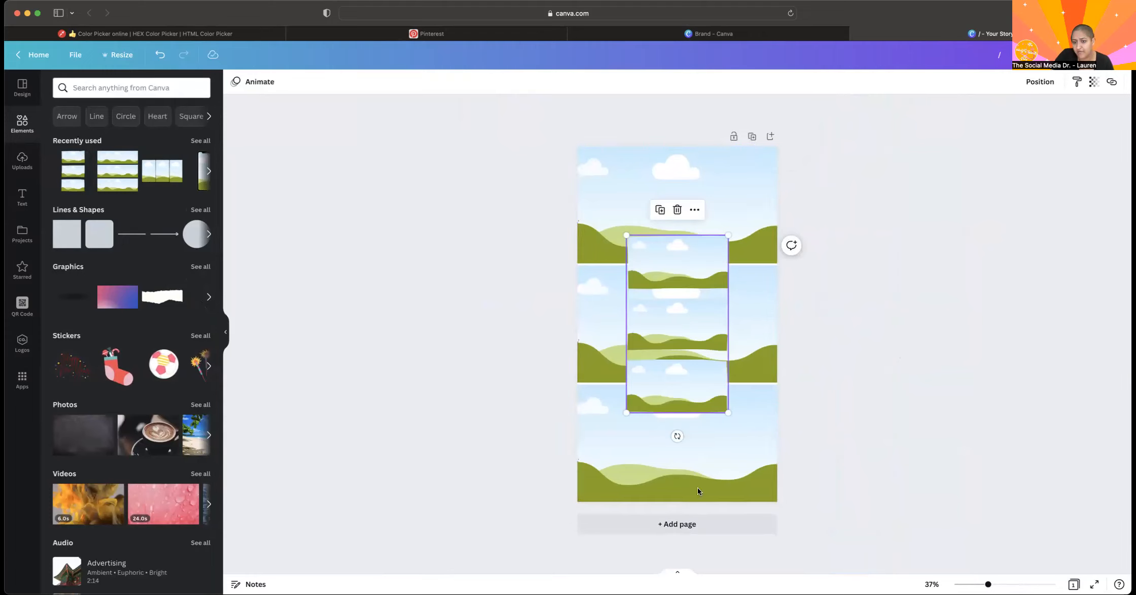
key(Delete)
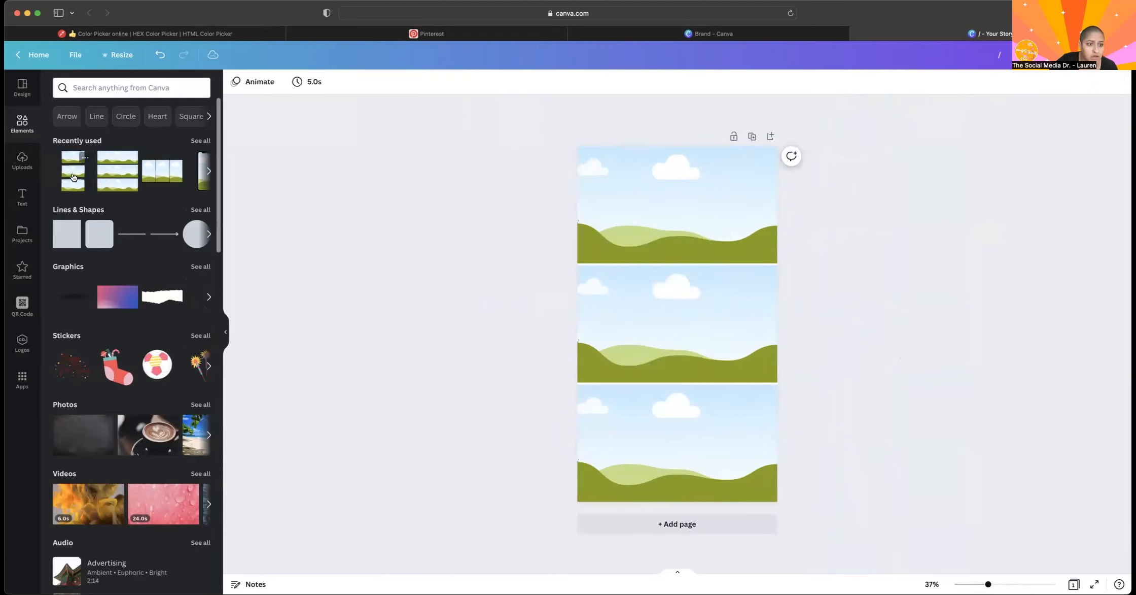
Reopen the full Grids collection and delete the three-row grid from the page.
scroll(101, 300, down, 5)
scroll(102, 301, down, 5)
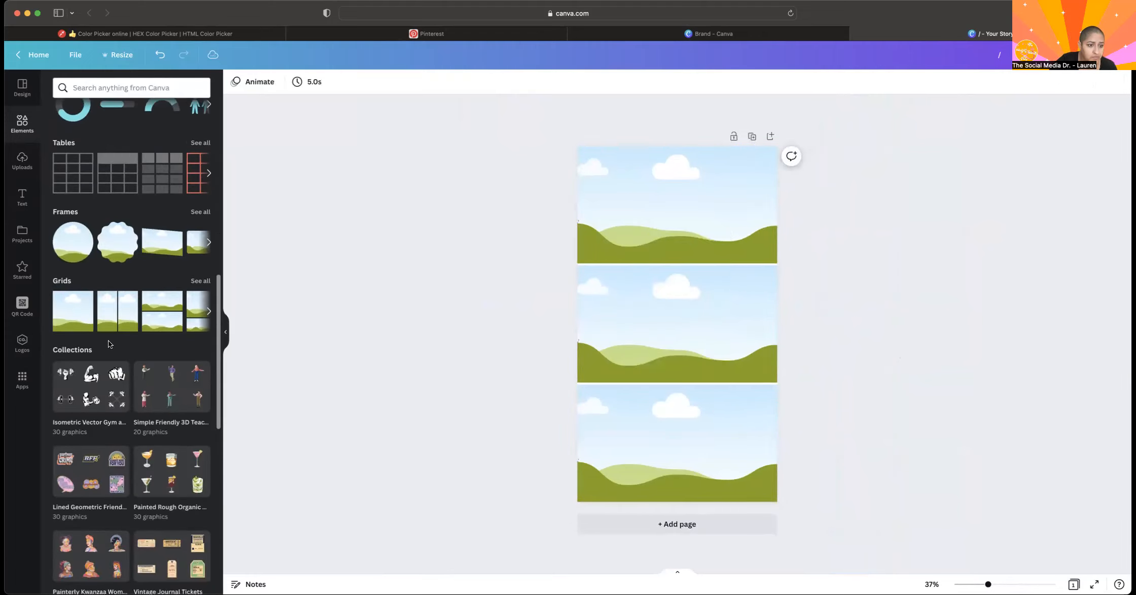
click(201, 281)
click(647, 284)
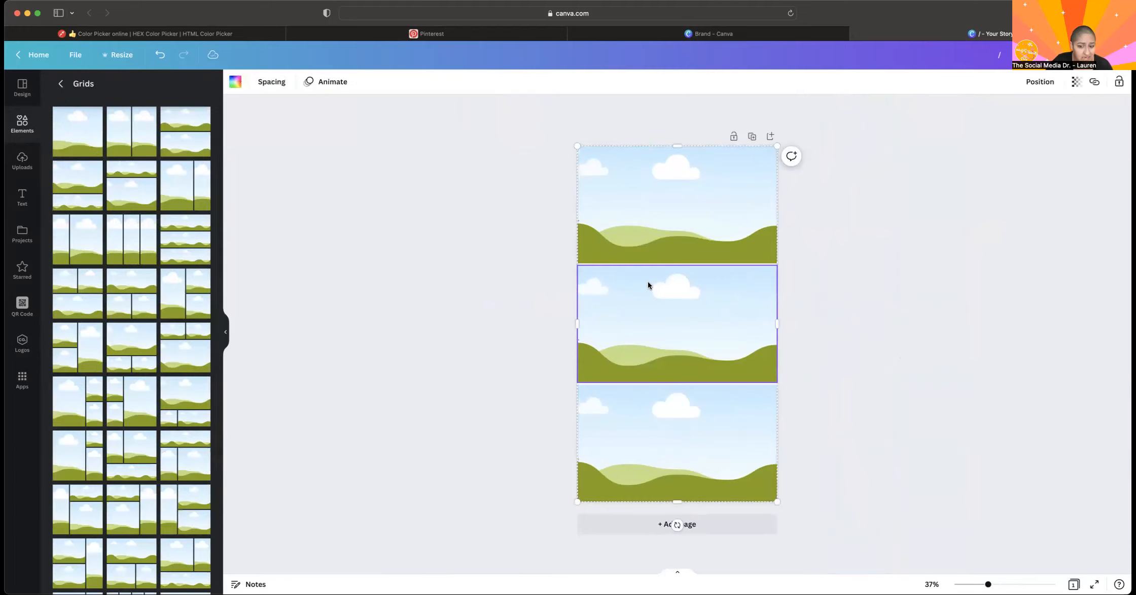
key(Delete)
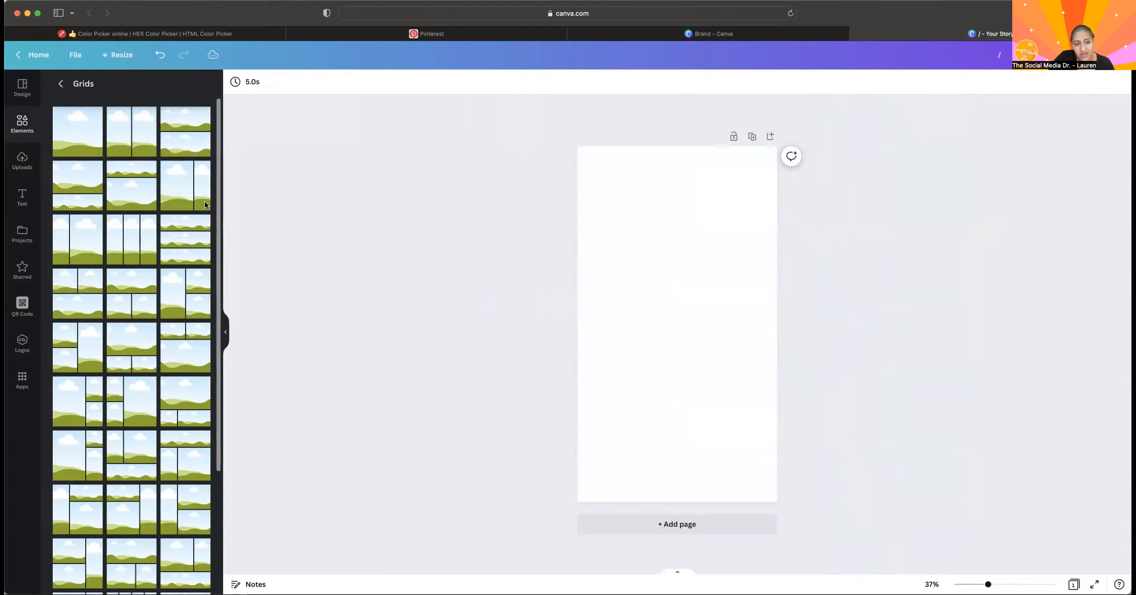
Add the grid with one wide cell above two smaller cells to the page, and delete it.
click(136, 316)
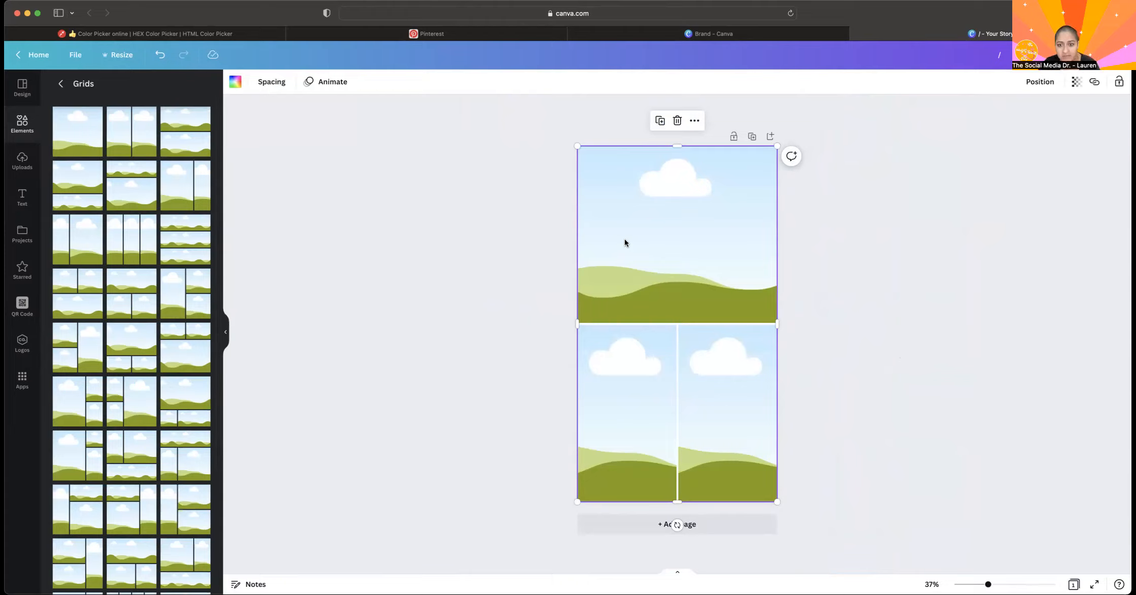
key(Delete)
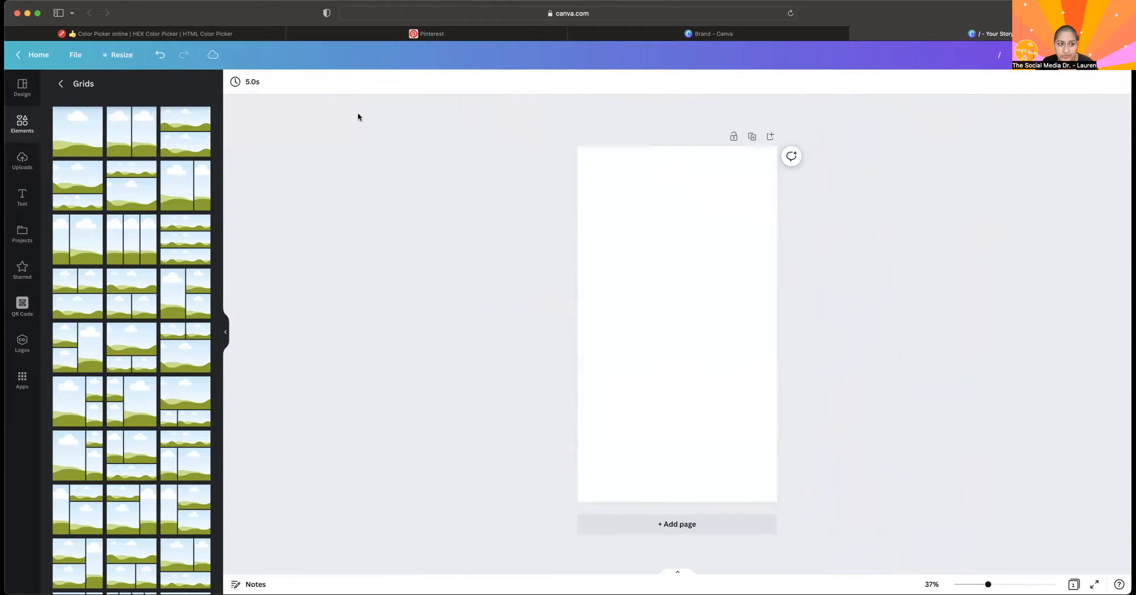
Search the elements for "house" and add the simple white house-outline graphic to the page.
click(60, 83)
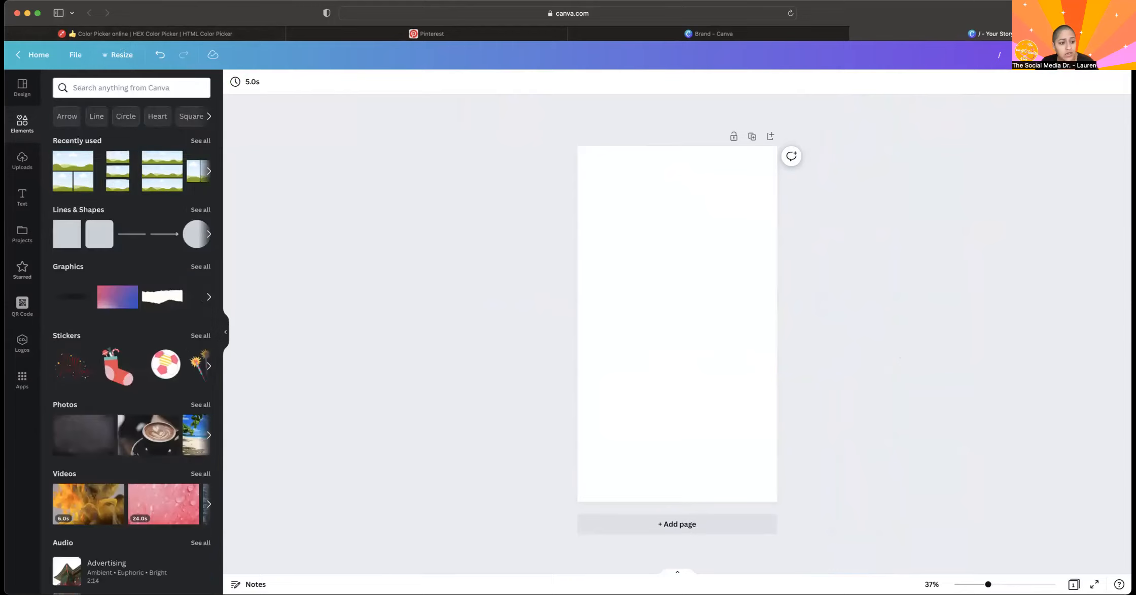
scroll(136, 303, down, 10)
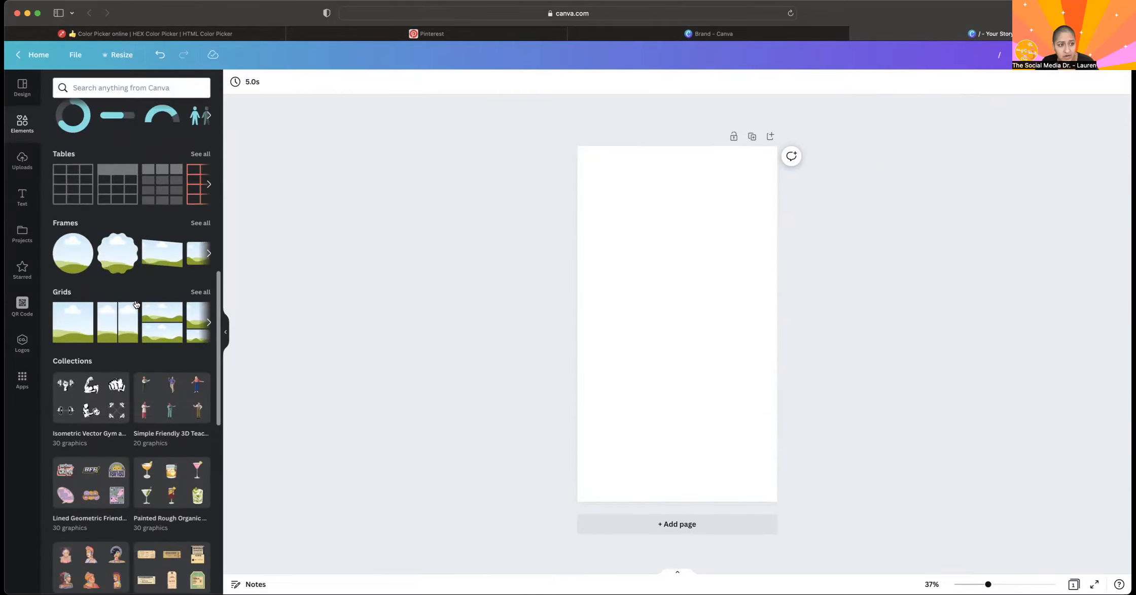
scroll(146, 91, up, 10)
click(147, 89)
text(house)
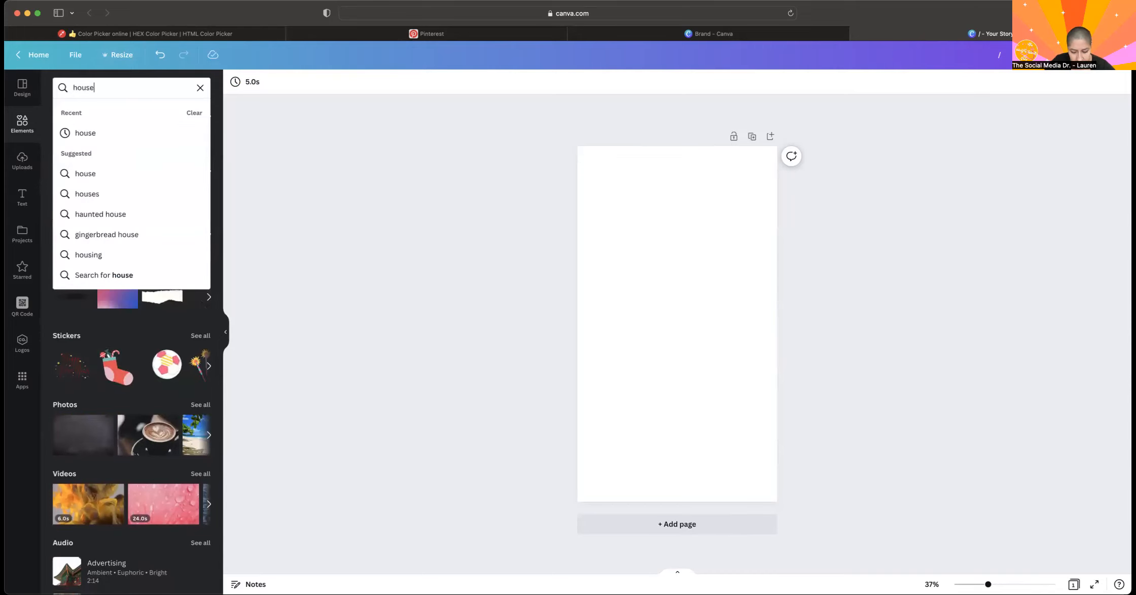
key(Return)
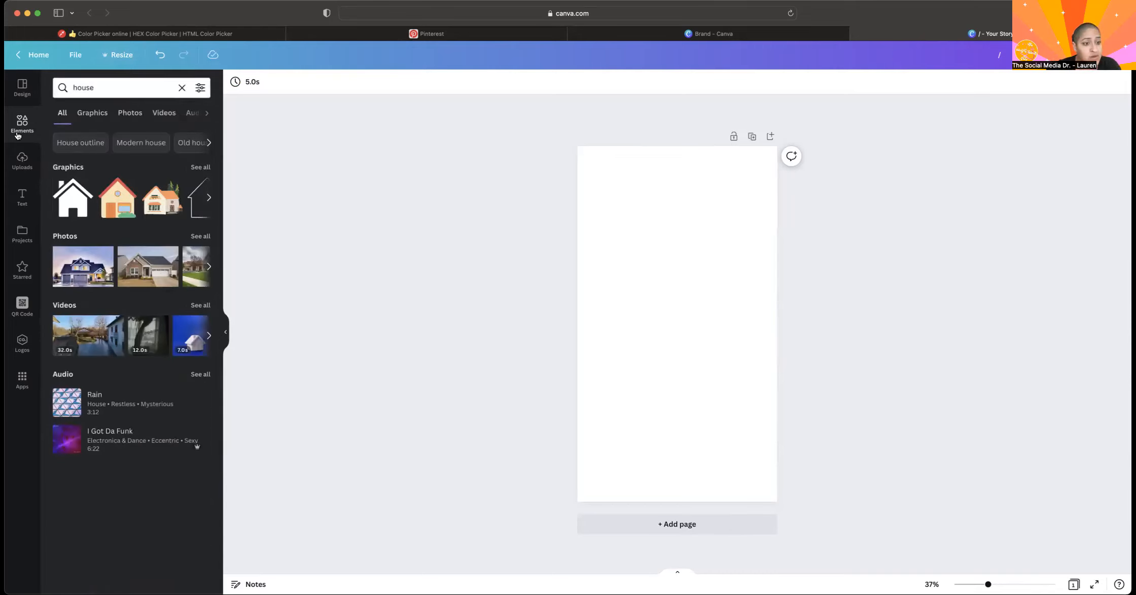
click(205, 172)
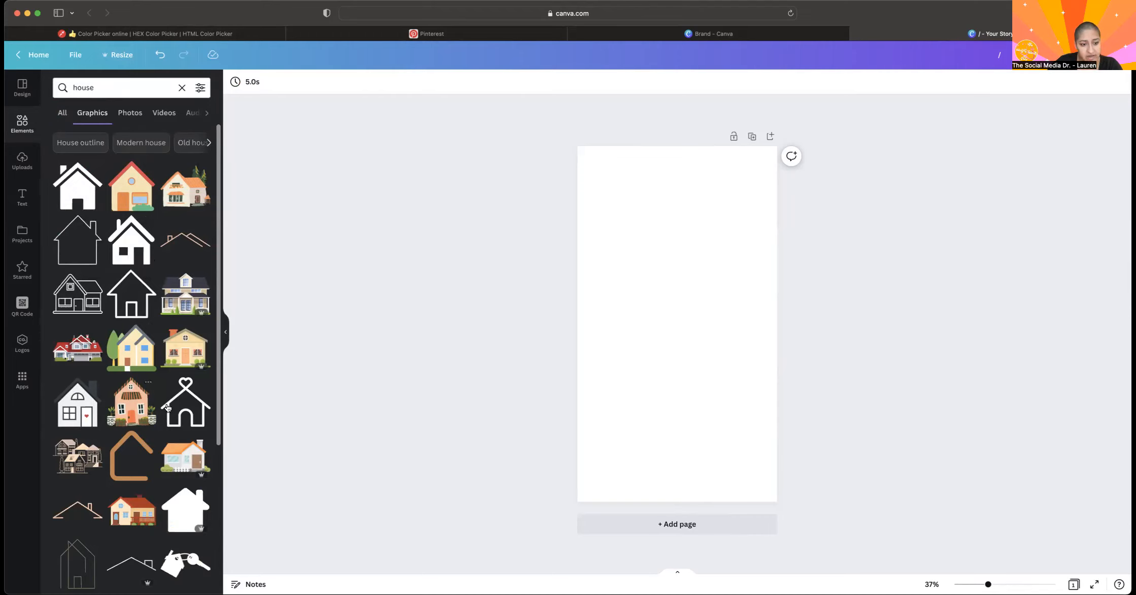
click(141, 297)
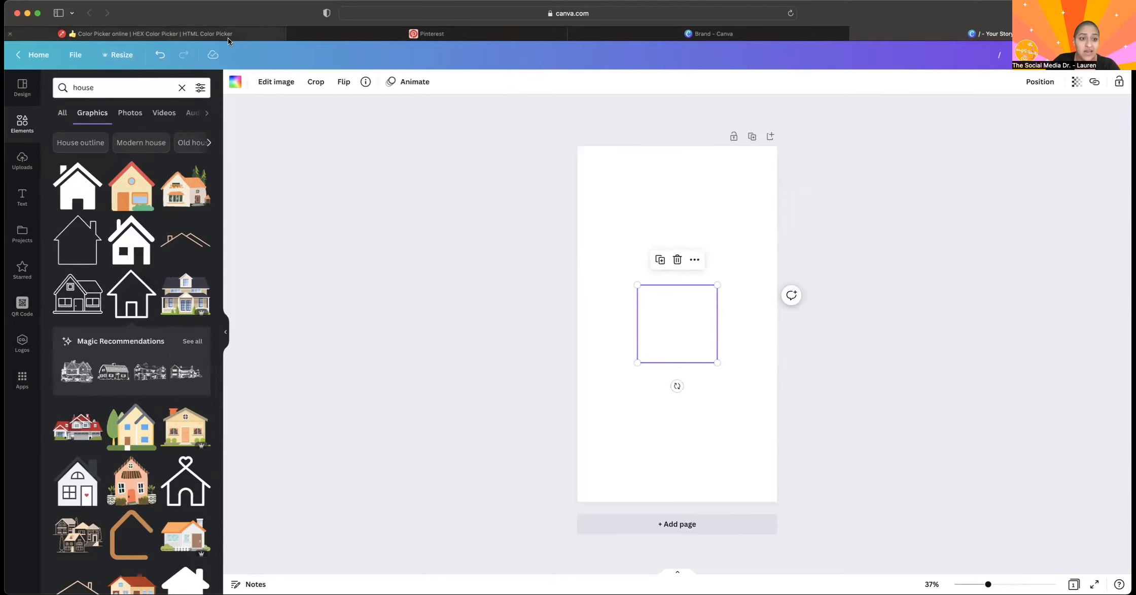
Recolor the house-outline graphic with the coral orange from The Social Media Doctor brand palette.
click(236, 83)
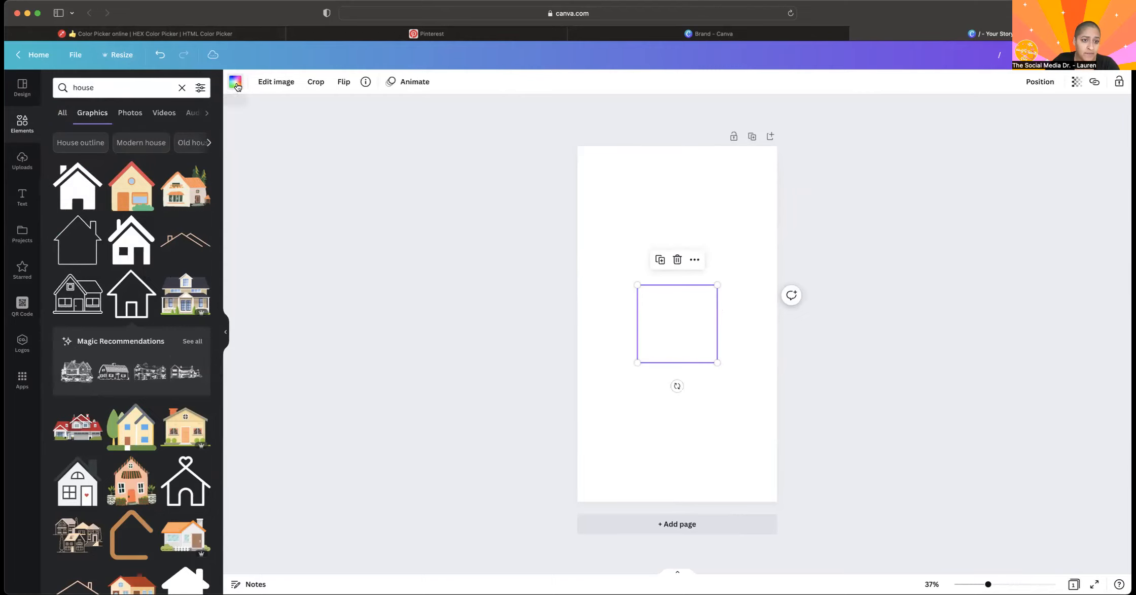
click(172, 215)
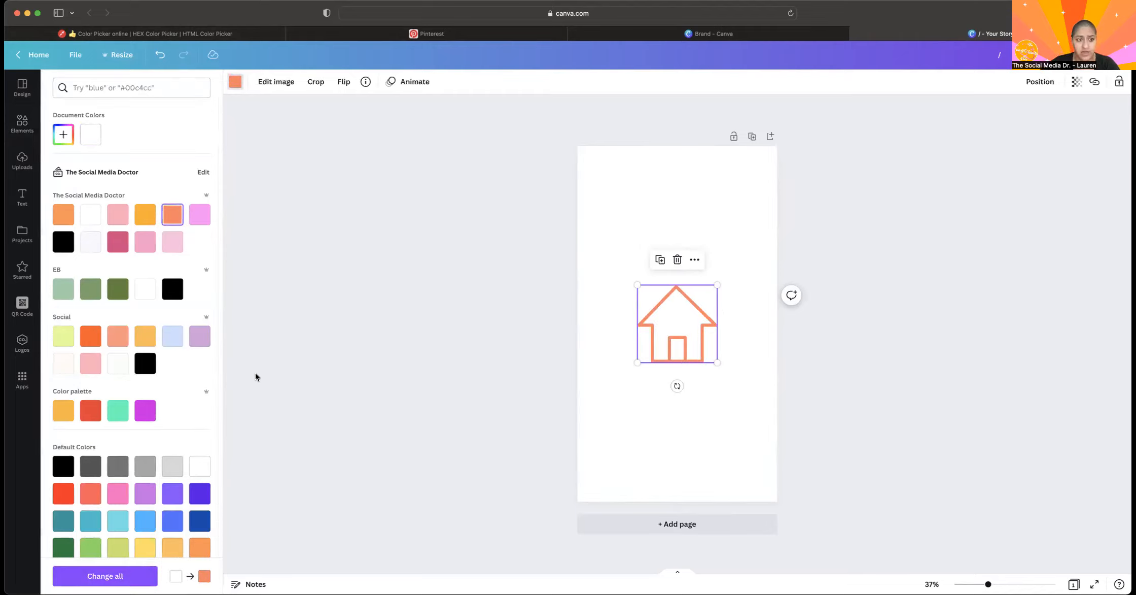
click(698, 332)
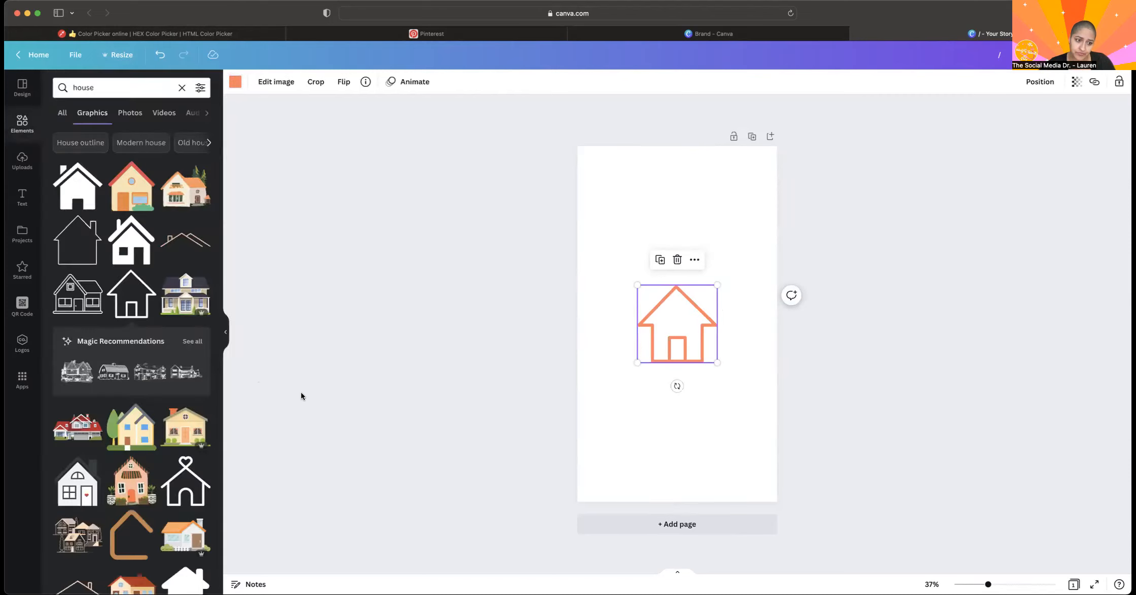
Add the blue two-storey house graphic from the house results and place it above the outlined house on the page.
scroll(189, 338, down, 10)
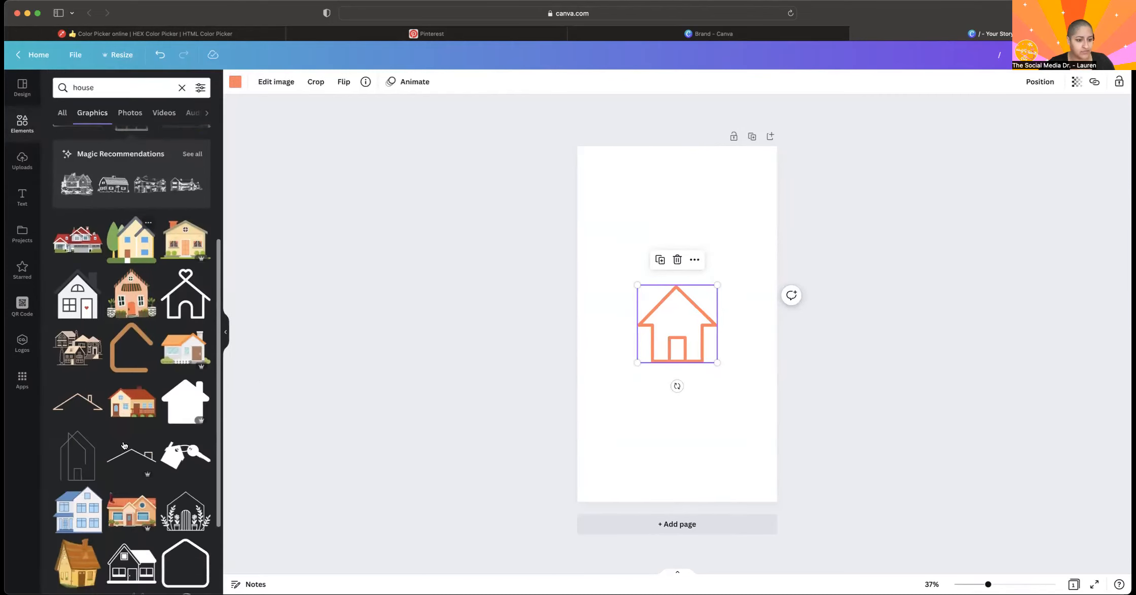
click(78, 334)
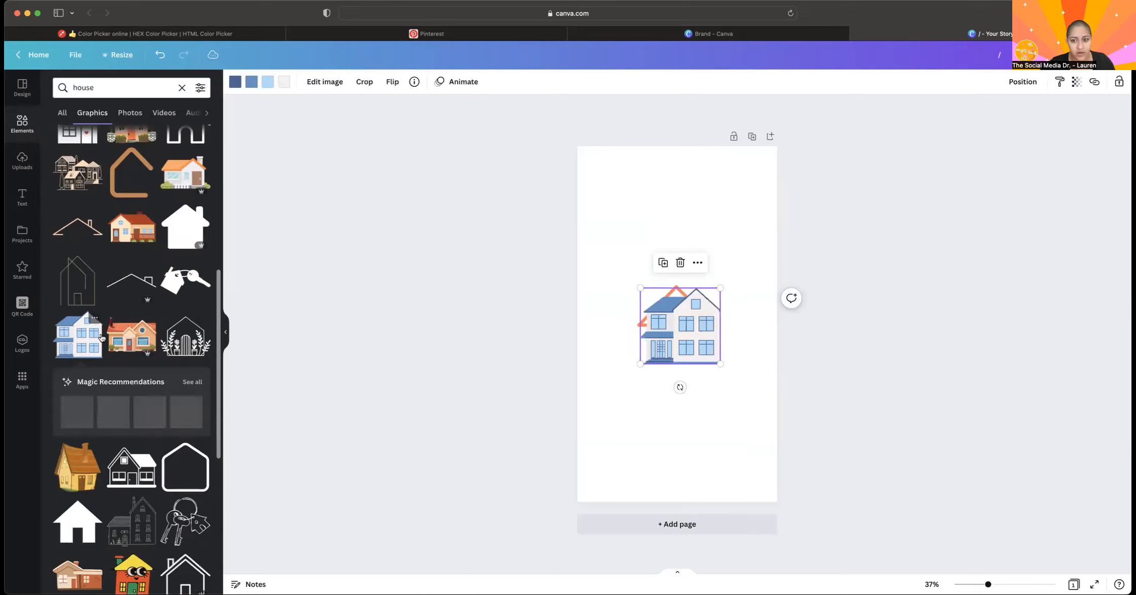
drag(654, 317, 631, 213)
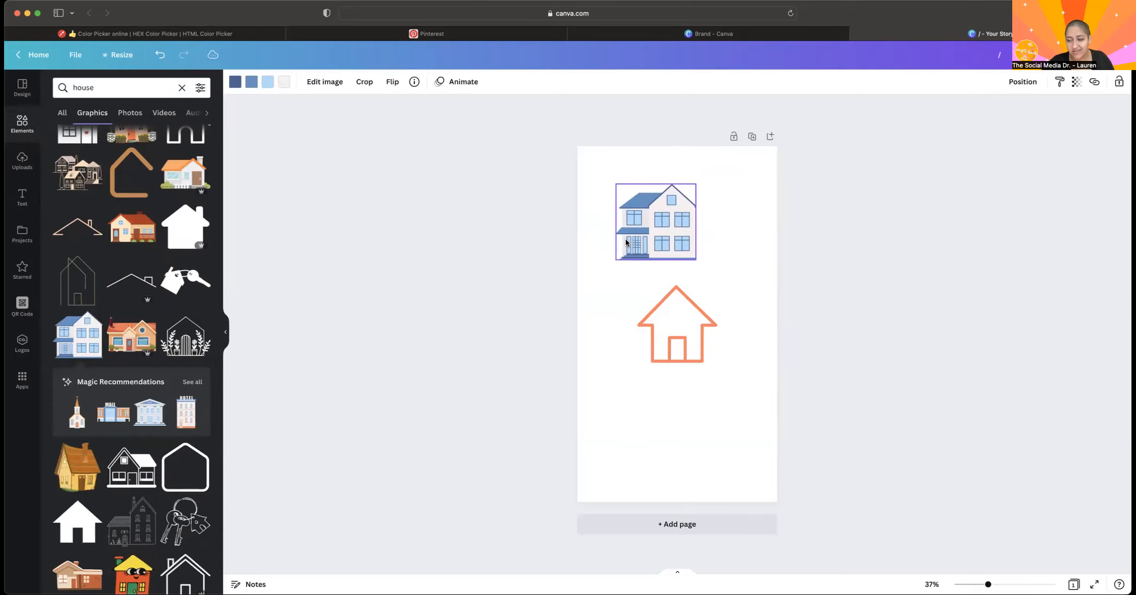
Recolor the two-storey house with brand colors: coral for the dark blue outlines, dark pink for the roof, and amber for the windows.
click(234, 82)
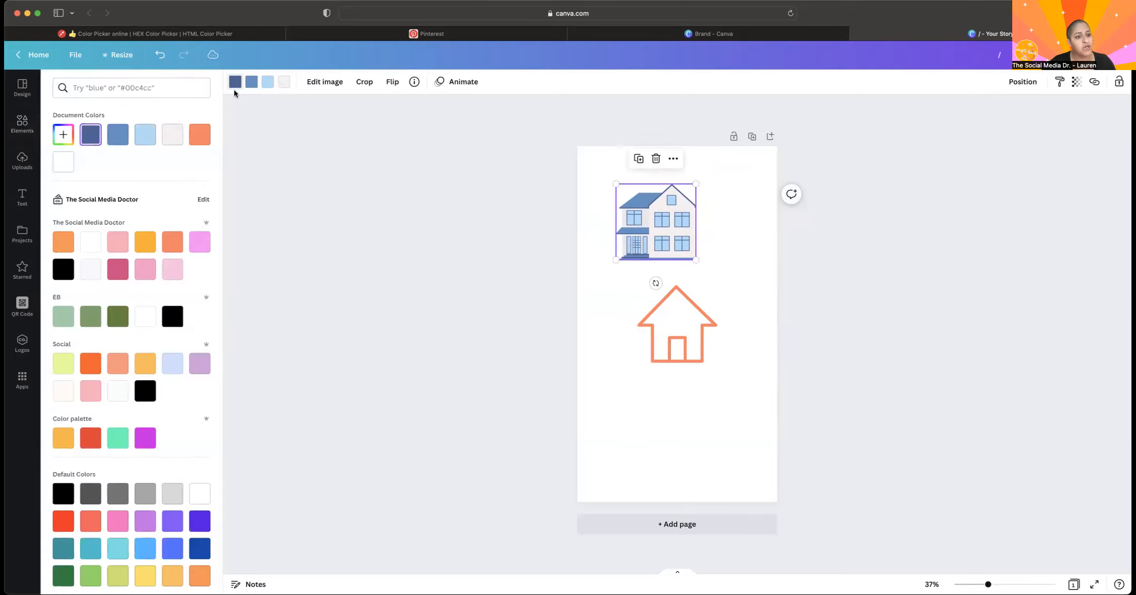
click(201, 142)
click(250, 88)
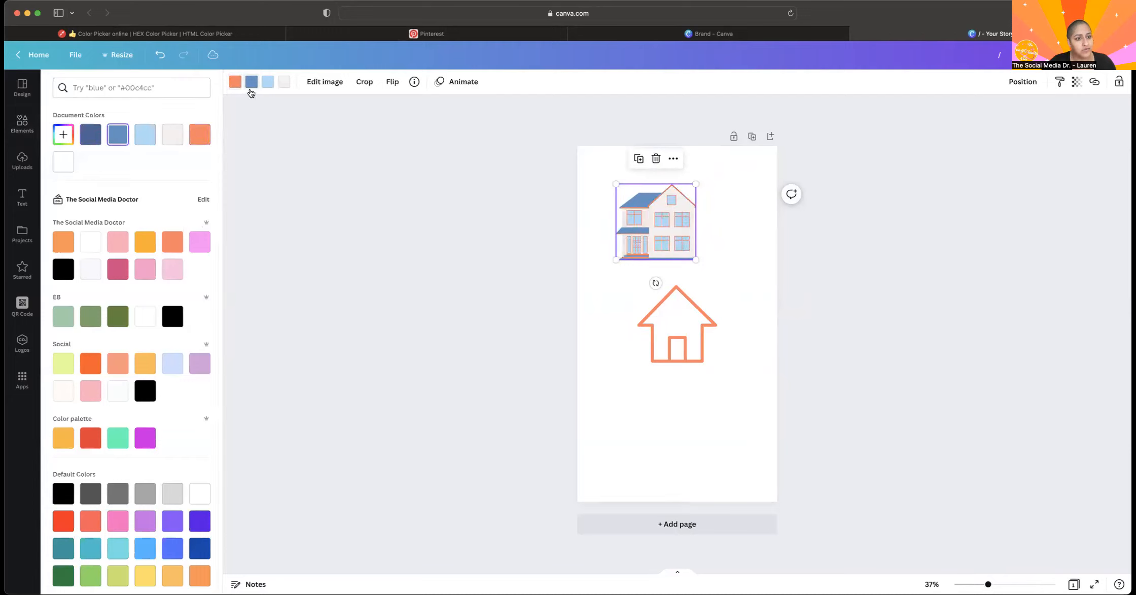
click(251, 88)
click(253, 82)
click(118, 242)
click(268, 82)
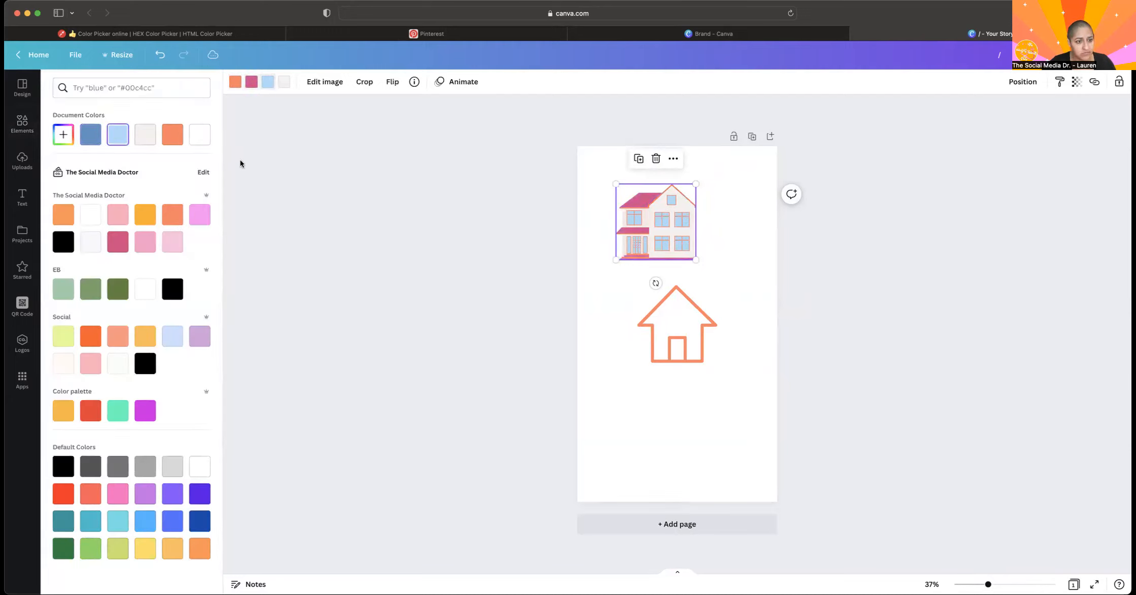
click(146, 214)
Delete the two-storey house and the coral house outline from the page.
click(411, 151)
click(637, 197)
key(Delete)
click(677, 303)
key(Delete)
Add the orange-roofed house illustration with fir trees, delete it from the page, and clear the "house" search.
click(173, 204)
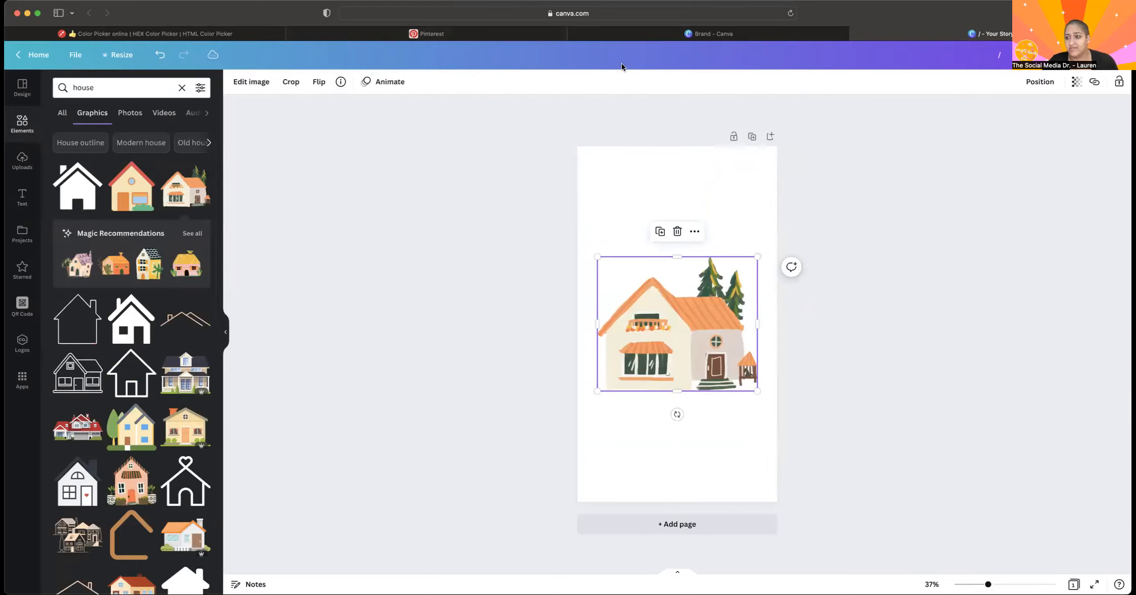
key(Delete)
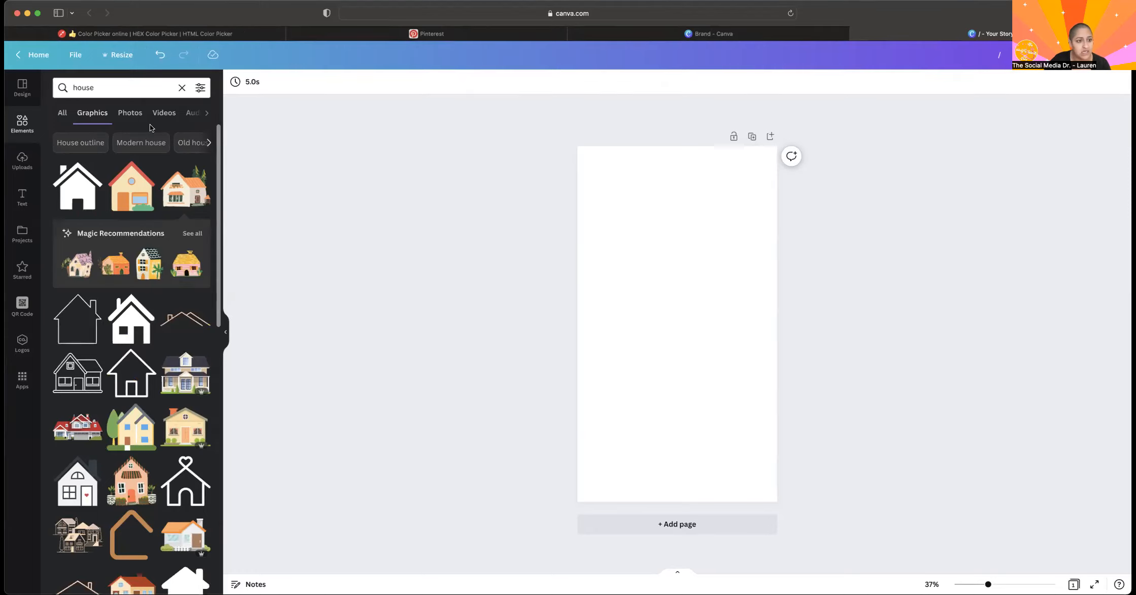
click(179, 88)
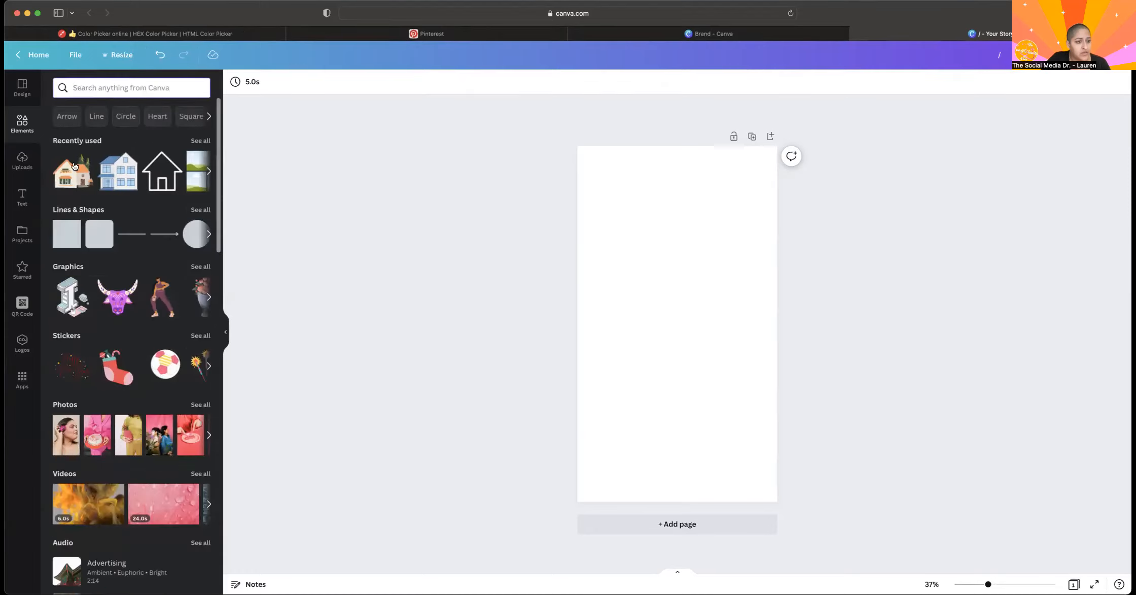
Add the uploaded "32 Pack Wall Art" image to the page, and select the page background.
click(19, 162)
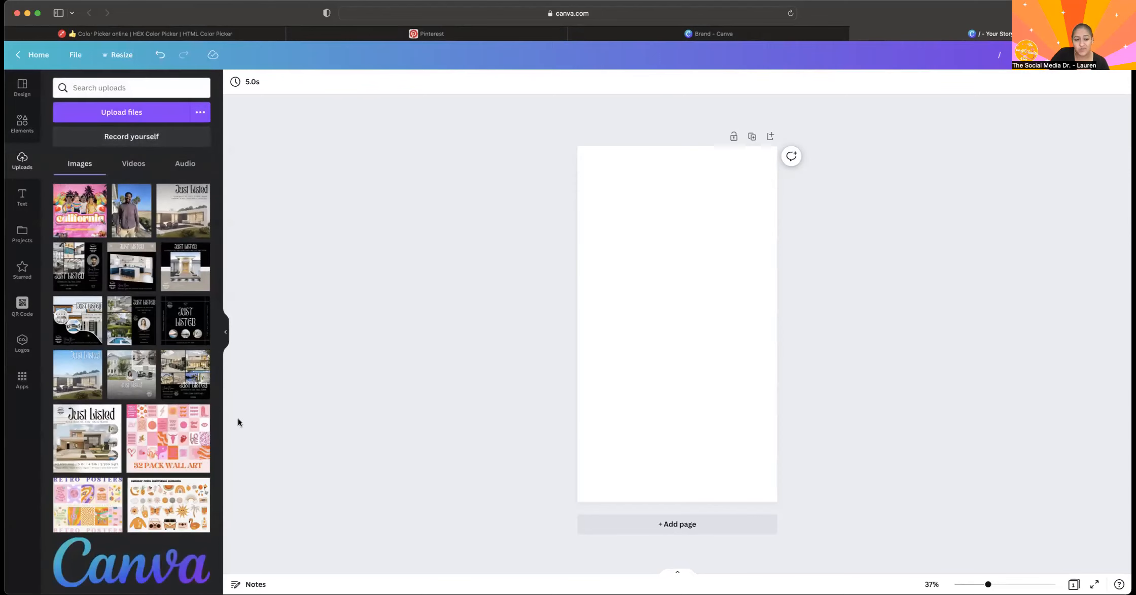
click(171, 452)
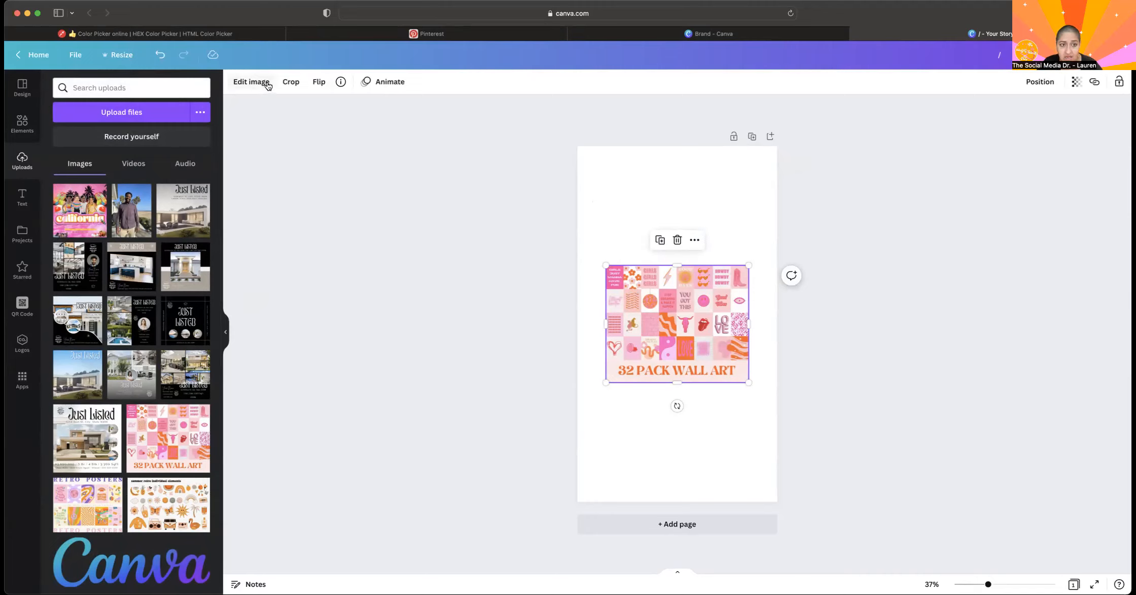
click(713, 178)
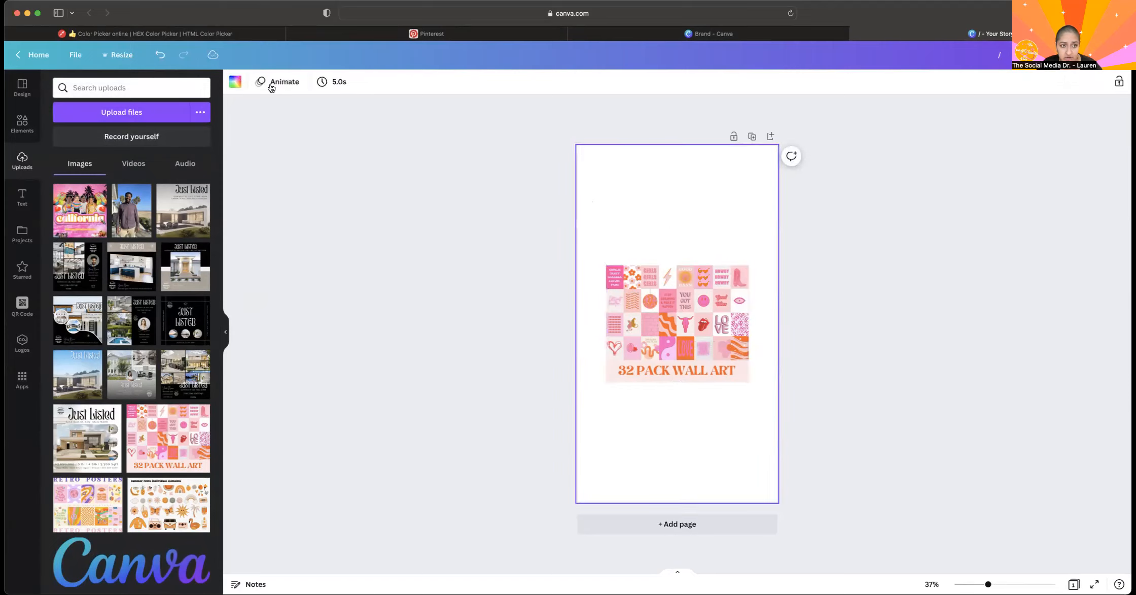
click(742, 354)
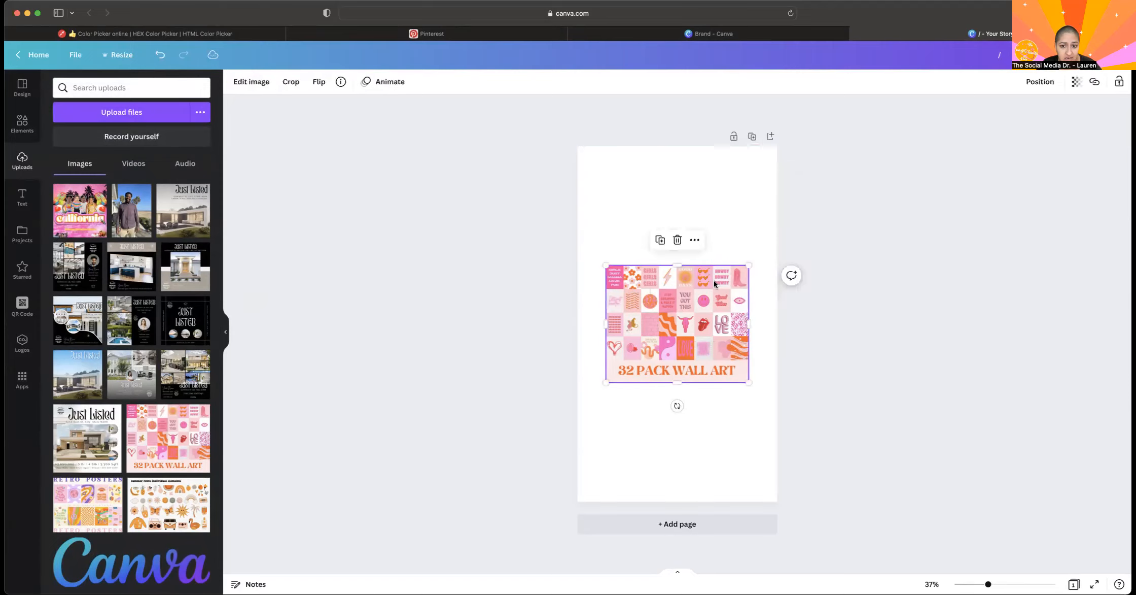
click(652, 171)
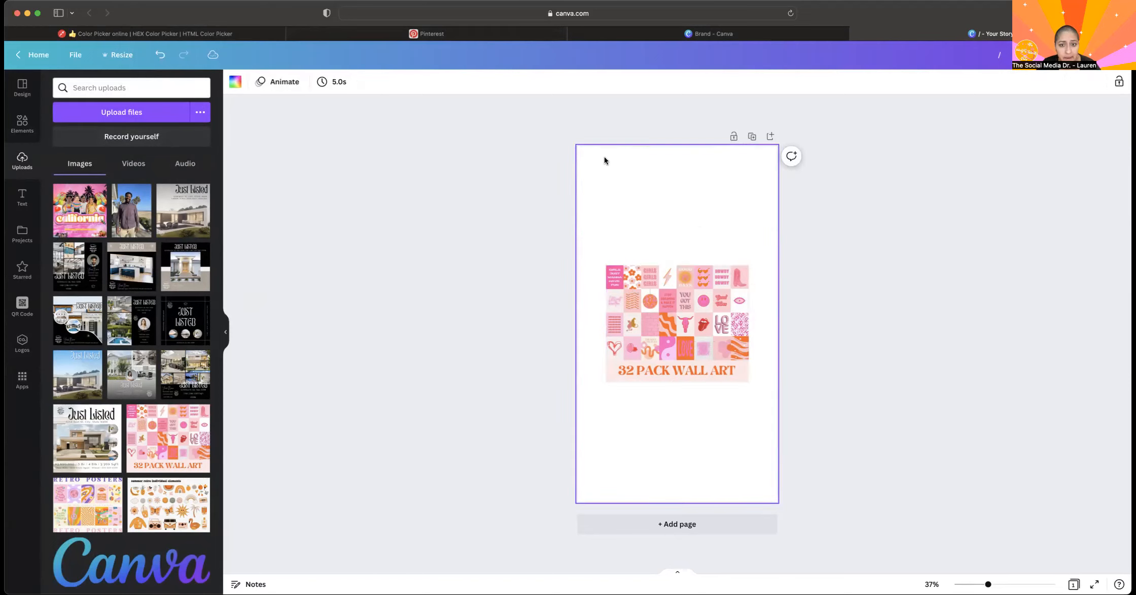
Try the pink and orange photo colors on the page background, and settle on the palest pink photo color.
click(236, 83)
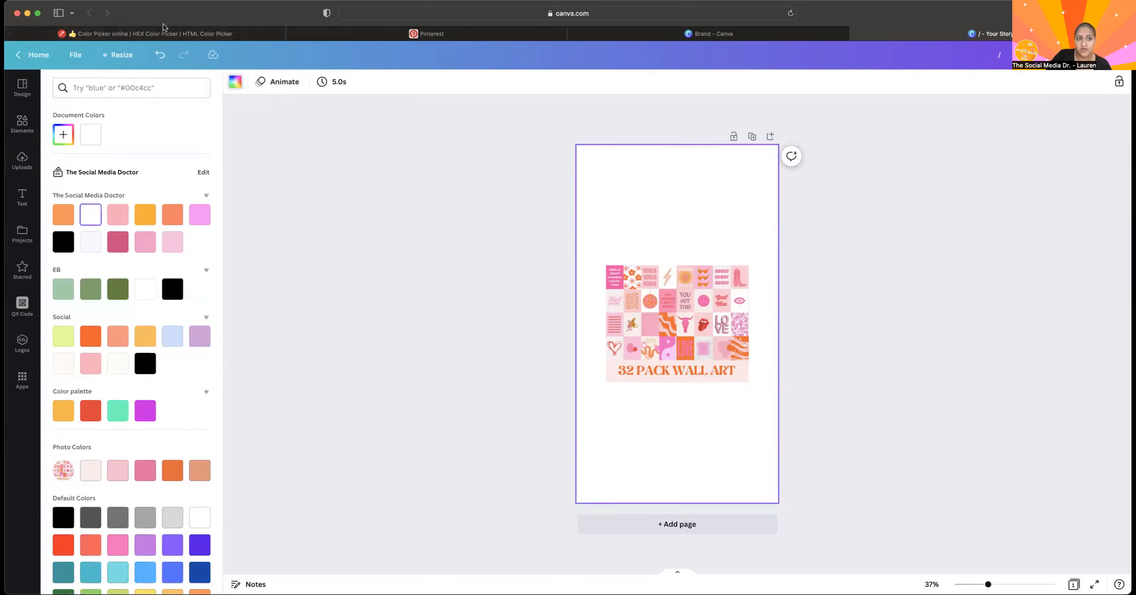
mouse_move(176, 34)
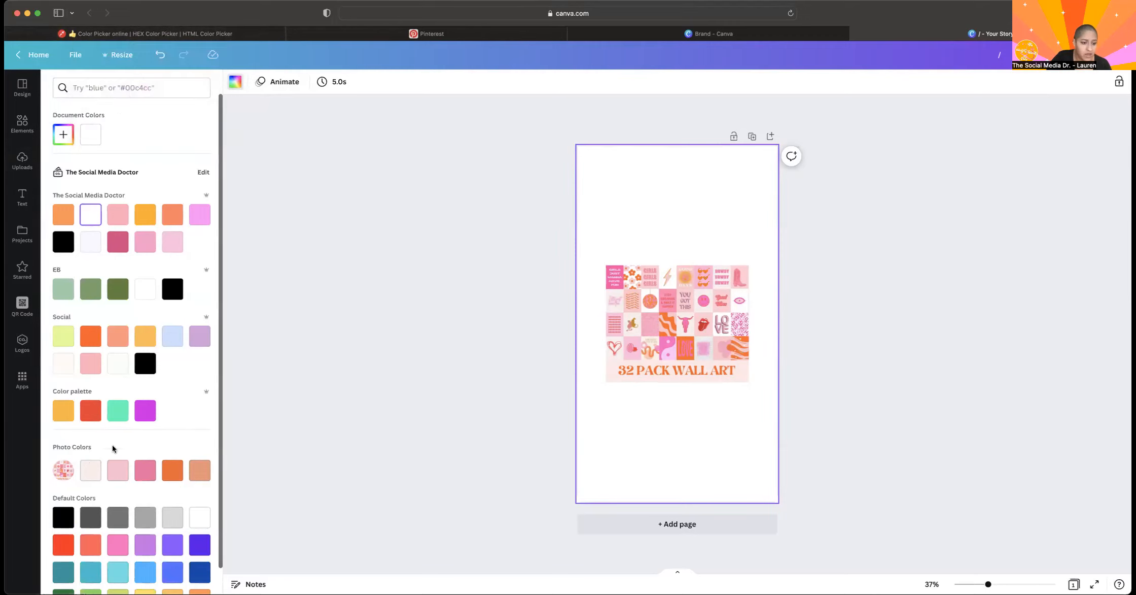
click(144, 473)
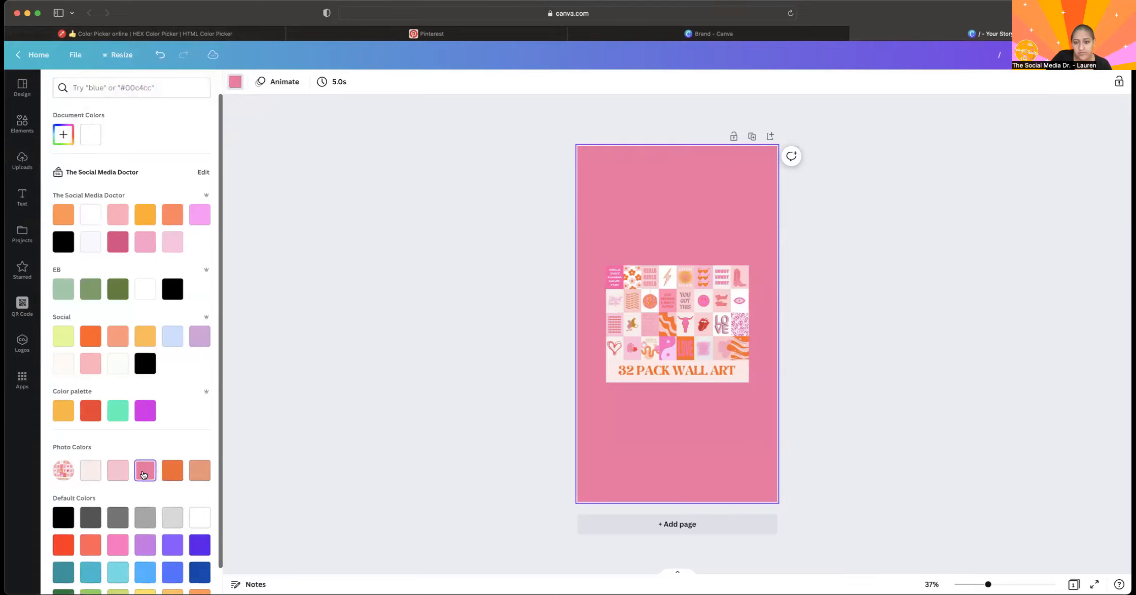
click(173, 470)
click(124, 480)
click(138, 476)
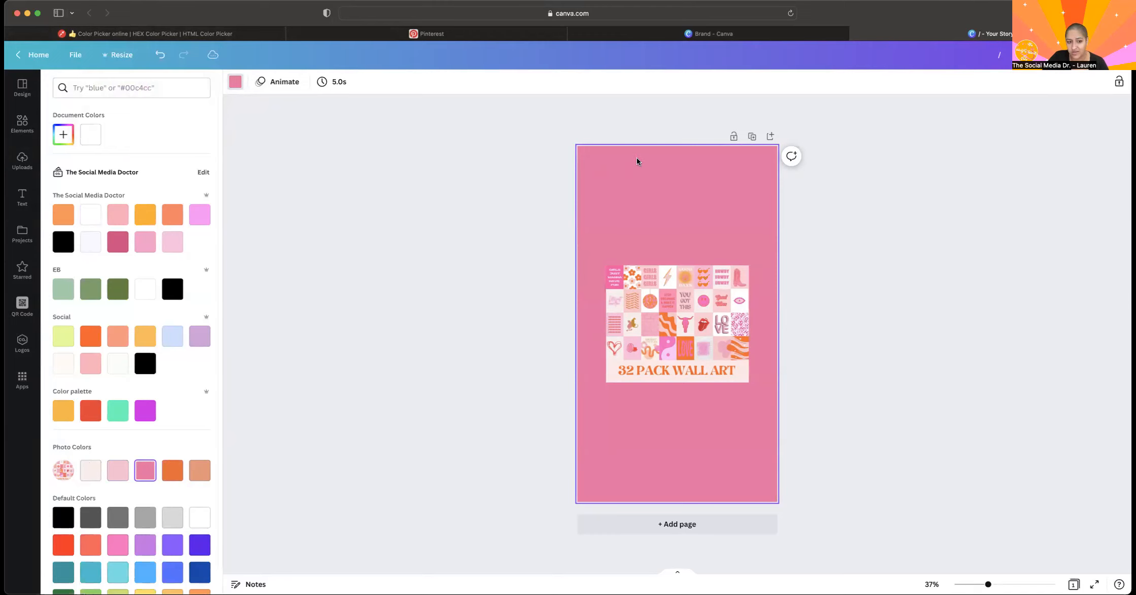
click(93, 476)
Delete the "32 Pack Wall Art" image from the page, and look through the uploaded images.
click(627, 334)
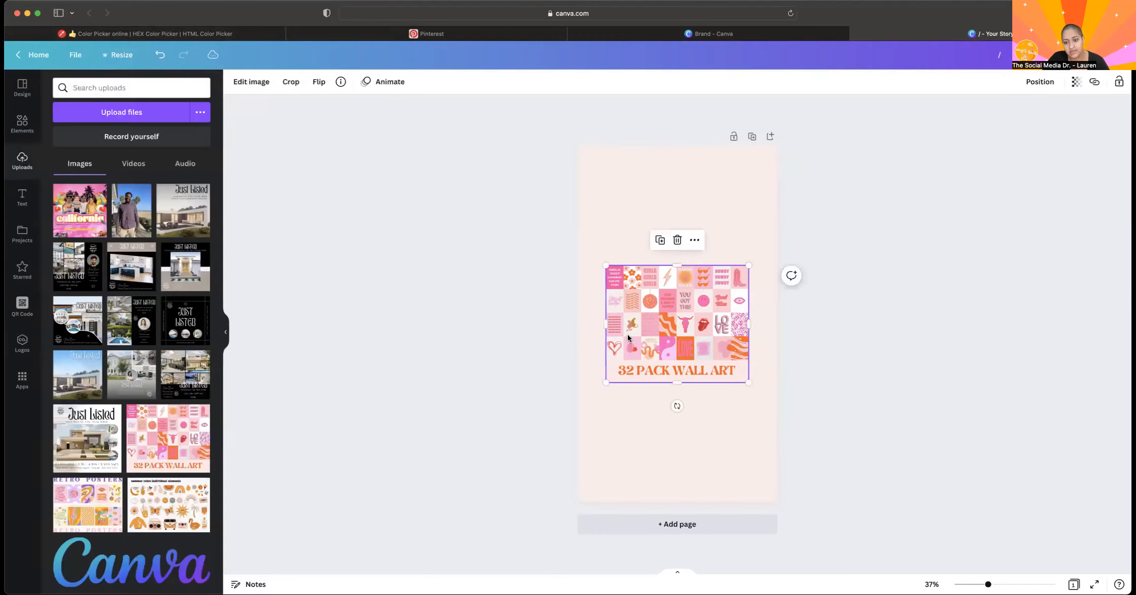
key(Delete)
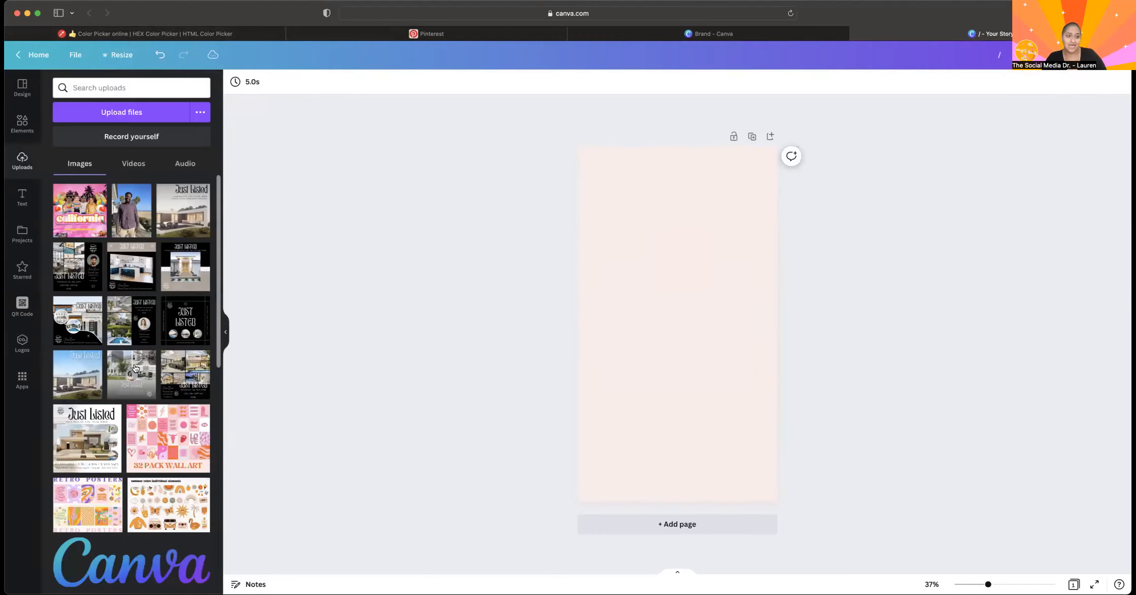
scroll(135, 368, down, 5)
scroll(135, 368, down, 1)
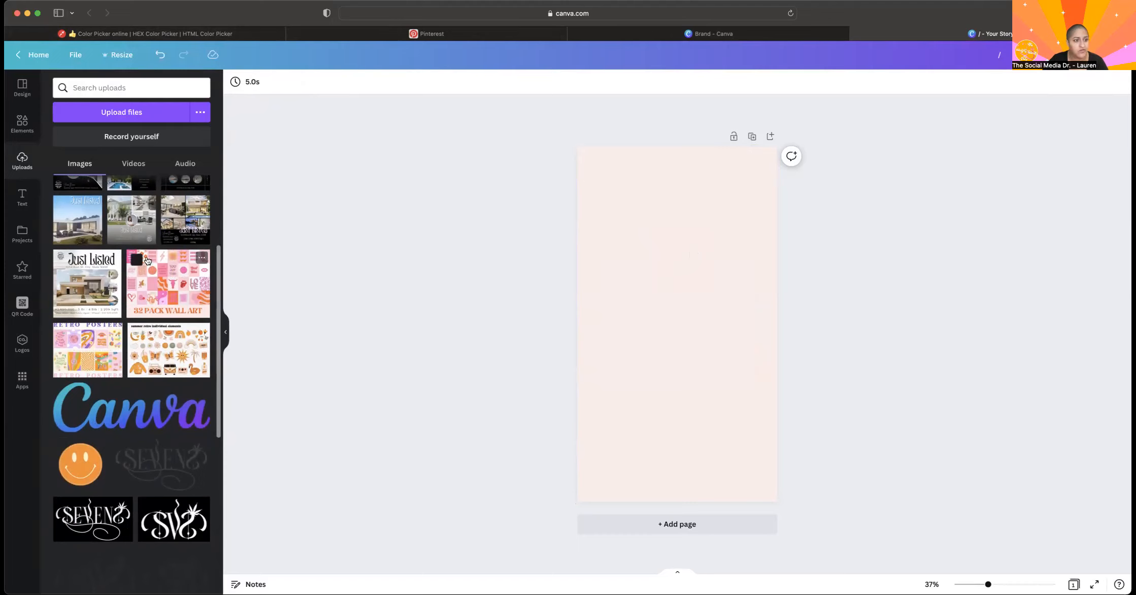
Add the "Espresso" menu font combination to the page and enlarge it to about the full page width.
click(21, 207)
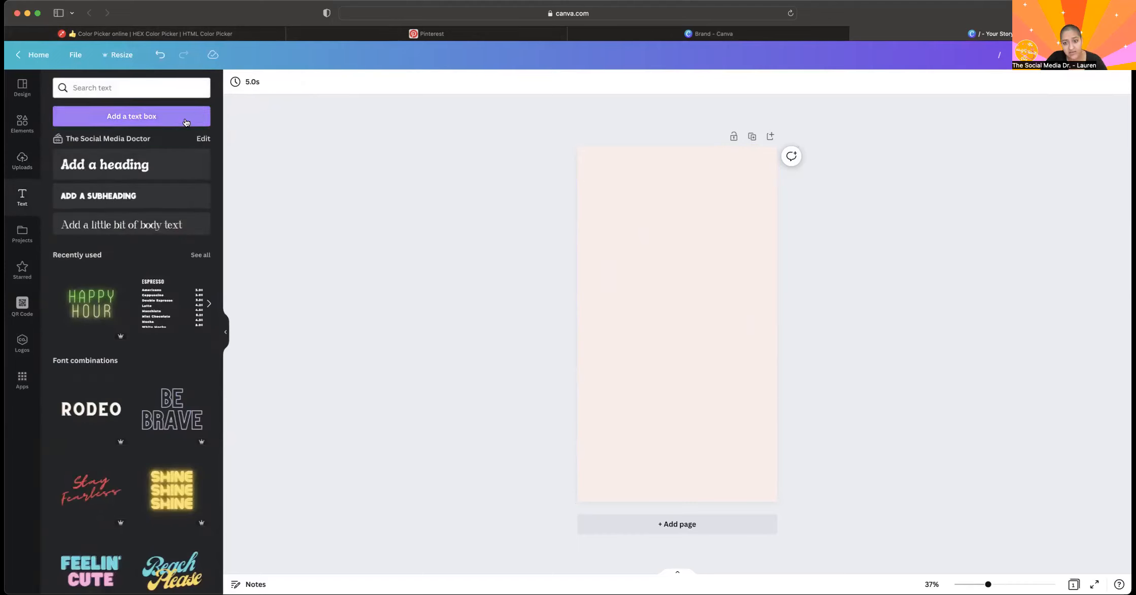
scroll(133, 307, down, 15)
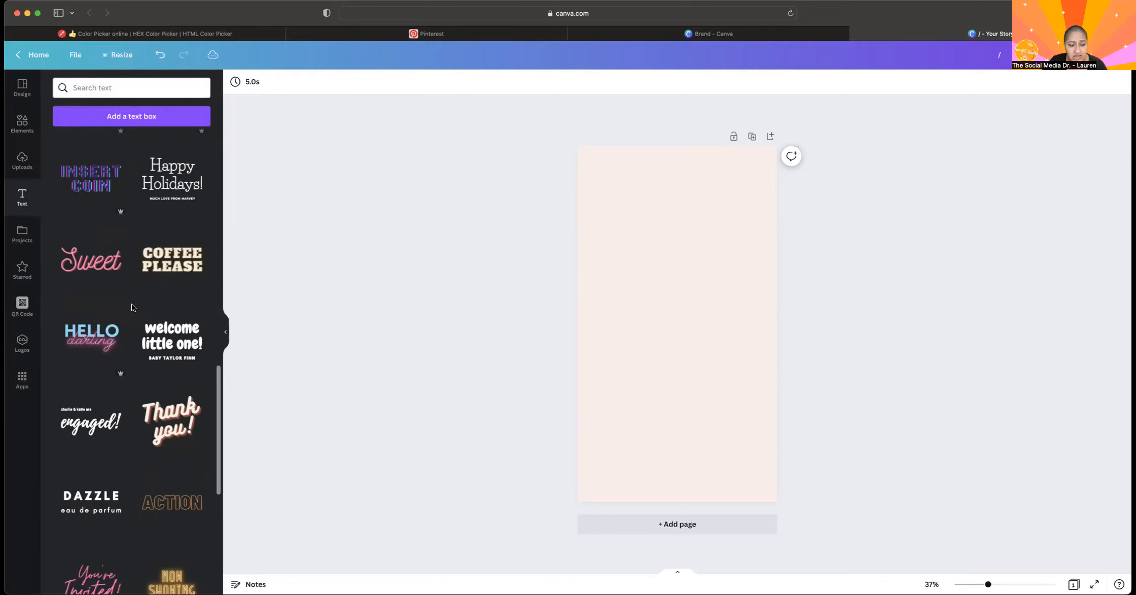
scroll(132, 307, down, 15)
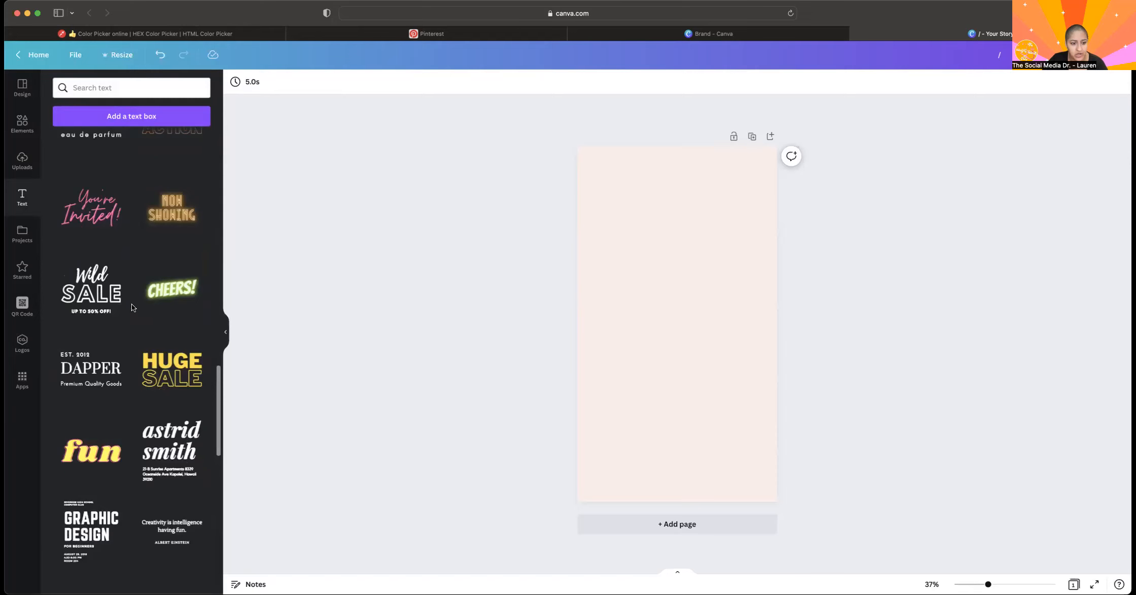
scroll(132, 308, down, 12)
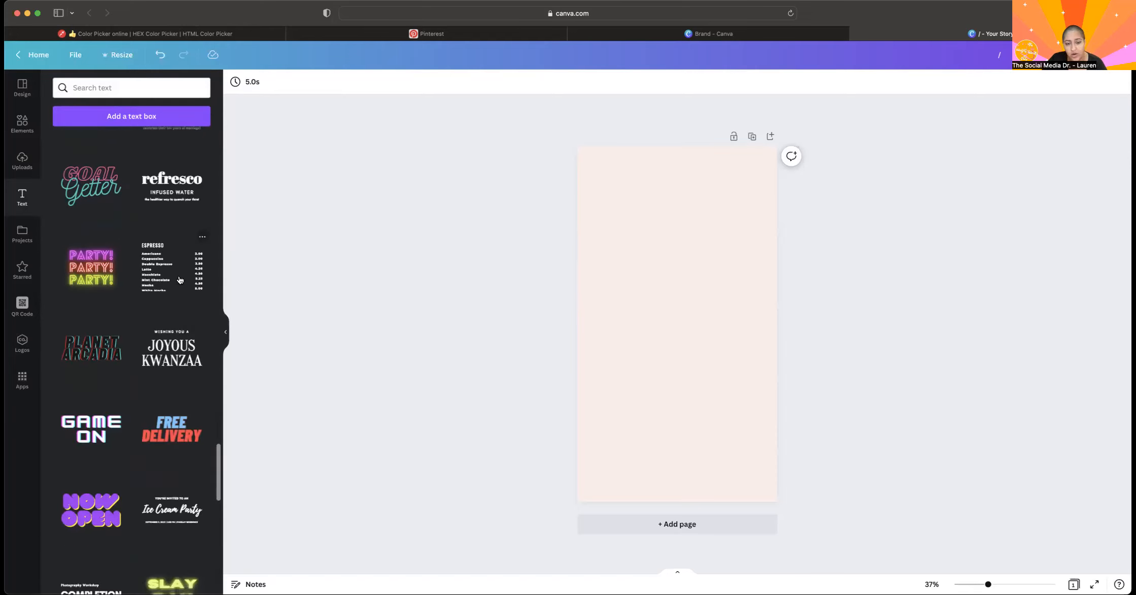
click(178, 274)
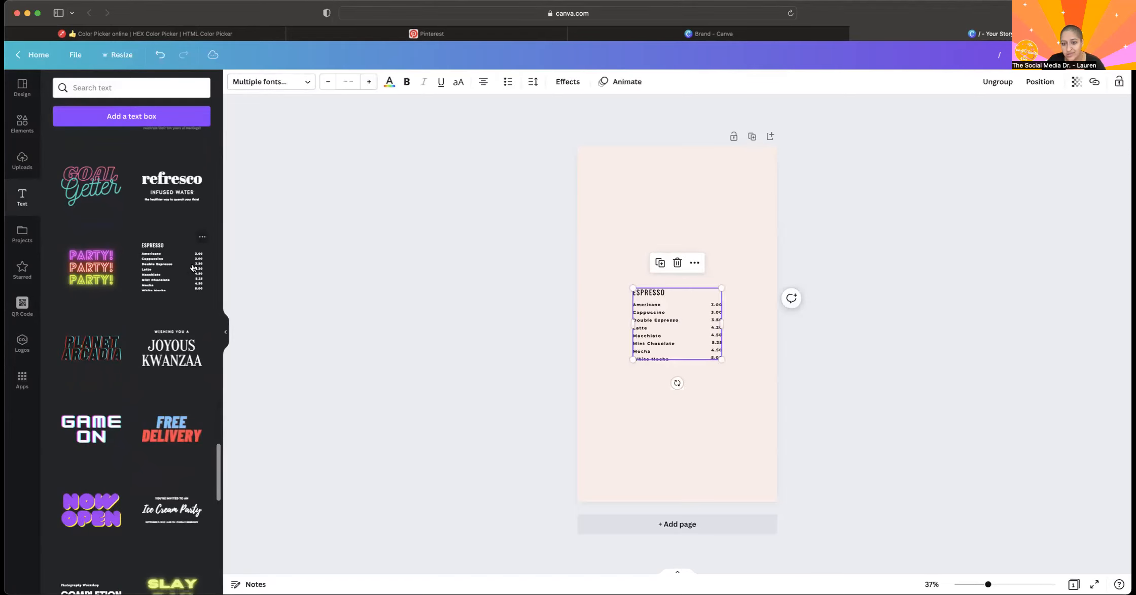
drag(721, 286, 839, 195)
drag(742, 239, 679, 237)
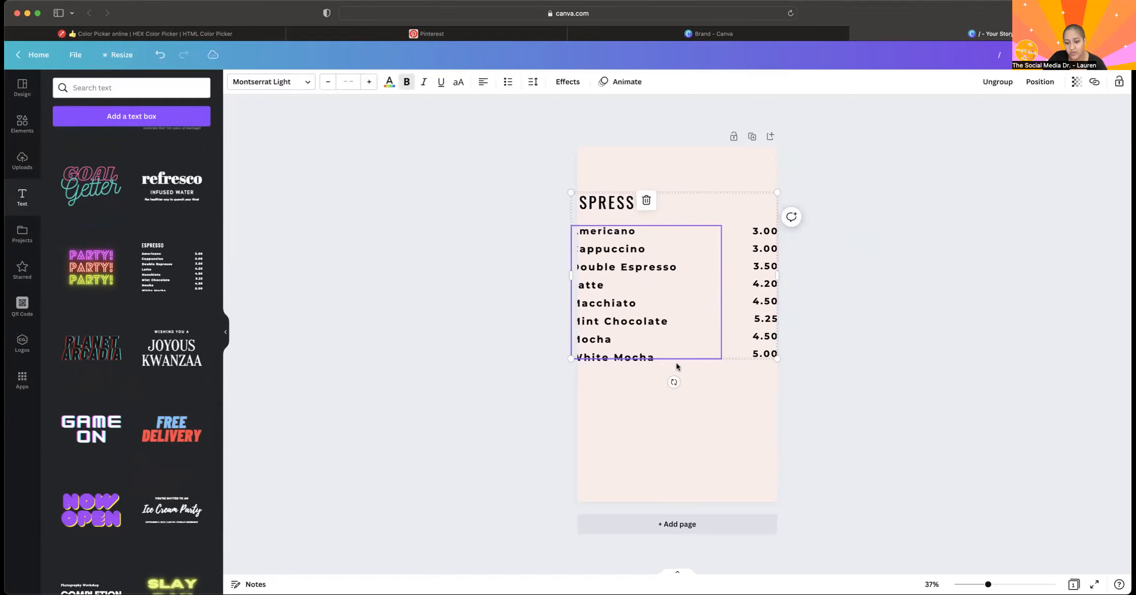
Delete all parts of the "Espresso" menu text from the page.
key(Delete)
drag(673, 394, 576, 168)
key(Delete)
Add the red neon "Pizza Party" font combination to the page, and replace "Pizza" with "wbej ksdn vlws de".
scroll(89, 365, down, 2)
scroll(88, 371, down, 10)
scroll(88, 371, down, 6)
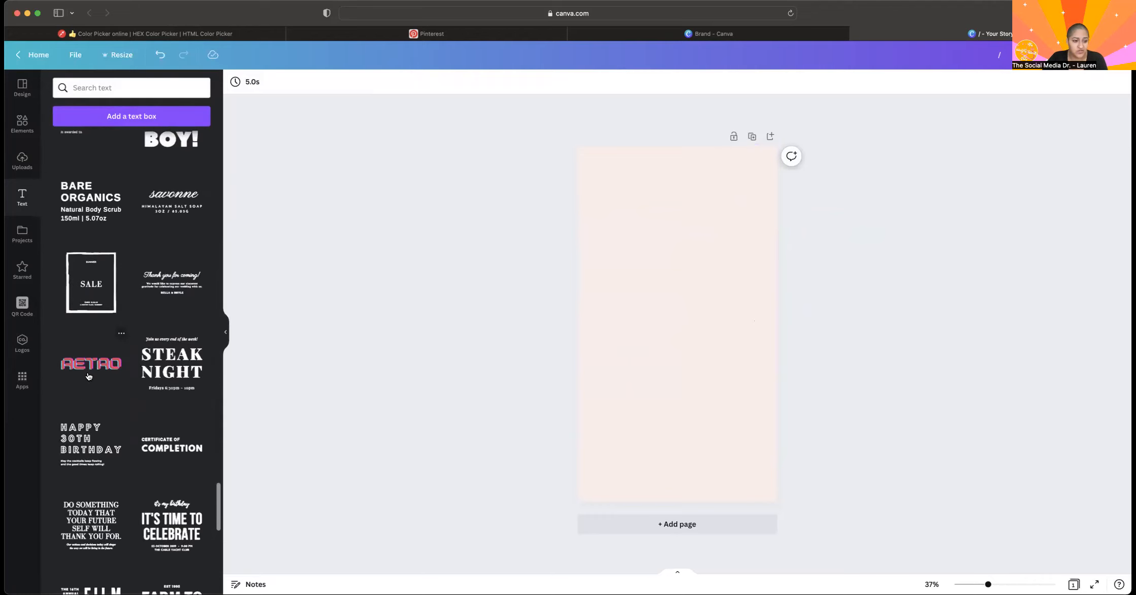
scroll(157, 343, down, 5)
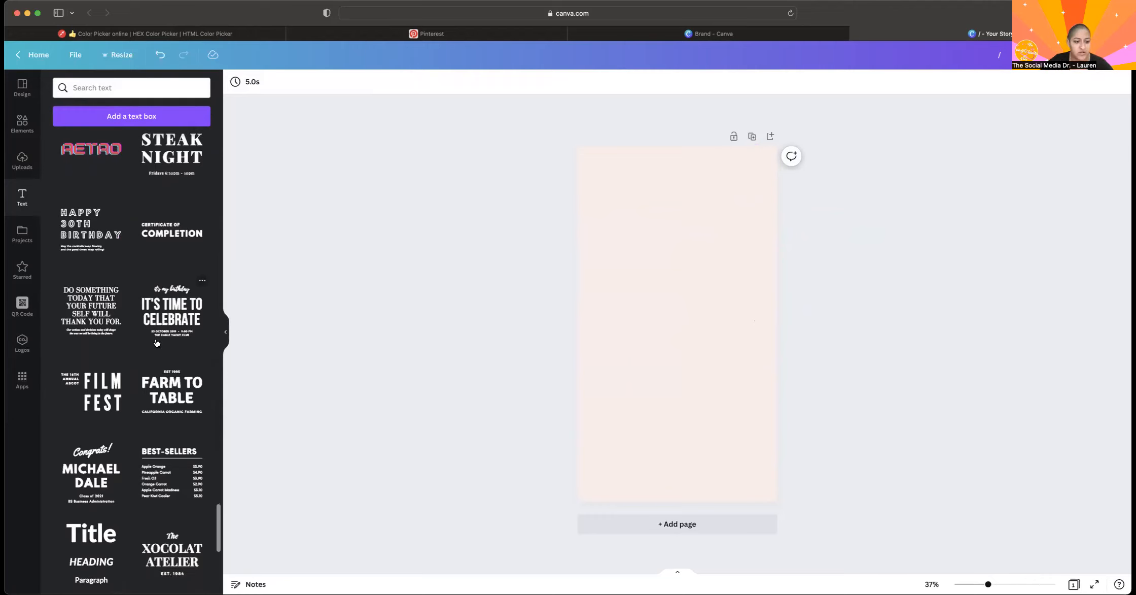
scroll(156, 343, up, 15)
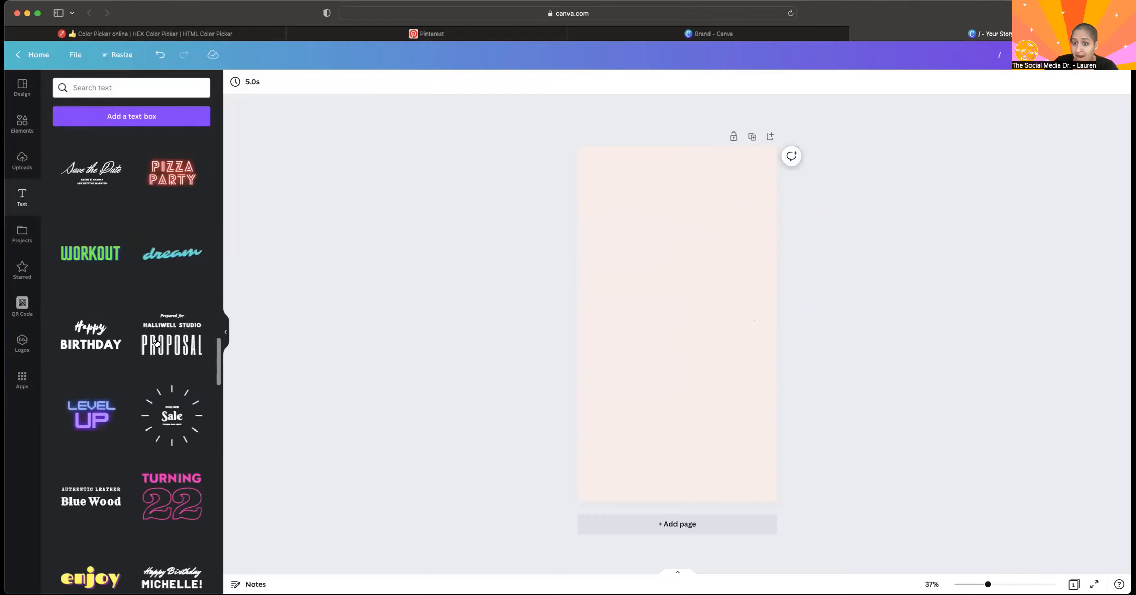
scroll(157, 343, up, 3)
click(157, 323)
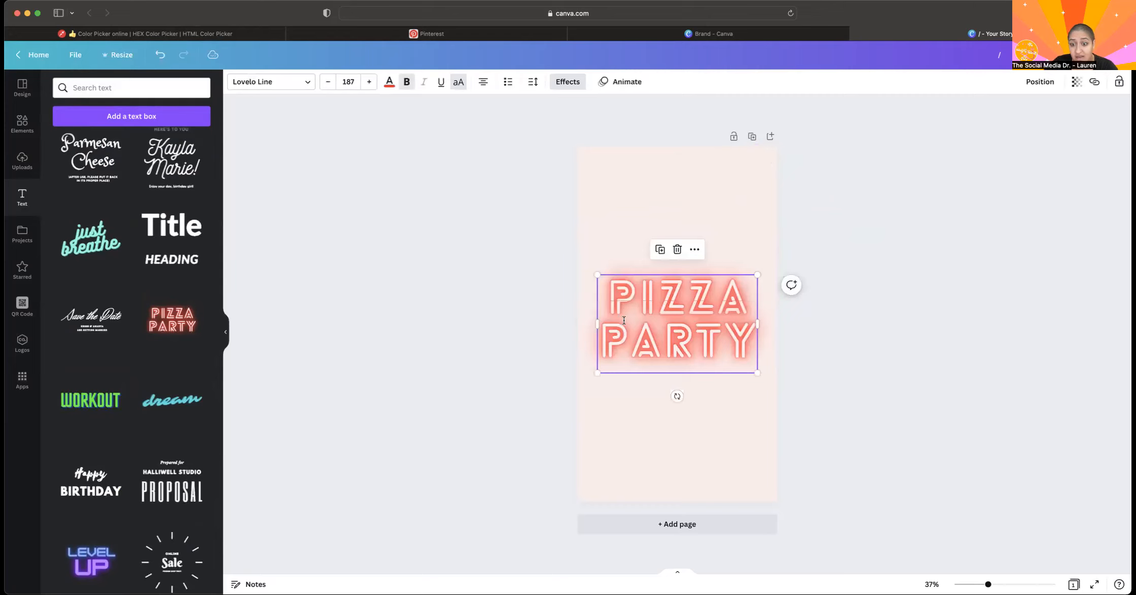
text(wbej ksdn vlws de)
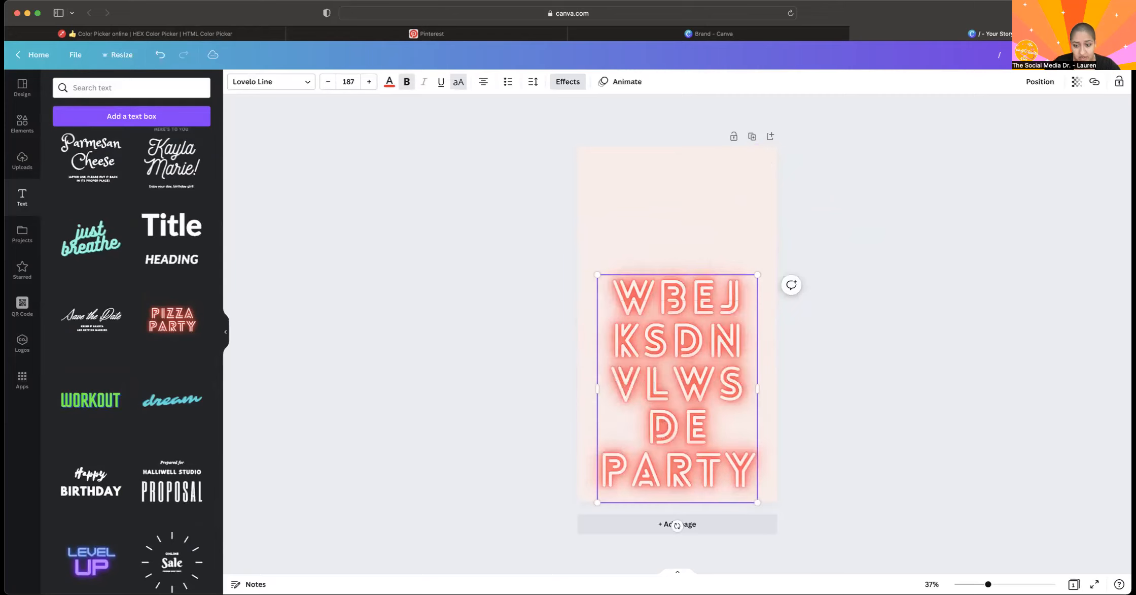
Add the green "Workout" font combination to the page and replace its text with "dfbadfb".
click(94, 402)
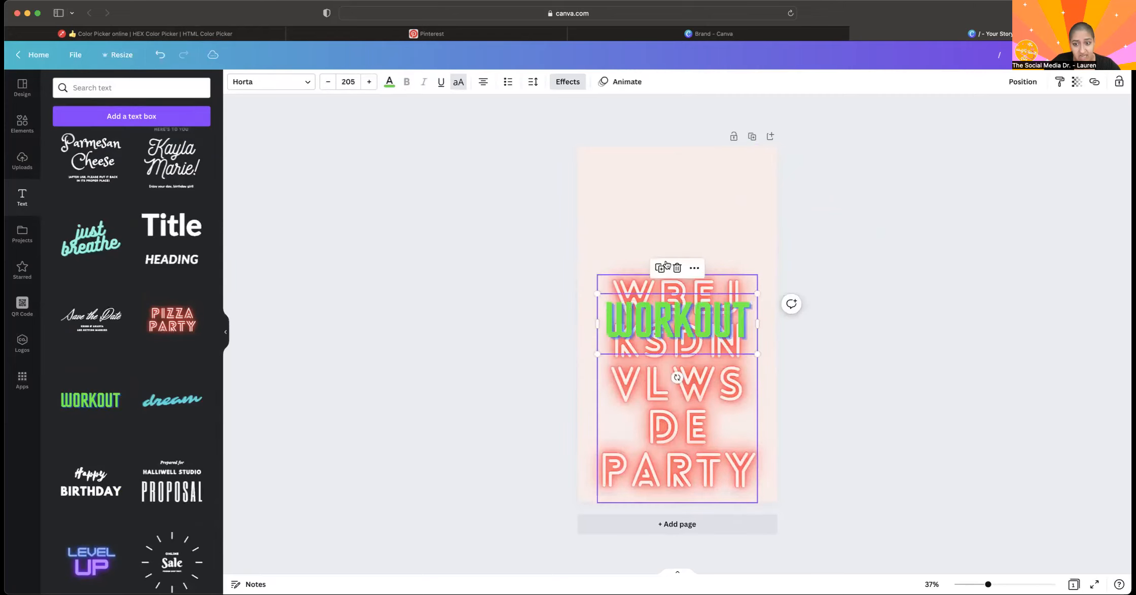
double_click(670, 343)
text(dfbadfb)
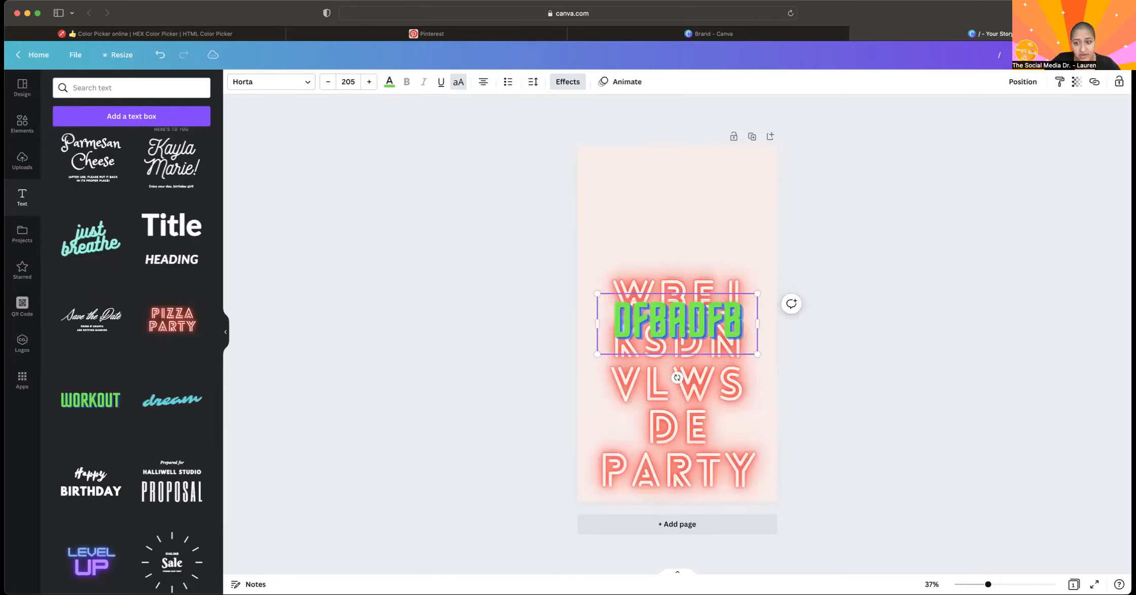
Delete the neon party text and the green text together, leaving the page empty.
drag(733, 242, 663, 458)
key(Delete)
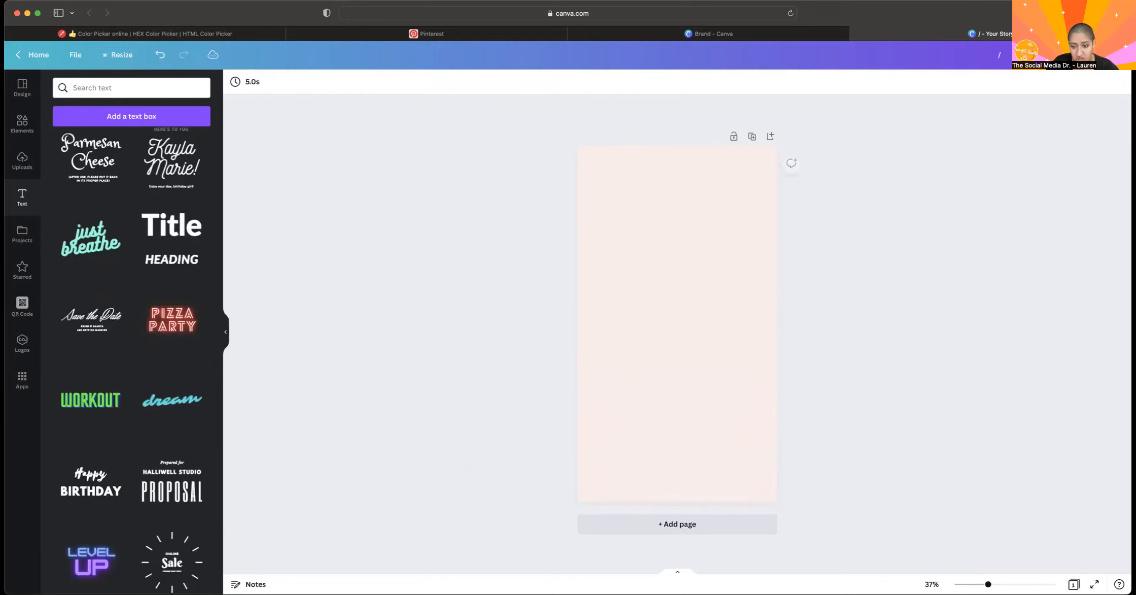
Add a plain text box, enlarge it to about font size 42.8, and centre it in the upper part of the page.
scroll(91, 355, up, 15)
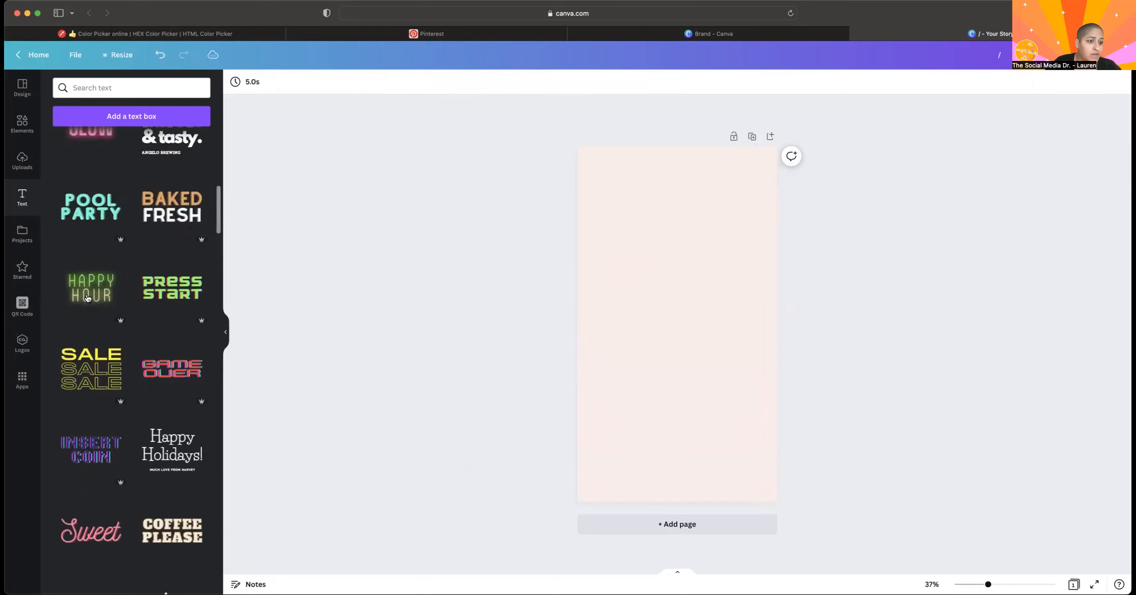
scroll(87, 299, down, 1)
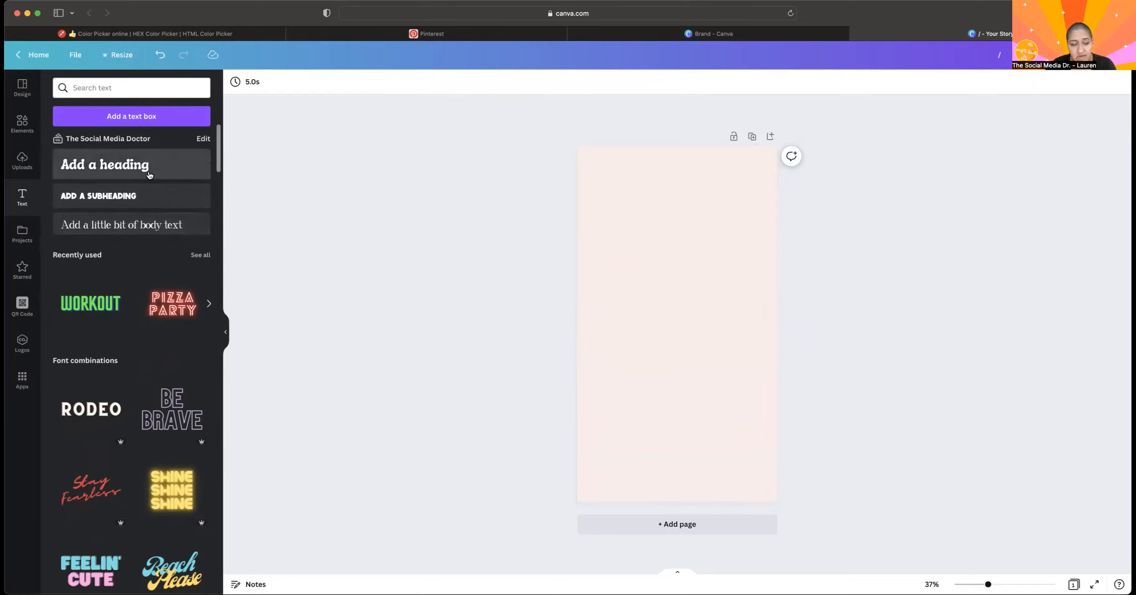
click(82, 118)
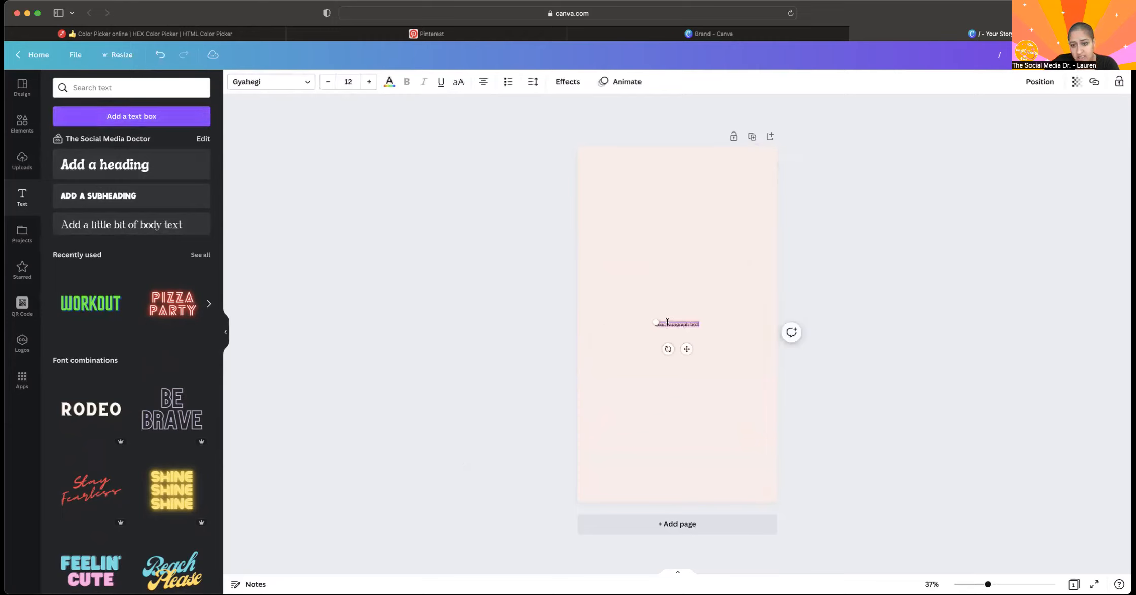
drag(654, 321, 555, 241)
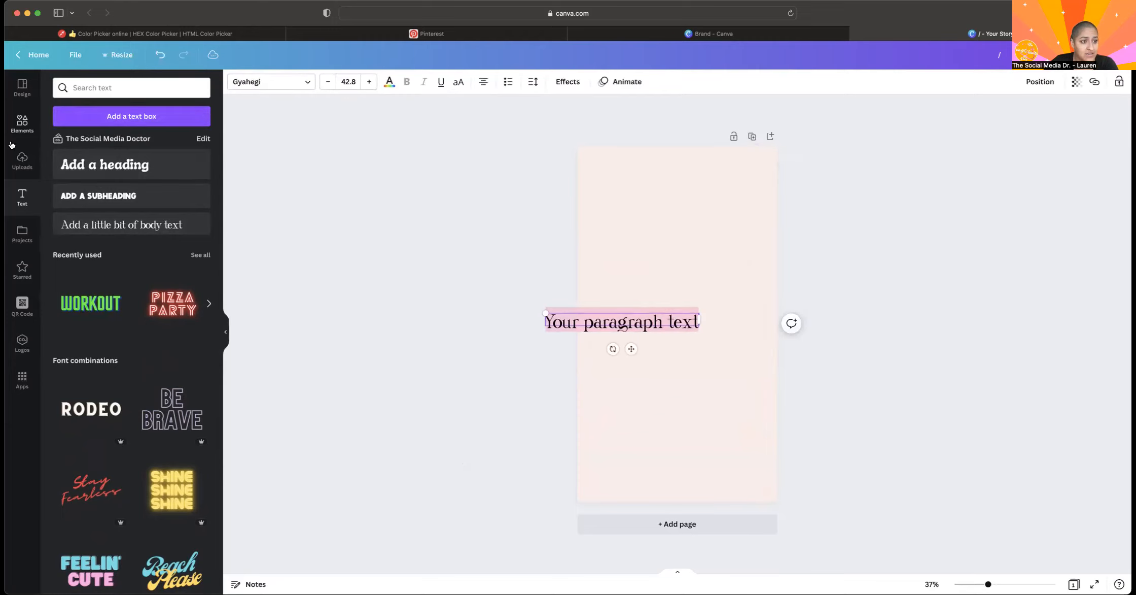
drag(631, 349, 685, 264)
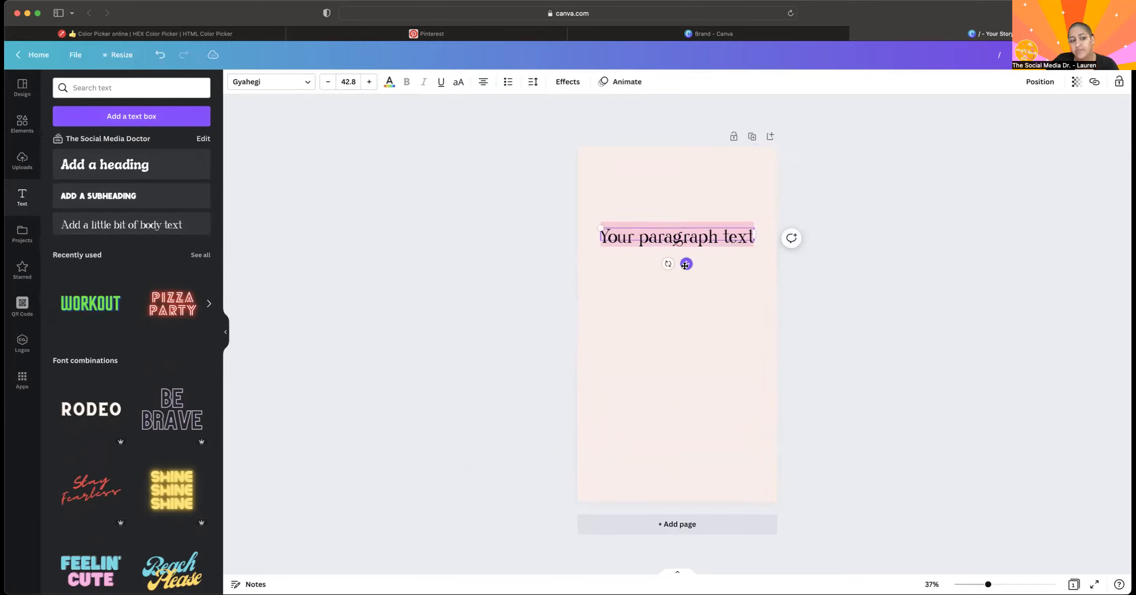
Look through the available fonts for the paragraph text, including brand, uploaded, popular and English fonts, and check the Pro font markers.
click(273, 81)
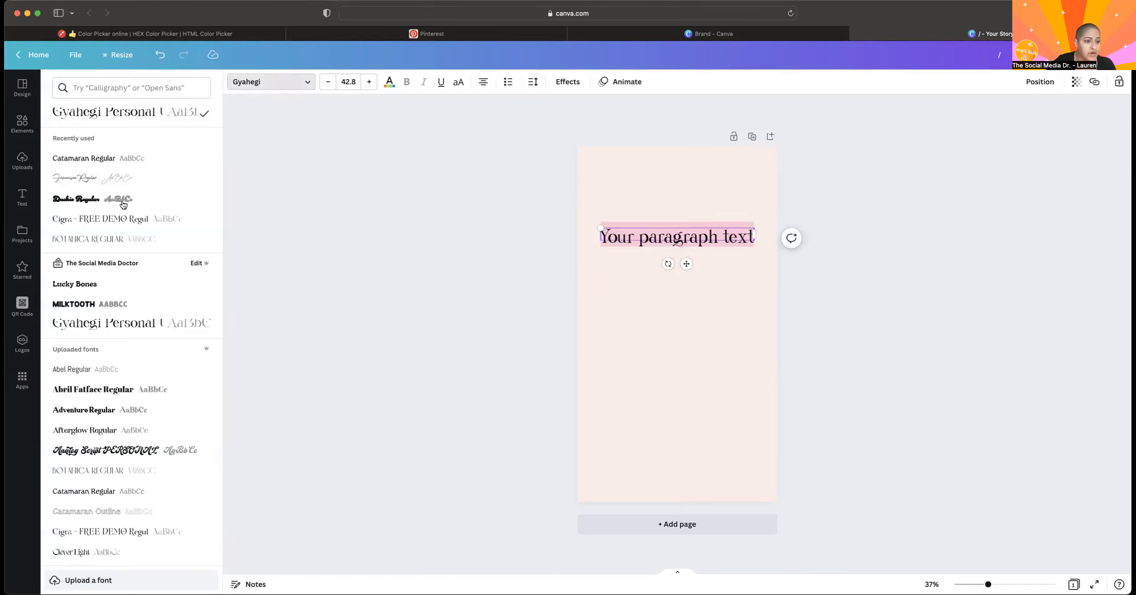
scroll(137, 333, down, 7)
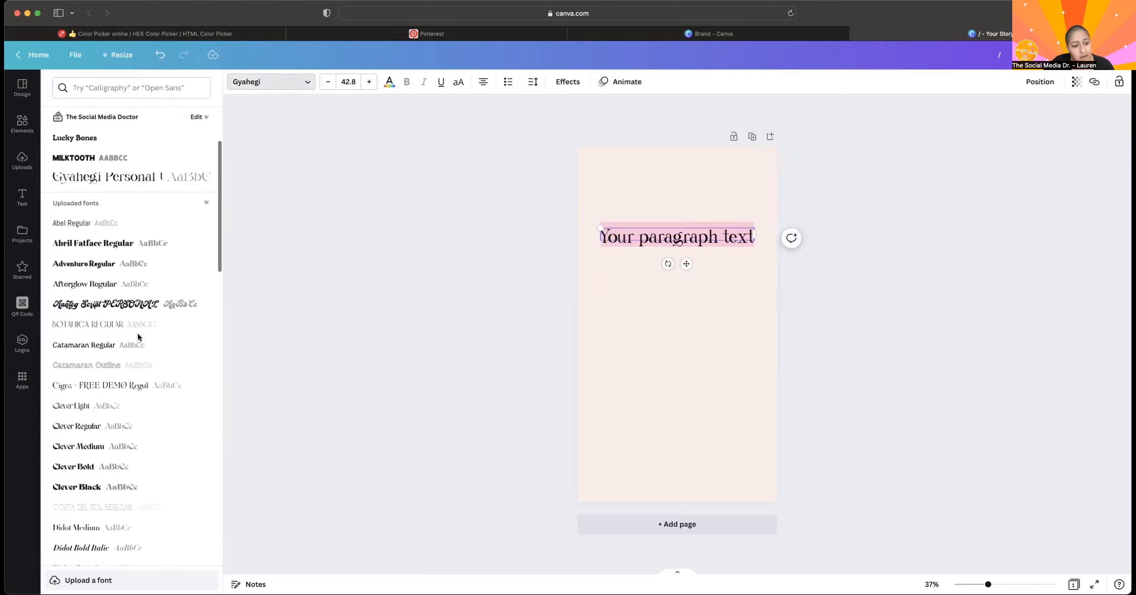
scroll(141, 320, down, 15)
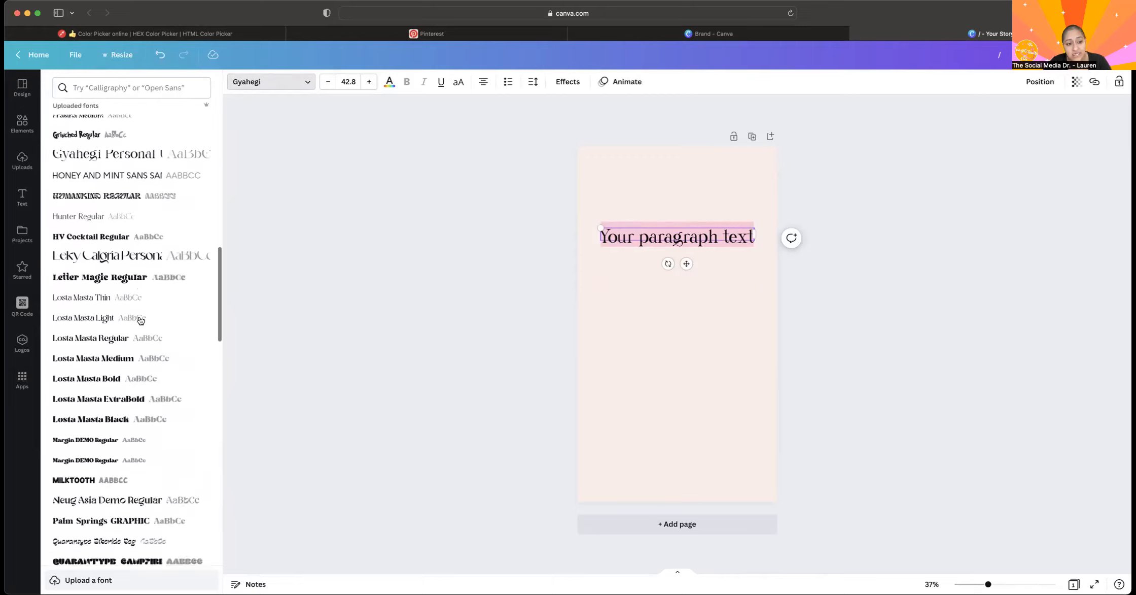
scroll(140, 320, down, 15)
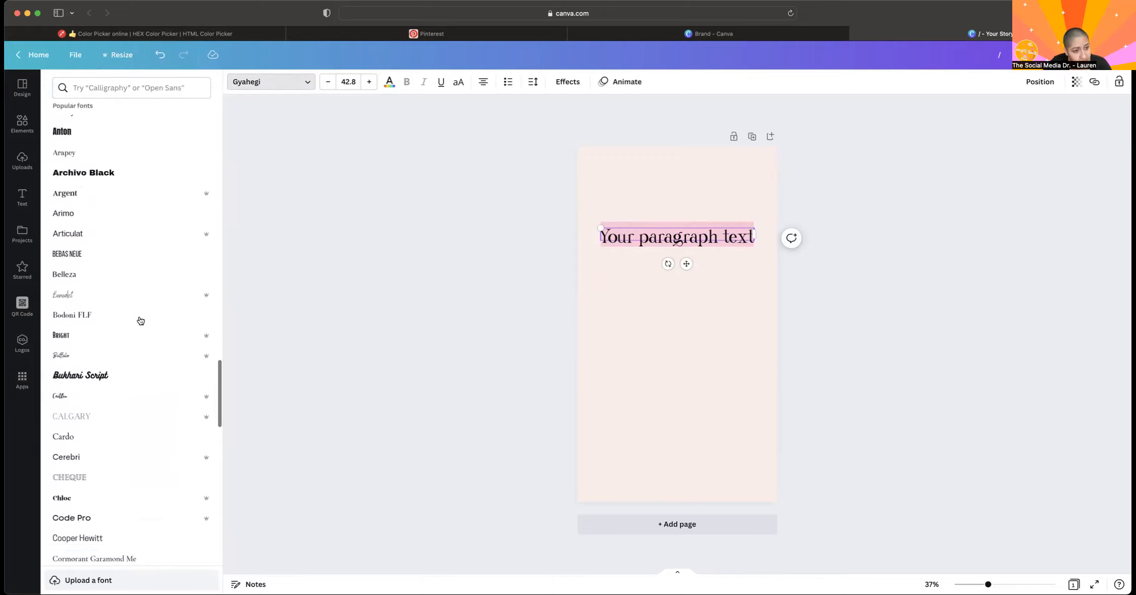
scroll(141, 320, down, 2)
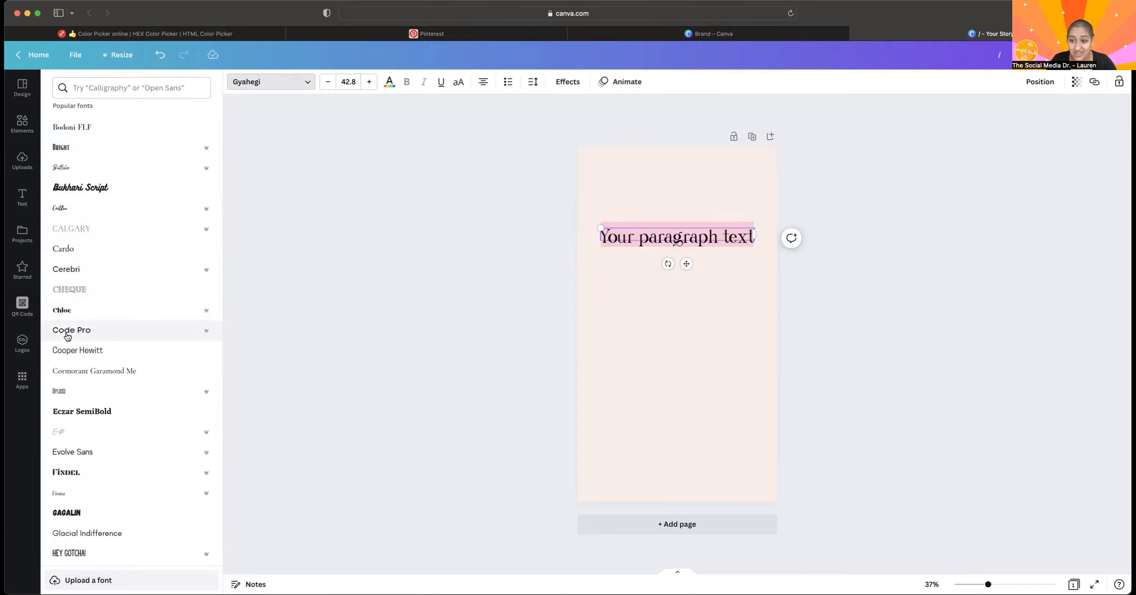
mouse_move(208, 154)
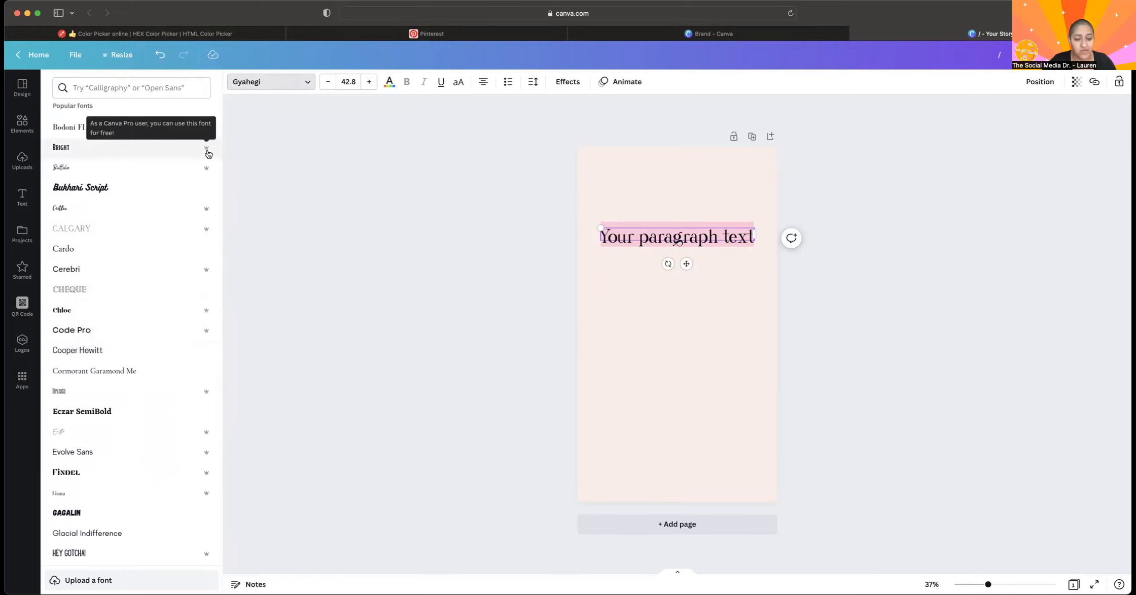
mouse_move(210, 216)
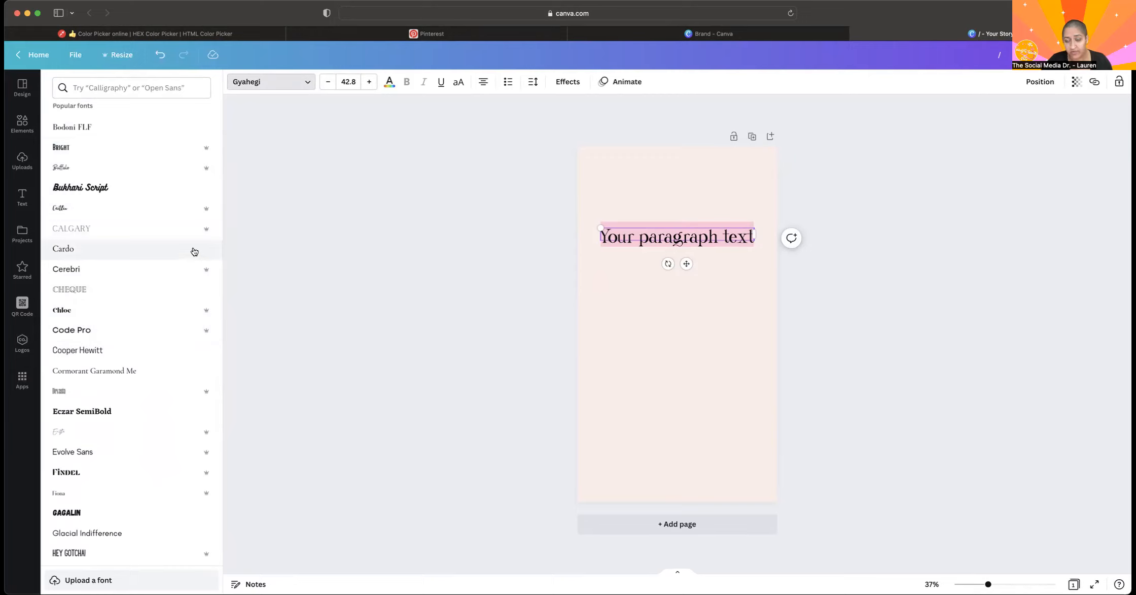
scroll(155, 334, down, 5)
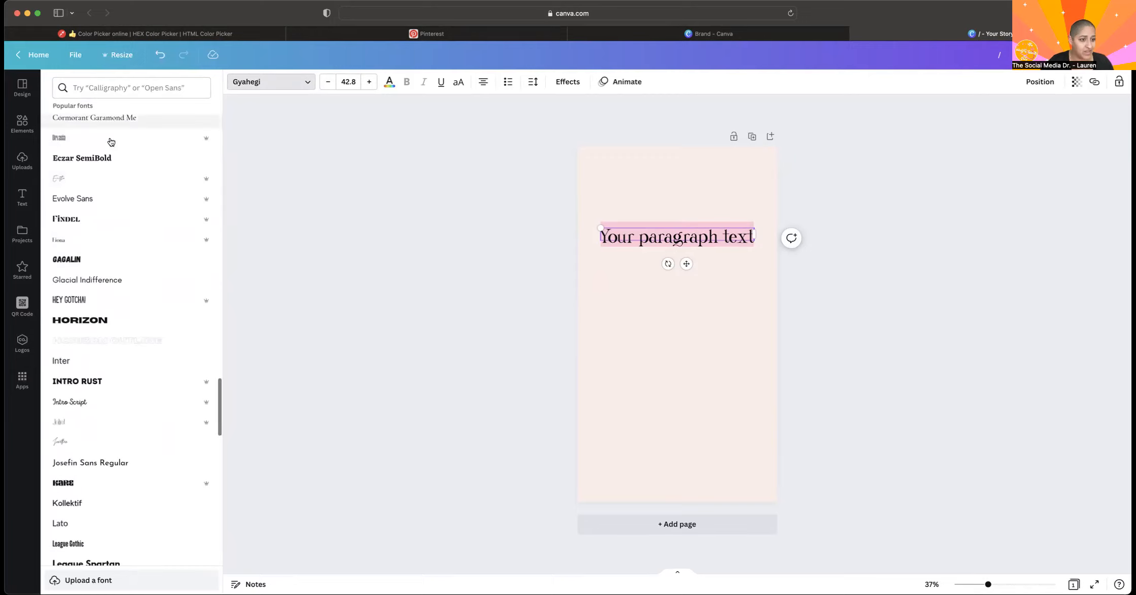
scroll(109, 163, down, 13)
scroll(107, 170, down, 15)
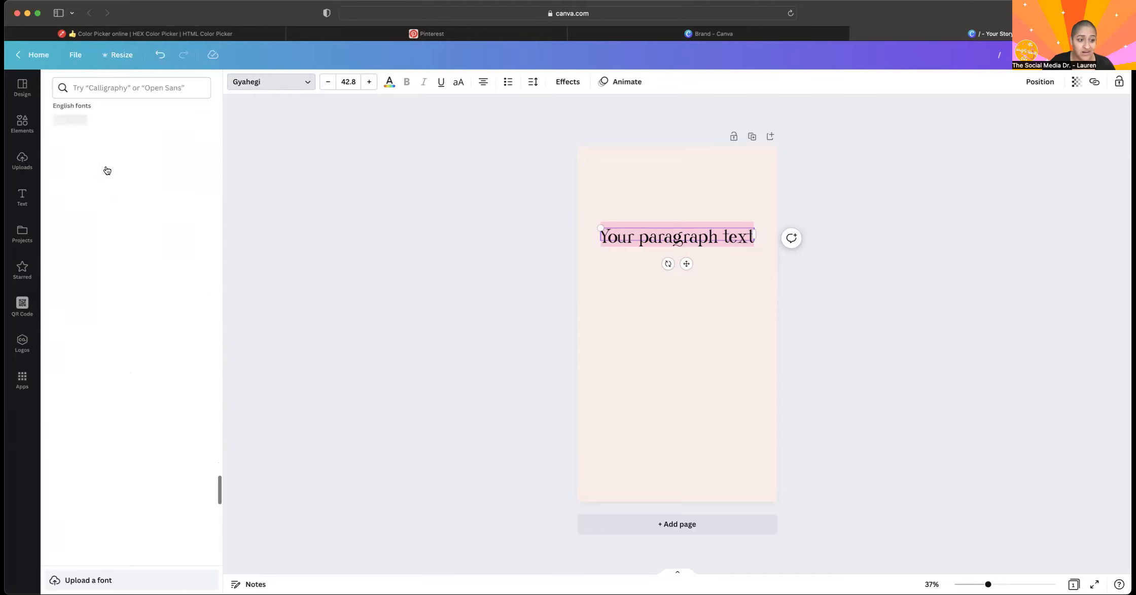
Search the fonts for "groovy" and look through the matching typefaces.
click(132, 87)
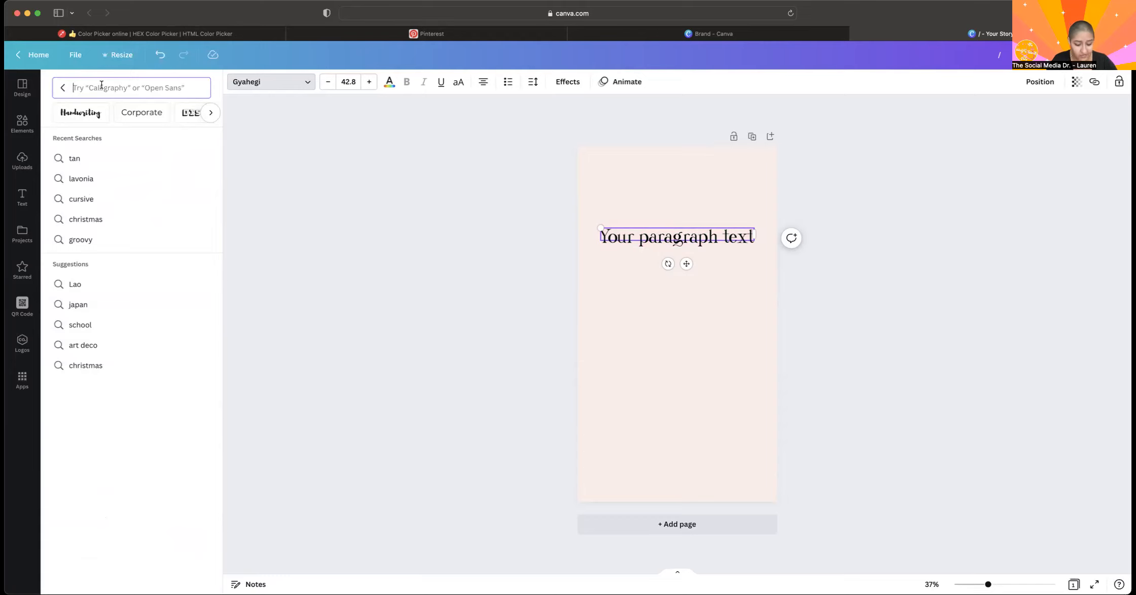
text(groovy)
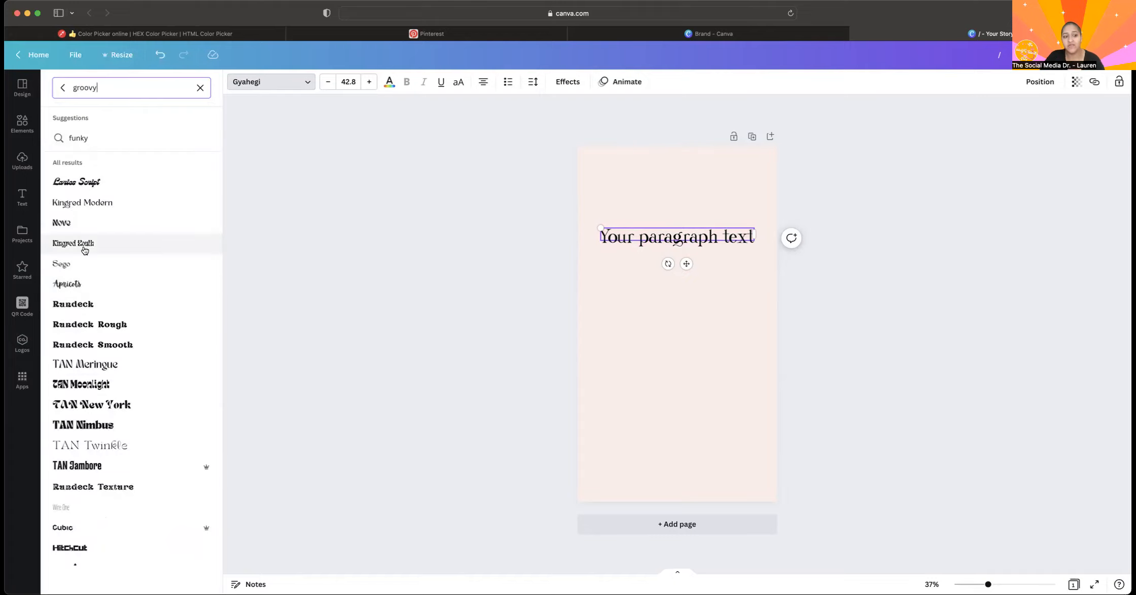
scroll(109, 359, down, 5)
scroll(109, 358, down, 10)
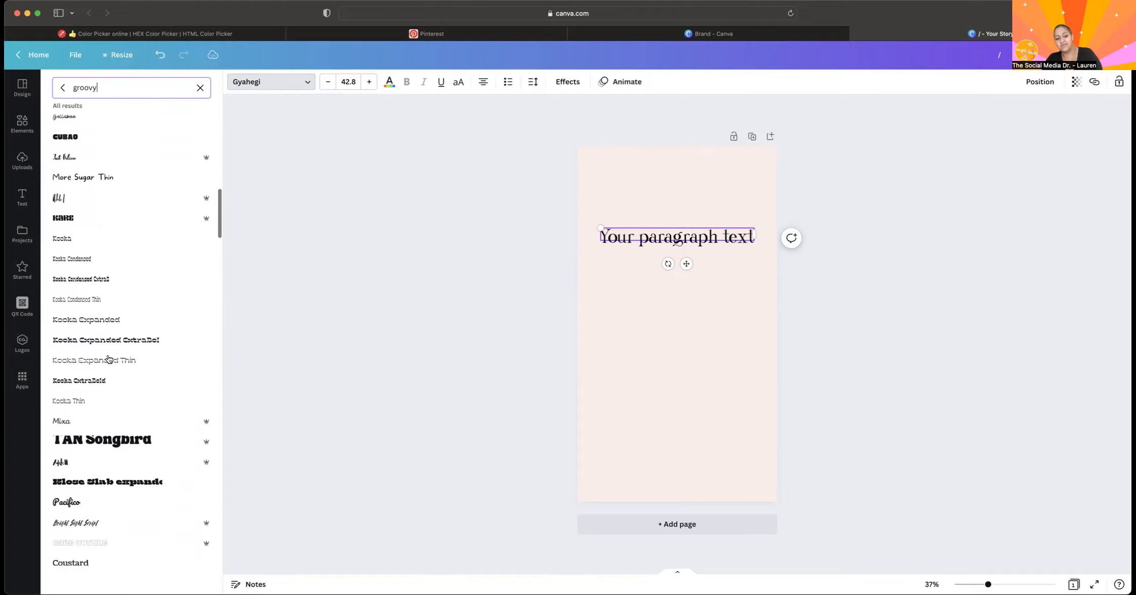
scroll(109, 358, up, 10)
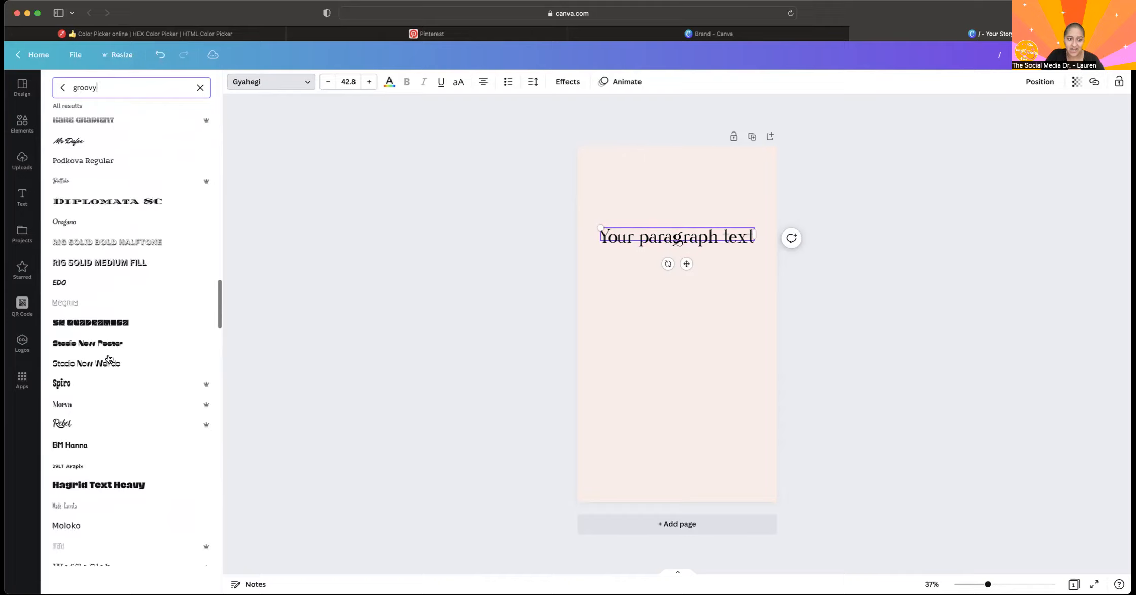
scroll(109, 359, up, 5)
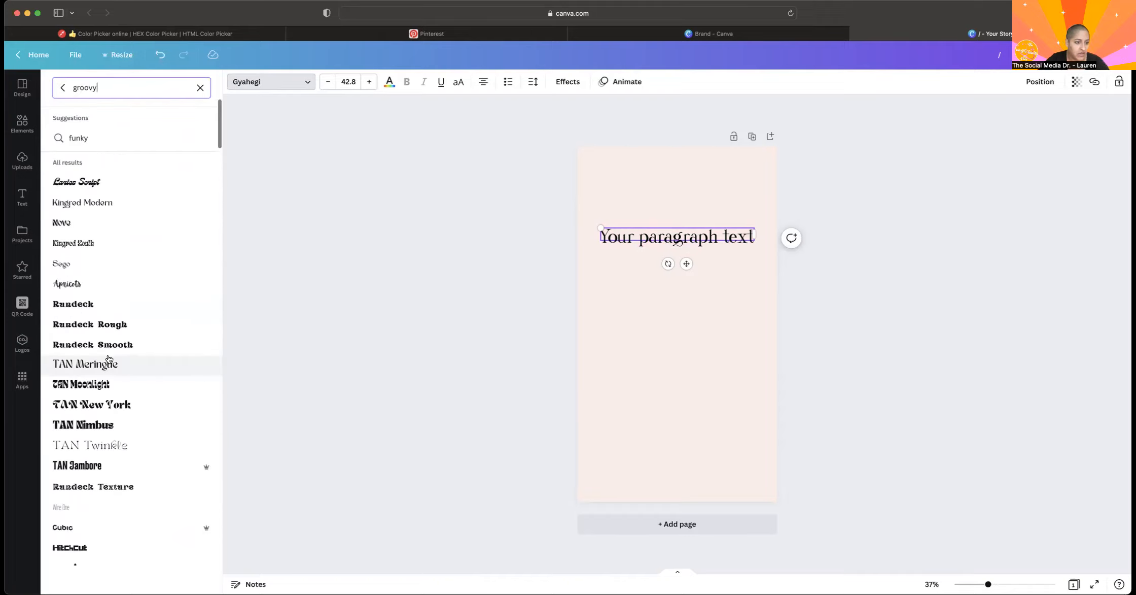
scroll(111, 401, down, 10)
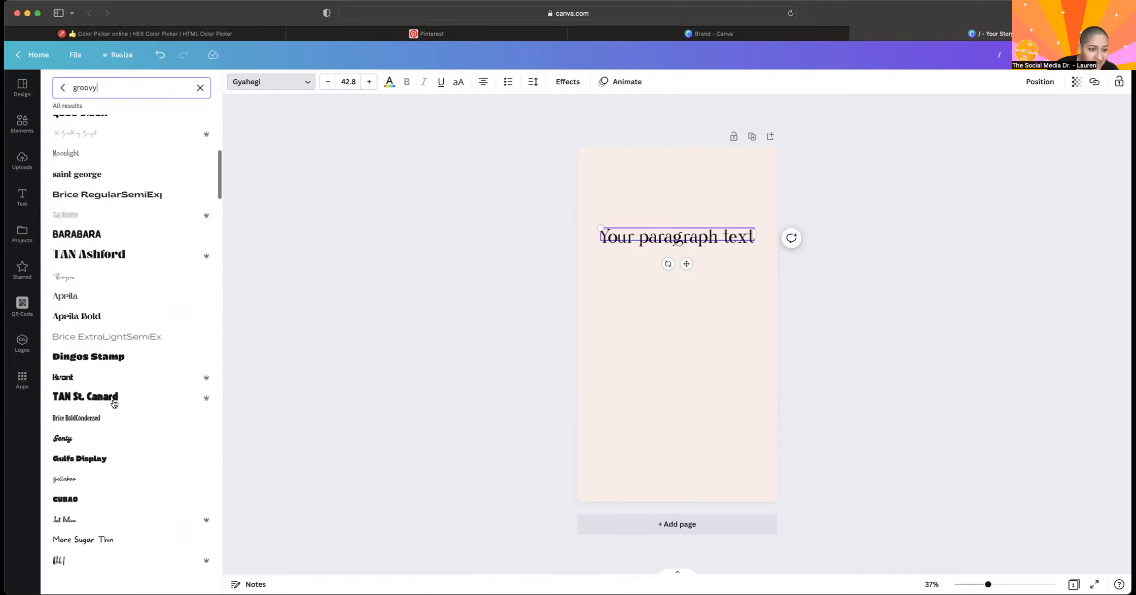
scroll(114, 403, down, 15)
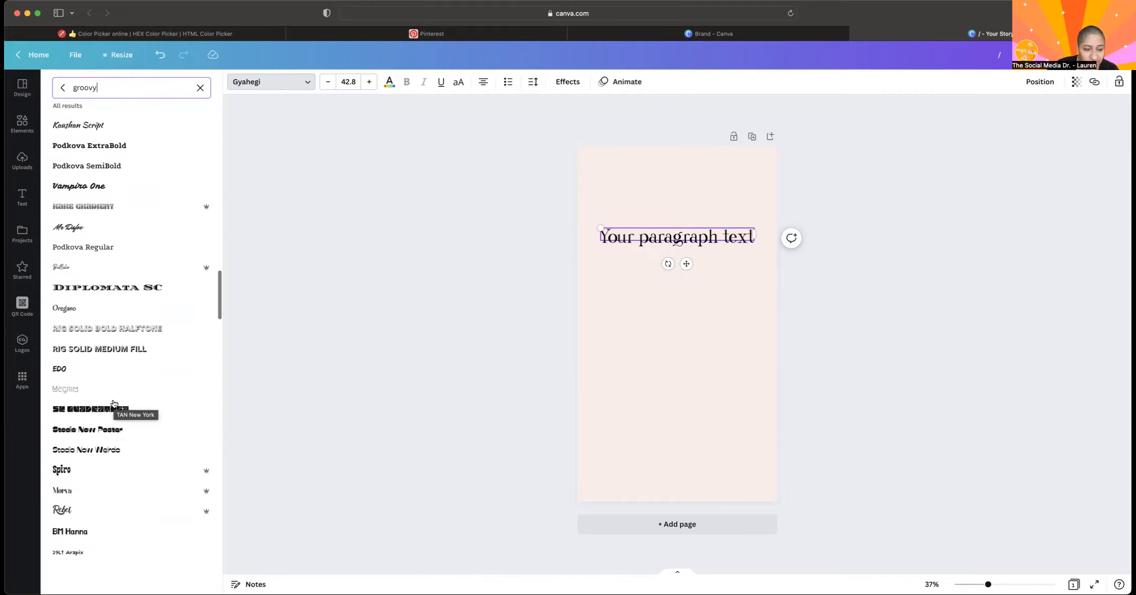
scroll(123, 273, down, 10)
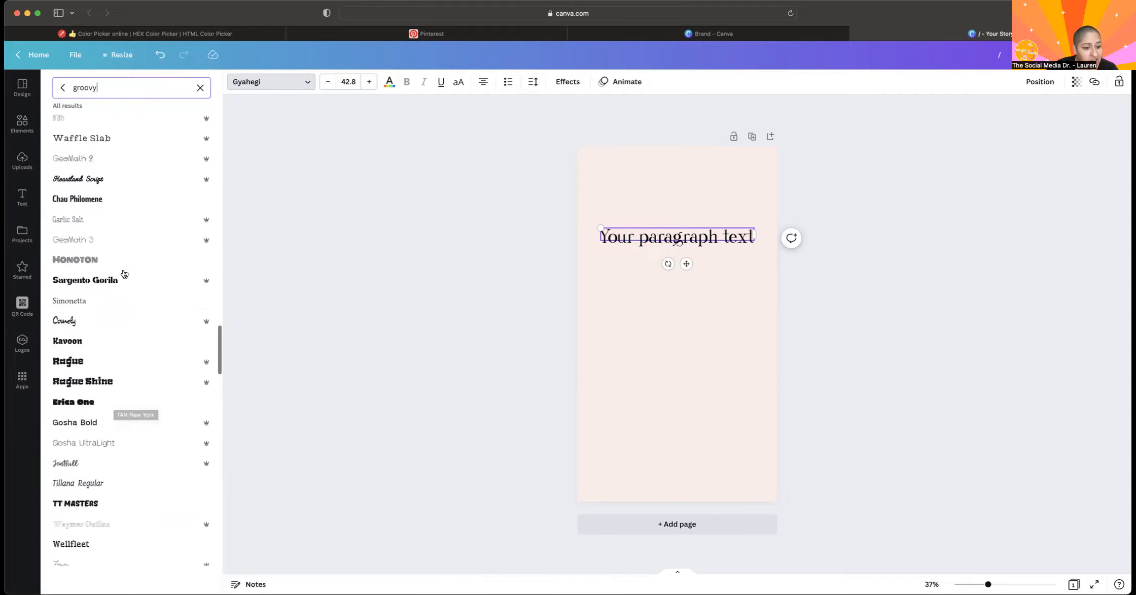
scroll(124, 273, up, 16)
scroll(125, 274, up, 10)
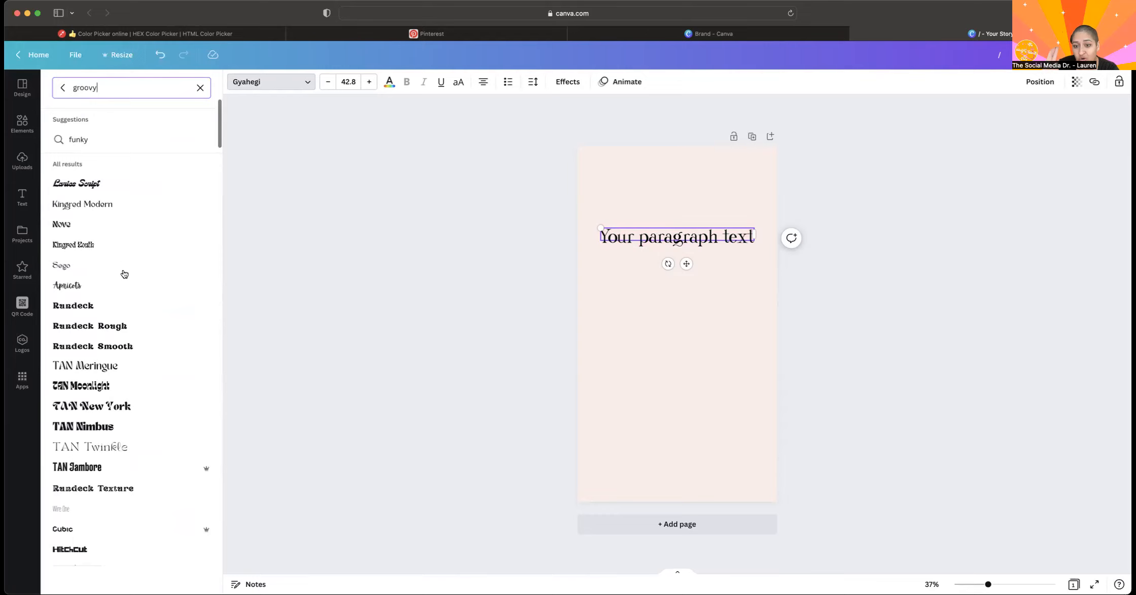
Apply the TAN Meringue font to the paragraph text and enlarge it to about size 50.
click(81, 363)
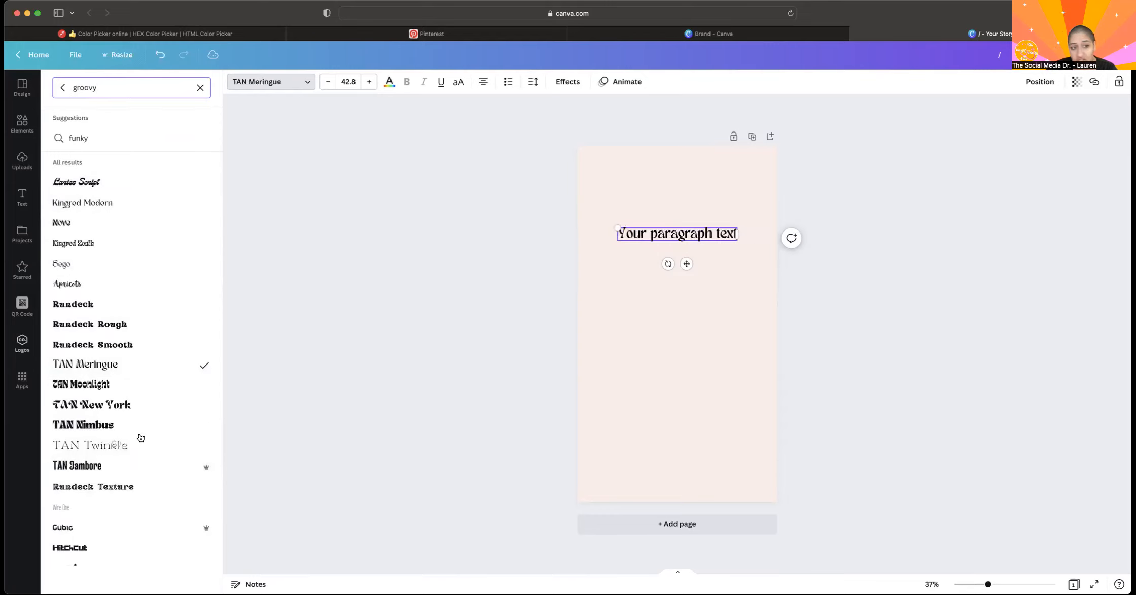
drag(613, 226, 594, 224)
drag(680, 261, 690, 261)
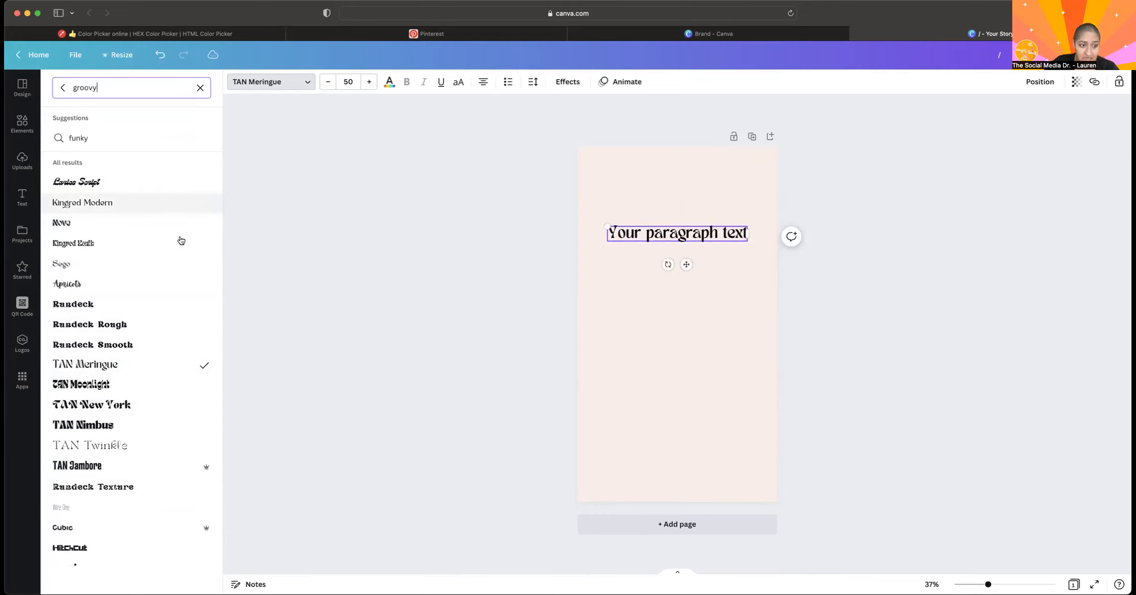
Change the paragraph text to the Kingred Youth font and enlarge it to about size 75.4.
click(107, 263)
click(118, 245)
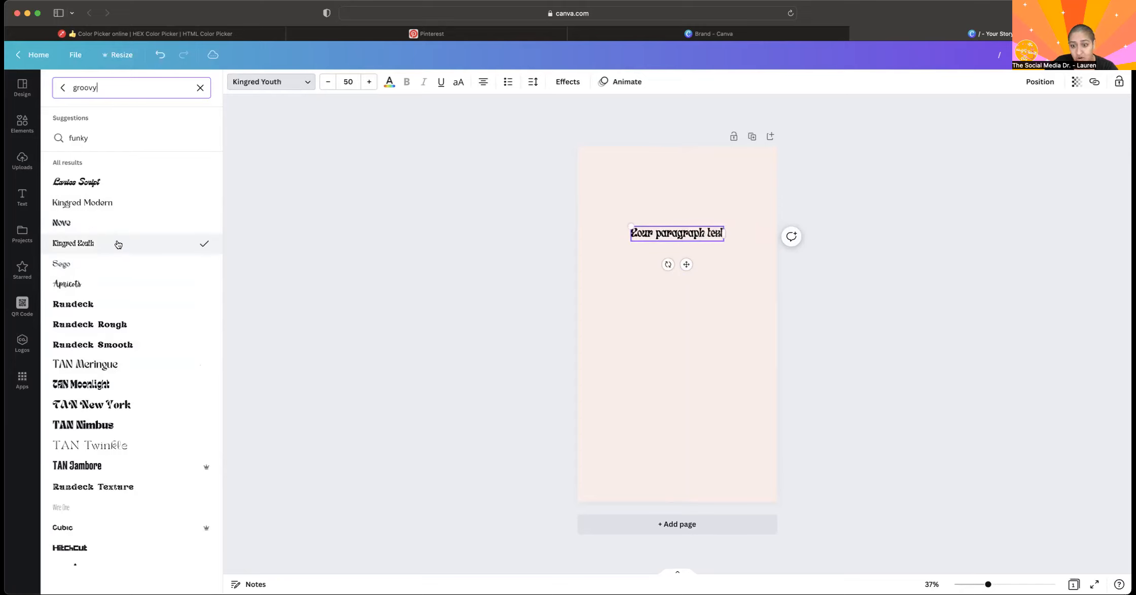
drag(626, 219, 588, 185)
Search the fonts for "modern" and apply Overpass to the paragraph text.
double_click(86, 89)
text(modern)
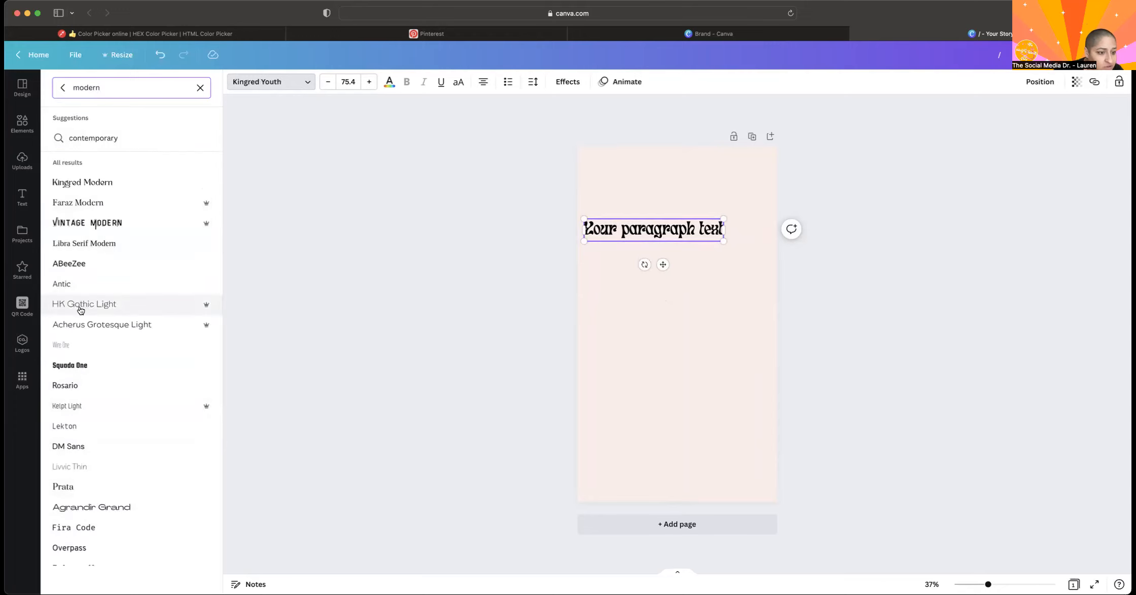
scroll(80, 309, down, 5)
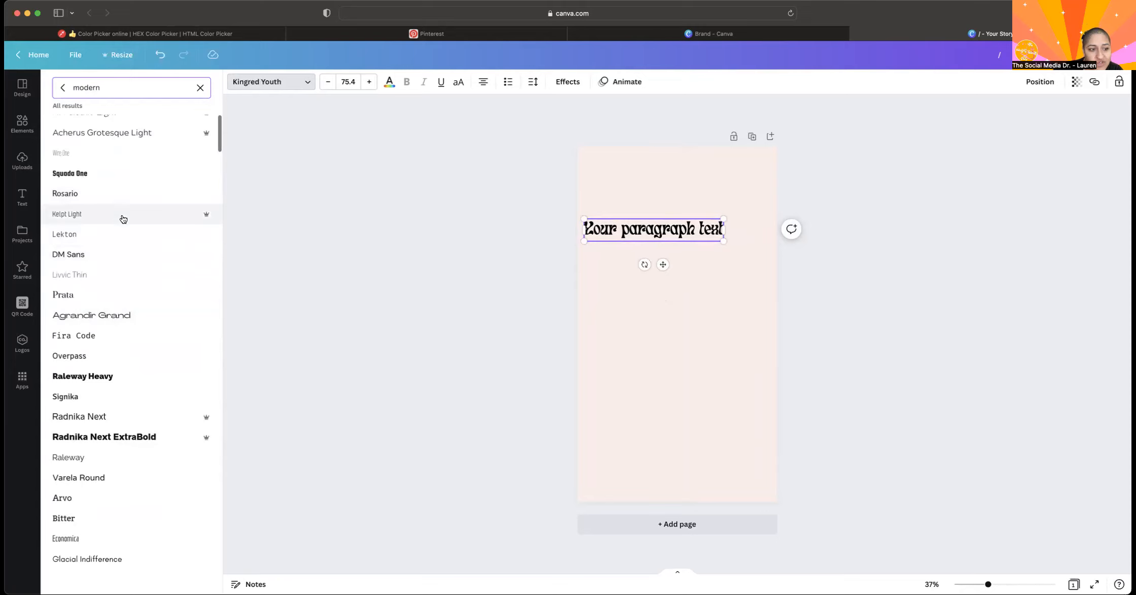
click(116, 314)
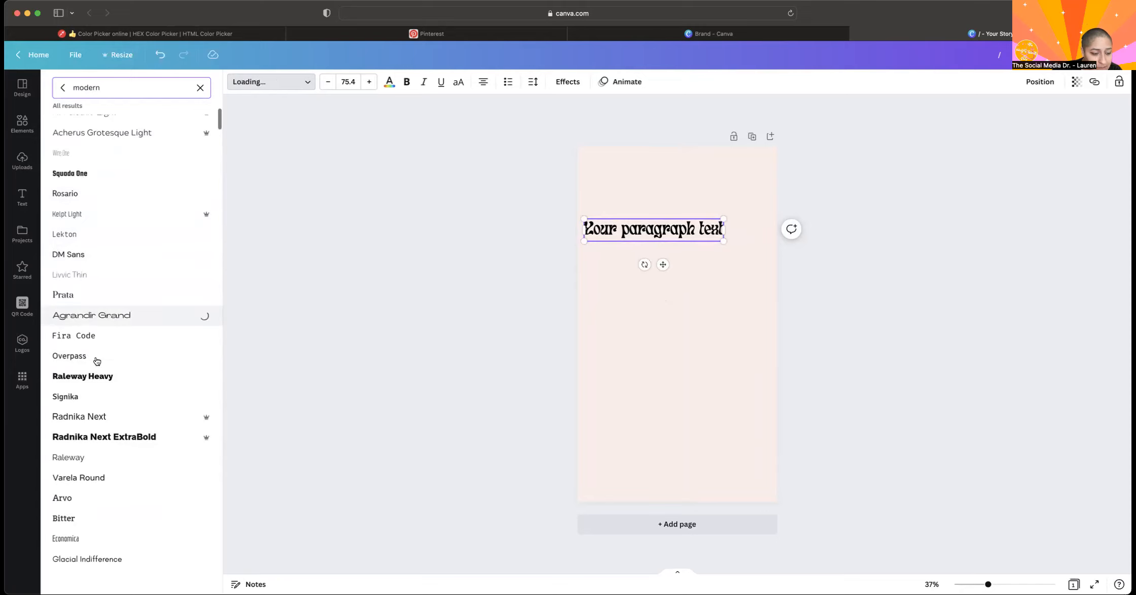
click(81, 376)
click(79, 355)
scroll(71, 527, down, 10)
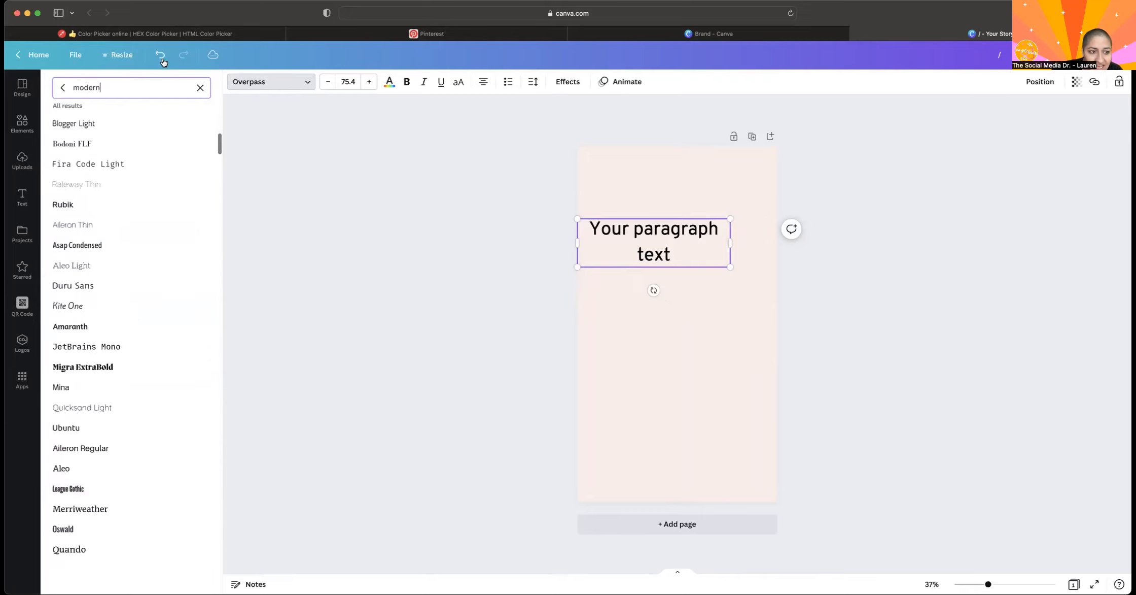
Clear the font search and look for "christmas" fonts instead.
click(200, 88)
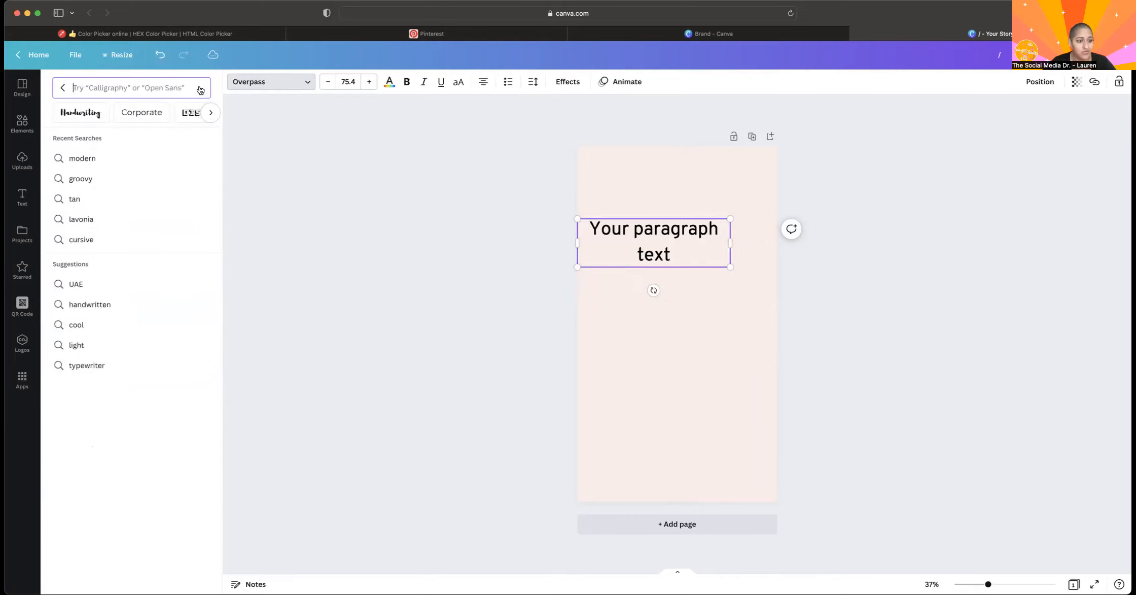
text(christmas)
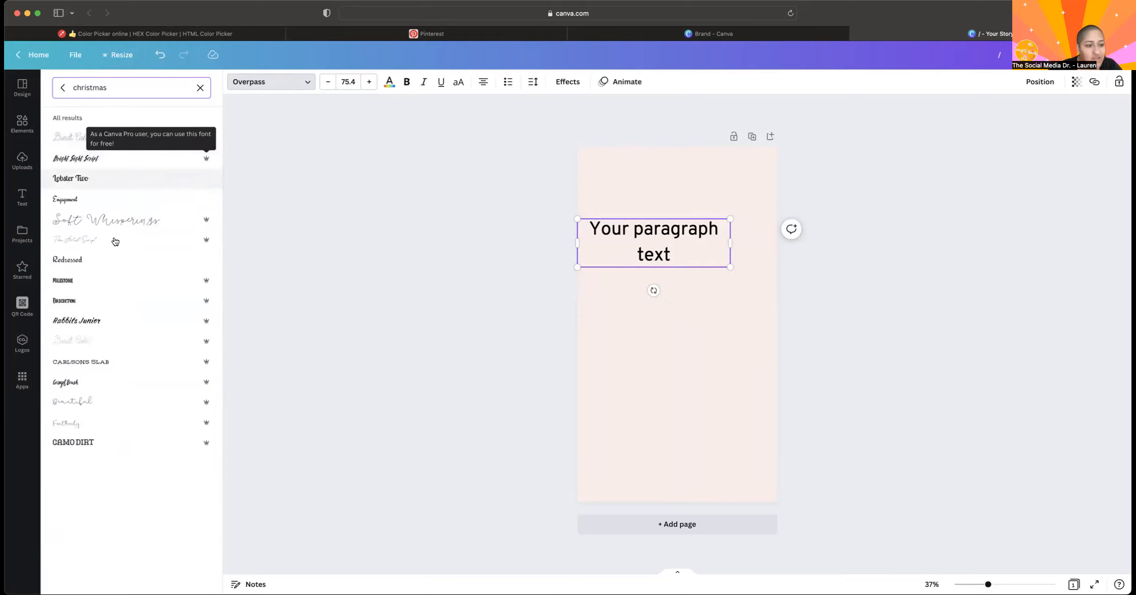
Search the fonts for "cursive" and for "hand written".
click(201, 88)
text(cur)
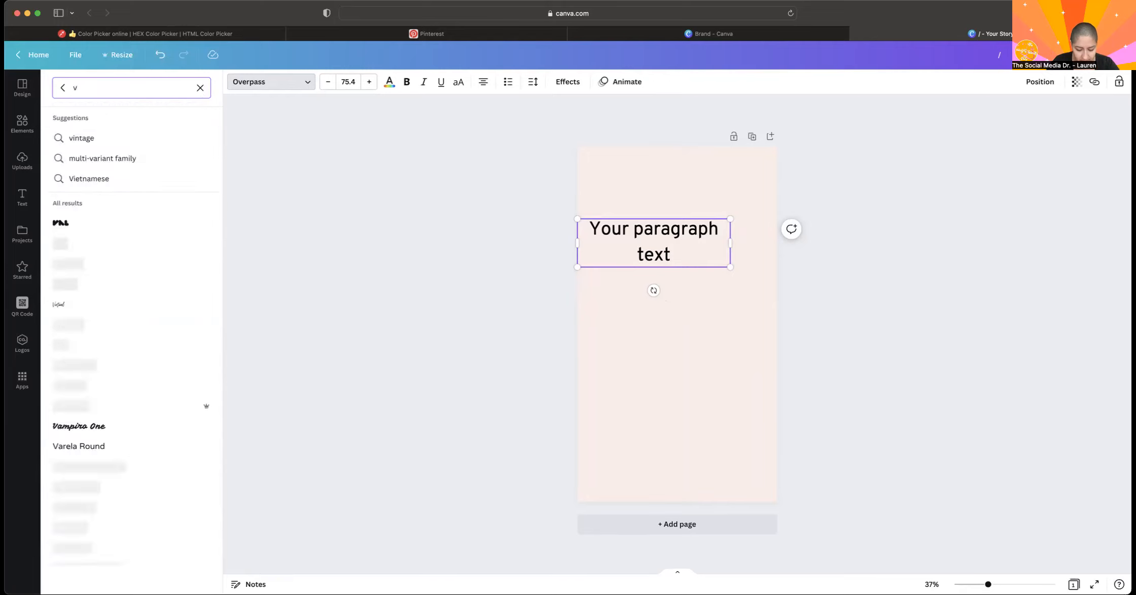
text(sive)
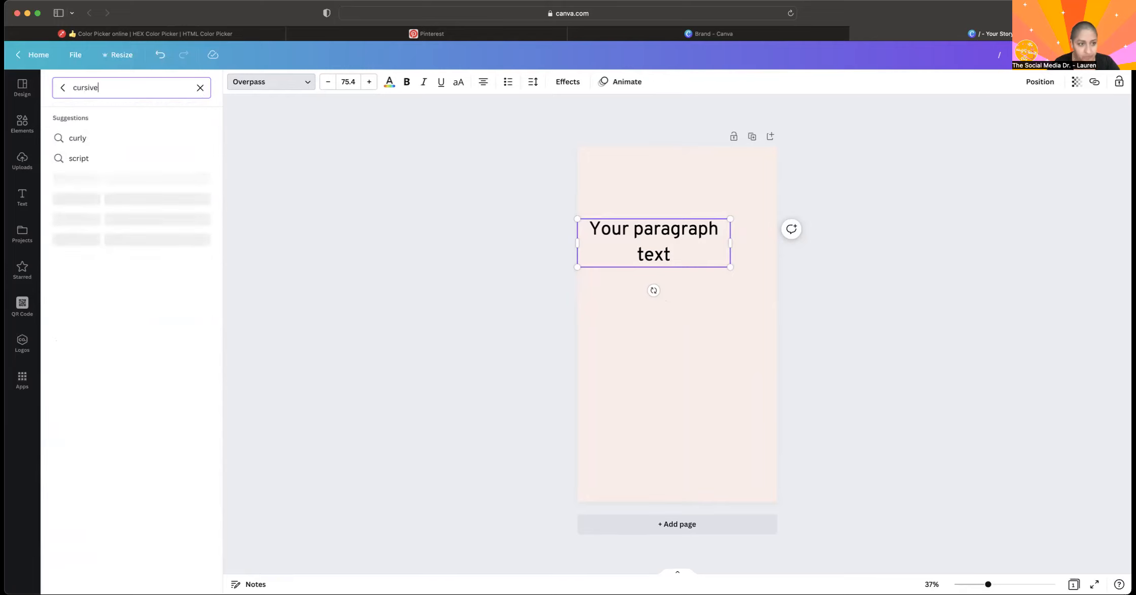
double_click(107, 89)
text(hand written)
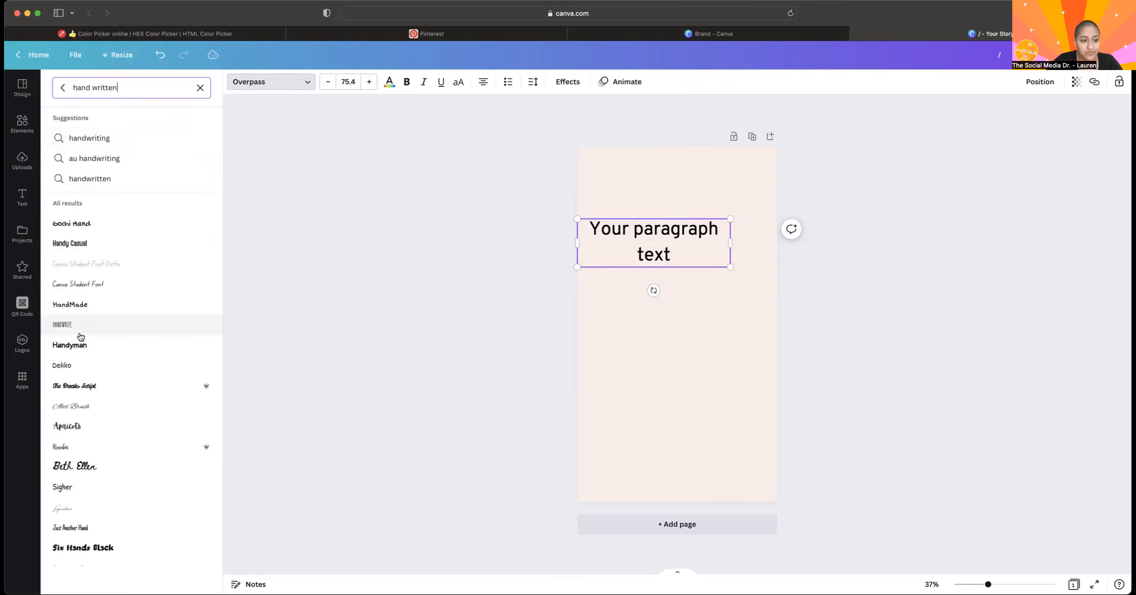
Try handwritten fonts such as Signature and Amsterdam One, apply The Something Script to the paragraph text, and enlarge it to about size 139.
scroll(80, 336, down, 10)
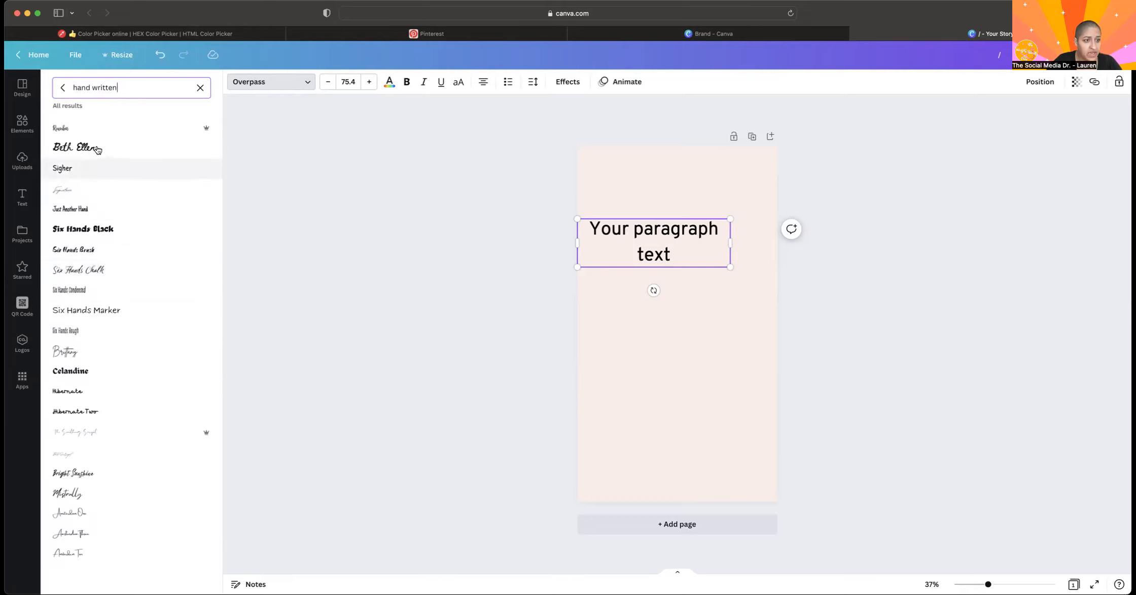
click(100, 196)
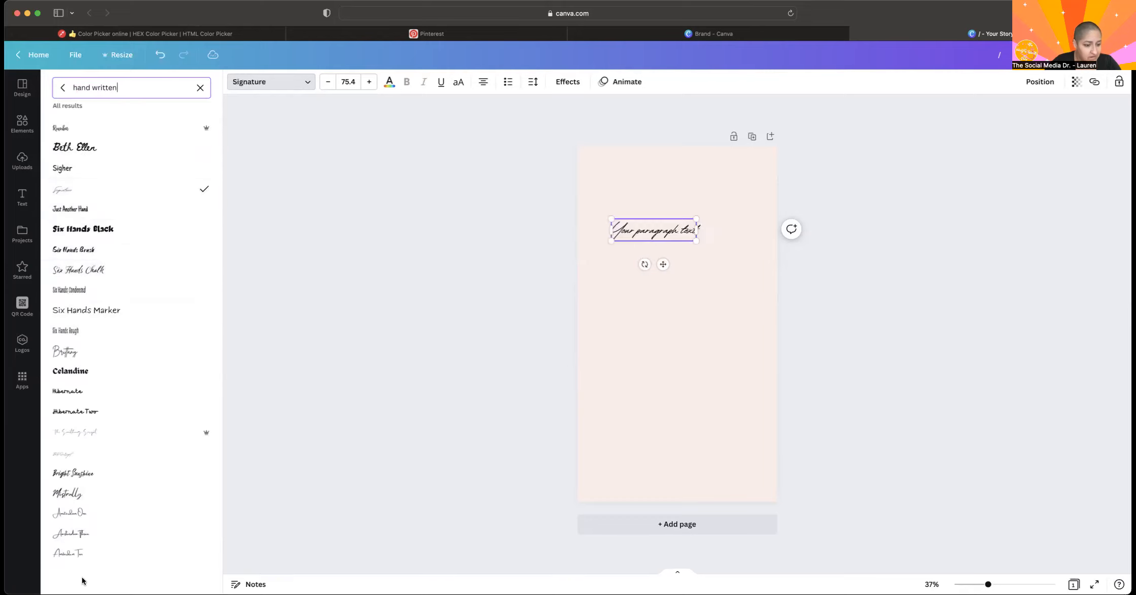
click(76, 474)
click(91, 492)
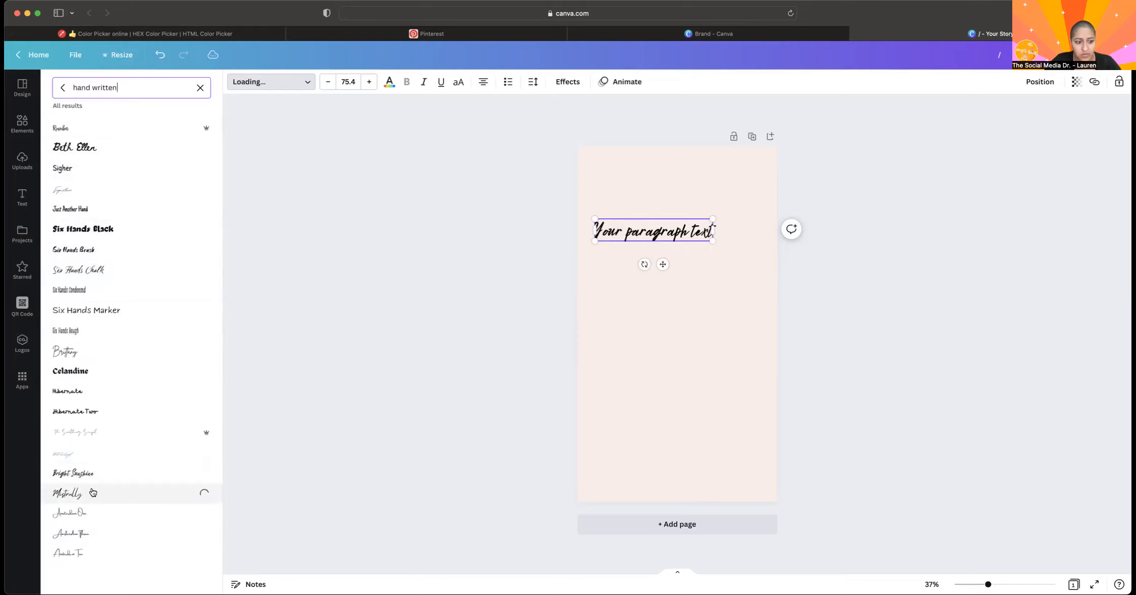
click(83, 509)
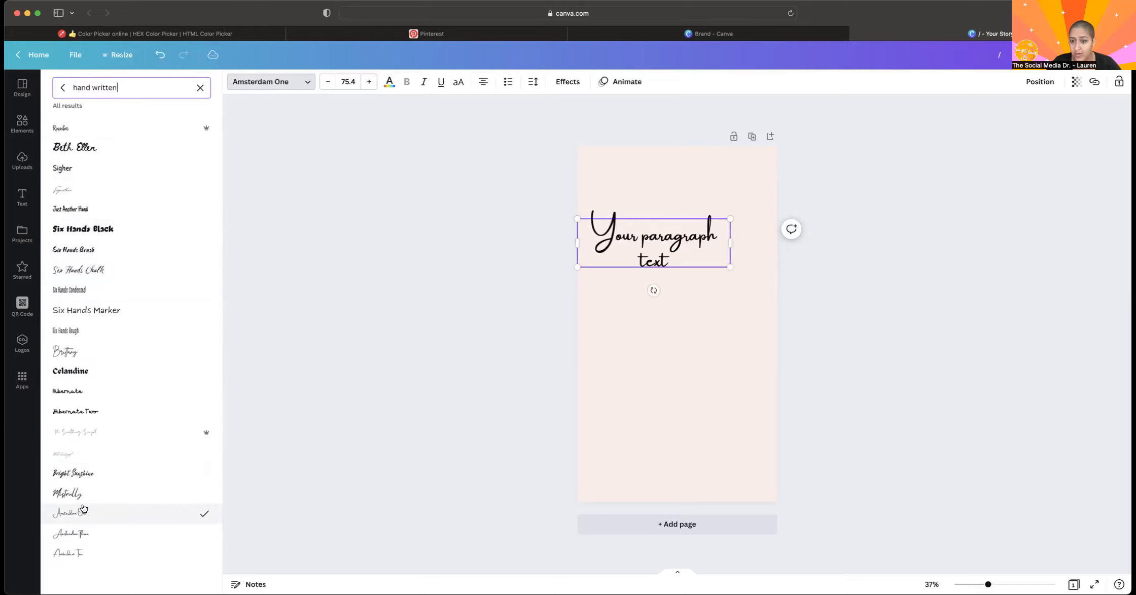
click(76, 430)
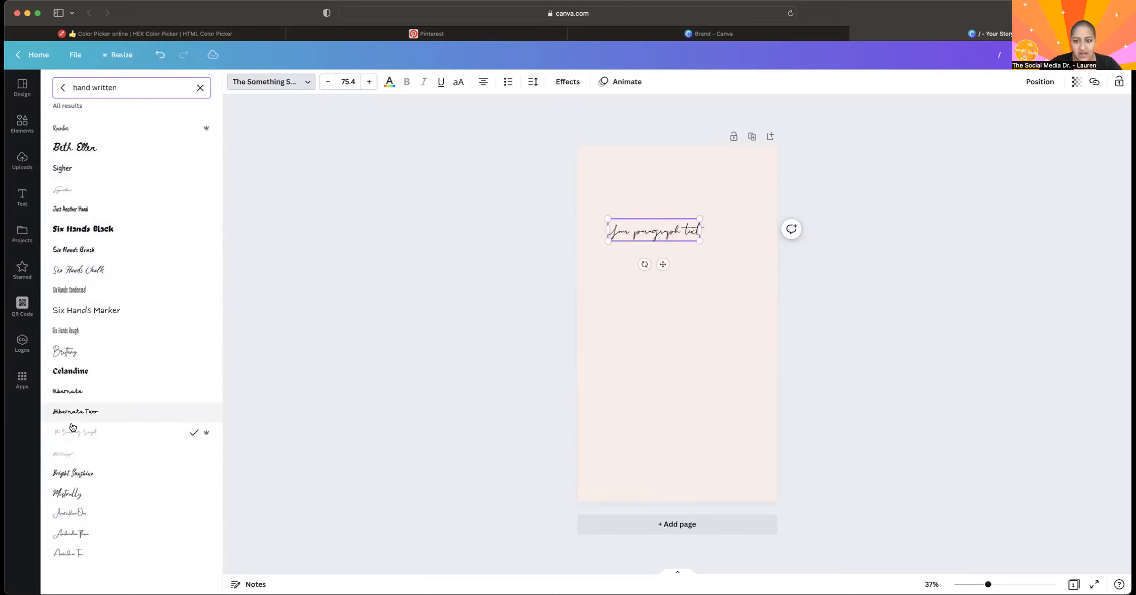
drag(699, 221, 768, 171)
click(729, 271)
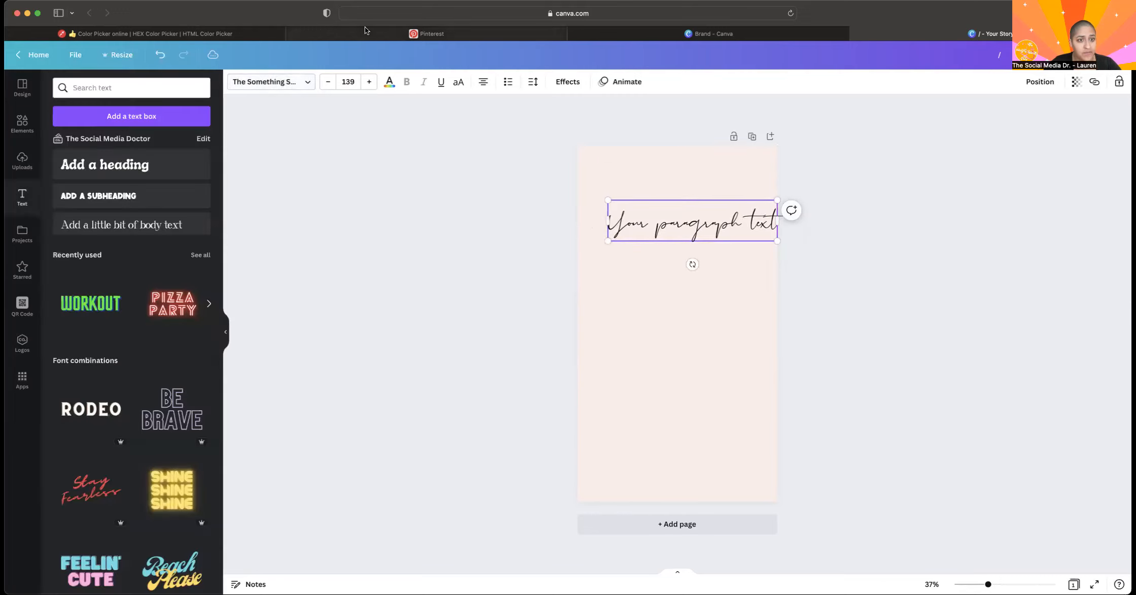
Clear the font search and resize the paragraph text to about size 125.
click(268, 85)
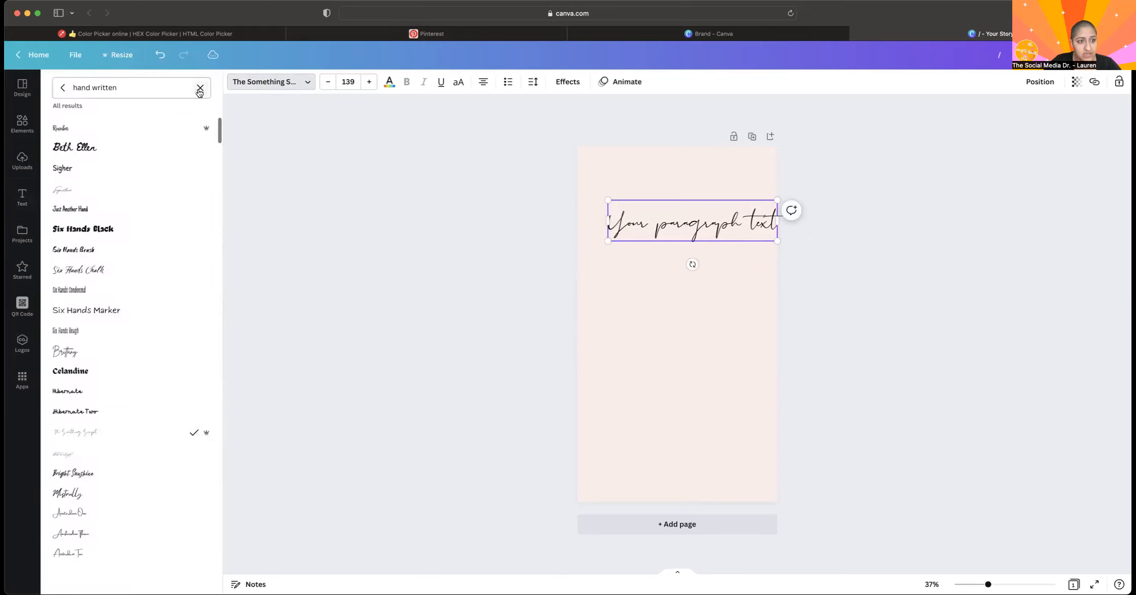
click(197, 88)
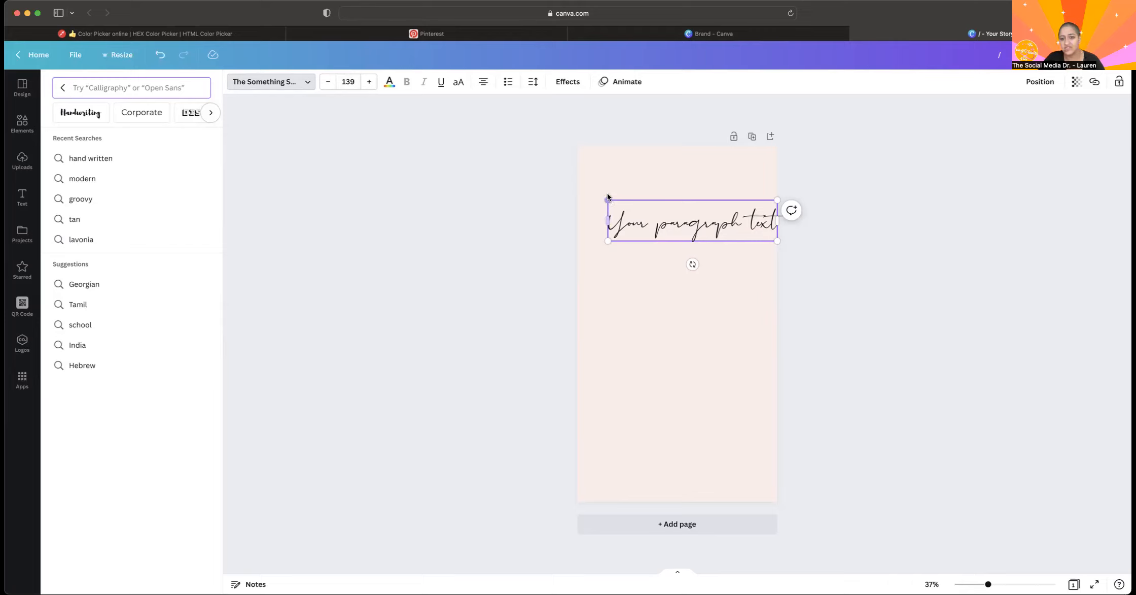
drag(607, 199, 634, 205)
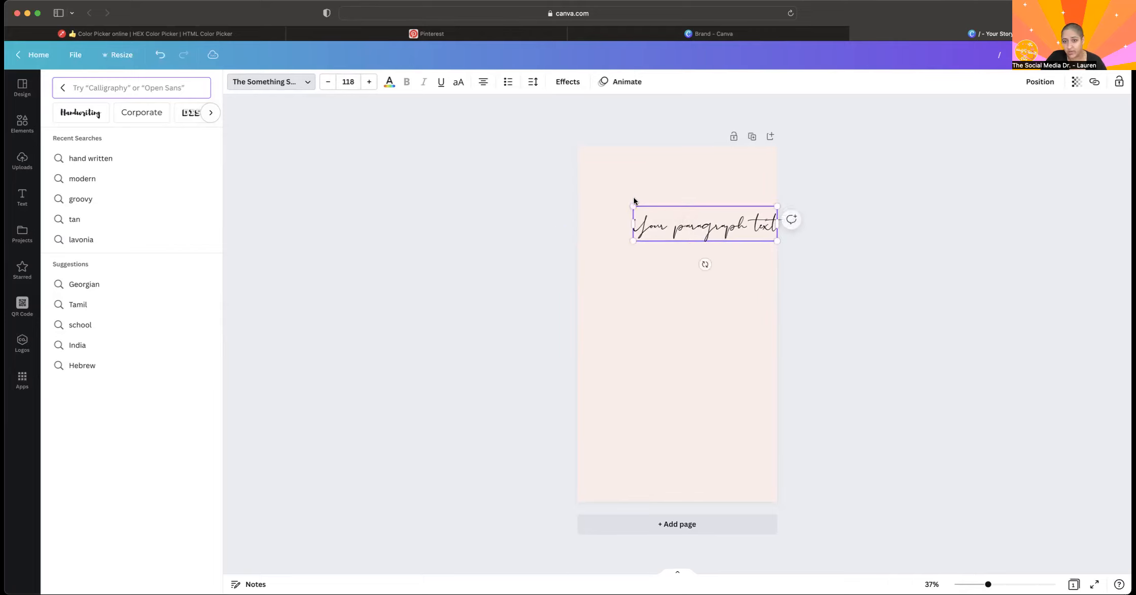
click(326, 86)
click(326, 86)
click(327, 86)
click(326, 85)
mouse_move(636, 204)
mouse_down()
mouse_move(586, 160)
mouse_move(624, 191)
mouse_up()
Move the paragraph text slightly higher on the page and view its text color options.
click(766, 275)
click(710, 230)
drag(709, 229, 693, 211)
double_click(693, 211)
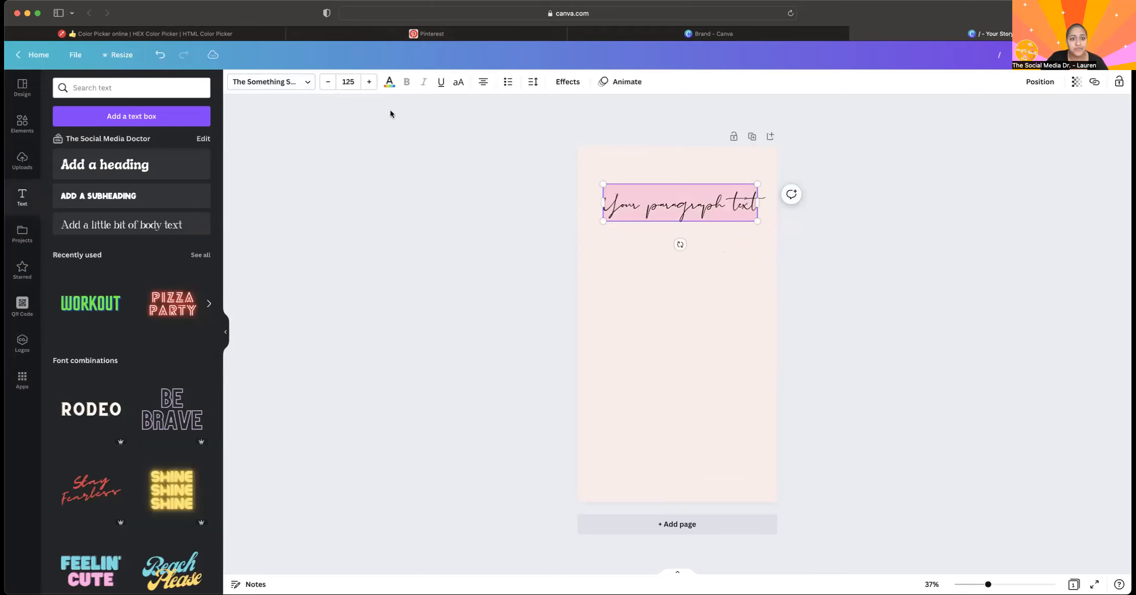
click(388, 86)
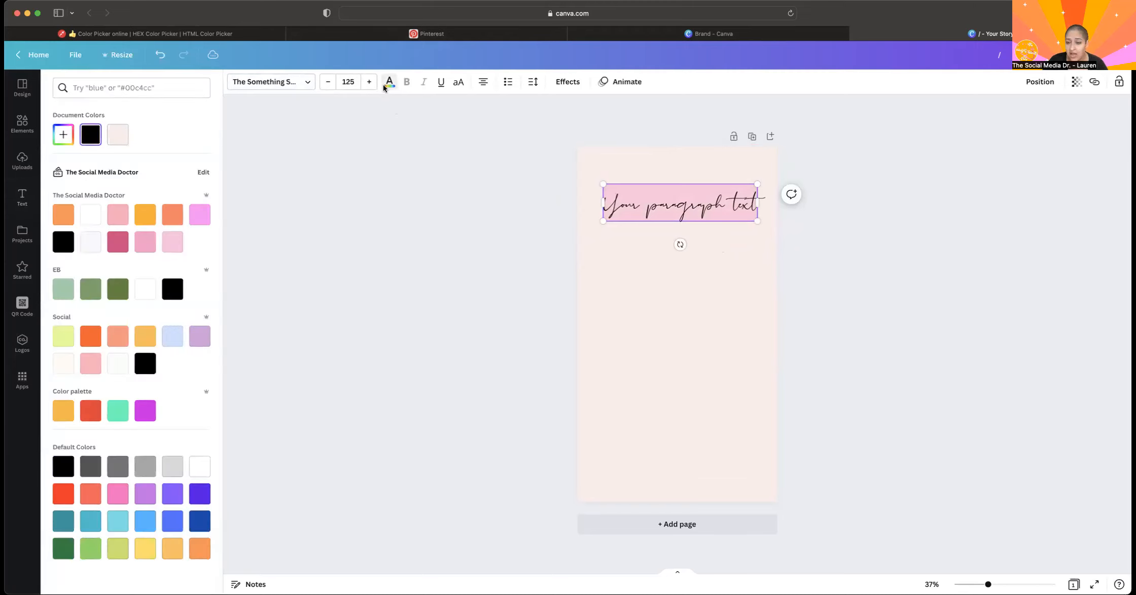
right_click(383, 87)
click(384, 86)
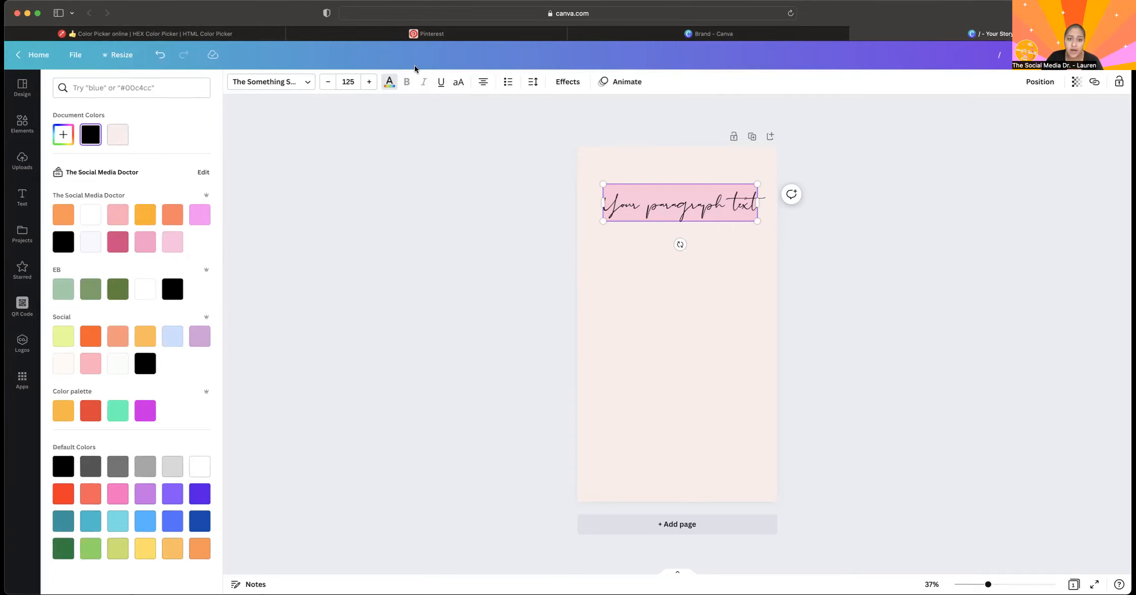
Try Brick Sans, Bright Sunshine Caps, Brice RegularSemiExp and Brim Narrow Combined from the English fonts on the paragraph text.
click(292, 84)
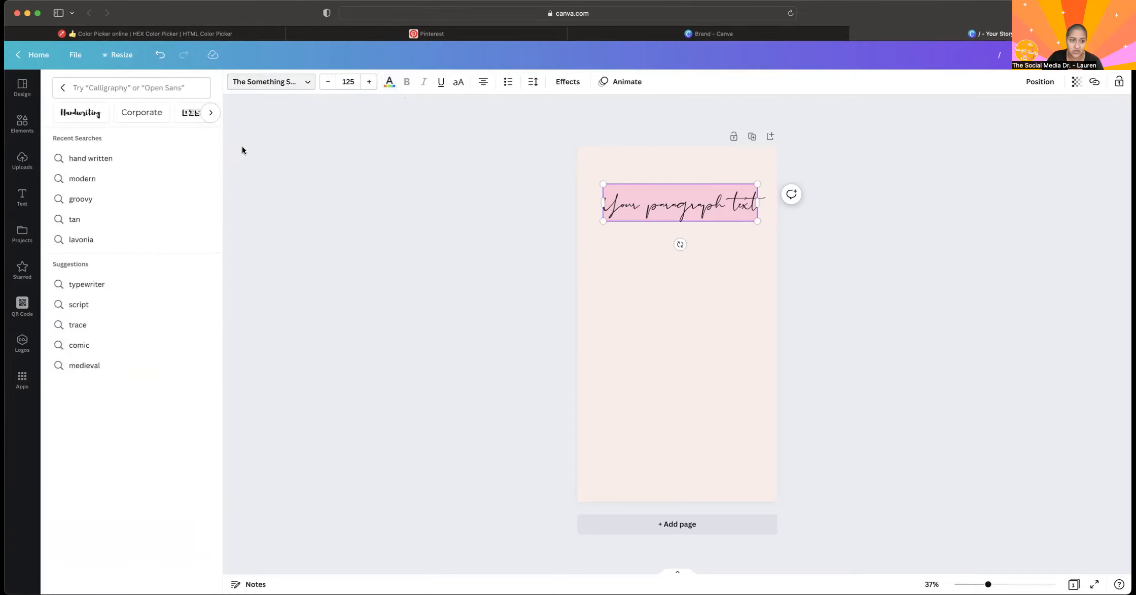
click(60, 93)
click(103, 174)
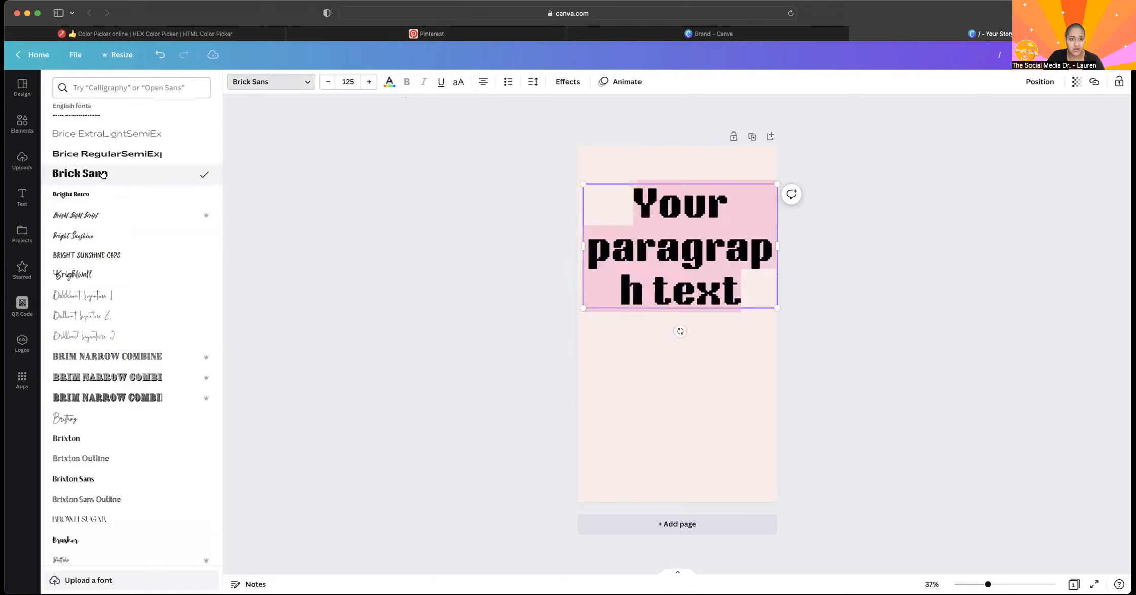
click(113, 255)
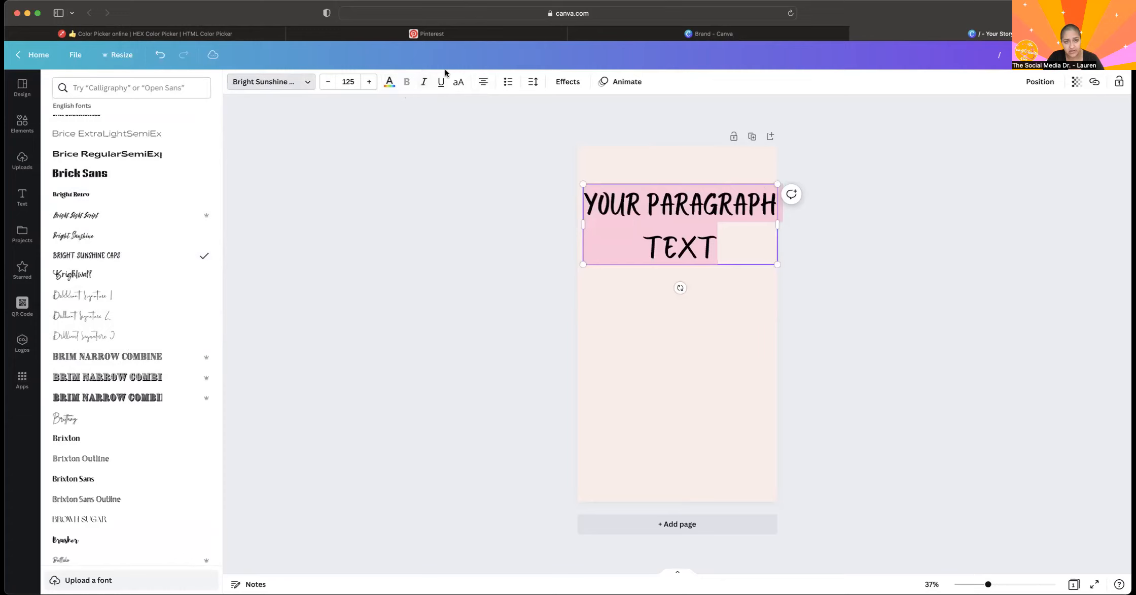
click(104, 152)
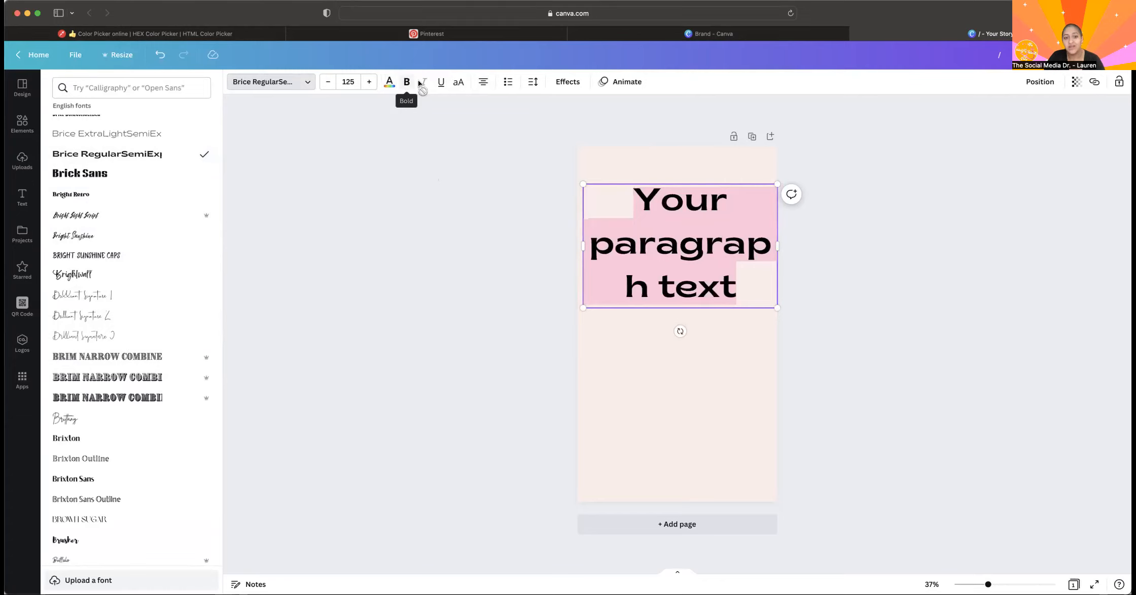
click(94, 379)
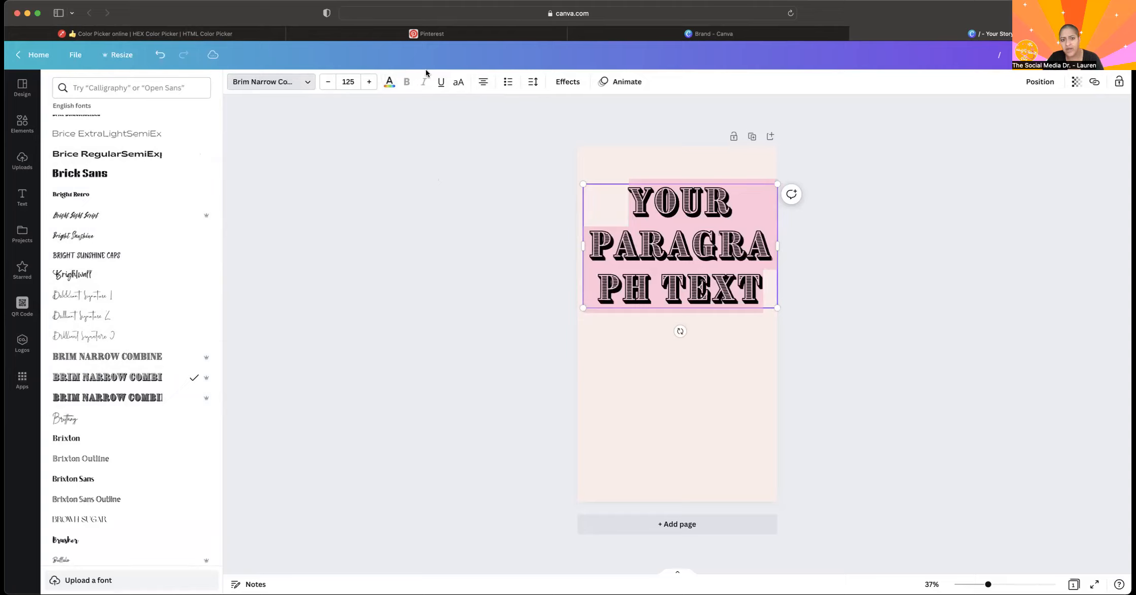
Compare Brixton, Brixton Sans and Brown Sugar on the paragraph text and apply the Bugaki font.
click(90, 439)
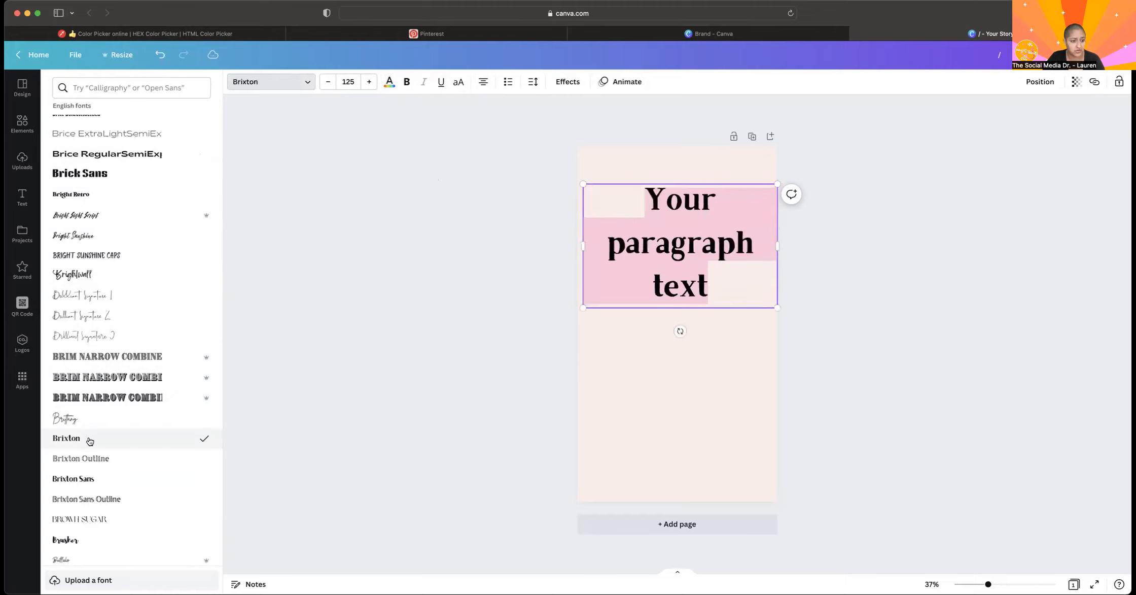
click(87, 485)
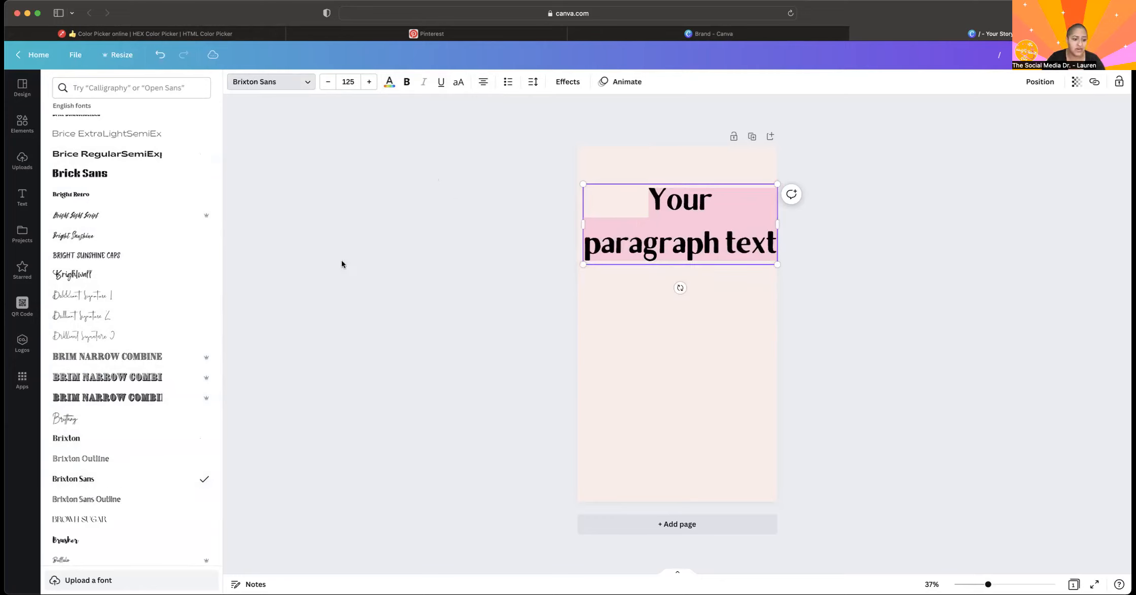
click(111, 518)
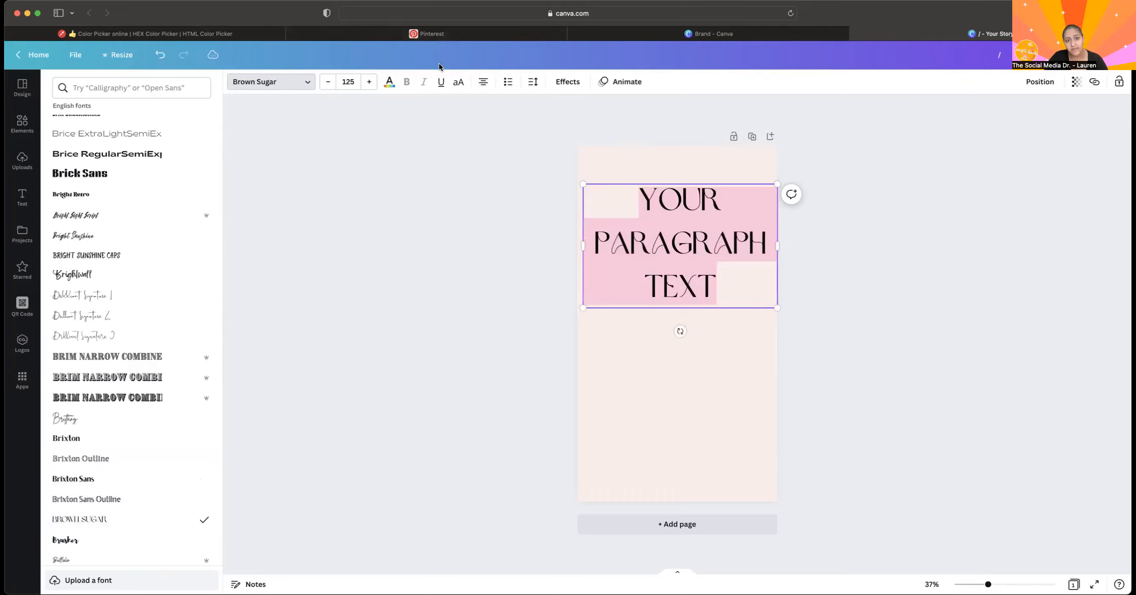
scroll(126, 487, down, 3)
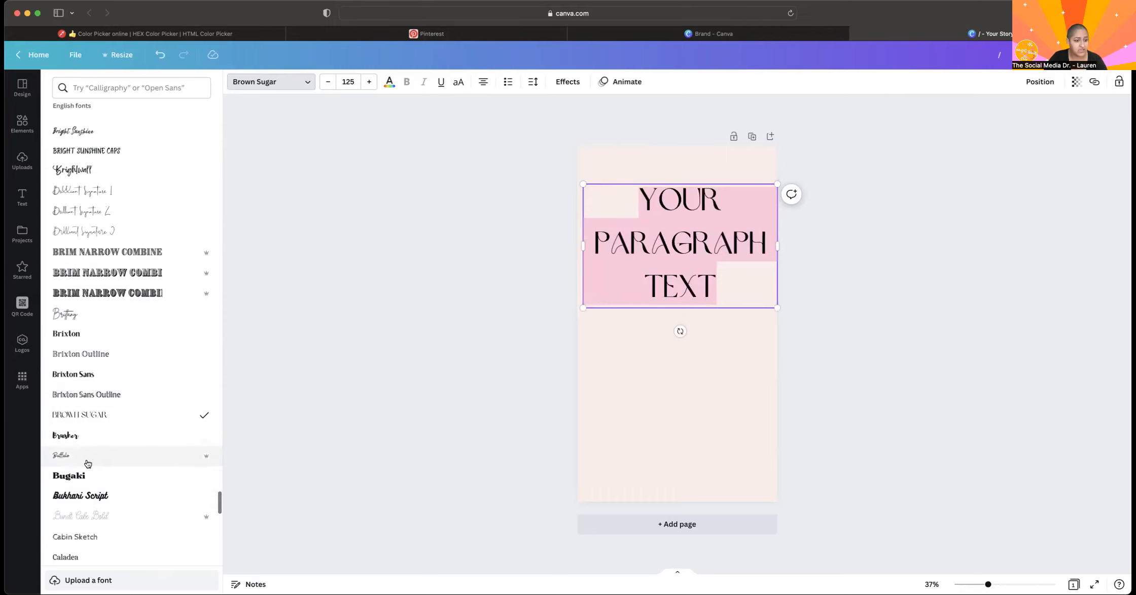
click(71, 480)
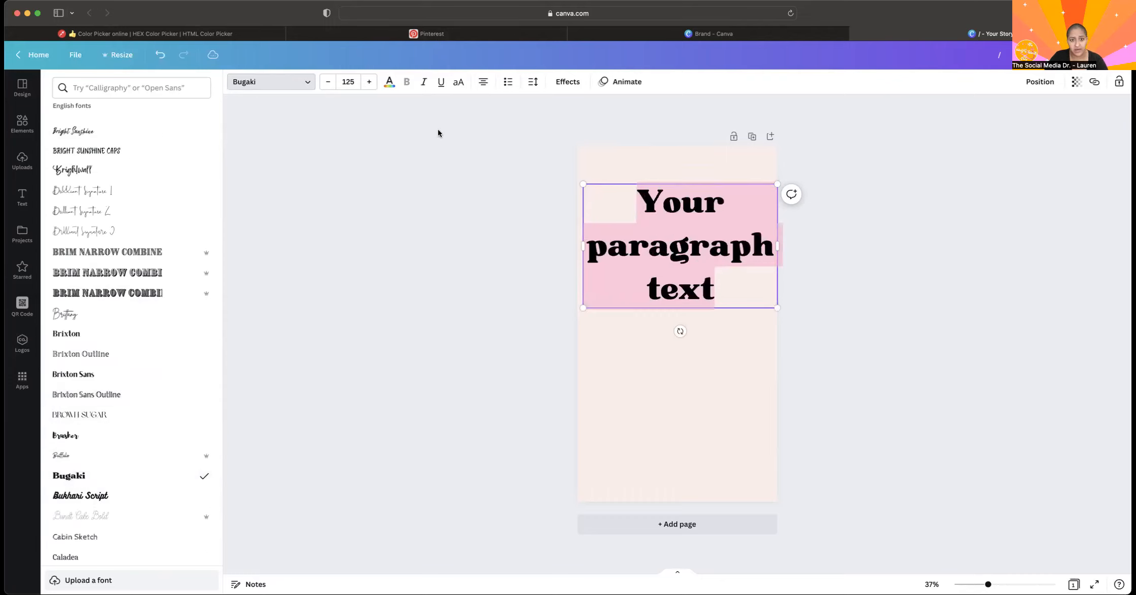
click(445, 110)
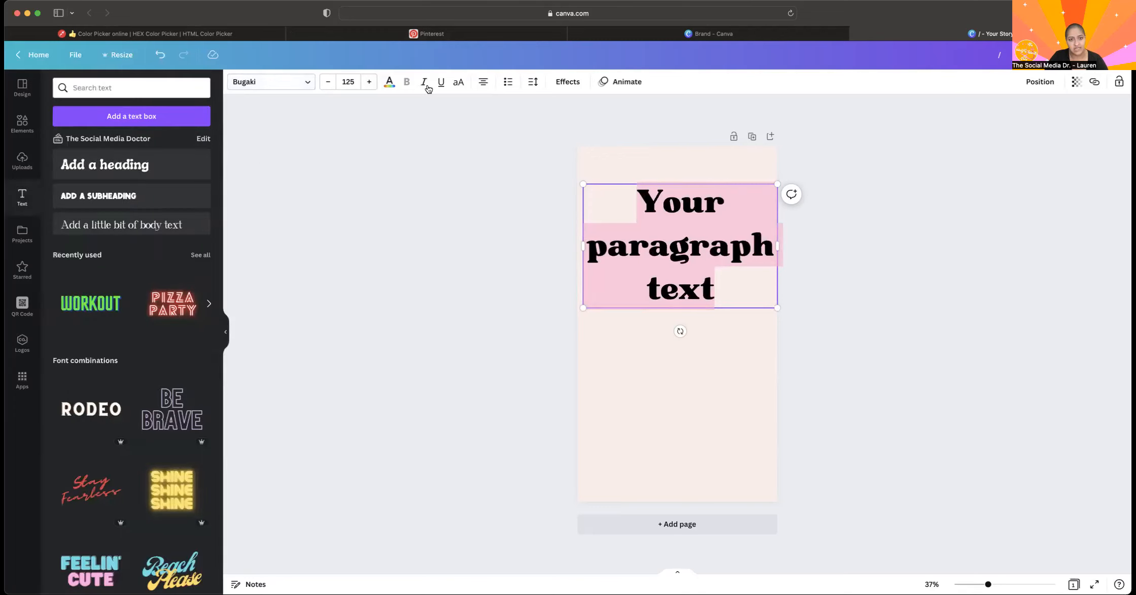
Demonstrate uppercase, bulleted and numbered list formatting on the paragraph text, turning each one back off.
click(459, 82)
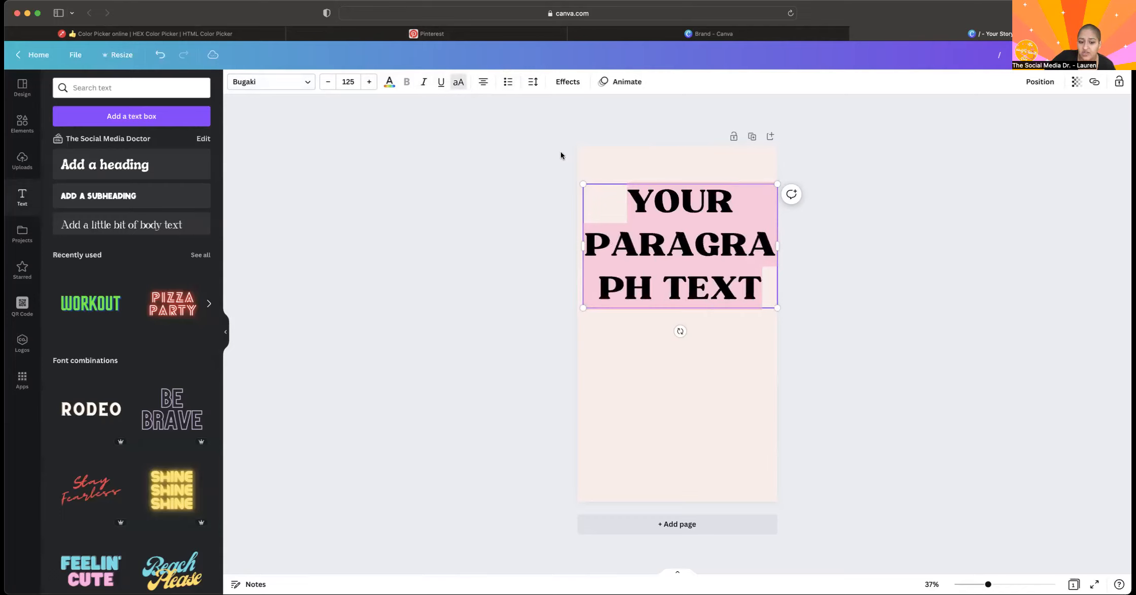
click(455, 84)
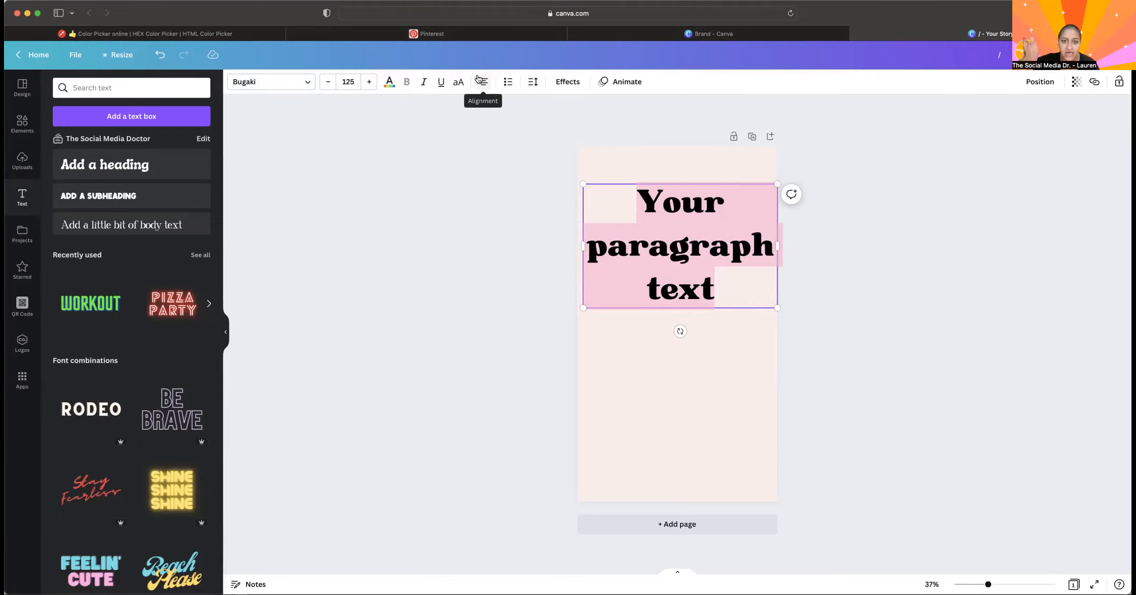
click(511, 86)
click(511, 86)
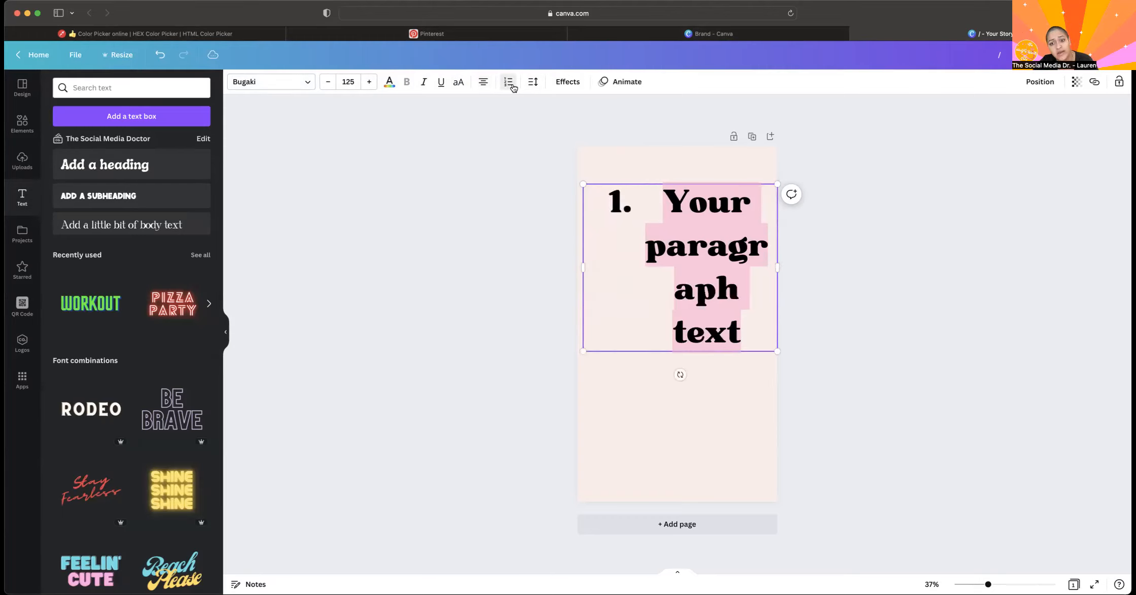
click(511, 86)
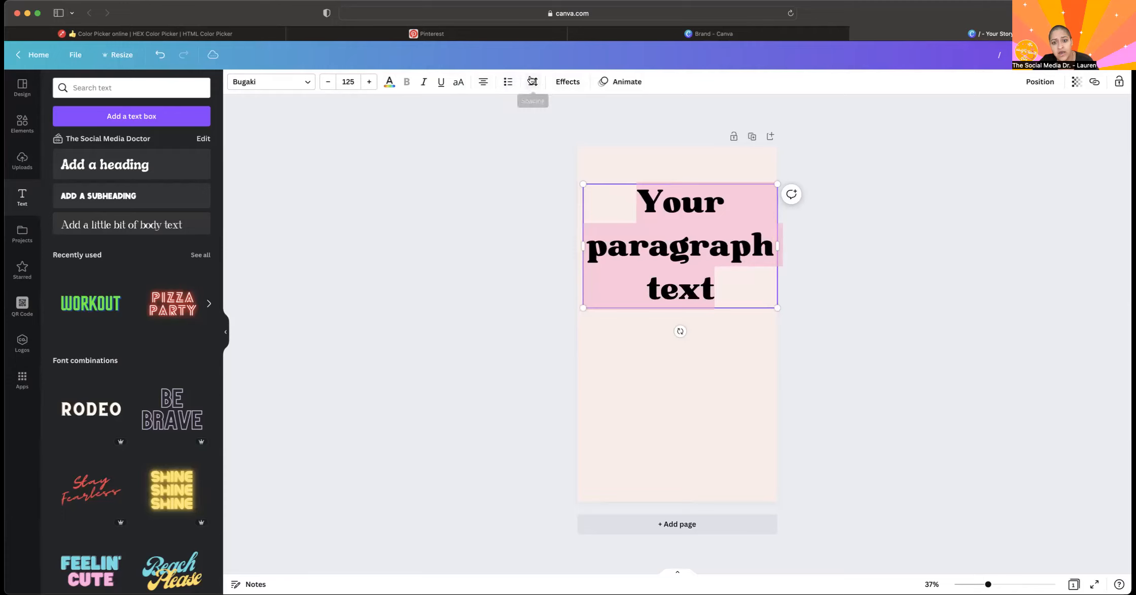
Adjust the paragraph text's spacing to a line spacing of about 1.01 and a letter spacing of about 12.
click(531, 81)
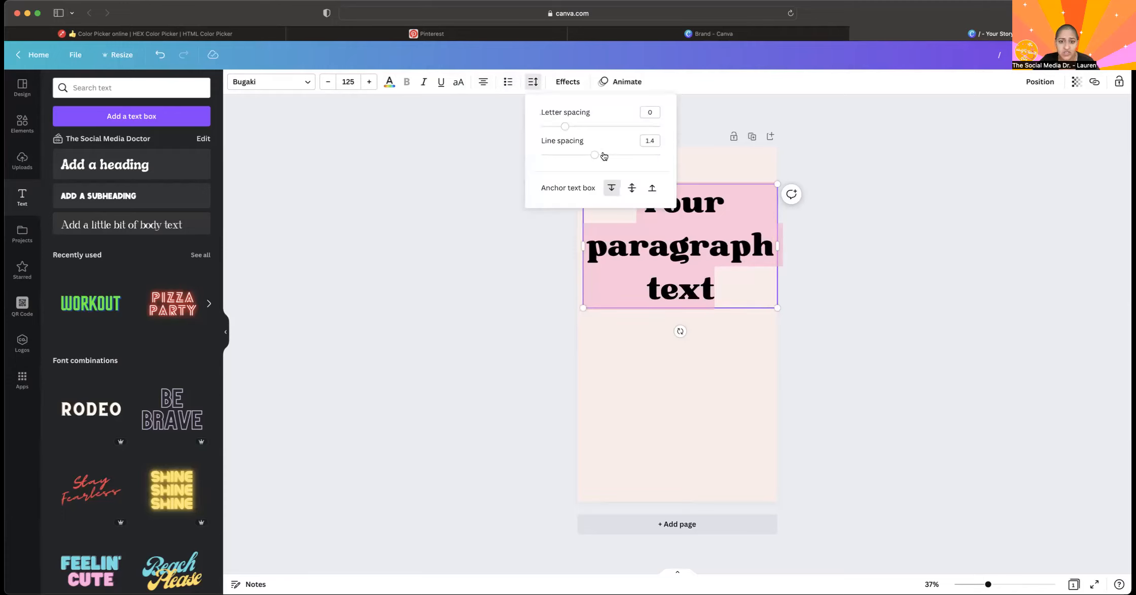
drag(596, 155, 557, 156)
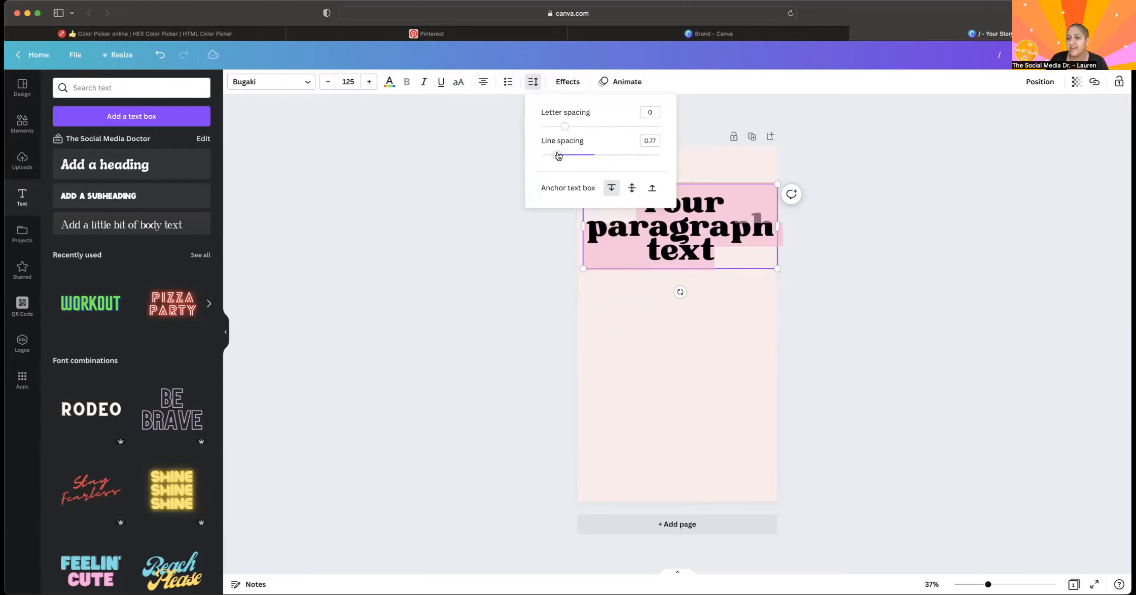
drag(558, 155, 599, 159)
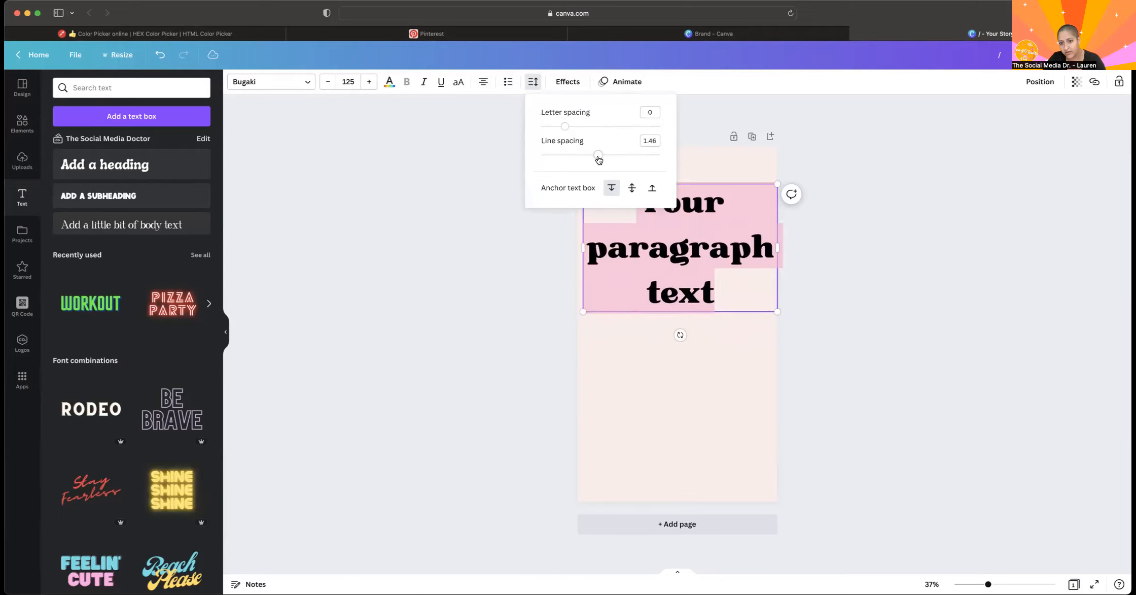
drag(587, 157, 567, 133)
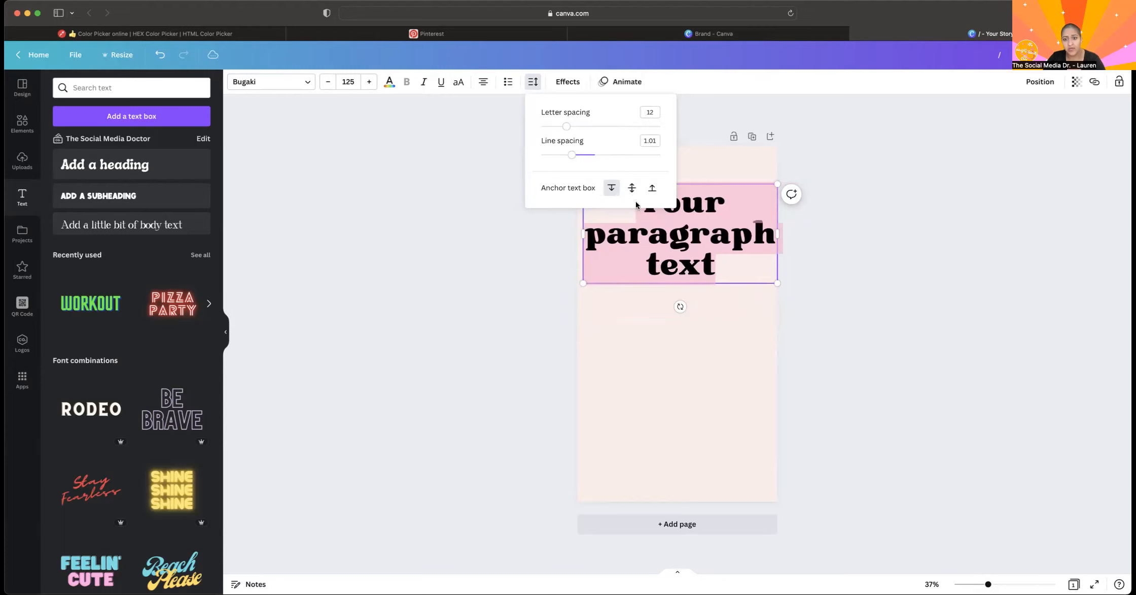
Try the Splice, Echo, Hollow, Background and Neon effects on the paragraph text.
click(568, 83)
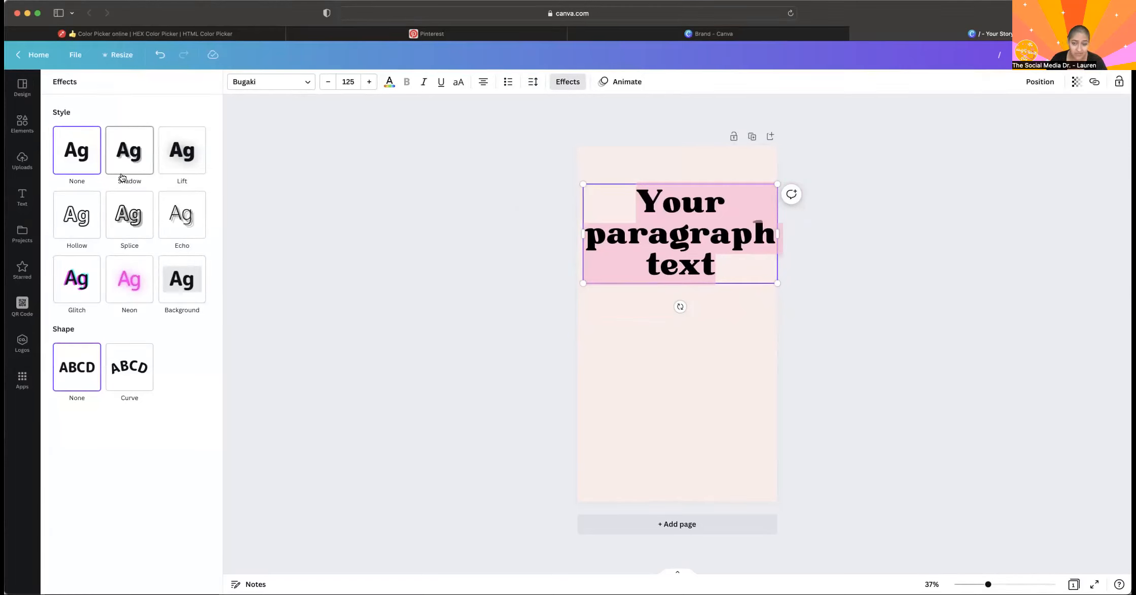
click(131, 219)
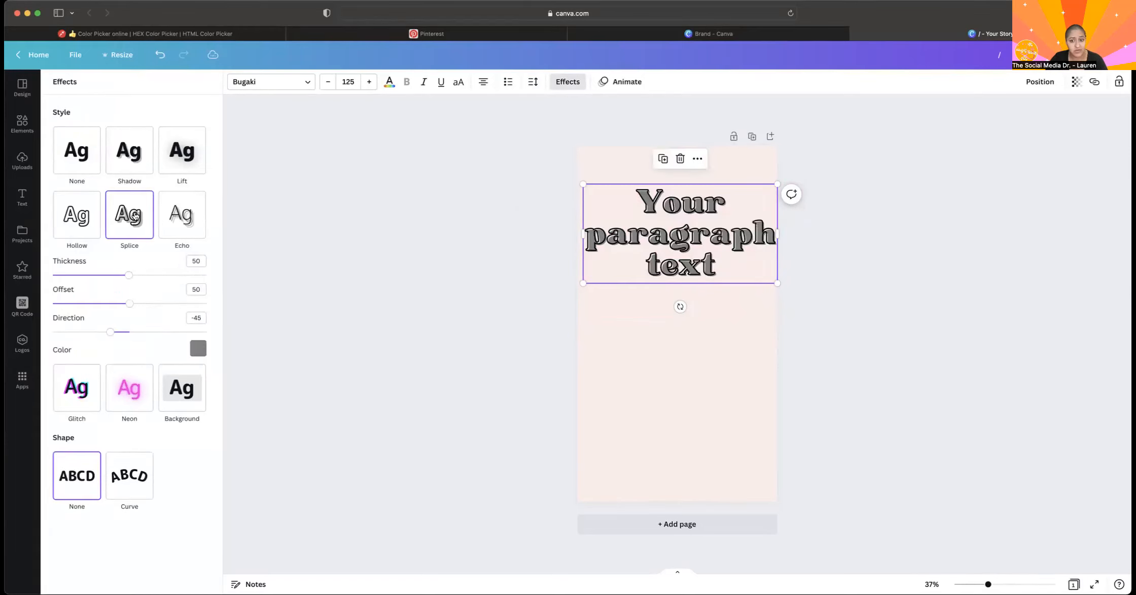
click(185, 233)
click(76, 220)
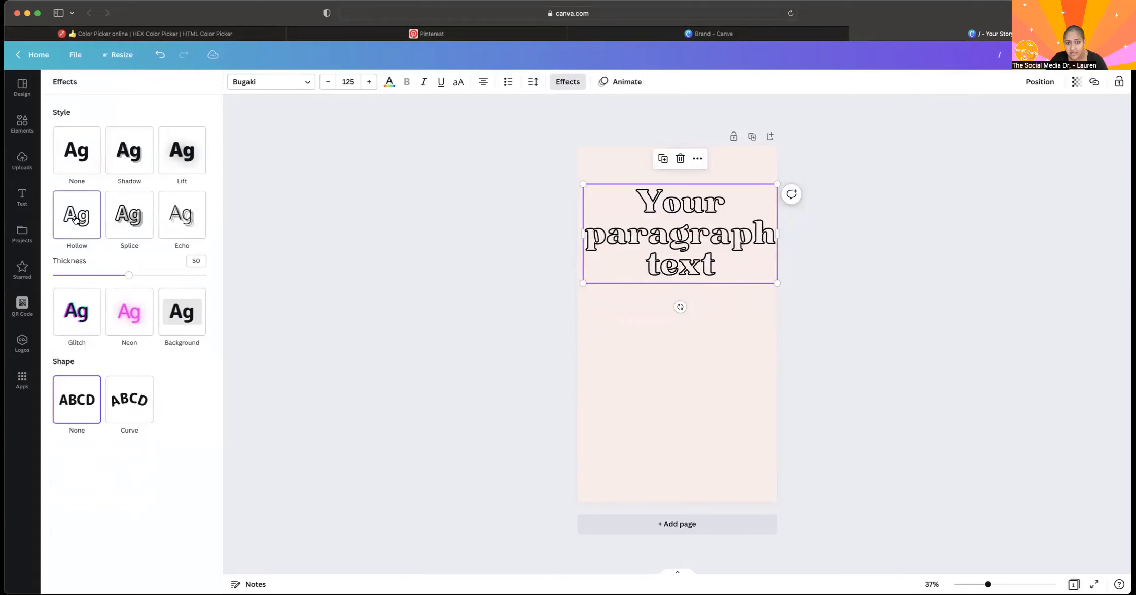
click(180, 324)
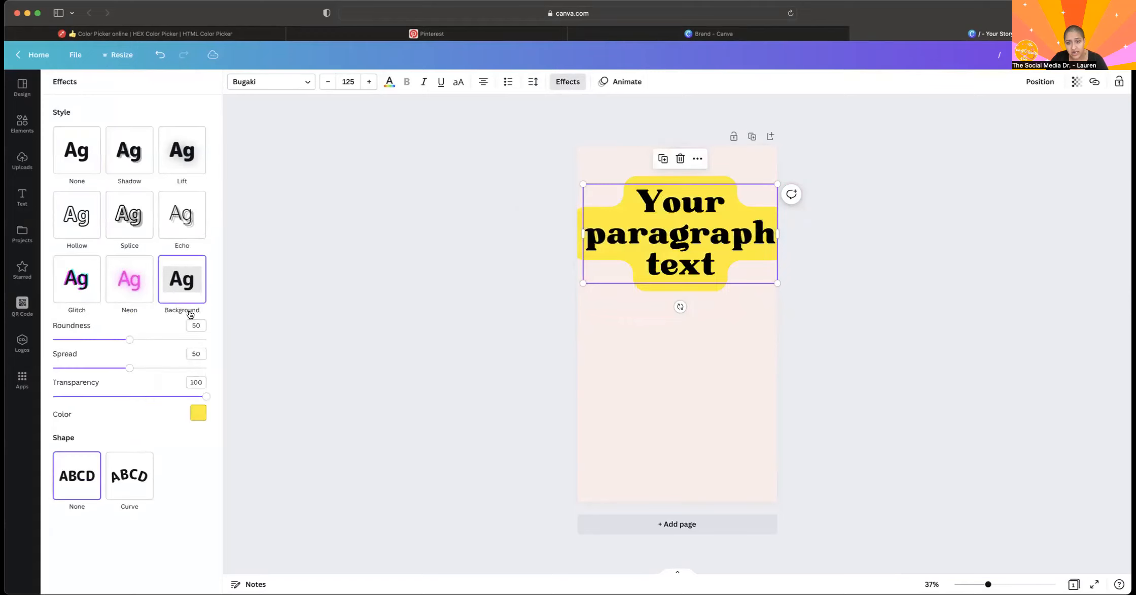
click(130, 295)
Try the Curve shape on the paragraph text, apply the Glitch effect, and set the shape back to None.
click(130, 399)
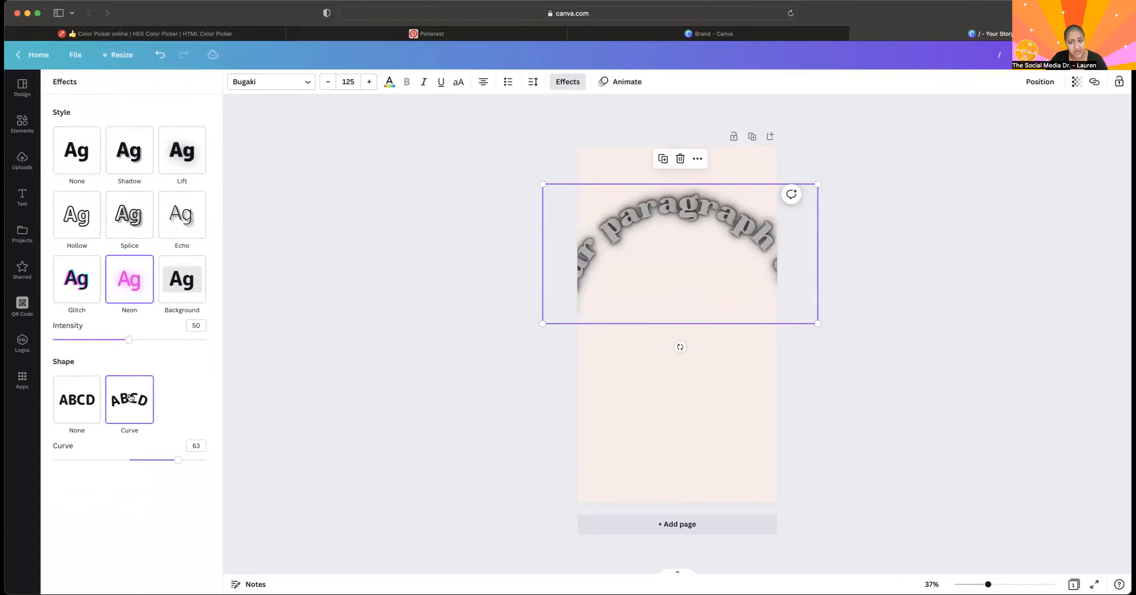
click(71, 284)
click(629, 80)
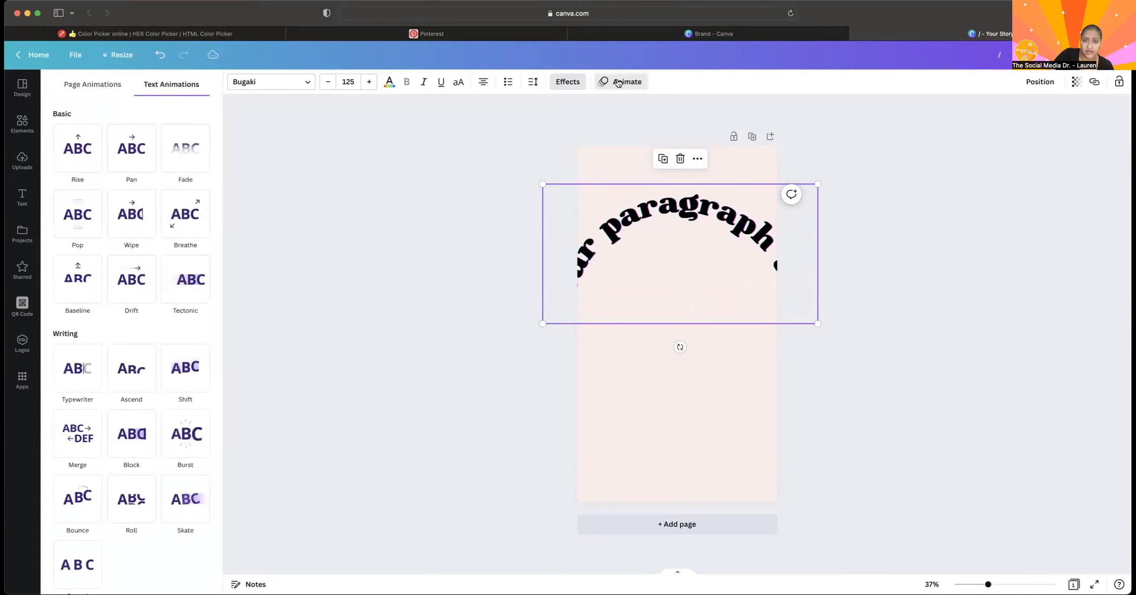
click(575, 81)
click(77, 447)
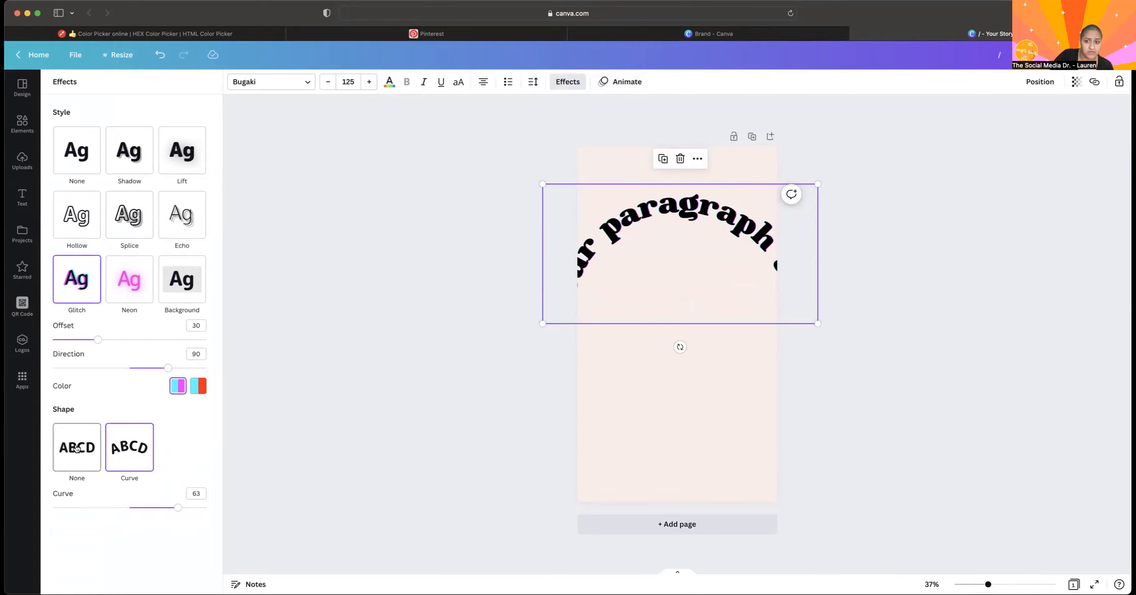
Look through the text animation options, the saved projects and the starred items.
click(627, 80)
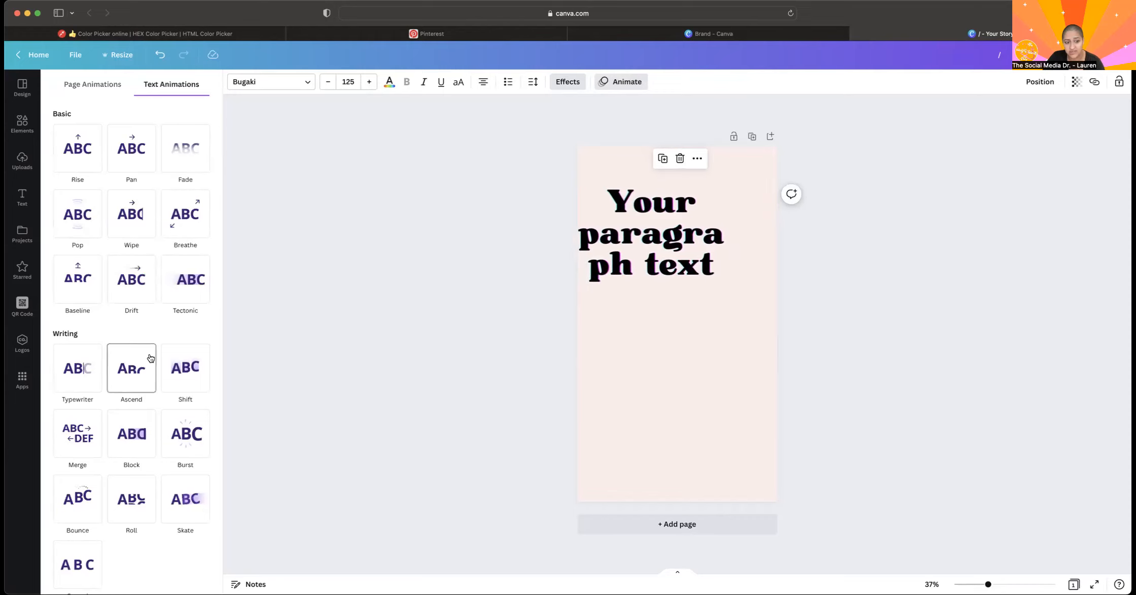
click(406, 233)
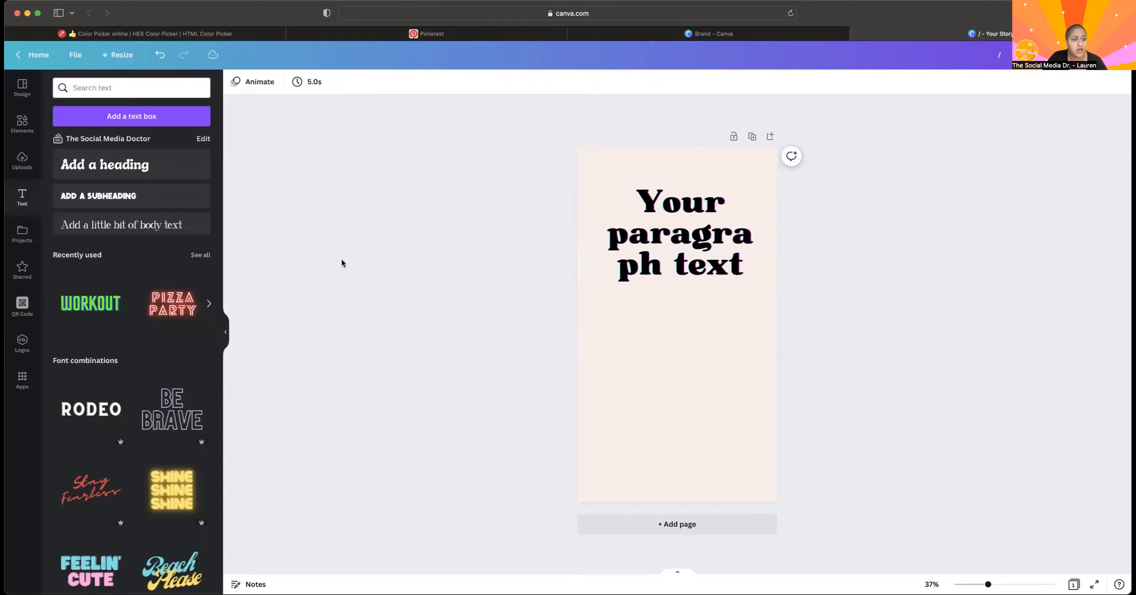
click(22, 234)
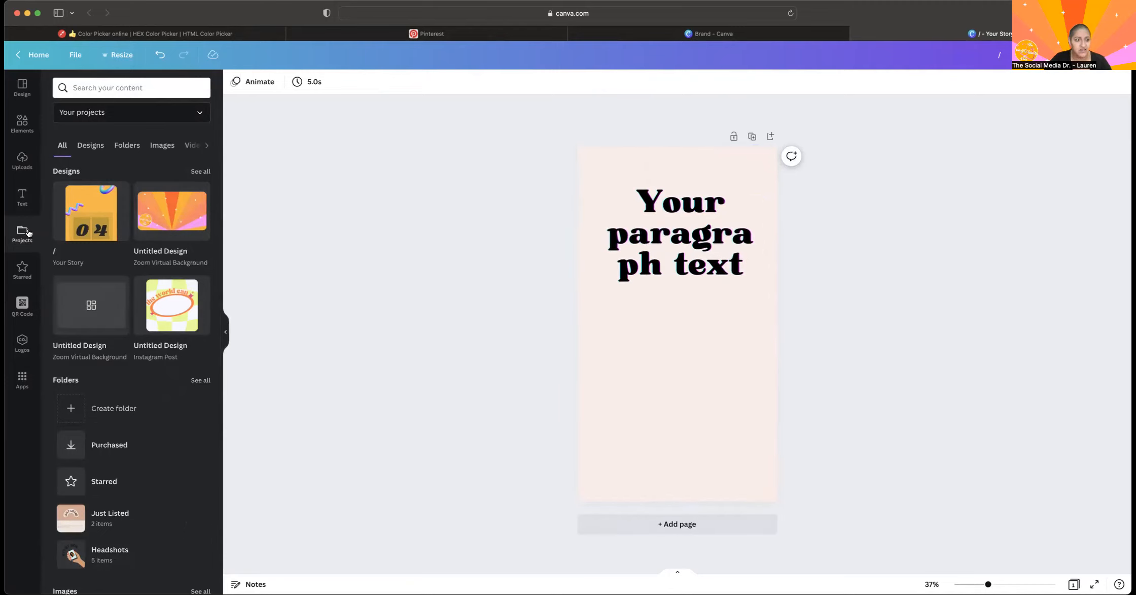
click(23, 271)
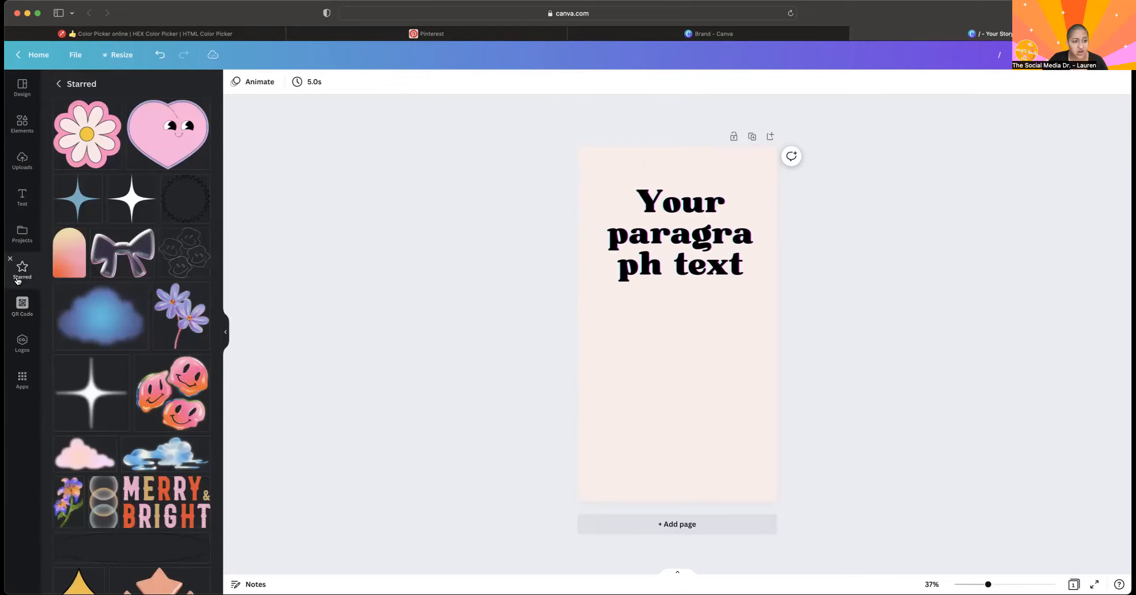
Add the woman with kettlebell graphic to the page below the paragraph text and star it.
click(21, 121)
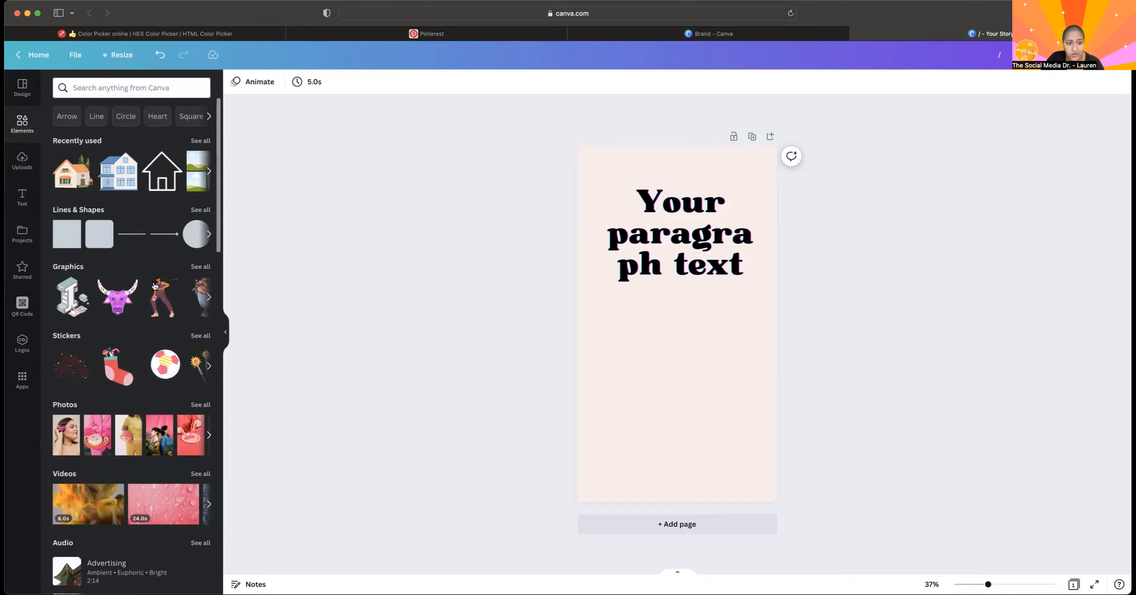
click(157, 300)
drag(678, 321, 677, 375)
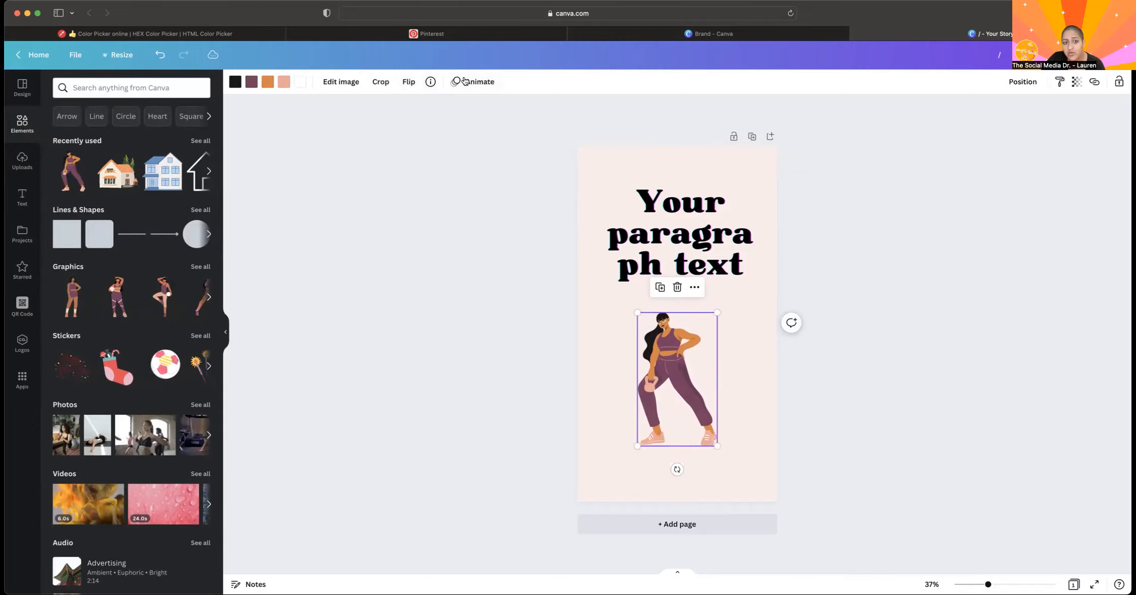
click(431, 82)
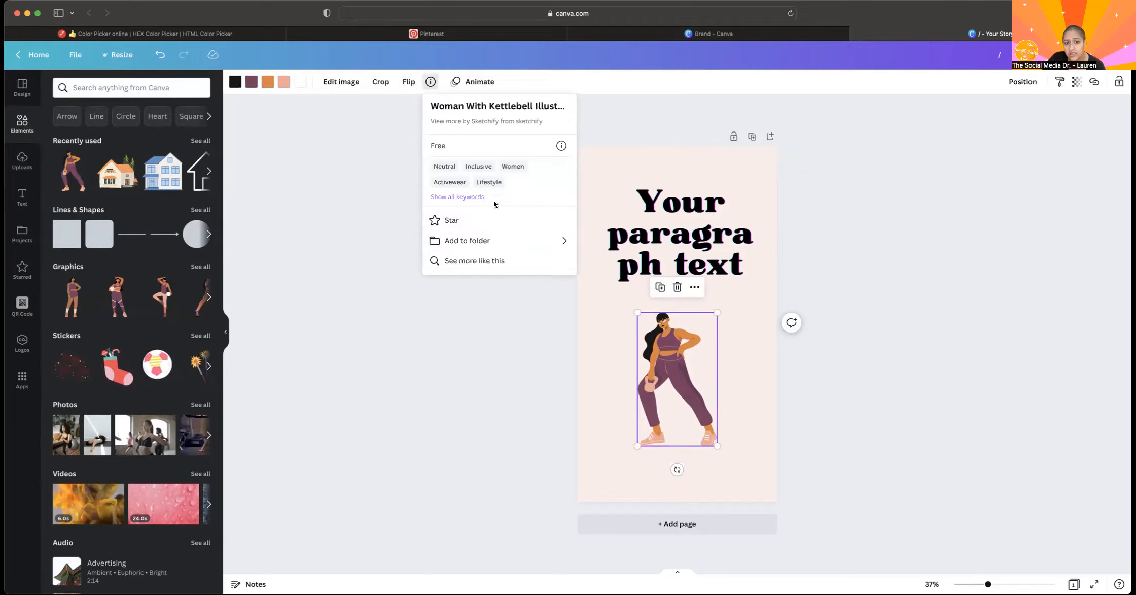
click(471, 217)
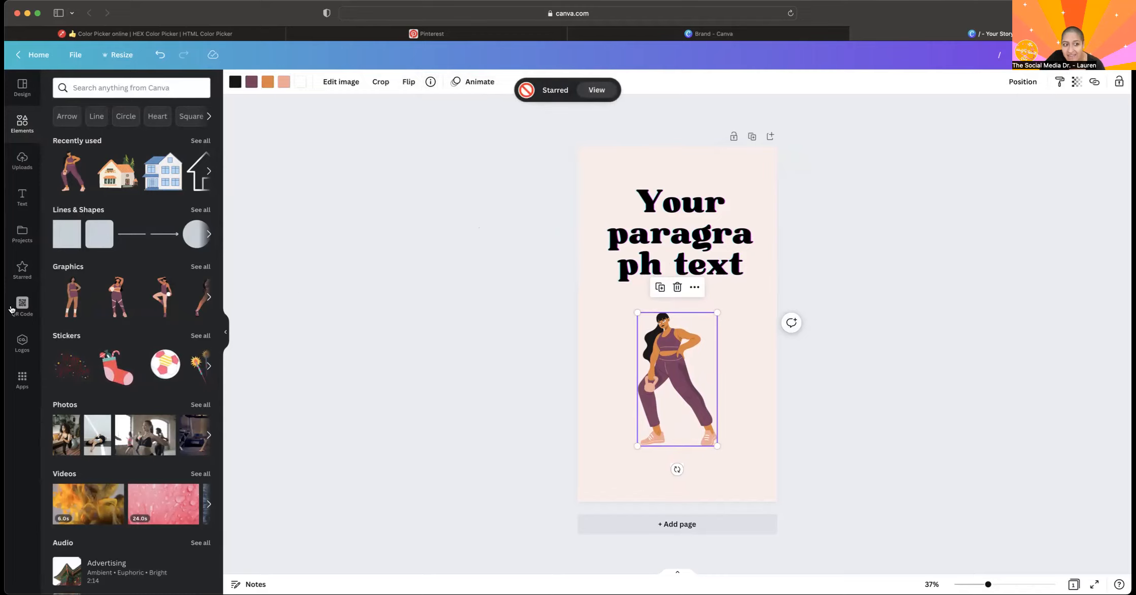
Browse the collection of starred graphics from start to end.
click(21, 269)
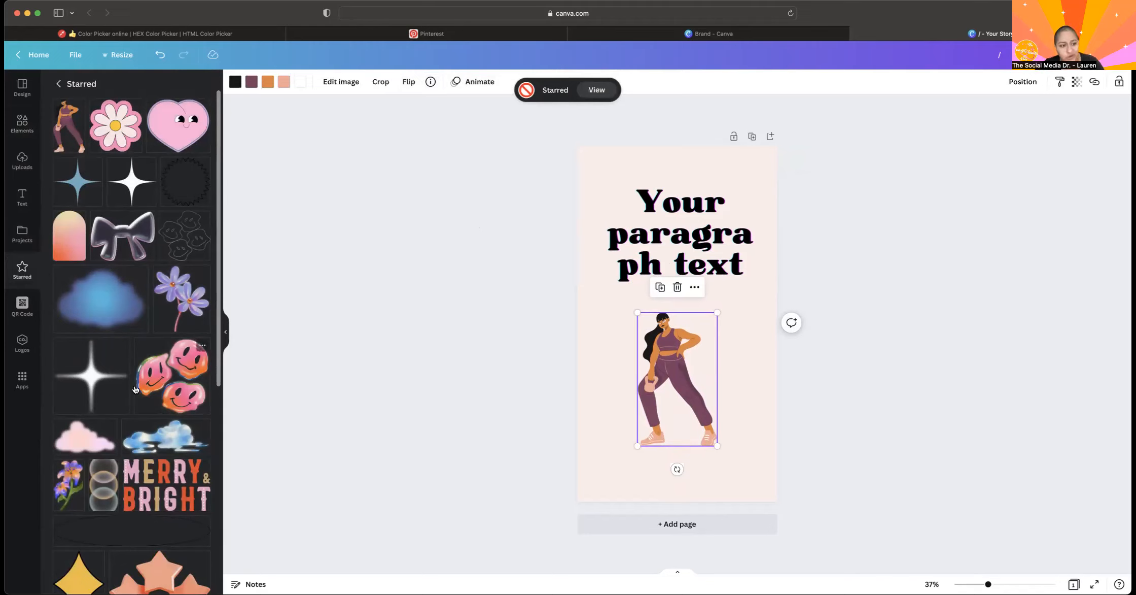
scroll(134, 389, down, 15)
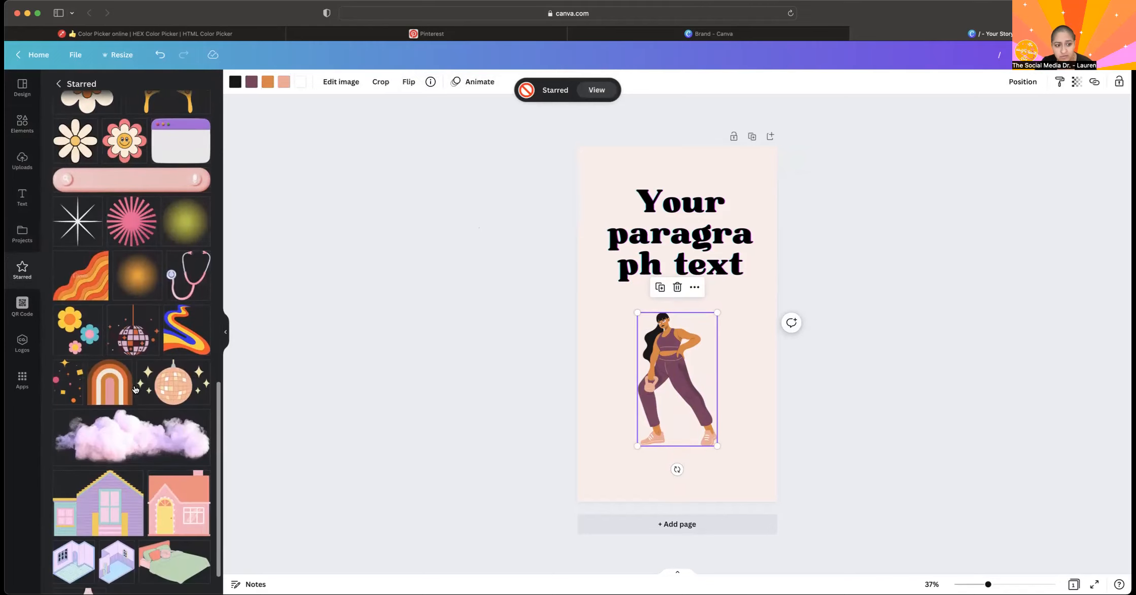
scroll(135, 389, down, 2)
scroll(134, 382, up, 10)
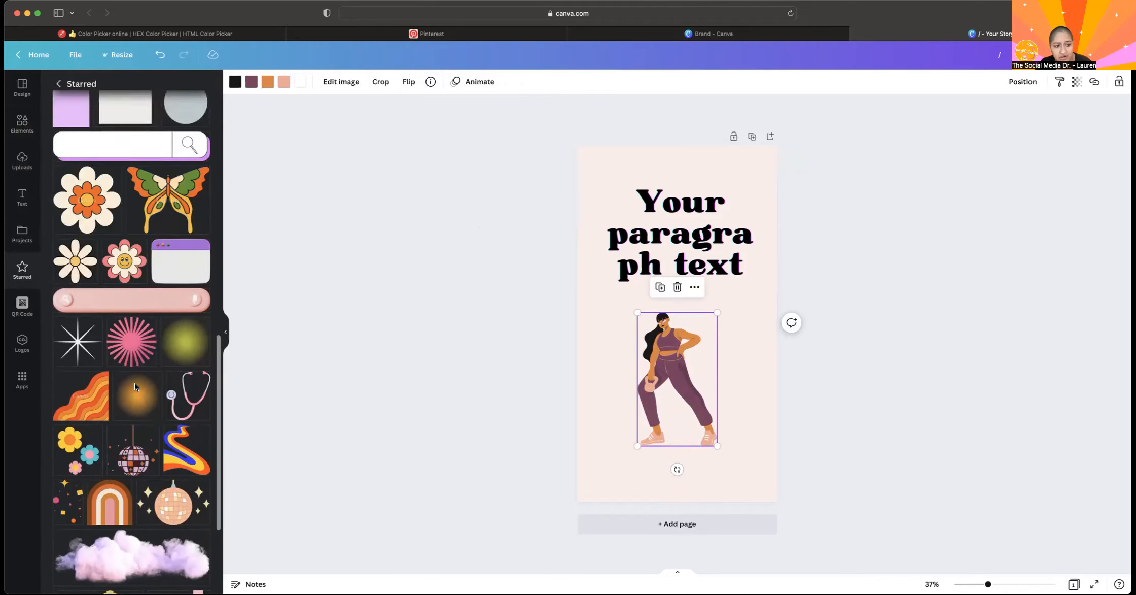
scroll(134, 382, up, 2)
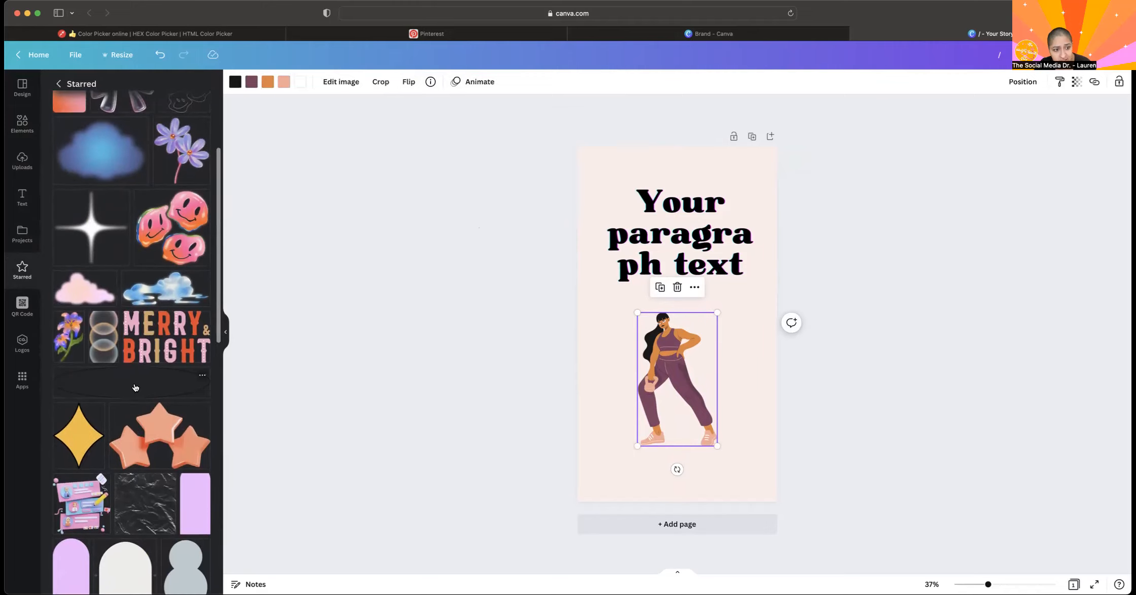
scroll(134, 388, up, 5)
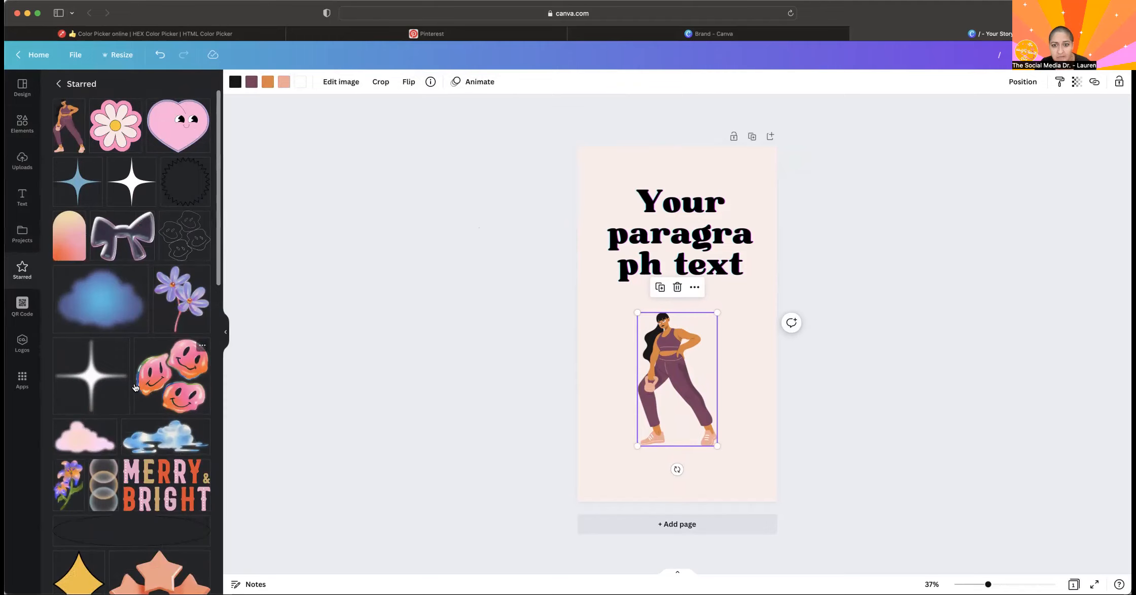
Remove the star from the woman with kettlebell graphic and deselect it.
click(430, 82)
click(445, 225)
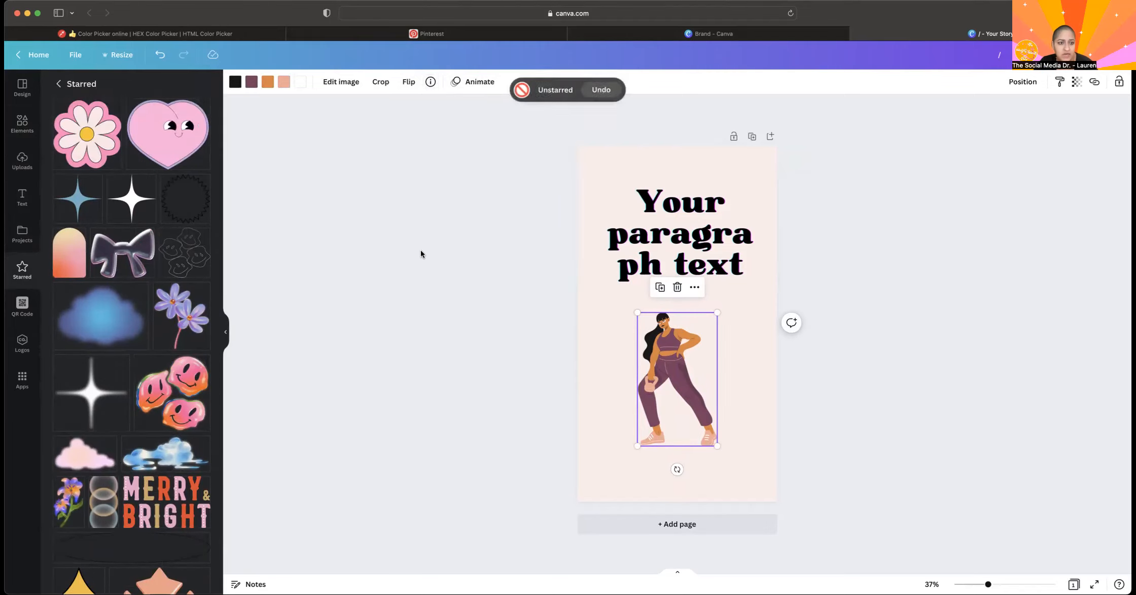
click(396, 167)
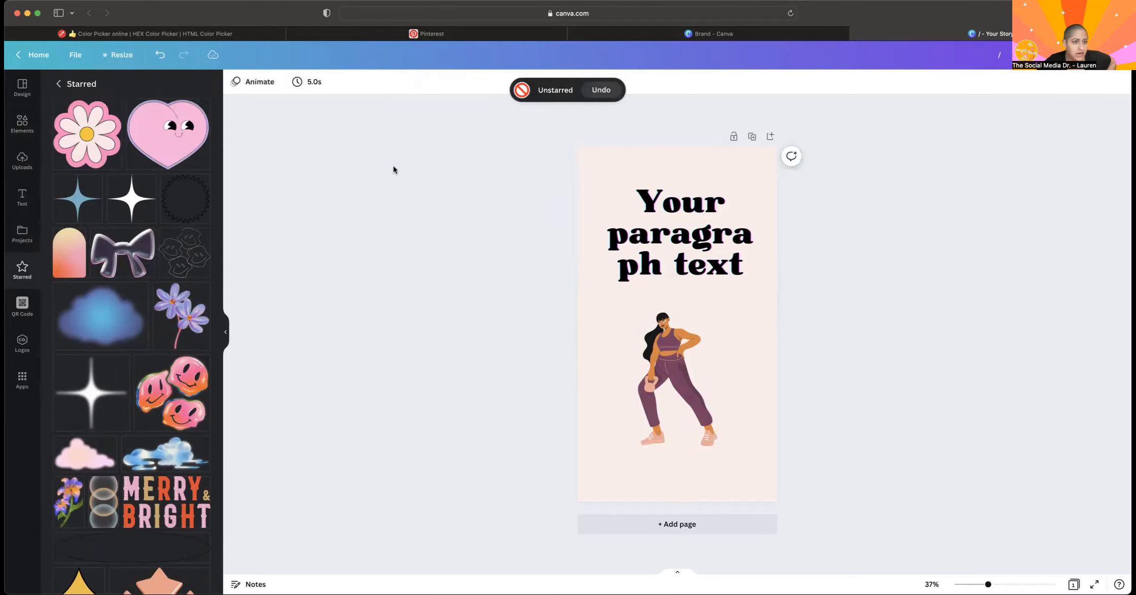
Remove the QR Code app from the sidebar and delete the woman with kettlebell graphic from the page.
click(59, 84)
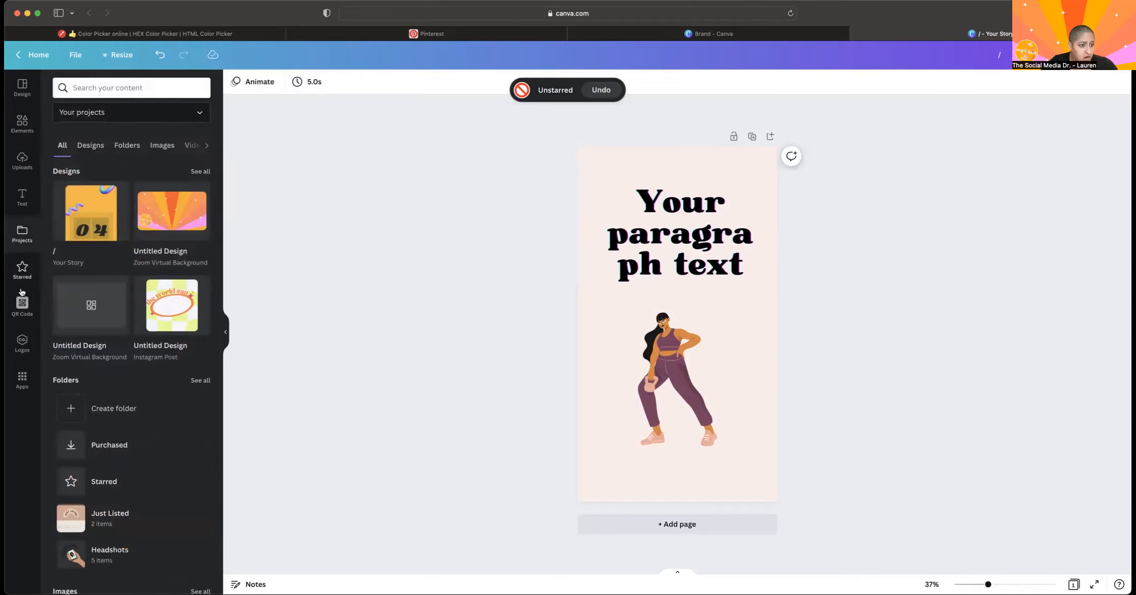
click(20, 315)
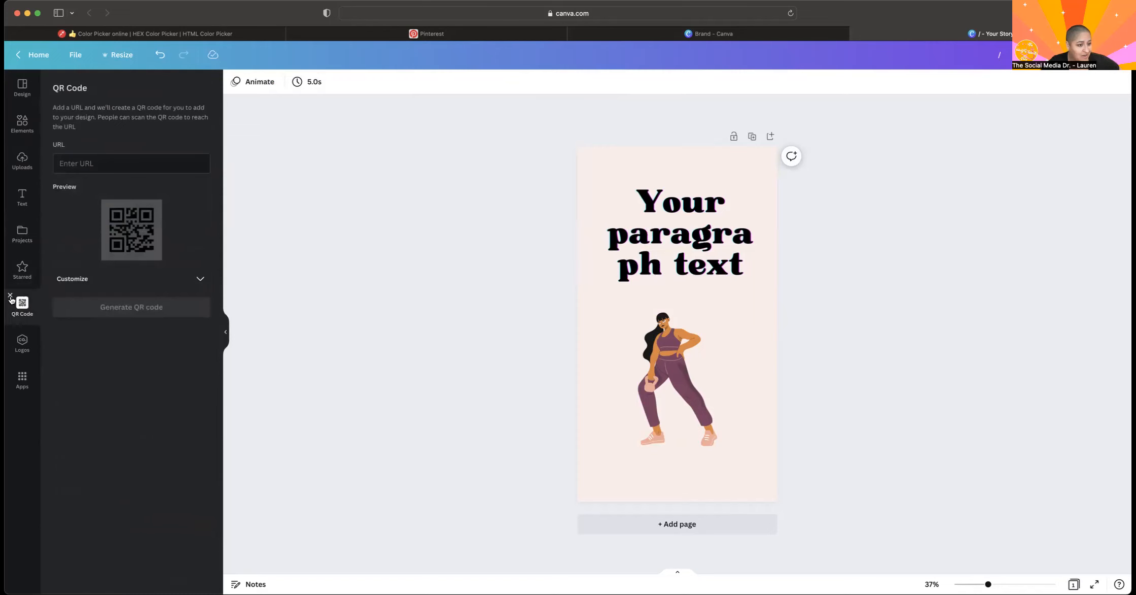
click(10, 295)
click(670, 366)
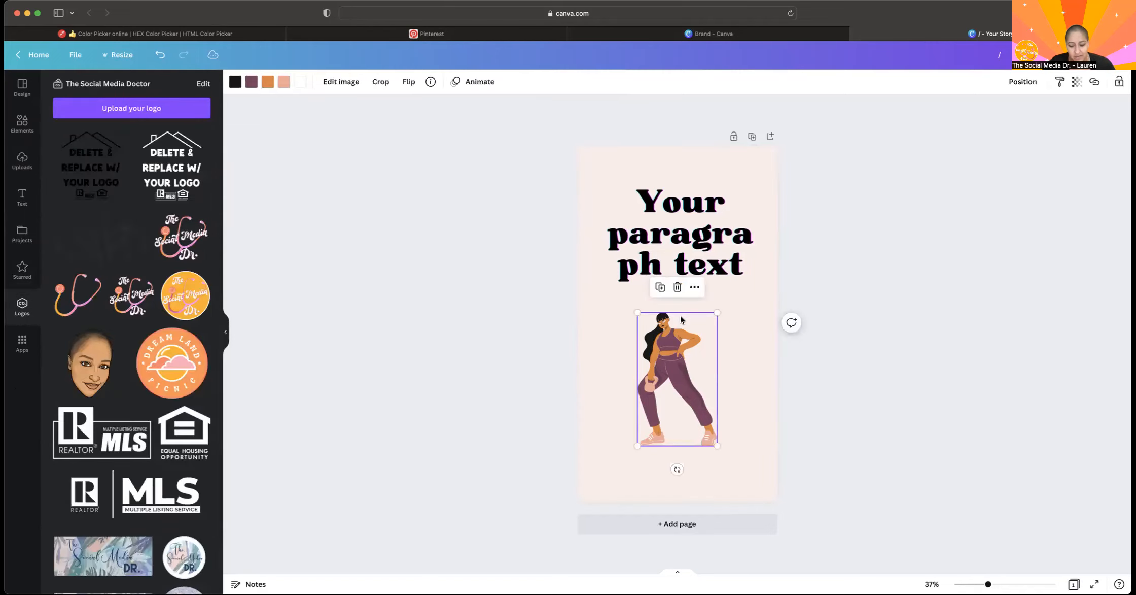
key(Delete)
Browse the available Canva apps, including the Popular, Create something new, Discover content from and Import your media categories.
click(36, 346)
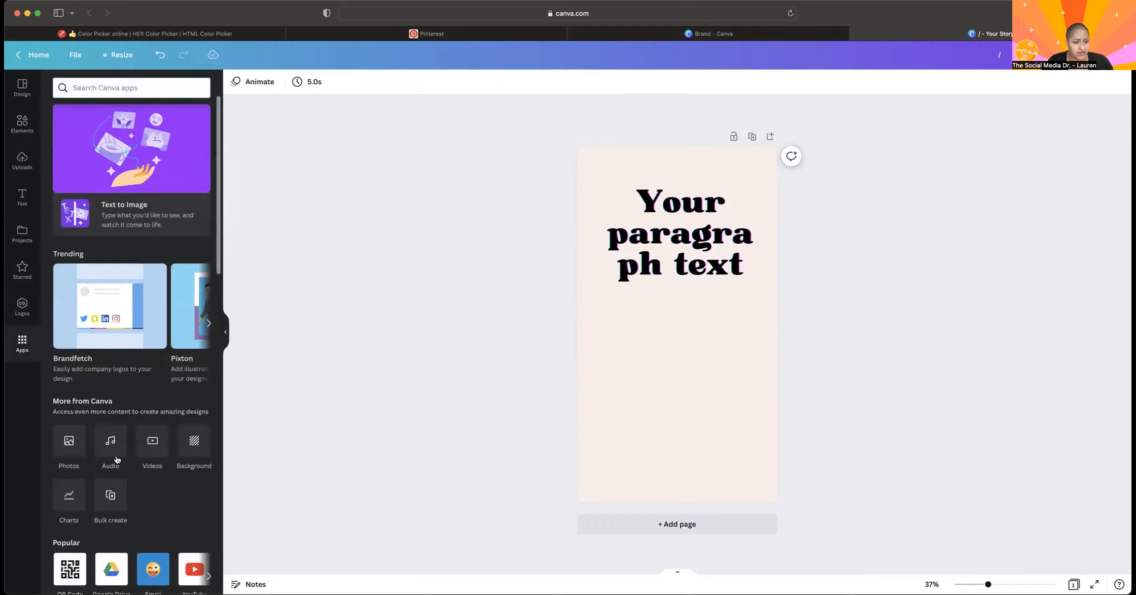
scroll(159, 508, down, 1)
scroll(159, 509, down, 5)
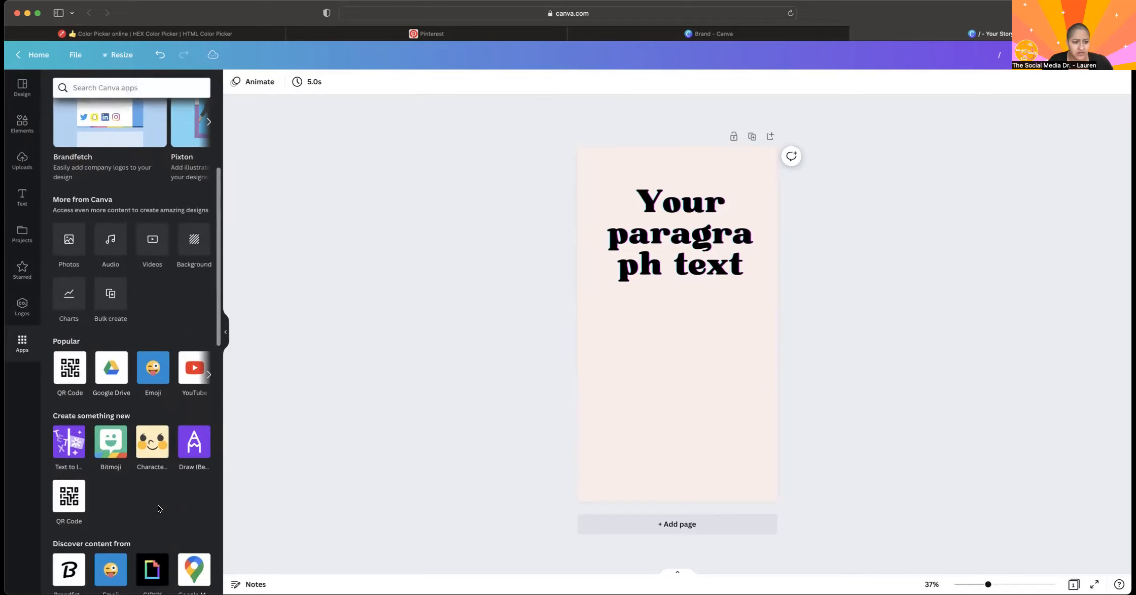
scroll(132, 346, down, 15)
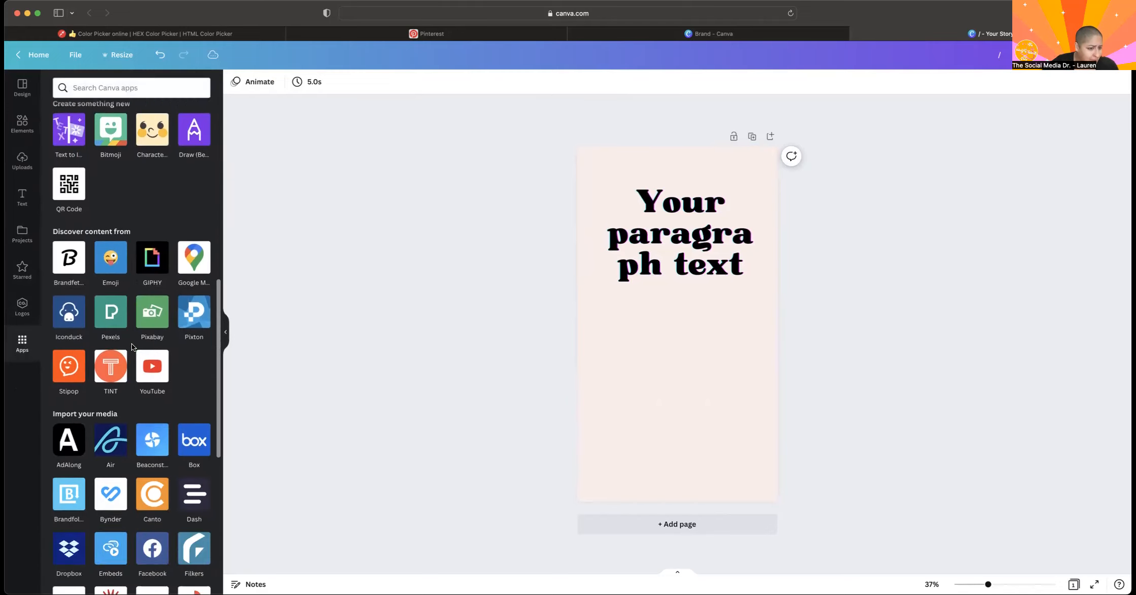
scroll(133, 347, down, 2)
scroll(132, 346, up, 20)
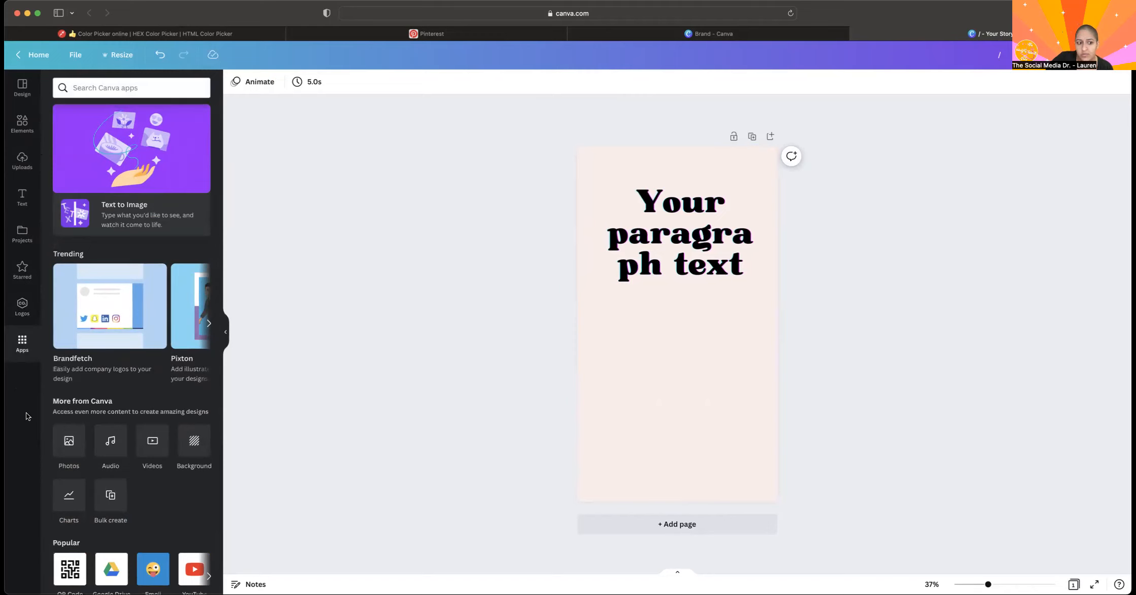
Revisit the starred items and the available apps, and show the Brand Kit logos.
click(13, 300)
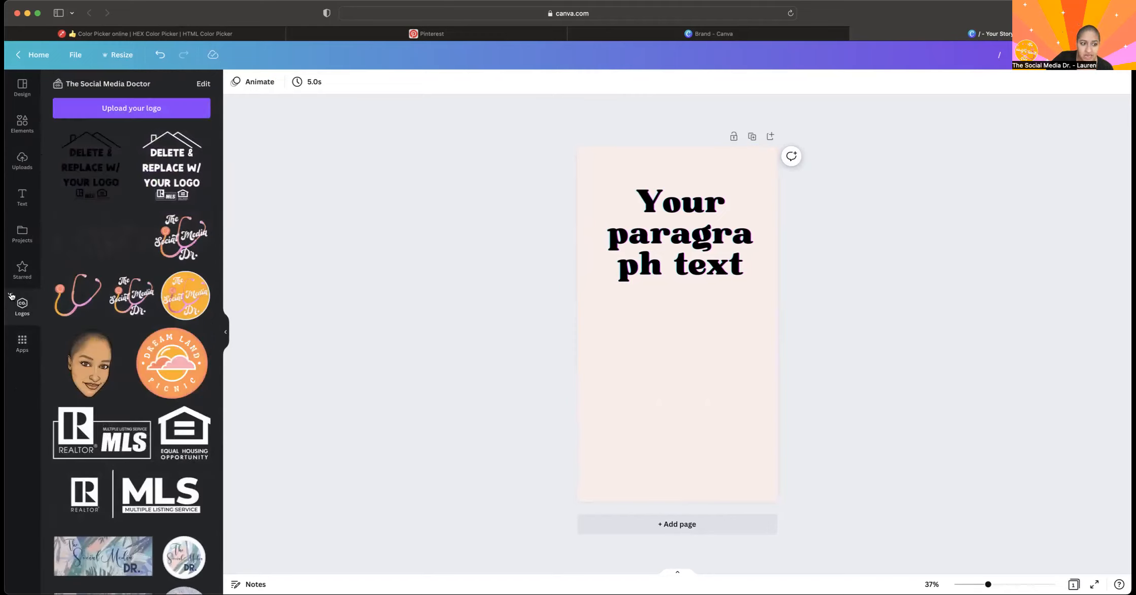
click(14, 265)
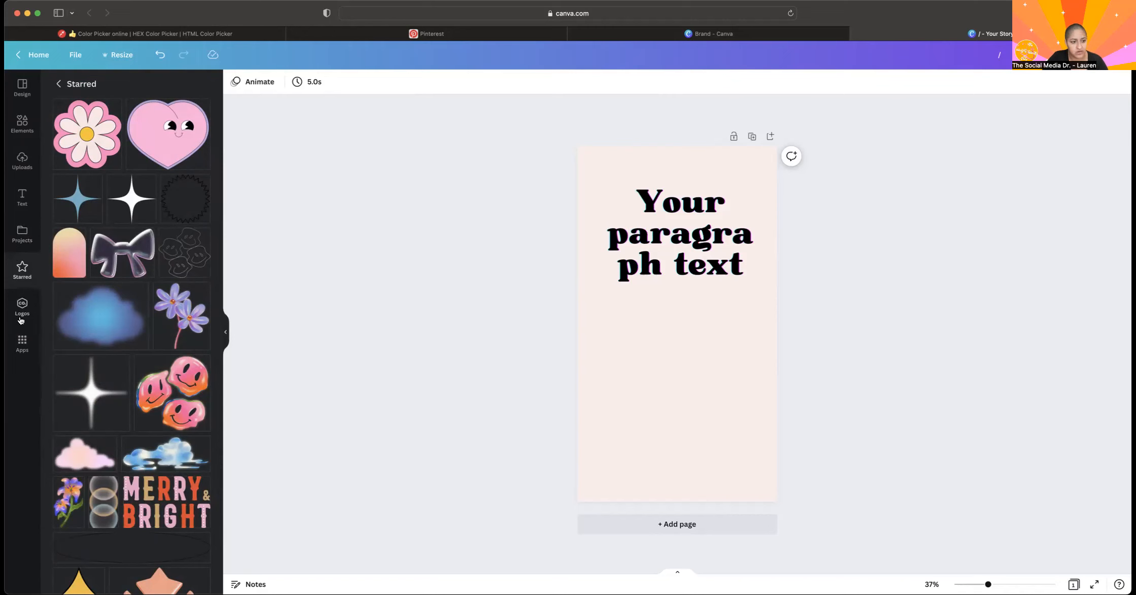
click(26, 350)
click(17, 311)
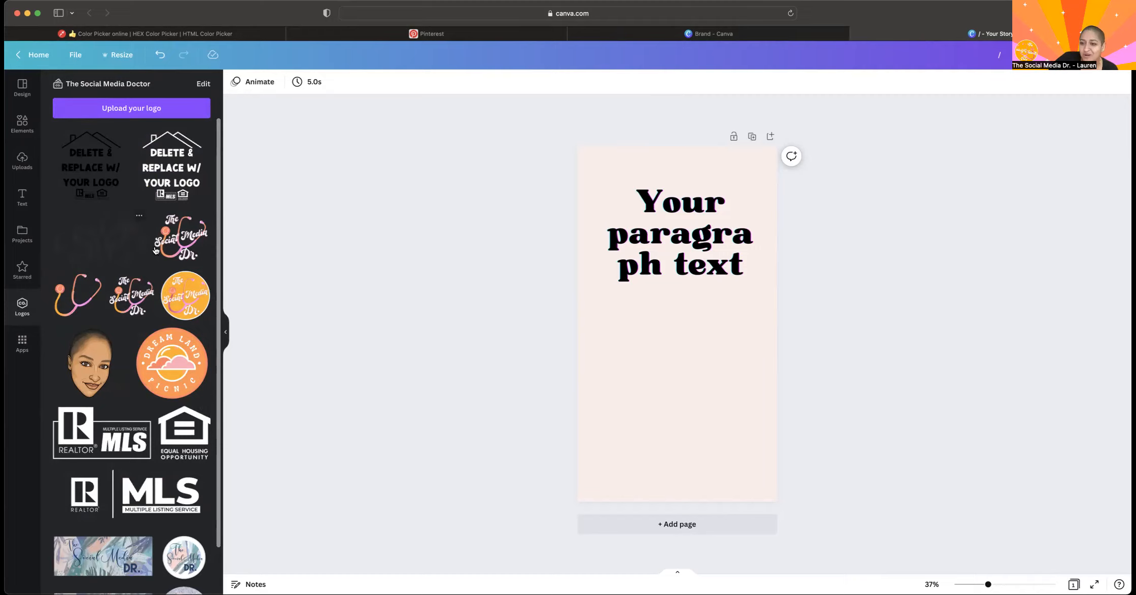
Place the illustrated face logo on the page, delete it again, and return to the apps overview.
click(97, 358)
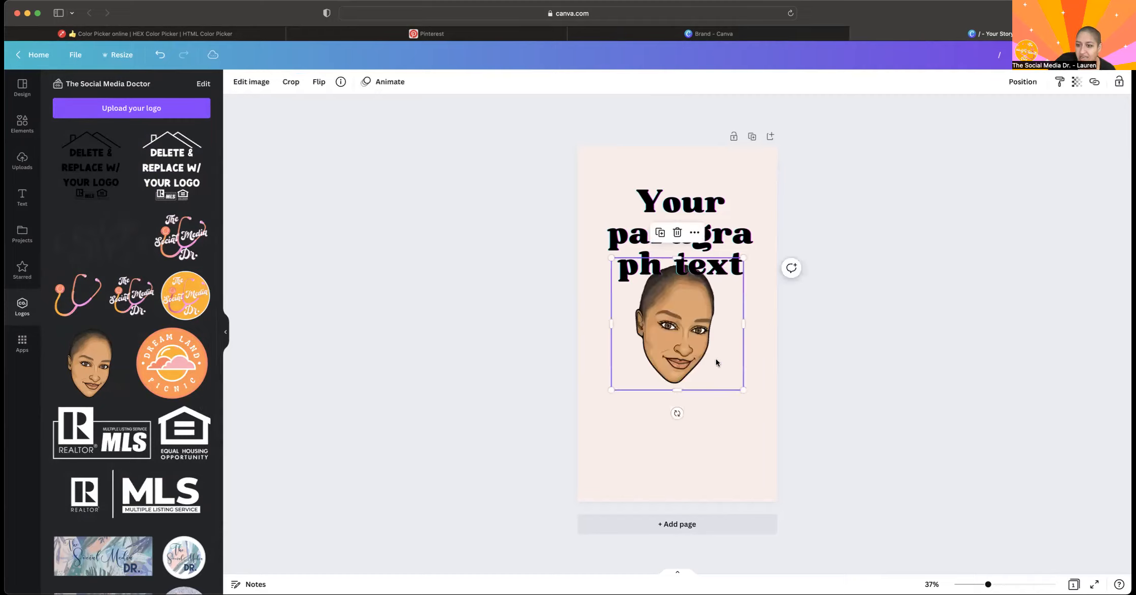
key(BackSpace)
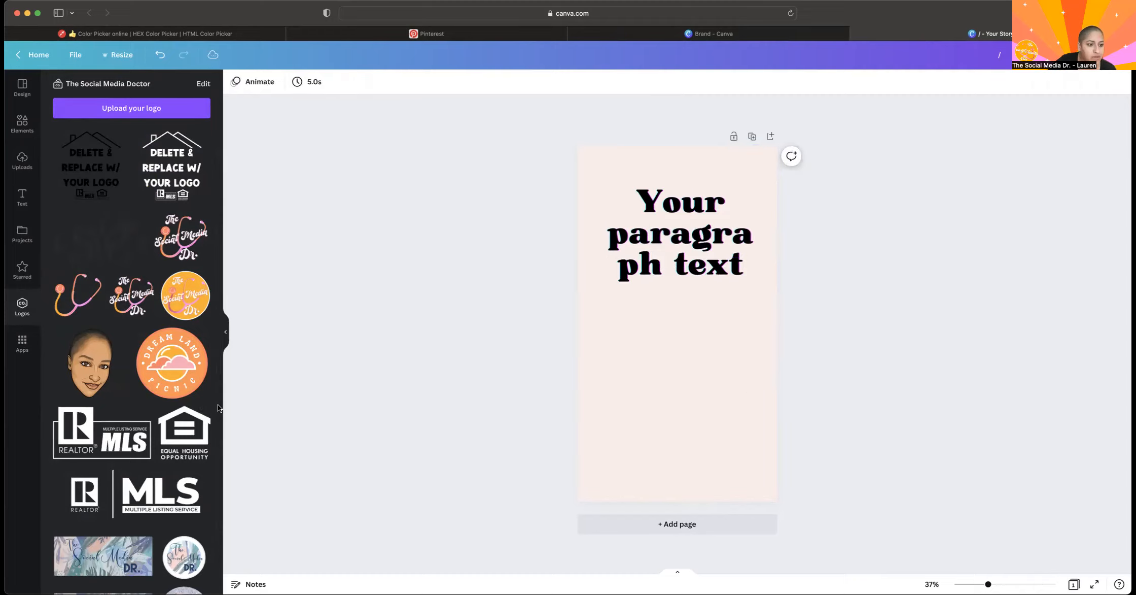
click(22, 342)
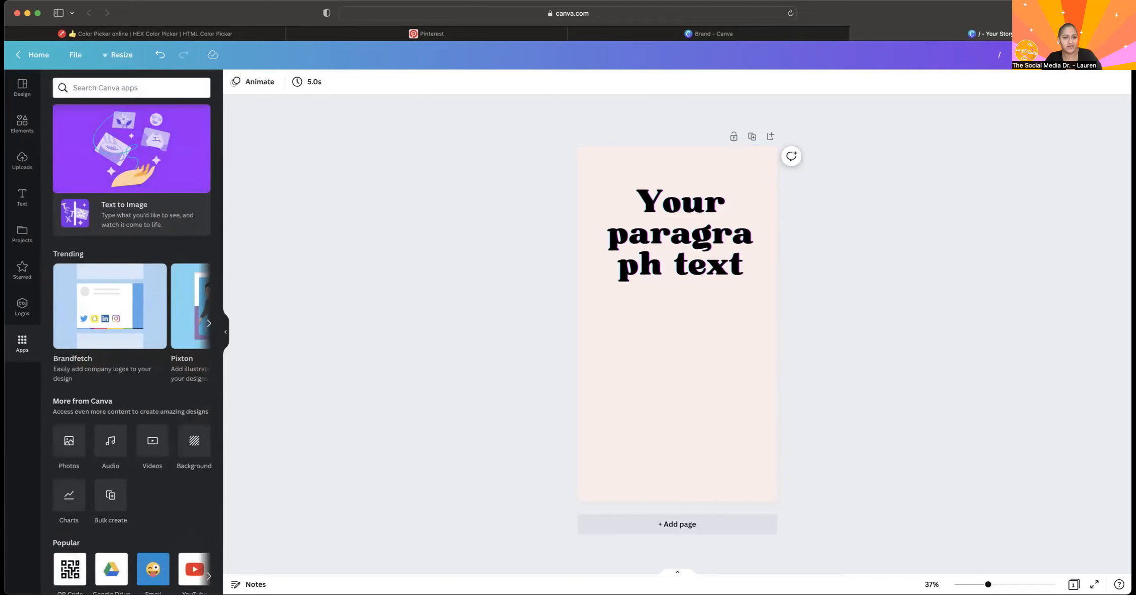
Open the Discover apps page from the Brand page, return to the story design and browse the Trending apps up to Google Maps.
click(709, 34)
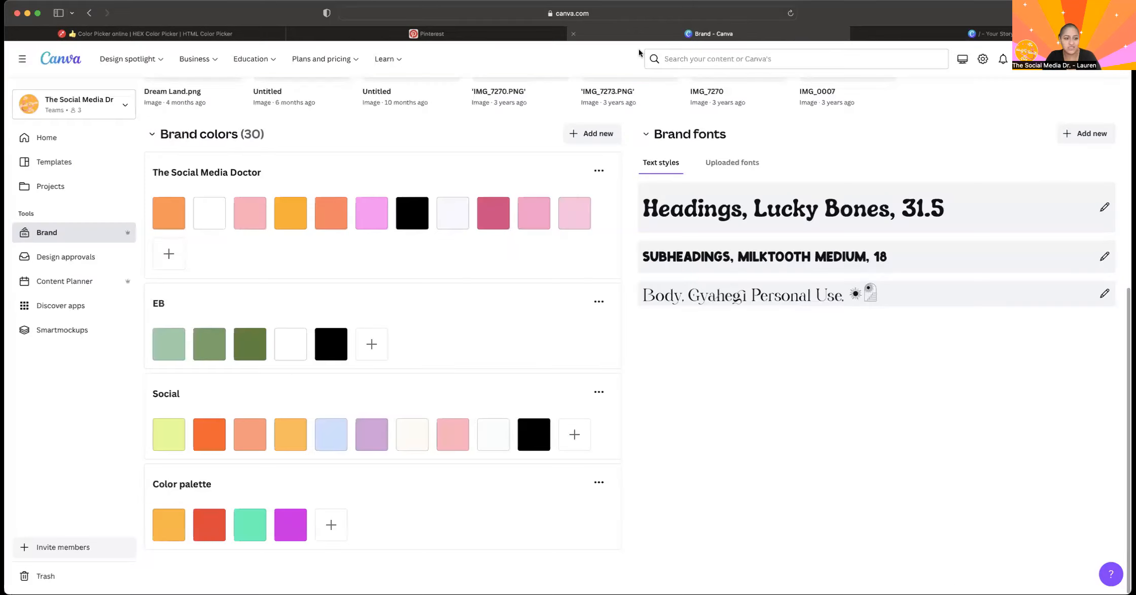
click(59, 303)
click(950, 33)
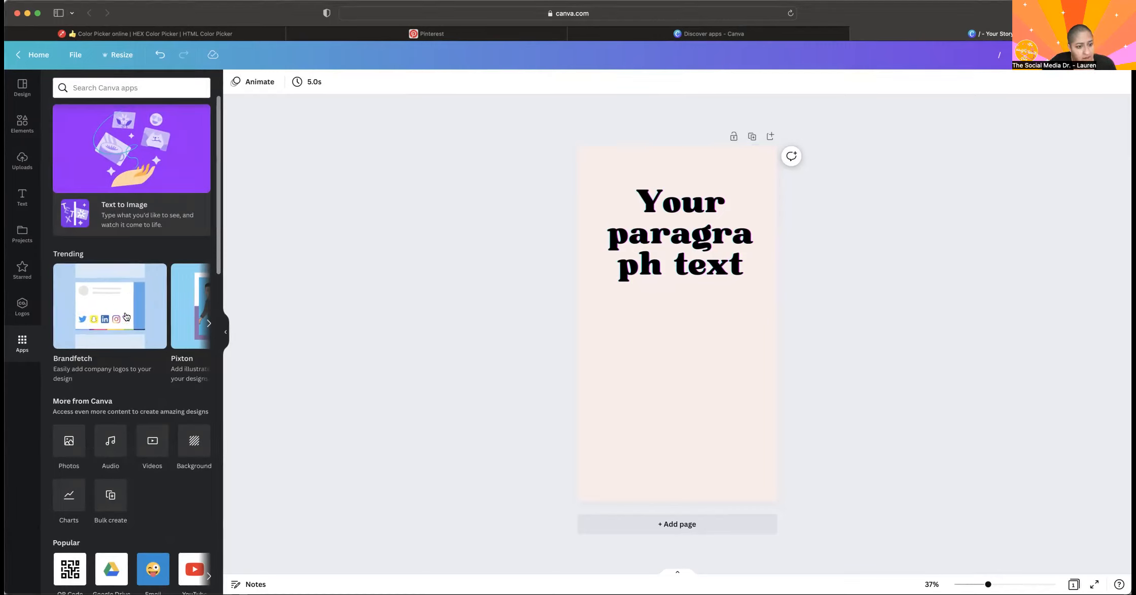
click(208, 323)
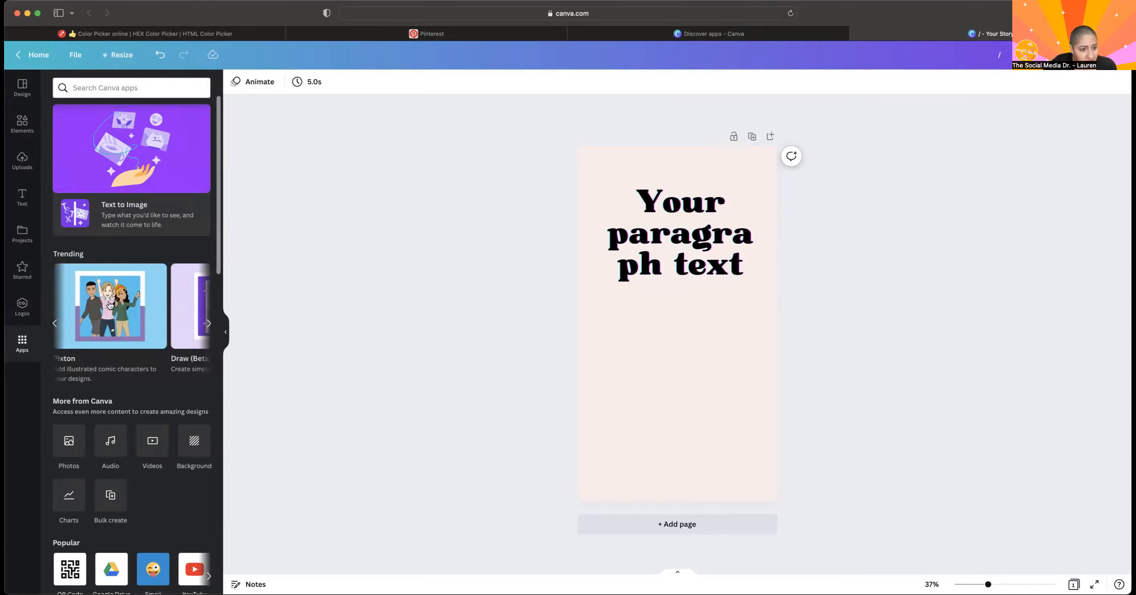
click(210, 323)
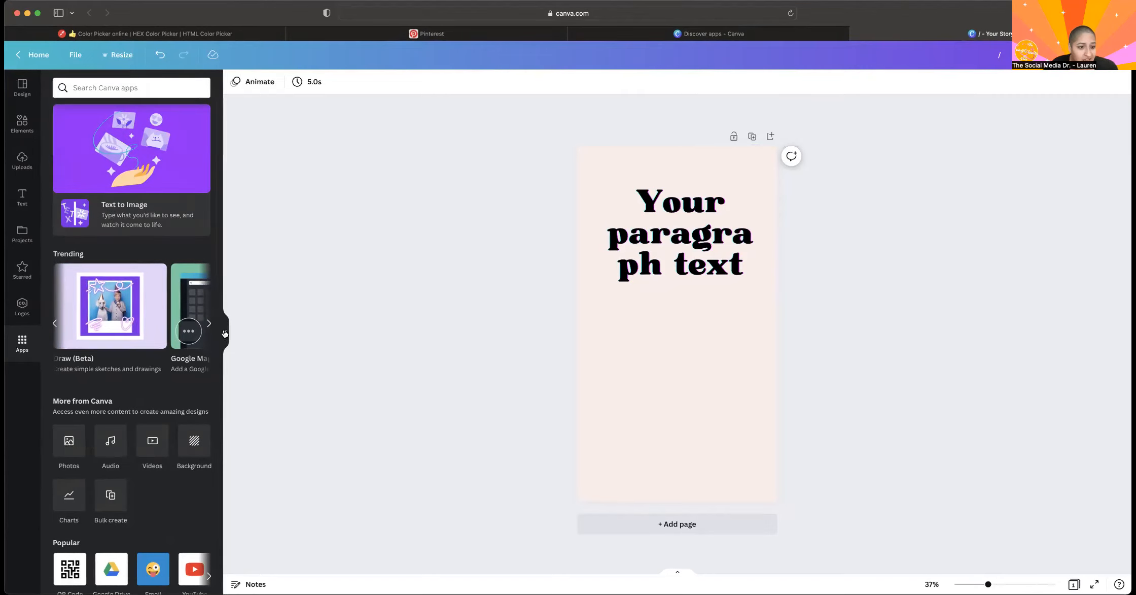
click(209, 323)
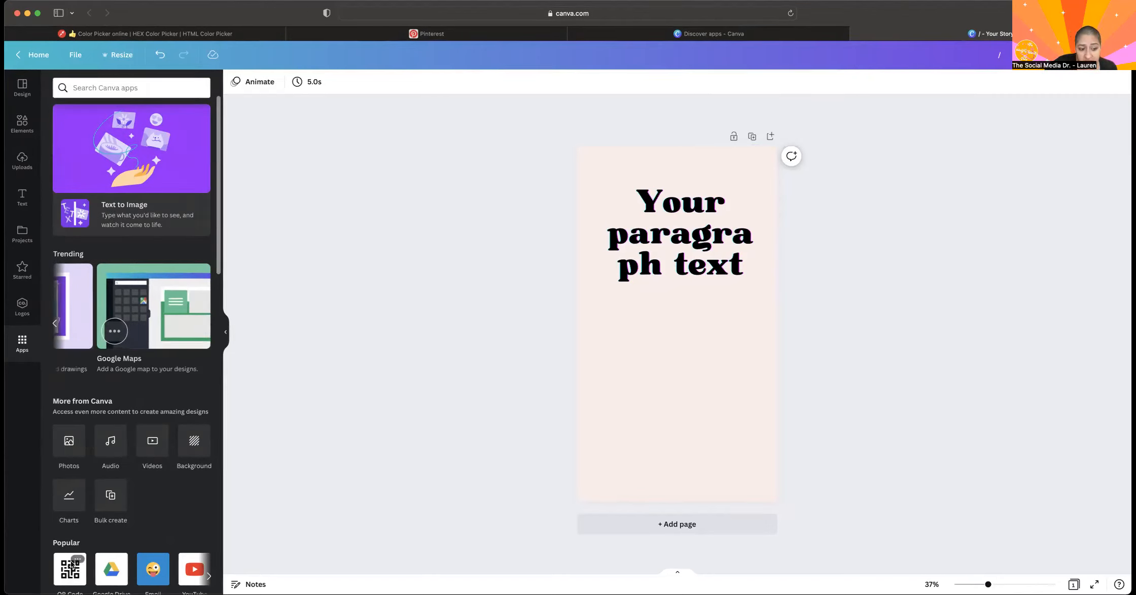
Open the QR Code app, show its URL field and customization options, and remove the app from the sidebar.
click(63, 577)
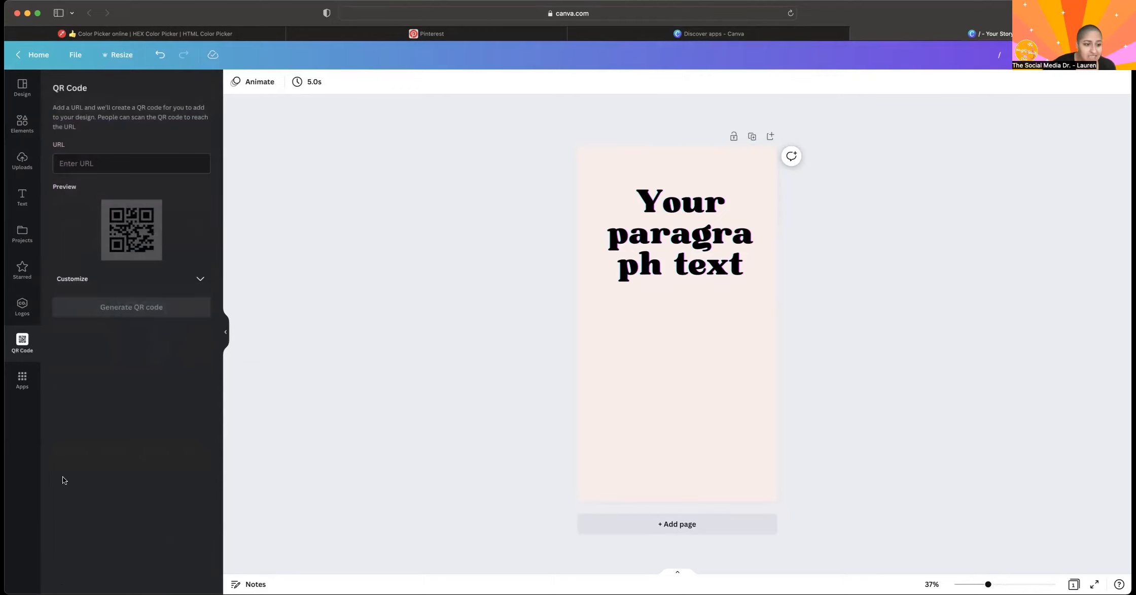
click(128, 172)
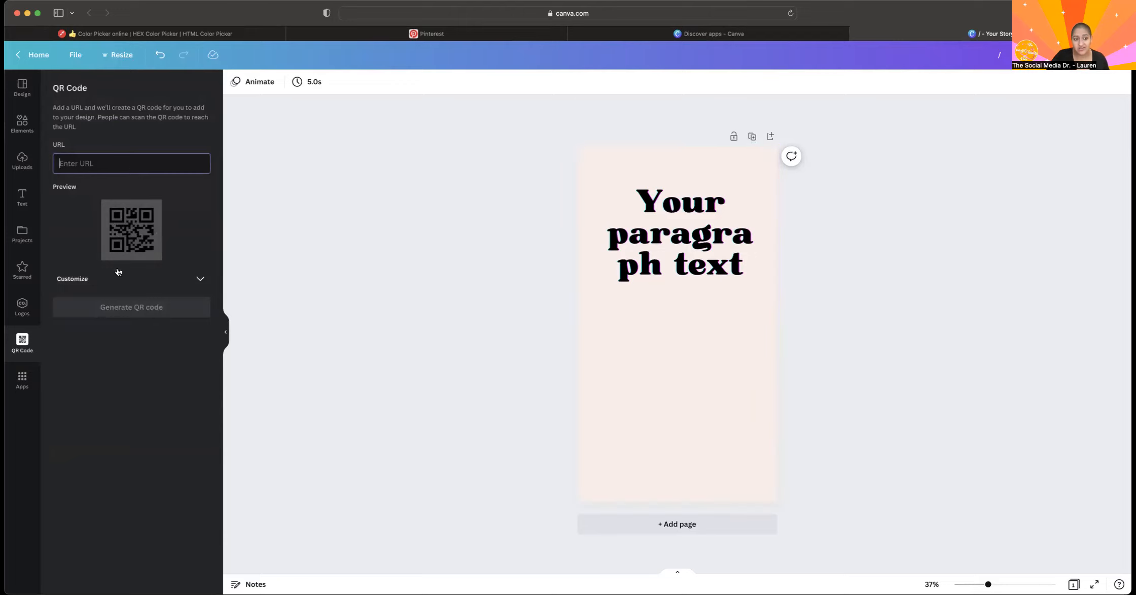
click(200, 278)
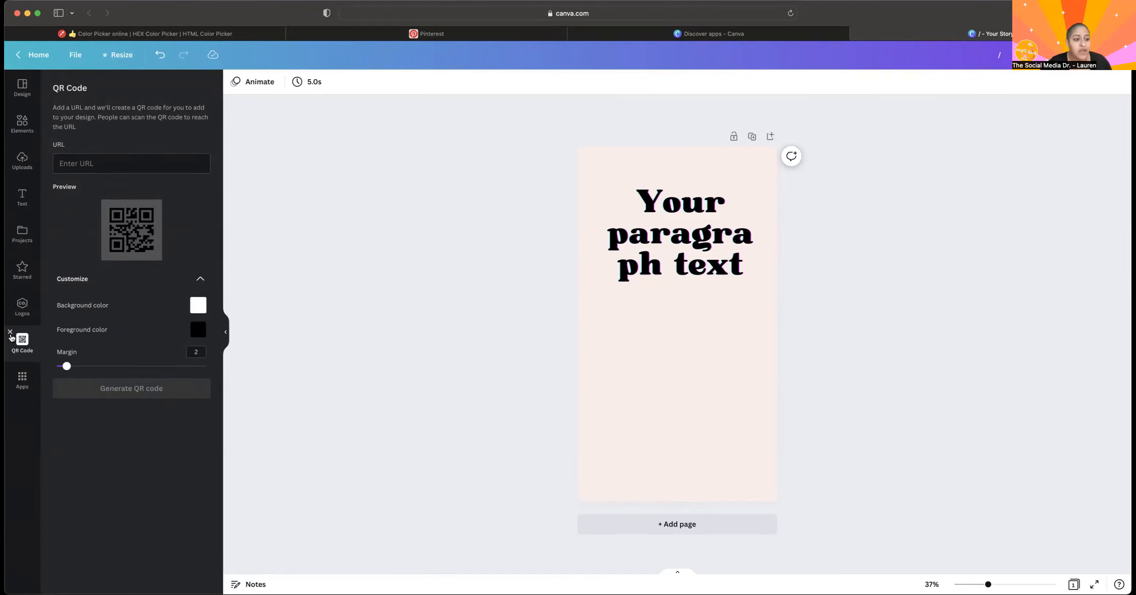
click(11, 332)
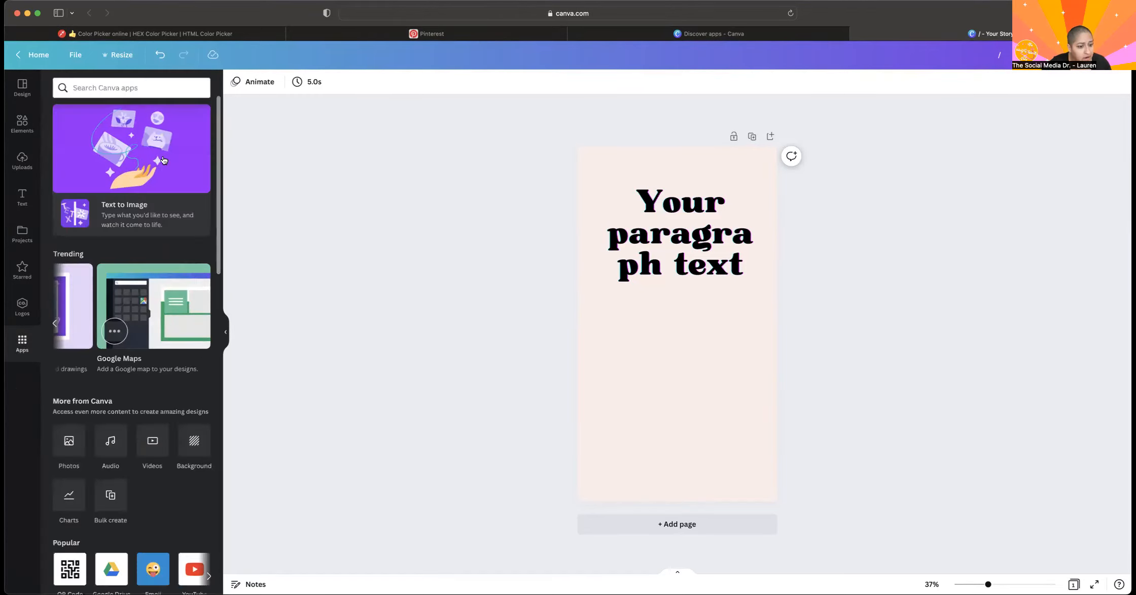
Open the Text to Image app from the Create something new category and enter the image description "margarita on a surf".
scroll(161, 495, down, 10)
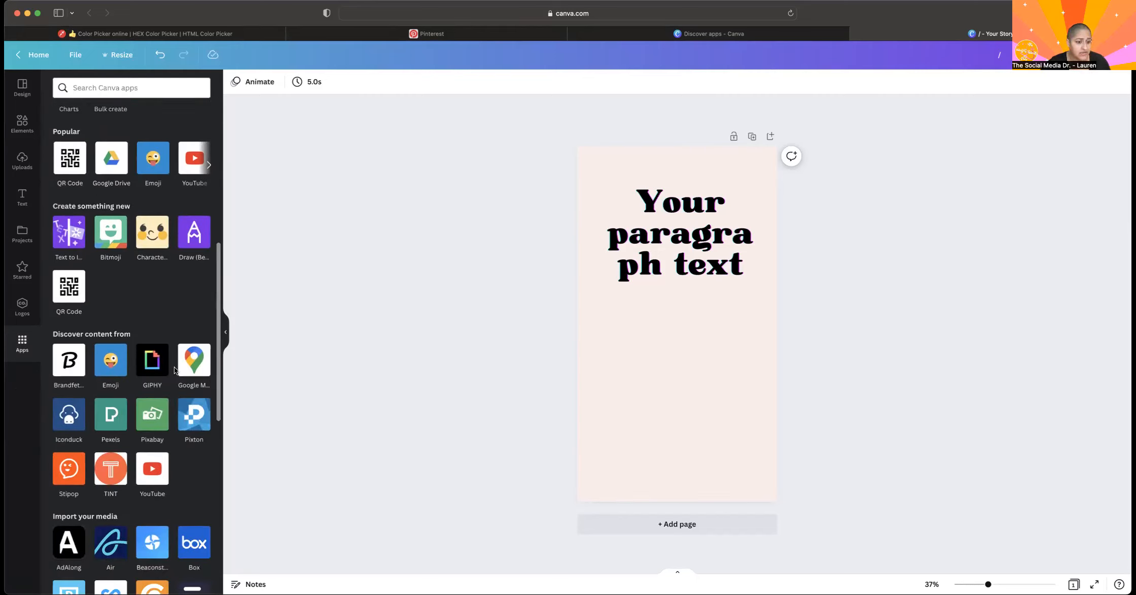
scroll(150, 426, down, 4)
scroll(150, 426, down, 6)
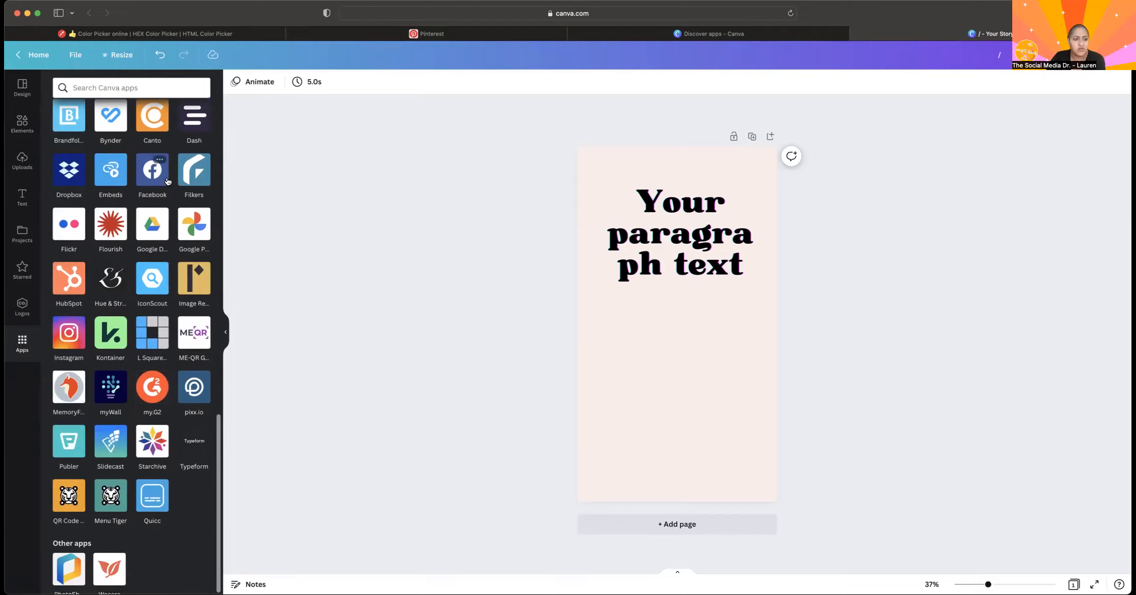
scroll(115, 138, up, 3)
scroll(115, 138, up, 12)
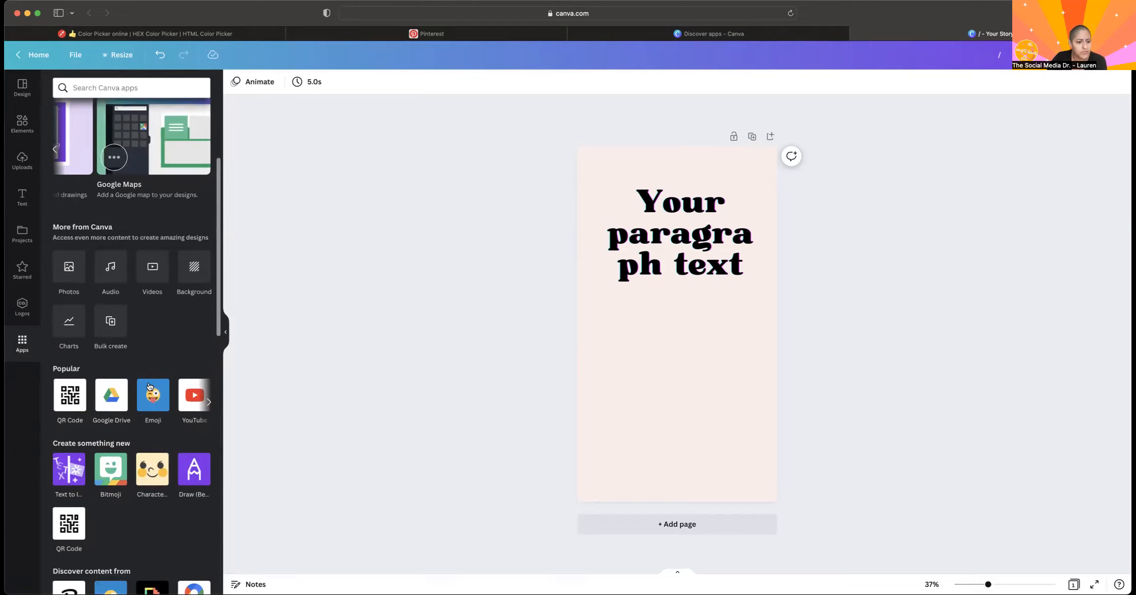
click(65, 482)
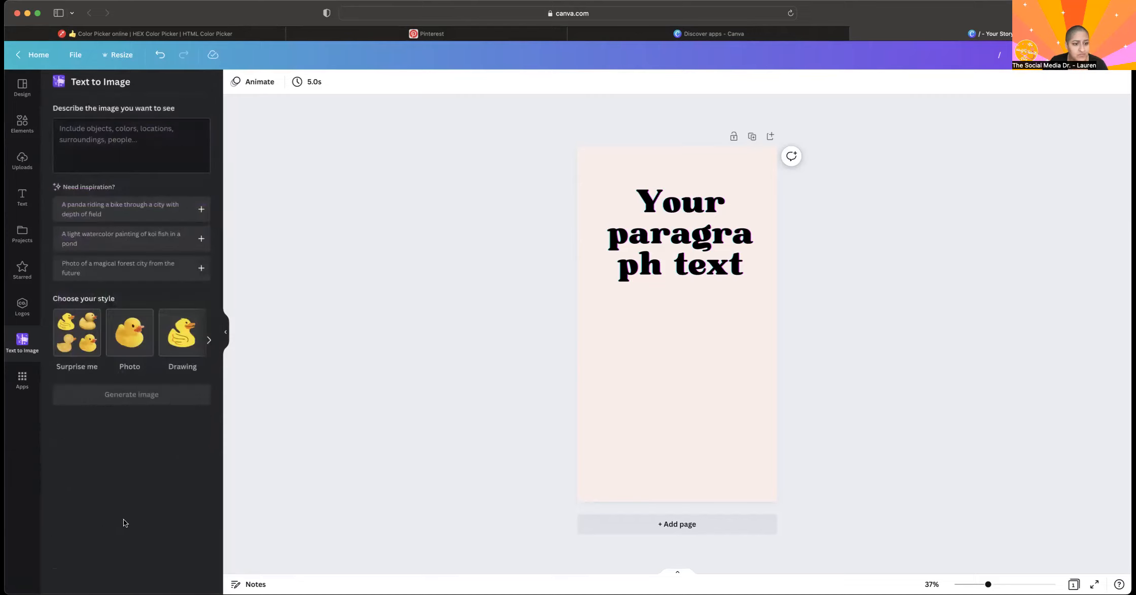
click(108, 155)
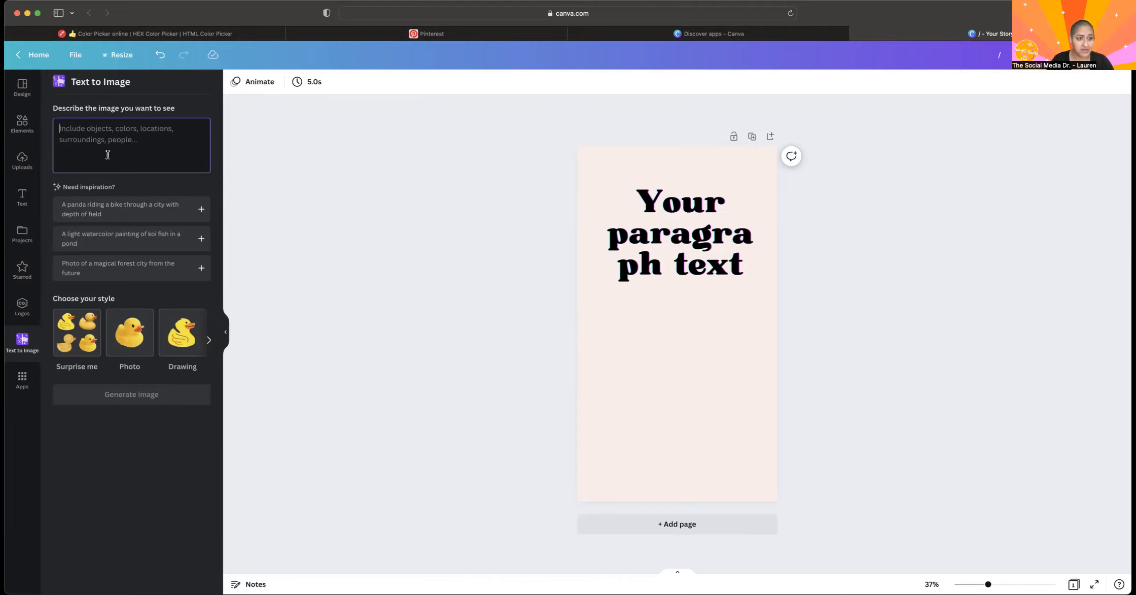
text(ar)
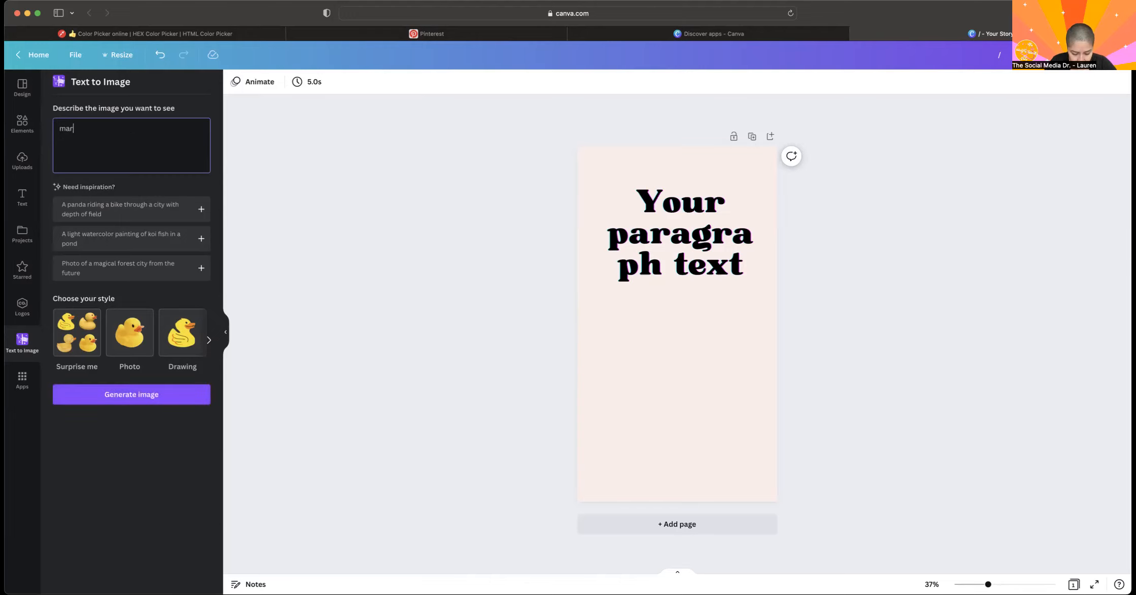
text(garit)
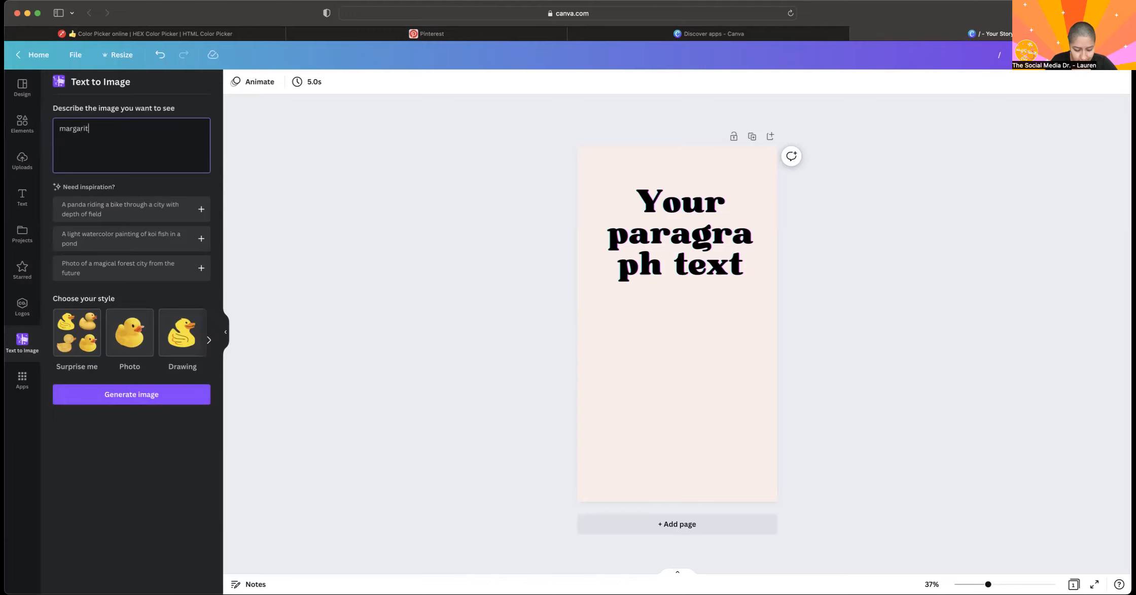
text(a on )
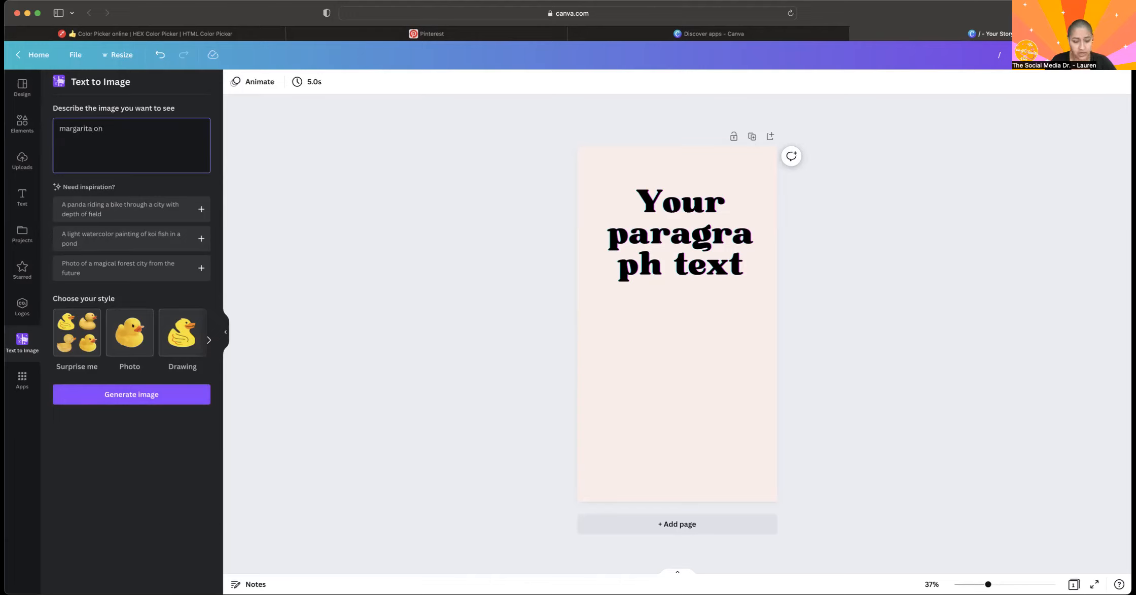
text(a surf)
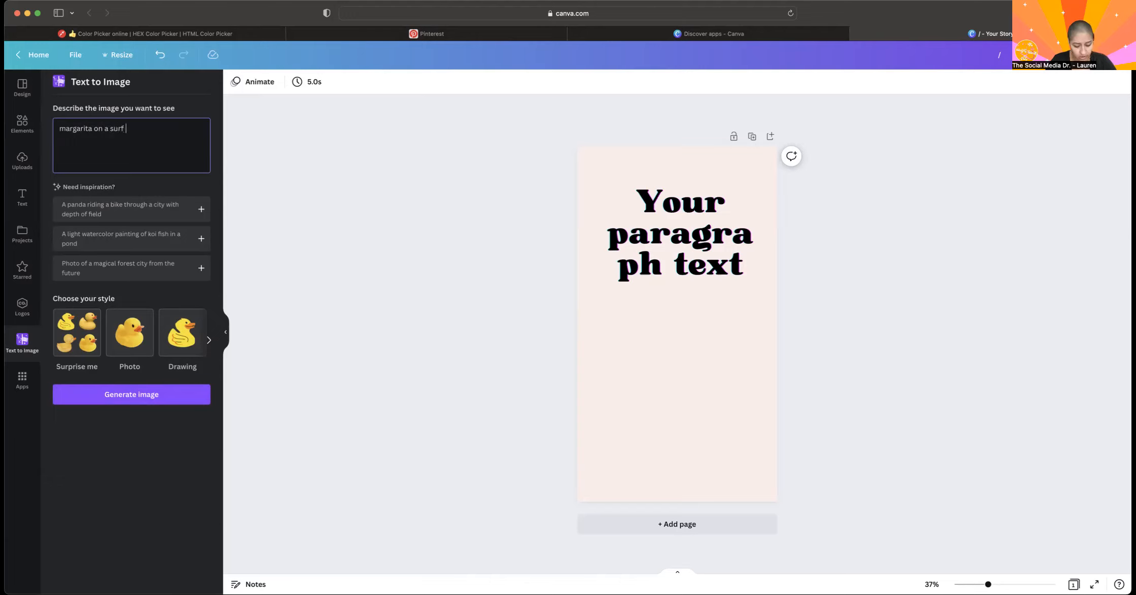